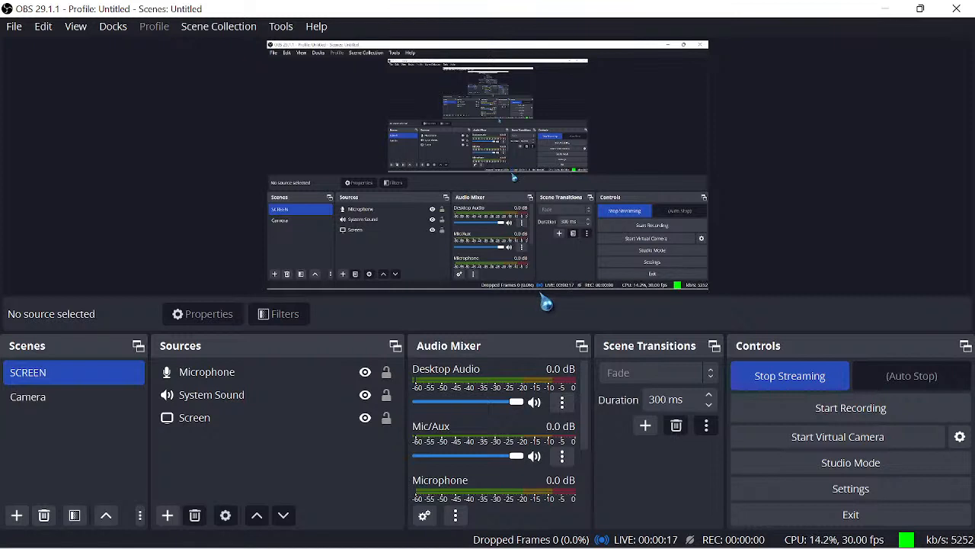
- Switch from OBS Studio to the YouTube Studio live-streaming page in Chrome
{"action": "mouse_move", "coordinate": [544, 546]}
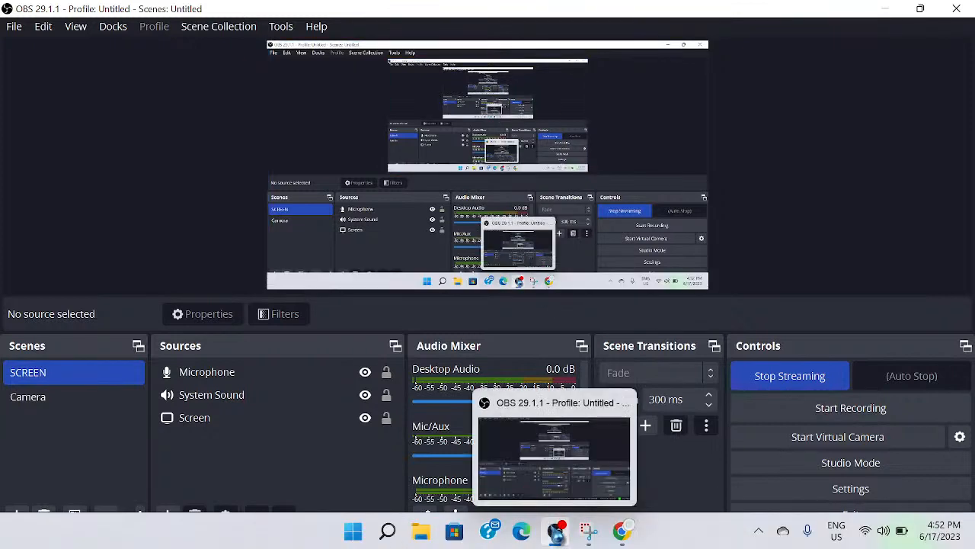
{"action": "left_click", "coordinate": [624, 533]}
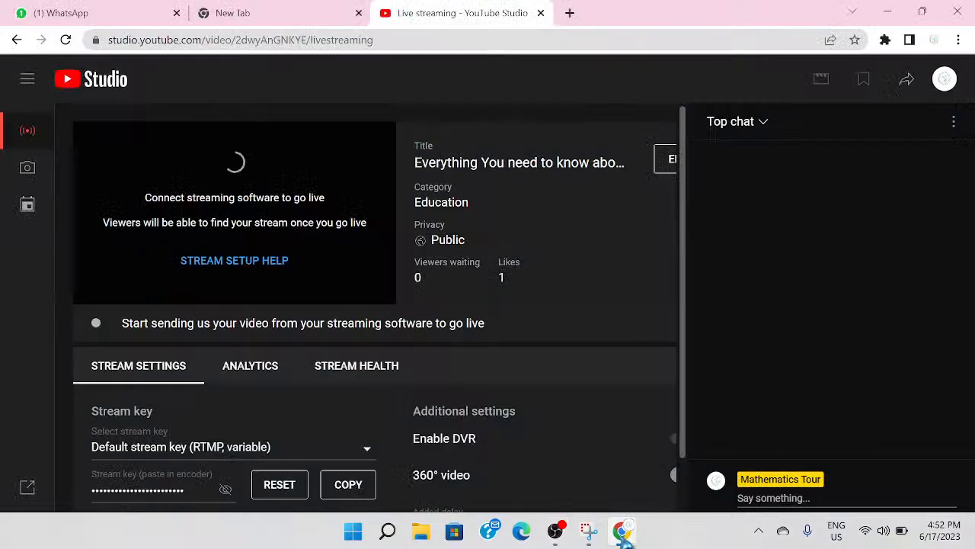
- Copy the live stream's video link from the Share options and switch to the WhatsApp chat
{"action": "left_click", "coordinate": [906, 85]}
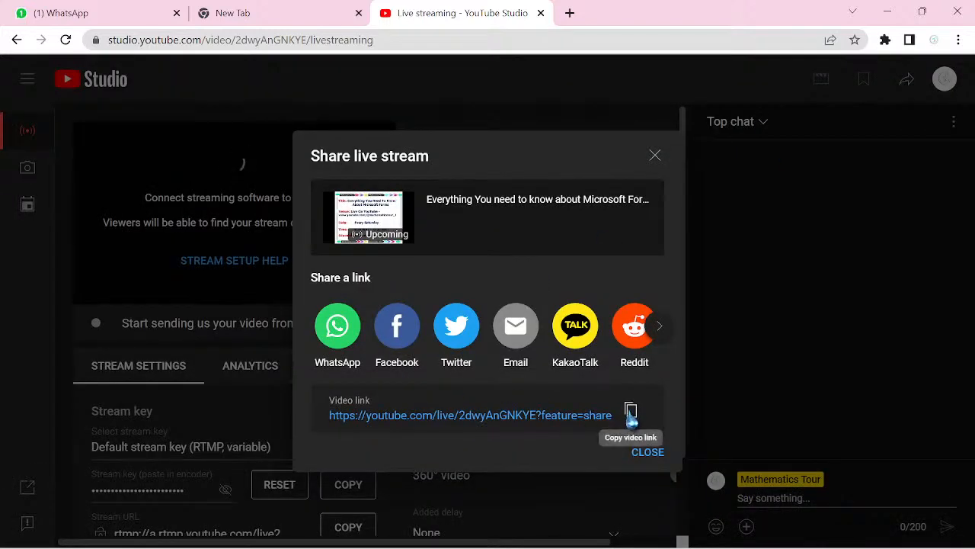
{"action": "left_click", "coordinate": [628, 411]}
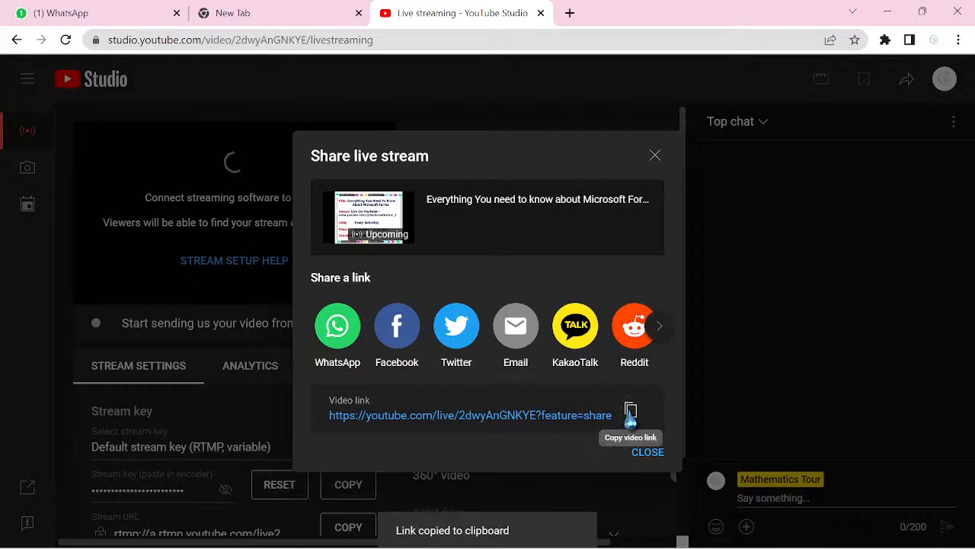
{"action": "left_click", "coordinate": [111, 16]}
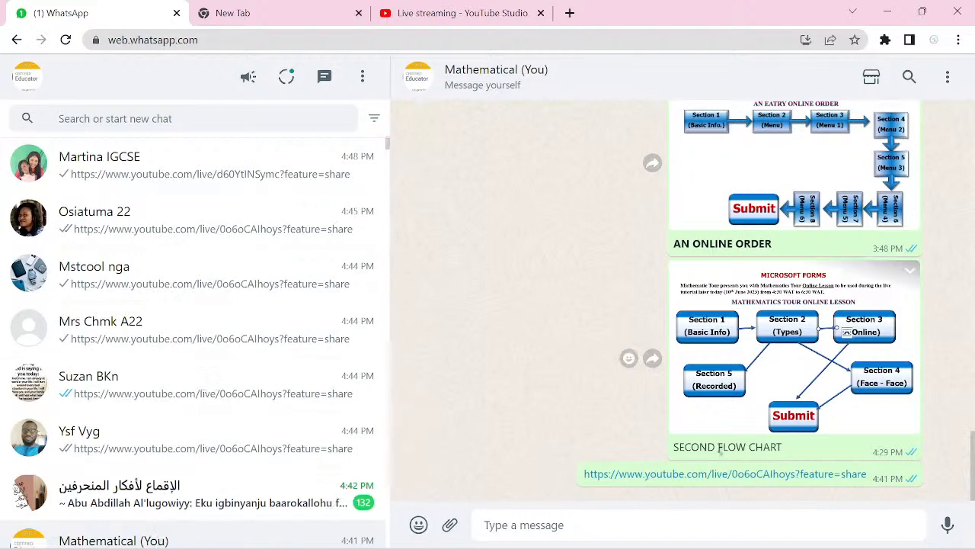
- Paste and send the stream link in the message-yourself chat, then go back to YouTube Studio
{"action": "key", "text": "ctrl+v"}
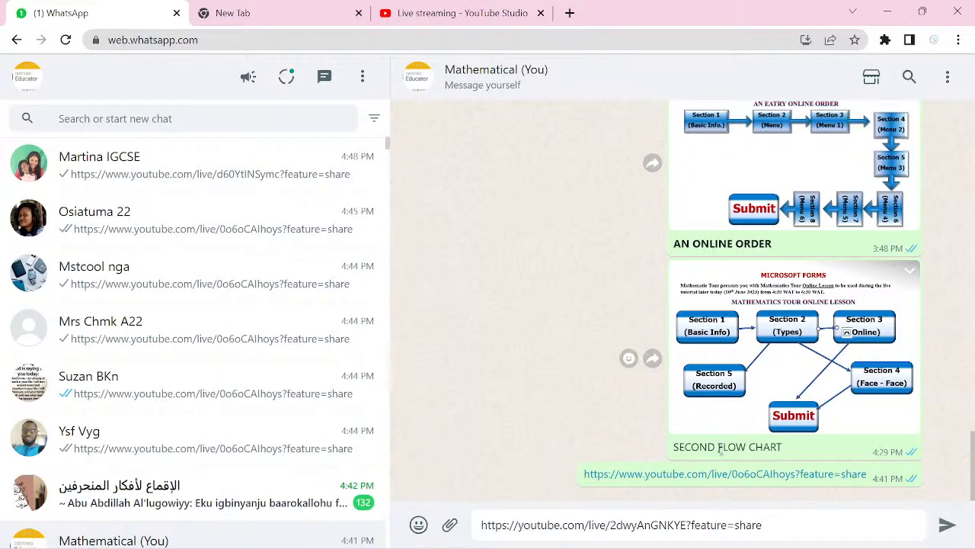
{"action": "key", "text": "Return"}
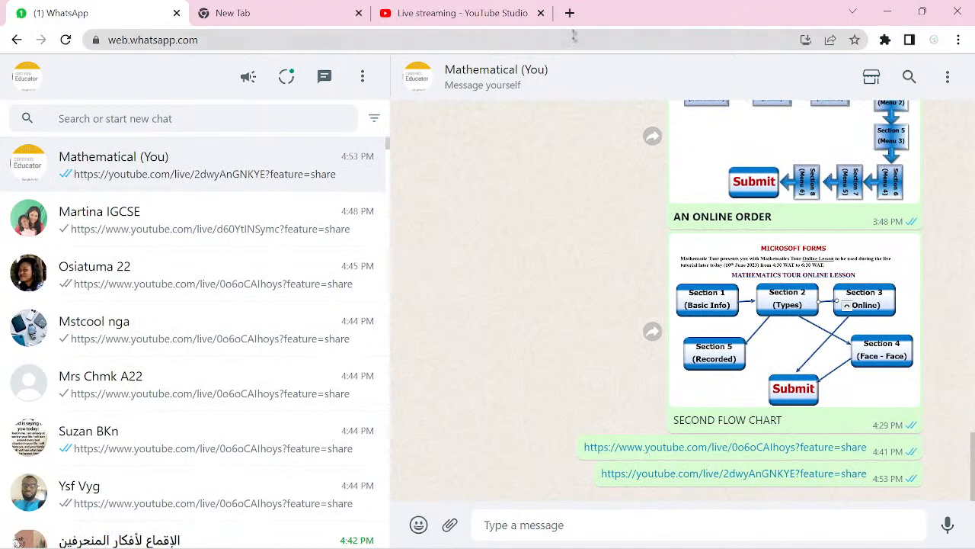
{"action": "left_click", "coordinate": [465, 19]}
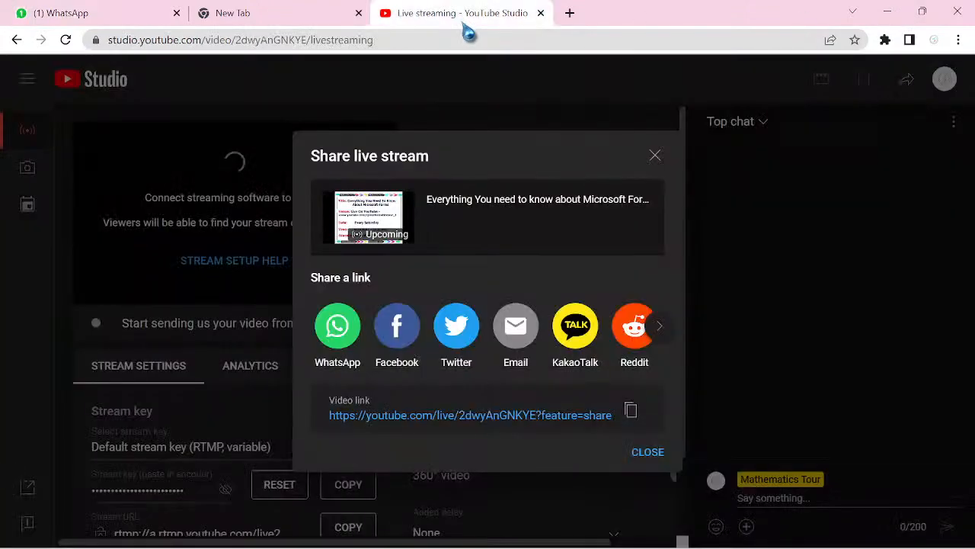
- Close the Share live stream dialog, confirm OBS is still streaming, and return to YouTube Studio
{"action": "left_click", "coordinate": [655, 155]}
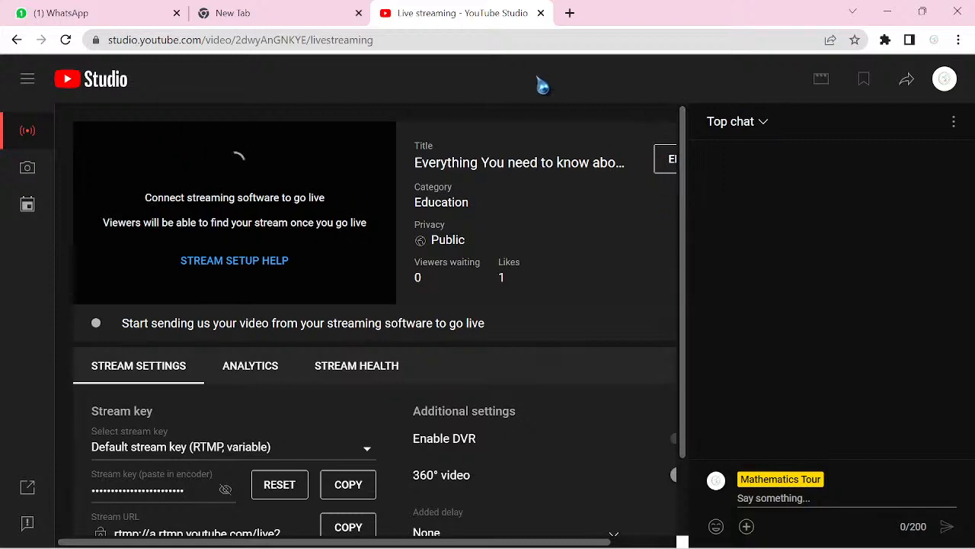
{"action": "left_click_drag", "start_coordinate": [686, 245], "coordinate": [675, 342]}
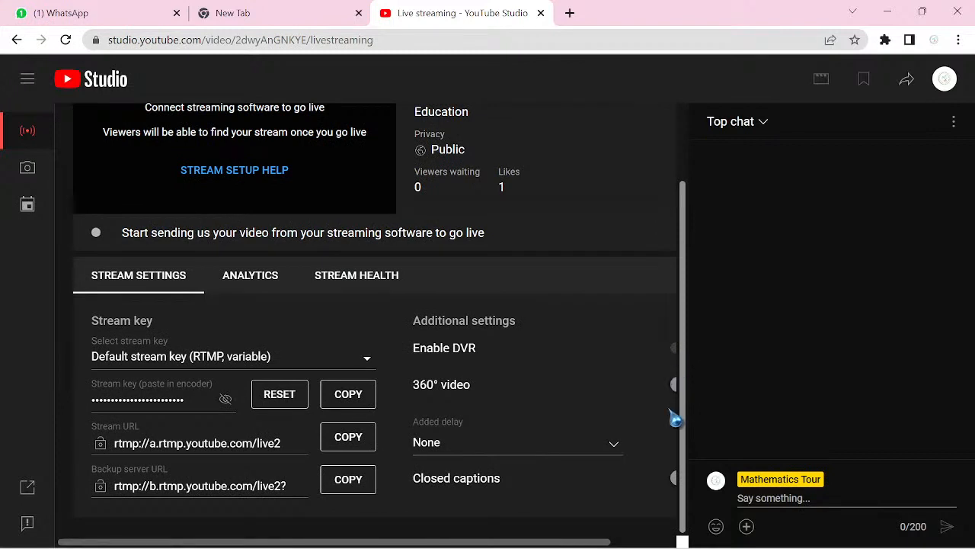
{"action": "left_click_drag", "start_coordinate": [673, 331], "coordinate": [668, 231]}
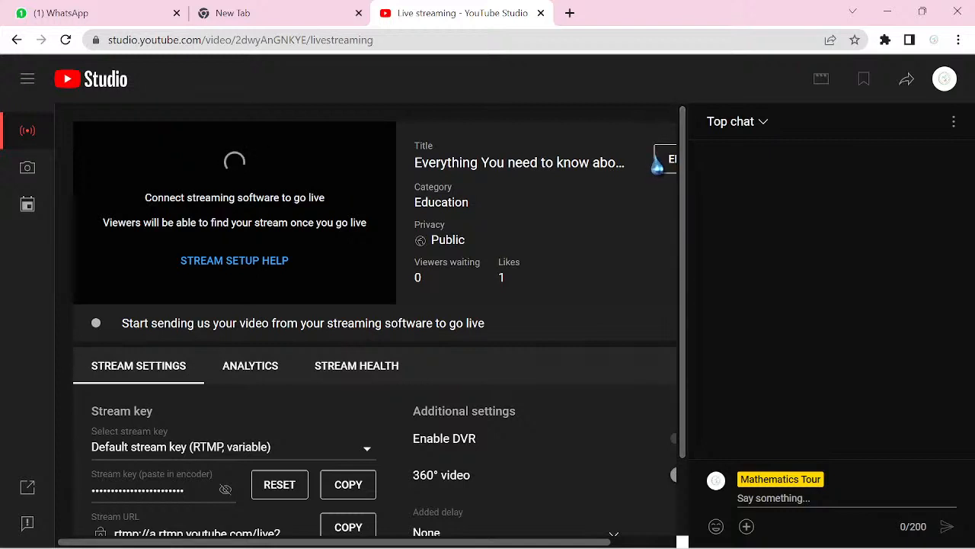
{"action": "mouse_move", "coordinate": [626, 545]}
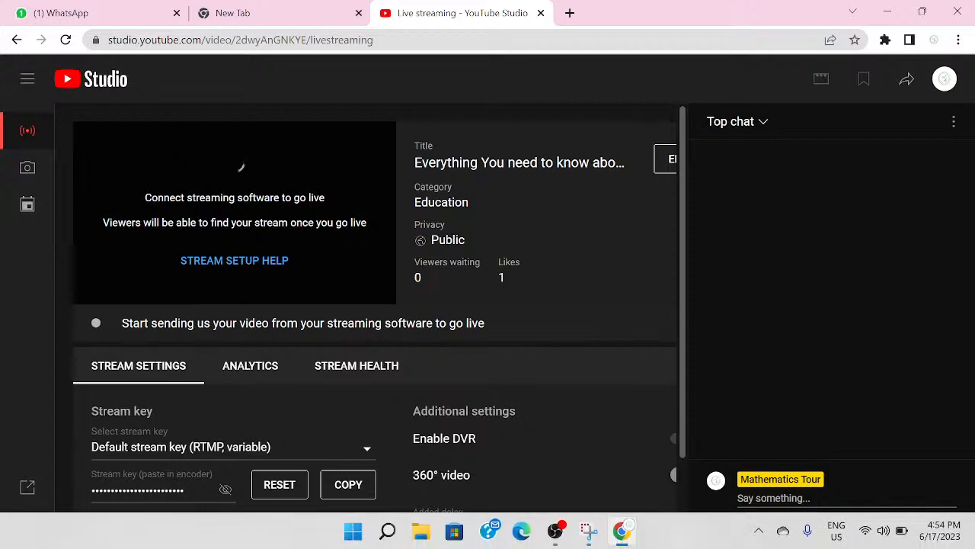
{"action": "left_click", "coordinate": [565, 536]}
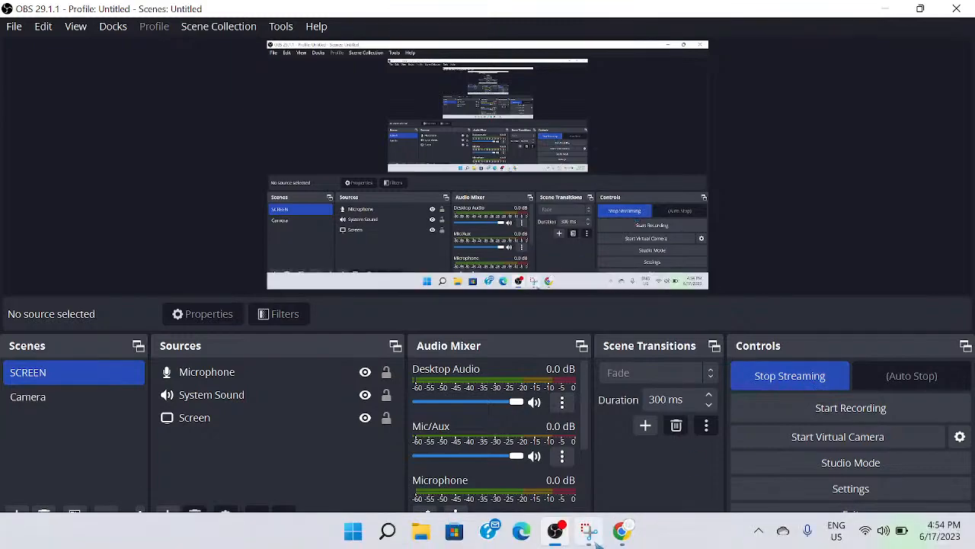
{"action": "left_click", "coordinate": [624, 533]}
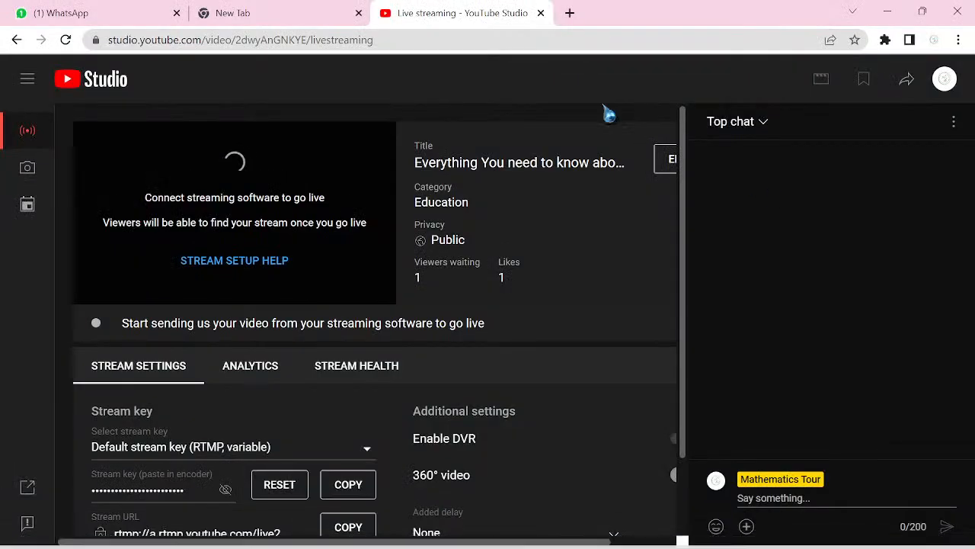
- Reopen the Stream dashboard, reload it to show the live chat, and open the stream's Edit settings
{"action": "left_click", "coordinate": [27, 139]}
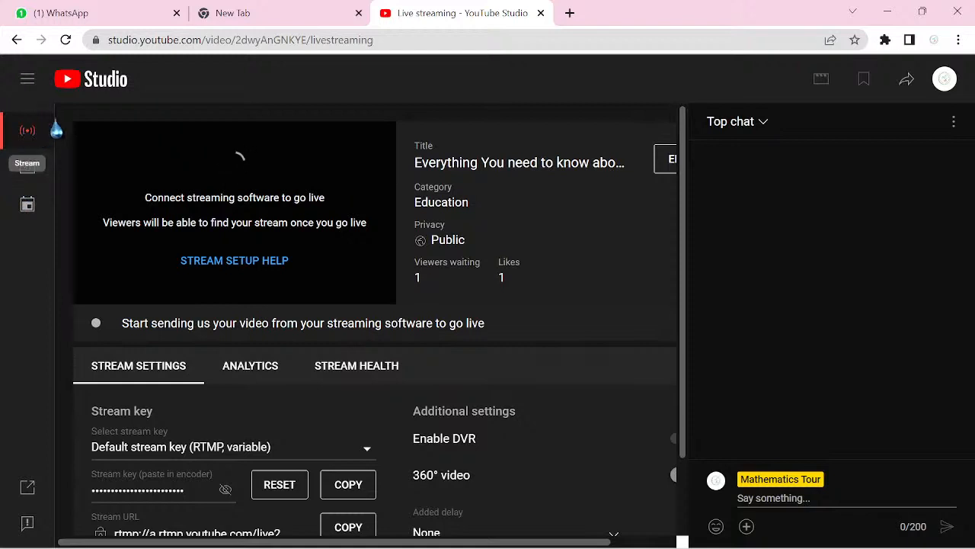
{"action": "left_click", "coordinate": [67, 48]}
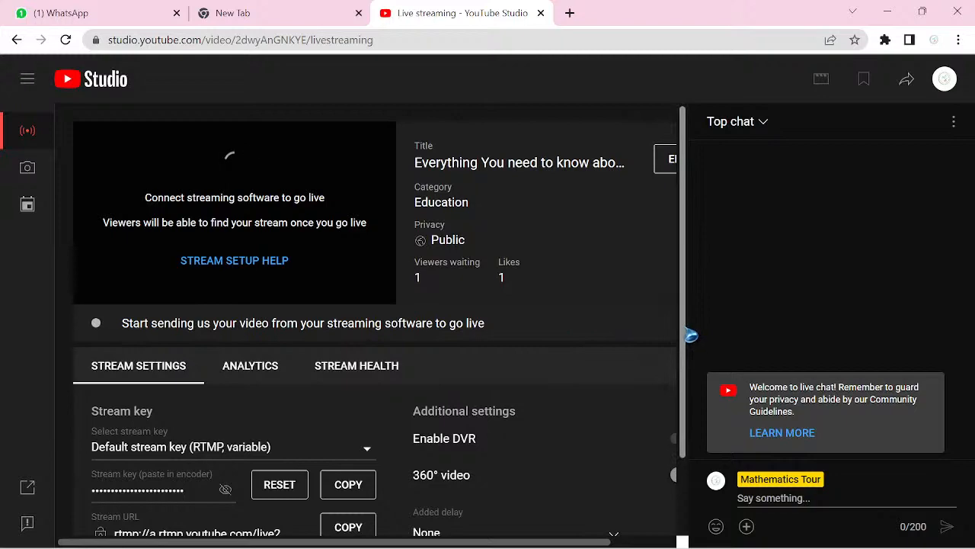
{"action": "left_click_drag", "start_coordinate": [689, 333], "coordinate": [687, 291]}
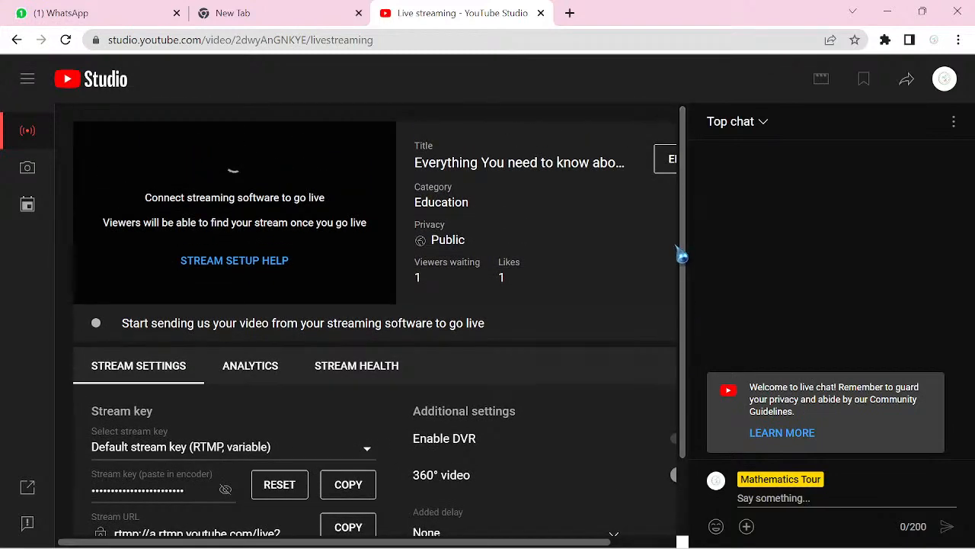
{"action": "left_click", "coordinate": [664, 161]}
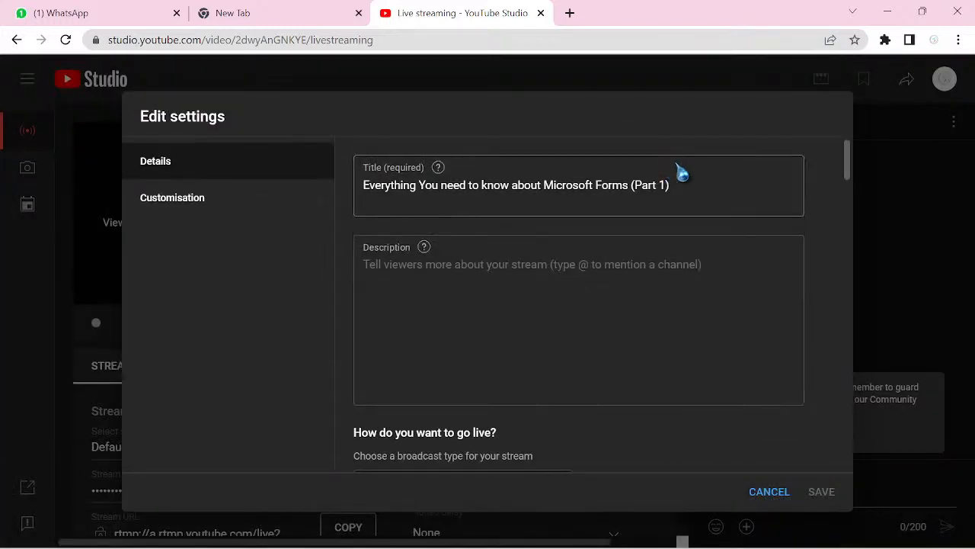
{"action": "left_click_drag", "start_coordinate": [855, 182], "coordinate": [853, 212]}
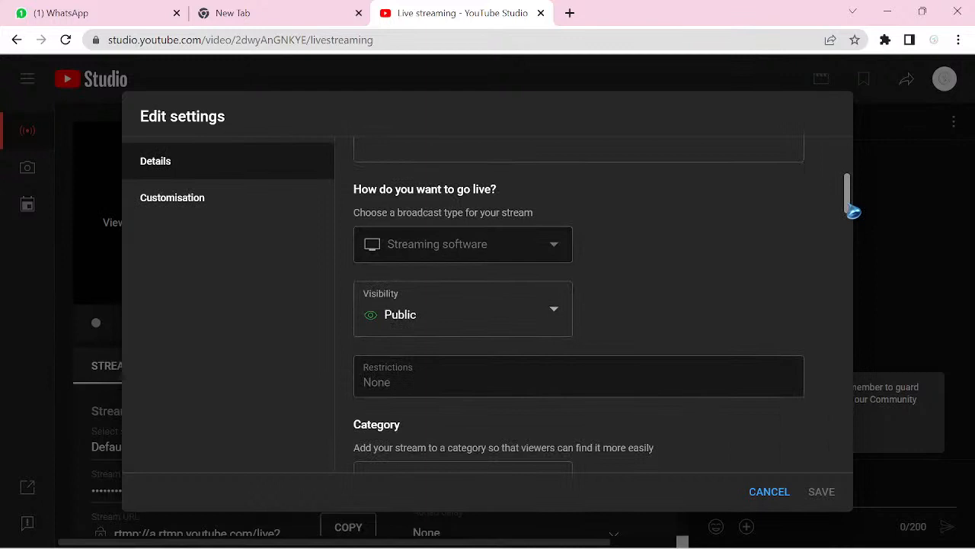
{"action": "left_click_drag", "start_coordinate": [853, 212], "coordinate": [915, 473]}
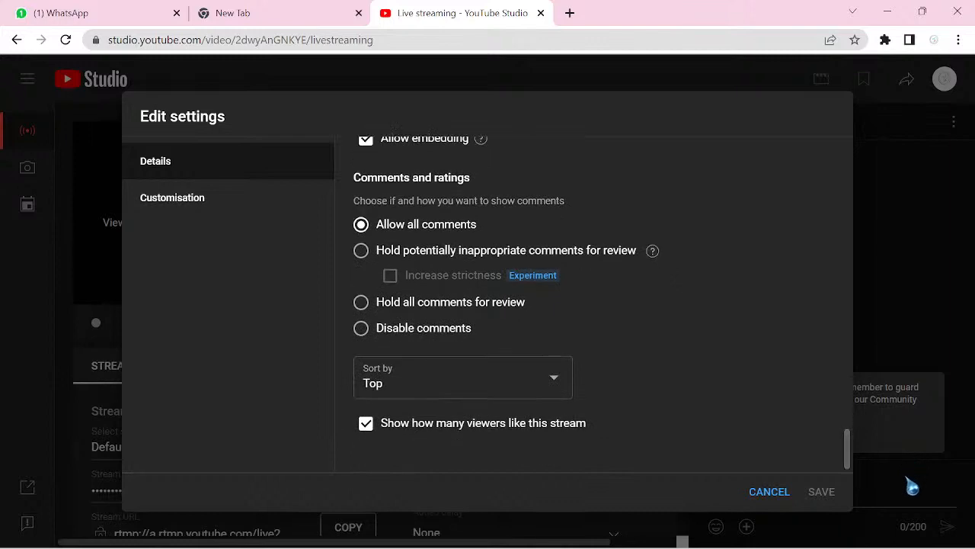
{"action": "left_click", "coordinate": [771, 491]}
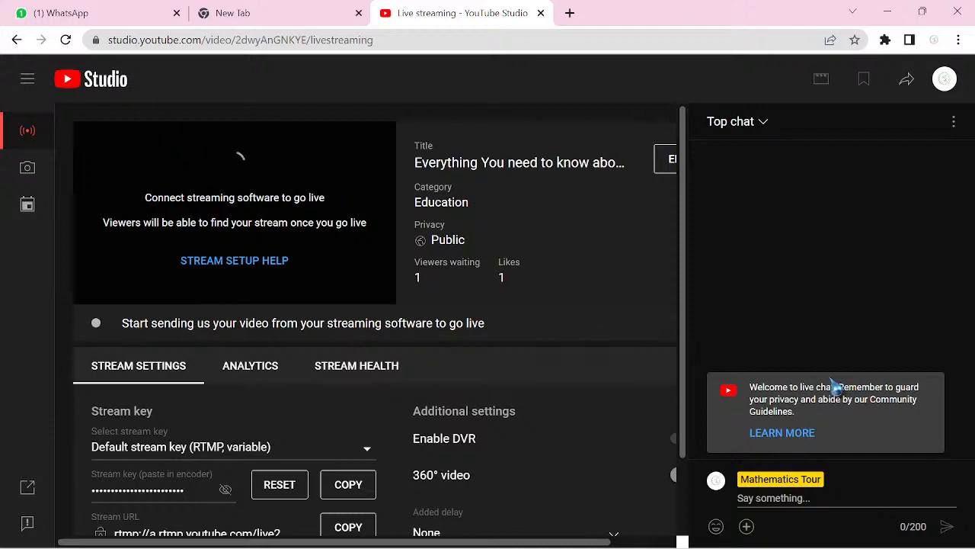
- Minimize Chrome and OBS, then restore Chrome on the Google new-tab page
{"action": "left_click", "coordinate": [888, 15]}
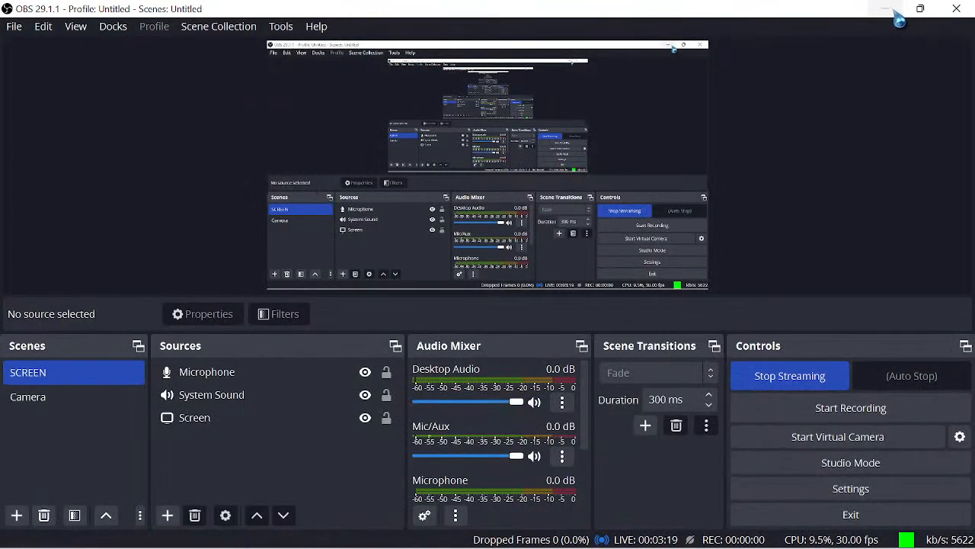
{"action": "left_click", "coordinate": [886, 12]}
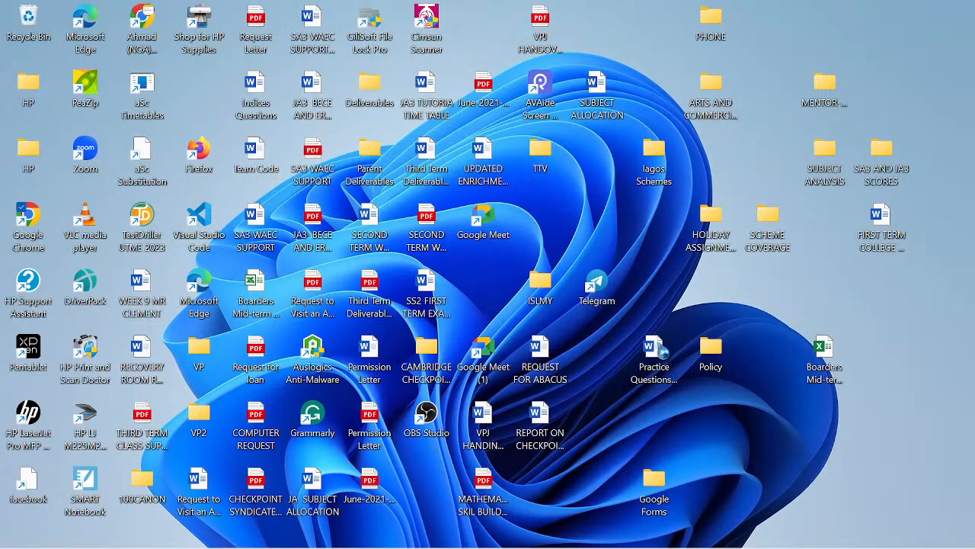
{"action": "mouse_move", "coordinate": [557, 544]}
{"action": "left_click", "coordinate": [635, 533]}
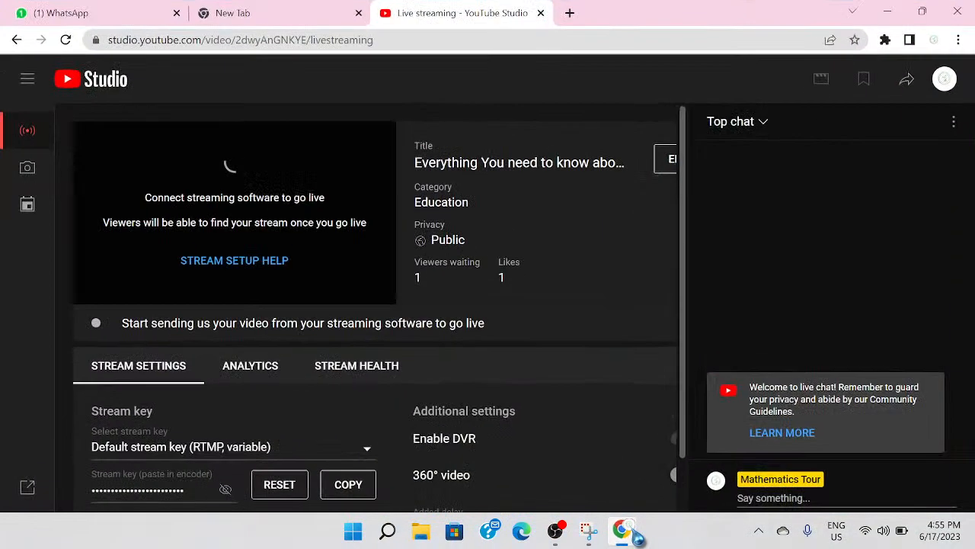
{"action": "left_click", "coordinate": [316, 25]}
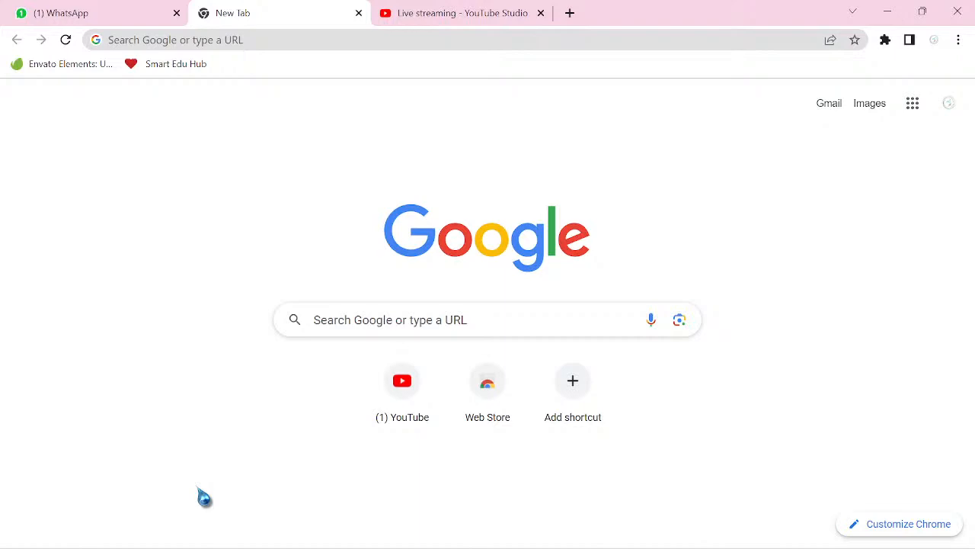
{"action": "mouse_move", "coordinate": [267, 545]}
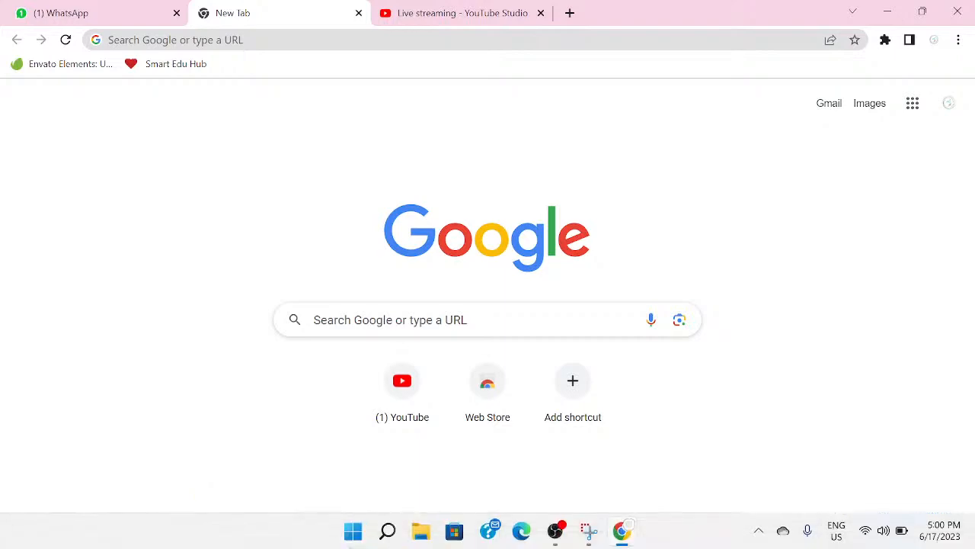
{"action": "left_click", "coordinate": [558, 532]}
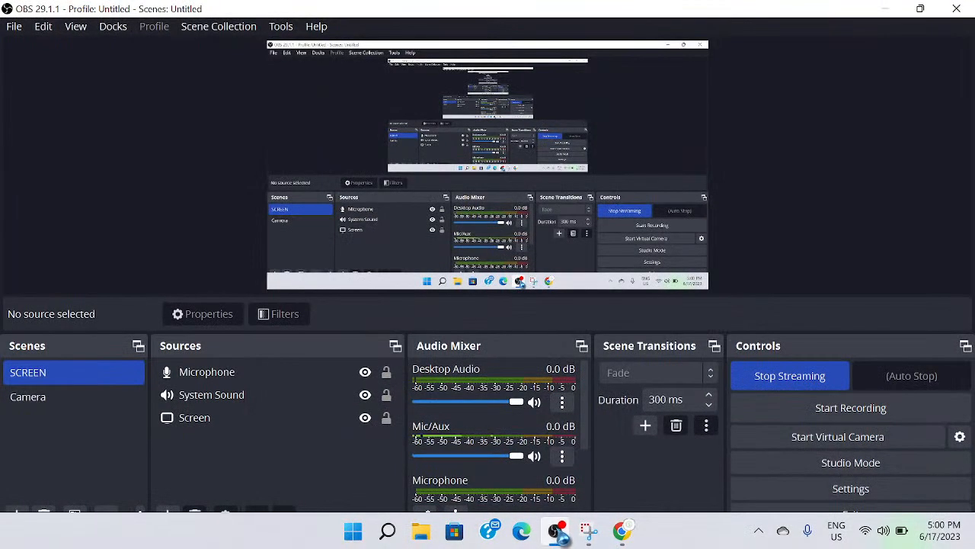
{"action": "left_click", "coordinate": [558, 532]}
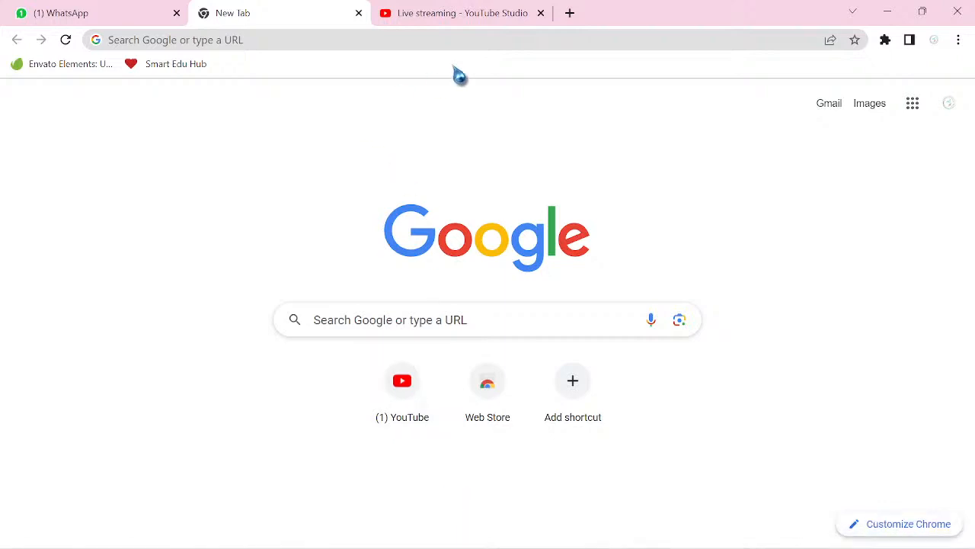
- Enter 'onedrive' in the address bar and go to the 'My files - OneDrive' suggestion
{"action": "left_click", "coordinate": [268, 43]}
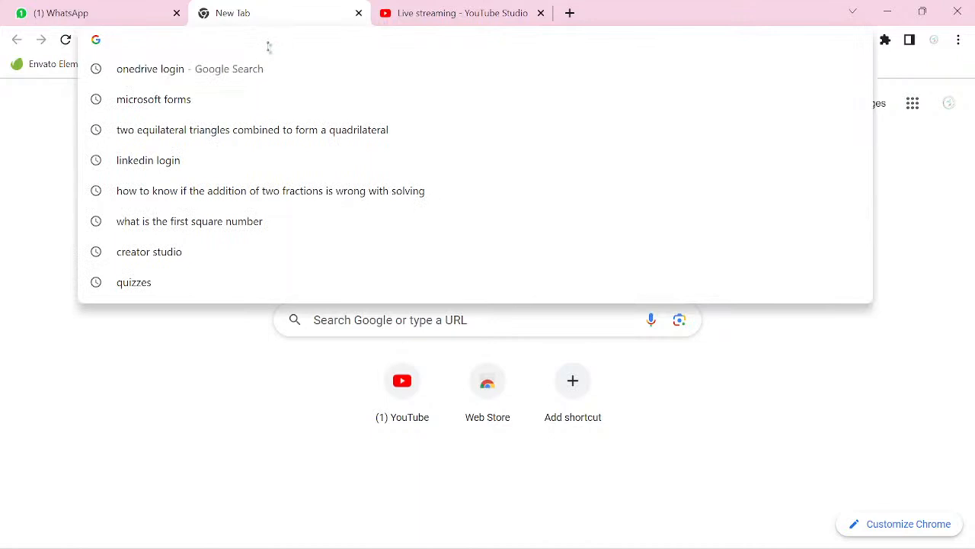
{"action": "type", "text": "onedrive login"}
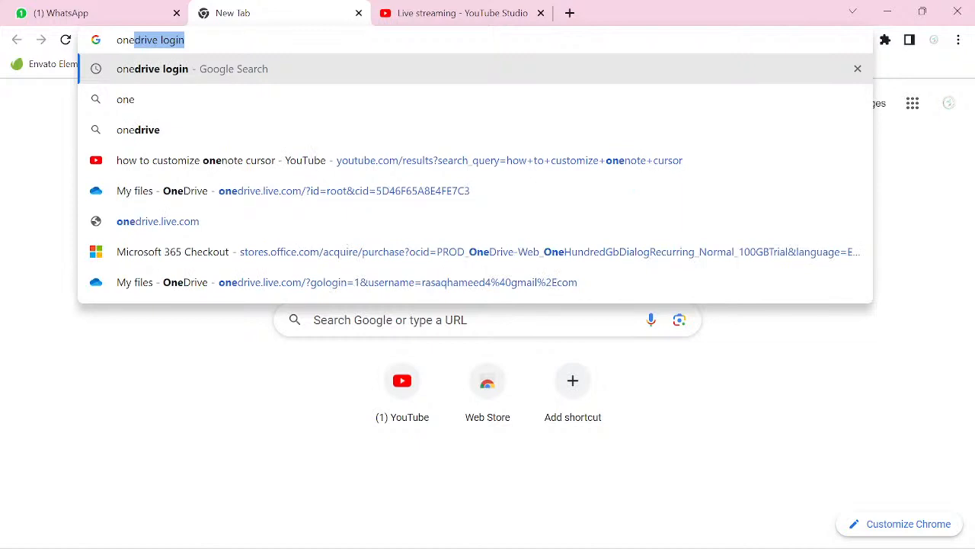
{"action": "key", "text": "Right"}
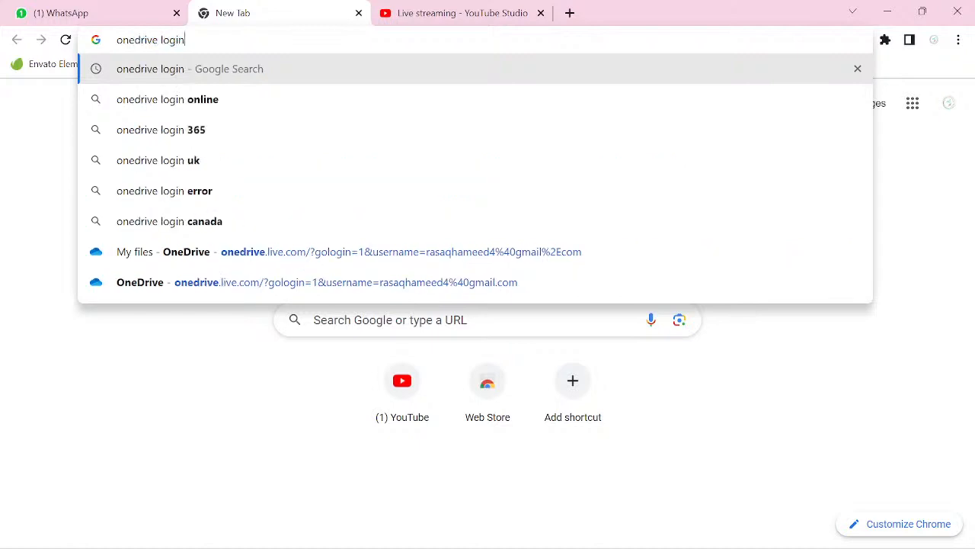
{"action": "key", "text": "BackSpace"}
{"action": "key", "text": "BackSpace"}
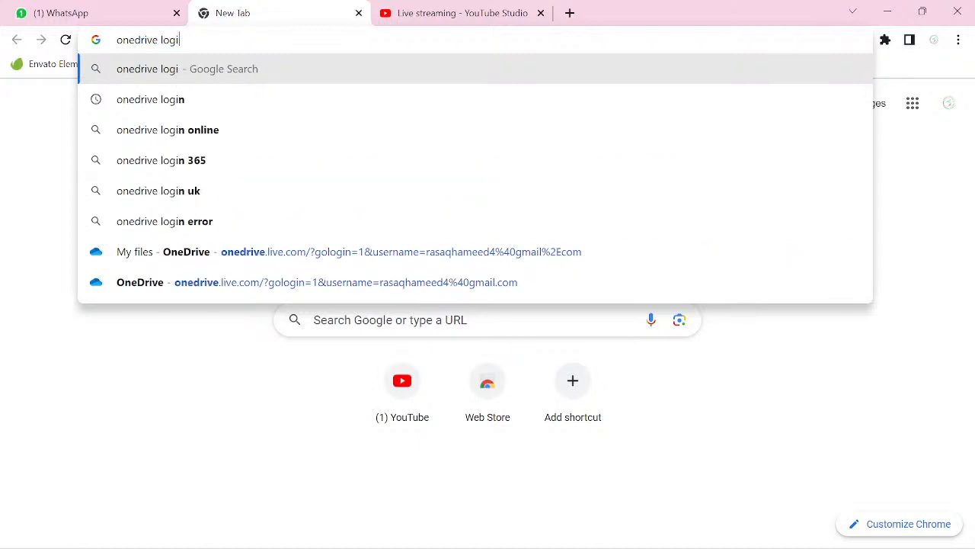
{"action": "key", "text": "BackSpace"}
{"action": "key", "text": "BackSpace"}
{"action": "key", "text": "BackSpace"}
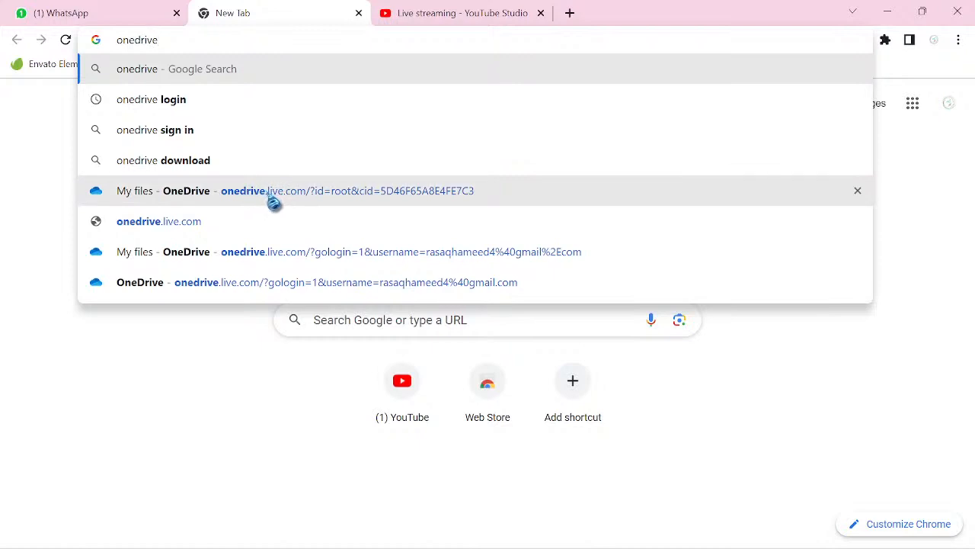
{"action": "left_click", "coordinate": [273, 200]}
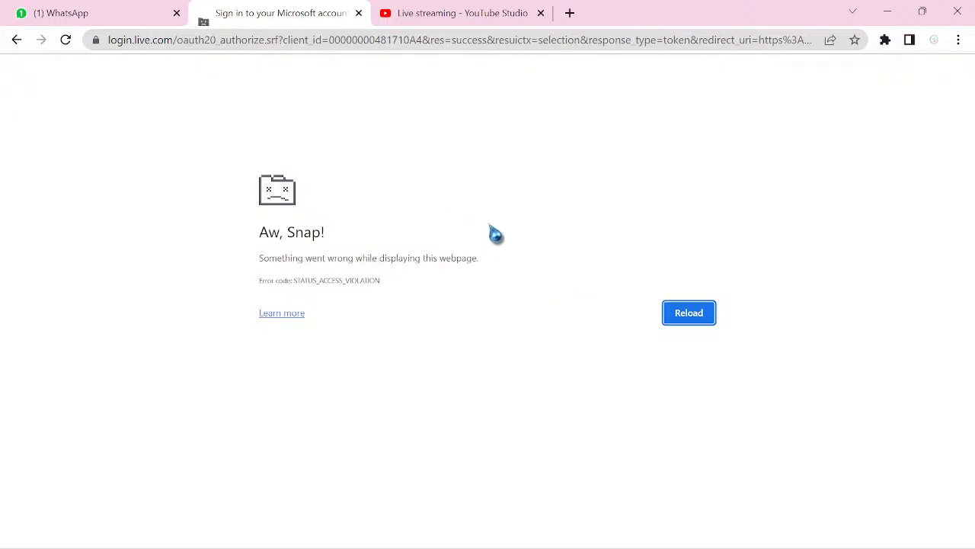
- Reload the crashed sign-in page, enter the account password, and sign in, staying signed in
{"action": "left_click", "coordinate": [67, 42]}
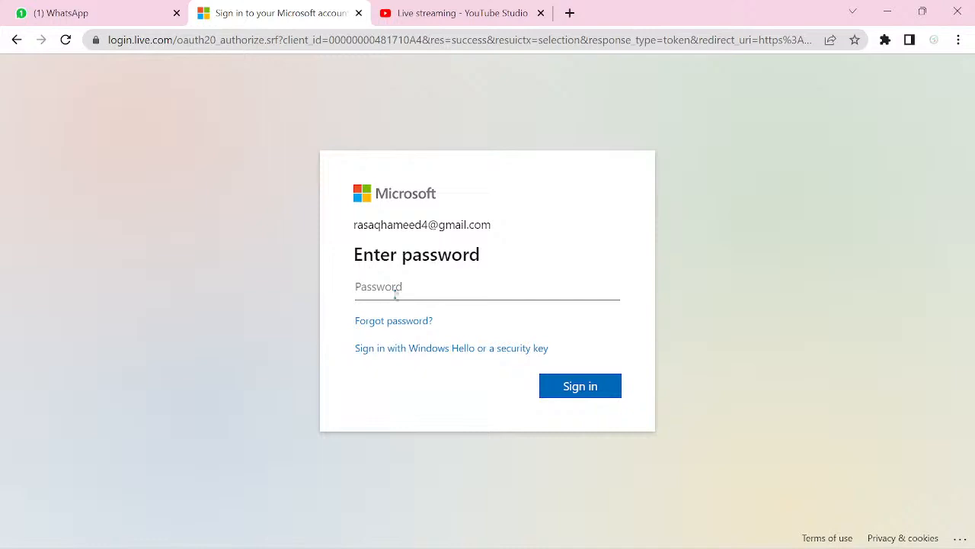
{"action": "type", "text": "•"}
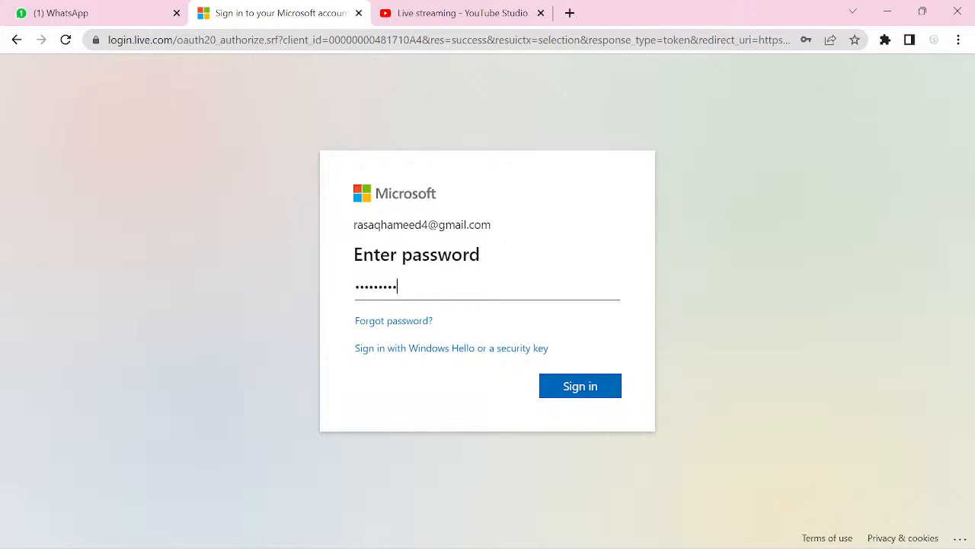
{"action": "left_click", "coordinate": [577, 395]}
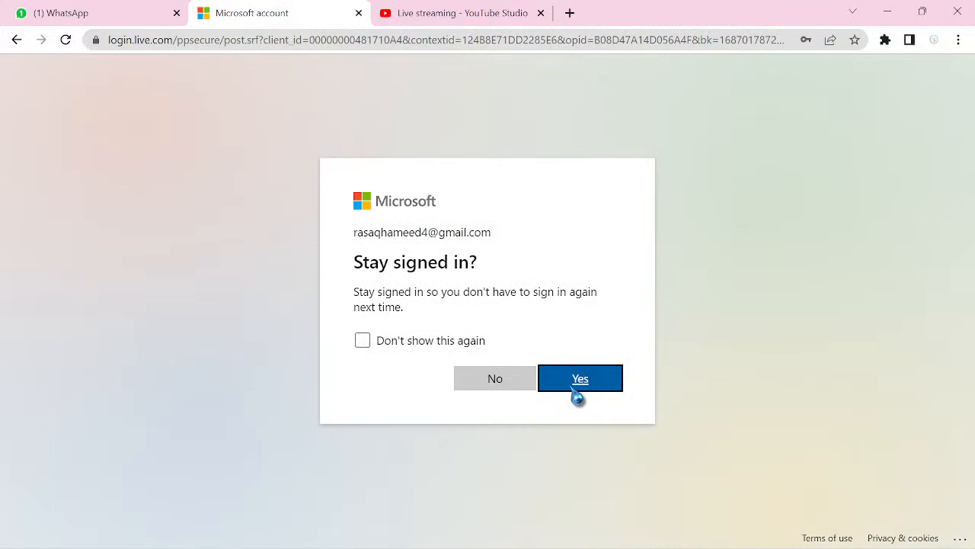
{"action": "left_click", "coordinate": [496, 390]}
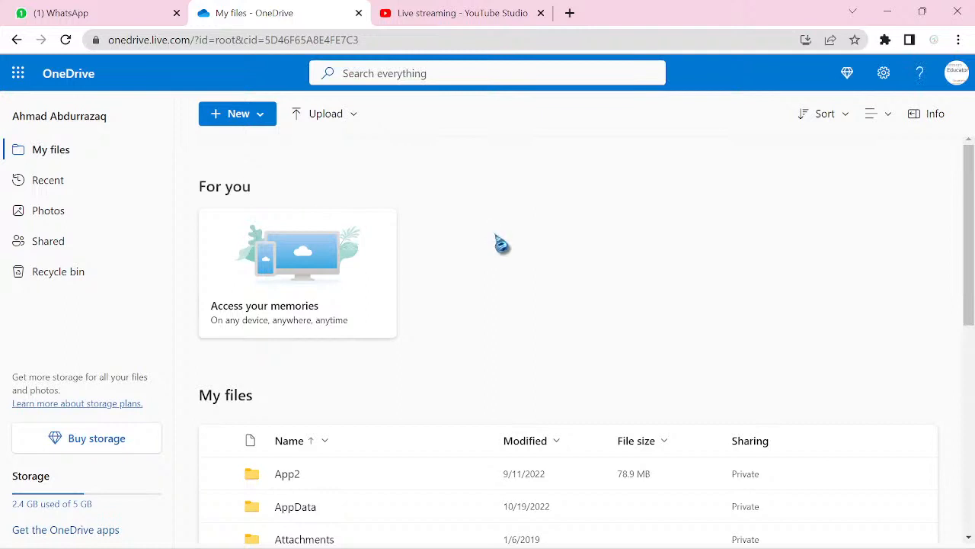
- Browse All apps in the OneDrive app launcher, then open a new browser tab
{"action": "left_click", "coordinate": [14, 85]}
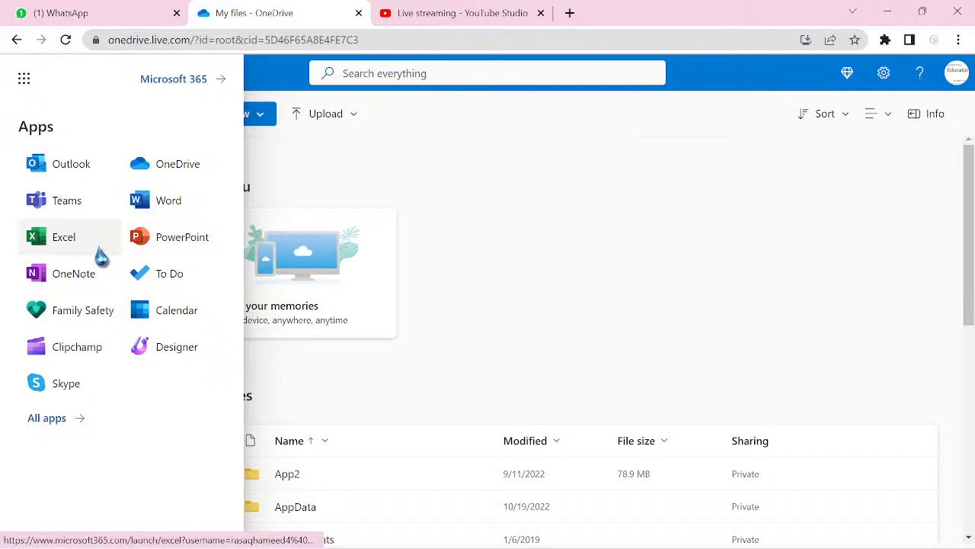
{"action": "left_click", "coordinate": [46, 421]}
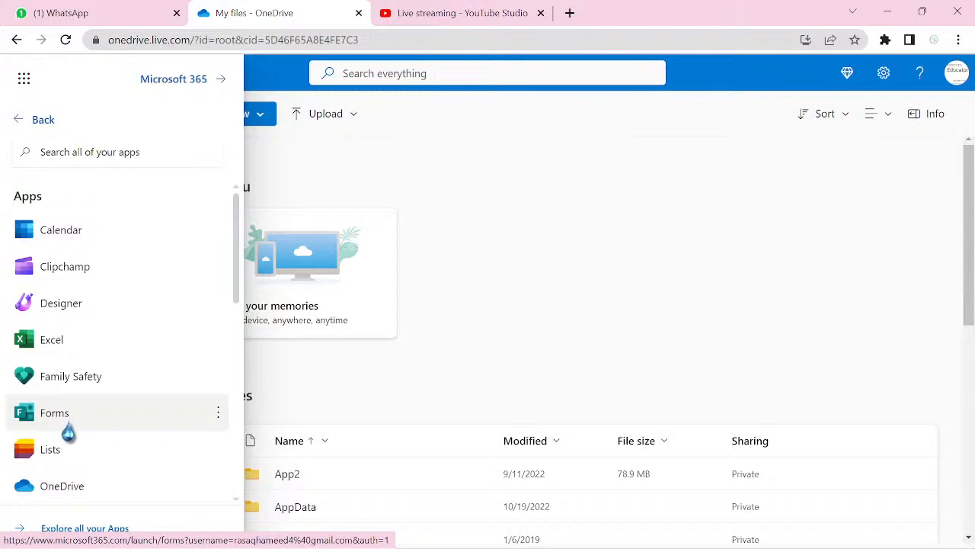
{"action": "left_click", "coordinate": [570, 13]}
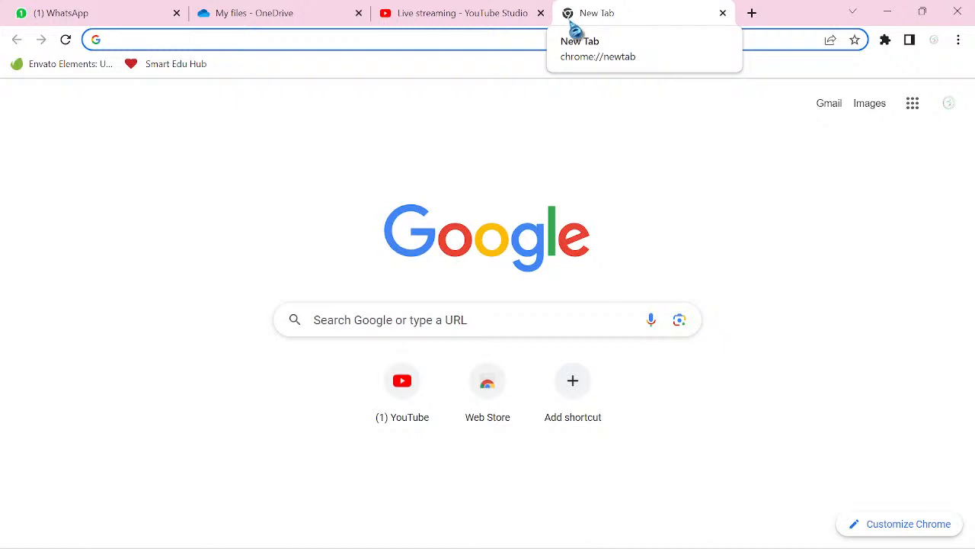
- Enter 'forms.office' in the address bar and choose the Microsoft Forms forms.office.com suggestion
{"action": "left_click", "coordinate": [409, 37]}
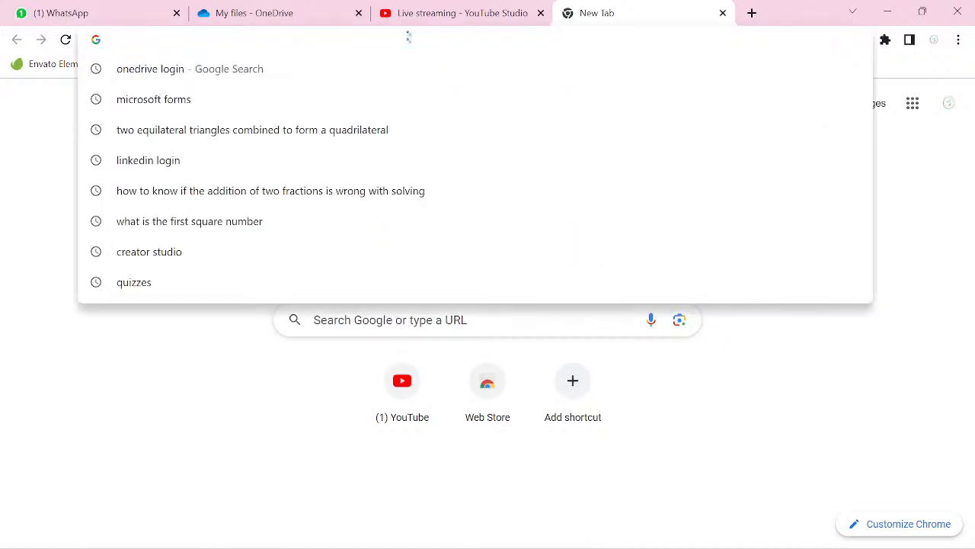
{"action": "type", "text": "form"}
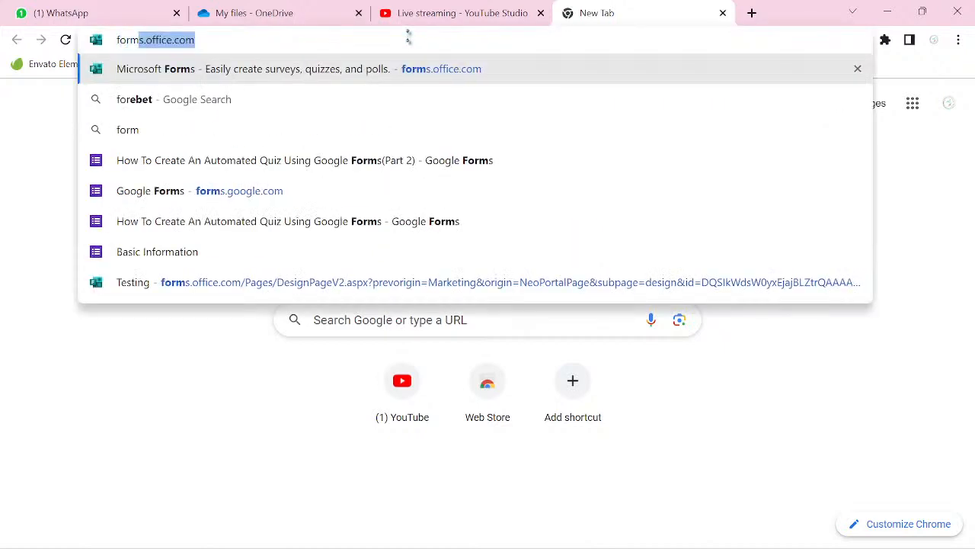
{"action": "type", "text": "s.o"}
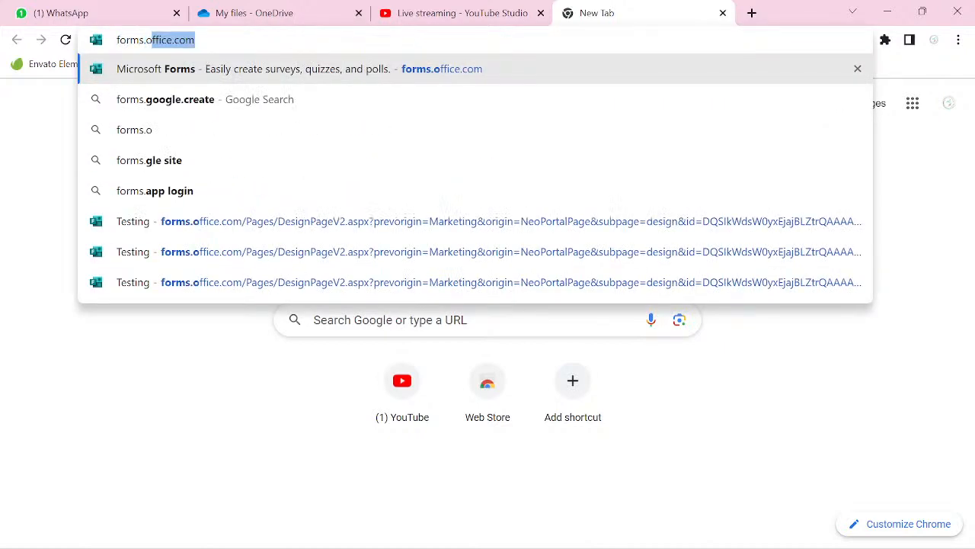
{"action": "type", "text": "ffice"}
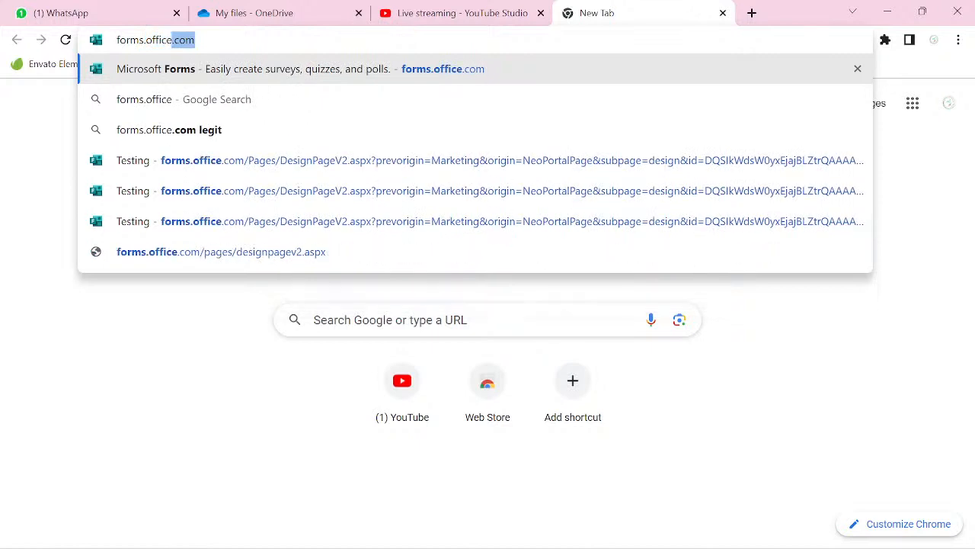
{"action": "left_click", "coordinate": [442, 76]}
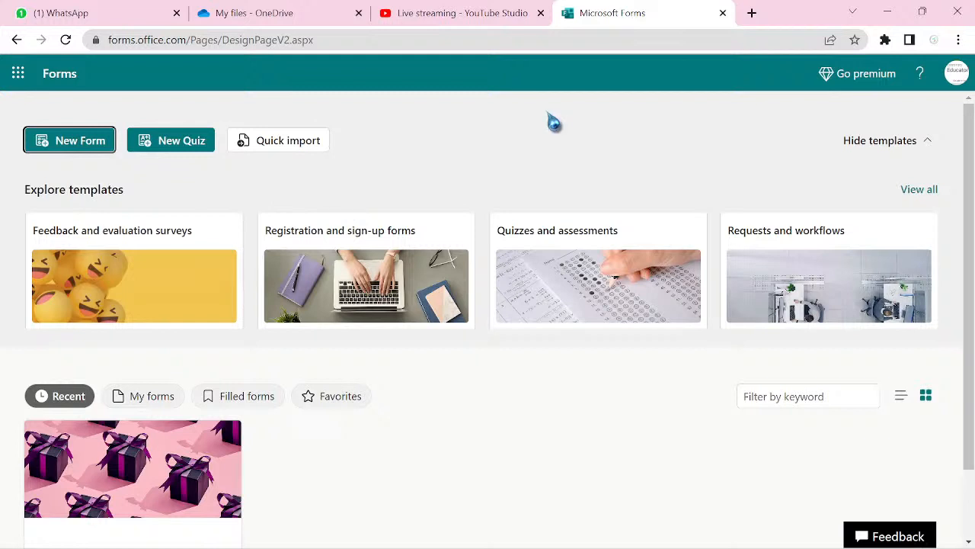
- Launch Microsoft Forms in a new tab from OneDrive's app launcher, then return to My files
{"action": "left_click", "coordinate": [289, 22]}
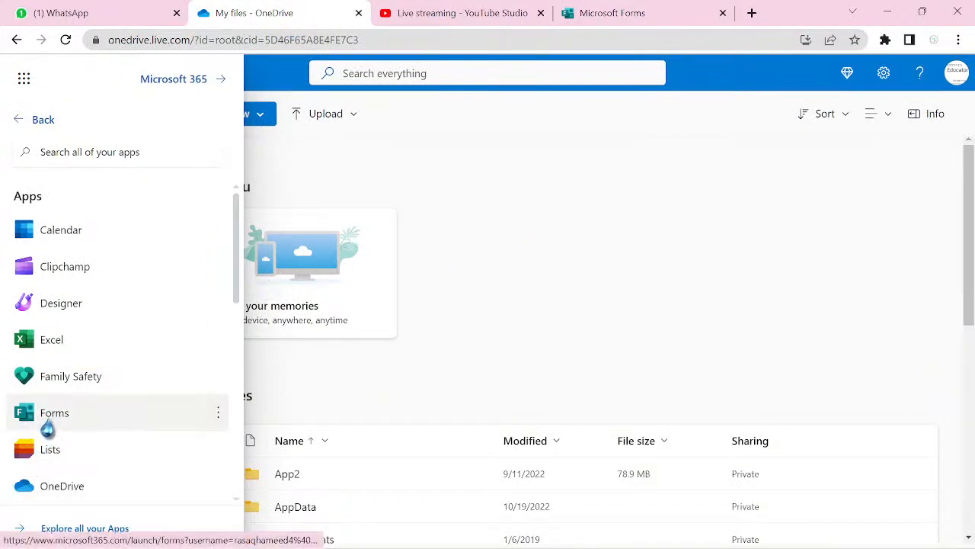
{"action": "left_click", "coordinate": [50, 429]}
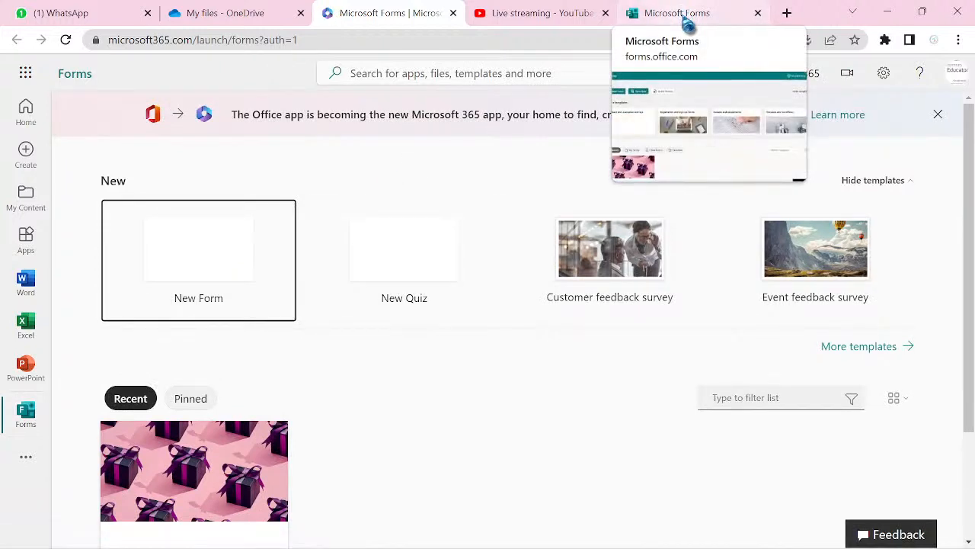
{"action": "left_click", "coordinate": [688, 15]}
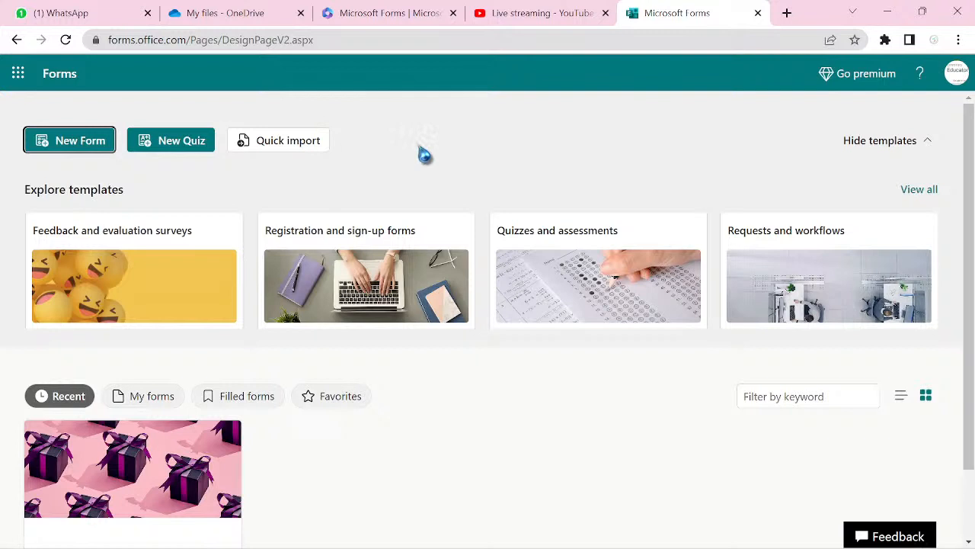
{"action": "left_click", "coordinate": [239, 19]}
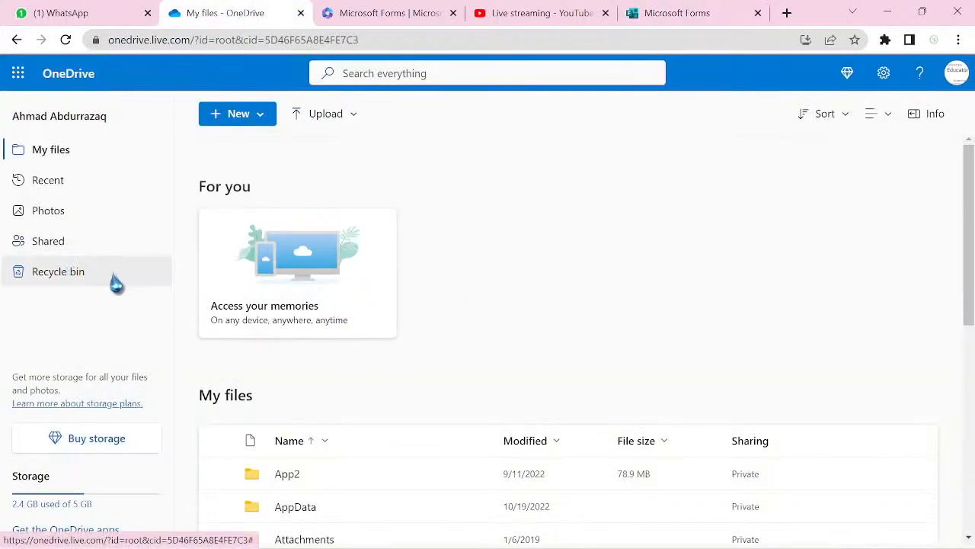
- Switch from the Microsoft 365 Forms tab to the forms.office.com home page
{"action": "left_click", "coordinate": [400, 22]}
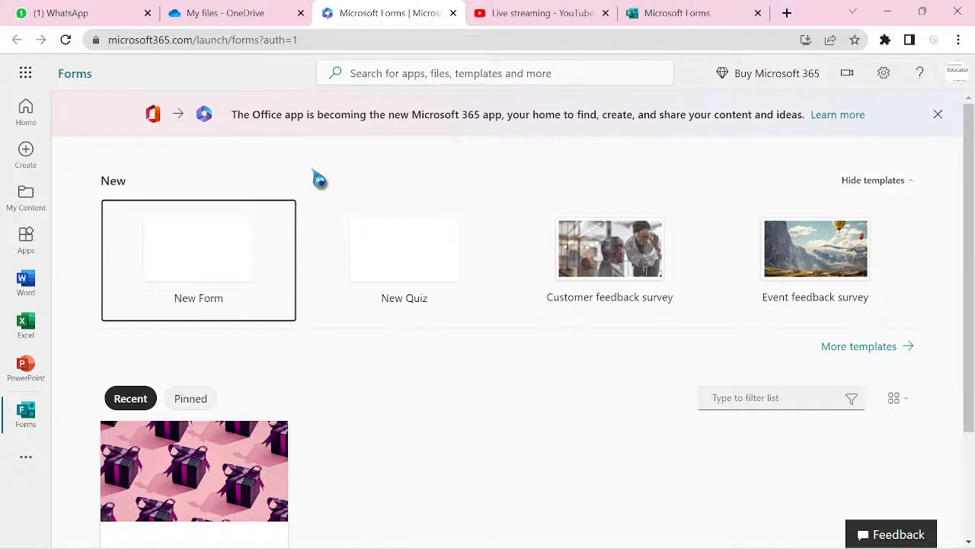
{"action": "left_click", "coordinate": [686, 16]}
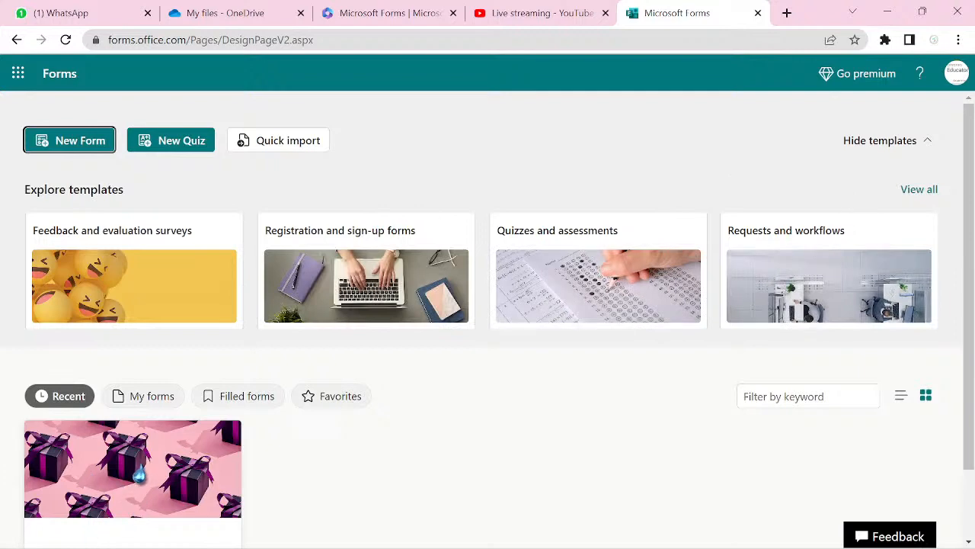
{"action": "scroll", "coordinate": [141, 474], "scroll_direction": "down", "scroll_amount": 1}
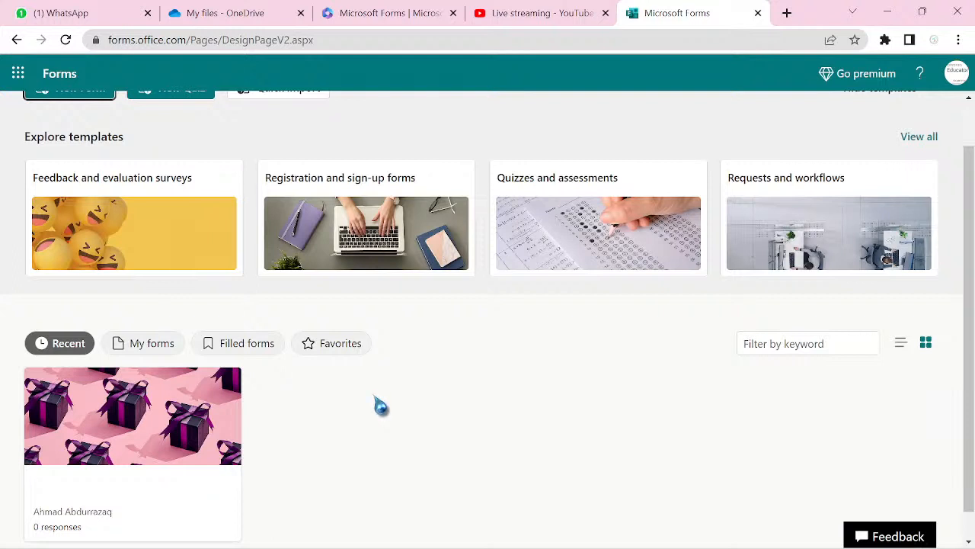
{"action": "scroll", "coordinate": [381, 406], "scroll_direction": "up", "scroll_amount": 1}
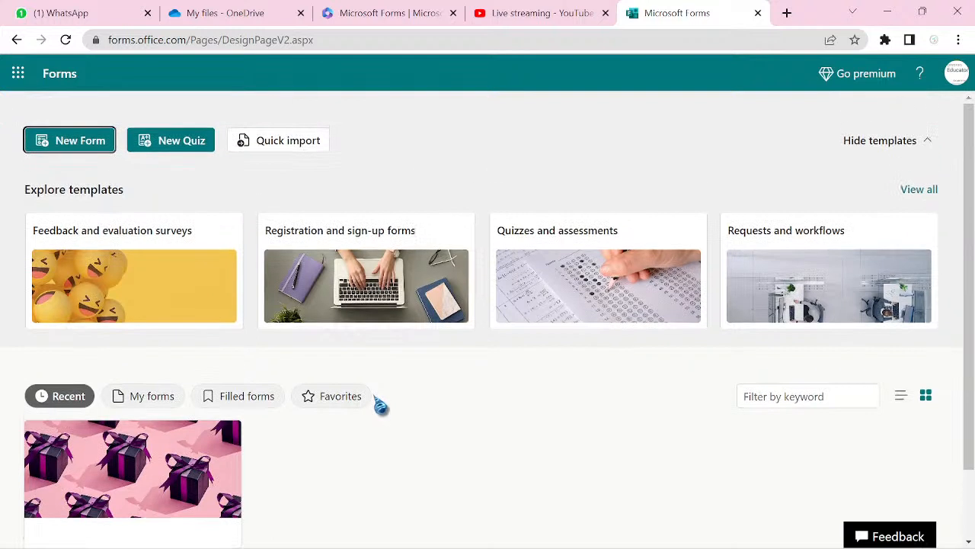
- Create a new blank Untitled form, preview it, and return to editing
{"action": "left_click", "coordinate": [81, 142]}
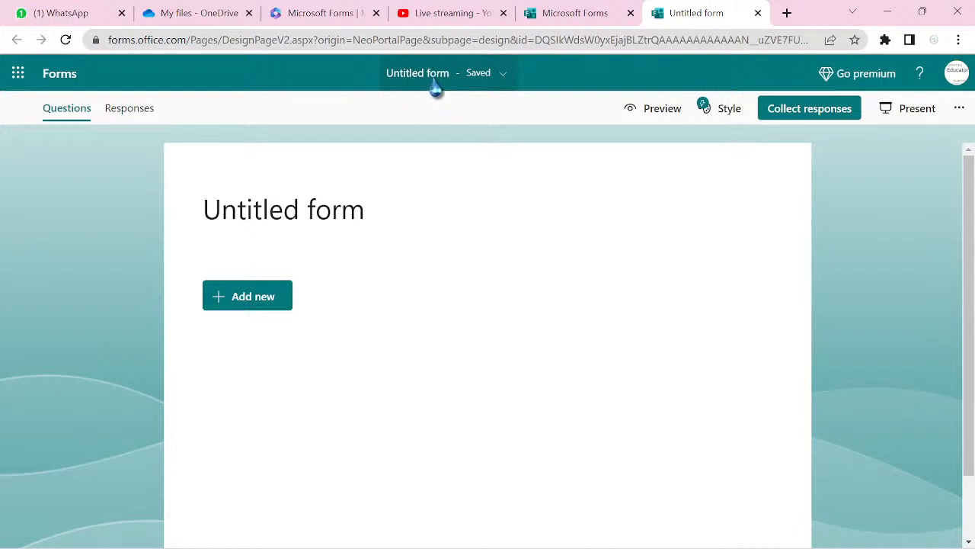
{"action": "left_click", "coordinate": [655, 114]}
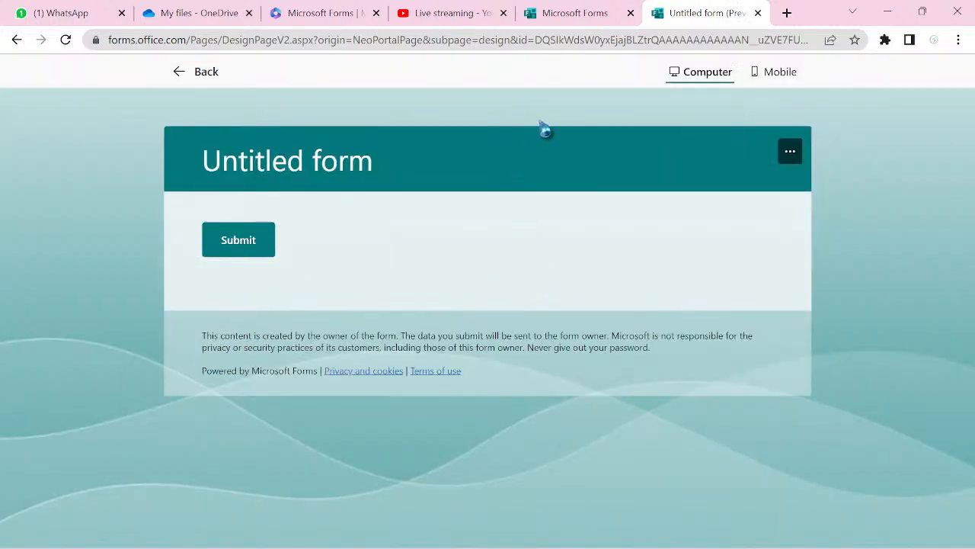
{"action": "left_click", "coordinate": [185, 82]}
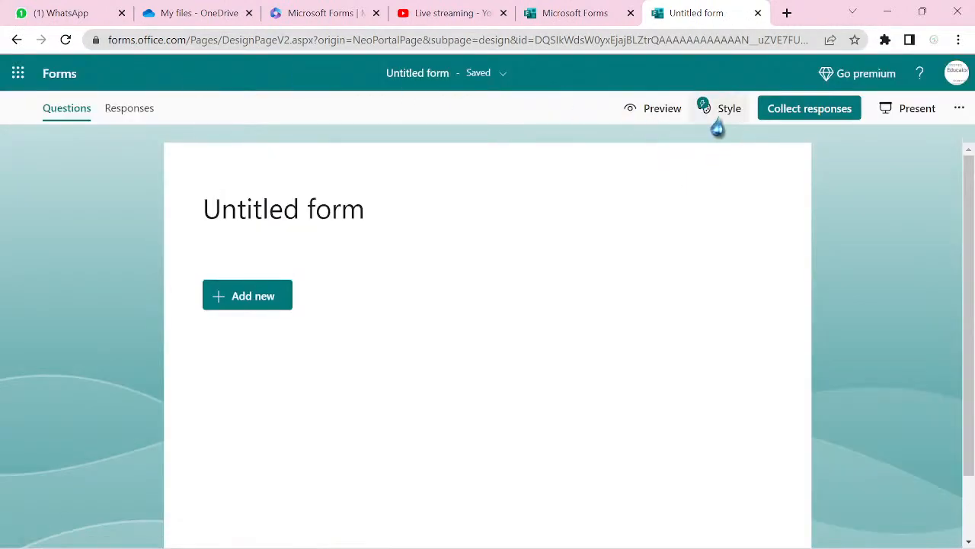
- Apply the snowy house theme to the form from the Style options
{"action": "left_click", "coordinate": [720, 109]}
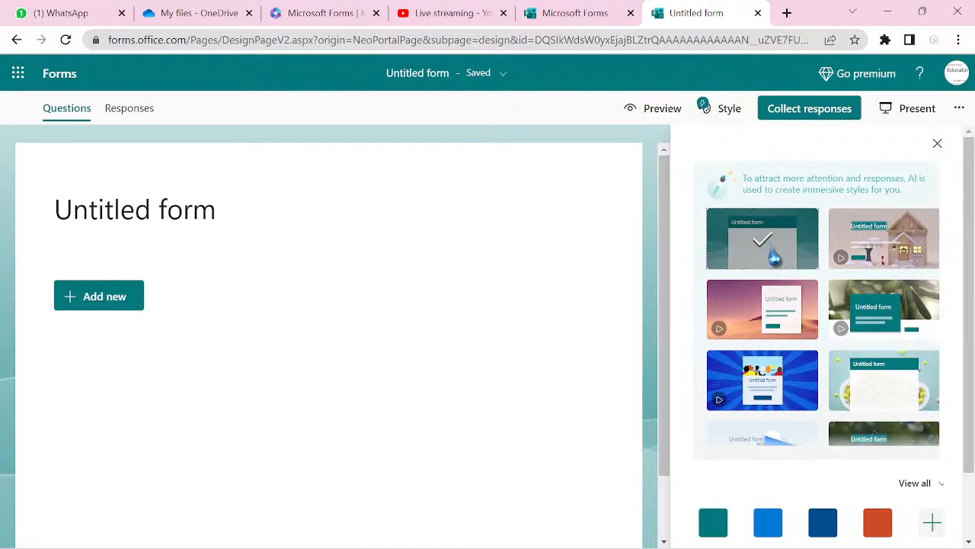
{"action": "left_click", "coordinate": [883, 240]}
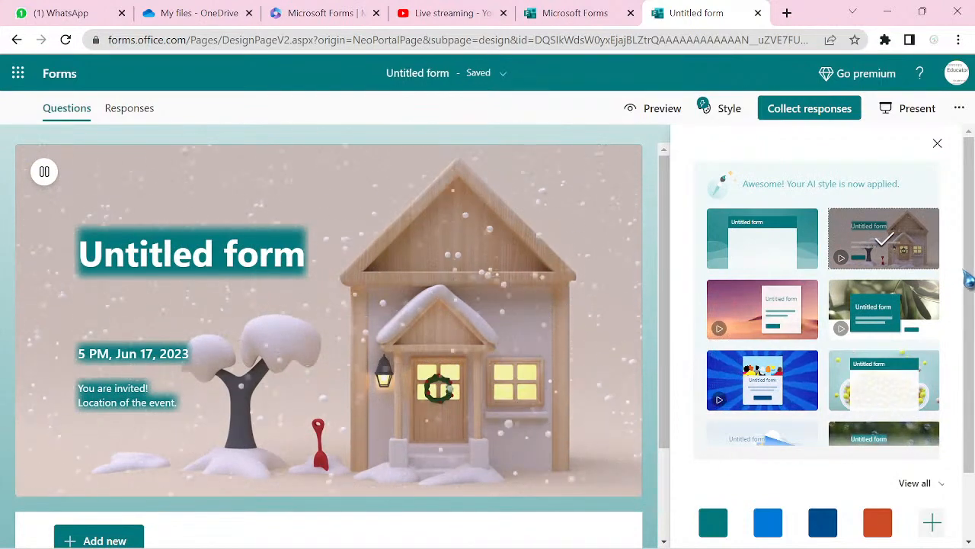
{"action": "scroll", "coordinate": [823, 305], "scroll_direction": "down", "scroll_amount": 1}
{"action": "scroll", "coordinate": [972, 320], "scroll_direction": "down", "scroll_amount": 1}
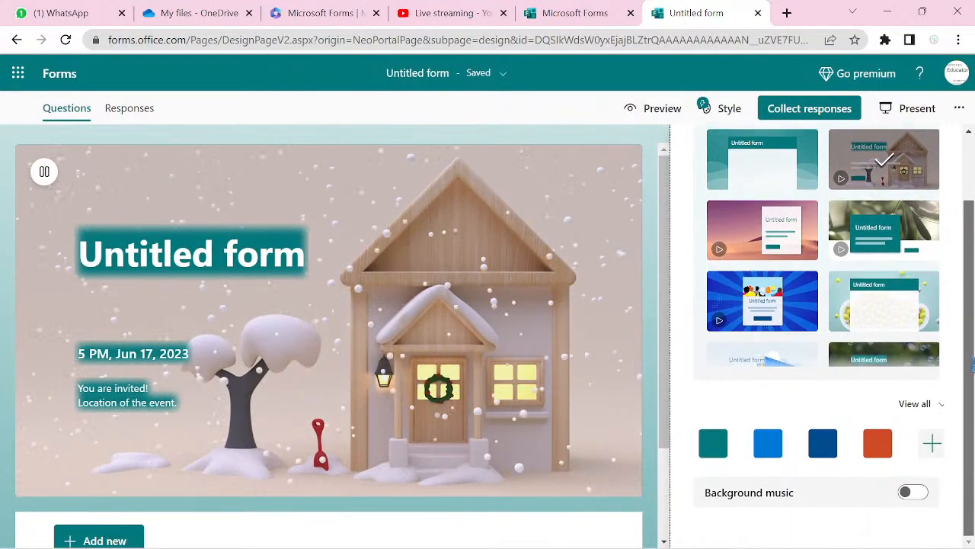
- Browse the full list of available themes and colours
{"action": "left_click", "coordinate": [917, 408]}
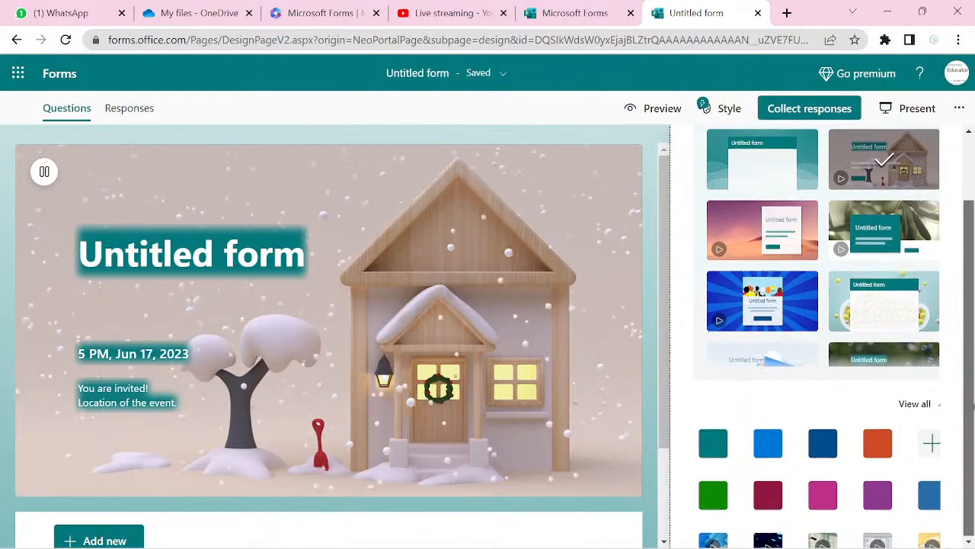
{"action": "scroll", "coordinate": [968, 492], "scroll_direction": "down", "scroll_amount": 10}
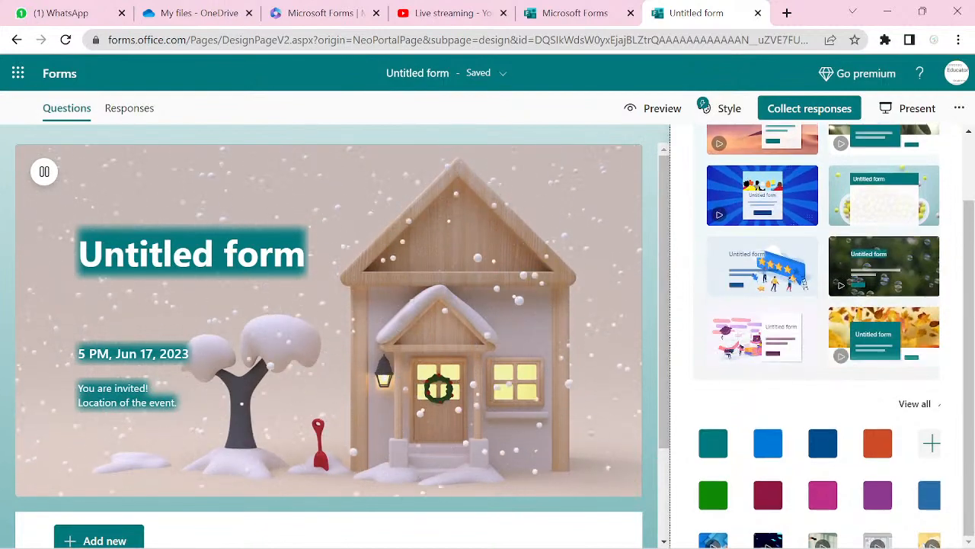
{"action": "scroll", "coordinate": [819, 465], "scroll_direction": "down", "scroll_amount": 5}
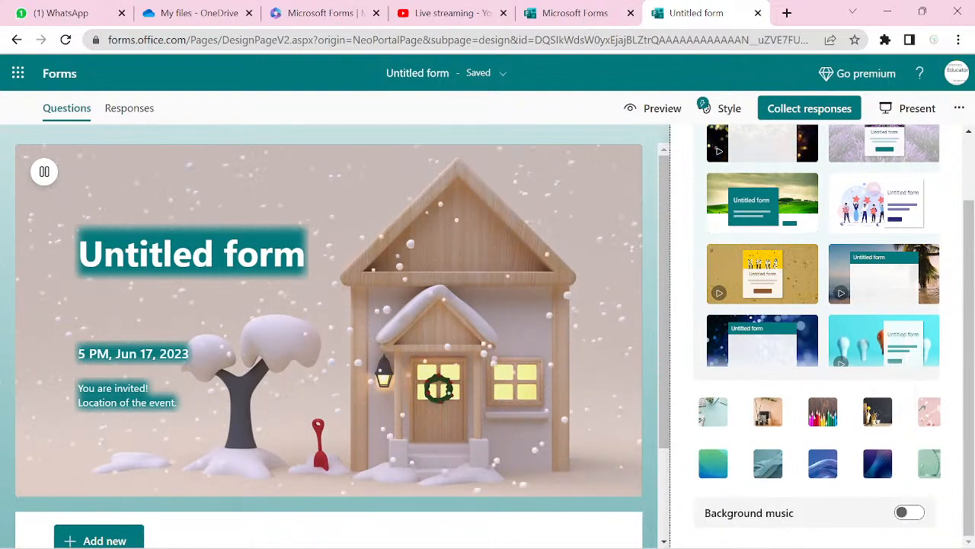
{"action": "scroll", "coordinate": [823, 343], "scroll_direction": "up", "scroll_amount": 1}
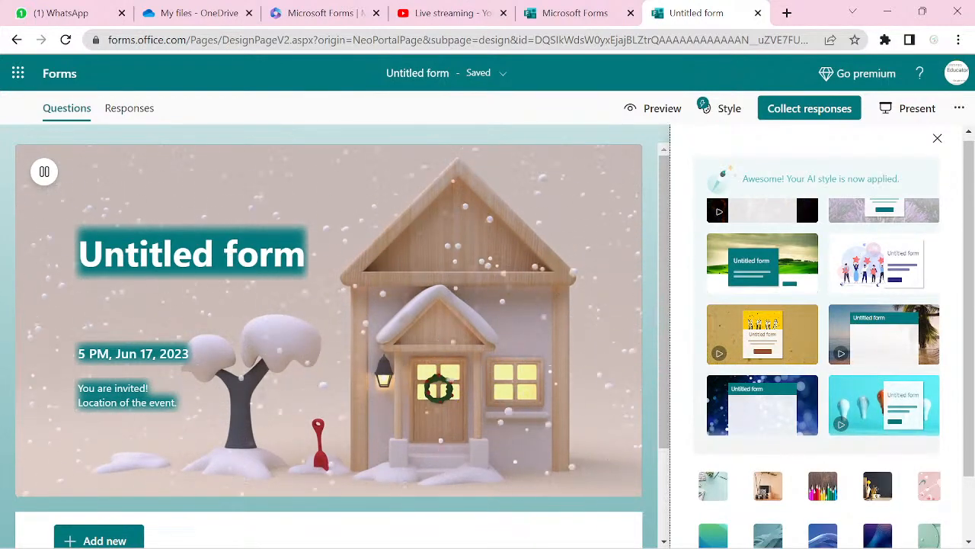
{"action": "scroll", "coordinate": [823, 343], "scroll_direction": "down", "scroll_amount": 1}
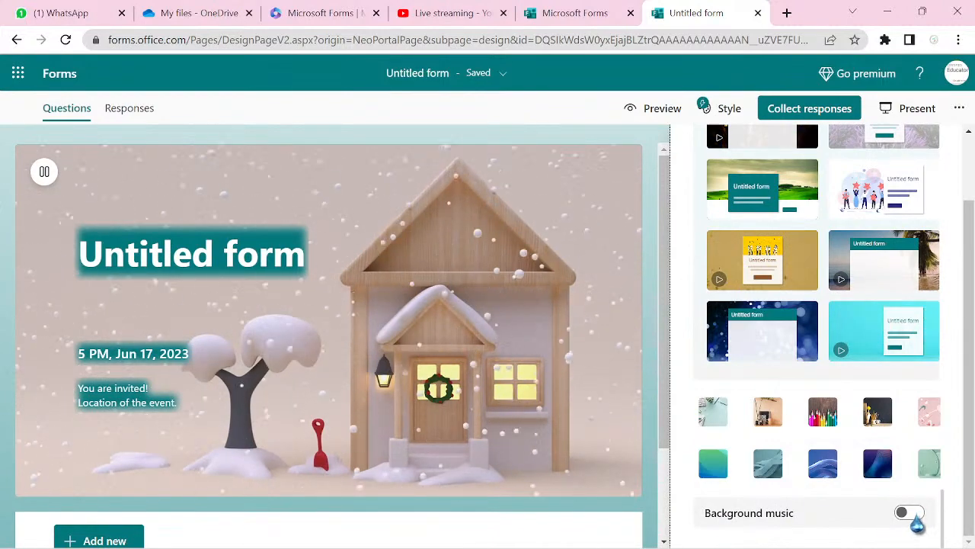
- Switch on background music, choose the Sea swell track, and raise the volume
{"action": "left_click", "coordinate": [911, 513]}
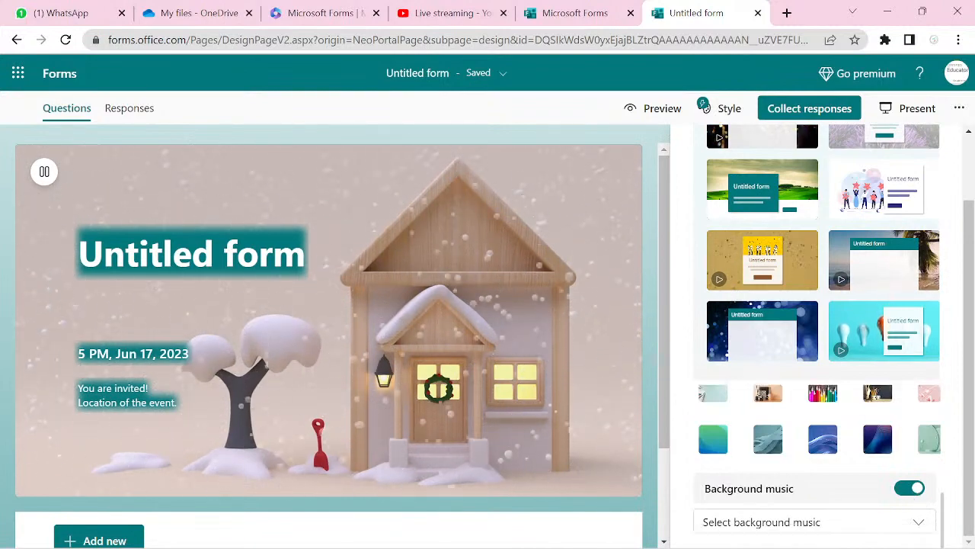
{"action": "left_click", "coordinate": [813, 522]}
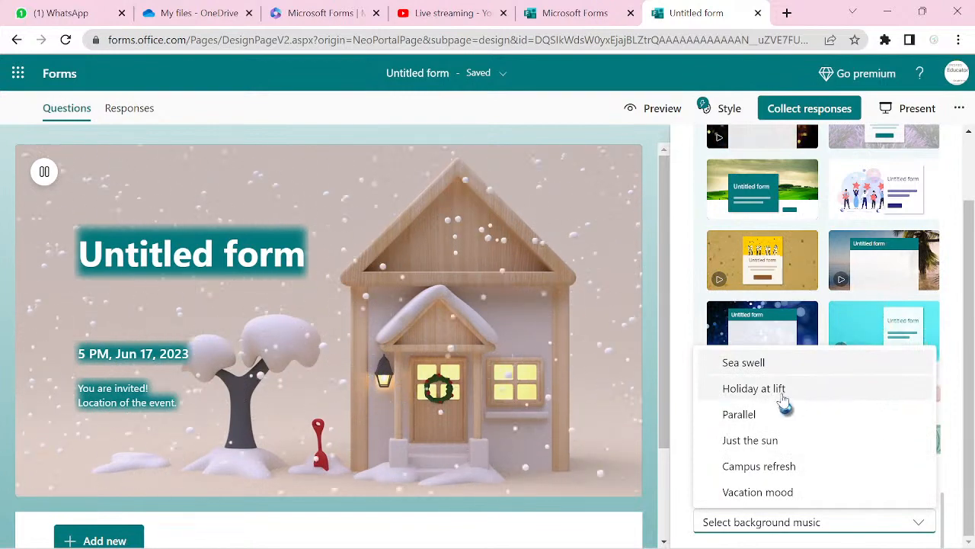
{"action": "left_click", "coordinate": [746, 363]}
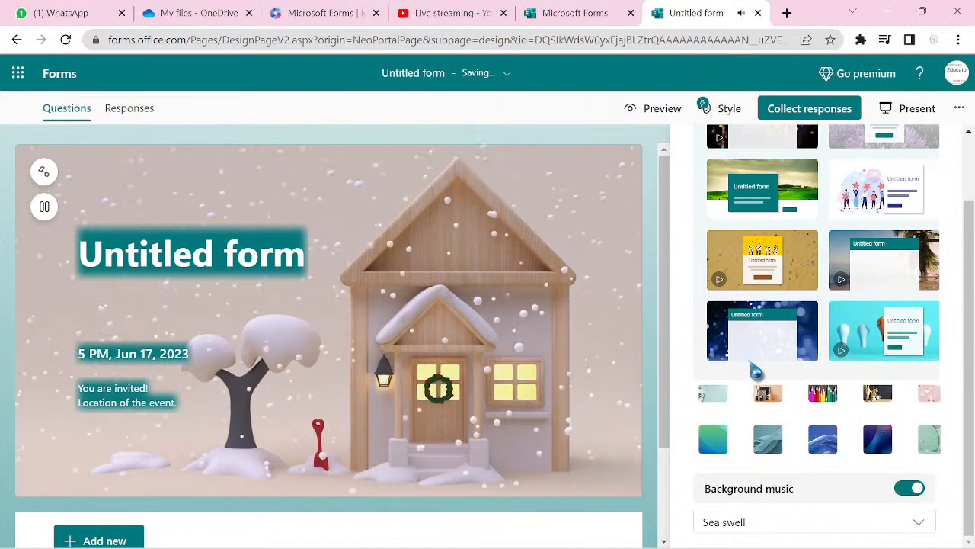
{"action": "key", "text": "XF86AudioRaiseVolume"}
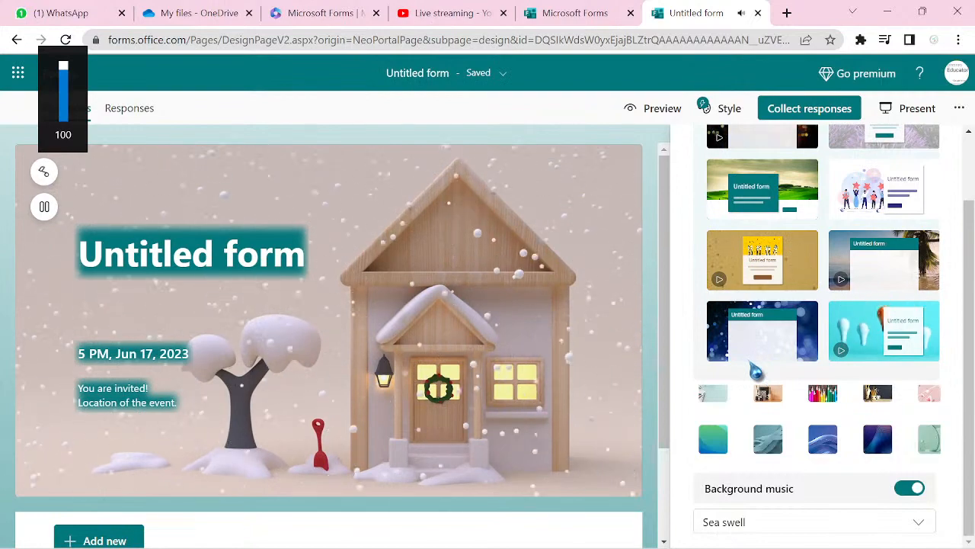
{"action": "key", "text": "XF86AudioRaiseVolume"}
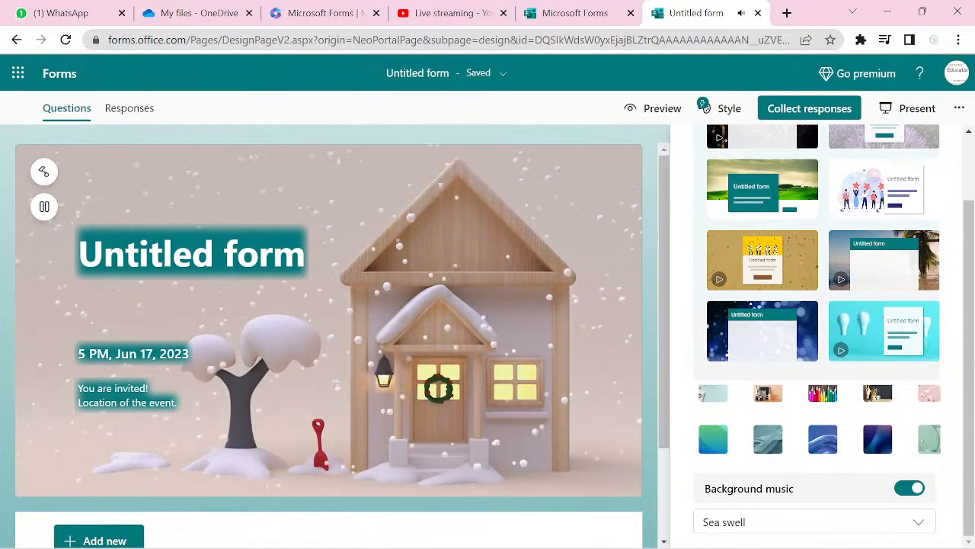
{"action": "left_click", "coordinate": [919, 522]}
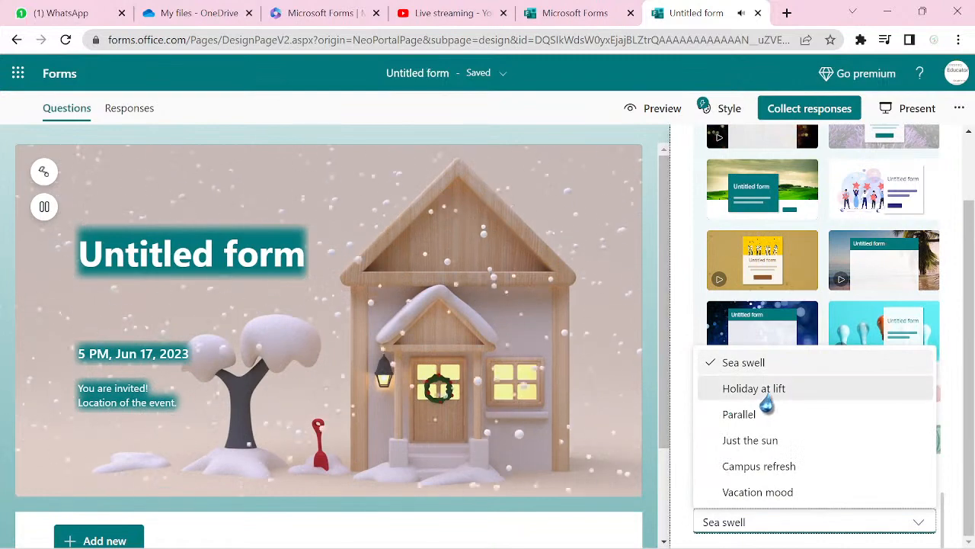
- Try the Holiday at lift and Vacation mood tracks, then set the music to Parallel
{"action": "left_click", "coordinate": [767, 394]}
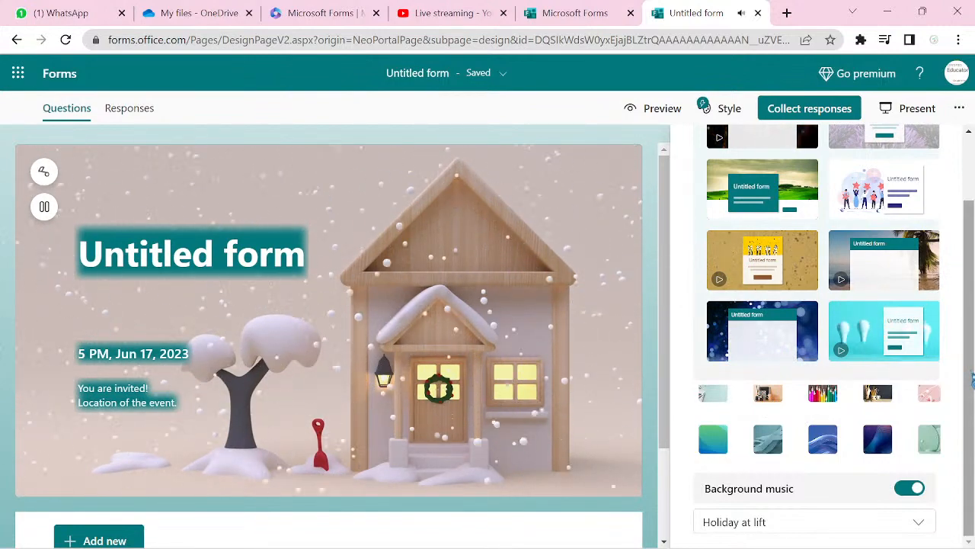
{"action": "left_click", "coordinate": [921, 524]}
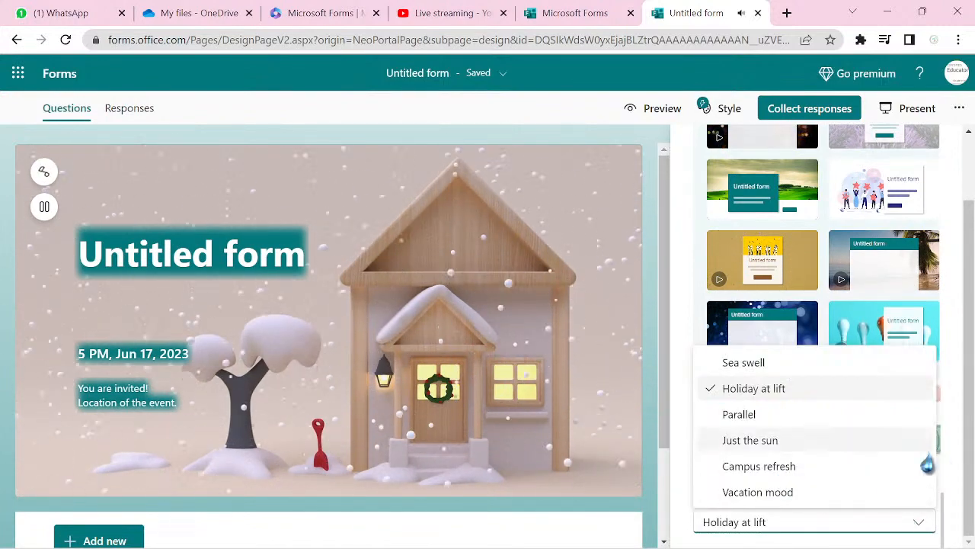
{"action": "left_click", "coordinate": [831, 492]}
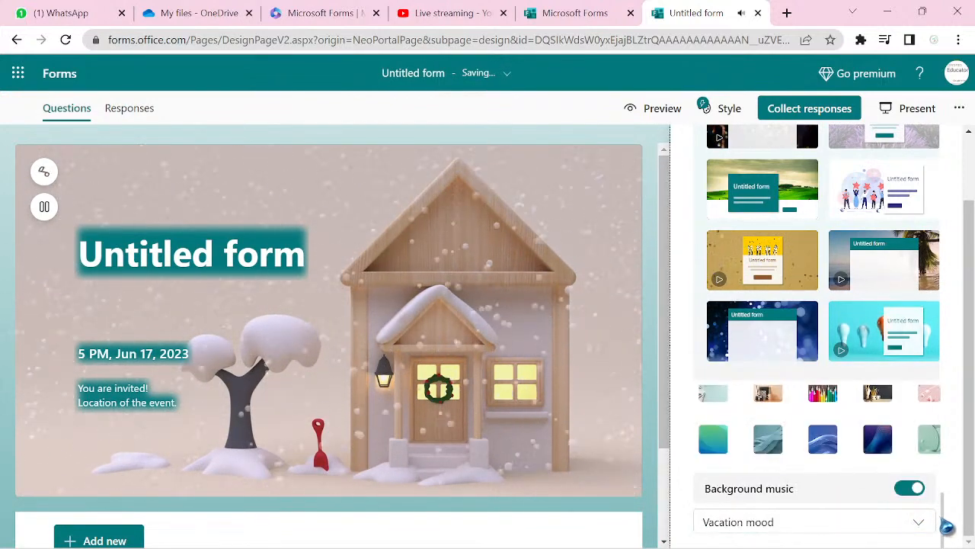
{"action": "mouse_move", "coordinate": [949, 547]}
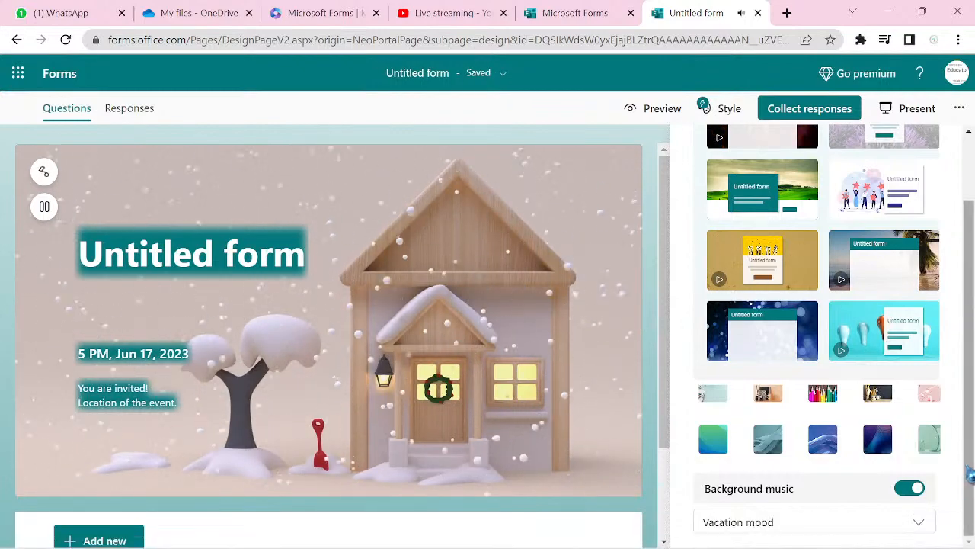
{"action": "left_click", "coordinate": [925, 526]}
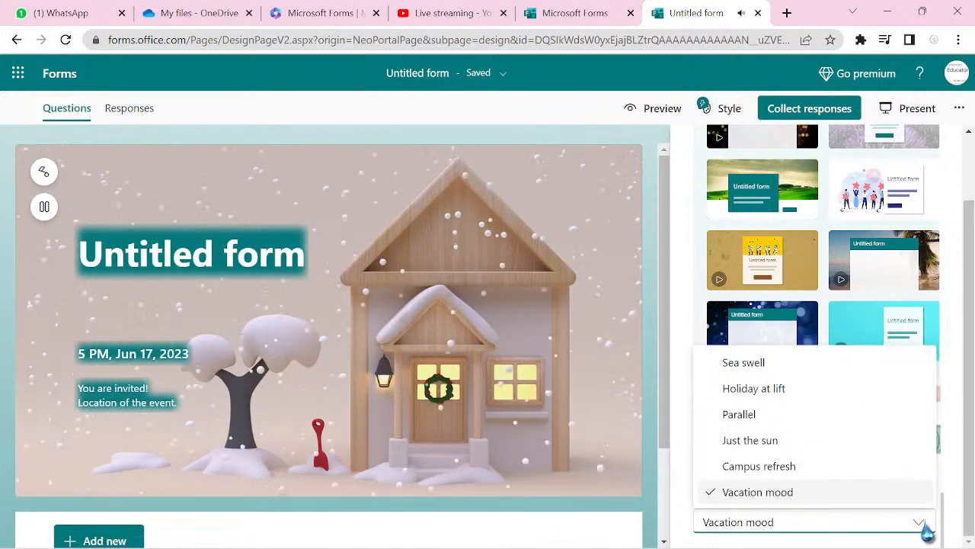
{"action": "left_click", "coordinate": [825, 415]}
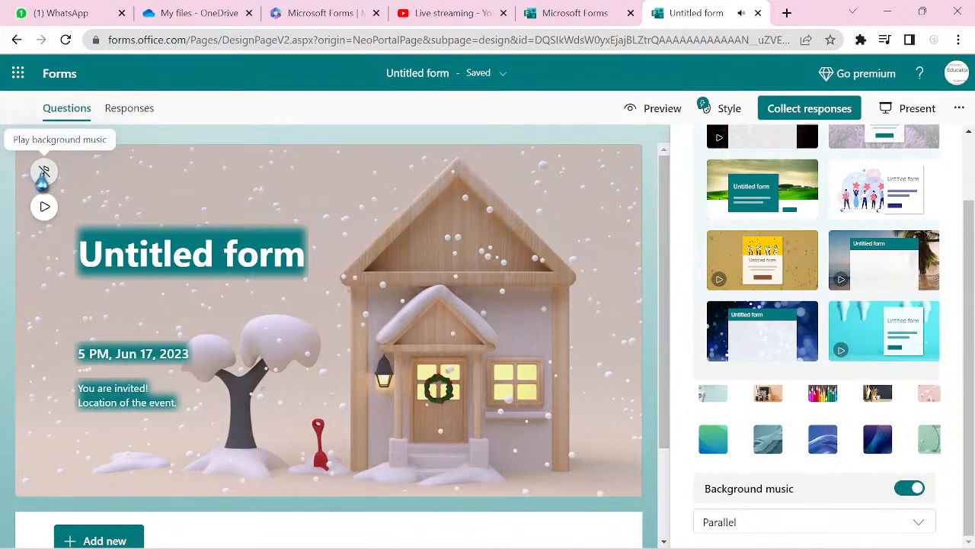
- Start the snowy live background animation and play the Parallel background music
{"action": "left_click", "coordinate": [43, 207]}
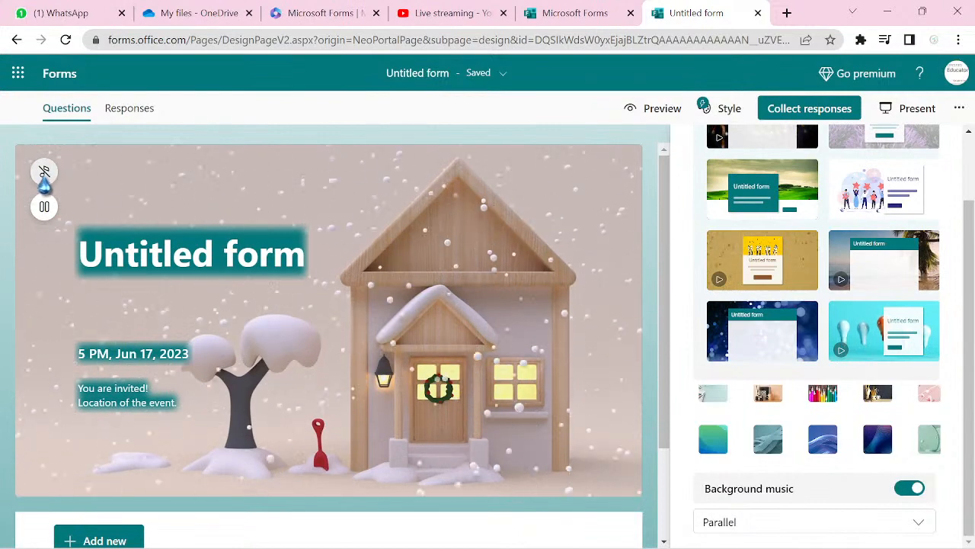
{"action": "left_click", "coordinate": [44, 174]}
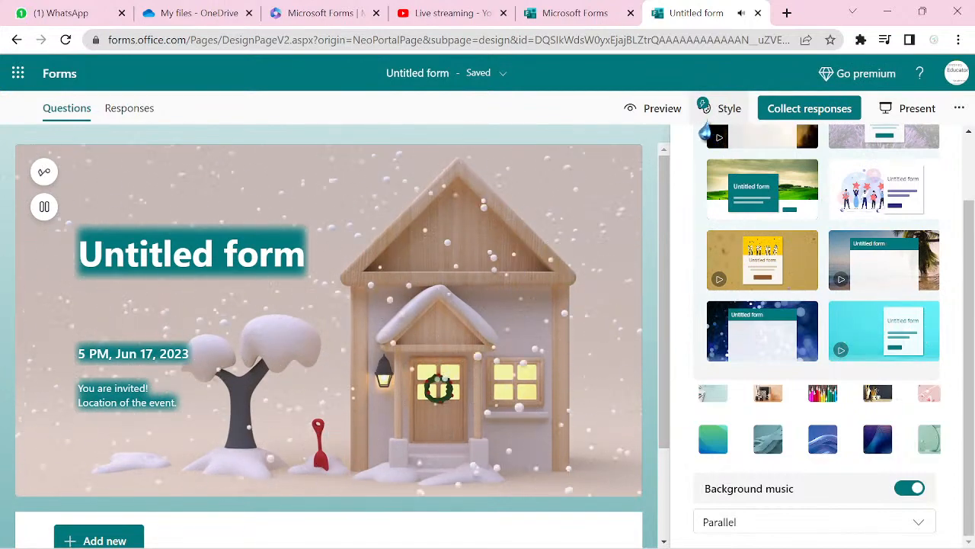
- Preview the form on desktop, toggle the music, then pause both music and snow animation
{"action": "left_click", "coordinate": [649, 120]}
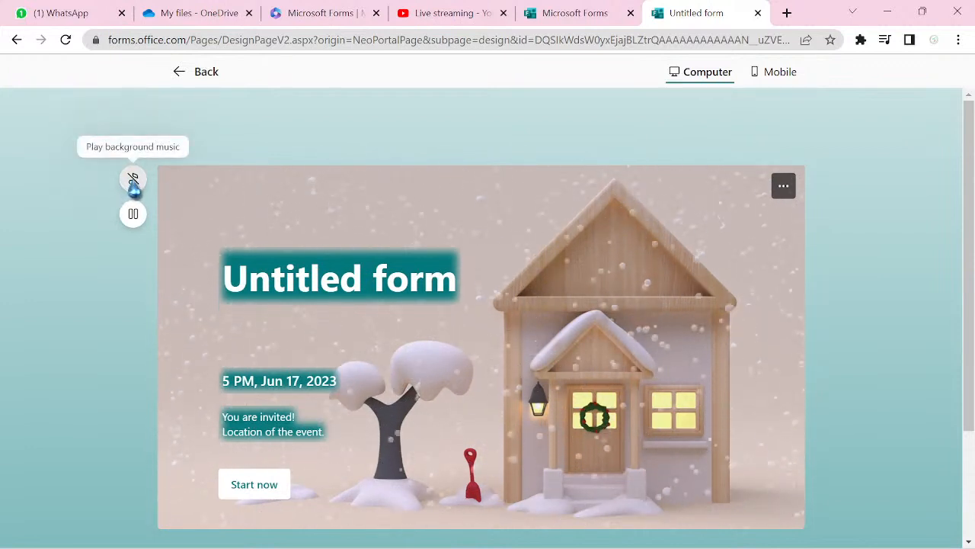
{"action": "left_click", "coordinate": [133, 179]}
{"action": "left_click", "coordinate": [133, 180]}
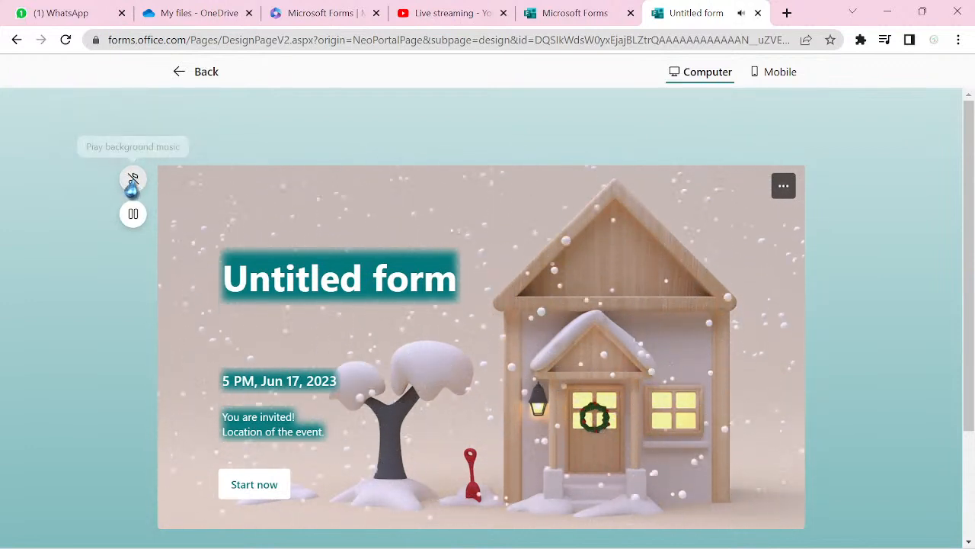
{"action": "left_click", "coordinate": [133, 181]}
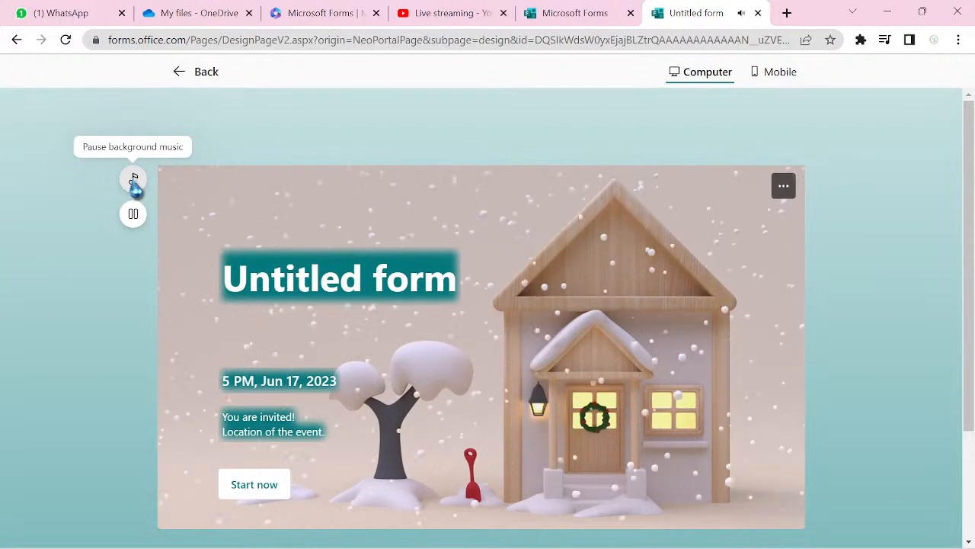
{"action": "left_click", "coordinate": [134, 181]}
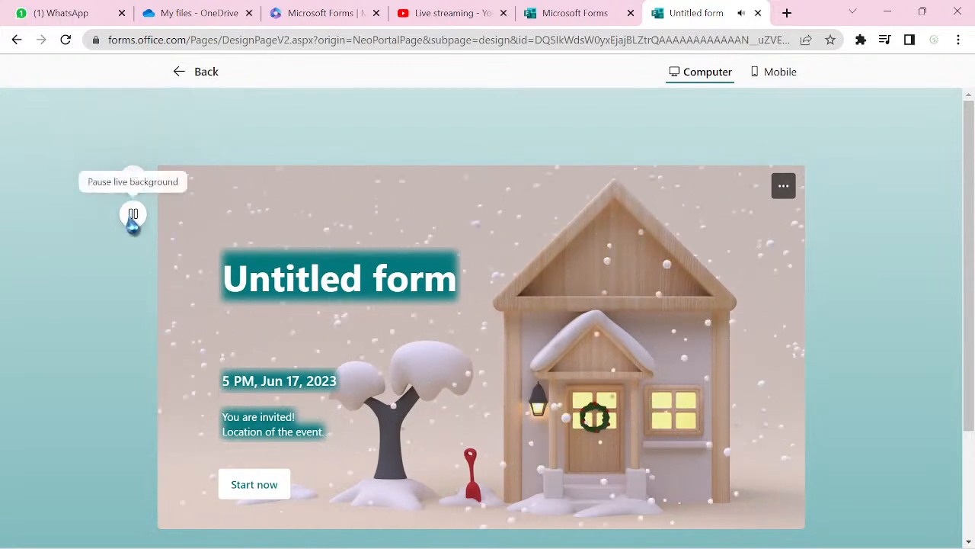
{"action": "left_click", "coordinate": [132, 216]}
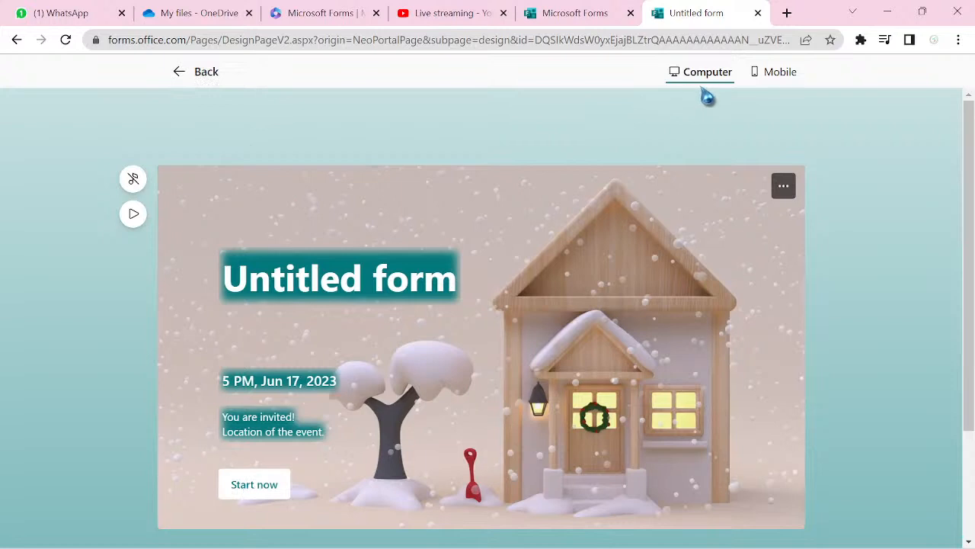
- Preview the form in mobile layout, briefly playing the music and snow animation
{"action": "left_click", "coordinate": [779, 84]}
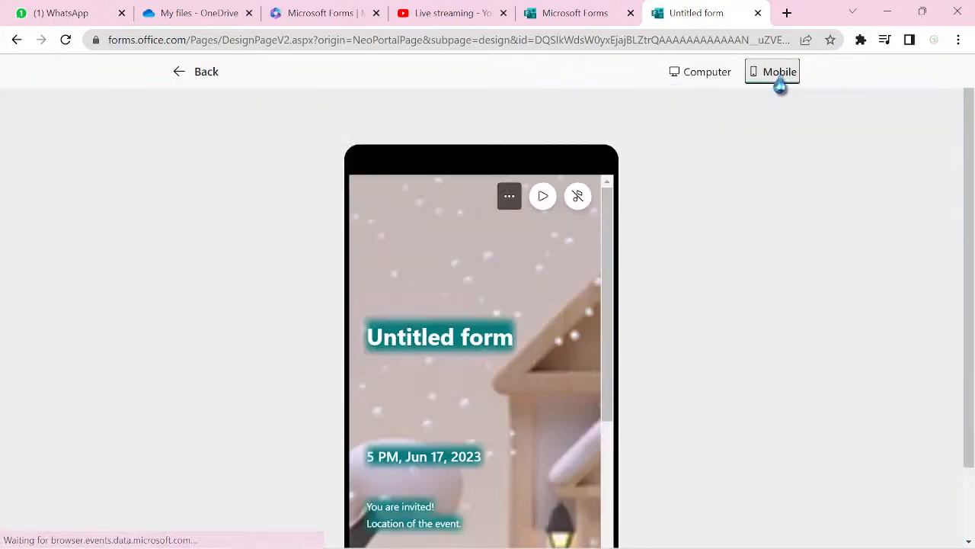
{"action": "scroll", "coordinate": [784, 86], "scroll_direction": "down", "scroll_amount": 1}
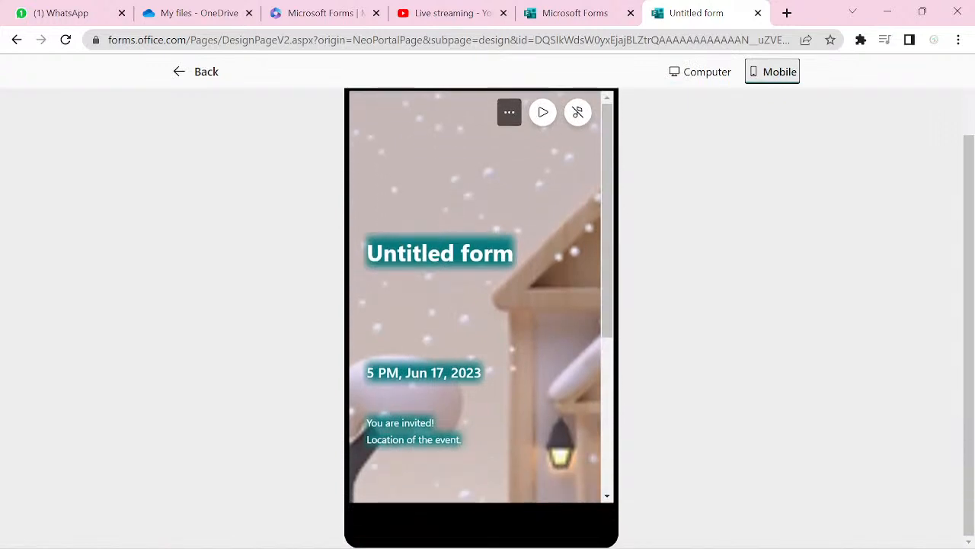
{"action": "left_click", "coordinate": [578, 114]}
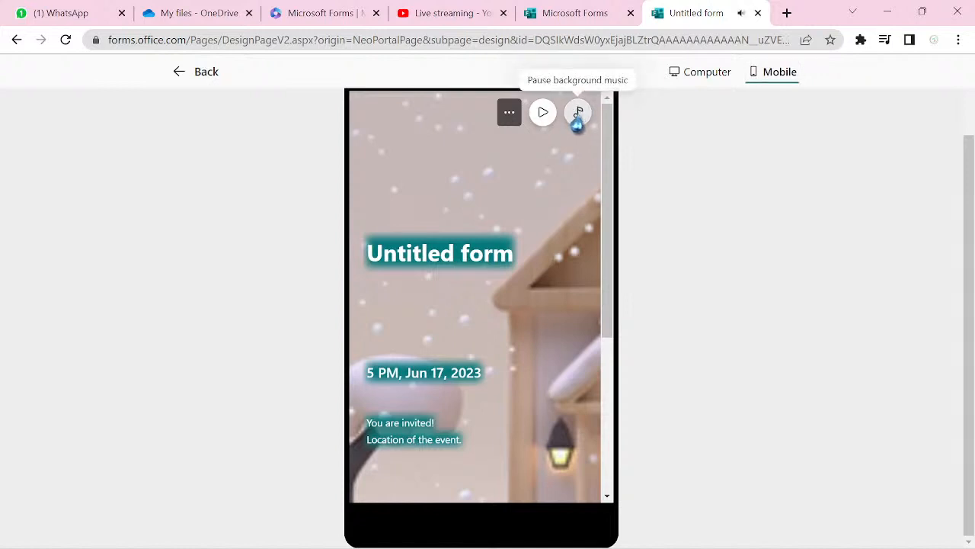
{"action": "left_click", "coordinate": [542, 121]}
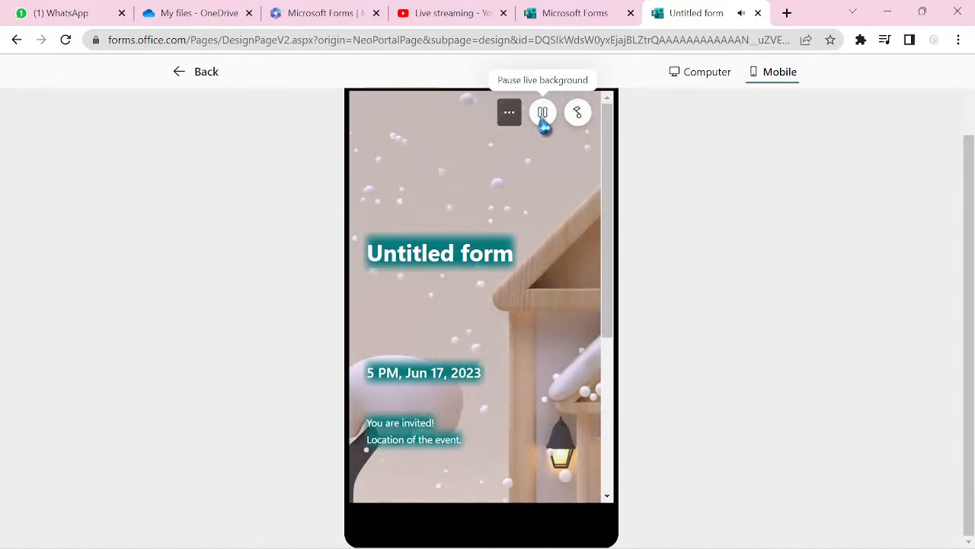
{"action": "left_click", "coordinate": [542, 114]}
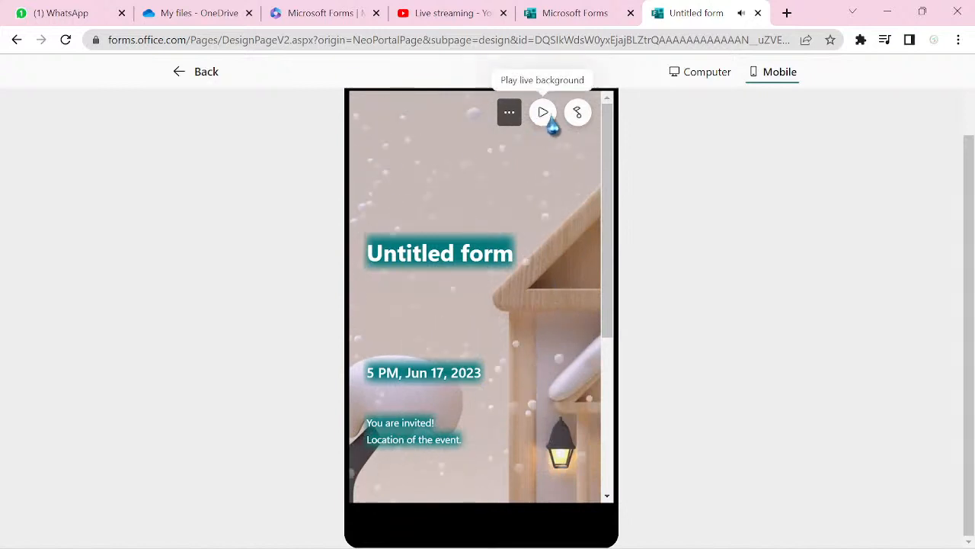
{"action": "left_click", "coordinate": [577, 114]}
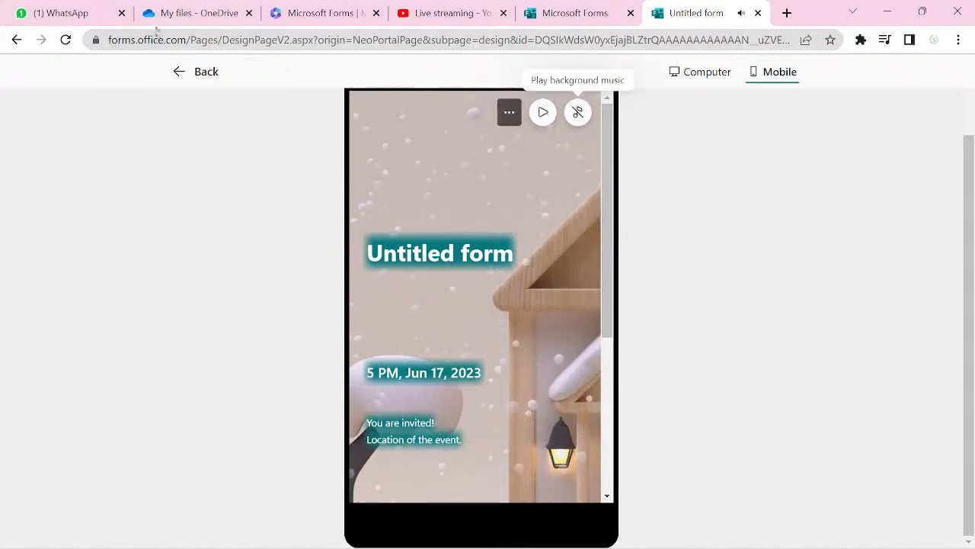
- Return to the editor and close the Style panel
{"action": "left_click", "coordinate": [177, 71]}
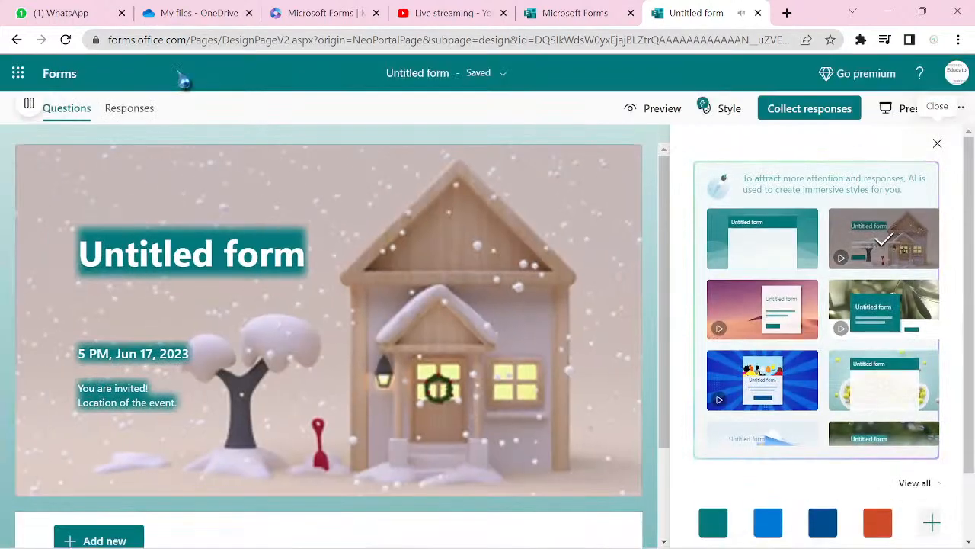
{"action": "left_click", "coordinate": [656, 108]}
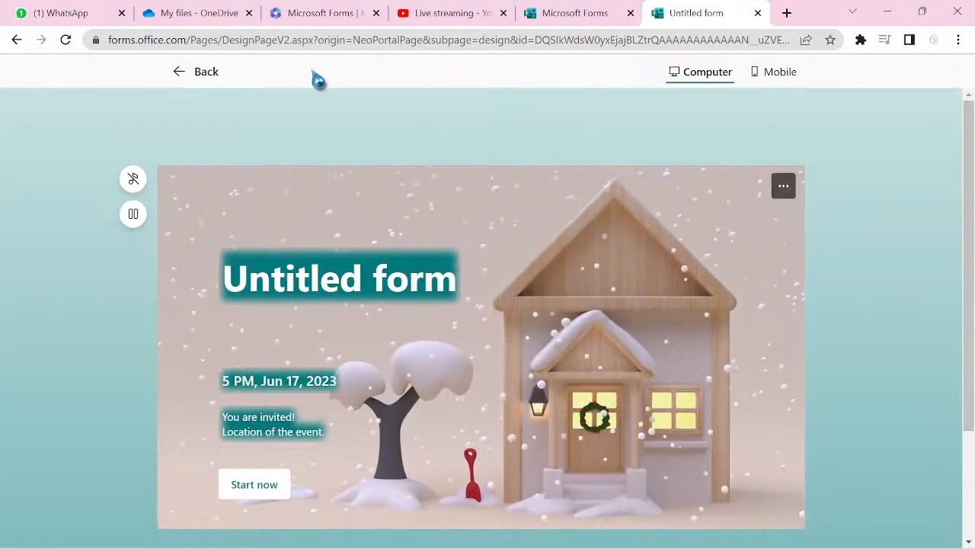
{"action": "left_click", "coordinate": [195, 73]}
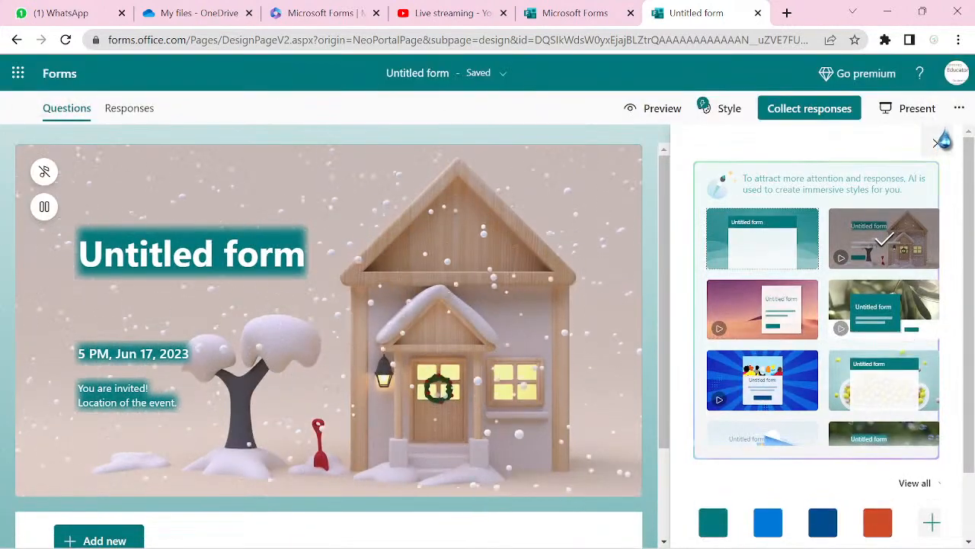
{"action": "left_click", "coordinate": [938, 144]}
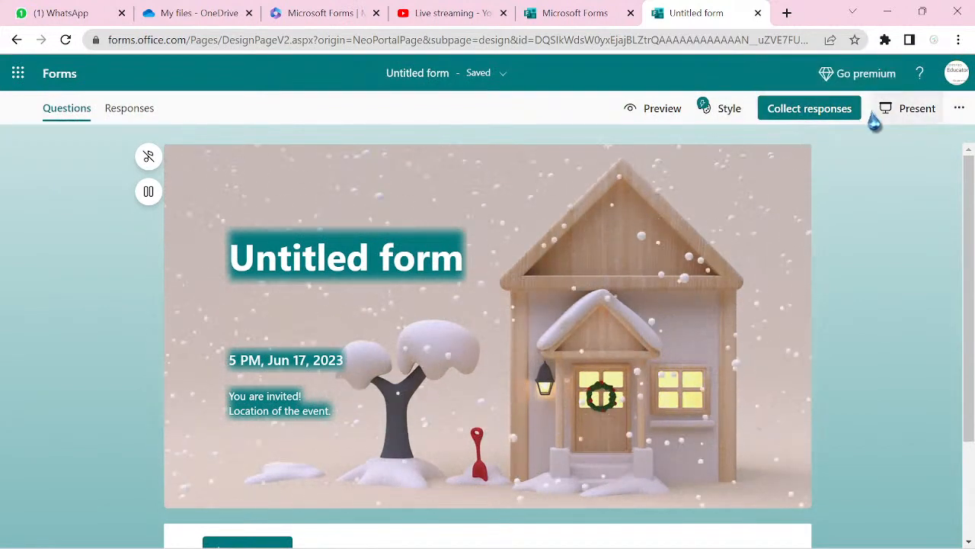
- In Settings, enable a 6/17/2023 6:00 PM start date and a June 24 end date
{"action": "left_click", "coordinate": [958, 111]}
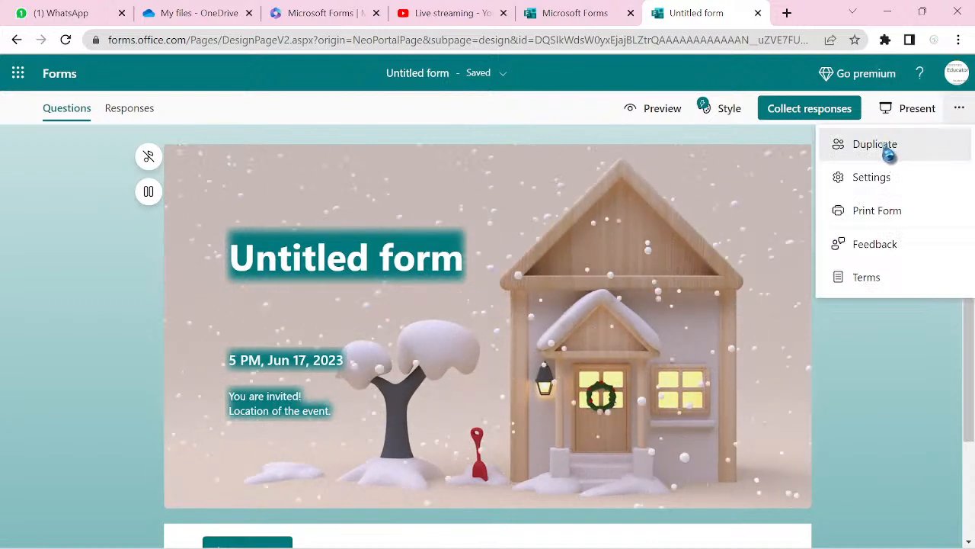
{"action": "left_click", "coordinate": [885, 181]}
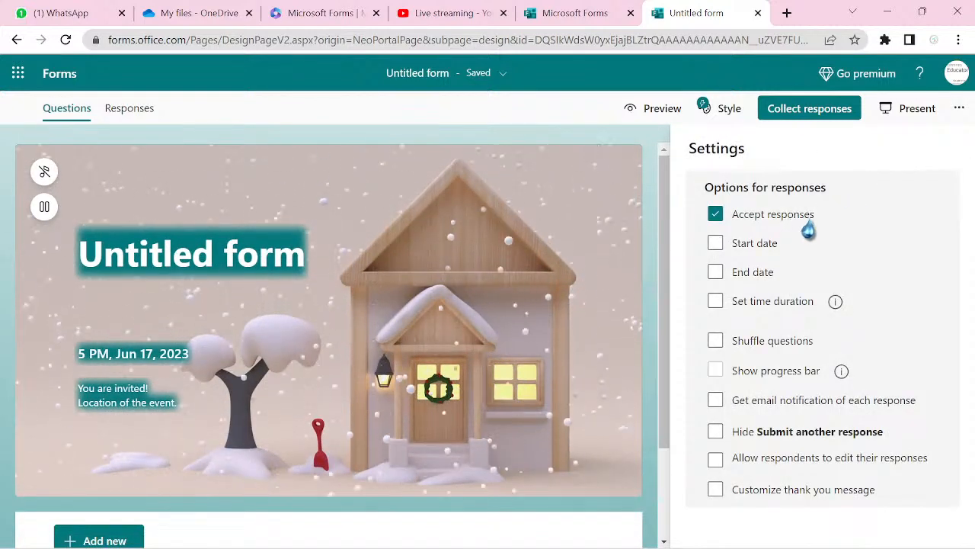
{"action": "left_click", "coordinate": [715, 244]}
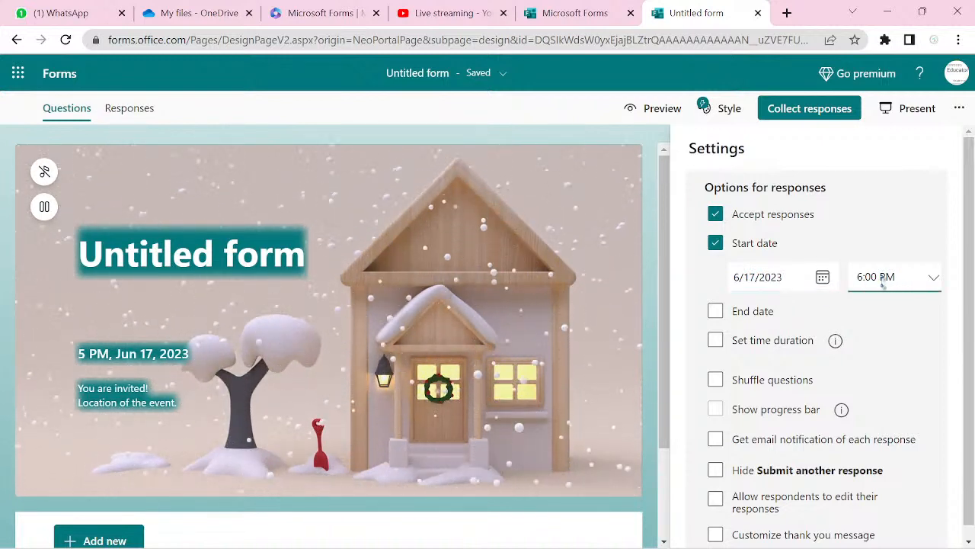
{"action": "left_click", "coordinate": [715, 316]}
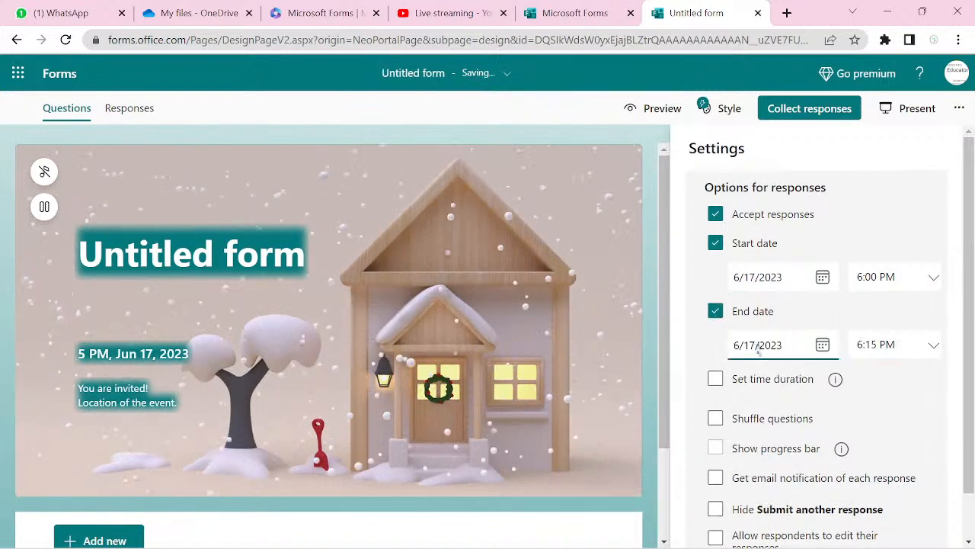
{"action": "left_click", "coordinate": [823, 349]}
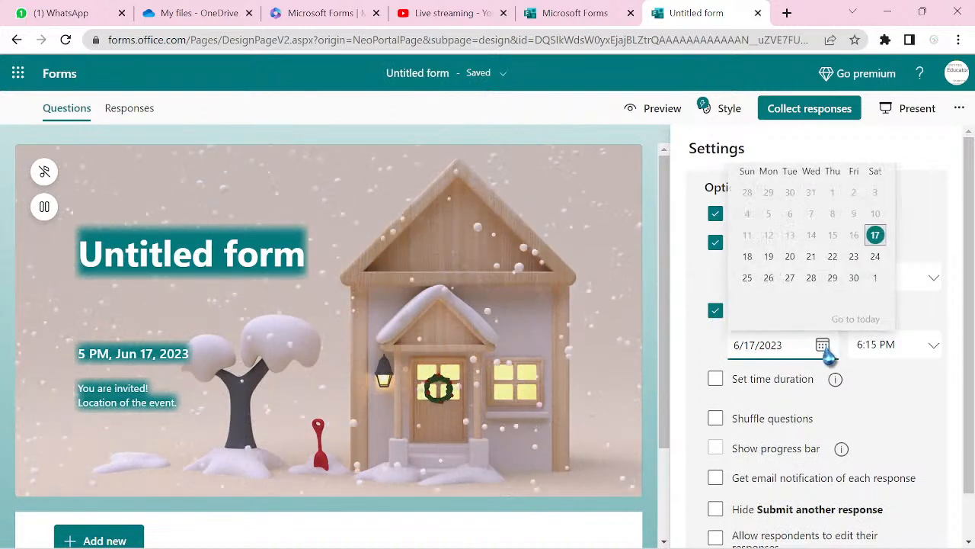
{"action": "left_click", "coordinate": [876, 258]}
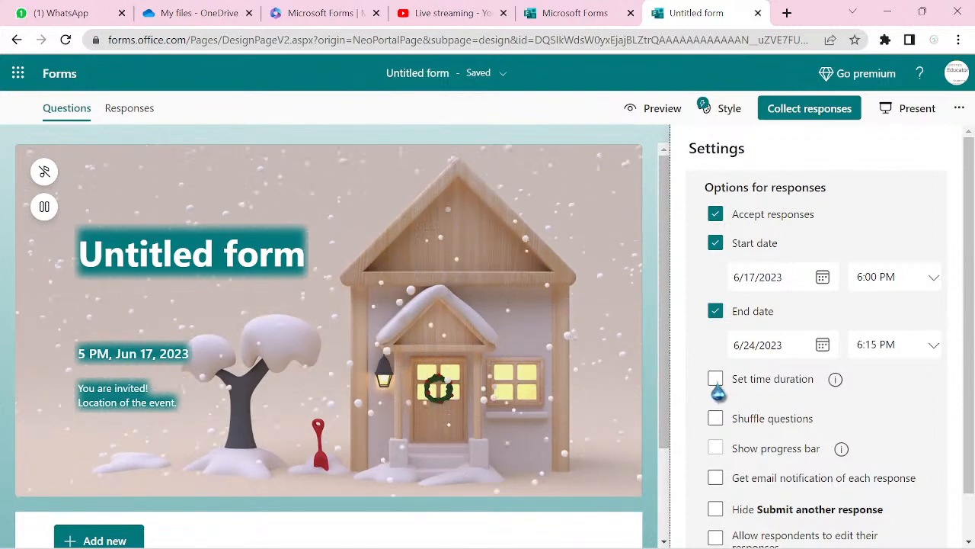
- Tick Set time duration at 30 minutes, per-response email notification, Hide Submit another response, and Customize thank you message
{"action": "left_click", "coordinate": [716, 385]}
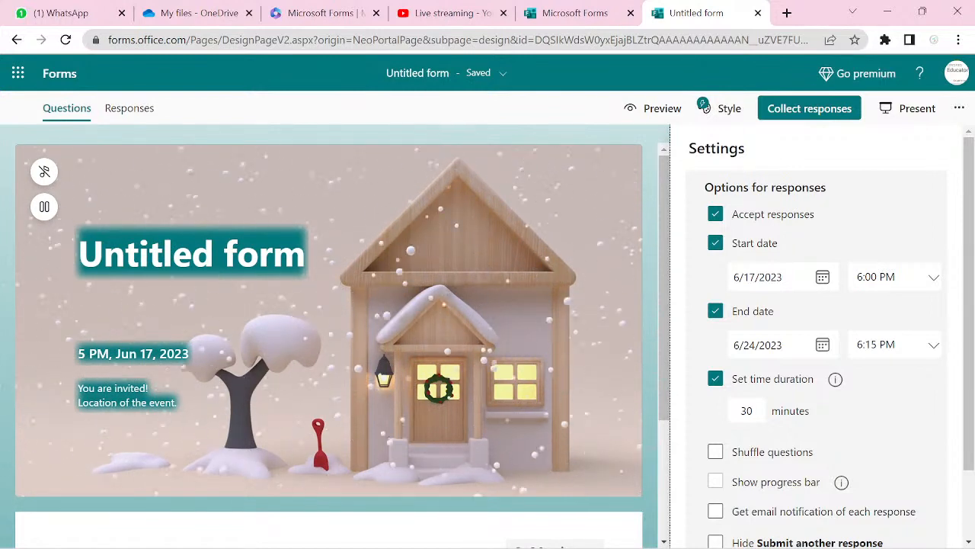
{"action": "left_click", "coordinate": [716, 454]}
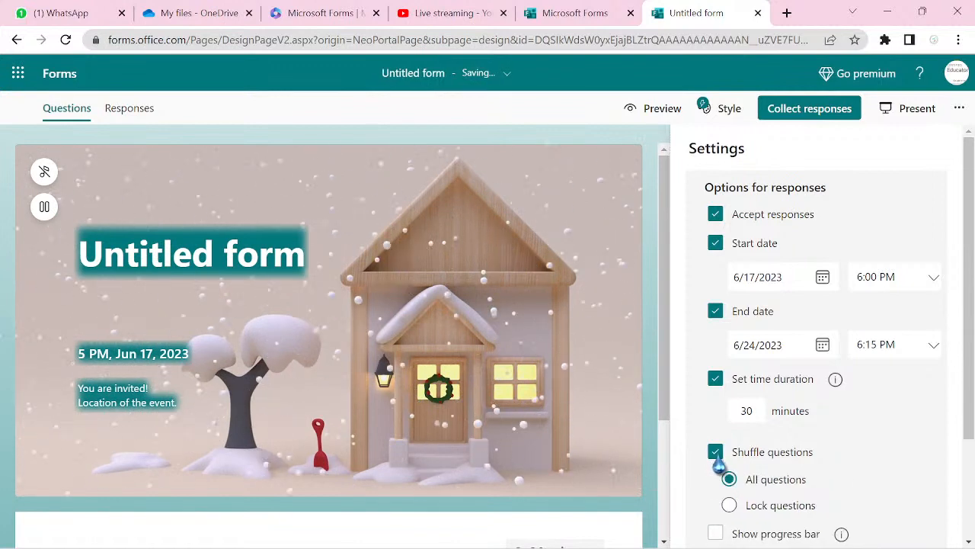
{"action": "left_click", "coordinate": [716, 454]}
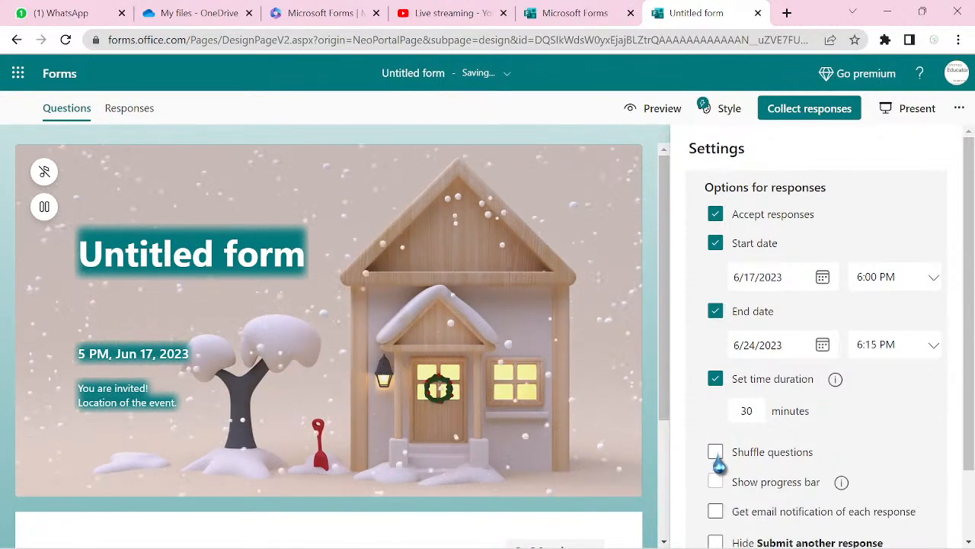
{"action": "scroll", "coordinate": [719, 461], "scroll_direction": "down", "scroll_amount": 2}
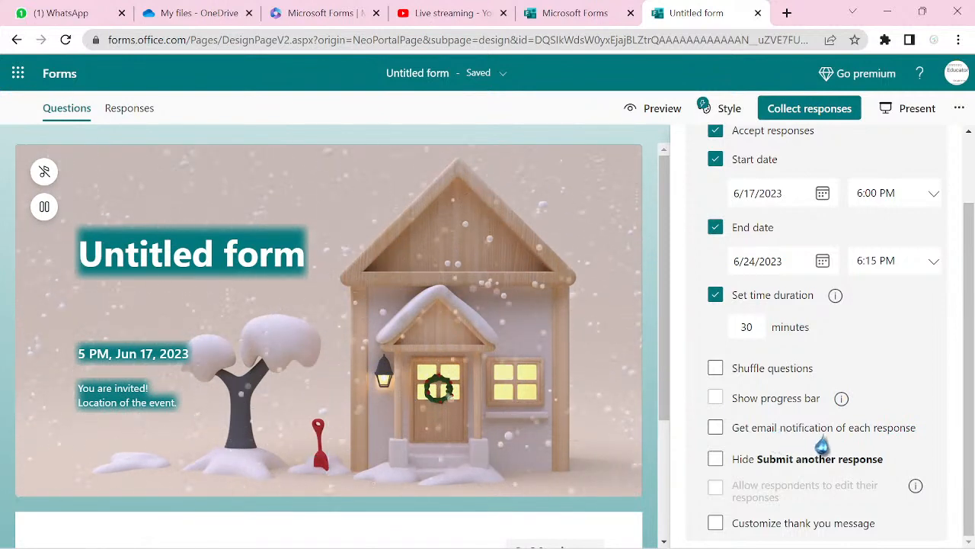
{"action": "left_click", "coordinate": [715, 429]}
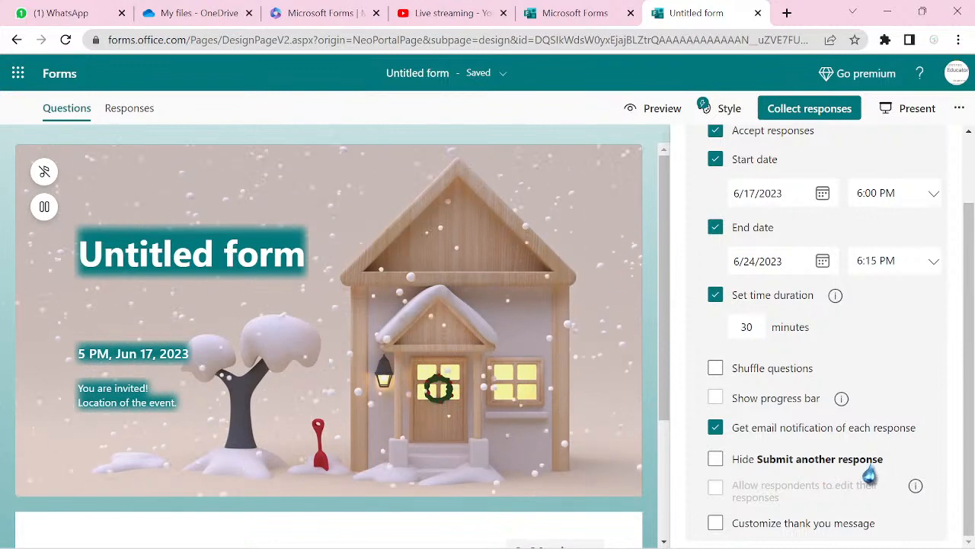
{"action": "left_click", "coordinate": [714, 463]}
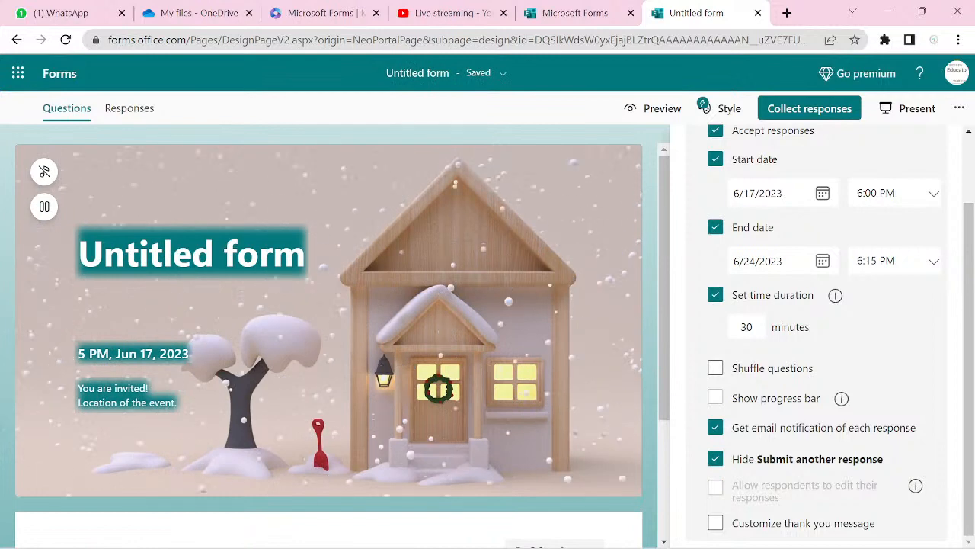
{"action": "left_click", "coordinate": [716, 525]}
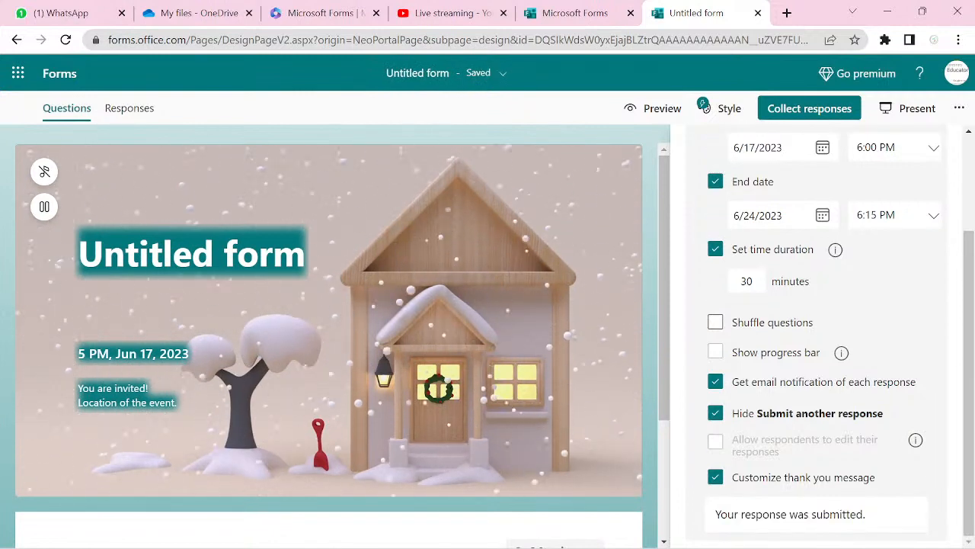
- Change the thank-you text to 'You have successfully submitted your registration form!' and close Settings
{"action": "triple_click", "coordinate": [790, 514]}
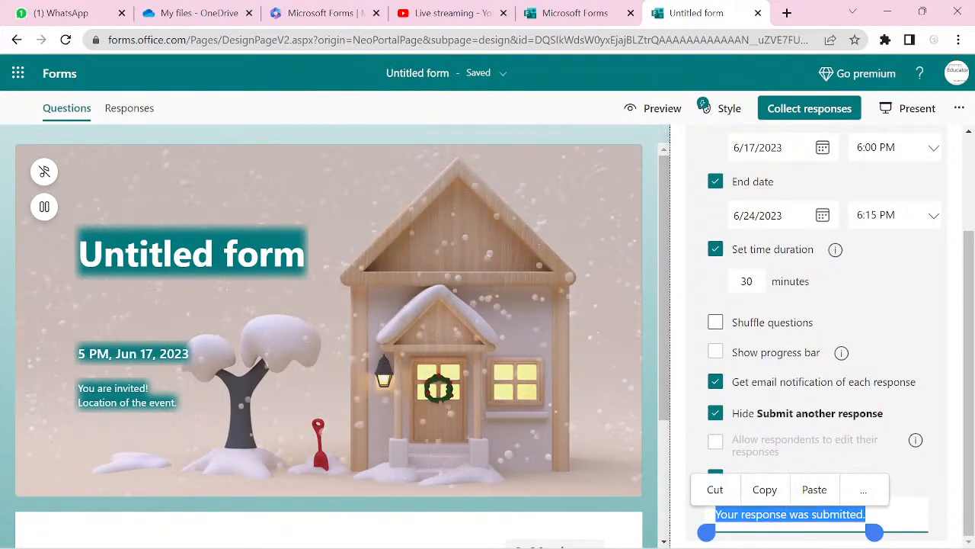
{"action": "type", "text": "Yo"}
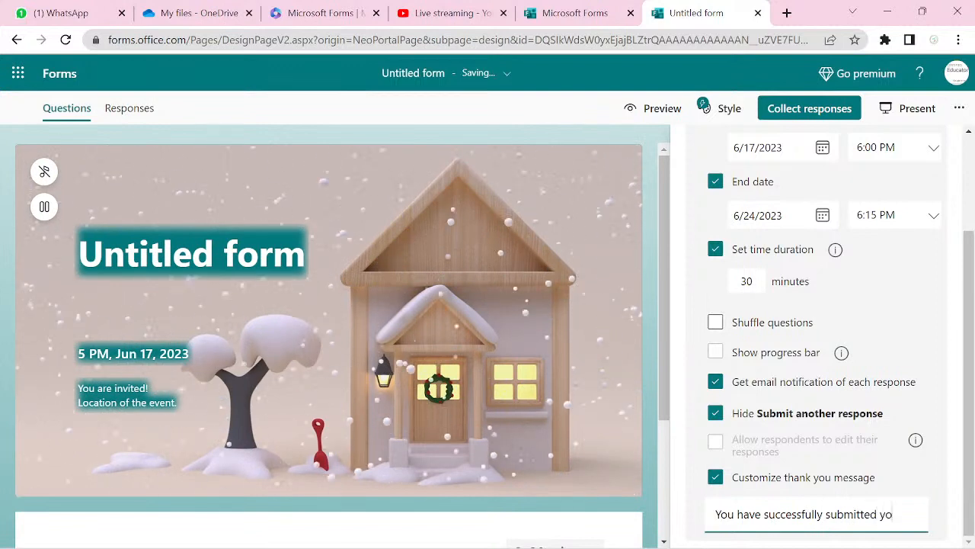
{"action": "type", "text": "rm"}
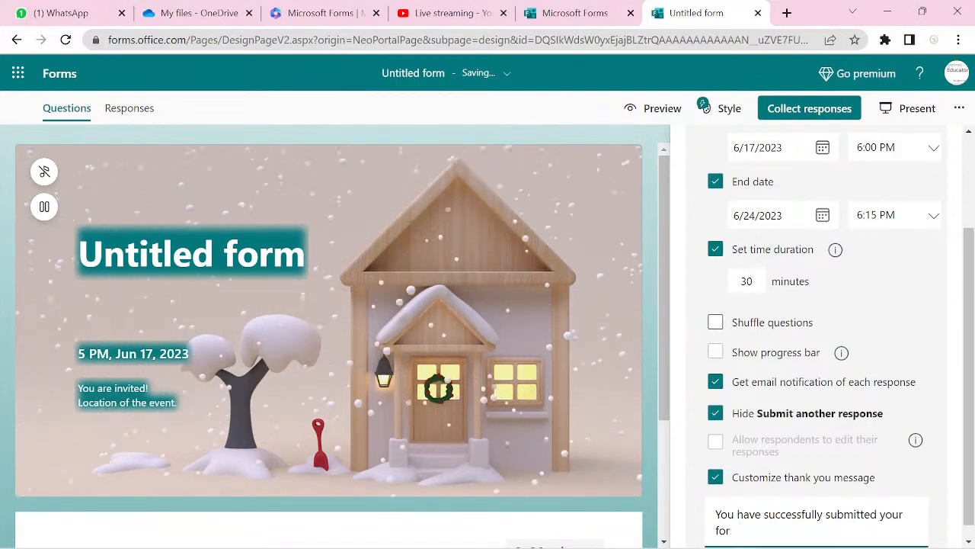
{"action": "key", "text": "BackSpace"}
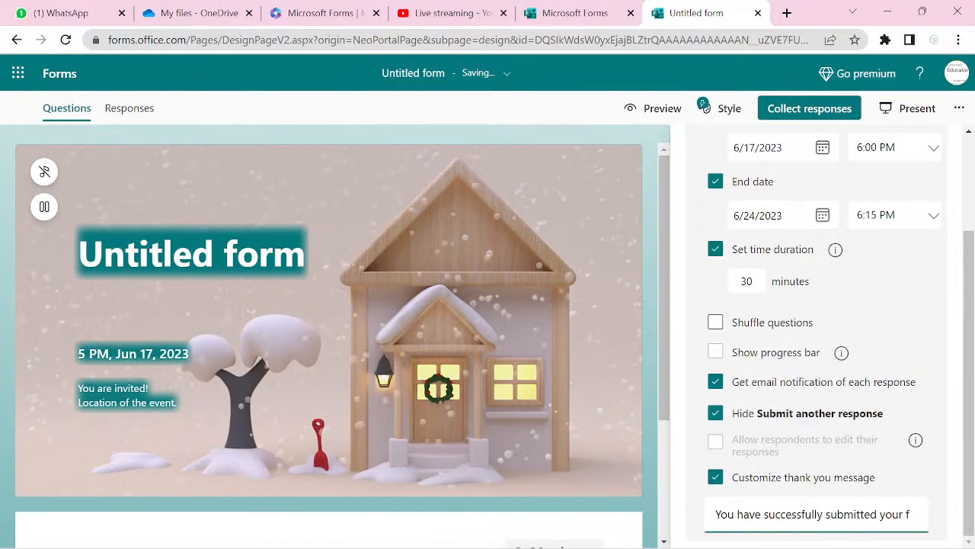
{"action": "type", "text": "registration form!"}
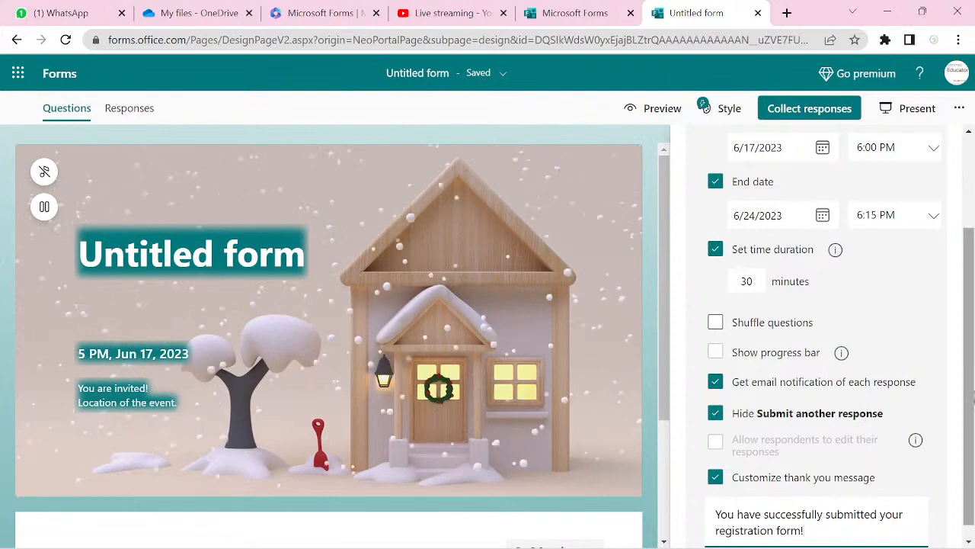
{"action": "left_click_drag", "start_coordinate": [971, 406], "coordinate": [958, 309]}
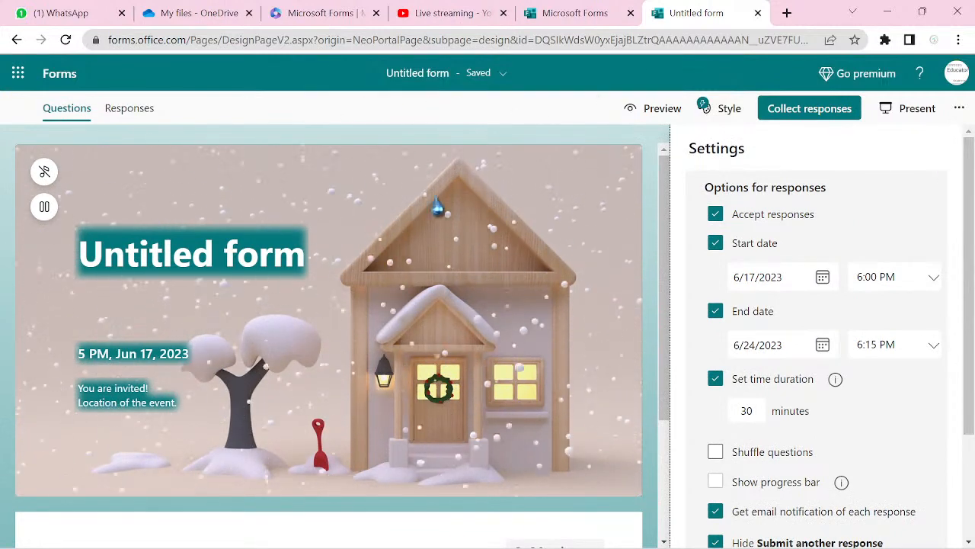
{"action": "left_click", "coordinate": [340, 124]}
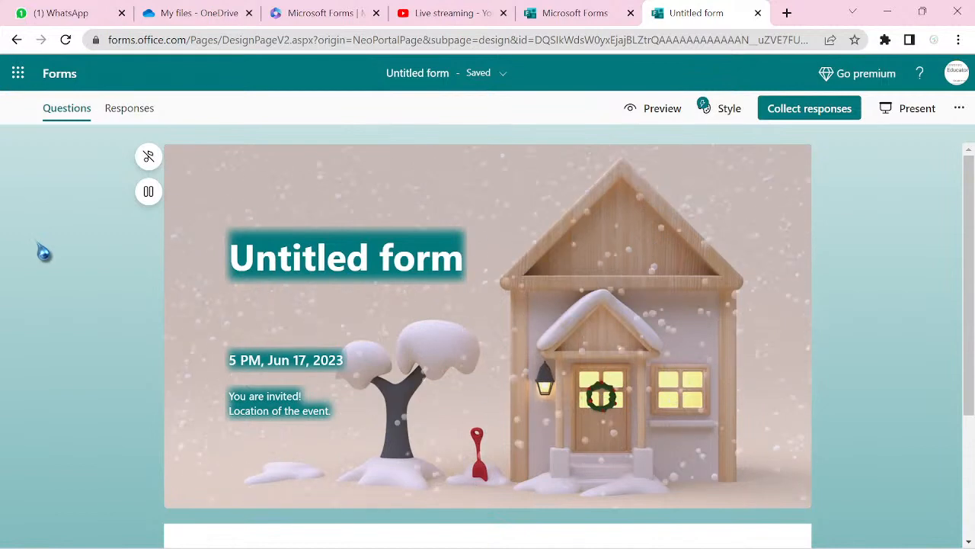
- Turn on Shorten URL under Collect responses and copy the short form link
{"action": "left_click", "coordinate": [805, 119]}
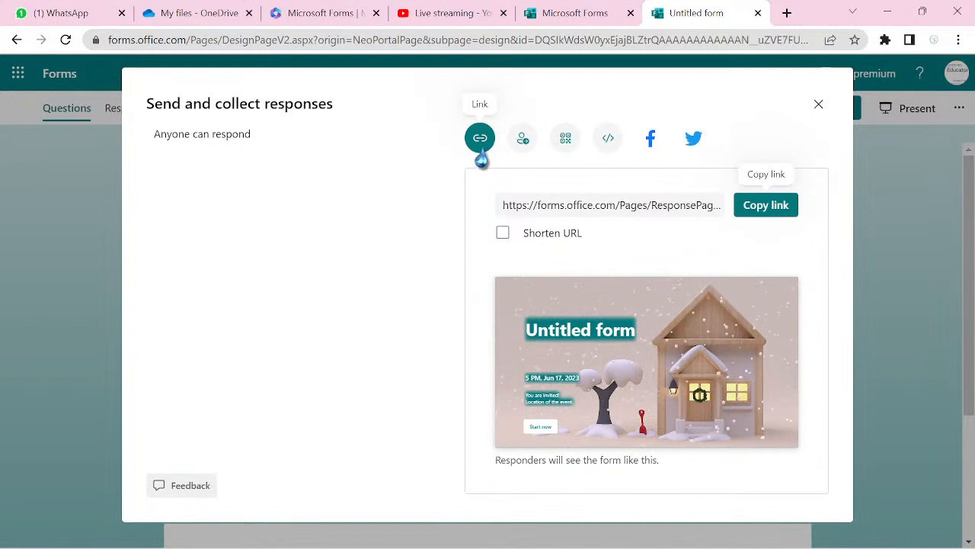
{"action": "left_click", "coordinate": [504, 234]}
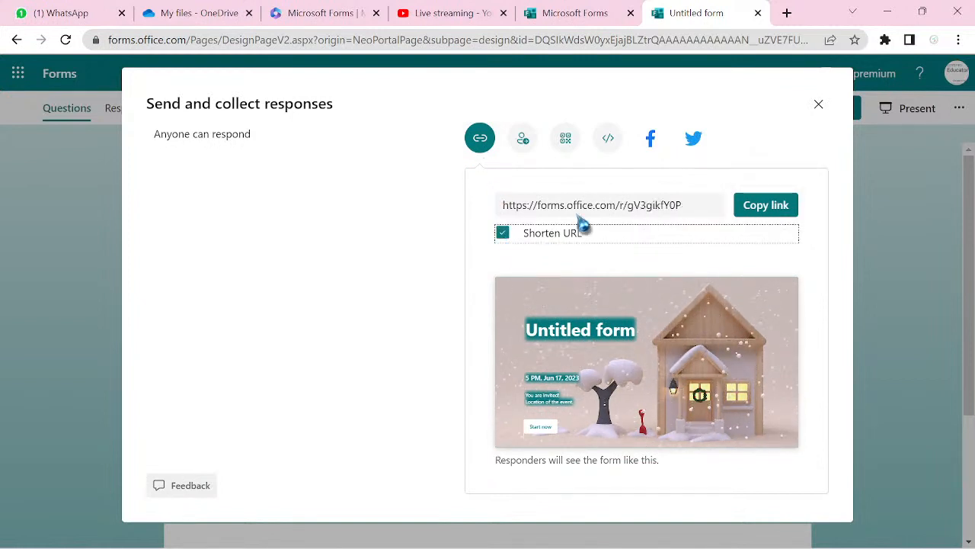
{"action": "left_click", "coordinate": [754, 205]}
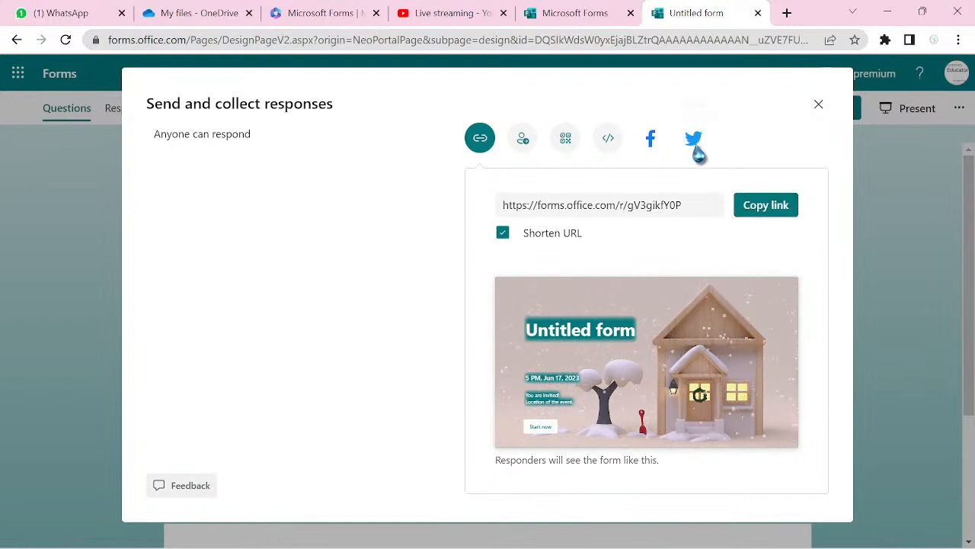
- View the form's QR code, then move to the email invitation's recipient field
{"action": "left_click", "coordinate": [566, 139]}
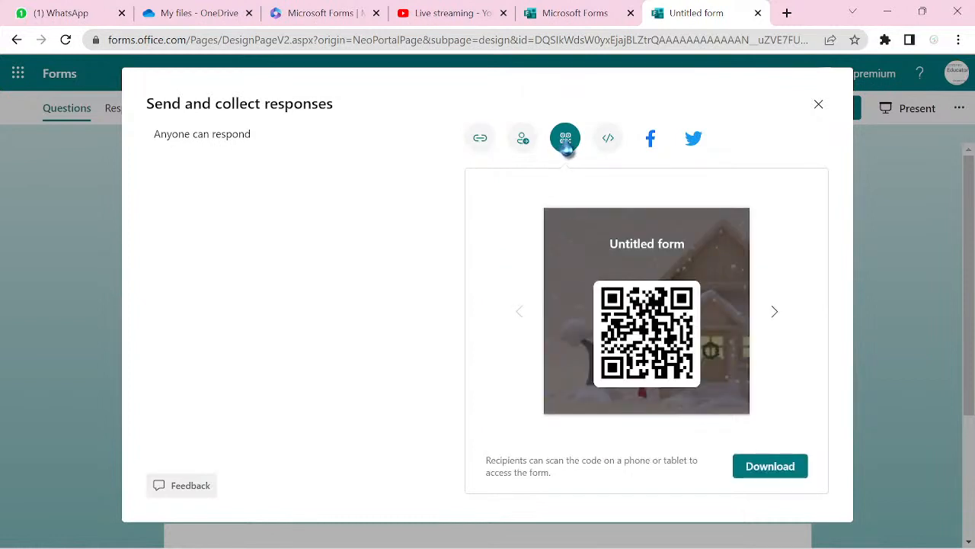
{"action": "left_click", "coordinate": [524, 144]}
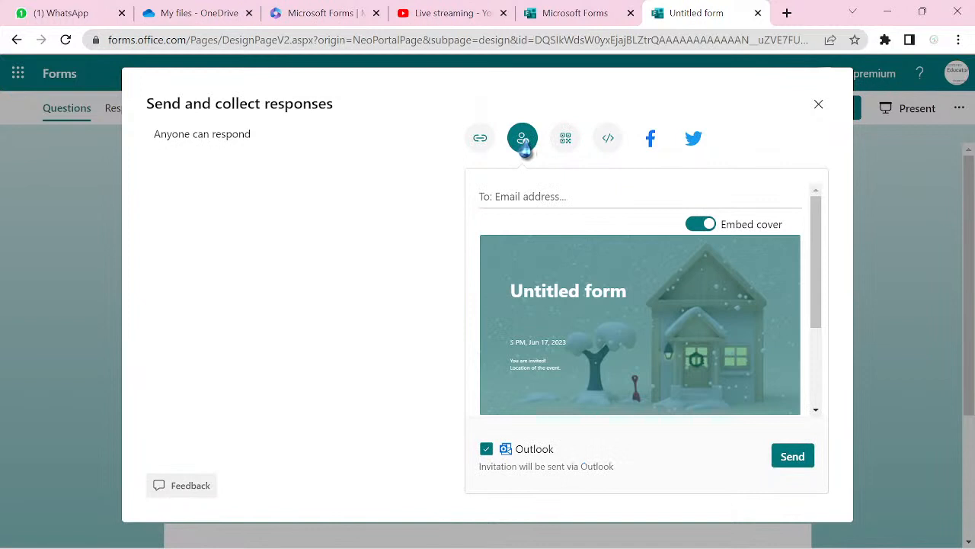
{"action": "left_click", "coordinate": [561, 199]}
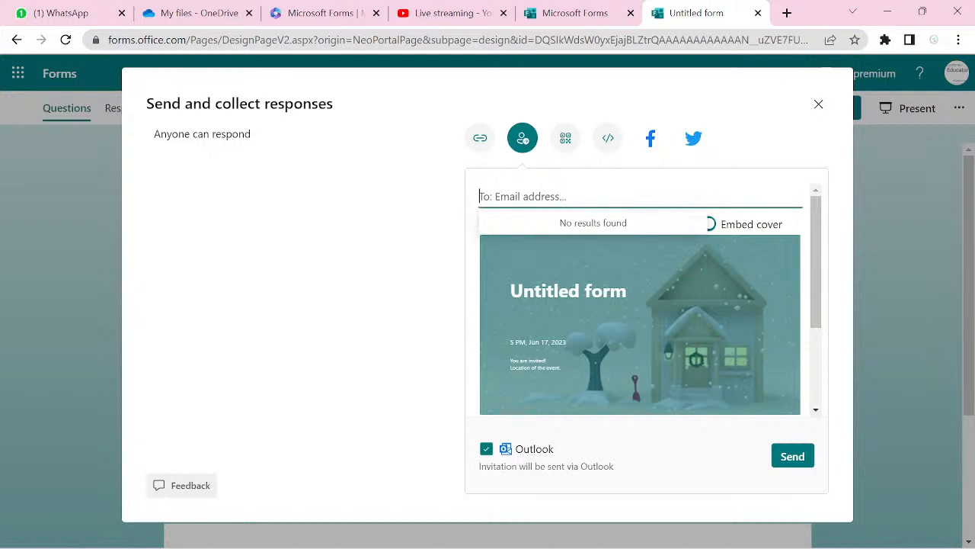
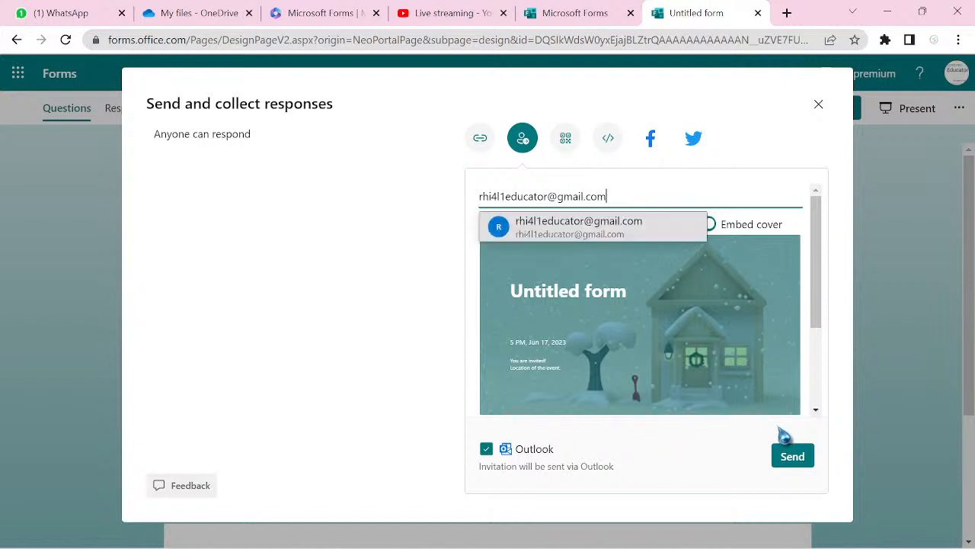
- Send the email invitation to the suggested recipient, keeping the snowy cover embedded
{"action": "left_click", "coordinate": [575, 225]}
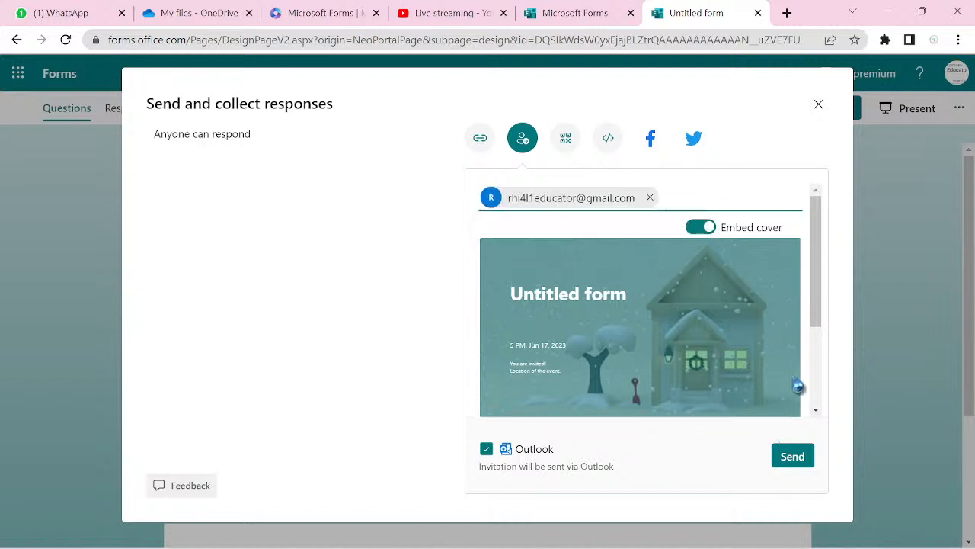
{"action": "left_click", "coordinate": [787, 465]}
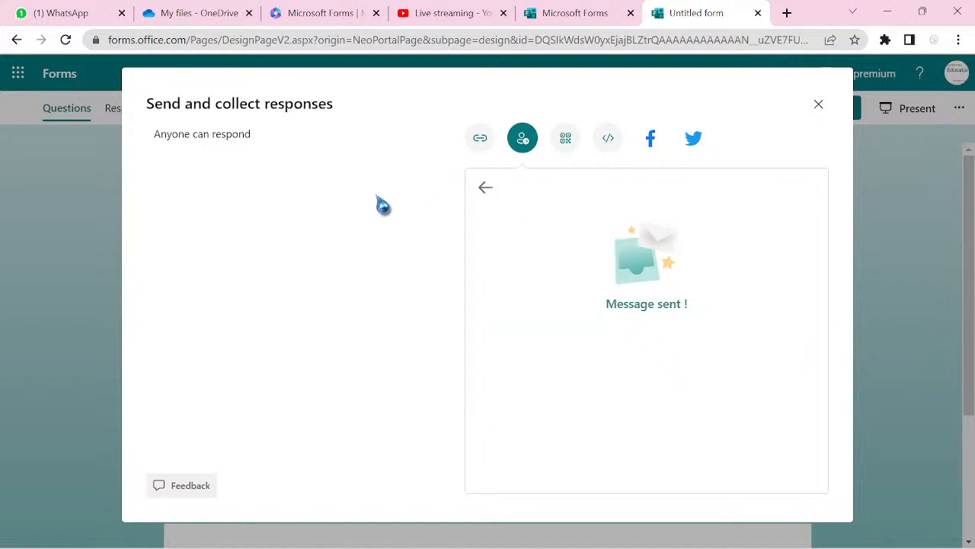
{"action": "left_click", "coordinate": [483, 192]}
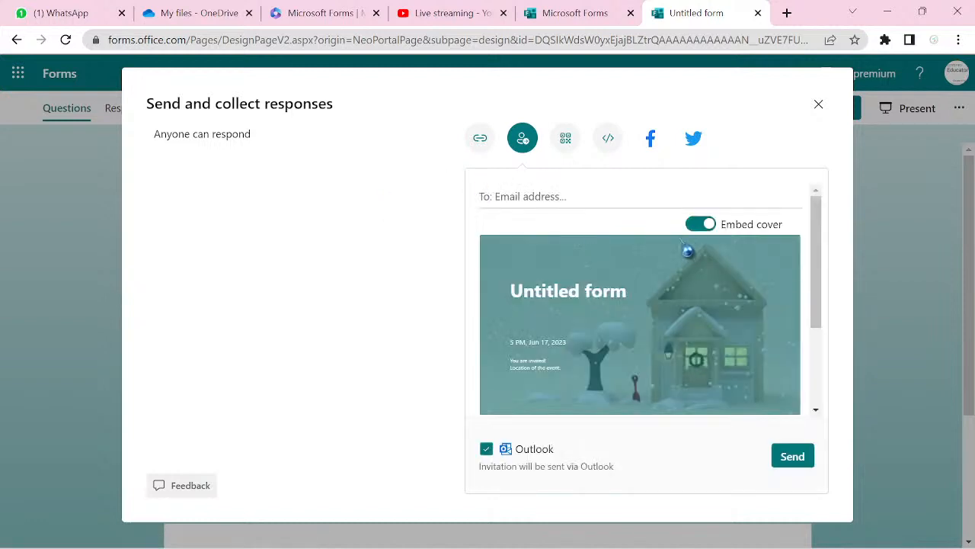
{"action": "left_click", "coordinate": [698, 226]}
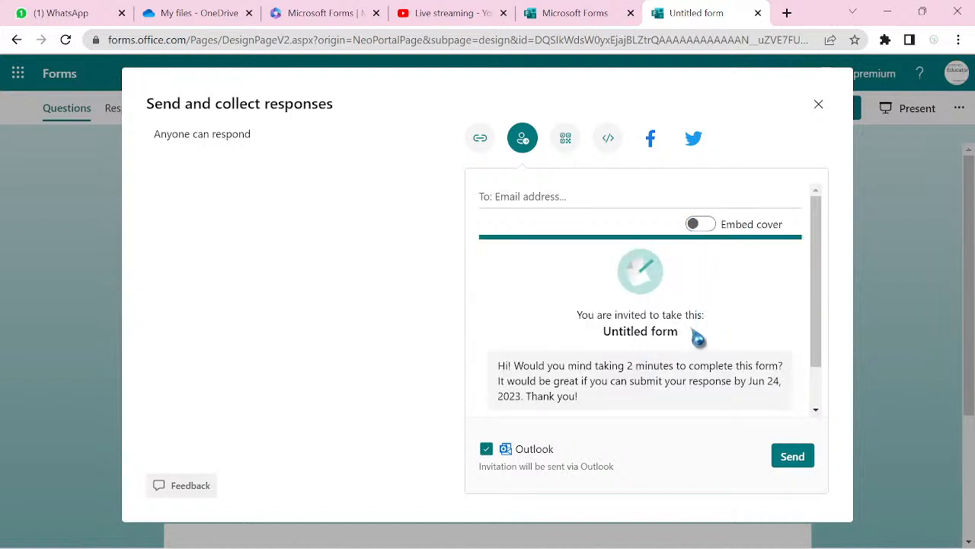
{"action": "left_click", "coordinate": [701, 225]}
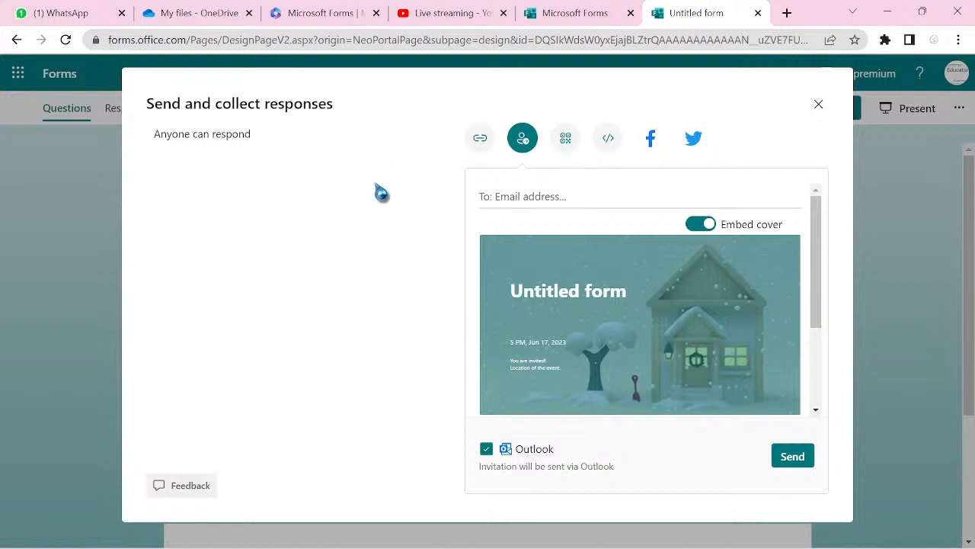
- Copy the shortened form link again and go to the YouTube live-streaming page
{"action": "left_click", "coordinate": [480, 139]}
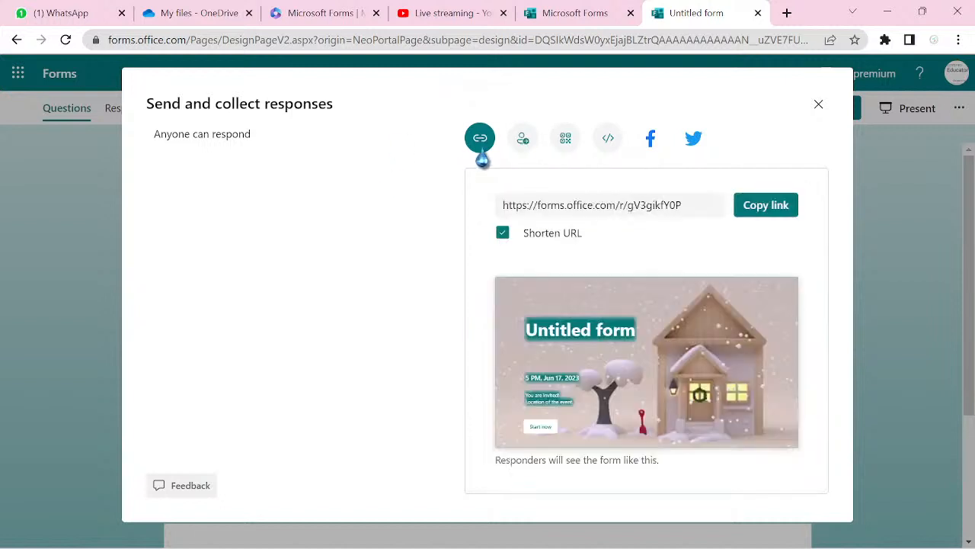
{"action": "left_click", "coordinate": [752, 209]}
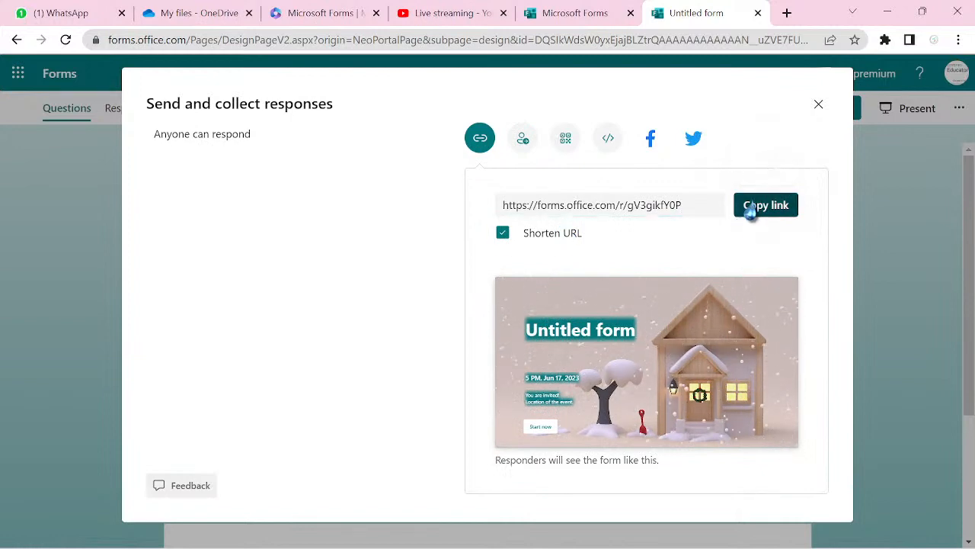
{"action": "left_click", "coordinate": [444, 16]}
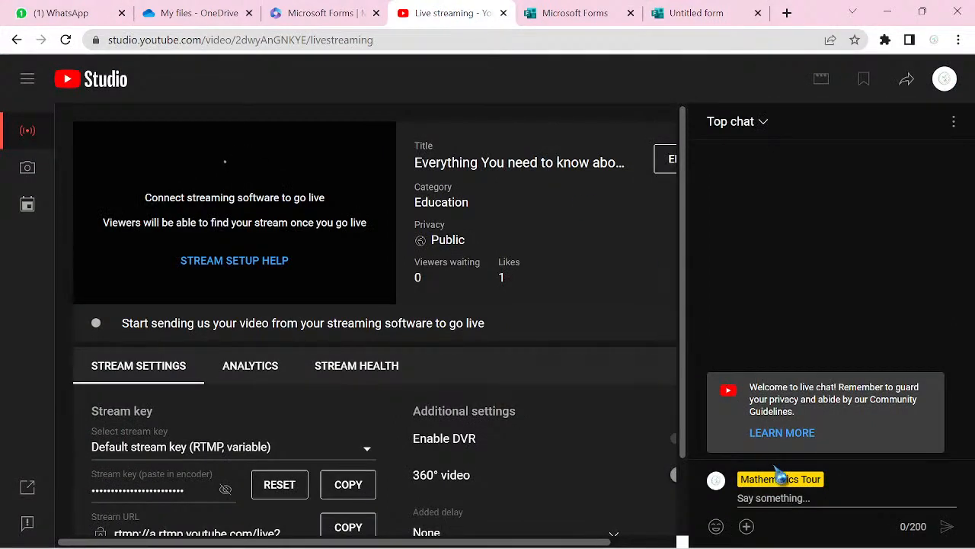
- Post the shortened form link as a YouTube live chat message, then return to Forms
{"action": "left_click", "coordinate": [804, 495]}
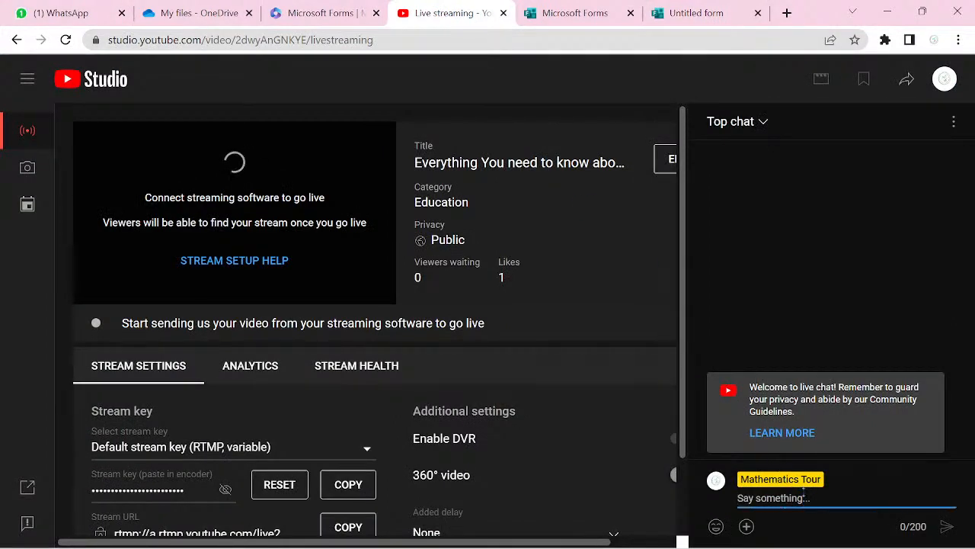
{"action": "key", "text": "ctrl+v"}
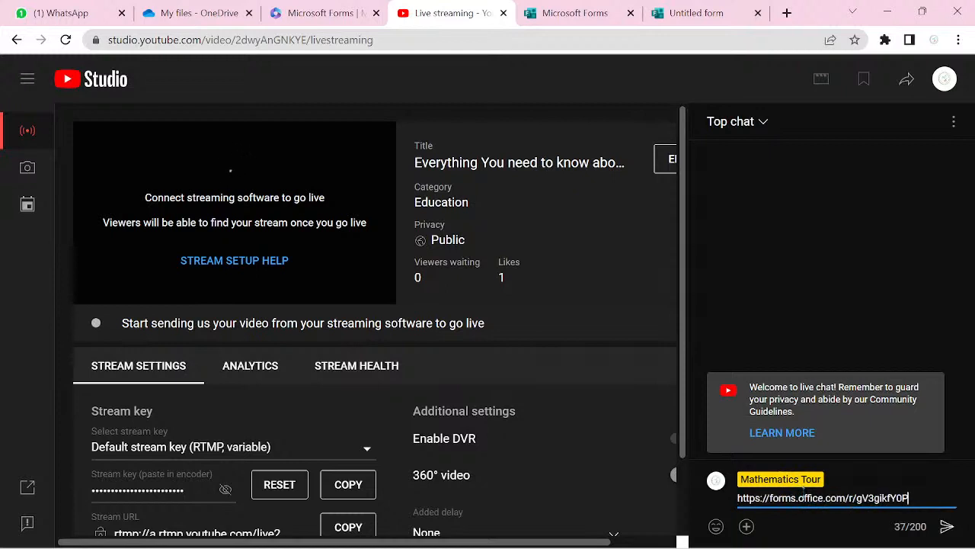
{"action": "key", "text": "Return"}
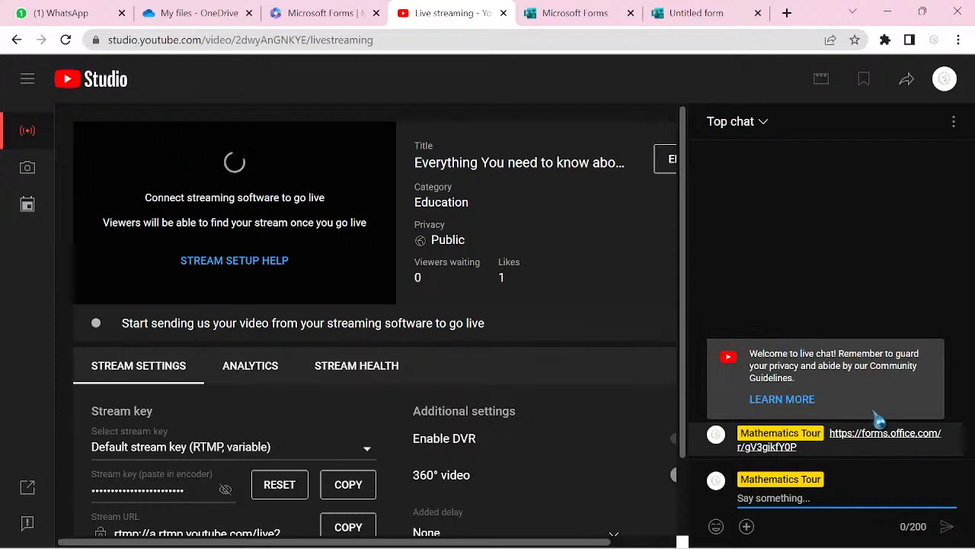
{"action": "left_click", "coordinate": [589, 20]}
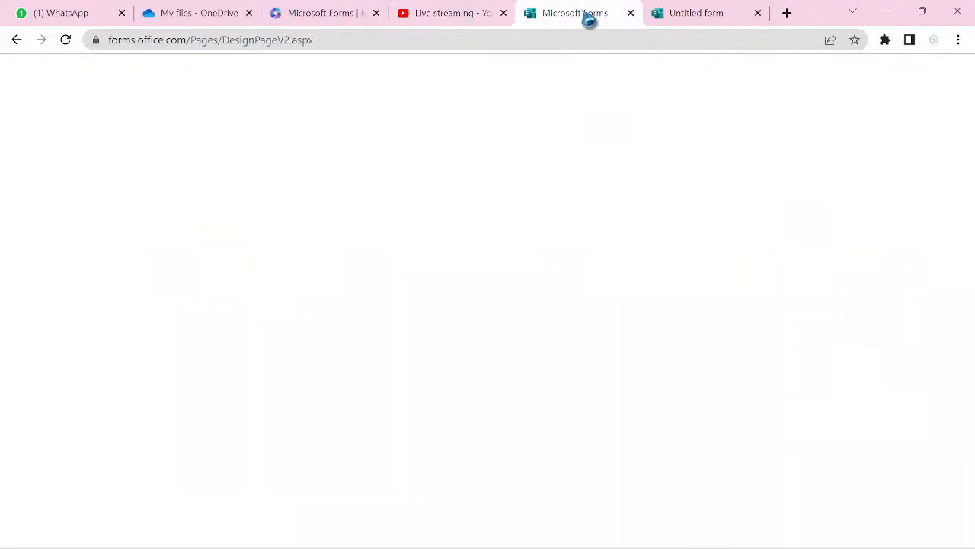
- Close Send and collect responses, preview the full-screen Present view with QR code, then exit it
{"action": "left_click", "coordinate": [694, 21]}
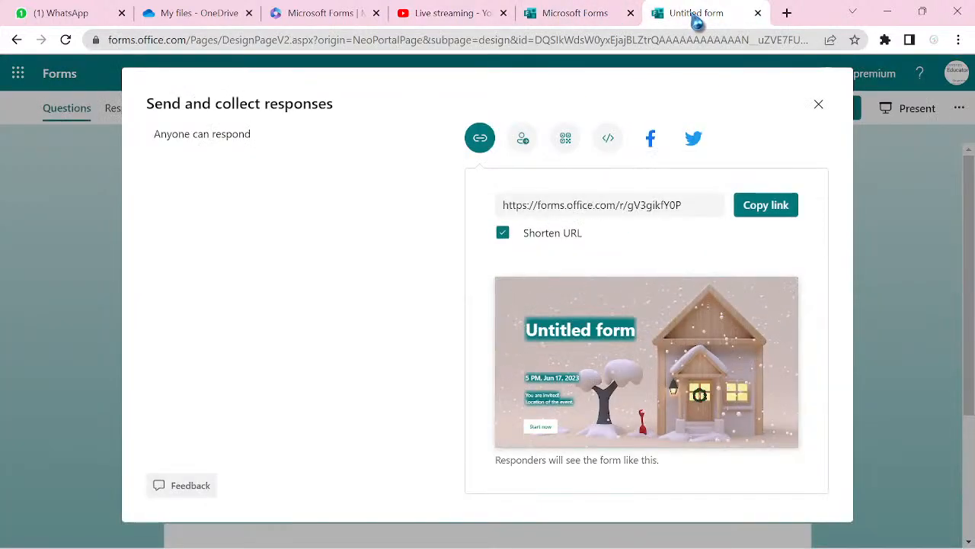
{"action": "left_click", "coordinate": [814, 114]}
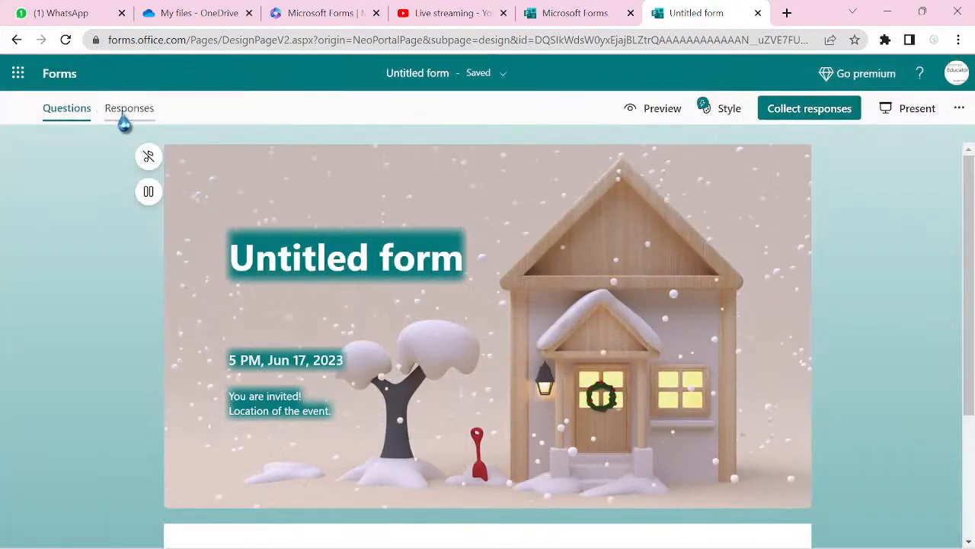
{"action": "left_click", "coordinate": [913, 116]}
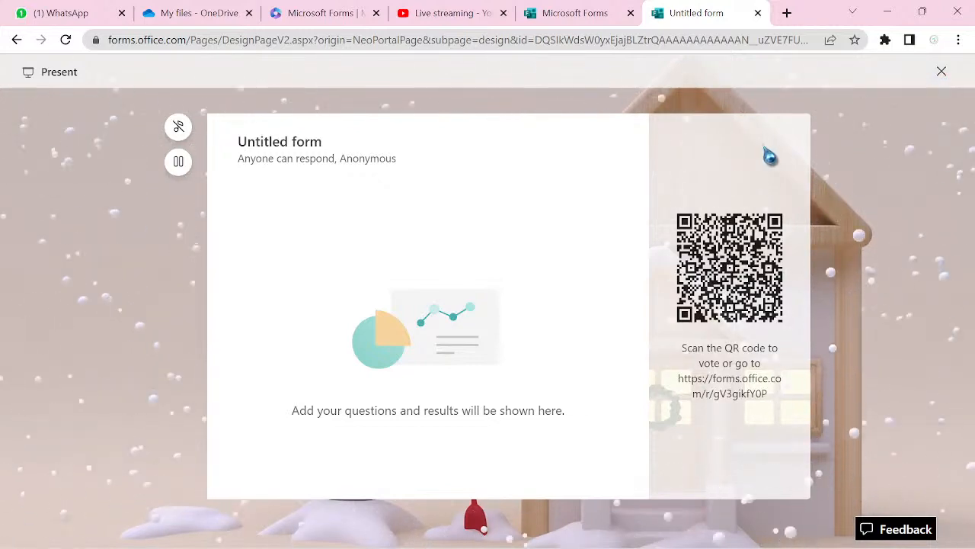
{"action": "left_click", "coordinate": [941, 75]}
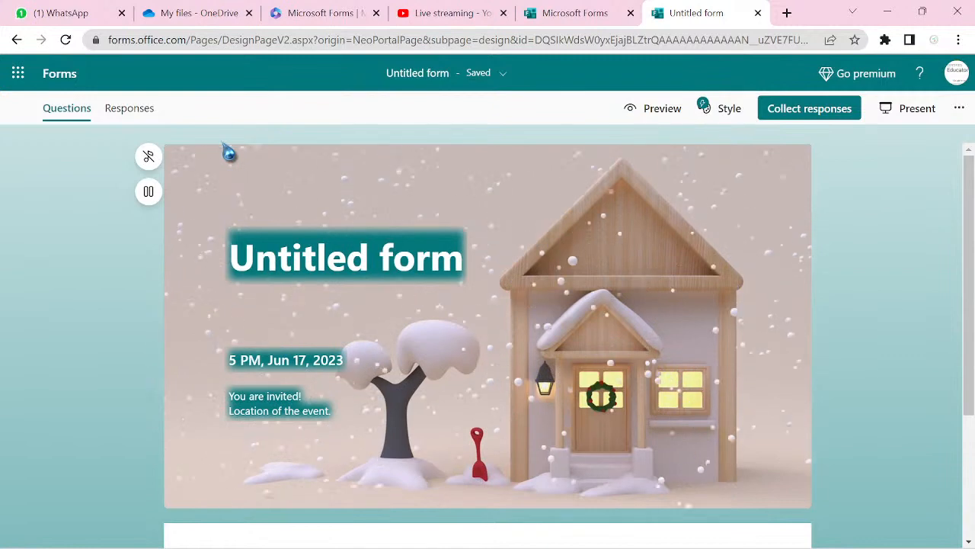
{"action": "left_click", "coordinate": [126, 114]}
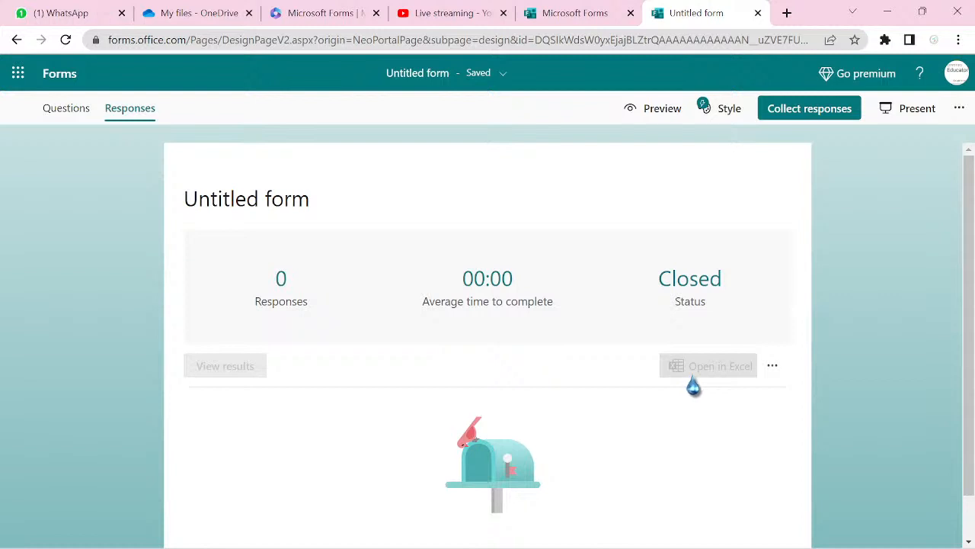
{"action": "left_click", "coordinate": [773, 367]}
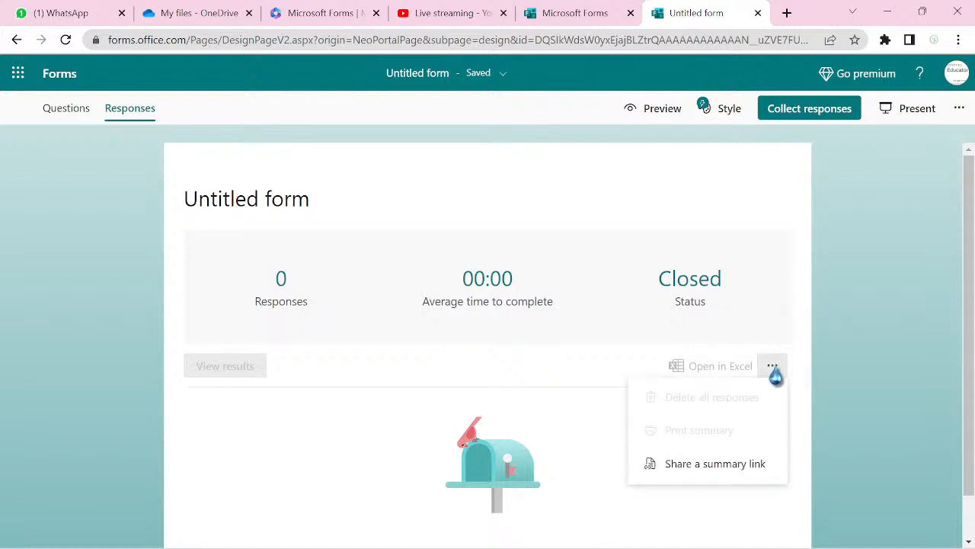
{"action": "left_click", "coordinate": [440, 177]}
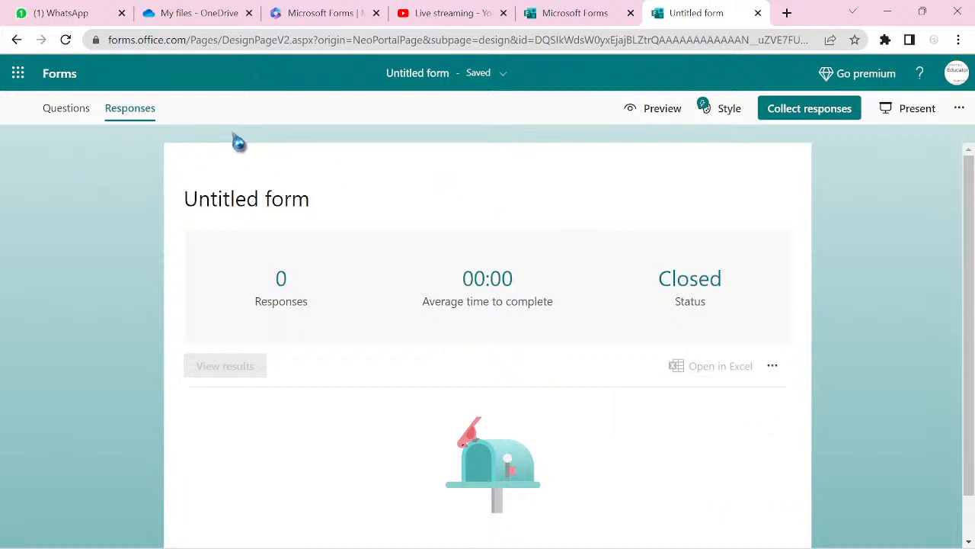
{"action": "left_click", "coordinate": [76, 114]}
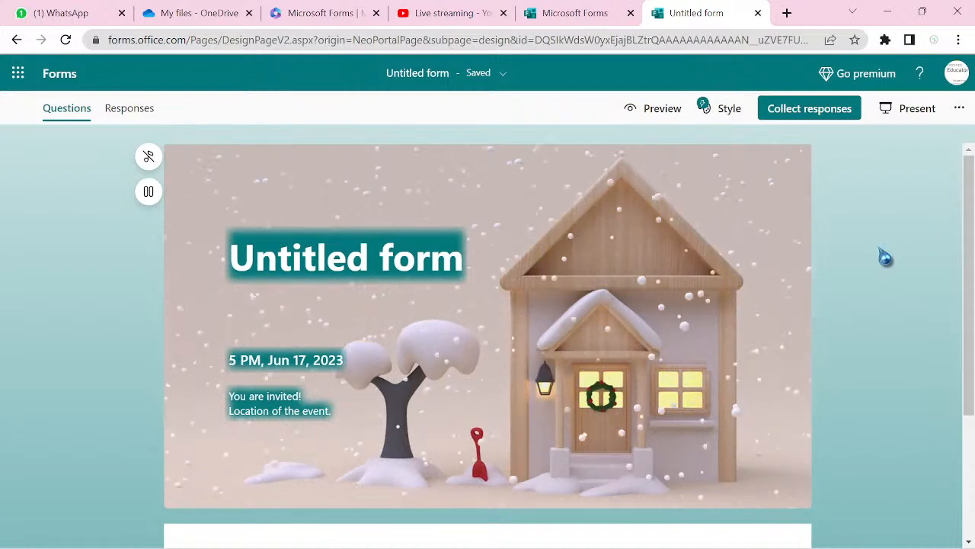
{"action": "left_click", "coordinate": [870, 87]}
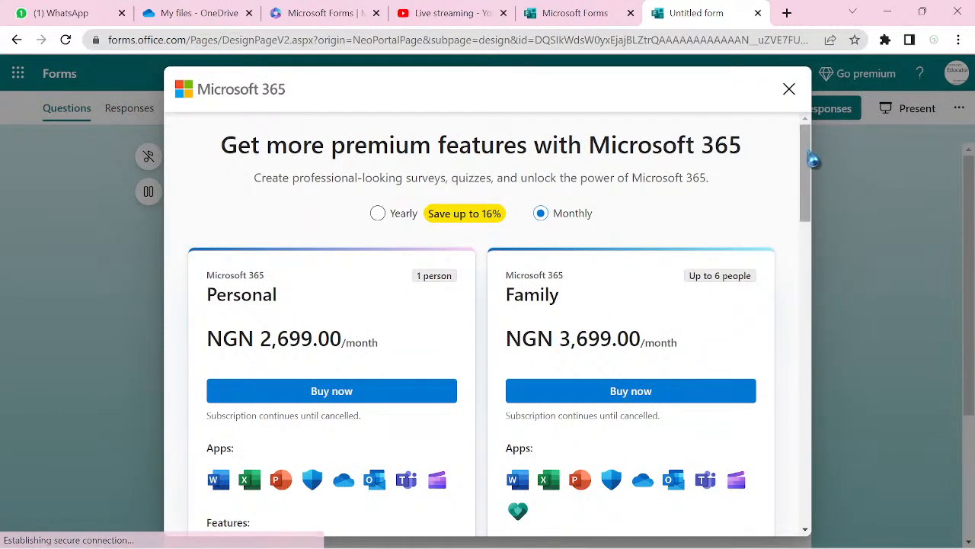
{"action": "left_click_drag", "start_coordinate": [814, 159], "coordinate": [810, 133]}
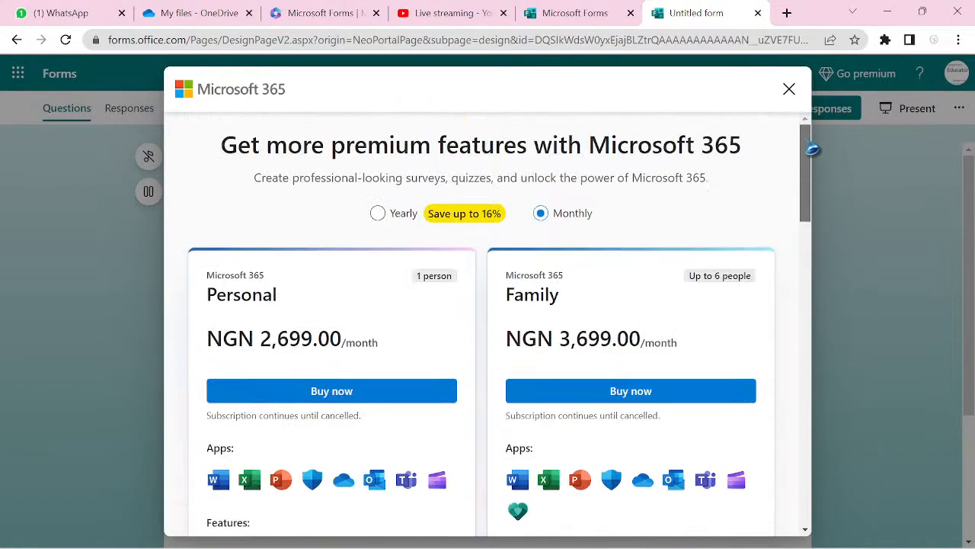
{"action": "left_click", "coordinate": [788, 89]}
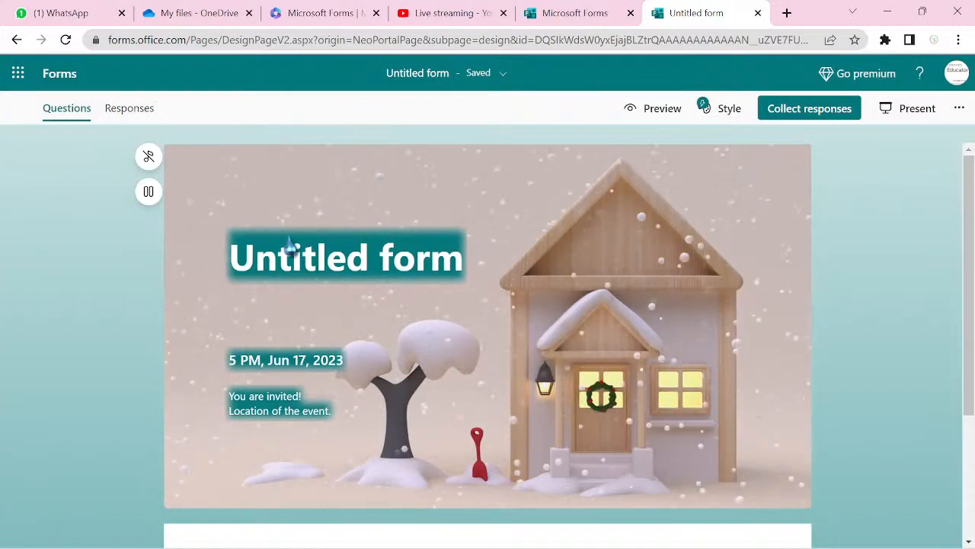
- Check the form's save status, then select the entire 'Untitled form' banner title for renaming
{"action": "left_click", "coordinate": [410, 81]}
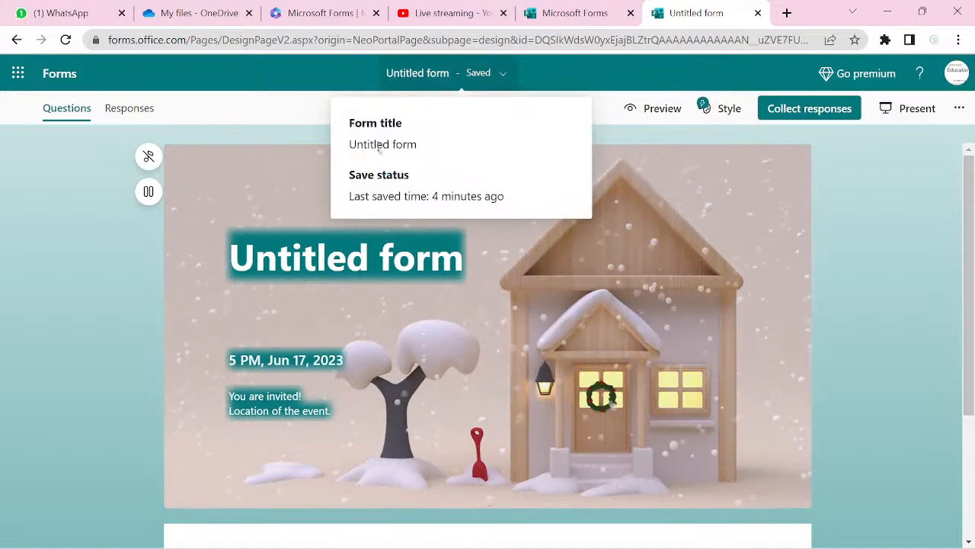
{"action": "left_click", "coordinate": [500, 76]}
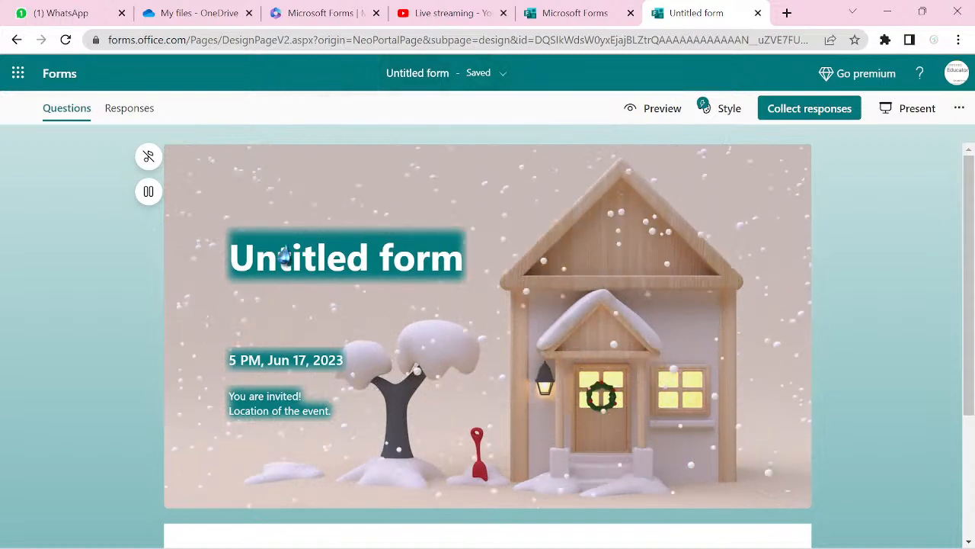
{"action": "left_click", "coordinate": [287, 245]}
{"action": "double_click", "coordinate": [313, 206]}
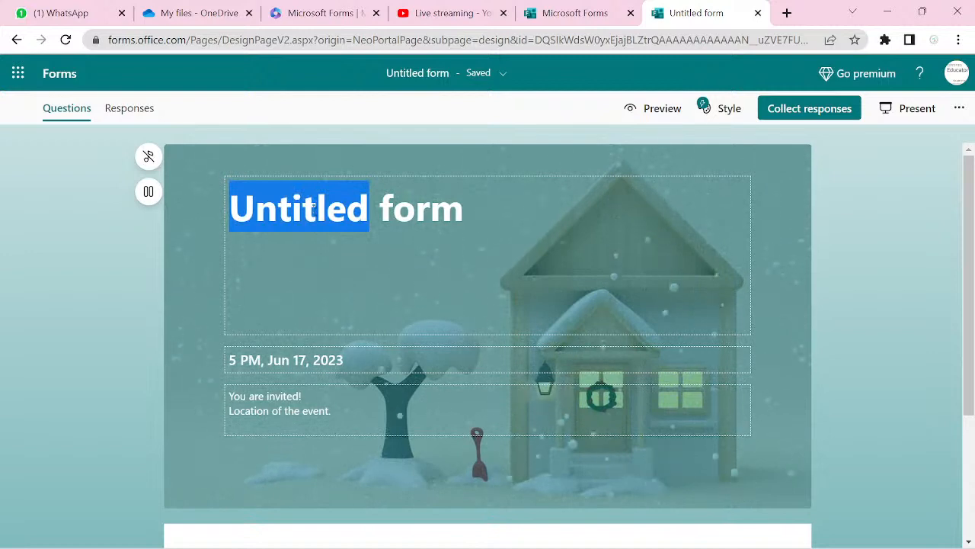
{"action": "triple_click", "coordinate": [312, 205]}
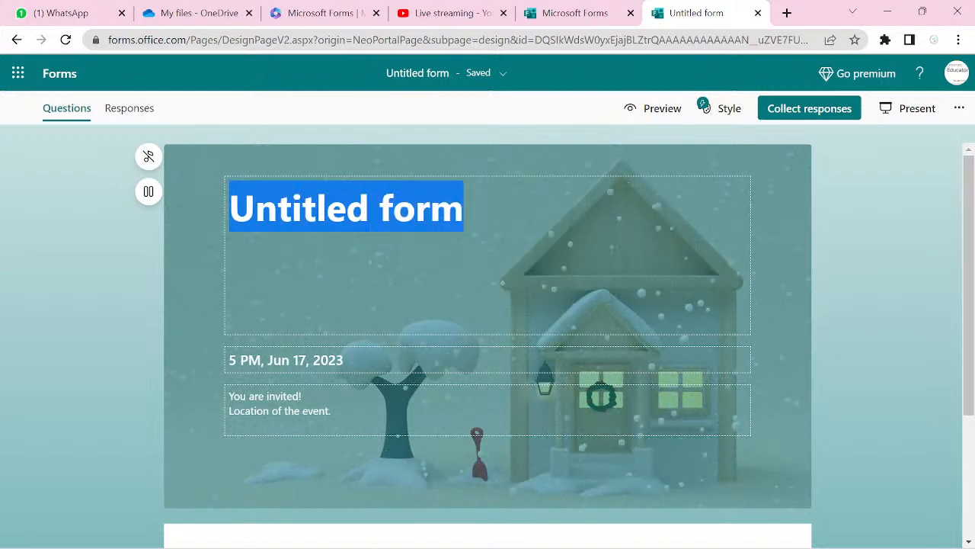
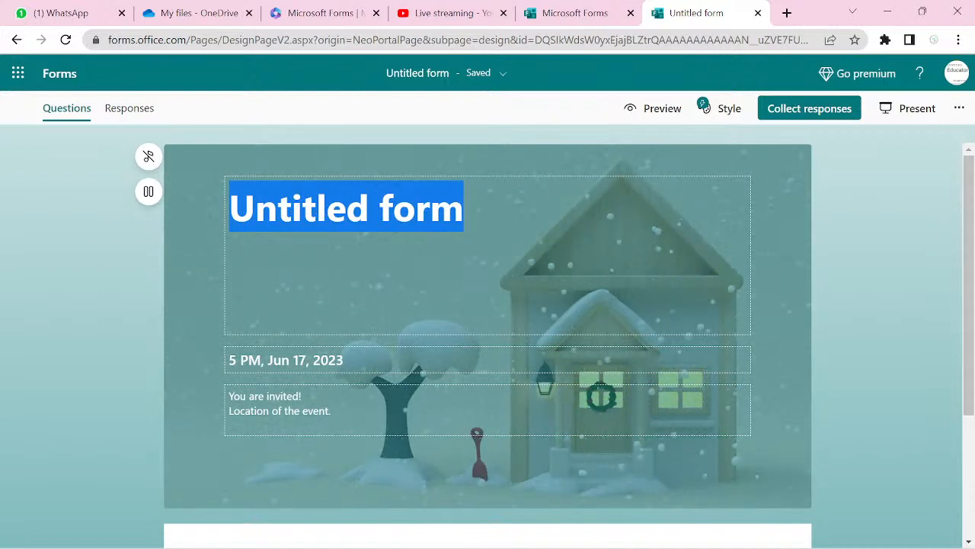
- Title the form 'An Online Eatery Order', fixing the misspelled 'Eatry' via spelling suggestions
{"action": "type", "text": "A"}
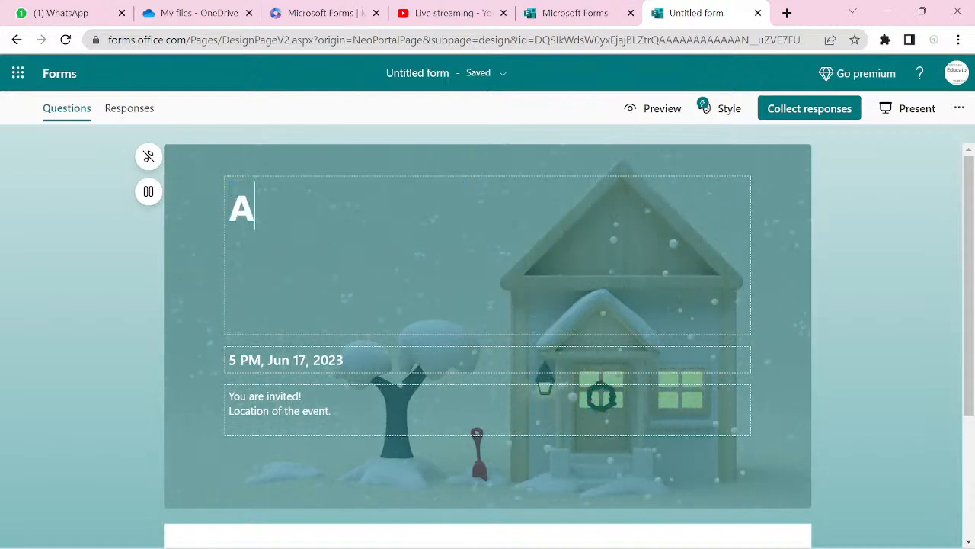
{"action": "type", "text": "n O"}
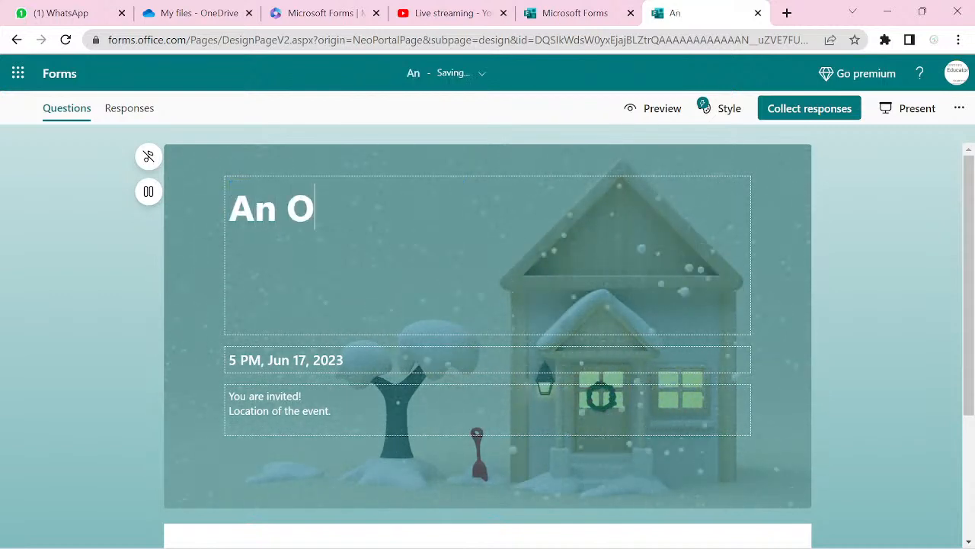
{"action": "type", "text": "nline "}
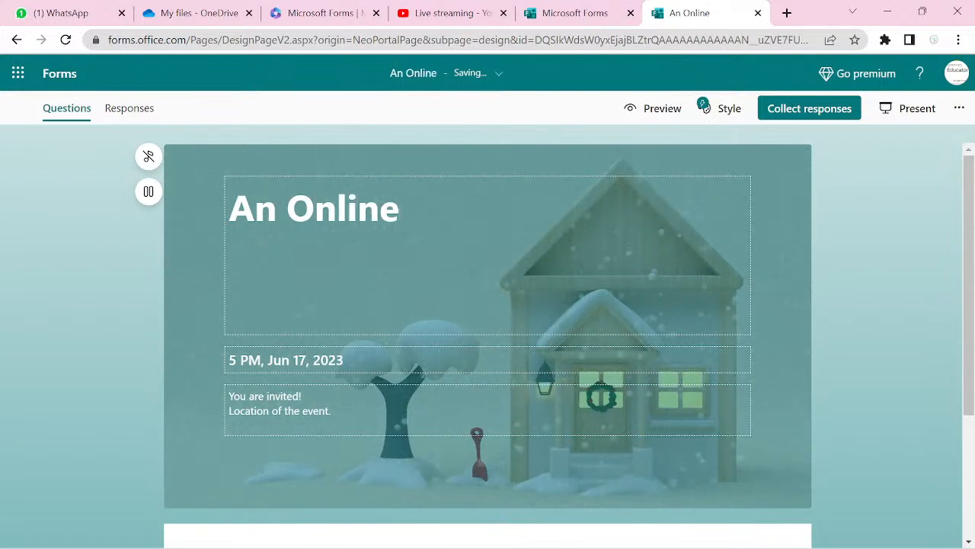
{"action": "type", "text": "Eatry"}
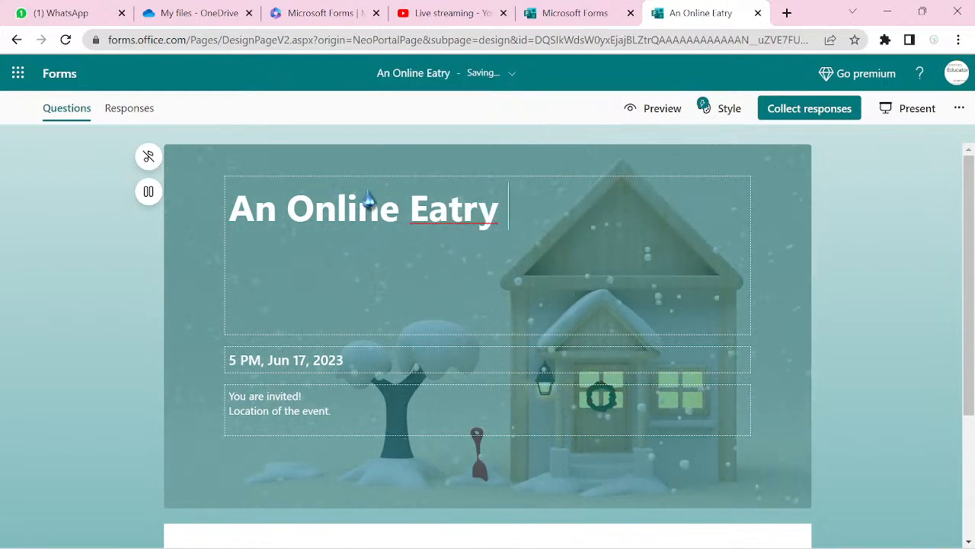
{"action": "right_click", "coordinate": [481, 226]}
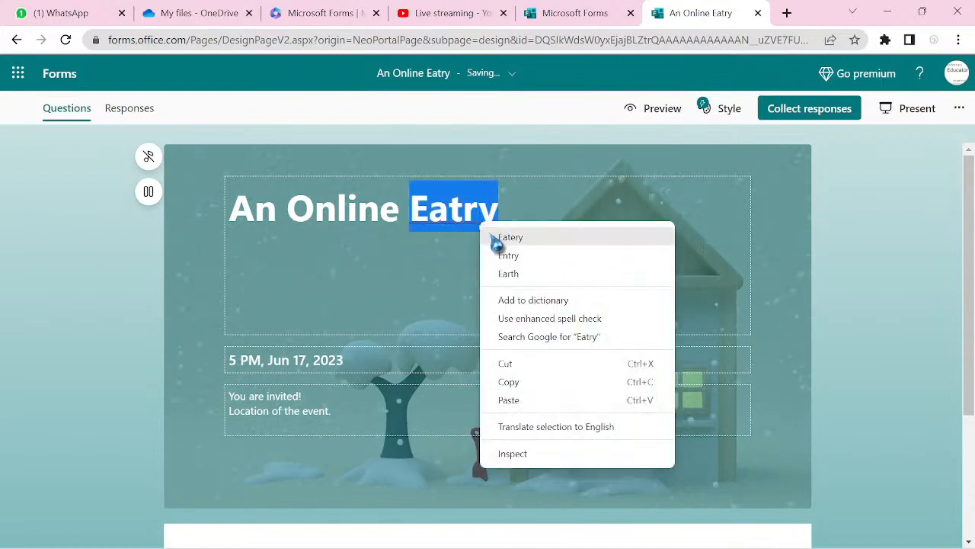
{"action": "left_click", "coordinate": [503, 238]}
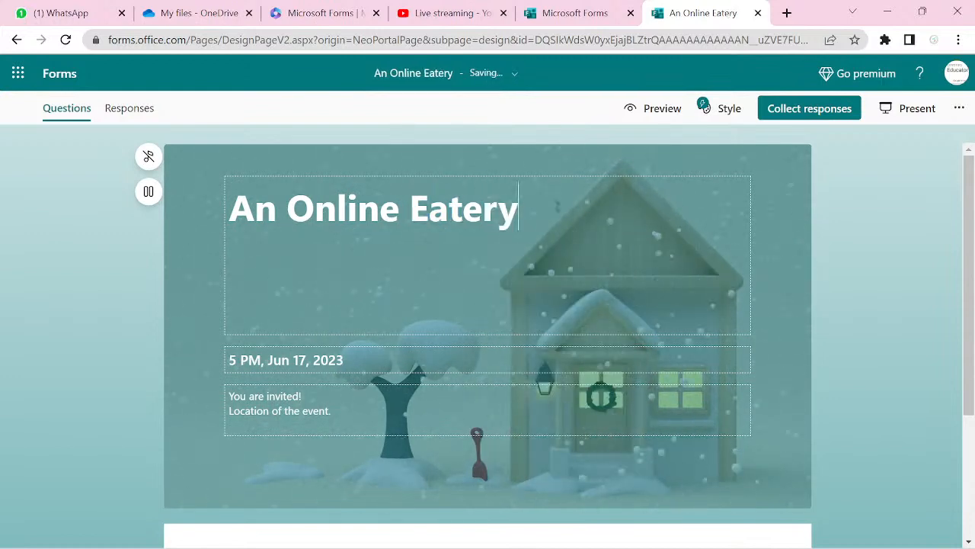
{"action": "type", "text": "Or"}
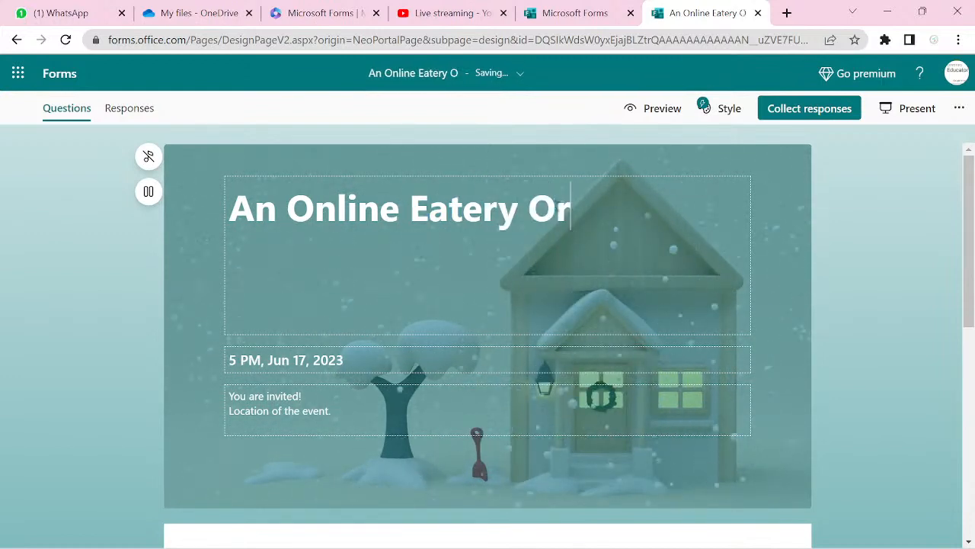
{"action": "type", "text": "der"}
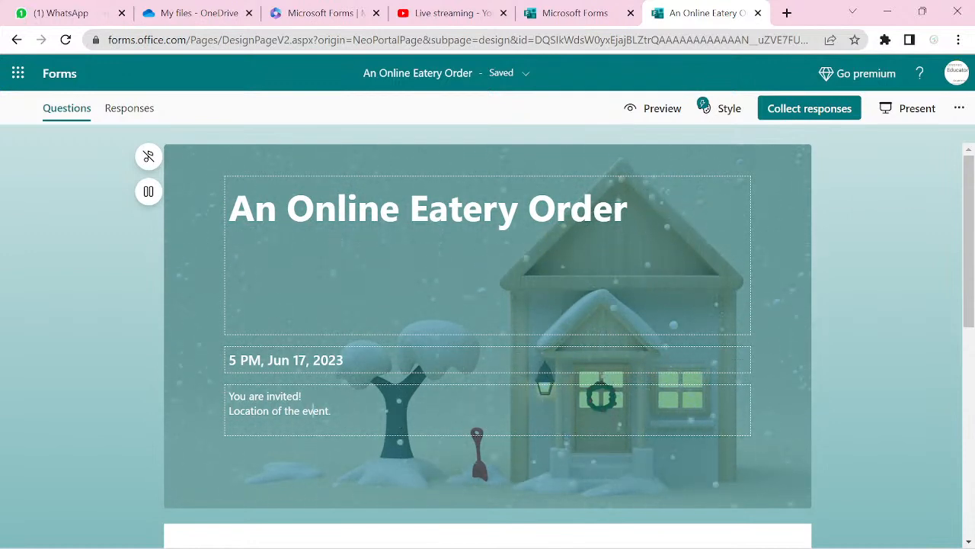
- Replace the form description with 'Microsoft Forms' and finish editing the header
{"action": "key", "text": "ctrl+a"}
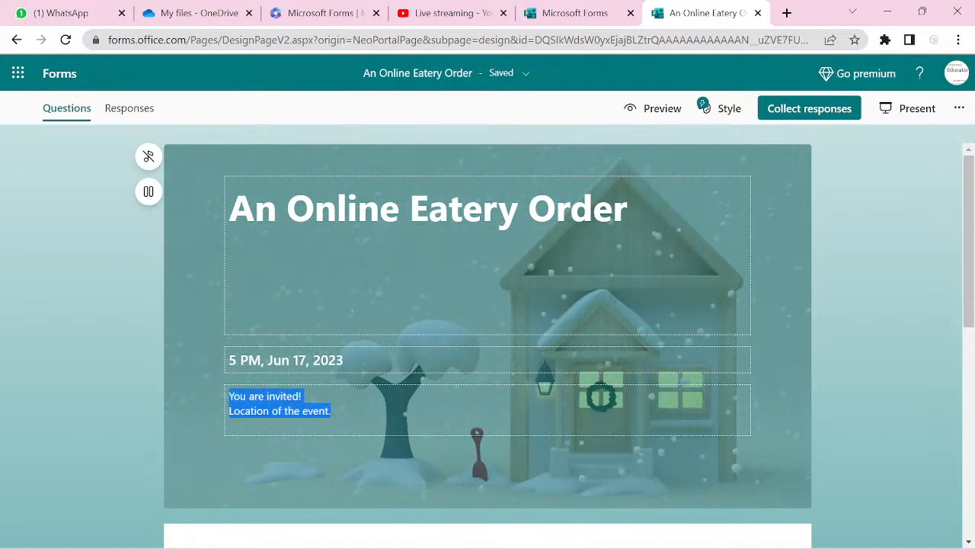
{"action": "type", "text": "G"}
{"action": "key", "text": "BackSpace"}
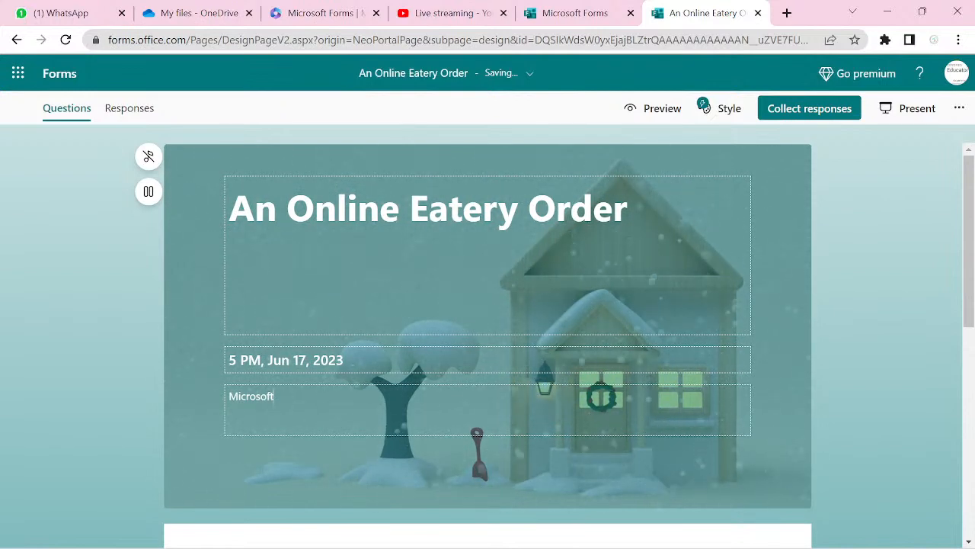
{"action": "type", "text": "Microsoft"}
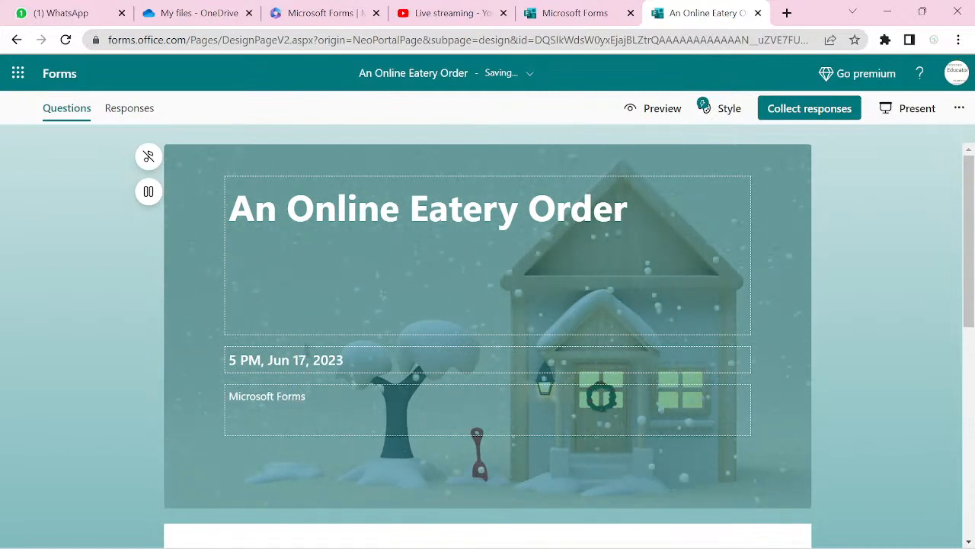
{"action": "left_click", "coordinate": [916, 259]}
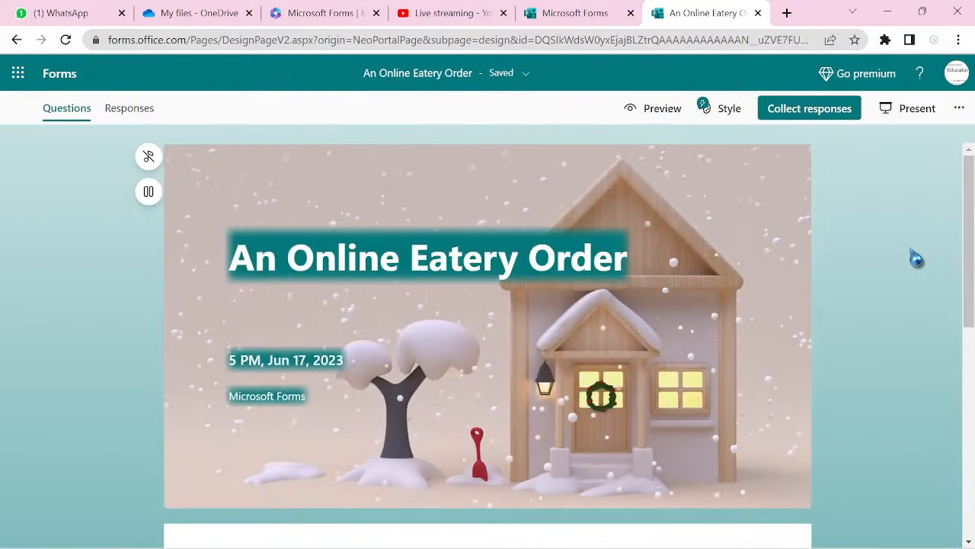
- Close the Recommended question suggestions panel below the form header
{"action": "scroll", "coordinate": [916, 259], "scroll_direction": "down", "scroll_amount": 2}
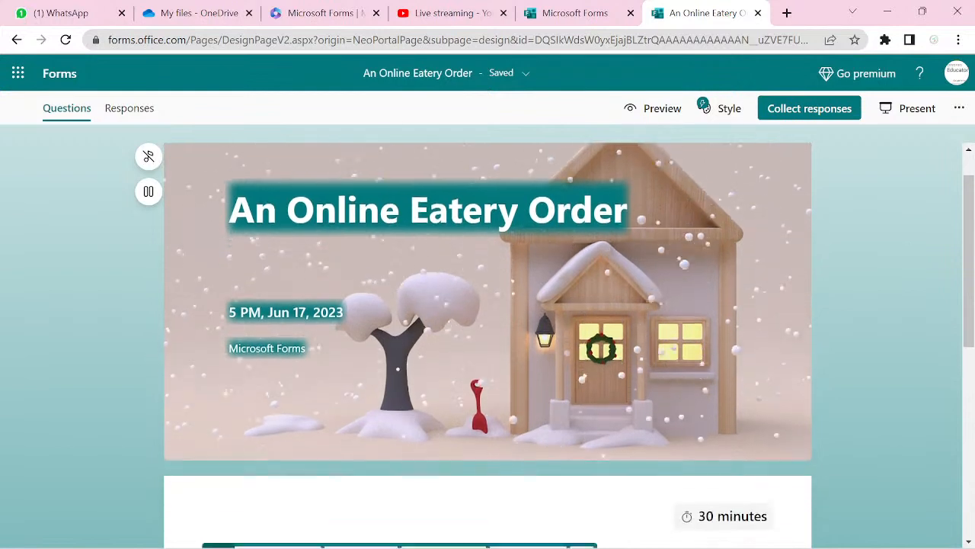
{"action": "scroll", "coordinate": [488, 335], "scroll_direction": "down", "scroll_amount": 2}
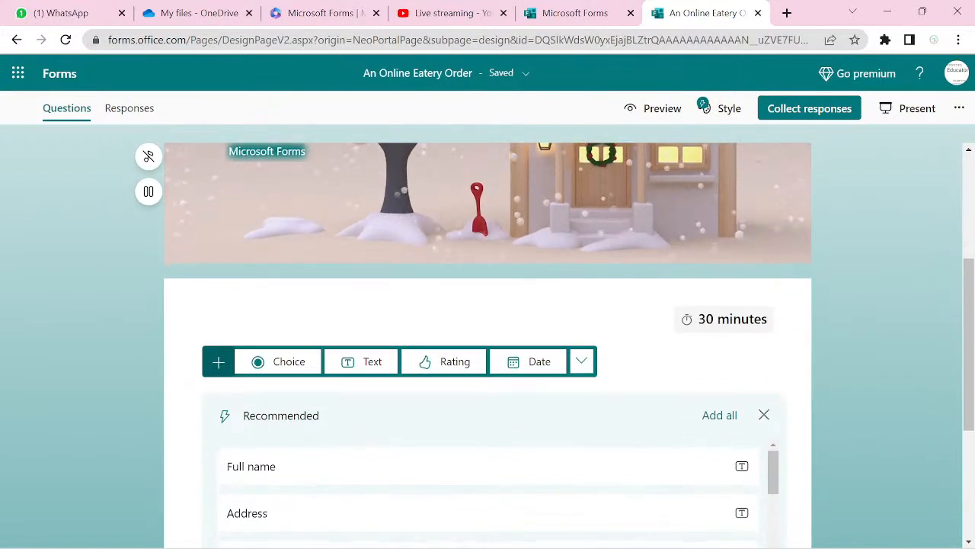
{"action": "scroll", "coordinate": [488, 336], "scroll_direction": "down", "scroll_amount": 1}
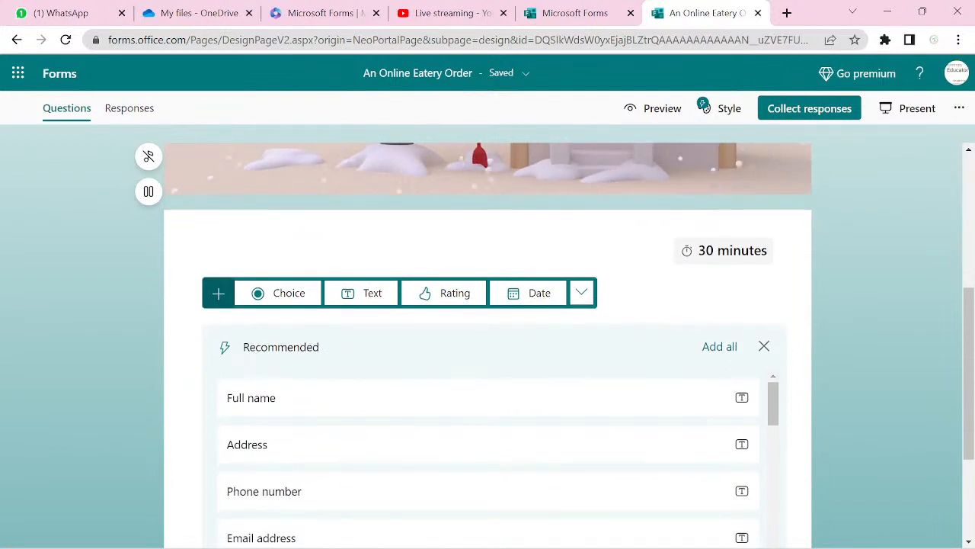
{"action": "scroll", "coordinate": [488, 343], "scroll_direction": "down", "scroll_amount": 2}
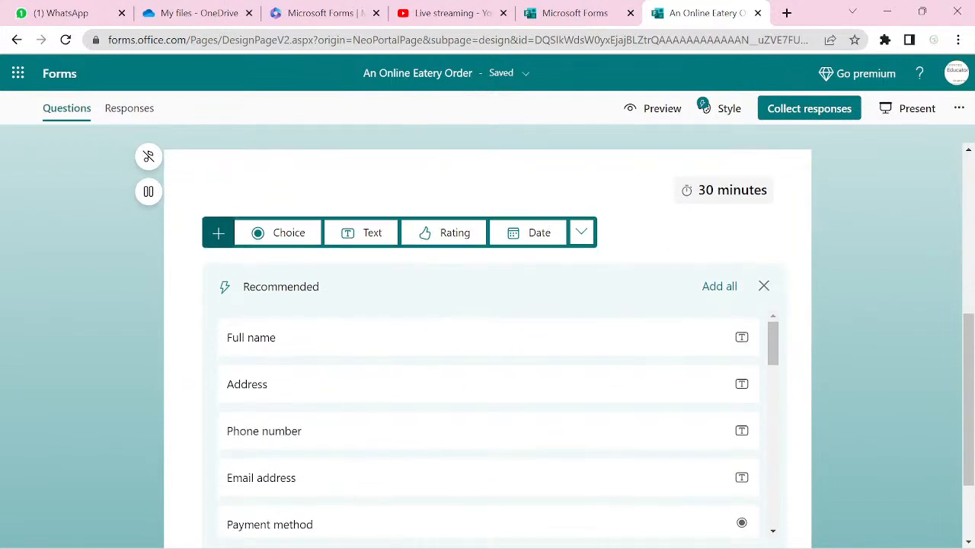
{"action": "scroll", "coordinate": [488, 343], "scroll_direction": "up", "scroll_amount": 1}
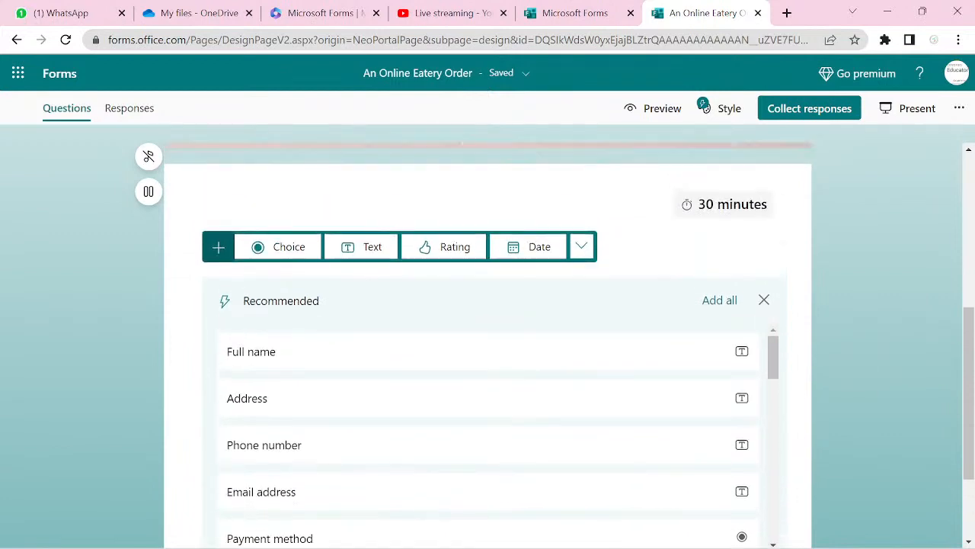
{"action": "scroll", "coordinate": [488, 343], "scroll_direction": "up", "scroll_amount": 2}
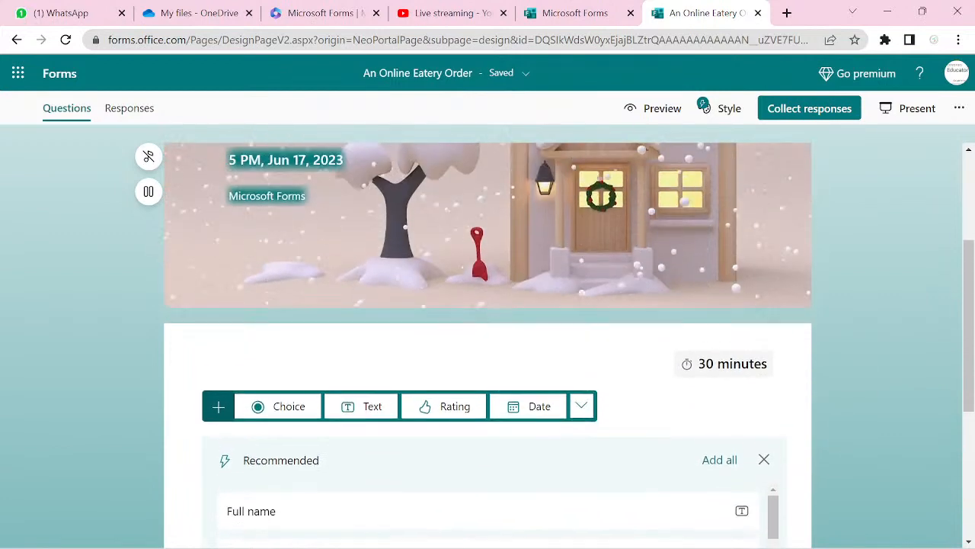
{"action": "scroll", "coordinate": [488, 343], "scroll_direction": "down", "scroll_amount": 2}
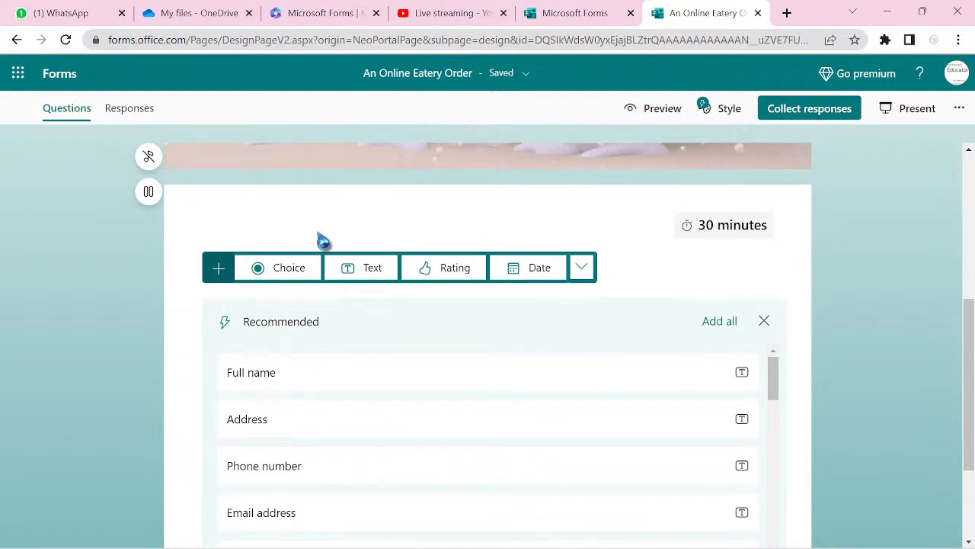
{"action": "left_click", "coordinate": [764, 322]}
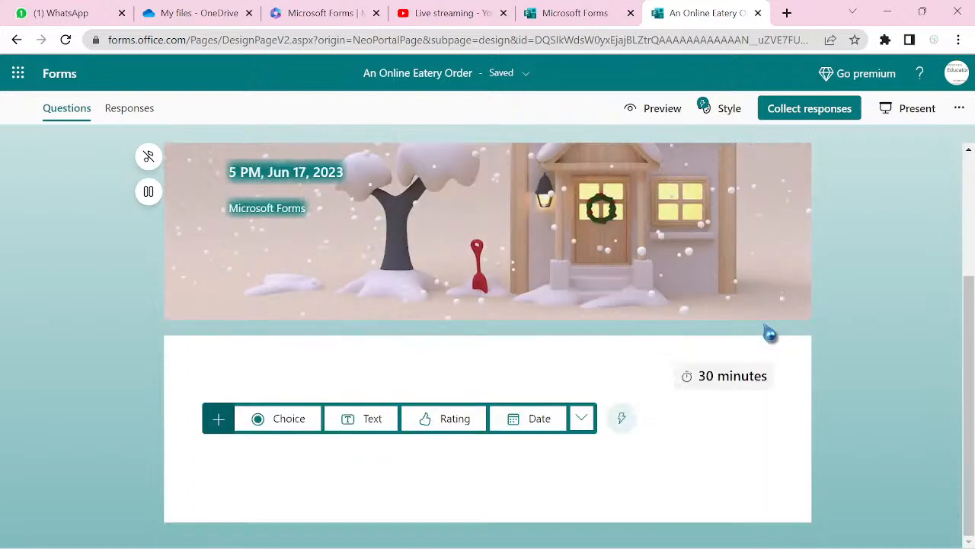
{"action": "scroll", "coordinate": [769, 333], "scroll_direction": "up", "scroll_amount": 1}
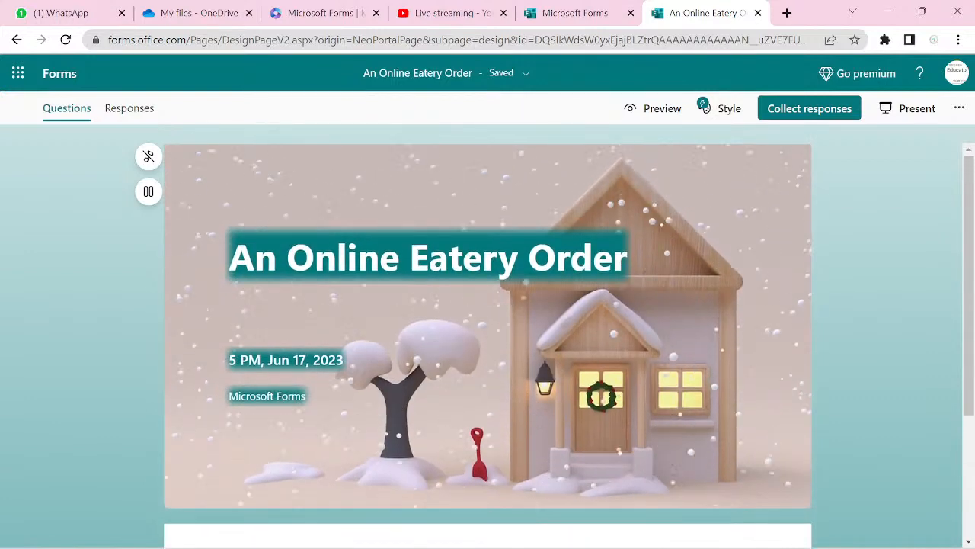
{"action": "scroll", "coordinate": [487, 335], "scroll_direction": "down", "scroll_amount": 1}
{"action": "scroll", "coordinate": [488, 336], "scroll_direction": "up", "scroll_amount": 3}
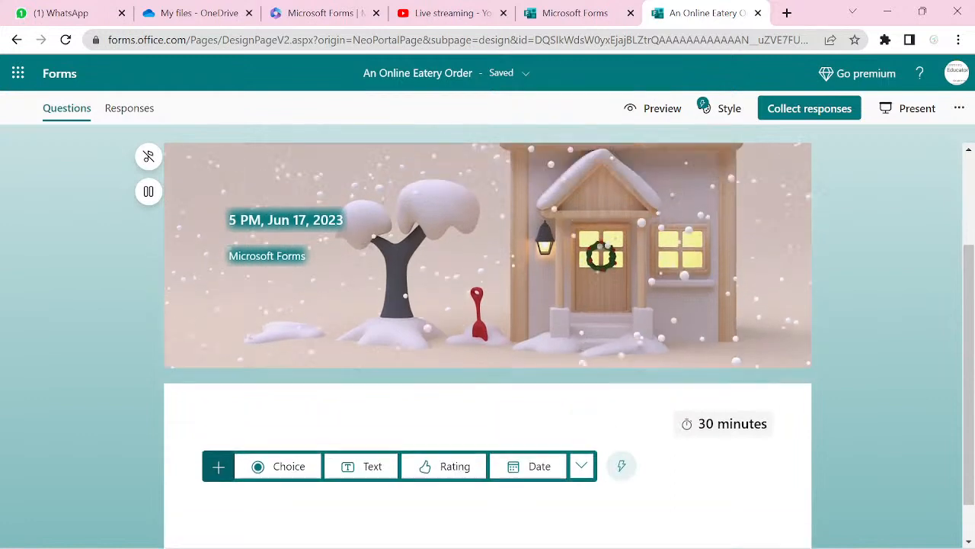
{"action": "scroll", "coordinate": [488, 335], "scroll_direction": "down", "scroll_amount": 2}
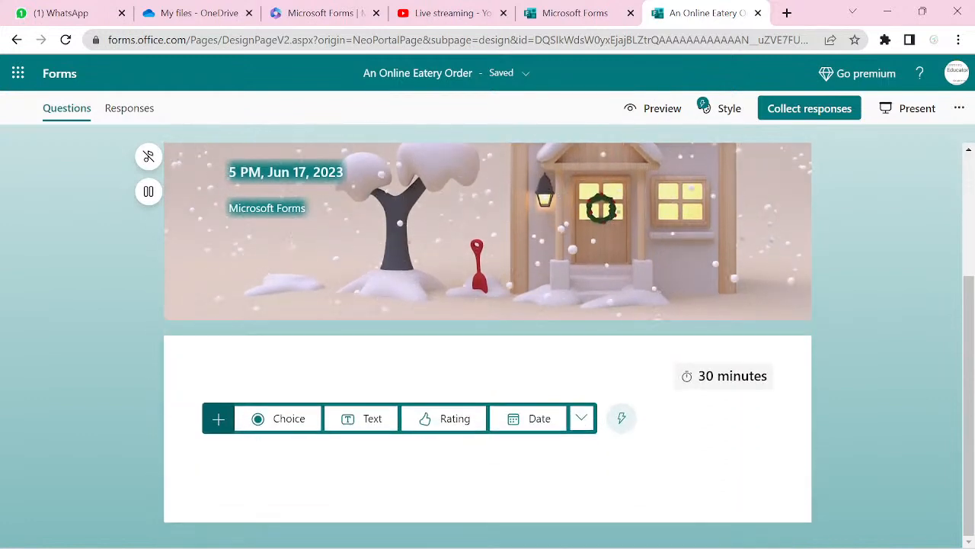
- Reveal the extra question types: Ranking, Likert, Net Promoter Score and Section
{"action": "left_click", "coordinate": [217, 426]}
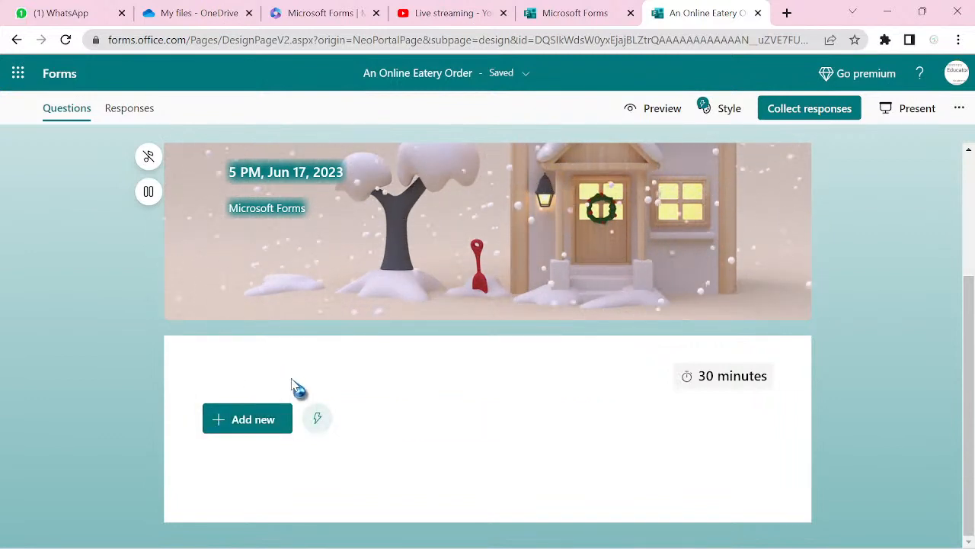
{"action": "left_click", "coordinate": [240, 426]}
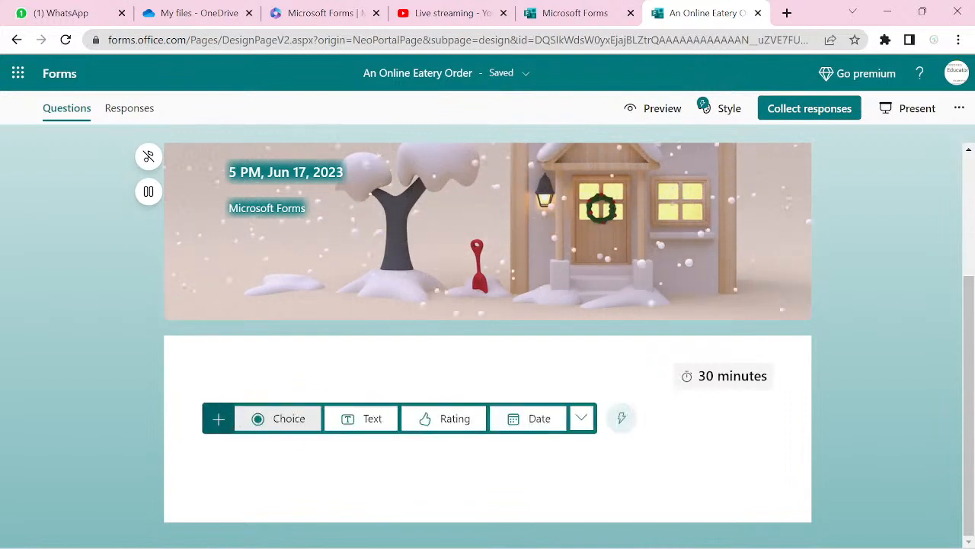
{"action": "left_click", "coordinate": [307, 420]}
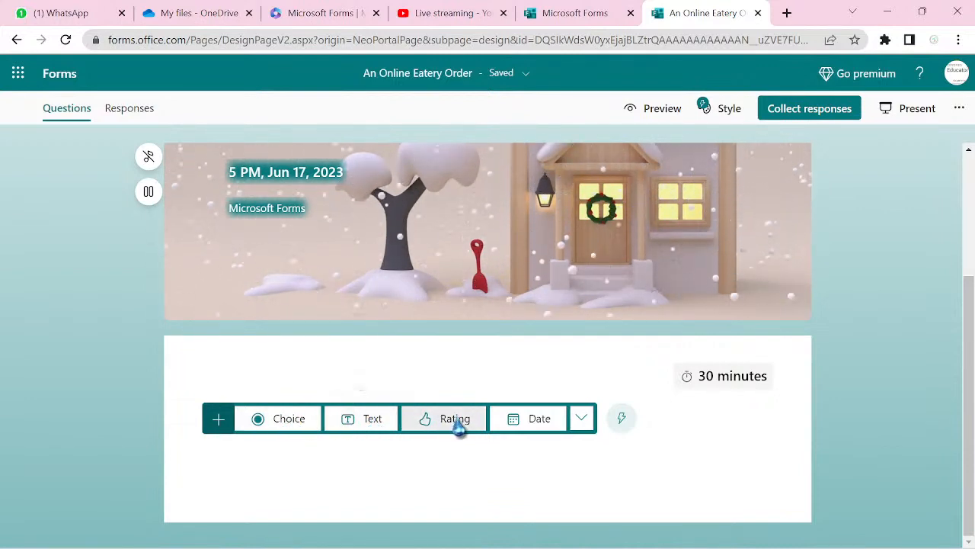
{"action": "left_click", "coordinate": [582, 420]}
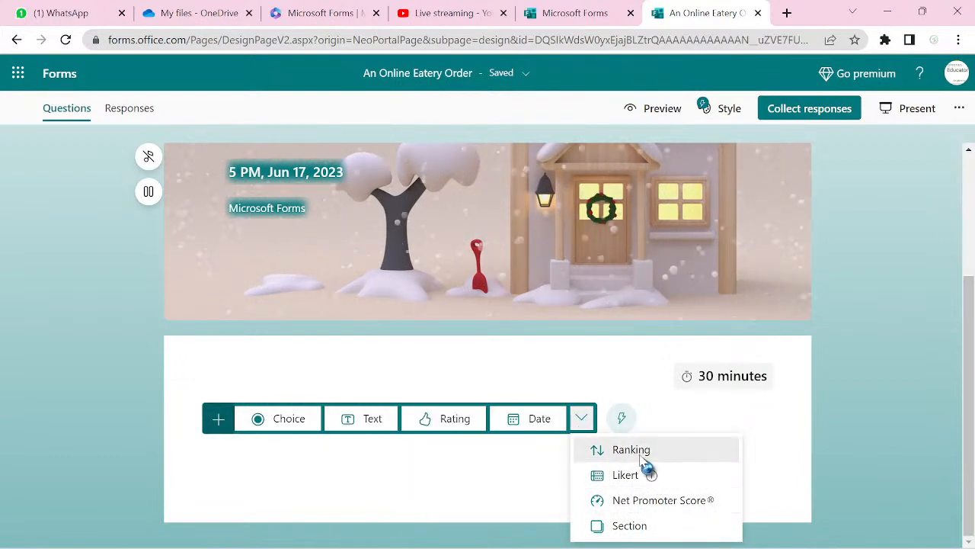
{"action": "mouse_move", "coordinate": [648, 470]}
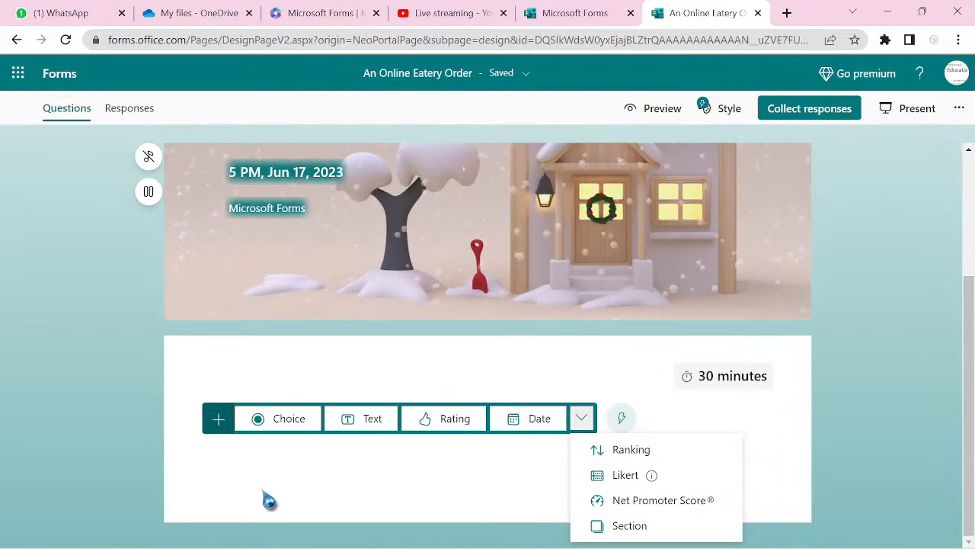
- Add a section titled 'Basic Information' and put the cursor in its empty subtitle field
{"action": "left_click", "coordinate": [626, 537]}
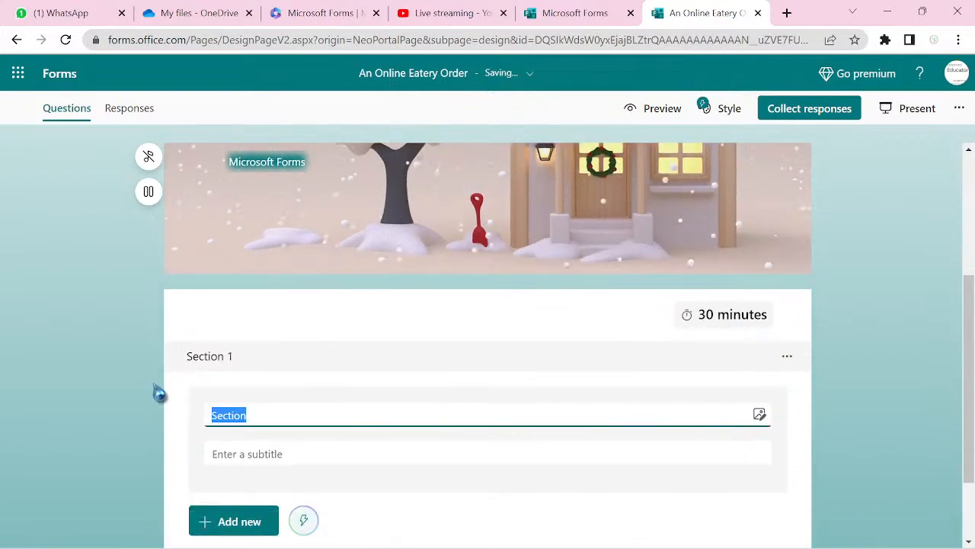
{"action": "left_click", "coordinate": [249, 370]}
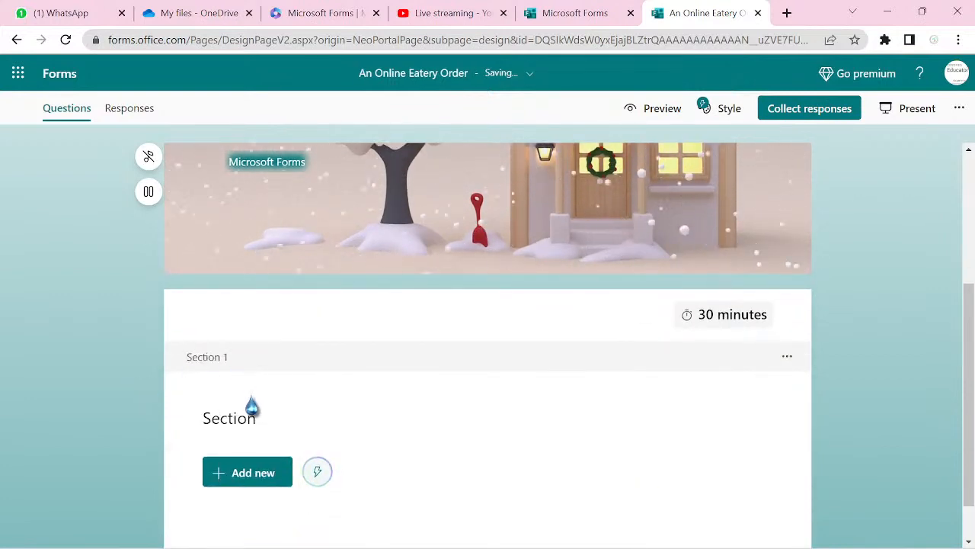
{"action": "left_click", "coordinate": [257, 411]}
{"action": "double_click", "coordinate": [262, 416]}
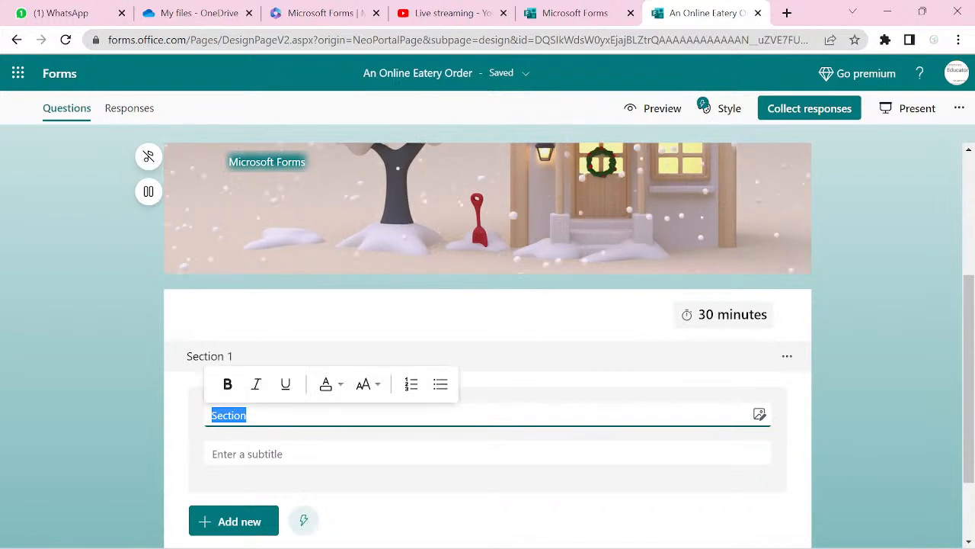
{"action": "type", "text": "Basic Informa"}
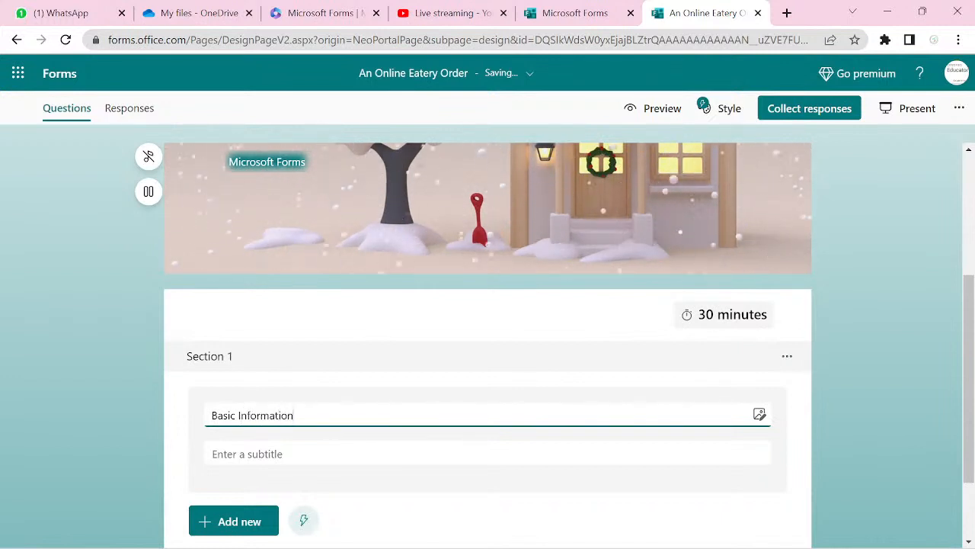
{"action": "left_click", "coordinate": [224, 464]}
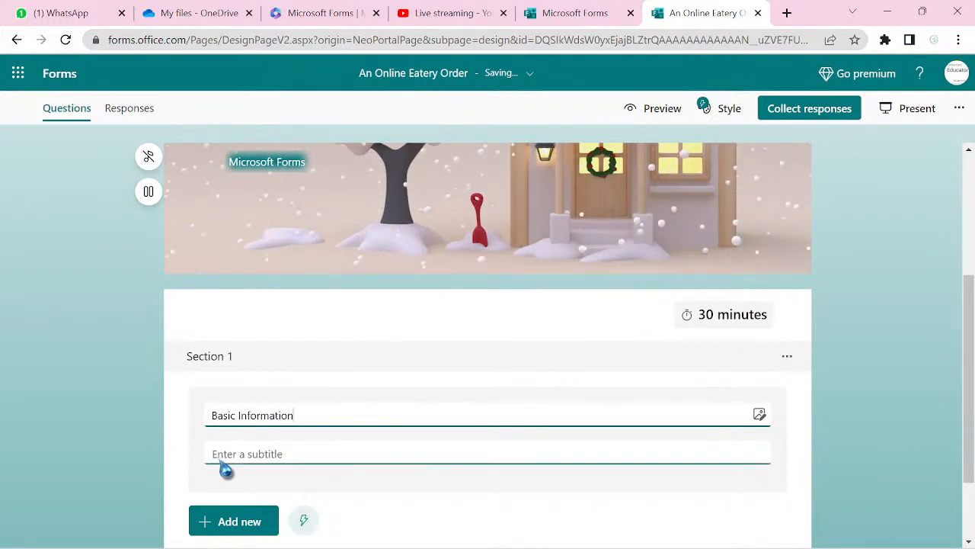
{"action": "left_click", "coordinate": [269, 454]}
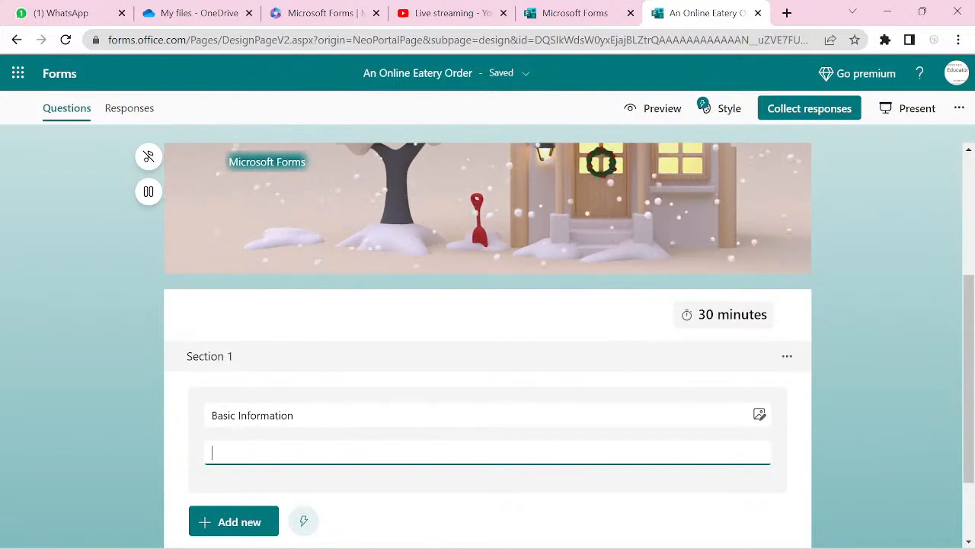
{"action": "scroll", "coordinate": [487, 342], "scroll_direction": "down", "scroll_amount": 1}
{"action": "scroll", "coordinate": [488, 343], "scroll_direction": "down", "scroll_amount": 2}
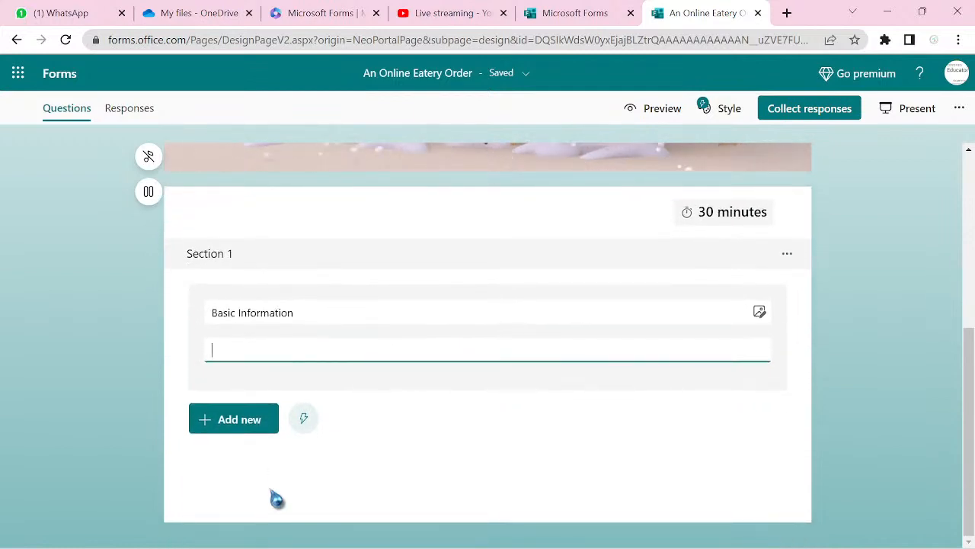
- Add a required short-answer 'First Name' text question, then a second blank text question
{"action": "left_click", "coordinate": [220, 432]}
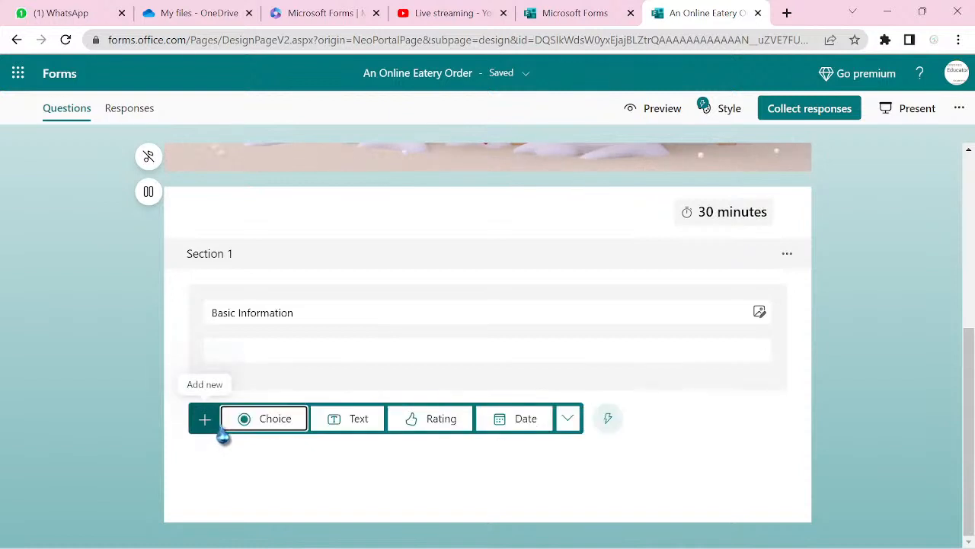
{"action": "left_click", "coordinate": [351, 431]}
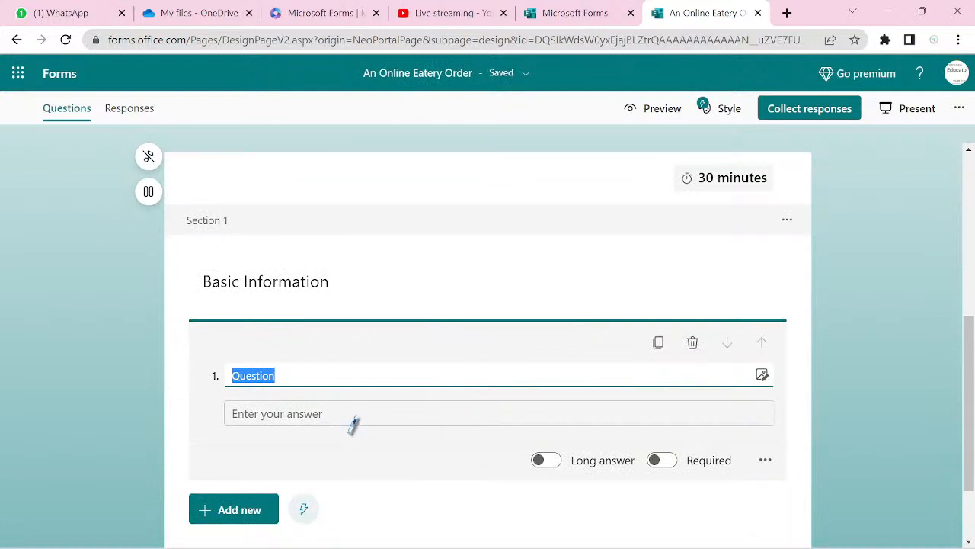
{"action": "type", "text": "Firs"}
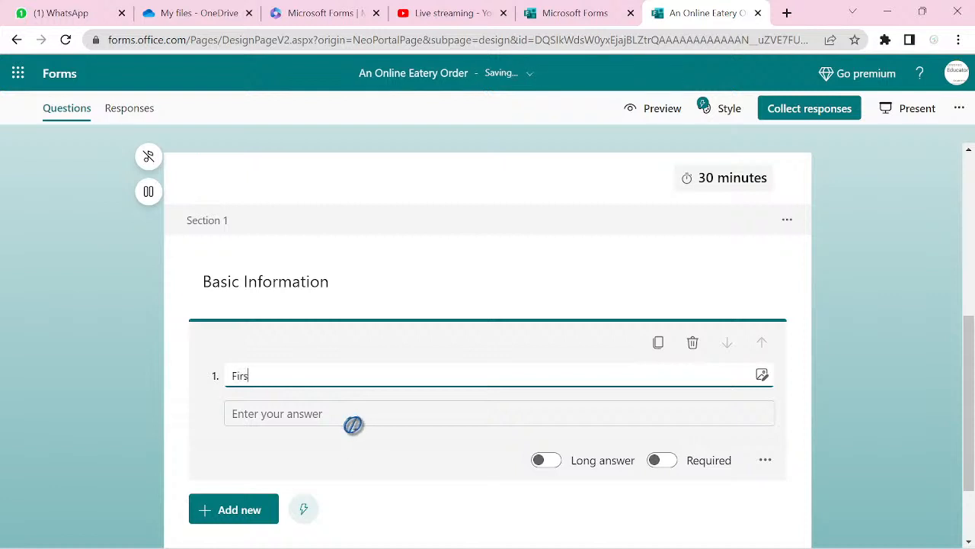
{"action": "type", "text": "t Name"}
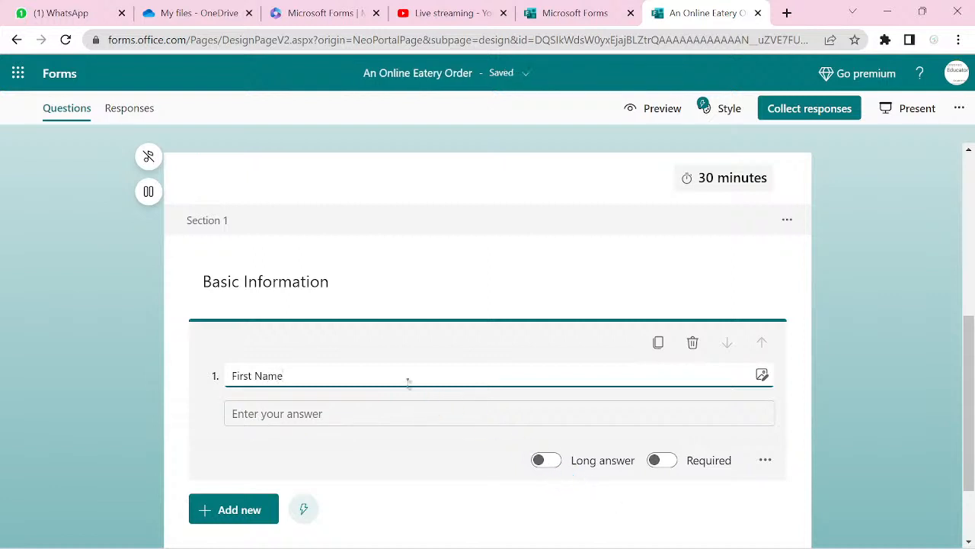
{"action": "left_click", "coordinate": [554, 462]}
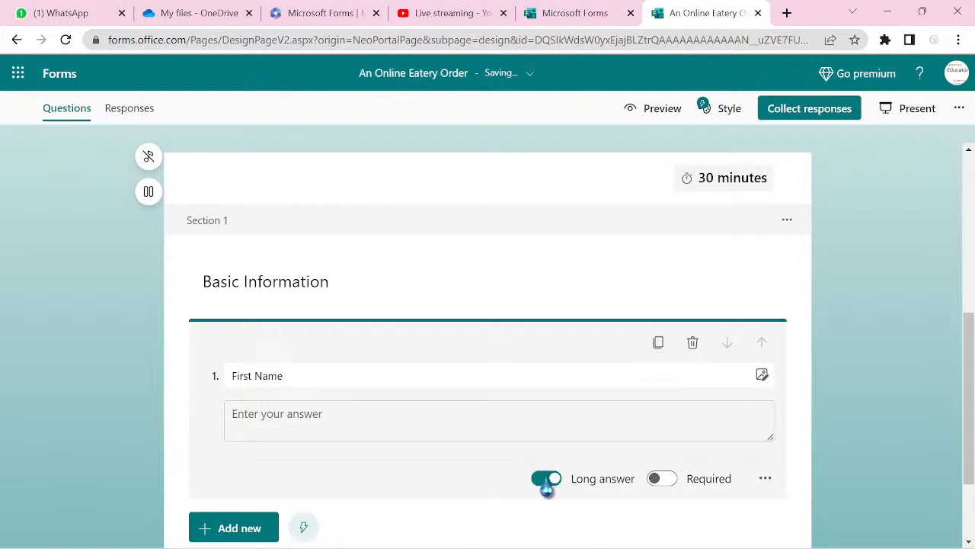
{"action": "left_click", "coordinate": [541, 483]}
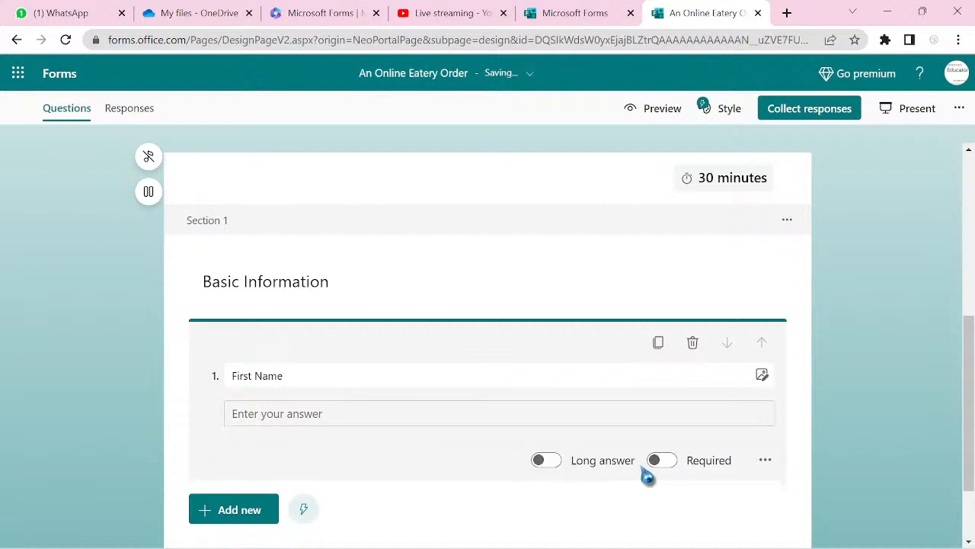
{"action": "left_click", "coordinate": [667, 463]}
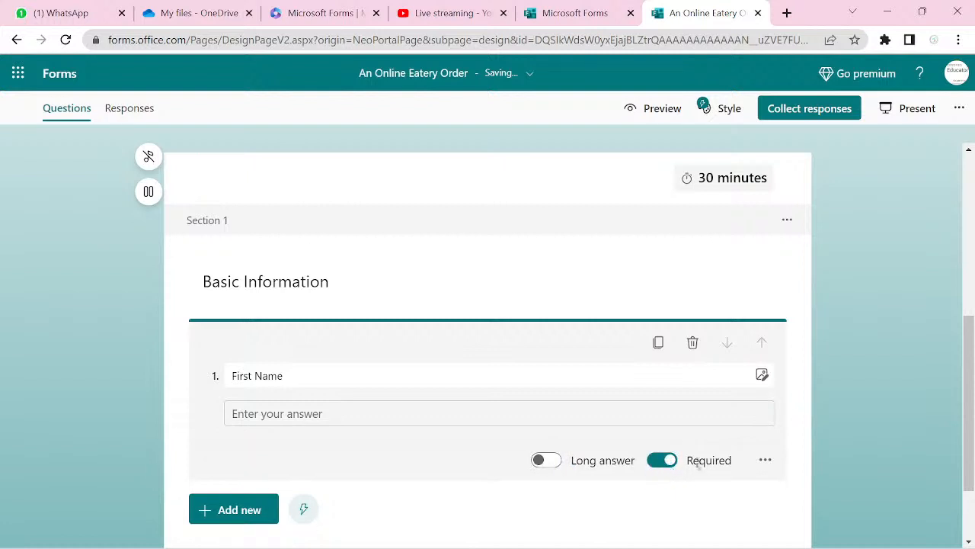
{"action": "left_click", "coordinate": [764, 462]}
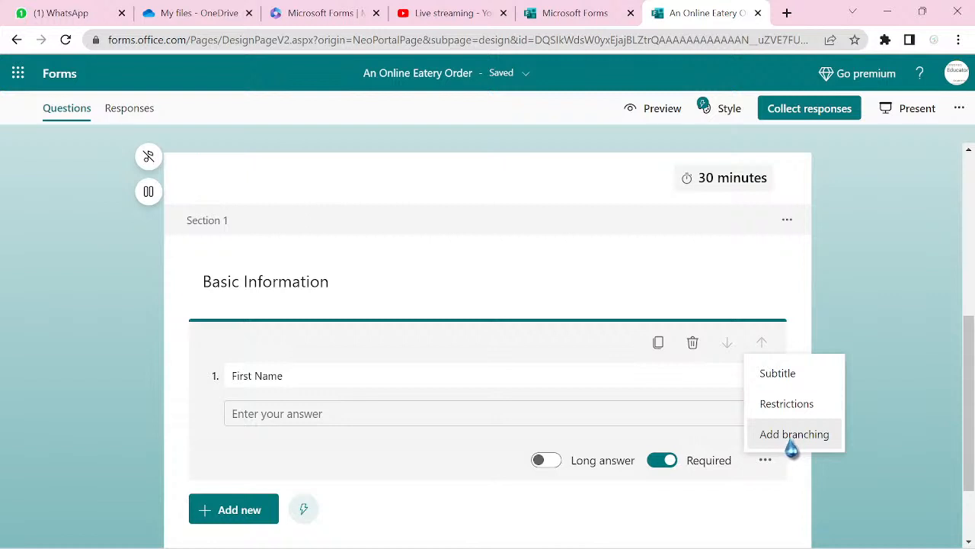
{"action": "left_click", "coordinate": [229, 514]}
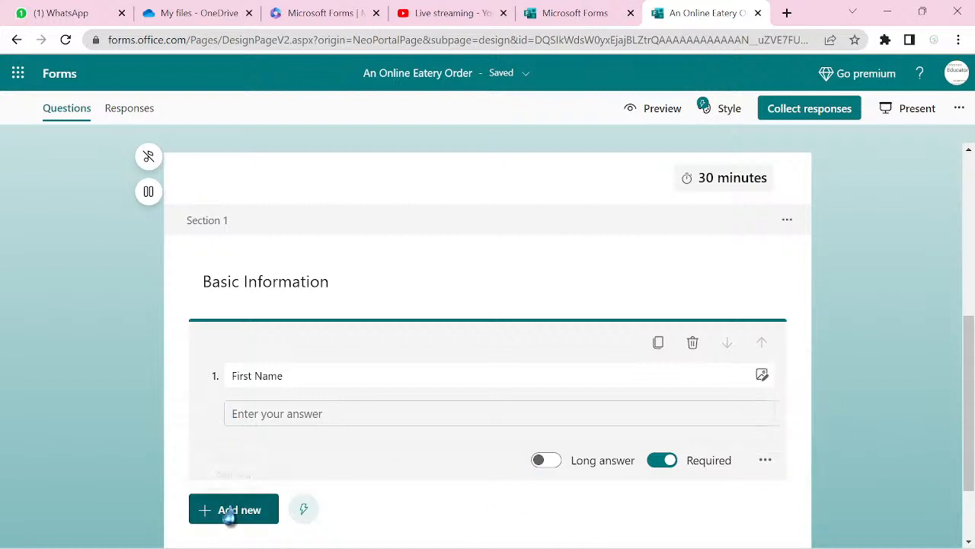
{"action": "left_click", "coordinate": [355, 519]}
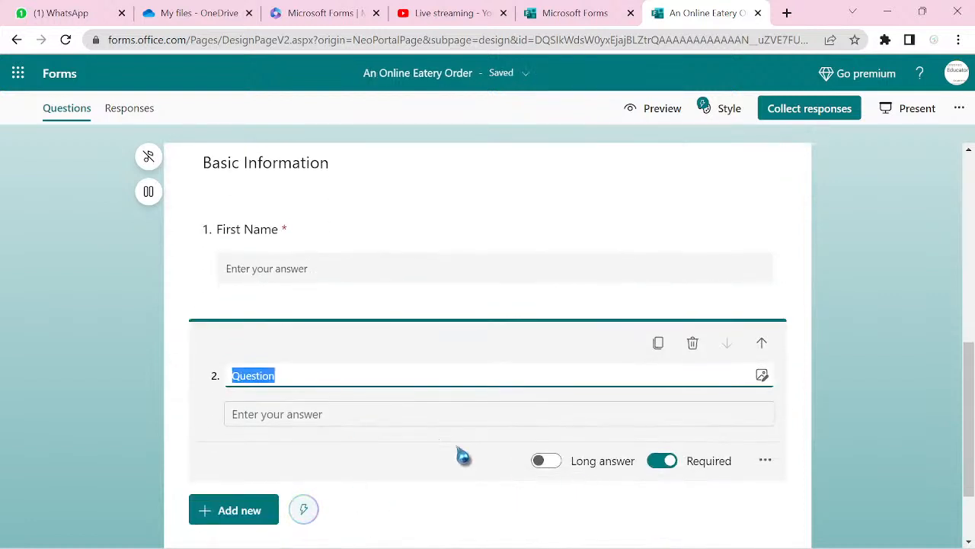
- Delete blank question 2, duplicate First Name, and retitle the copy 'Last Name'
{"action": "left_click", "coordinate": [692, 343]}
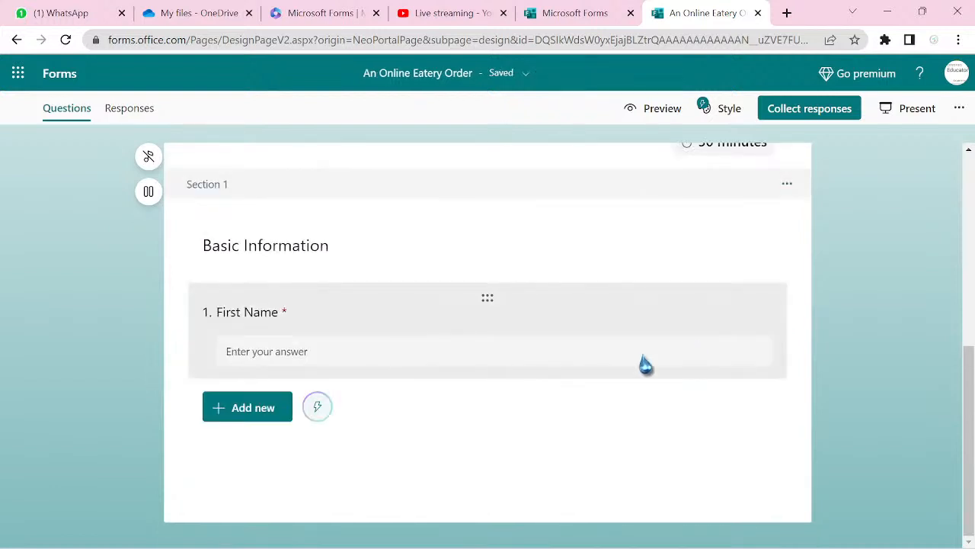
{"action": "left_click", "coordinate": [394, 315]}
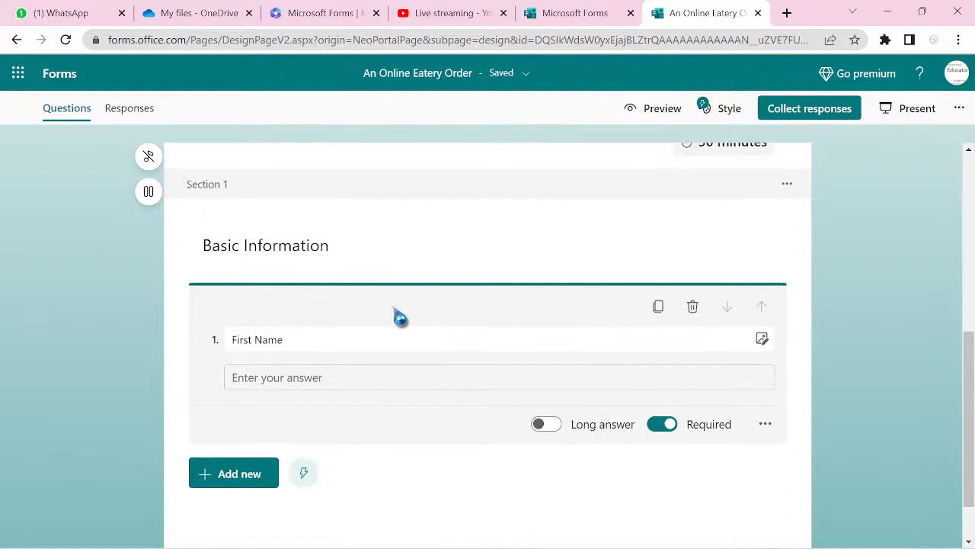
{"action": "left_click", "coordinate": [659, 312]}
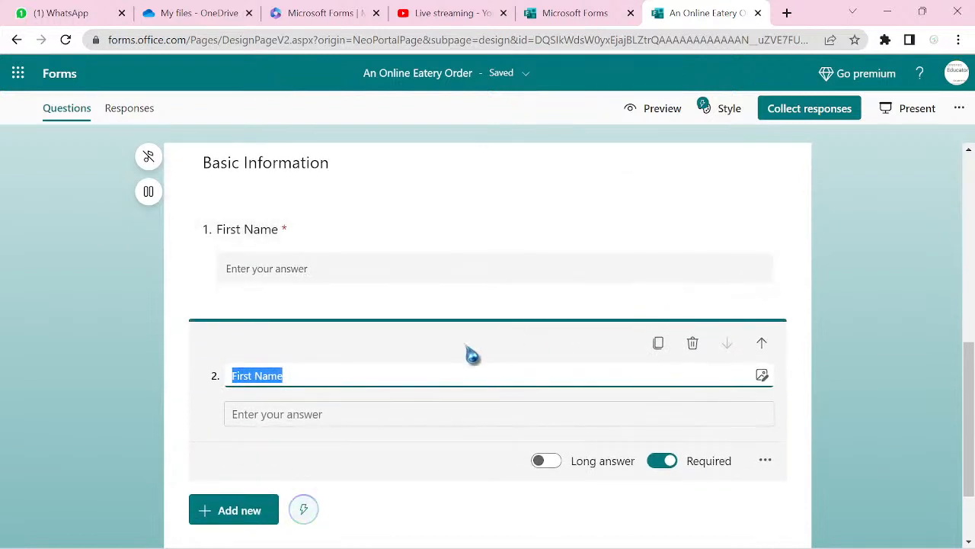
{"action": "left_click", "coordinate": [244, 376]}
{"action": "key", "text": "BackSpace"}
{"action": "key", "text": "BackSpace"}
{"action": "key", "text": "BackSpace"}
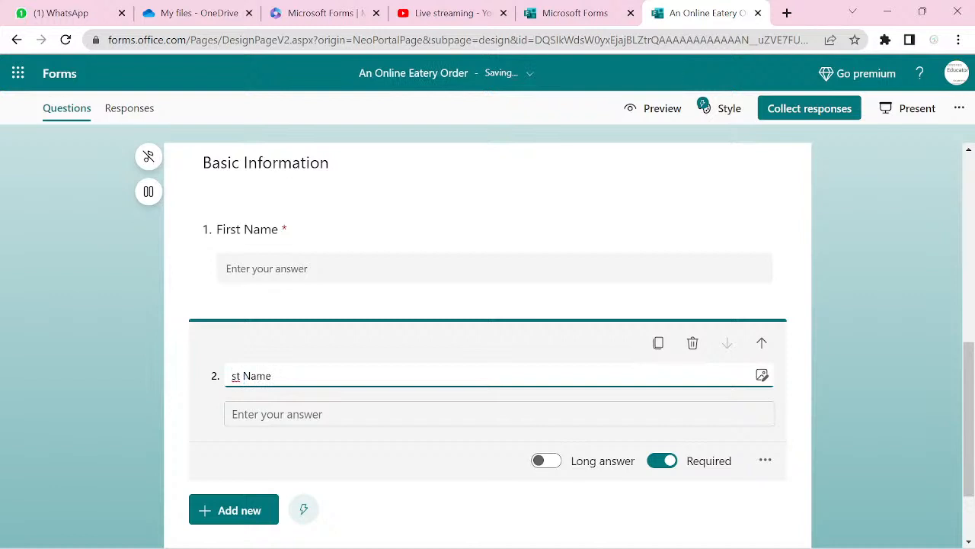
{"action": "type", "text": "Las"}
{"action": "key", "text": "BackSpace"}
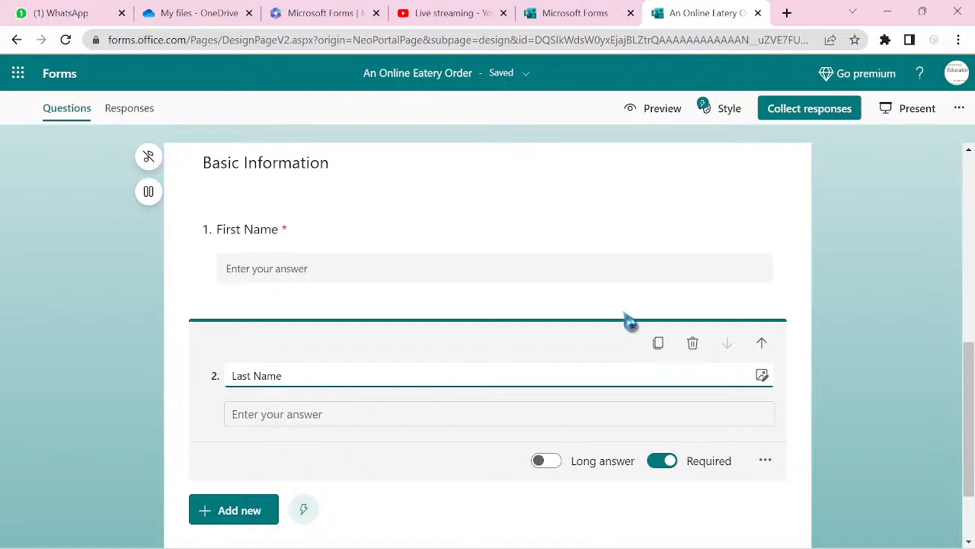
- Duplicate the Last Name question and retitle the copy 'Home Address'
{"action": "left_click", "coordinate": [658, 343]}
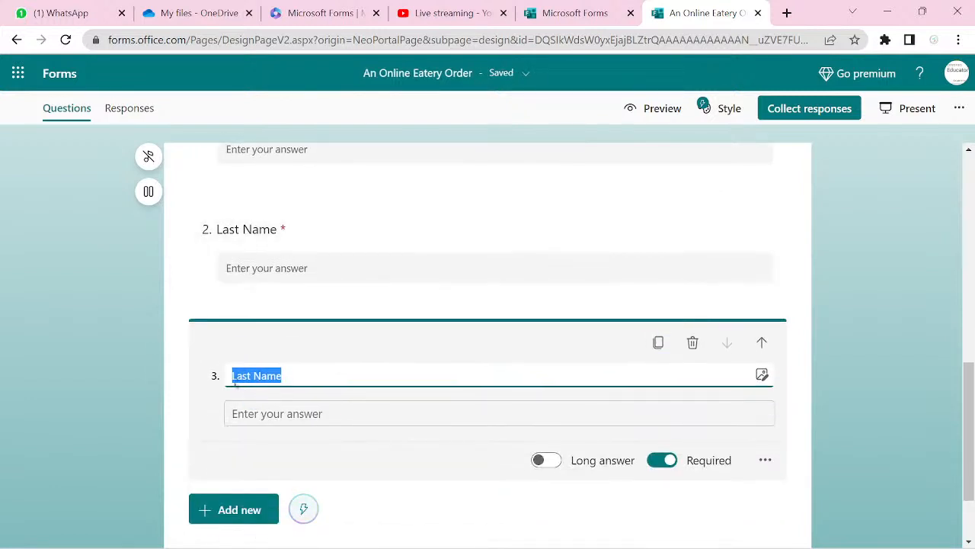
{"action": "left_click", "coordinate": [251, 375]}
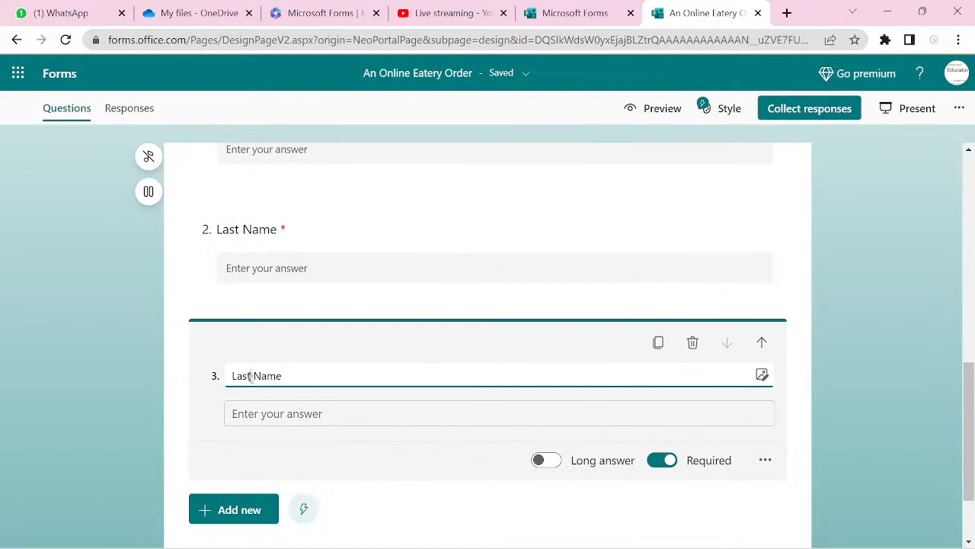
{"action": "key", "text": "BackSpace"}
{"action": "key", "text": "BackSpace"}
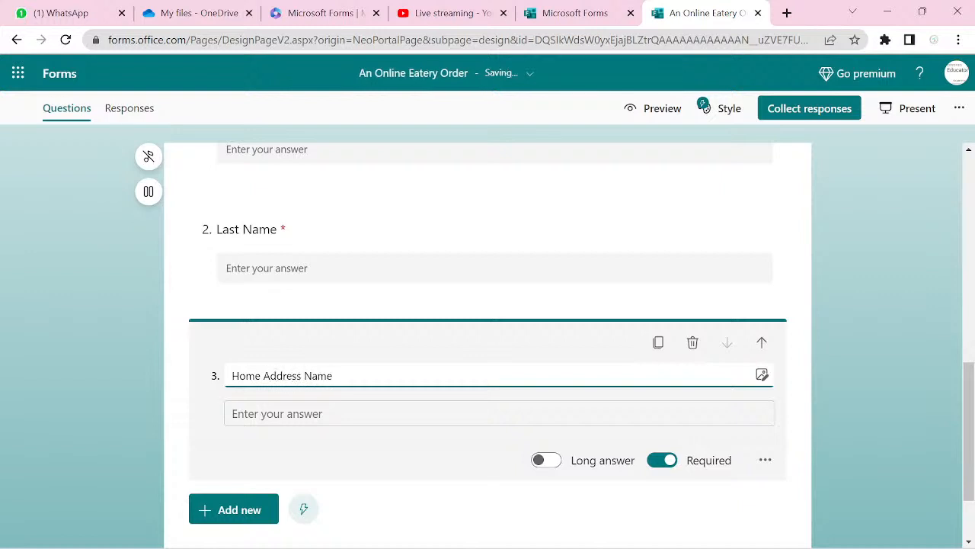
{"action": "left_click_drag", "start_coordinate": [329, 376], "coordinate": [333, 376]}
{"action": "key", "text": "BackSpace"}
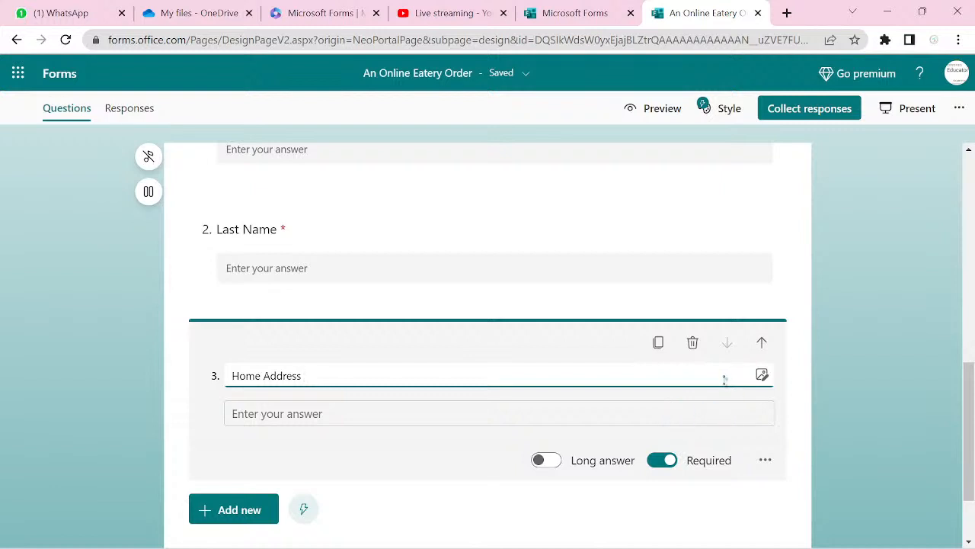
- Add 'Phone Number' and 'Email Address' questions as further copies
{"action": "left_click", "coordinate": [660, 347]}
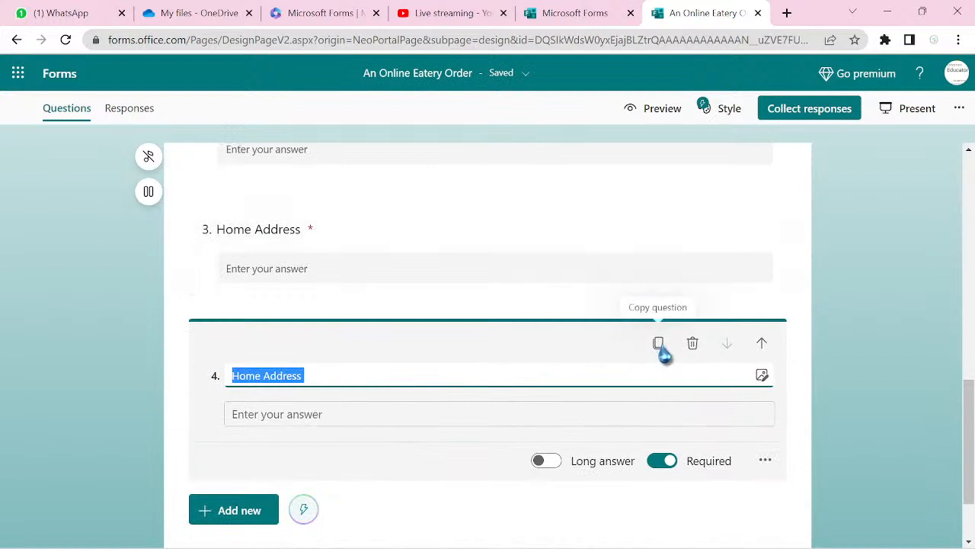
{"action": "type", "text": "Phone Number"}
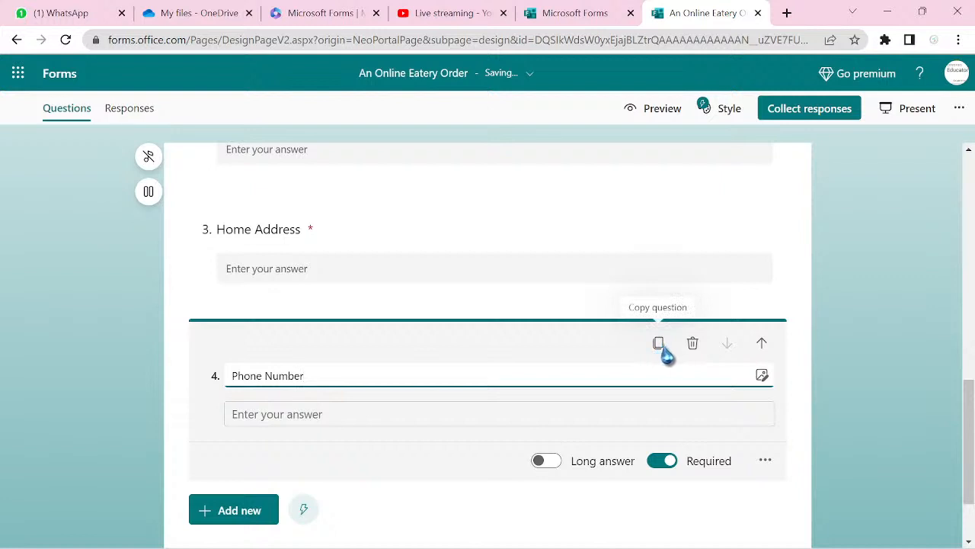
{"action": "left_click", "coordinate": [659, 344]}
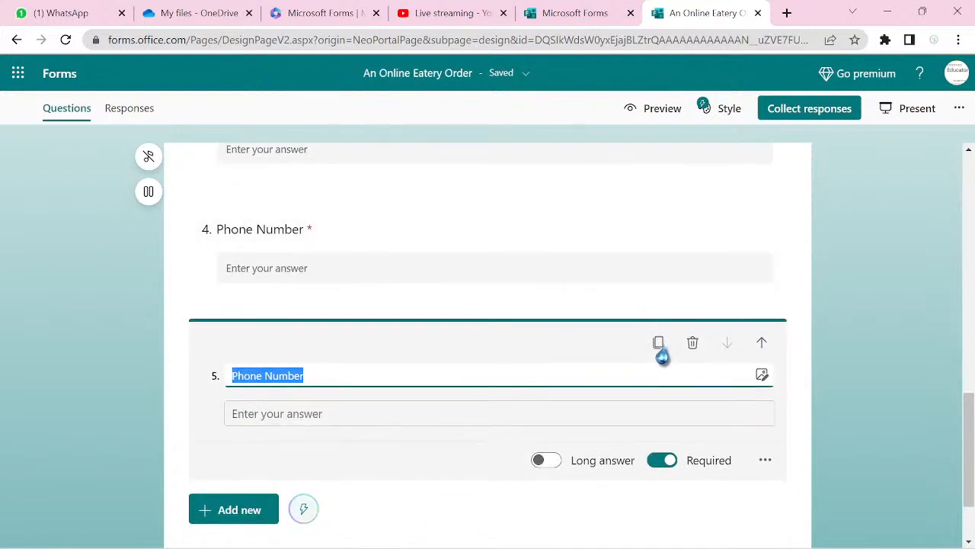
{"action": "type", "text": "Email Address"}
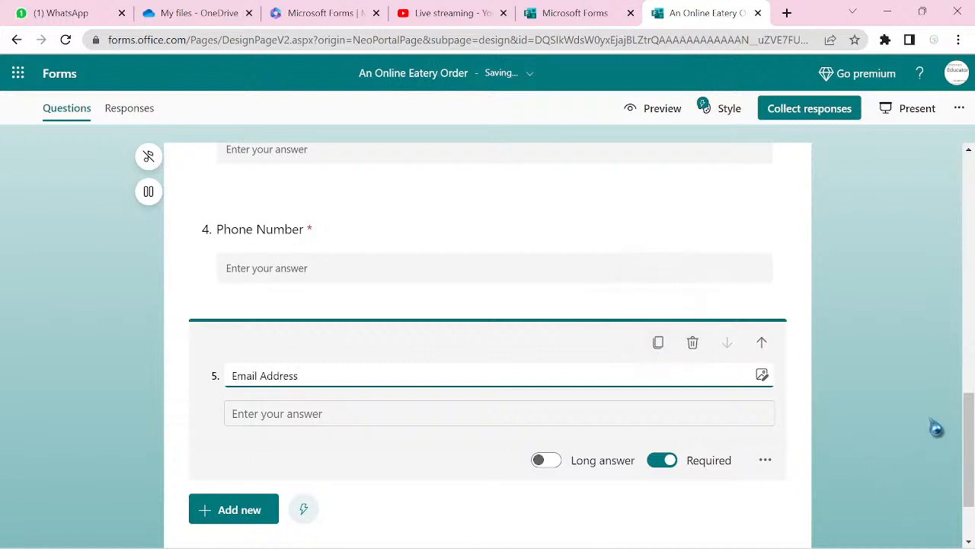
{"action": "left_click_drag", "start_coordinate": [962, 420], "coordinate": [972, 476]}
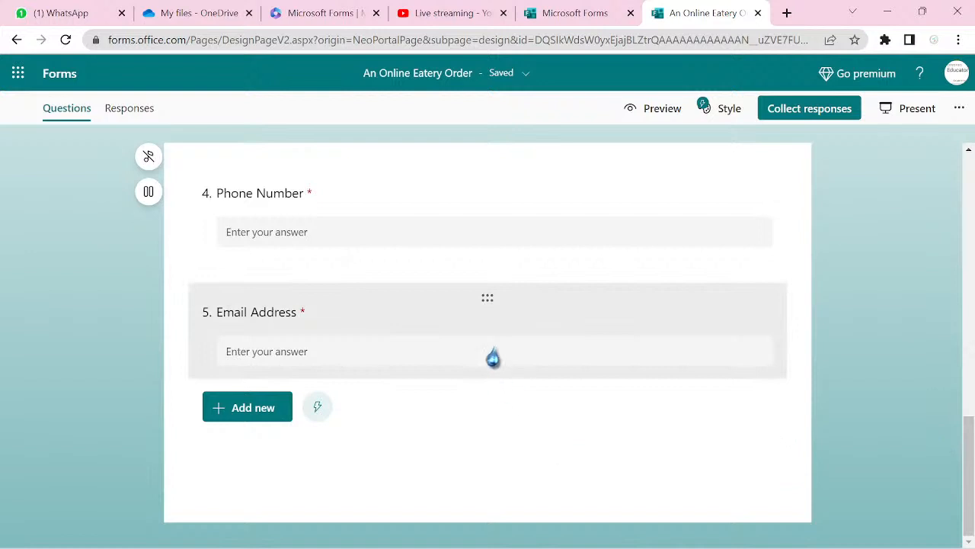
- Add a new section after the Email Address question
{"action": "left_click", "coordinate": [437, 312]}
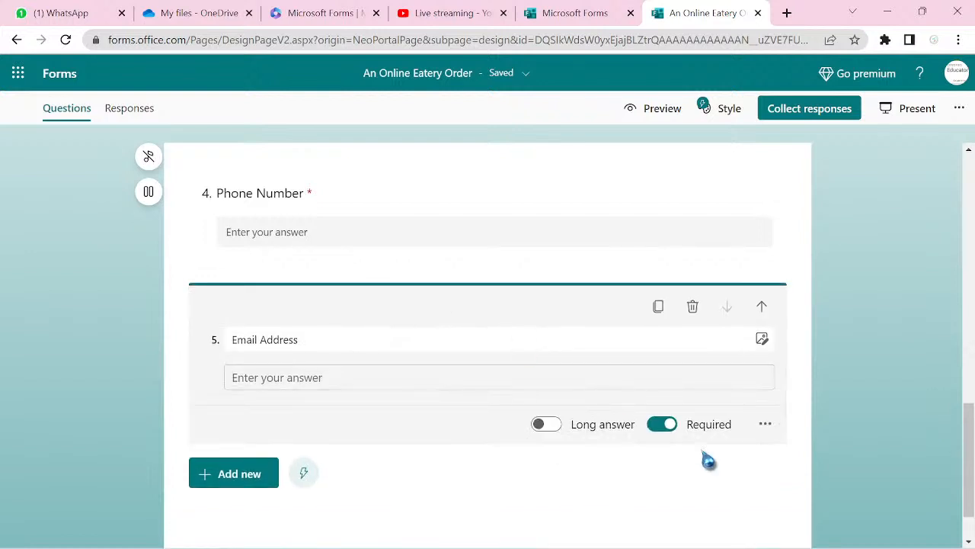
{"action": "left_click", "coordinate": [763, 428]}
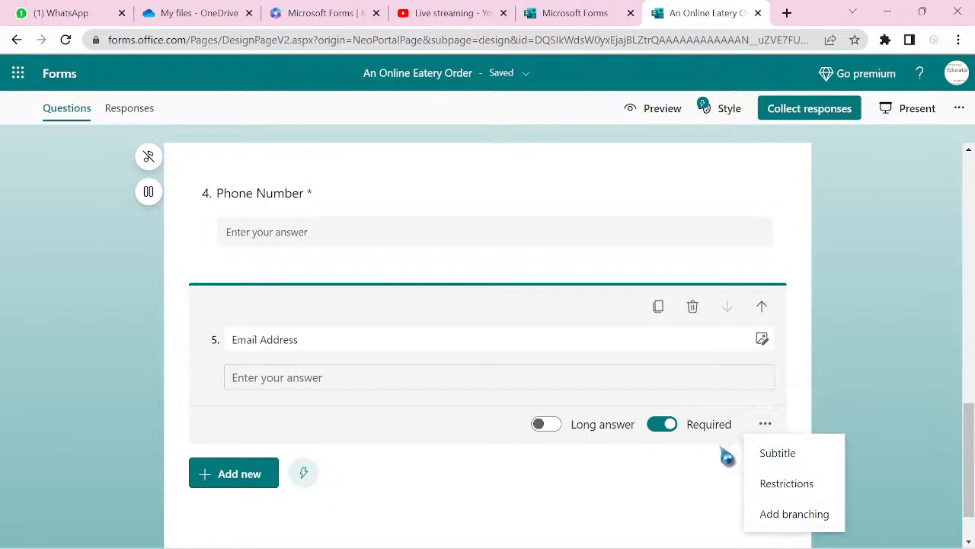
{"action": "left_click", "coordinate": [243, 483]}
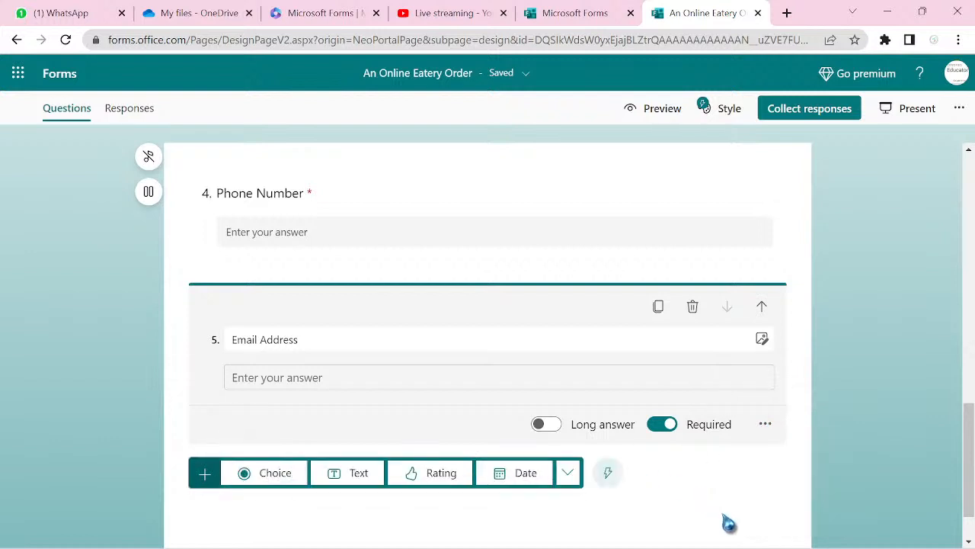
{"action": "left_click", "coordinate": [568, 474]}
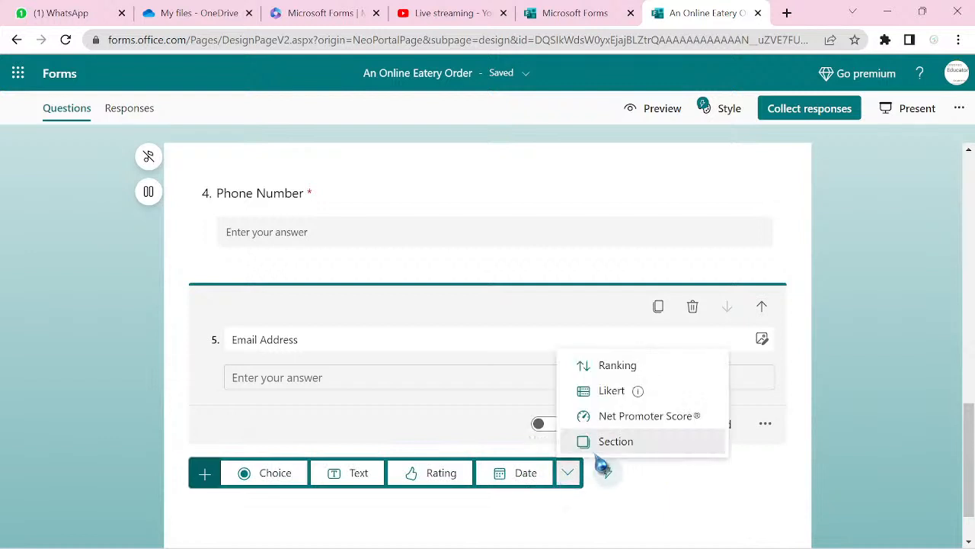
{"action": "left_click", "coordinate": [618, 443]}
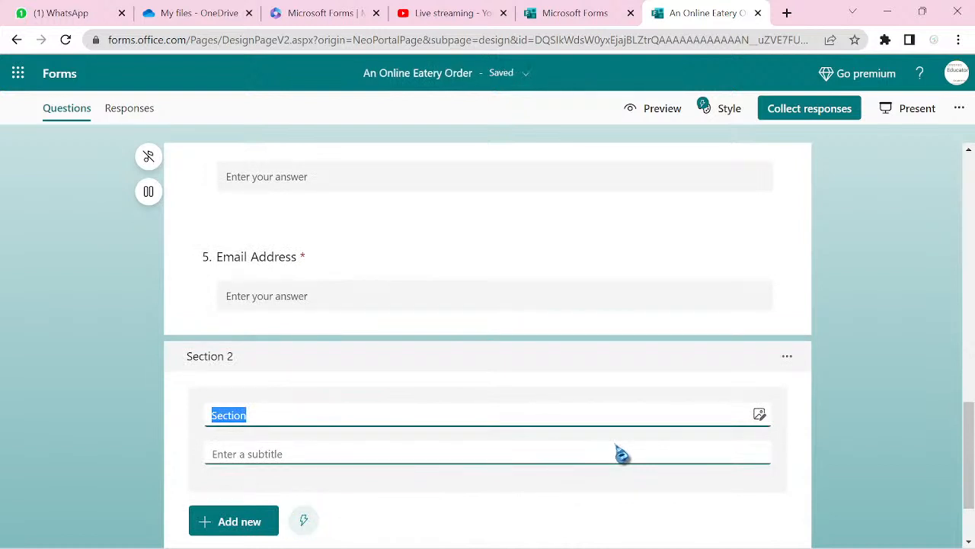
- Title the section 'Menu' with subtitle 'Select one of the following'
{"action": "type", "text": "Me"}
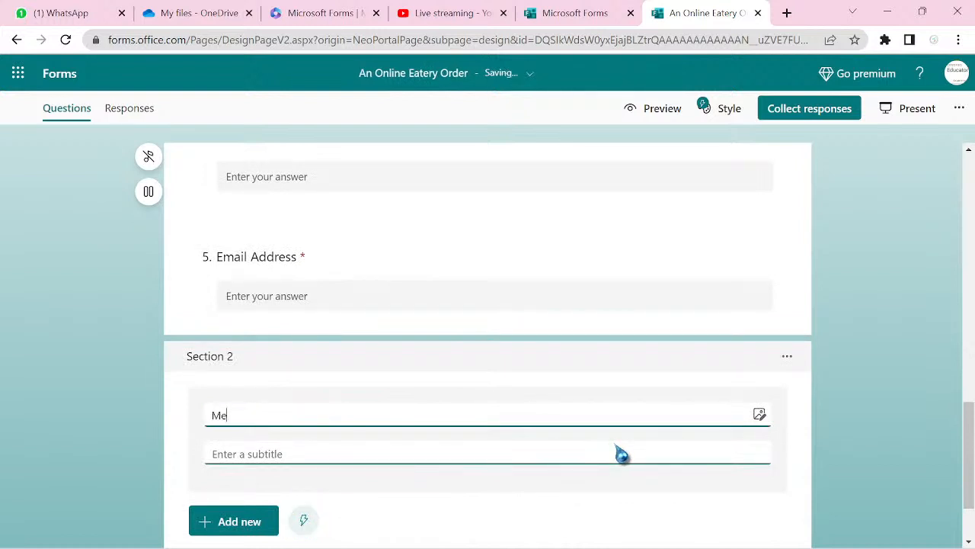
{"action": "type", "text": "nu"}
{"action": "left_click", "coordinate": [289, 454]}
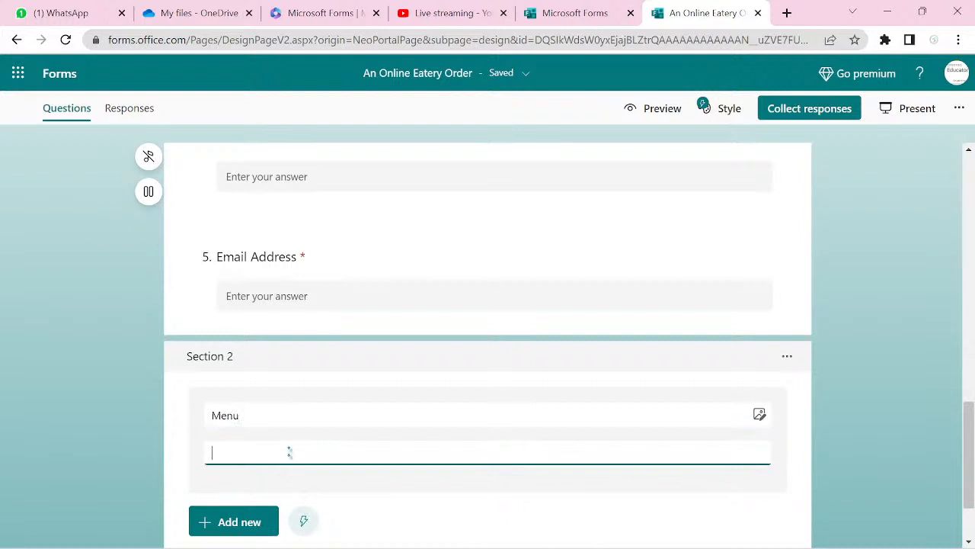
{"action": "type", "text": "Se"}
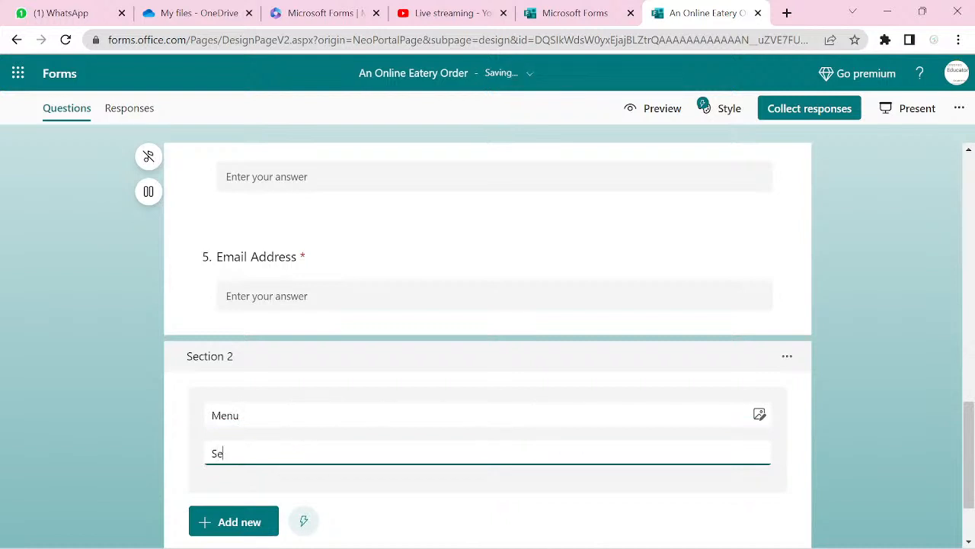
{"action": "type", "text": "lect one of the following"}
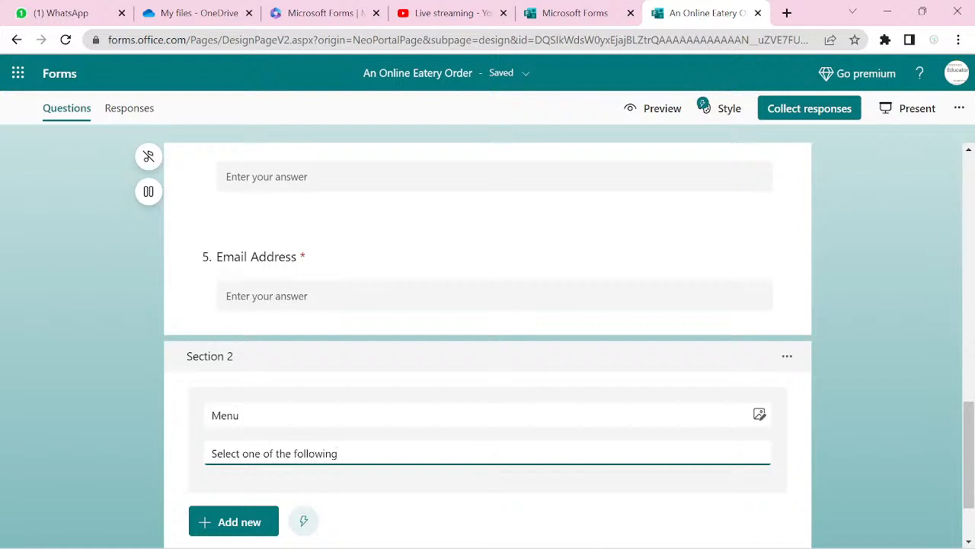
- Add a choice question 'Select the food you want to order' under Menu
{"action": "left_click", "coordinate": [227, 539]}
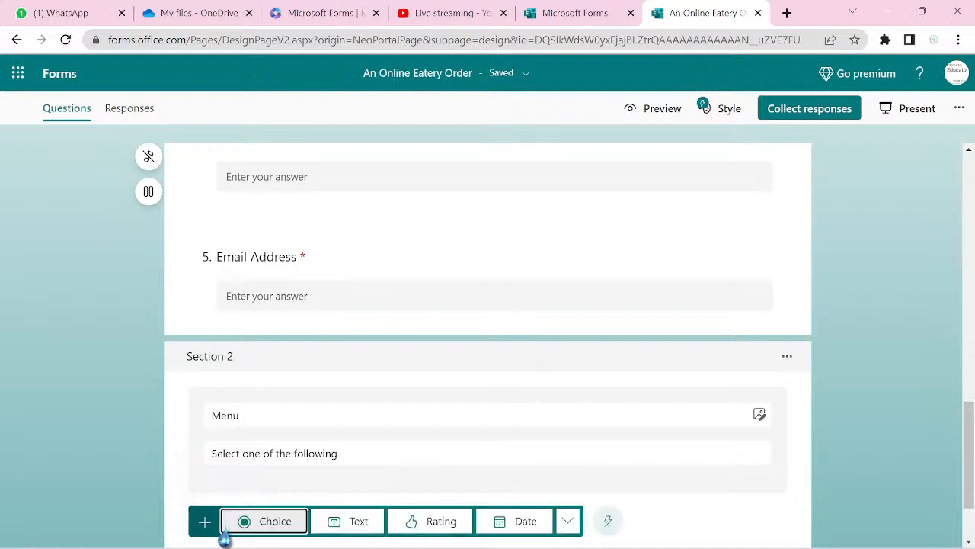
{"action": "left_click", "coordinate": [267, 526]}
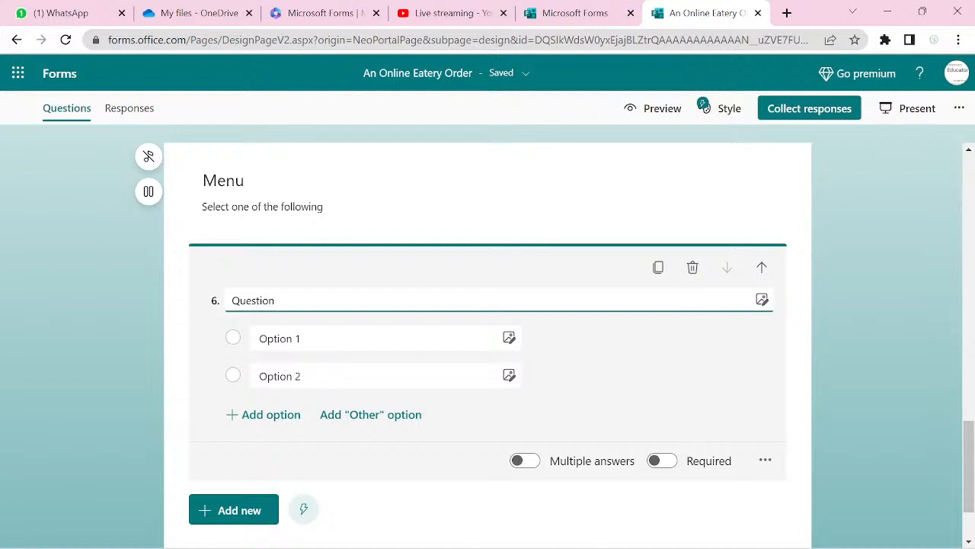
{"action": "key", "text": "ctrl+a"}
{"action": "type", "text": "S"}
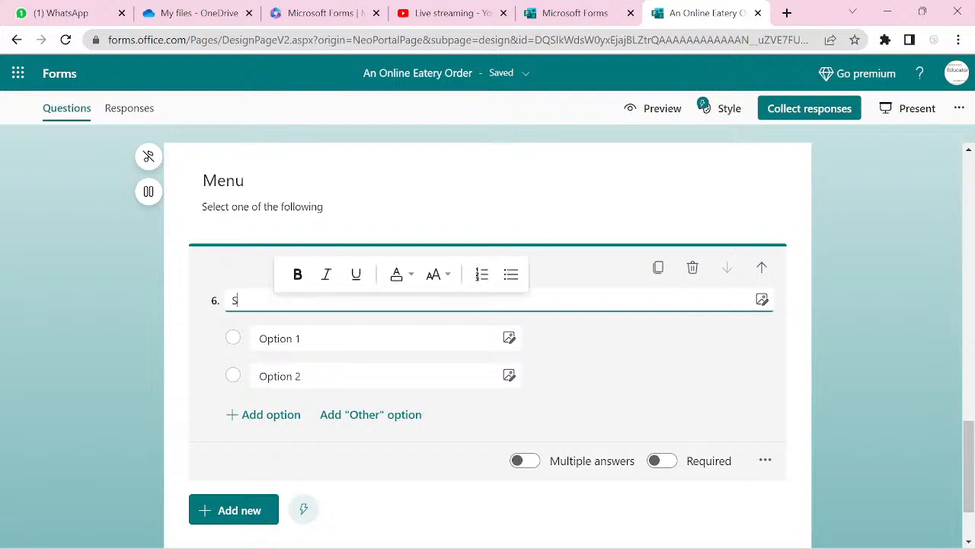
{"action": "type", "text": "elect the"}
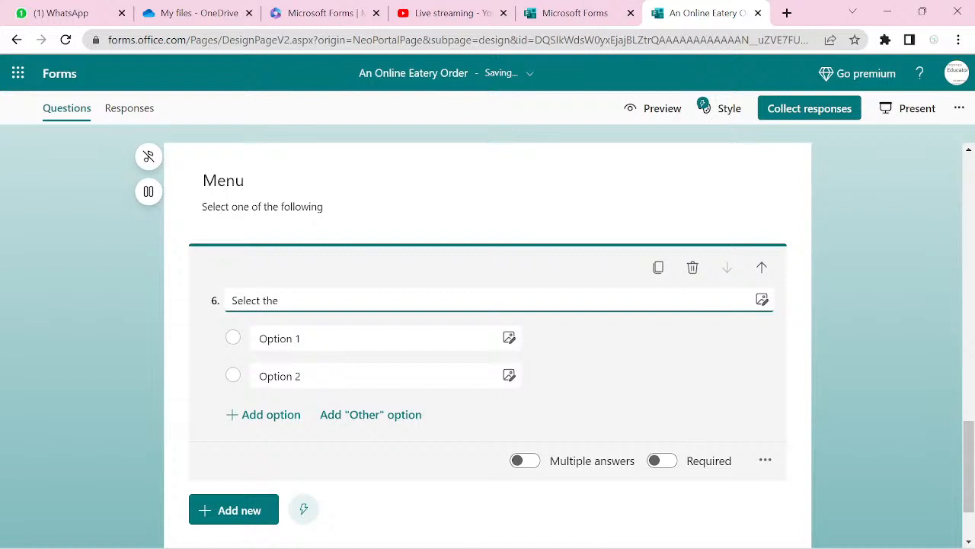
{"action": "type", "text": " food you want to order"}
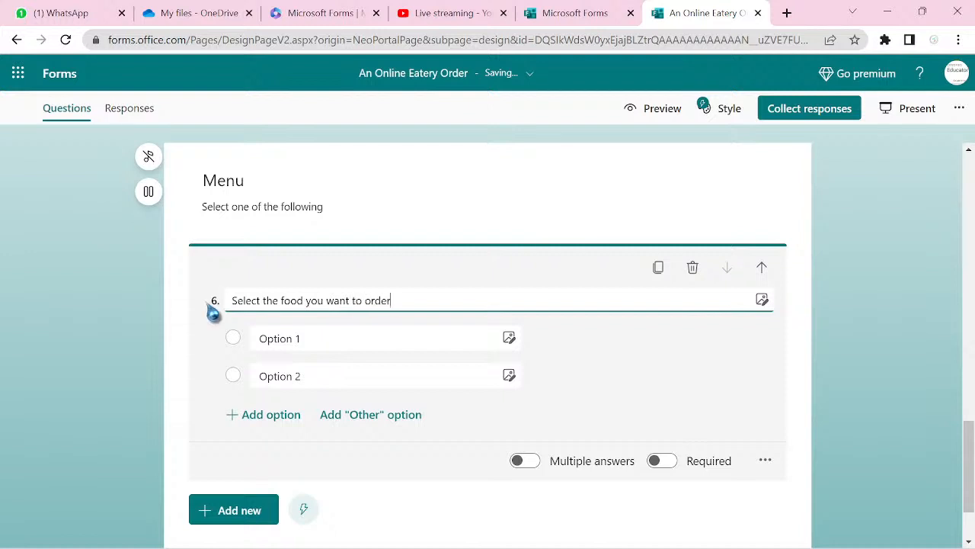
- Enter the answer options Rice, Beans, Yam, Swallow and Snacks
{"action": "left_click", "coordinate": [296, 339]}
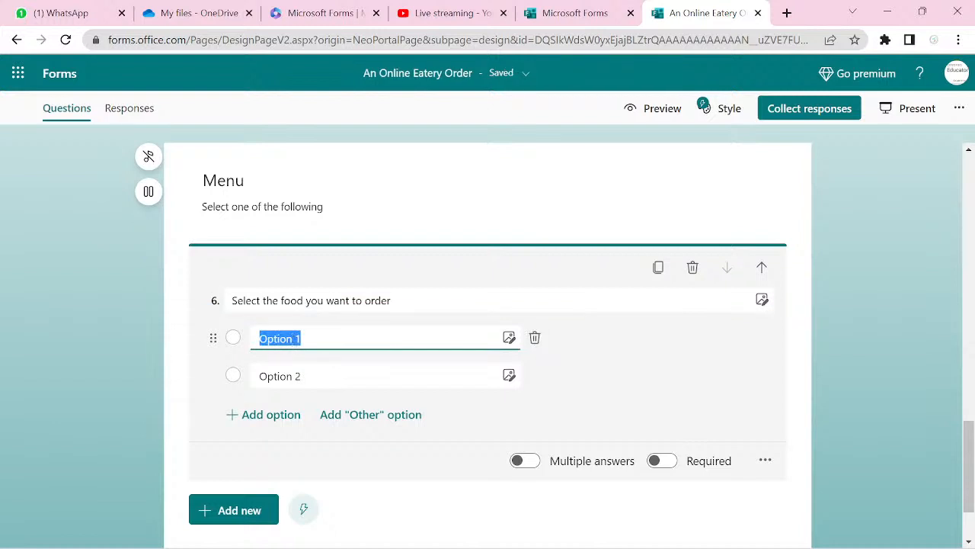
{"action": "type", "text": "R"}
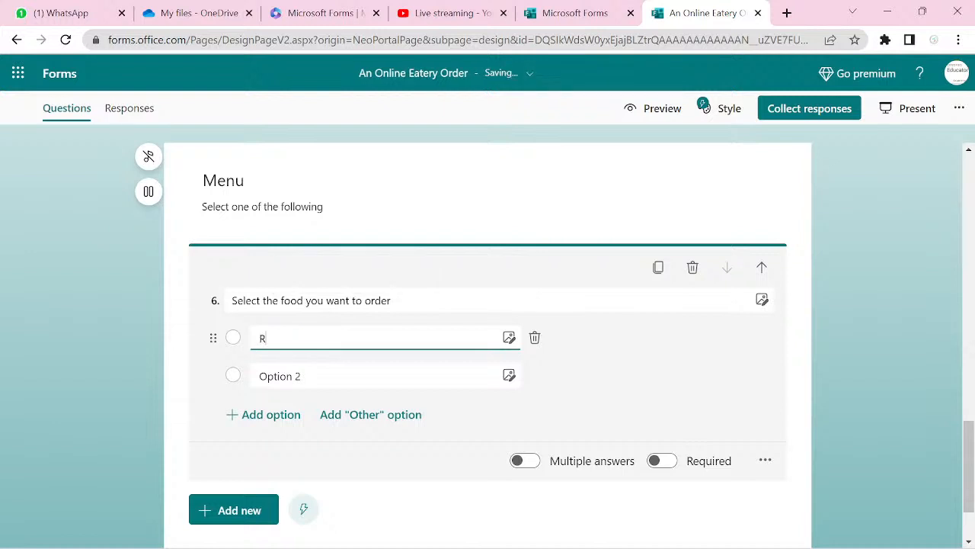
{"action": "type", "text": "ice"}
{"action": "left_click", "coordinate": [280, 376]}
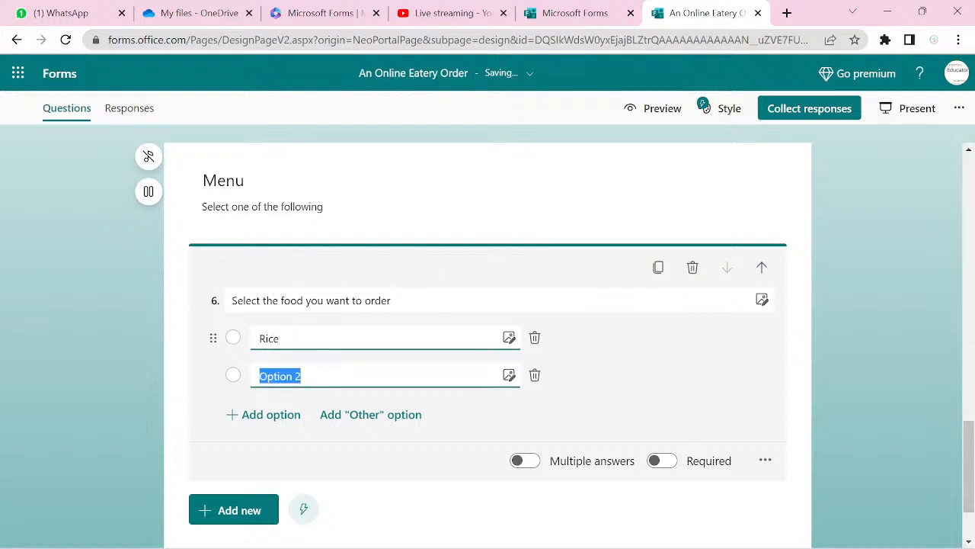
{"action": "type", "text": "Beans"}
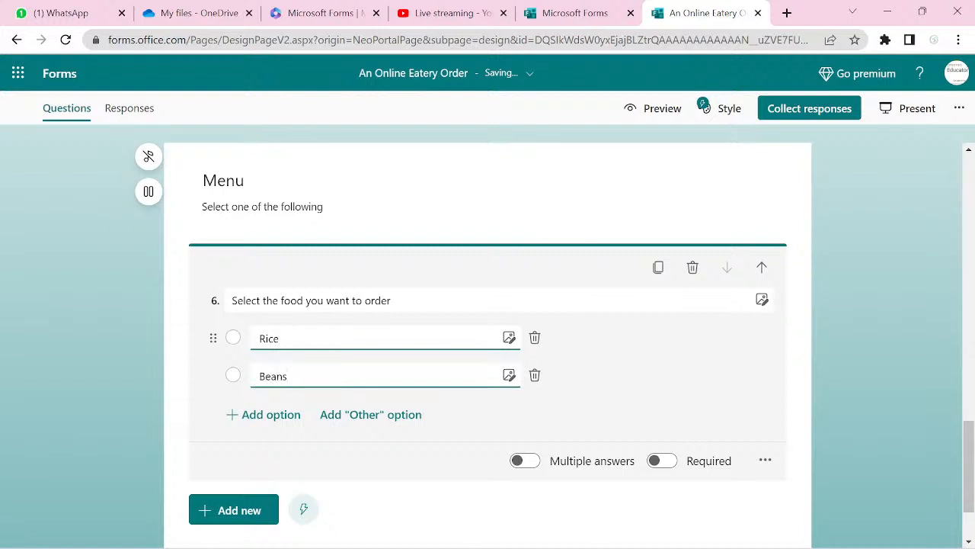
{"action": "key", "text": "Return"}
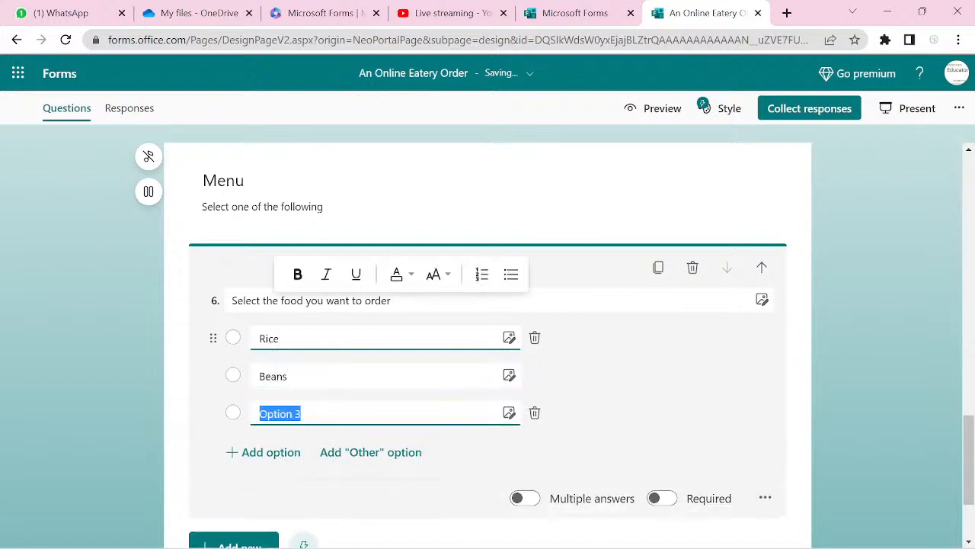
{"action": "type", "text": "Yam"}
{"action": "key", "text": "Return"}
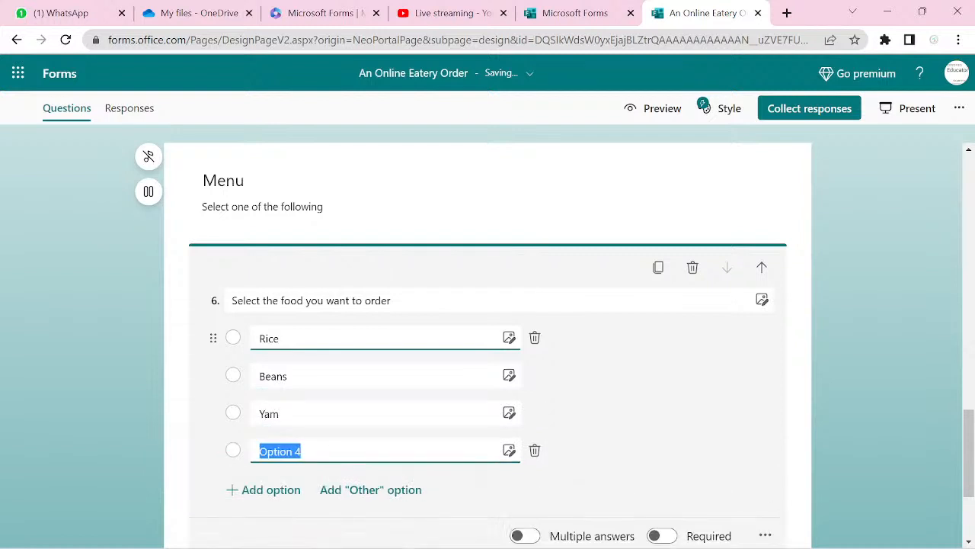
{"action": "type", "text": "Swallow"}
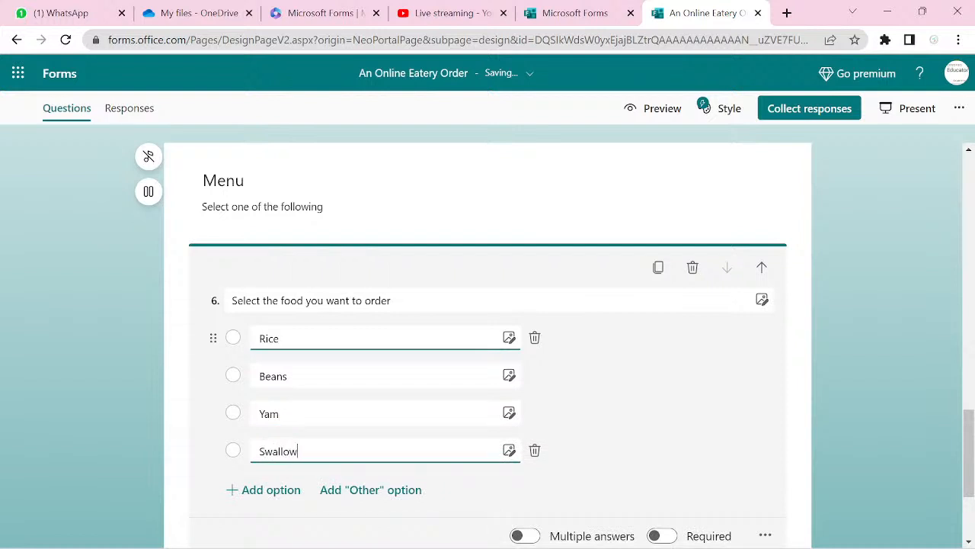
{"action": "key", "text": "Return"}
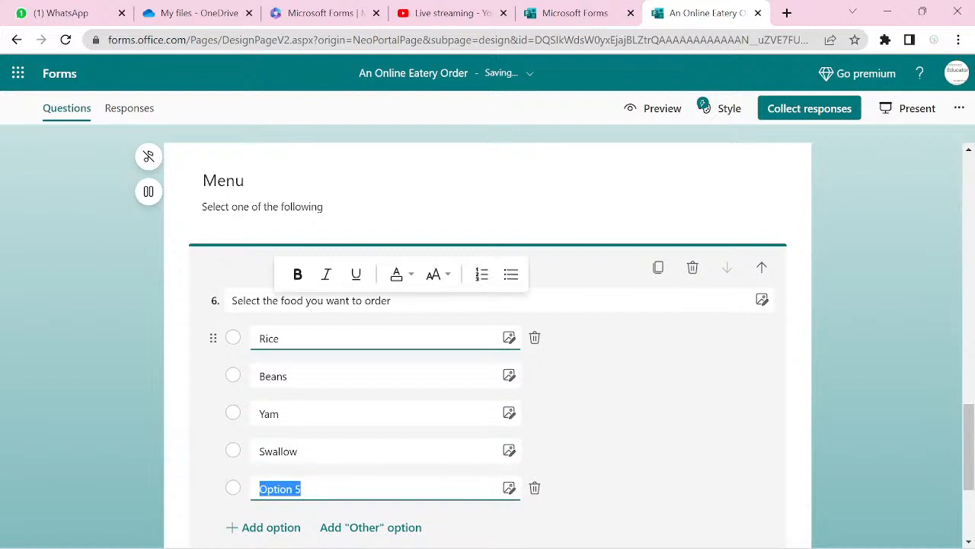
{"action": "type", "text": "Snacks"}
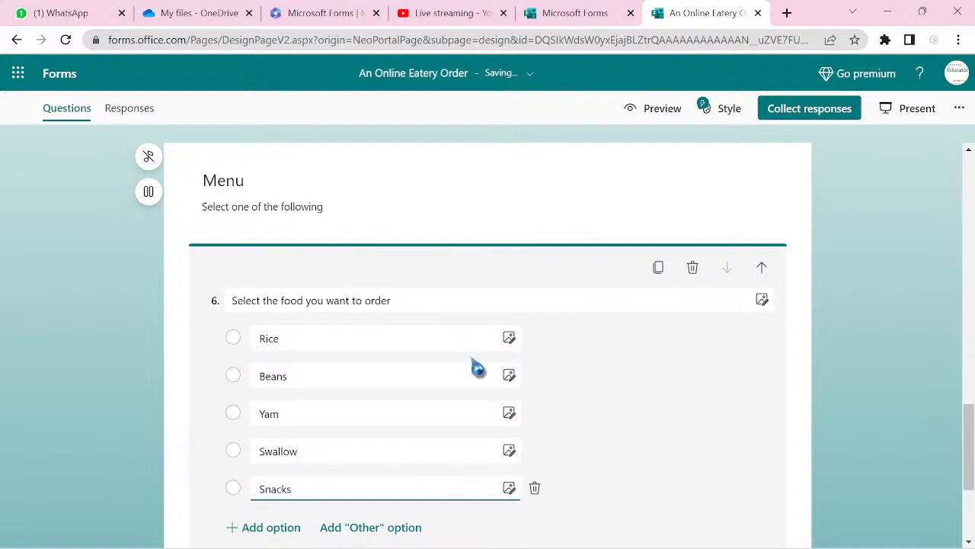
{"action": "scroll", "coordinate": [478, 369], "scroll_direction": "down", "scroll_amount": 1}
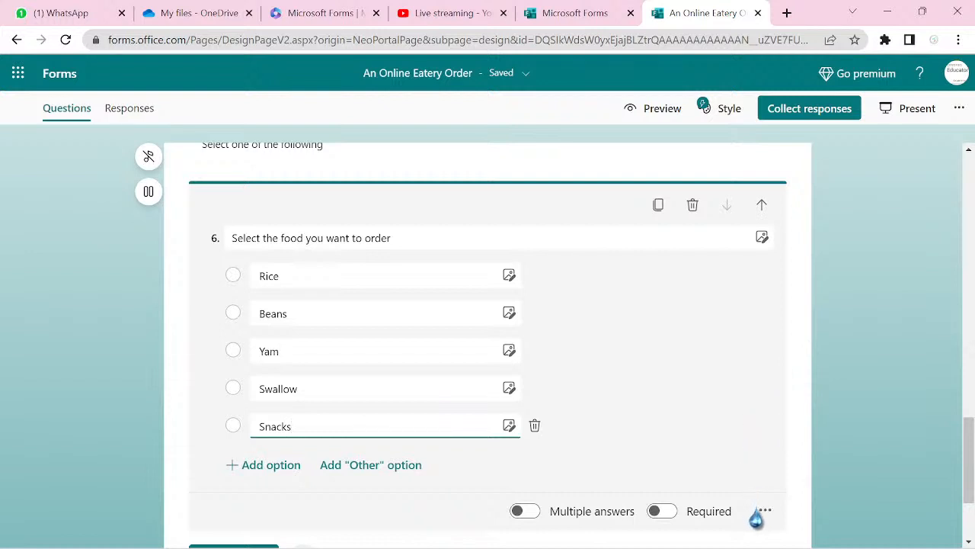
- Switch on Required for question 6, the food-order choice
{"action": "left_click", "coordinate": [663, 513]}
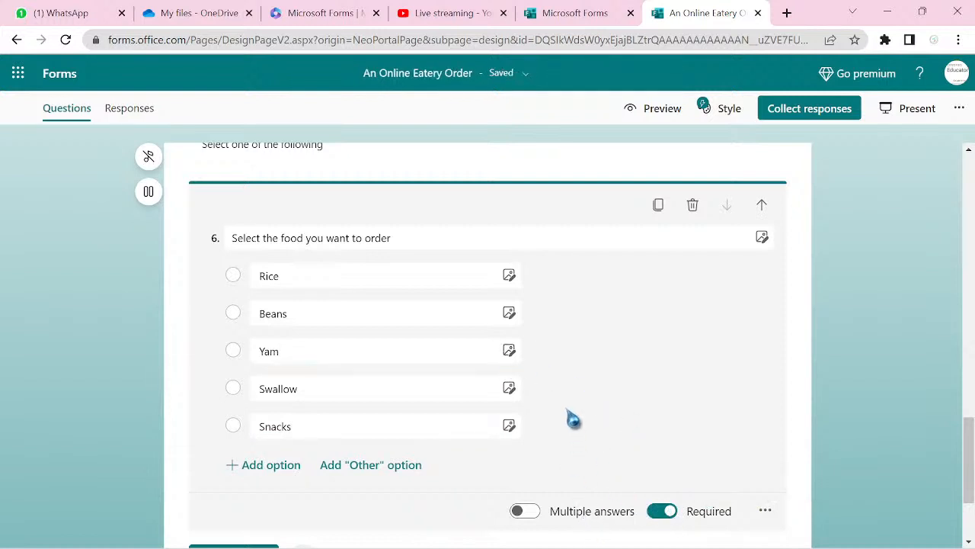
{"action": "left_click", "coordinate": [465, 281]}
{"action": "left_click", "coordinate": [322, 282]}
- Turn on branching for question 6 and review the Rice answer's Go to destinations without changing them
{"action": "left_click", "coordinate": [764, 513]}
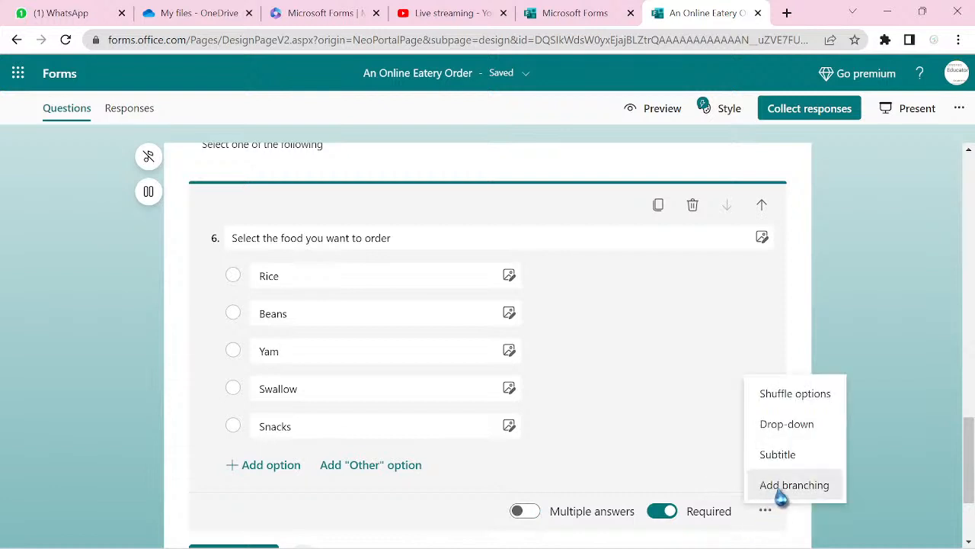
{"action": "left_click", "coordinate": [780, 490]}
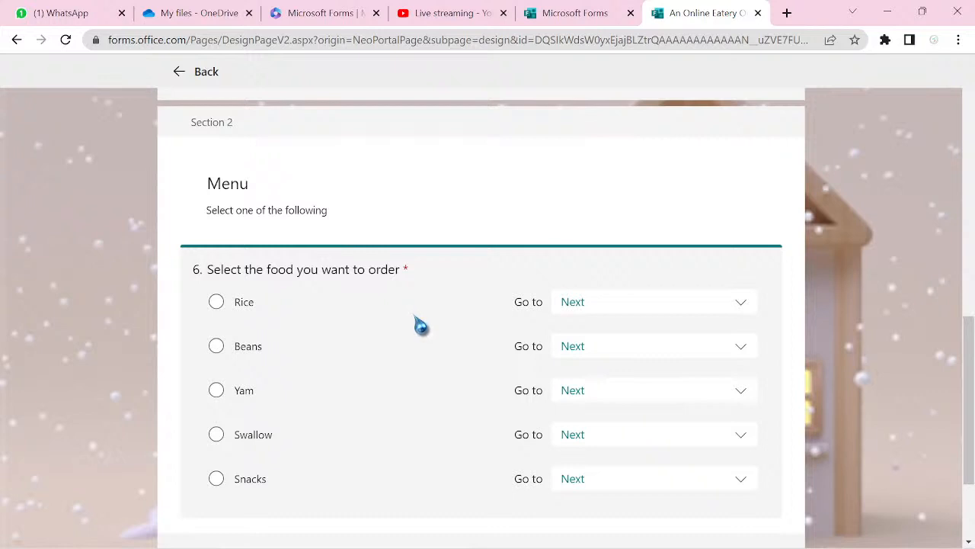
{"action": "scroll", "coordinate": [420, 326], "scroll_direction": "down", "scroll_amount": 2}
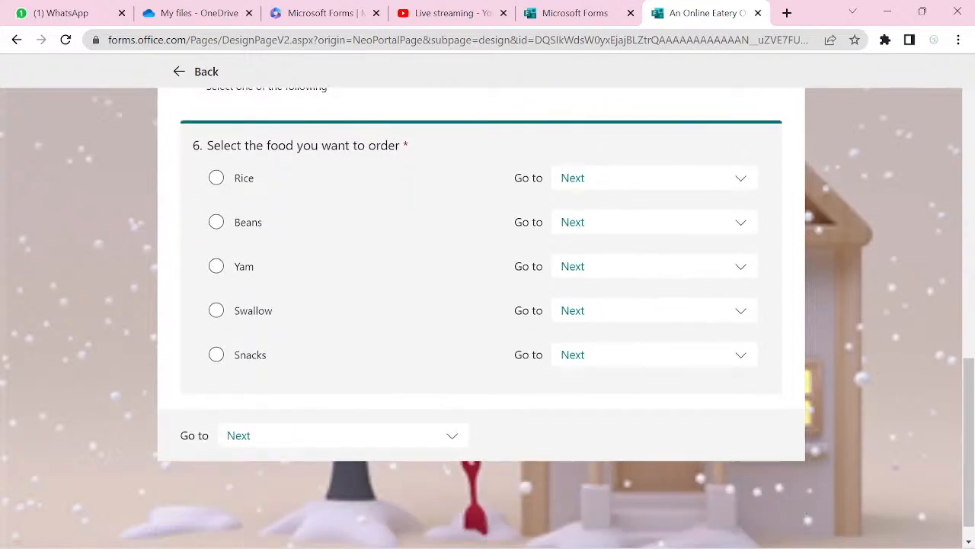
{"action": "scroll", "coordinate": [481, 304], "scroll_direction": "up", "scroll_amount": 1}
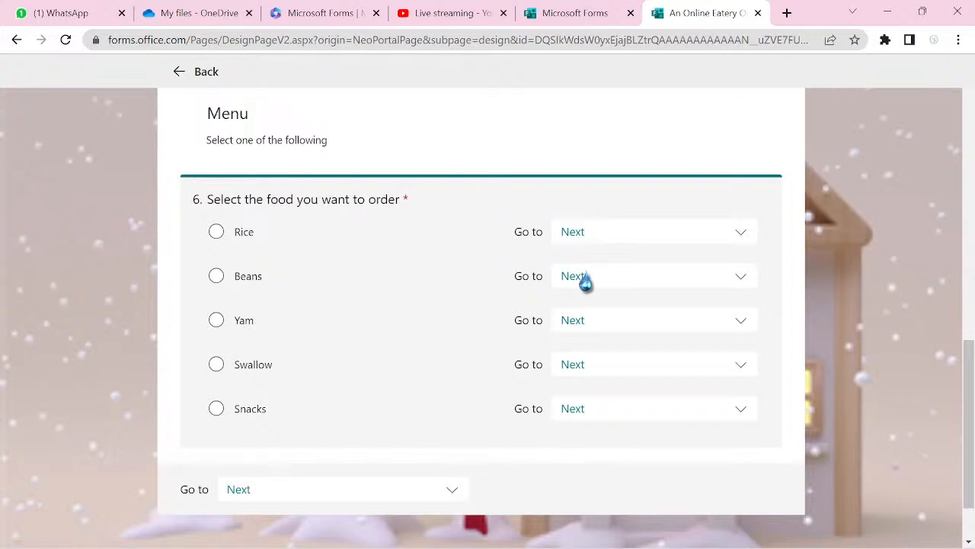
{"action": "left_click", "coordinate": [742, 236]}
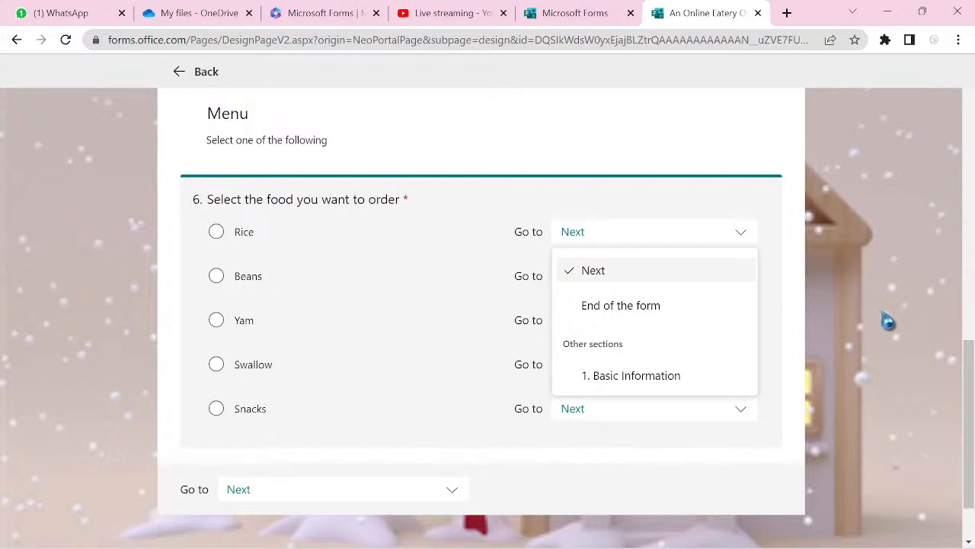
{"action": "left_click", "coordinate": [881, 322]}
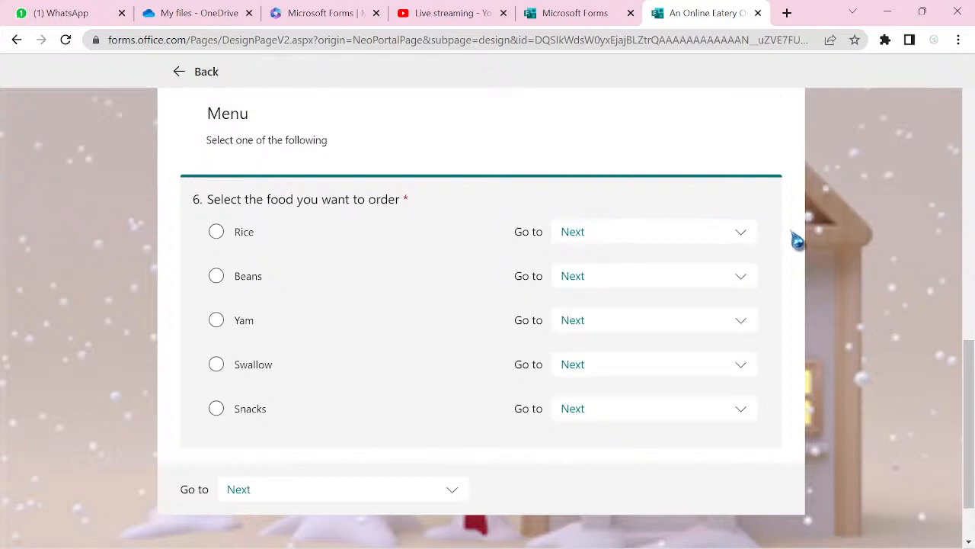
{"action": "scroll", "coordinate": [796, 240], "scroll_direction": "up", "scroll_amount": 1}
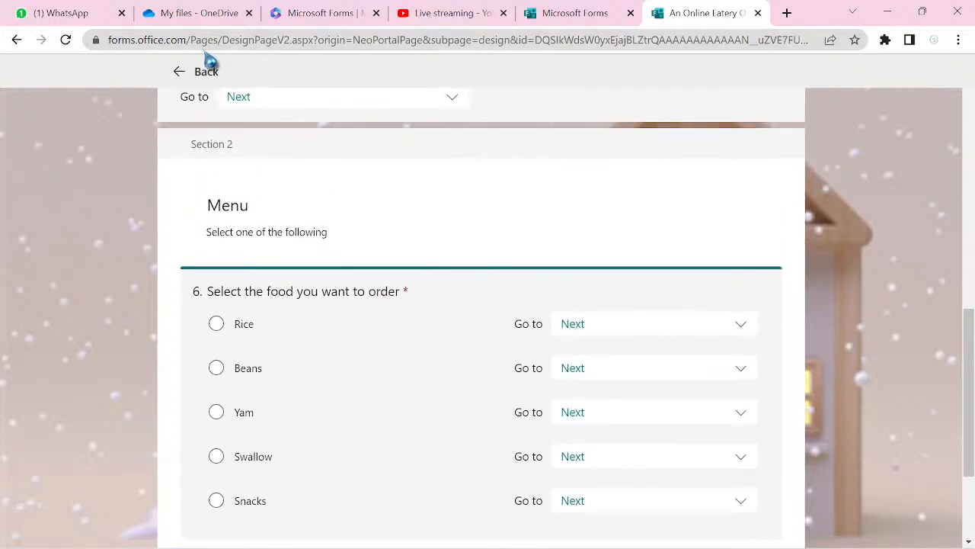
- Add a new Section 3 after the food question and title it 'Rice'
{"action": "left_click", "coordinate": [188, 73]}
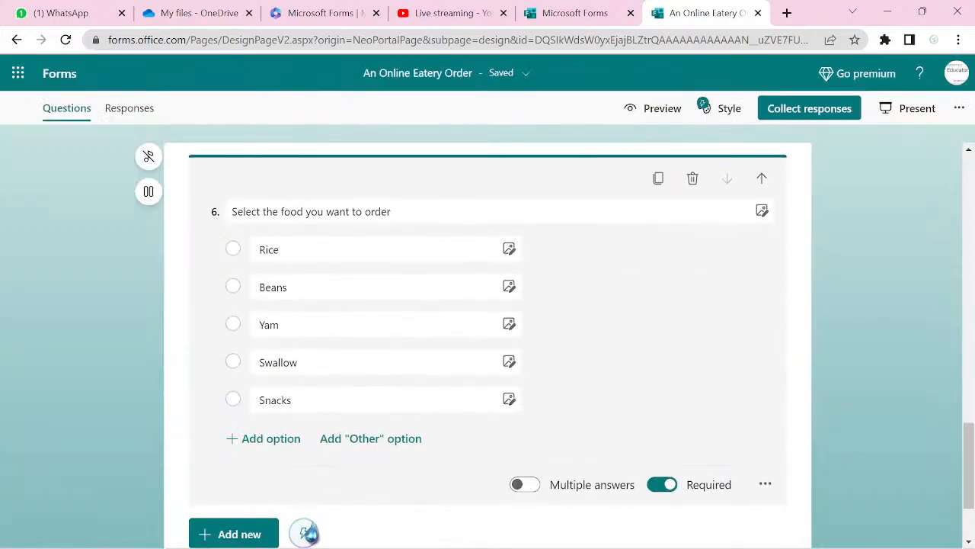
{"action": "left_click", "coordinate": [231, 538]}
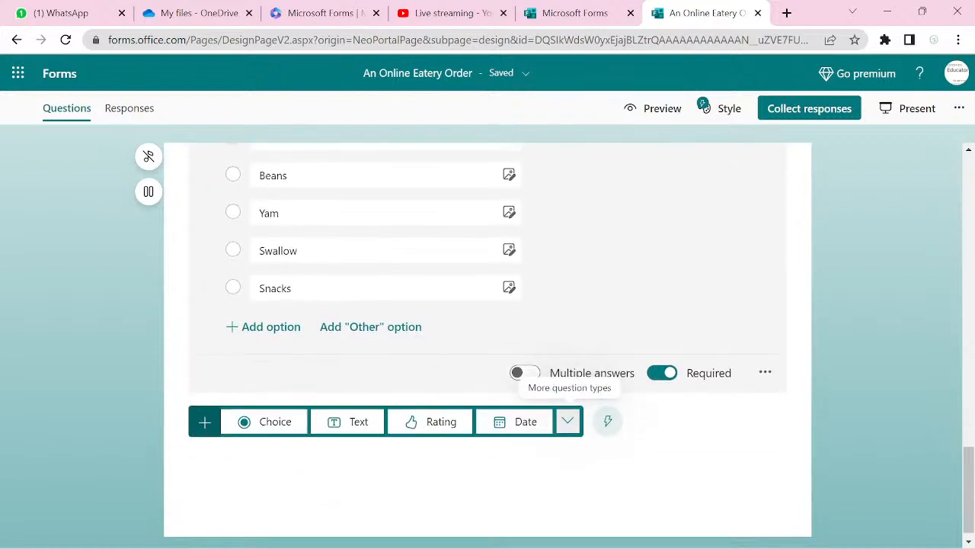
{"action": "left_click", "coordinate": [567, 425]}
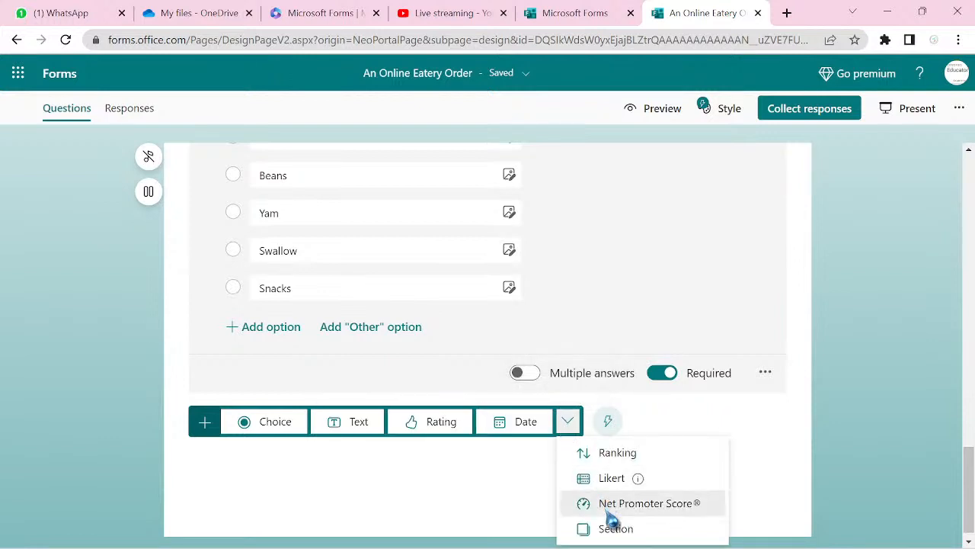
{"action": "left_click", "coordinate": [616, 528]}
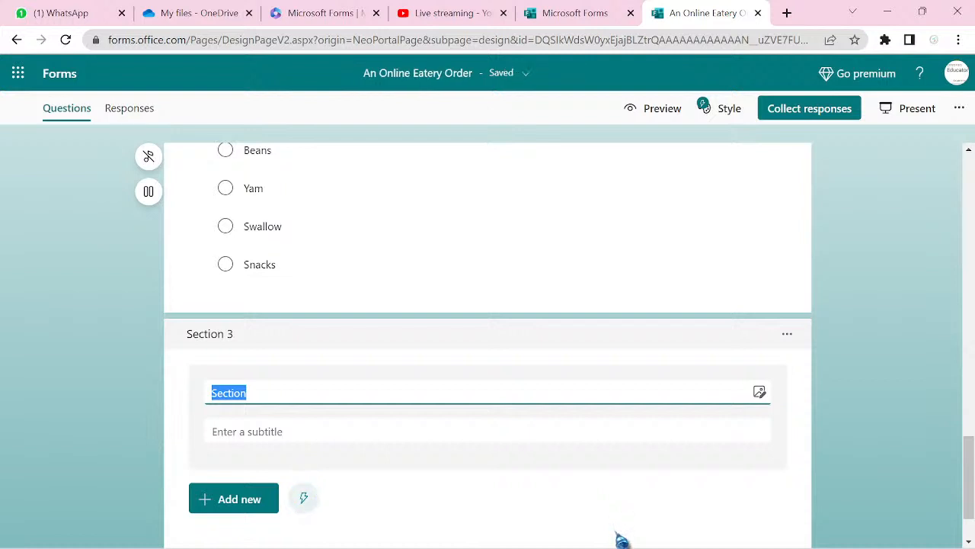
{"action": "type", "text": "Rice"}
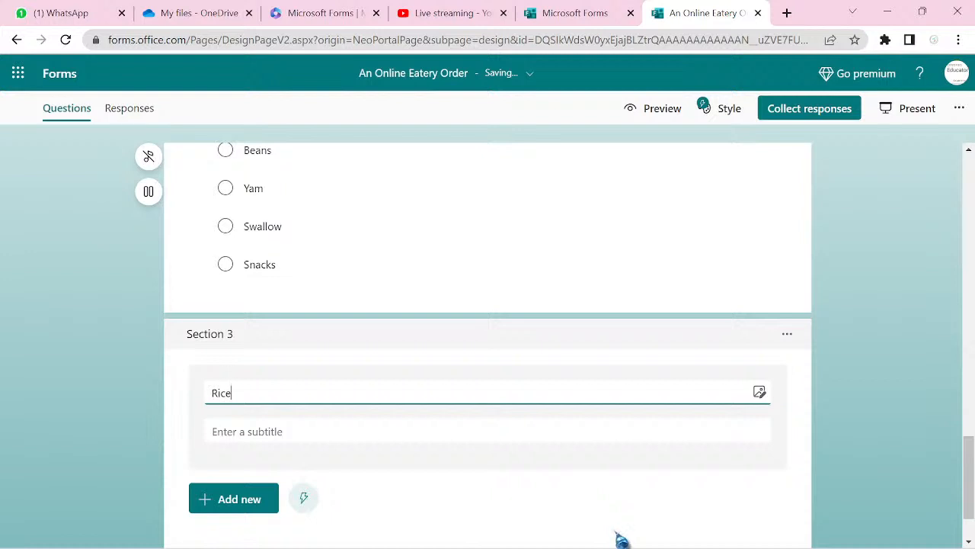
- Add Section 4 titled 'Beans', followed by another new untitled section
{"action": "left_click", "coordinate": [239, 500]}
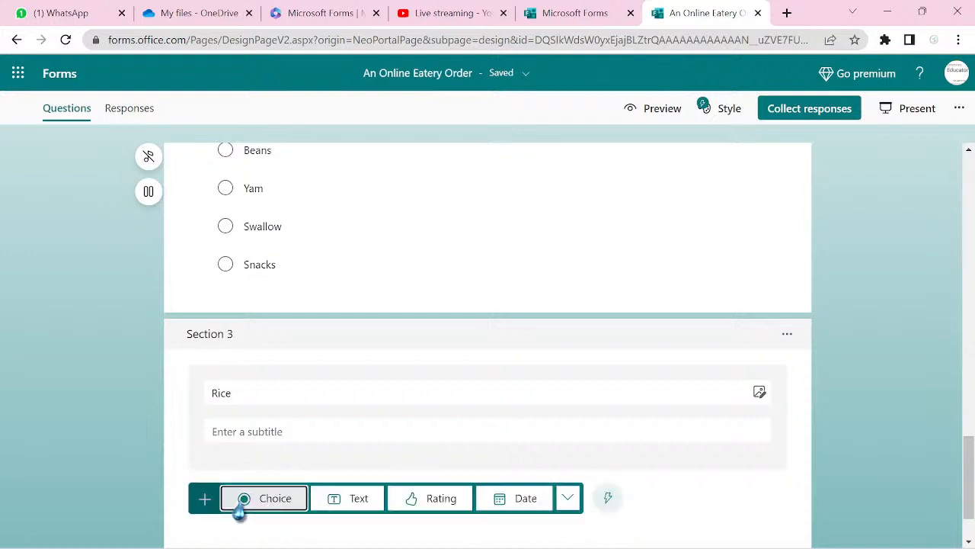
{"action": "left_click", "coordinate": [572, 499]}
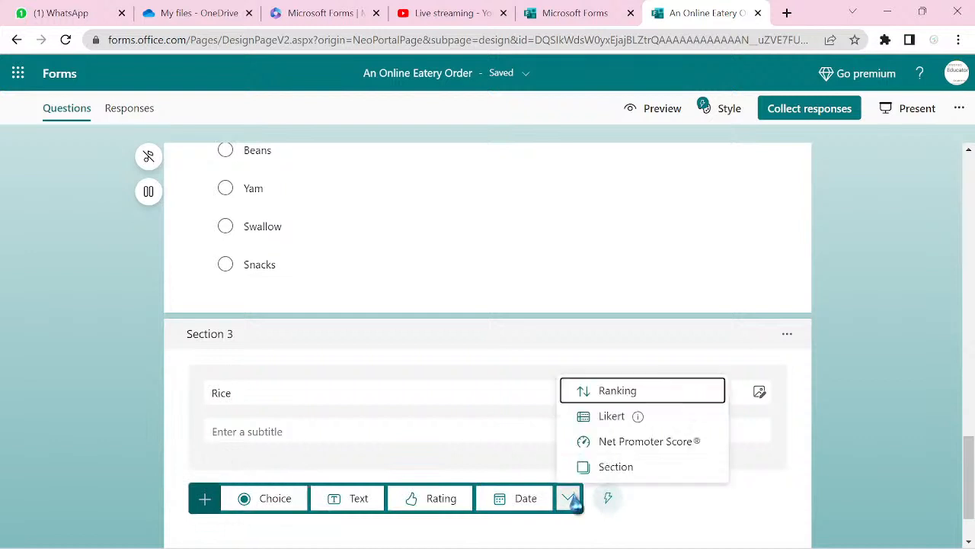
{"action": "left_click", "coordinate": [616, 467]}
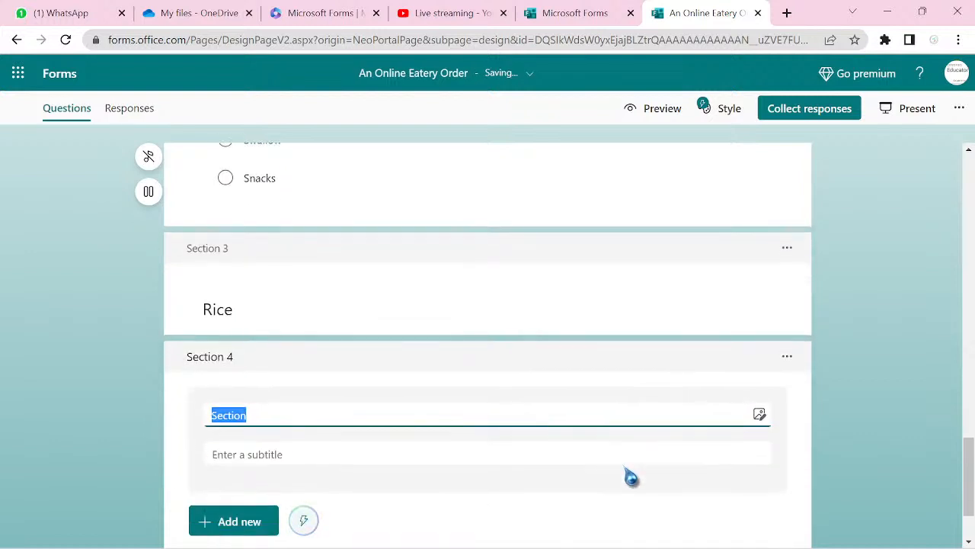
{"action": "type", "text": "Beans"}
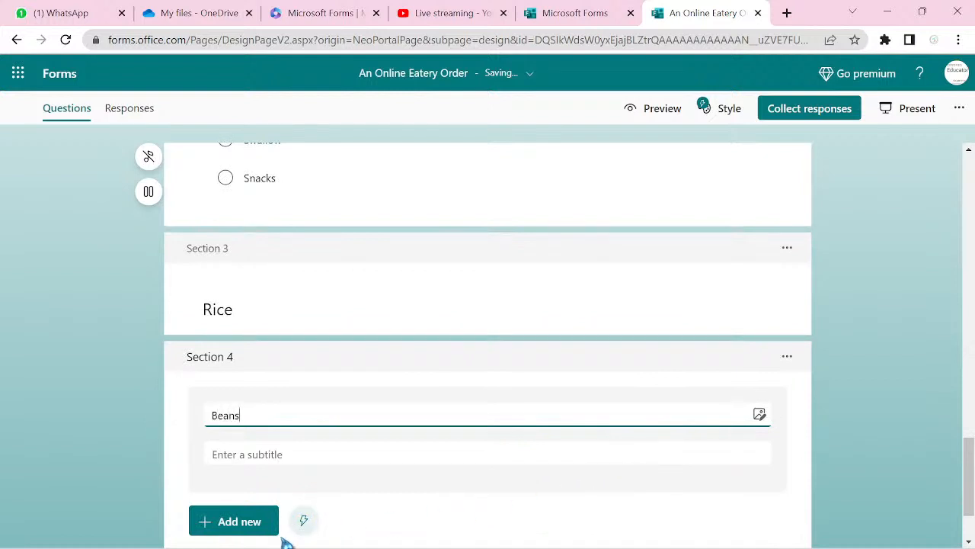
{"action": "left_click", "coordinate": [250, 529]}
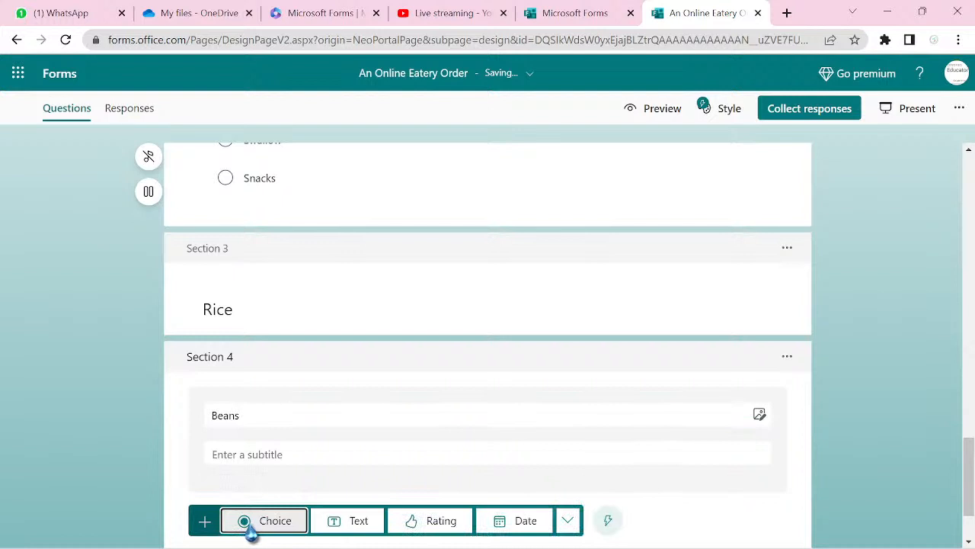
{"action": "left_click", "coordinate": [571, 526]}
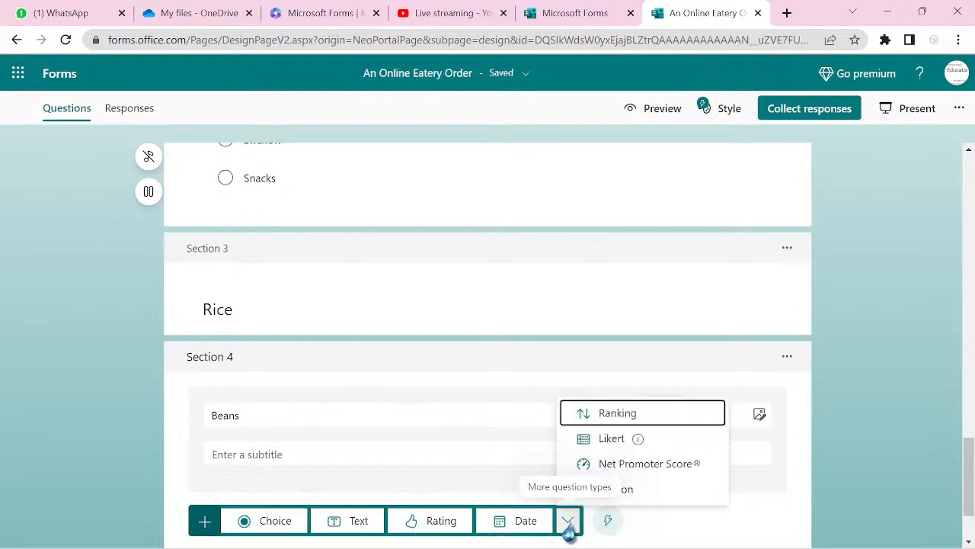
{"action": "left_click", "coordinate": [644, 503]}
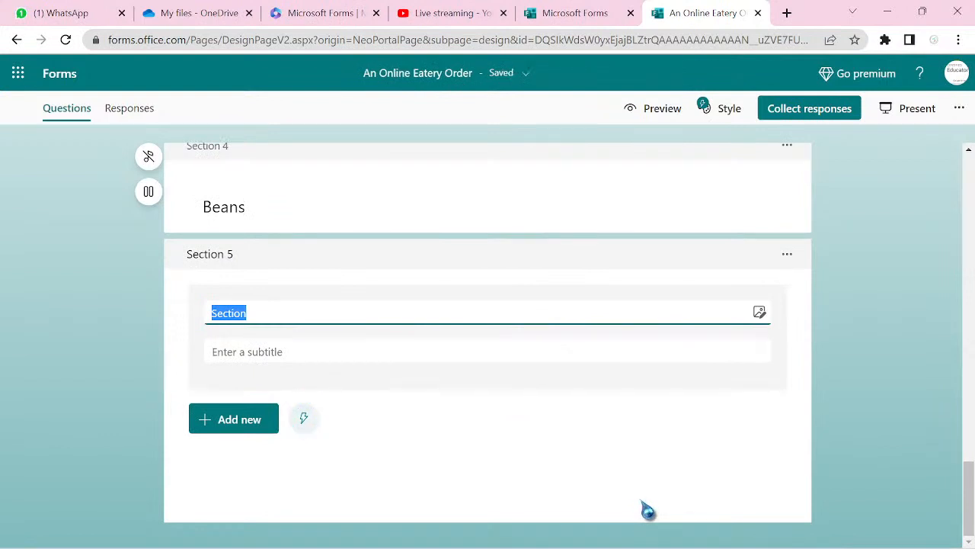
- Title Section 5 'Yam' and add Section 6 titled 'Swallow'
{"action": "type", "text": "Yam"}
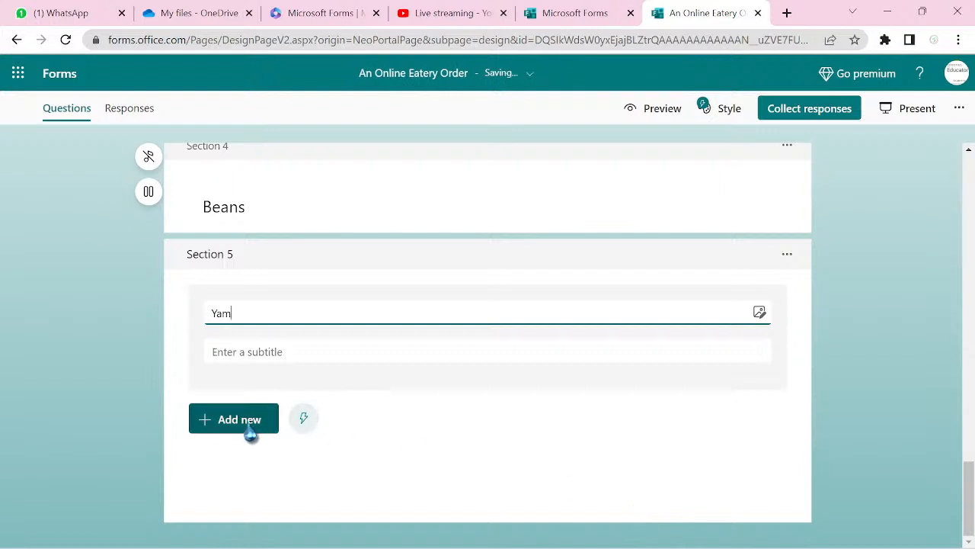
{"action": "left_click", "coordinate": [225, 419]}
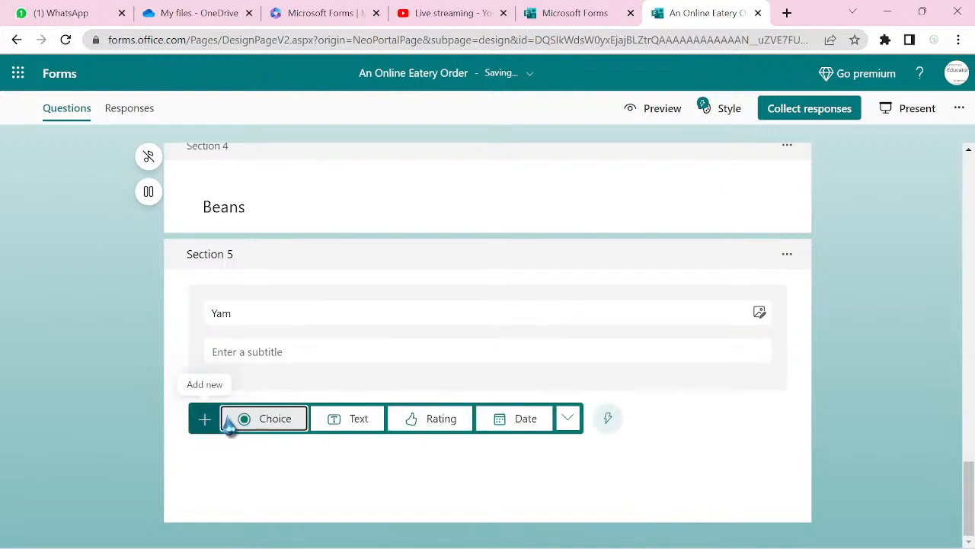
{"action": "left_click", "coordinate": [568, 419]}
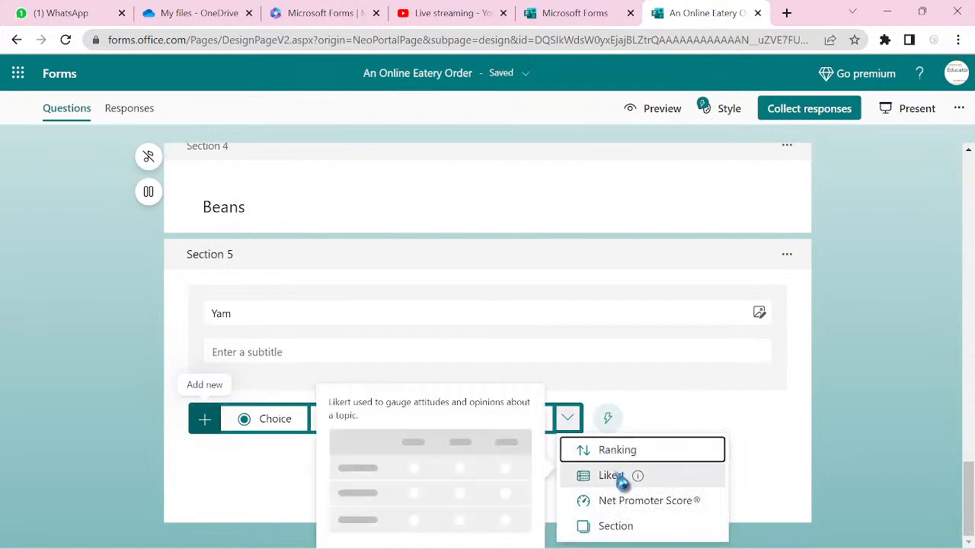
{"action": "left_click", "coordinate": [617, 525]}
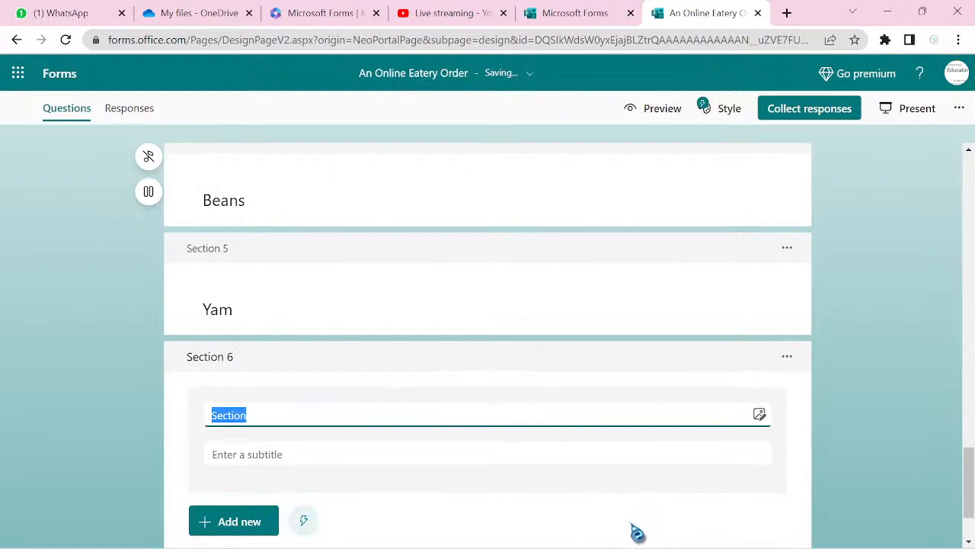
{"action": "type", "text": "Swallow"}
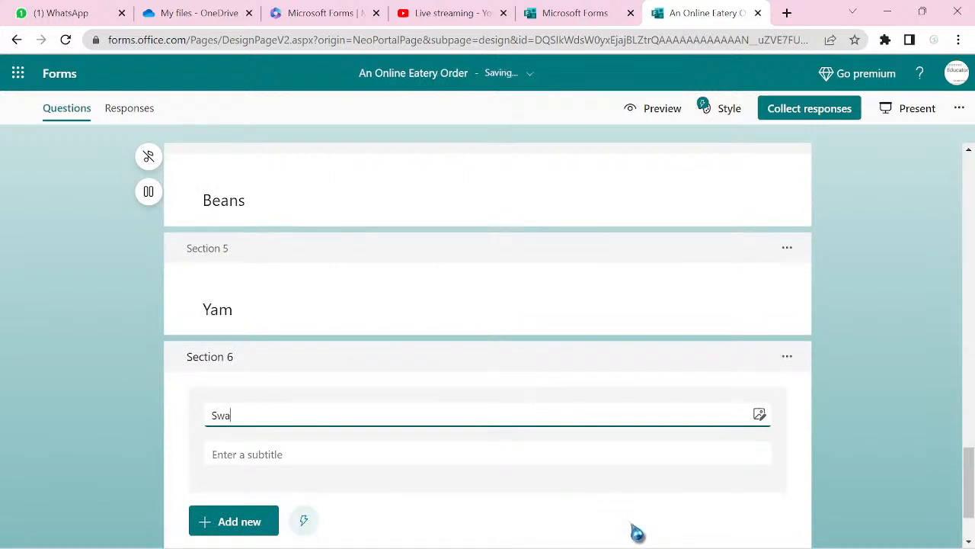
- Add Section 7 titled 'Snacks' and Section 8 titled 'Agreement'
{"action": "left_click", "coordinate": [217, 532]}
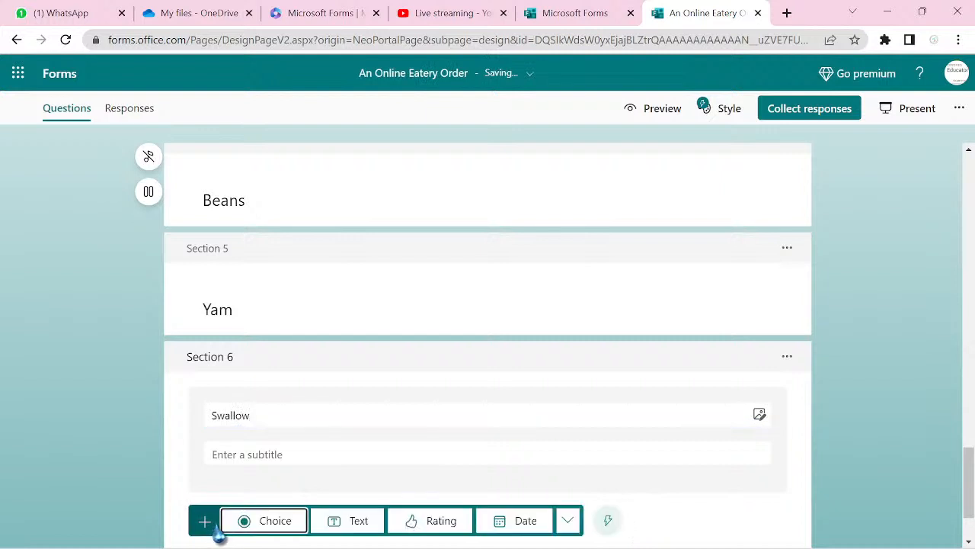
{"action": "left_click", "coordinate": [568, 521]}
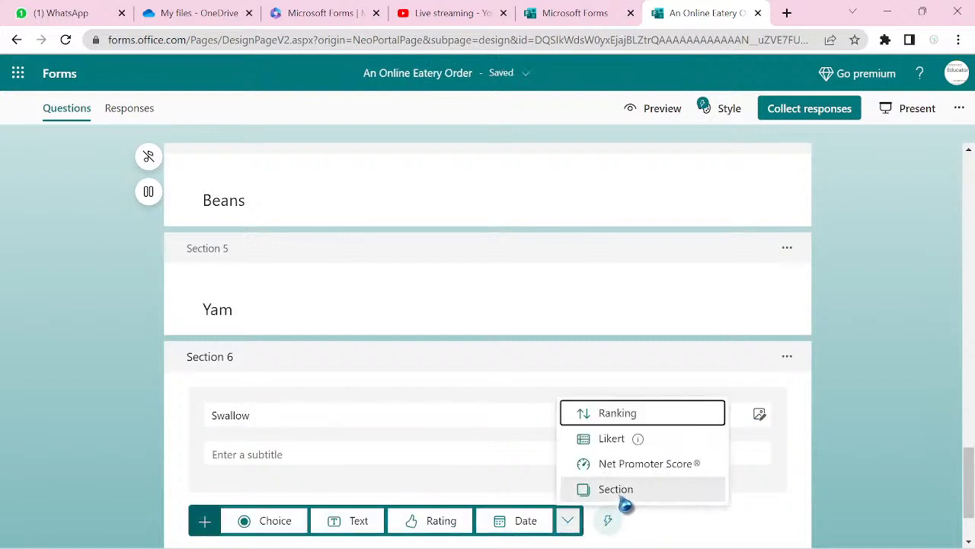
{"action": "left_click", "coordinate": [621, 489]}
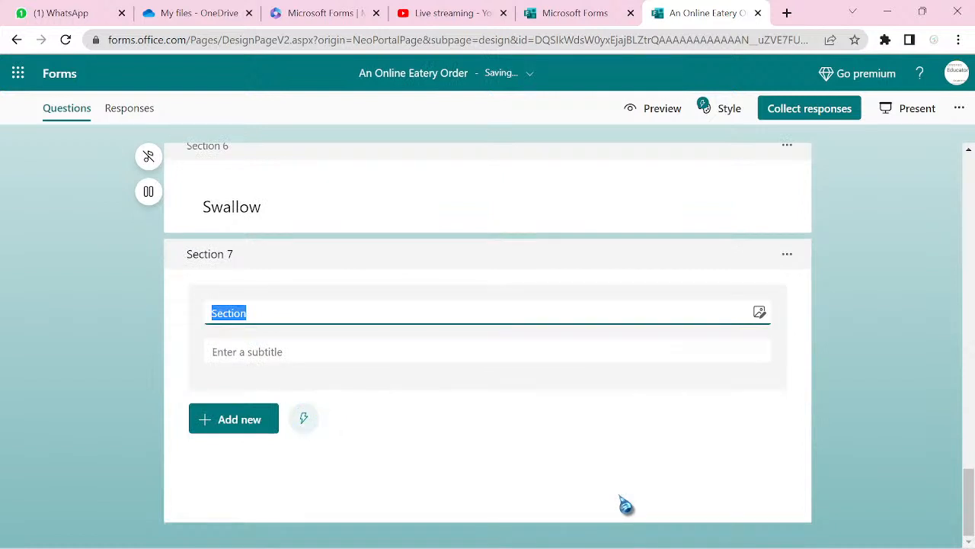
{"action": "type", "text": "Snacks"}
{"action": "left_click", "coordinate": [236, 420]}
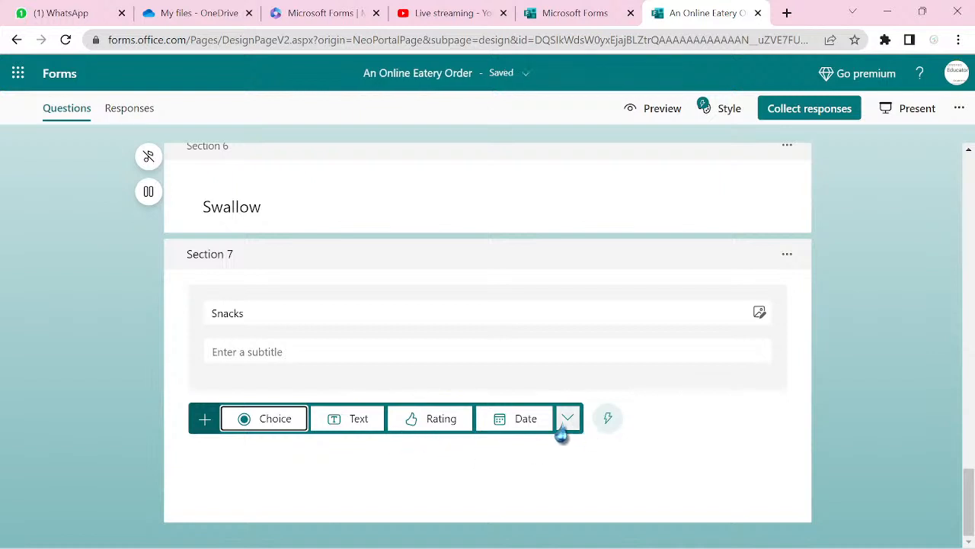
{"action": "left_click", "coordinate": [569, 423]}
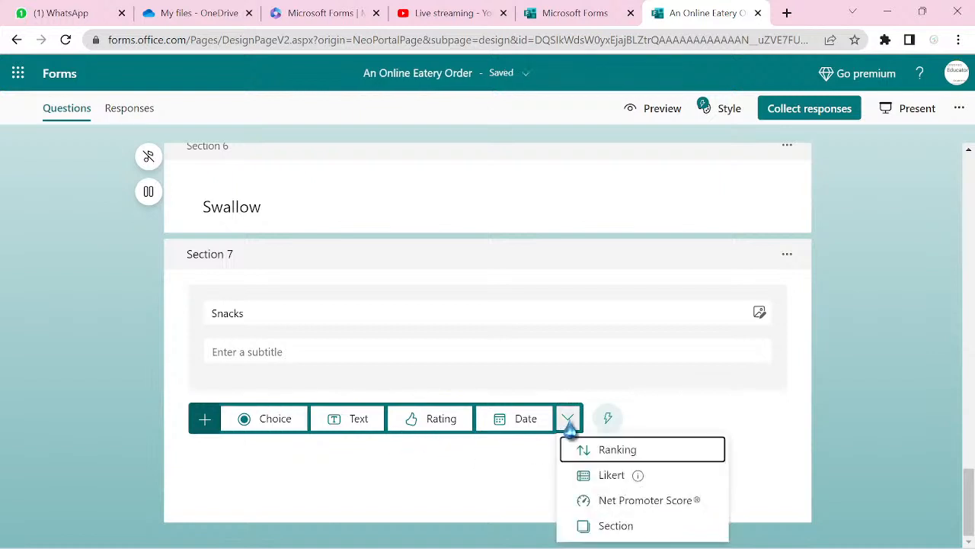
{"action": "left_click", "coordinate": [609, 527]}
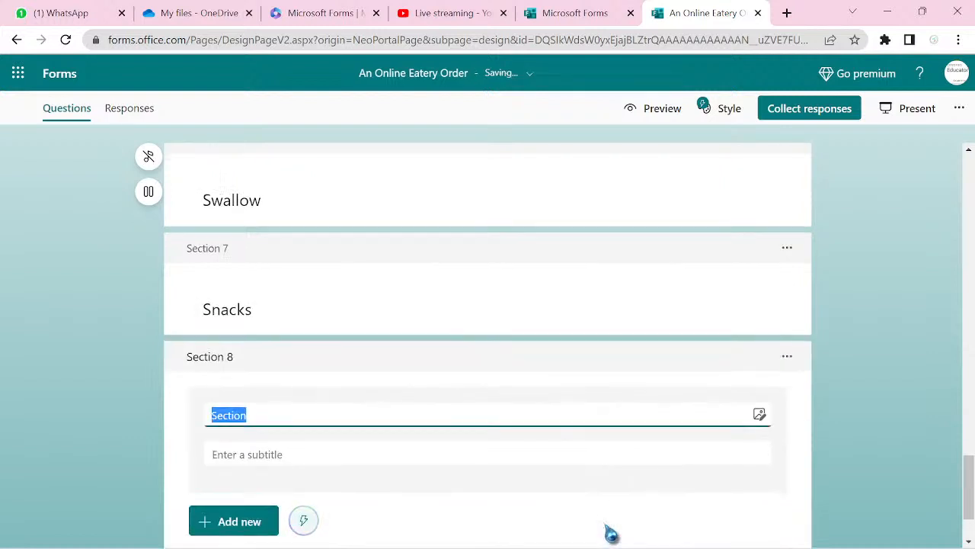
{"action": "type", "text": "Agreement"}
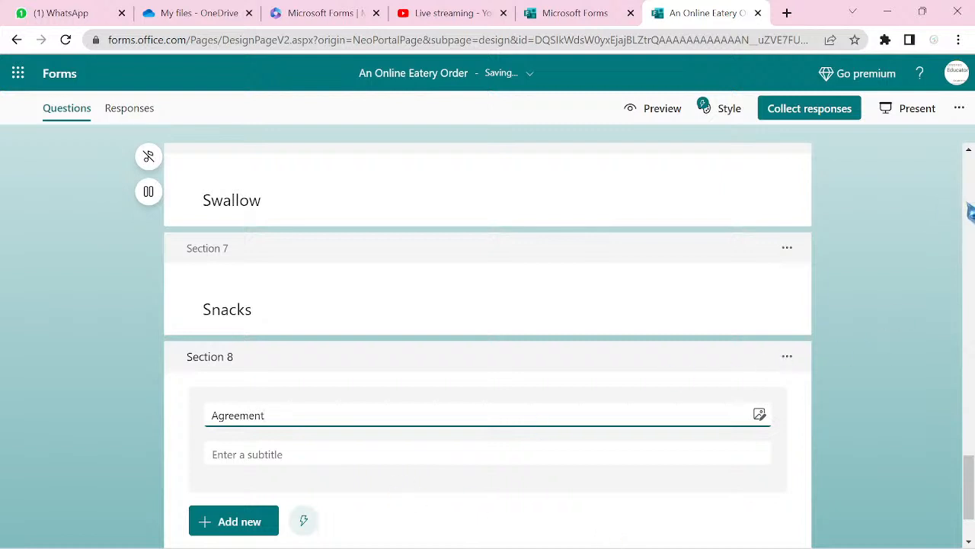
{"action": "scroll", "coordinate": [970, 212], "scroll_direction": "up", "scroll_amount": 10}
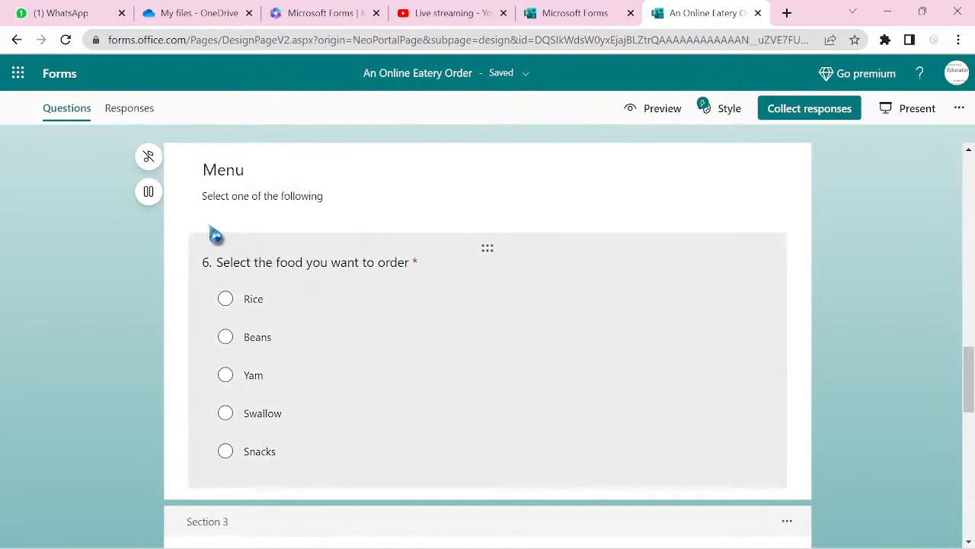
- Branch question 6's Rice, Beans and Yam answers to sections 3, 4 and 5
{"action": "left_click", "coordinate": [478, 329]}
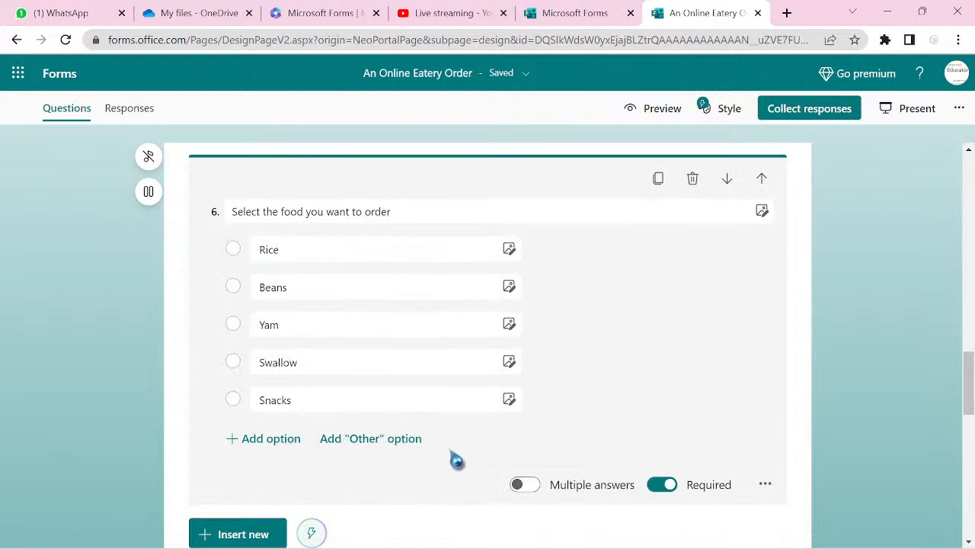
{"action": "left_click", "coordinate": [765, 484]}
{"action": "left_click", "coordinate": [785, 459]}
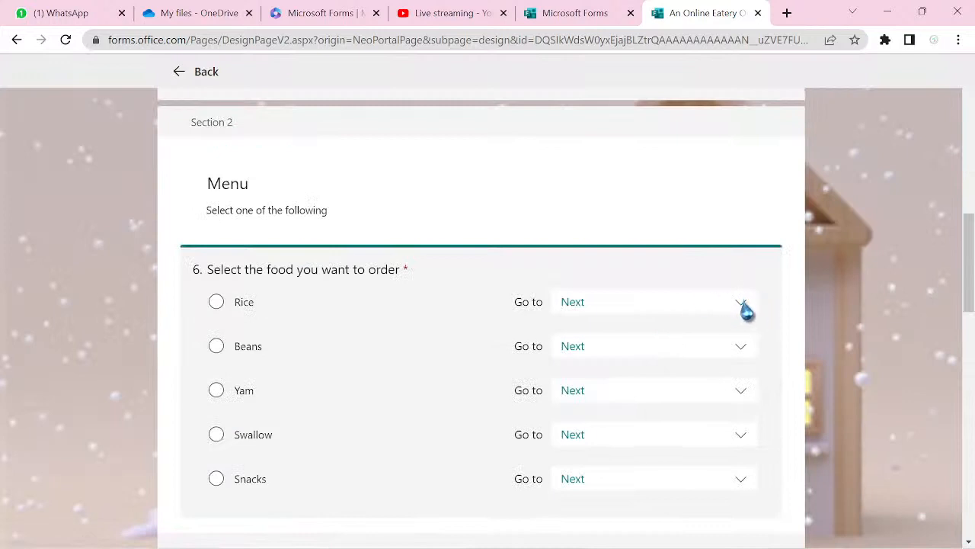
{"action": "left_click", "coordinate": [741, 305]}
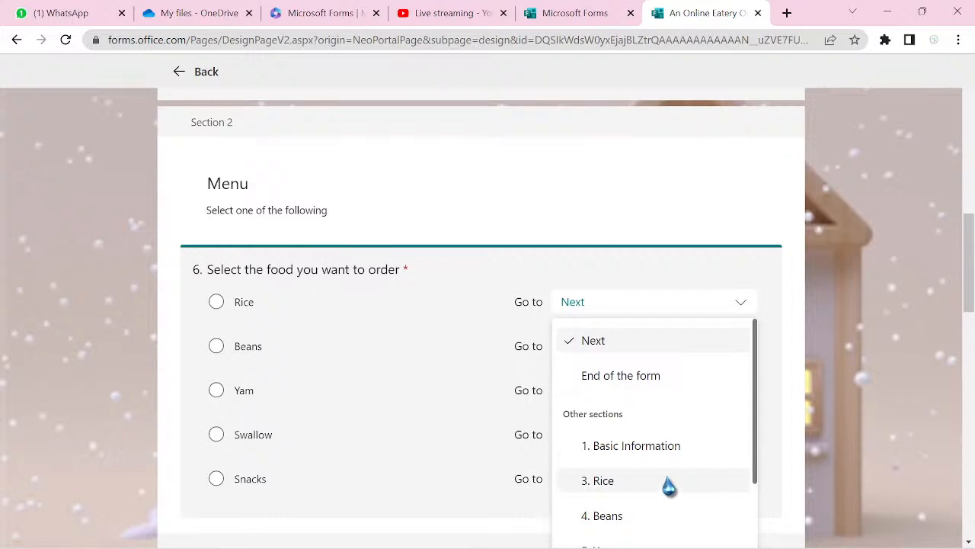
{"action": "left_click", "coordinate": [609, 480]}
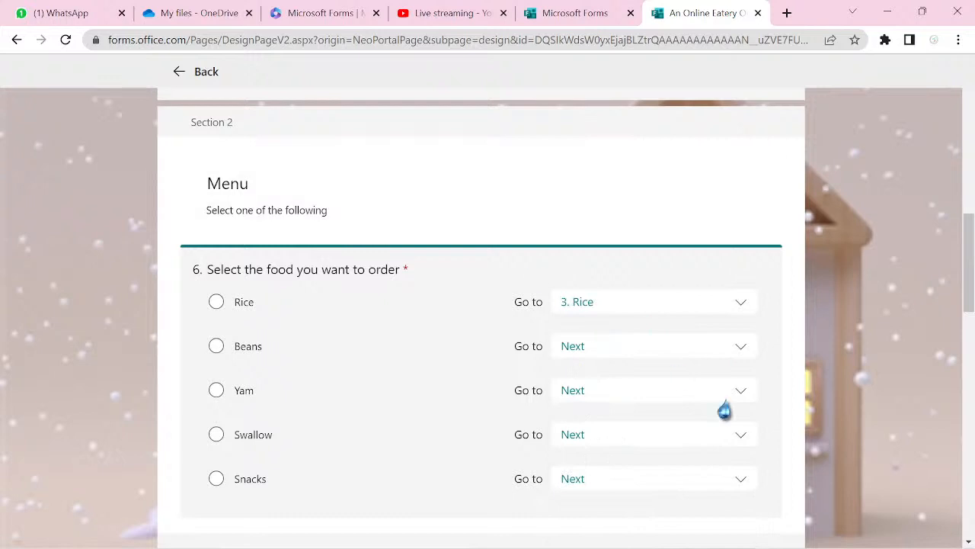
{"action": "left_click", "coordinate": [738, 349]}
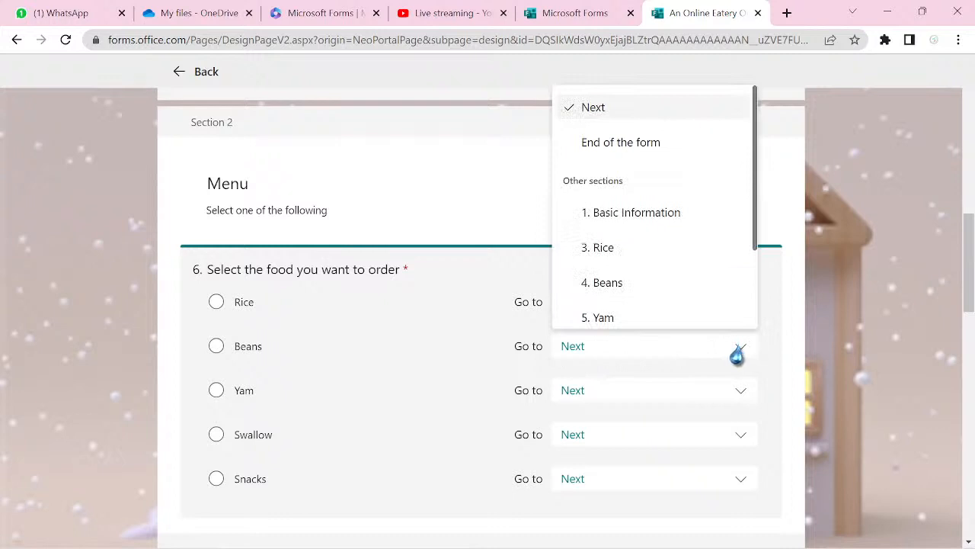
{"action": "left_click", "coordinate": [664, 288]}
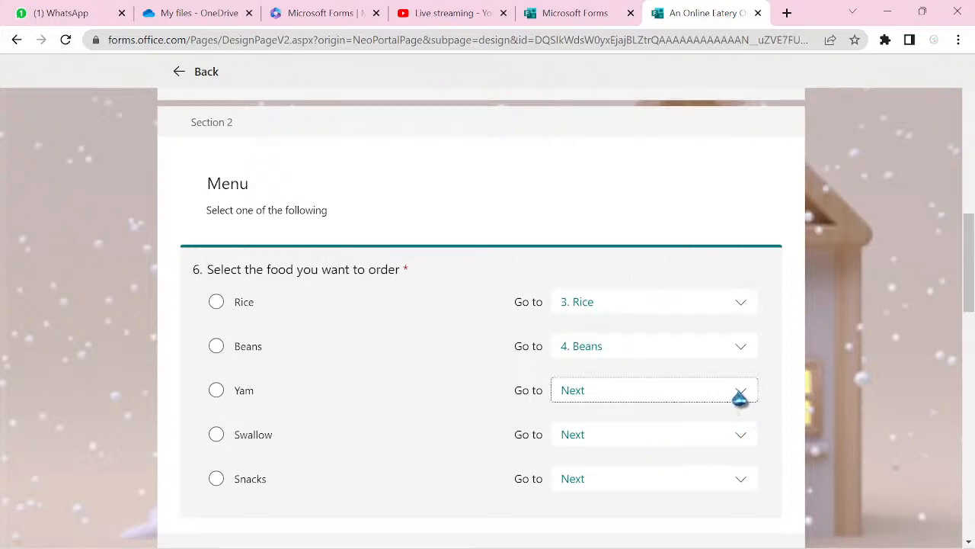
{"action": "left_click", "coordinate": [740, 397]}
{"action": "left_click", "coordinate": [602, 362]}
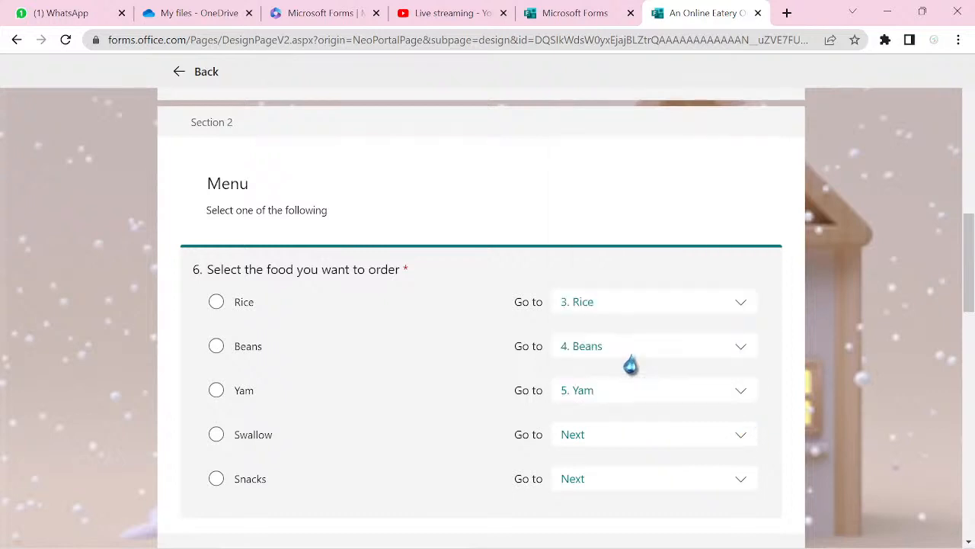
- Branch Swallow to section 6 and Snacks to section 7, then return to the editor
{"action": "left_click", "coordinate": [737, 441]}
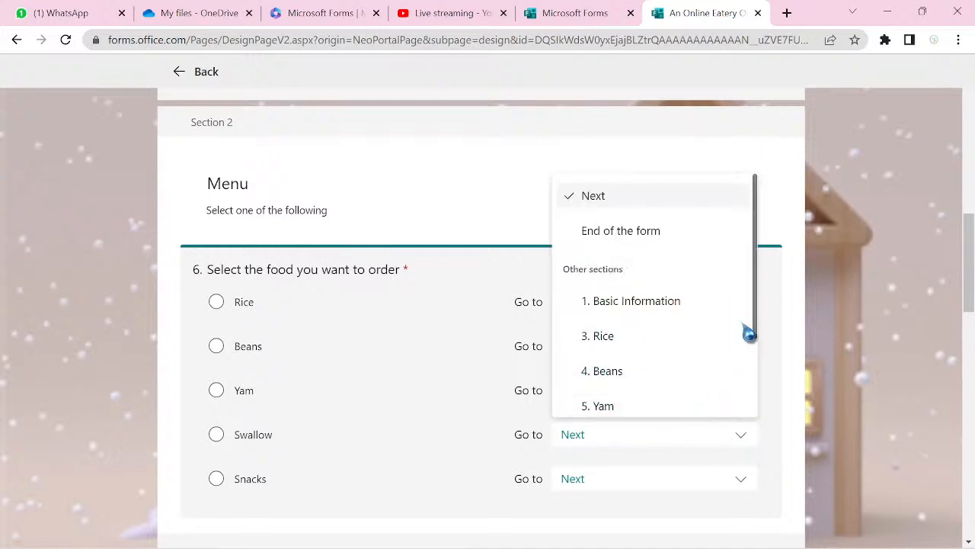
{"action": "left_click_drag", "start_coordinate": [760, 330], "coordinate": [755, 420]}
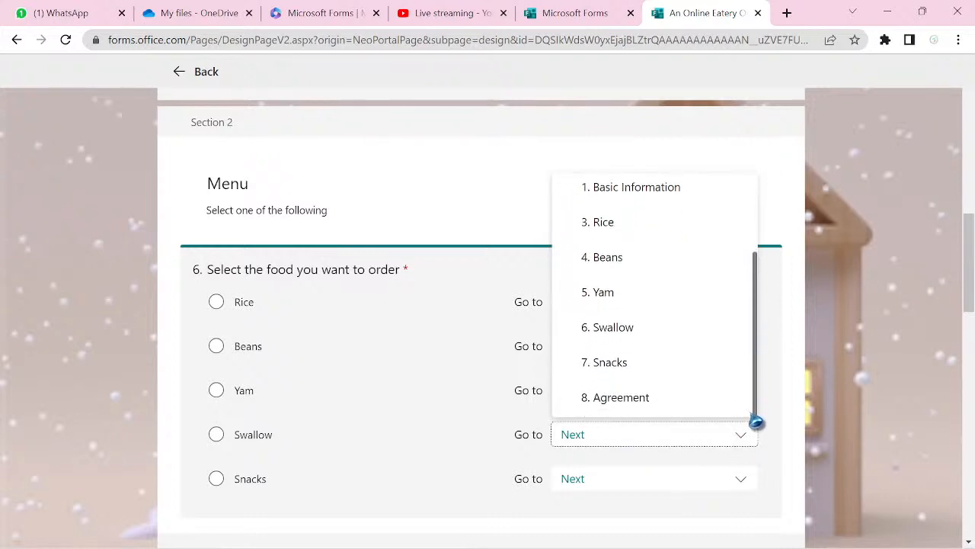
{"action": "left_click", "coordinate": [631, 336]}
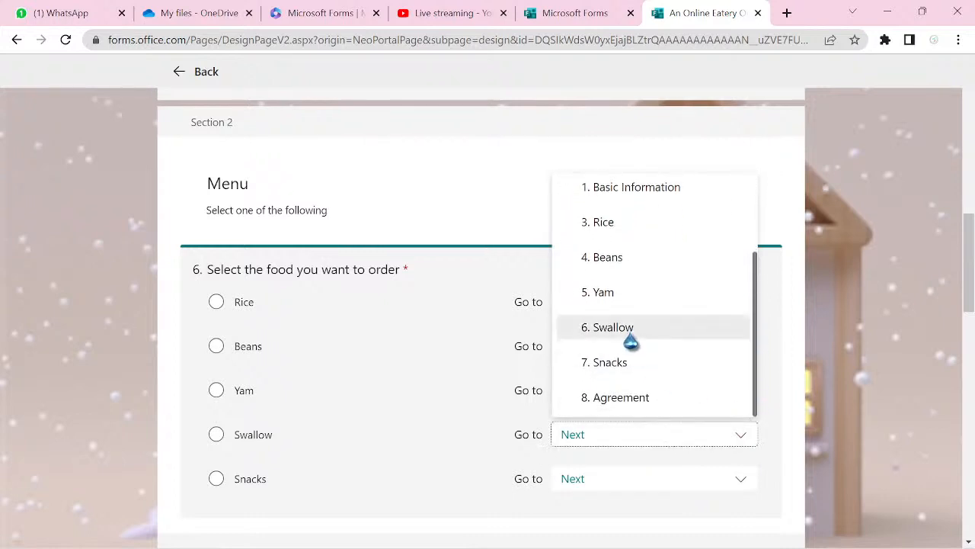
{"action": "left_click", "coordinate": [739, 482]}
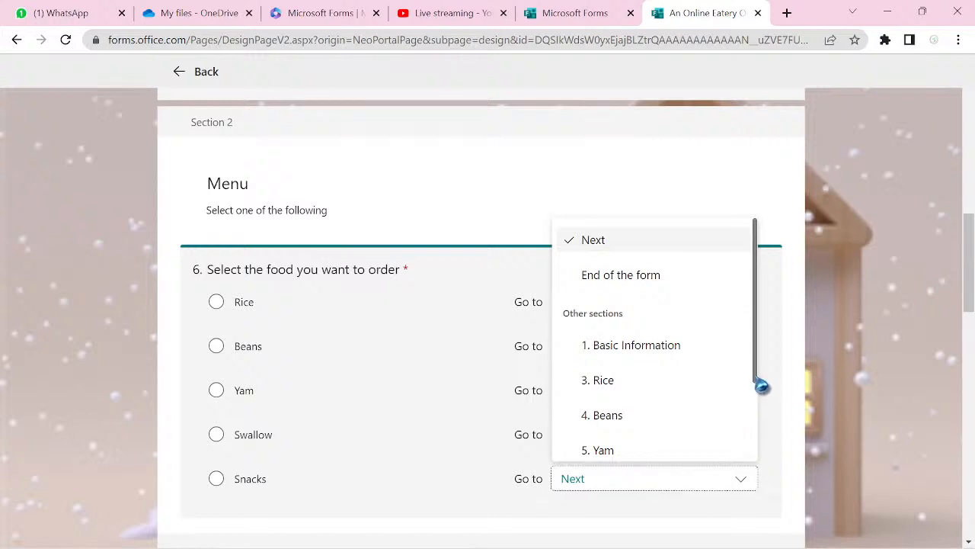
{"action": "left_click_drag", "start_coordinate": [762, 386], "coordinate": [762, 477]}
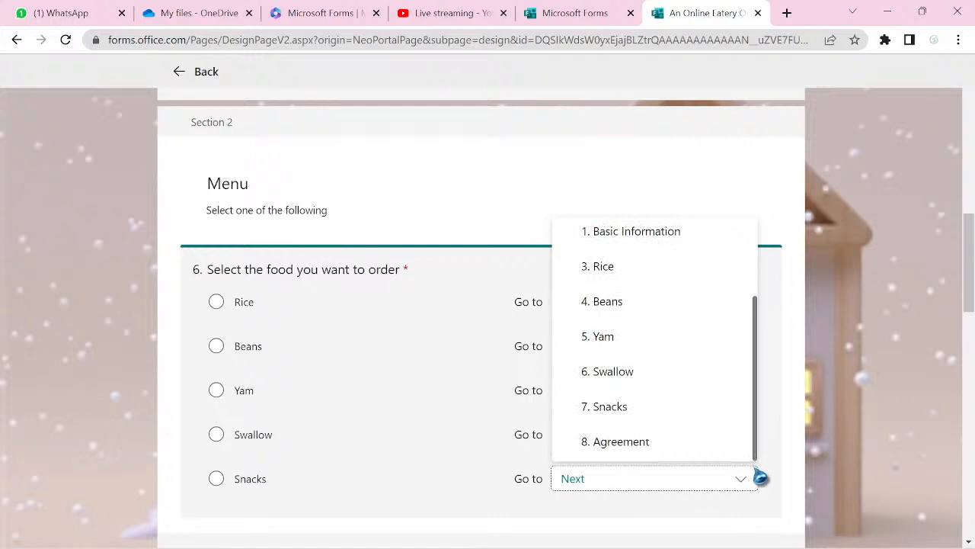
{"action": "left_click", "coordinate": [637, 419]}
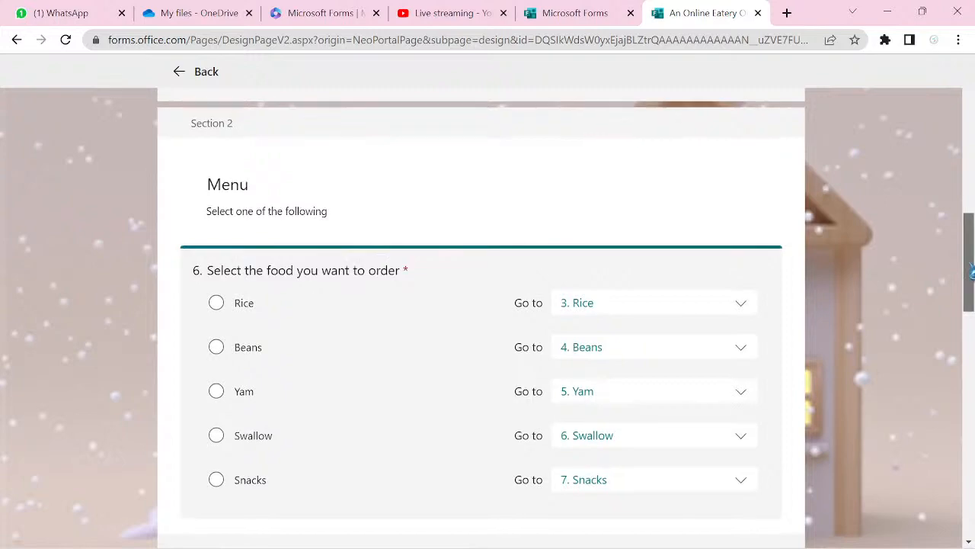
{"action": "left_click_drag", "start_coordinate": [971, 272], "coordinate": [964, 91]}
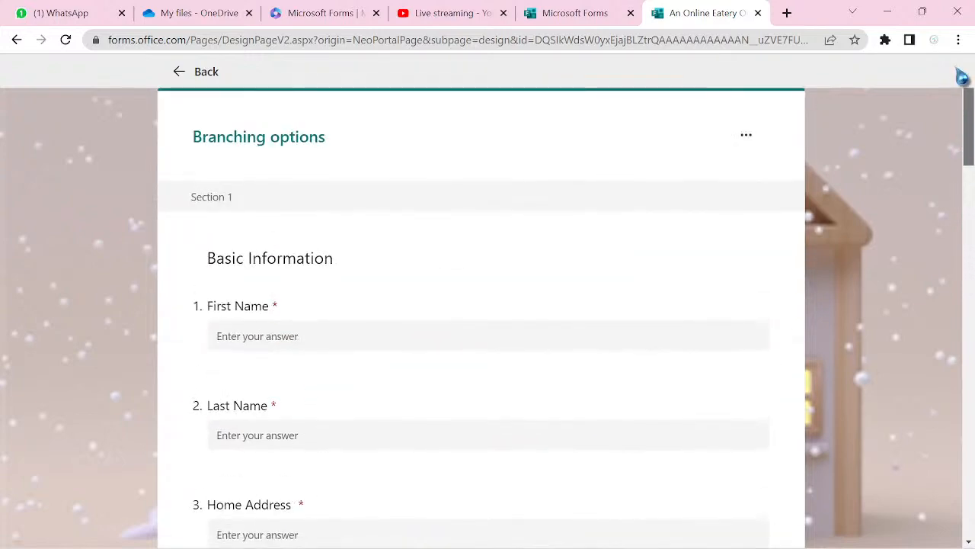
{"action": "left_click", "coordinate": [200, 78]}
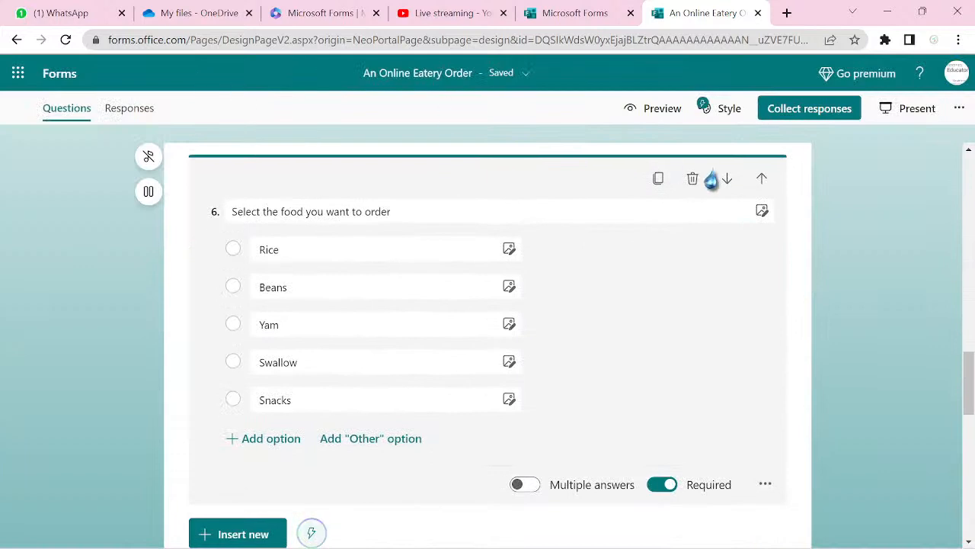
- Open the form preview and scroll through its cover and Basic Information page
{"action": "left_click", "coordinate": [656, 116]}
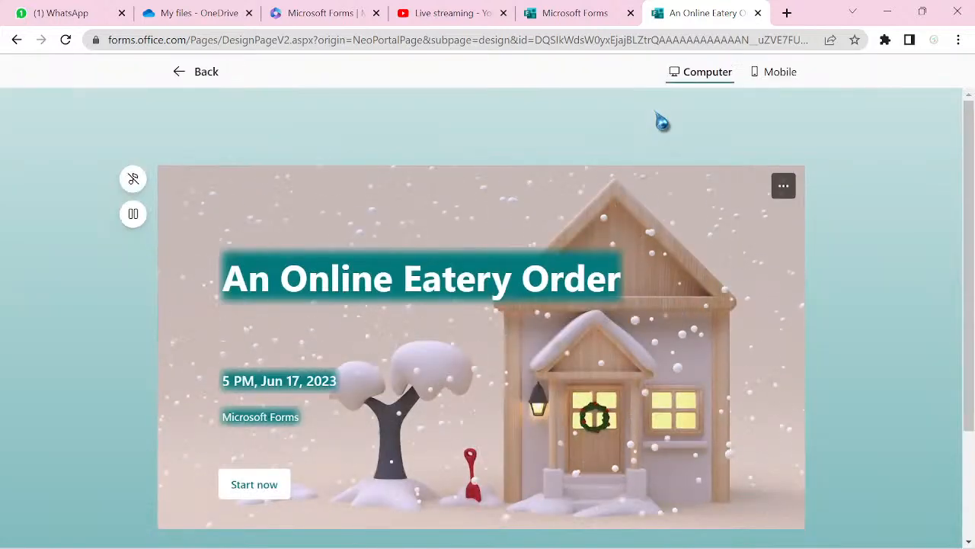
{"action": "scroll", "coordinate": [662, 122], "scroll_direction": "down", "scroll_amount": 2}
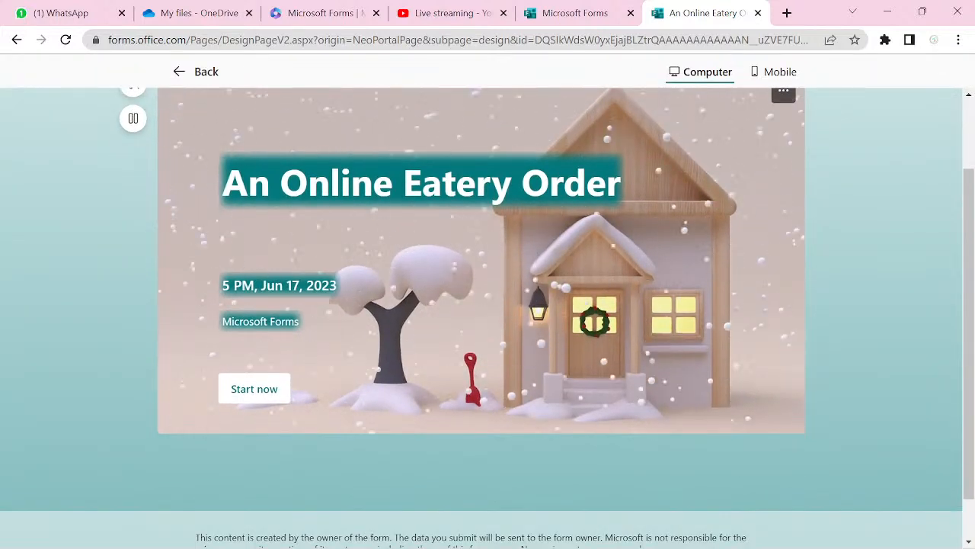
{"action": "scroll", "coordinate": [488, 318], "scroll_direction": "down", "scroll_amount": 2}
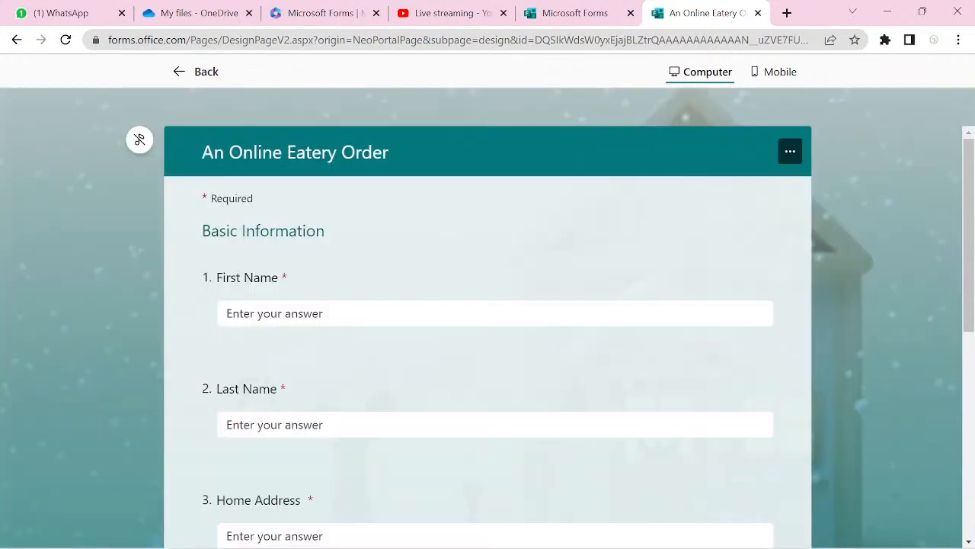
{"action": "scroll", "coordinate": [487, 335], "scroll_direction": "down", "scroll_amount": 1}
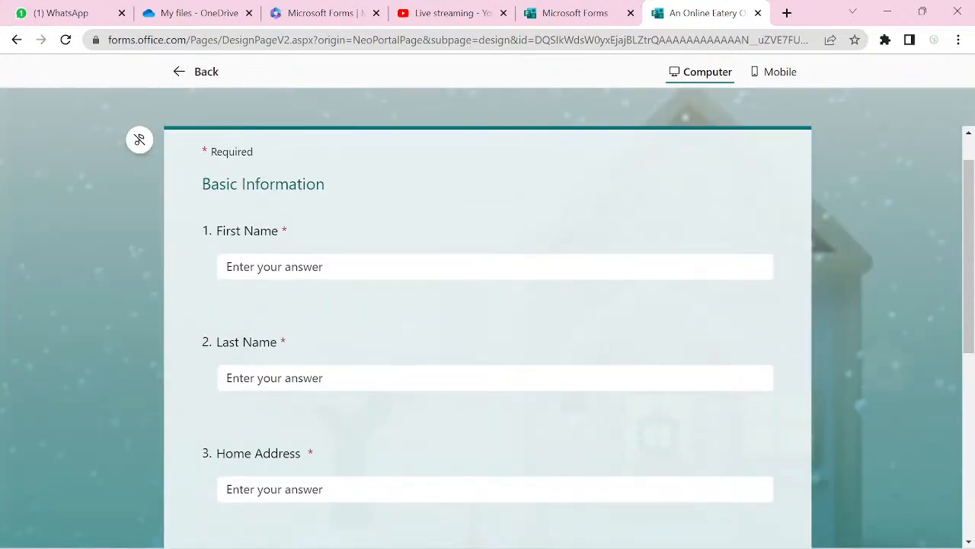
{"action": "scroll", "coordinate": [488, 335], "scroll_direction": "down", "scroll_amount": 2}
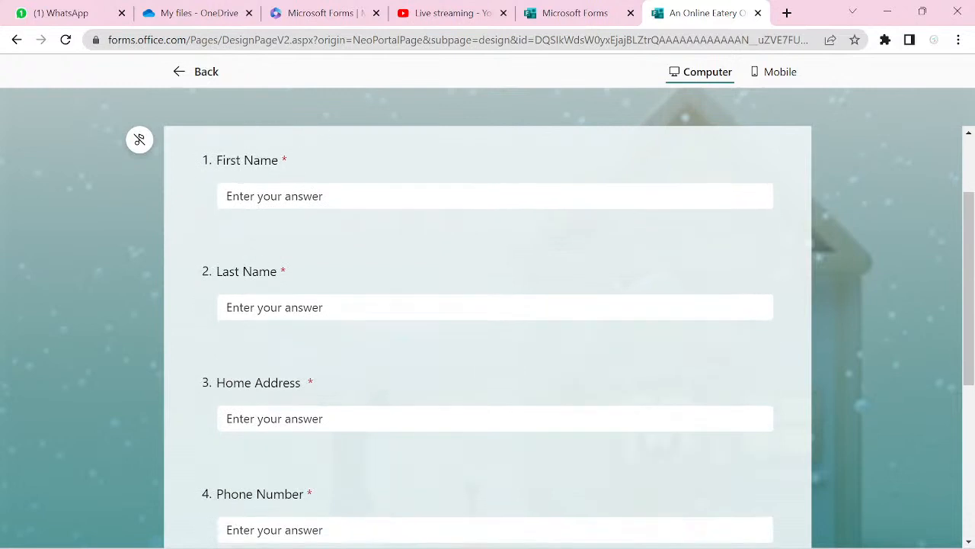
{"action": "scroll", "coordinate": [488, 335], "scroll_direction": "down", "scroll_amount": 4}
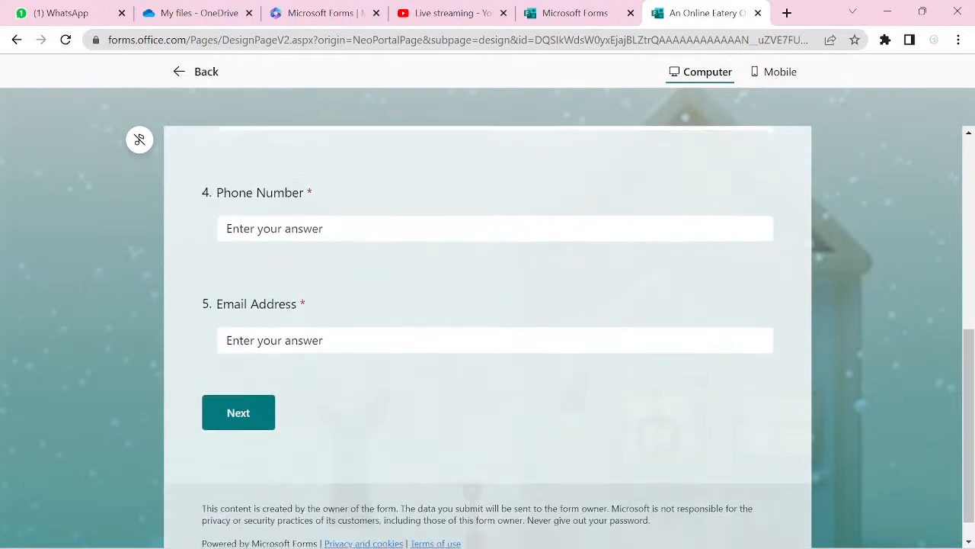
{"action": "scroll", "coordinate": [488, 336], "scroll_direction": "up", "scroll_amount": 3}
{"action": "scroll", "coordinate": [487, 335], "scroll_direction": "up", "scroll_amount": 2}
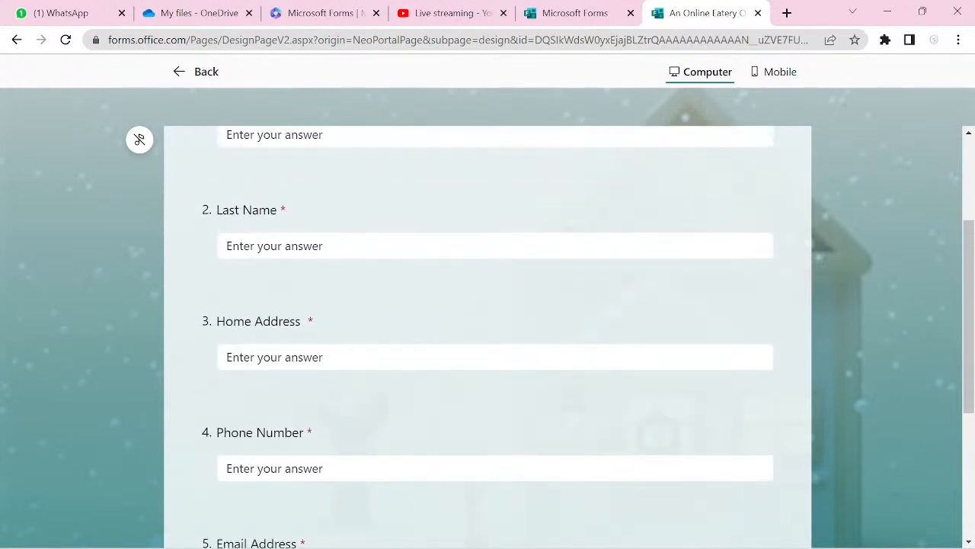
- Answer First Name through Email Address with A, B, C, D, E and continue to the Menu page
{"action": "left_click", "coordinate": [275, 246]}
{"action": "scroll", "coordinate": [488, 336], "scroll_direction": "up", "scroll_amount": 3}
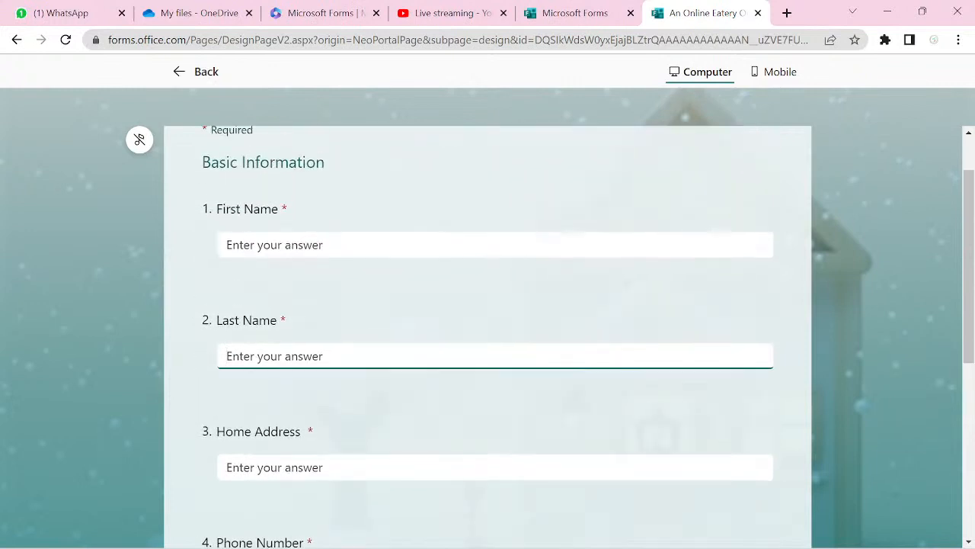
{"action": "left_click", "coordinate": [274, 244]}
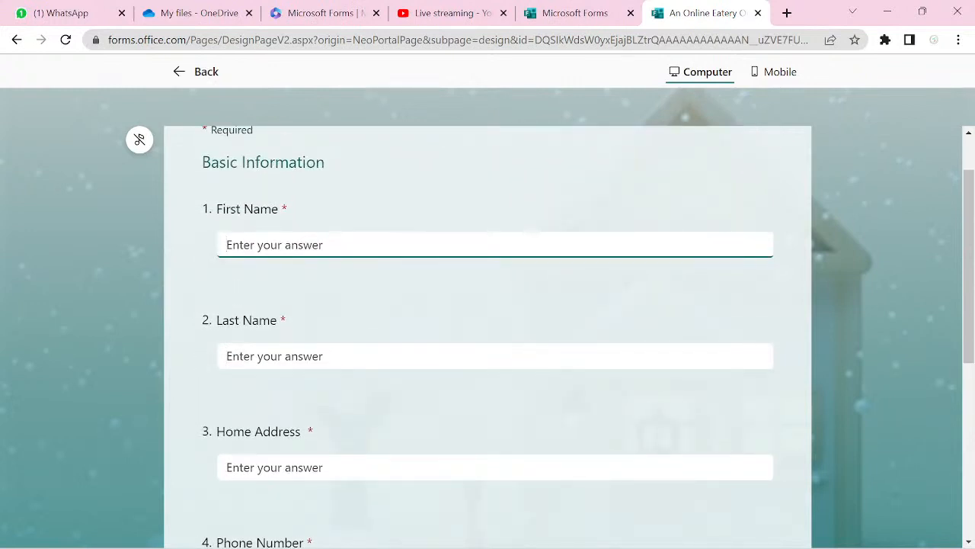
{"action": "type", "text": "A"}
{"action": "key", "text": "Tab"}
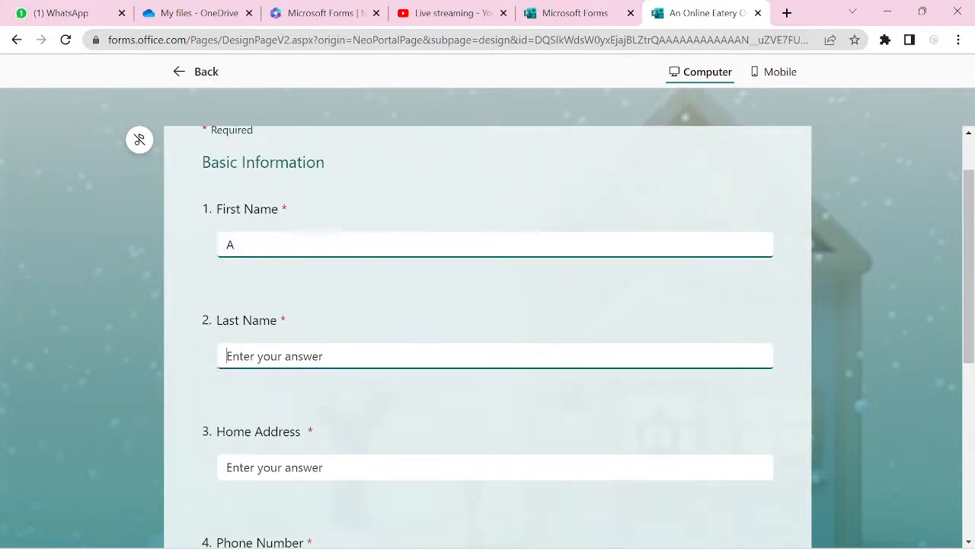
{"action": "type", "text": "B"}
{"action": "key", "text": "Tab"}
{"action": "type", "text": "C"}
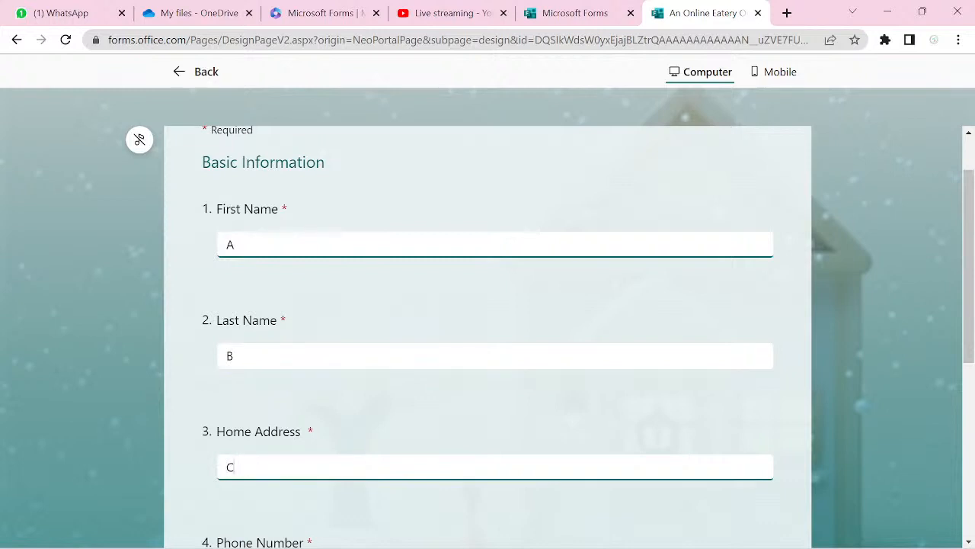
{"action": "key", "text": "Tab"}
{"action": "type", "text": "D"}
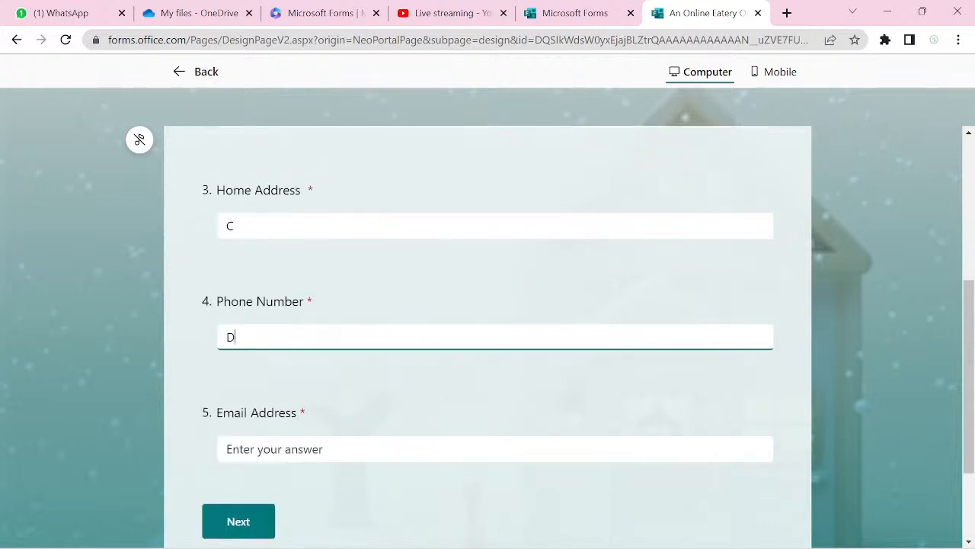
{"action": "key", "text": "Tab"}
{"action": "type", "text": "E"}
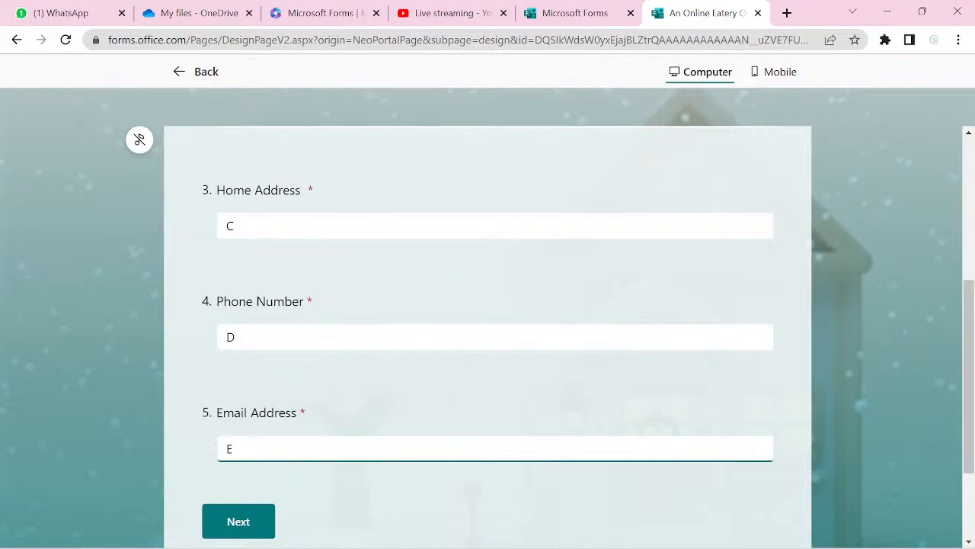
{"action": "left_click", "coordinate": [236, 528]}
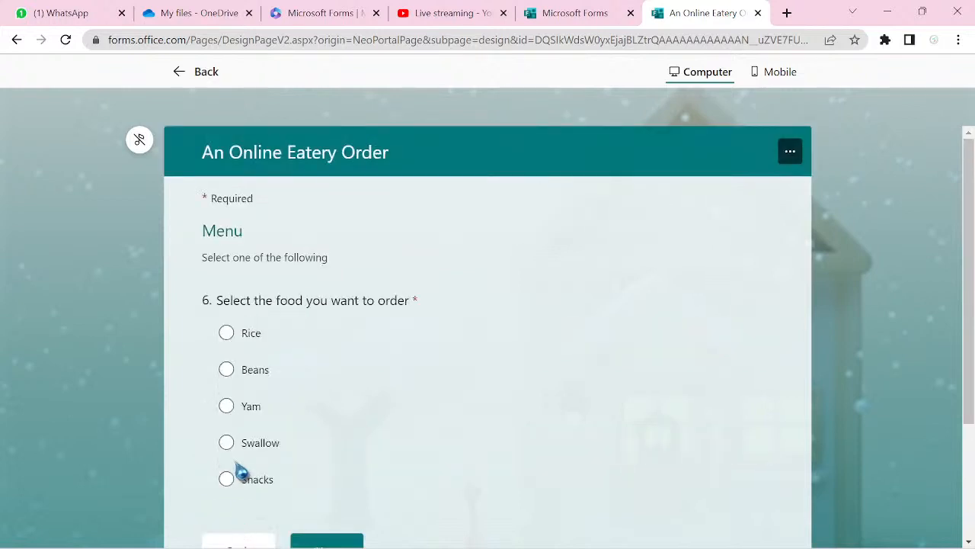
- In the preview, confirm Rice, Beans and Yam each lead to their matching sections
{"action": "left_click", "coordinate": [226, 334]}
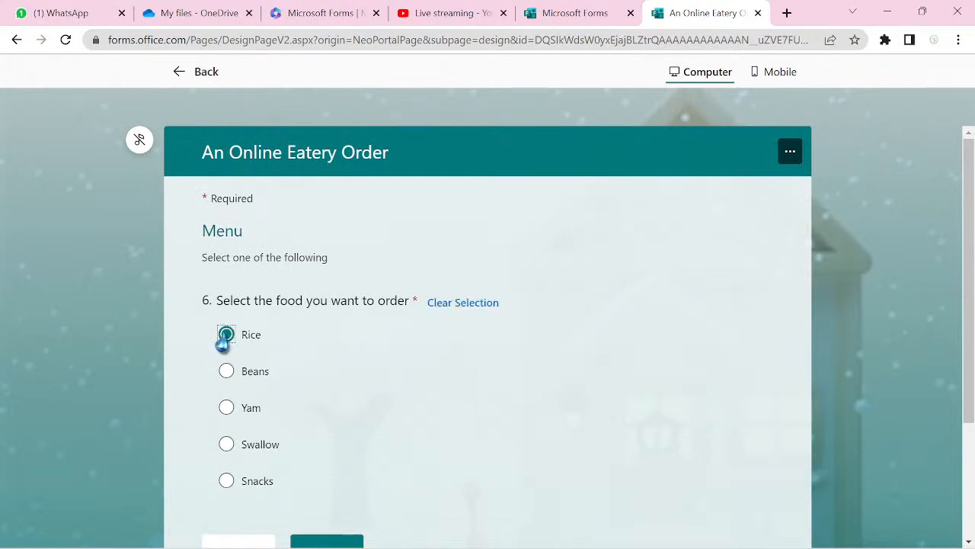
{"action": "scroll", "coordinate": [226, 343], "scroll_direction": "down", "scroll_amount": 1}
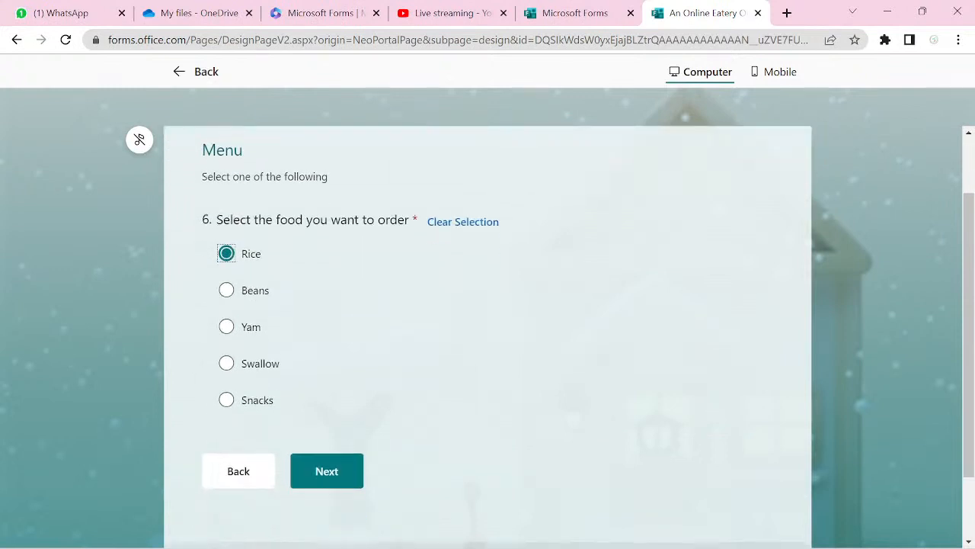
{"action": "key", "text": "Return"}
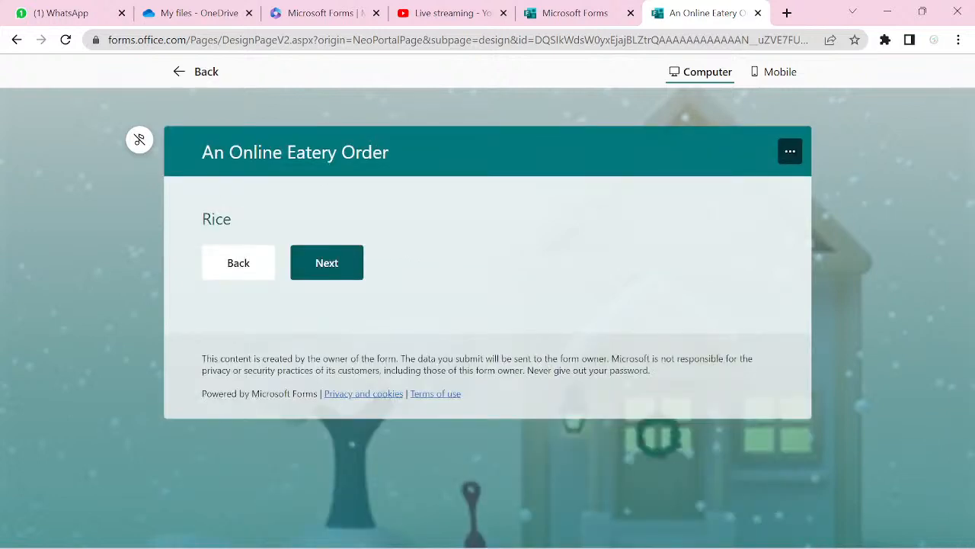
{"action": "left_click", "coordinate": [237, 266]}
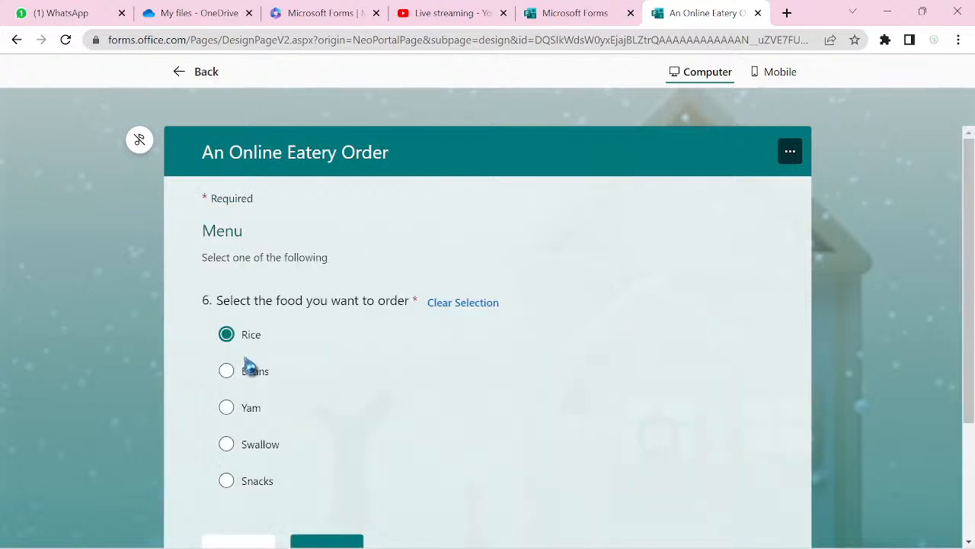
{"action": "left_click", "coordinate": [251, 381]}
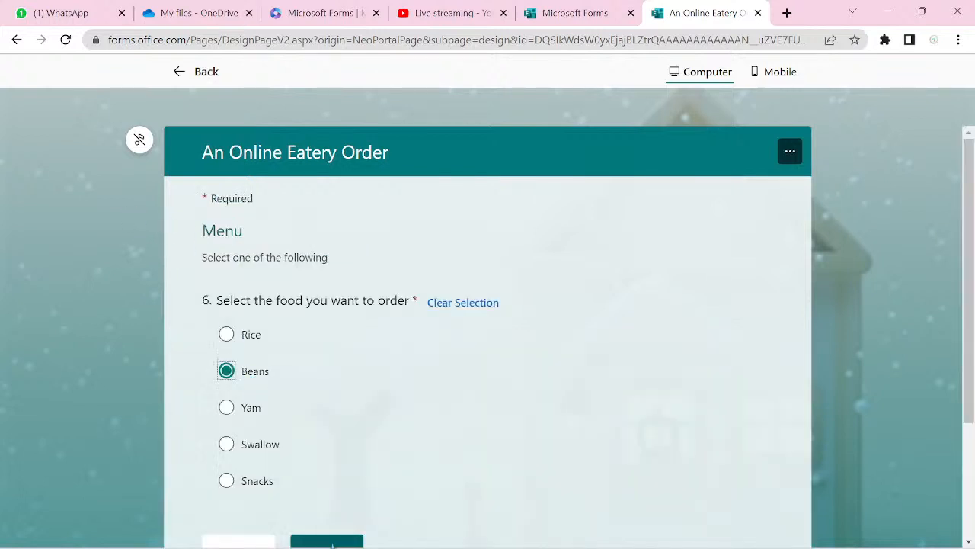
{"action": "scroll", "coordinate": [261, 405], "scroll_direction": "down", "scroll_amount": 1}
{"action": "left_click", "coordinate": [327, 454]}
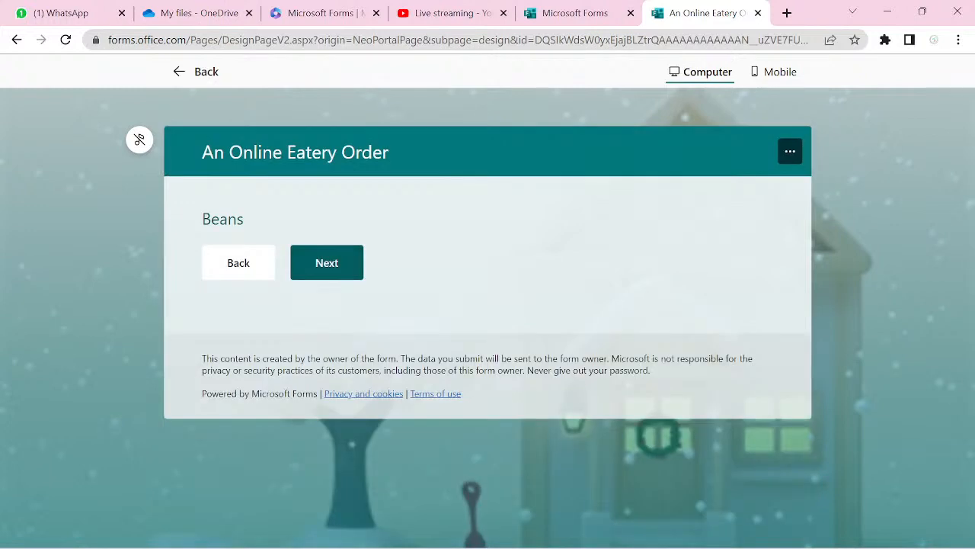
{"action": "left_click", "coordinate": [238, 262]}
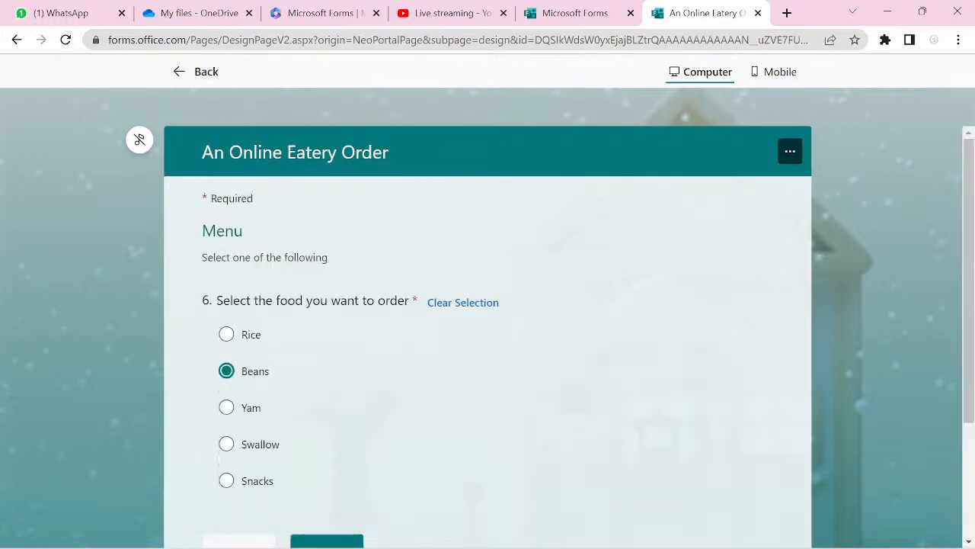
{"action": "scroll", "coordinate": [488, 320], "scroll_direction": "down", "scroll_amount": 1}
{"action": "left_click", "coordinate": [226, 327]}
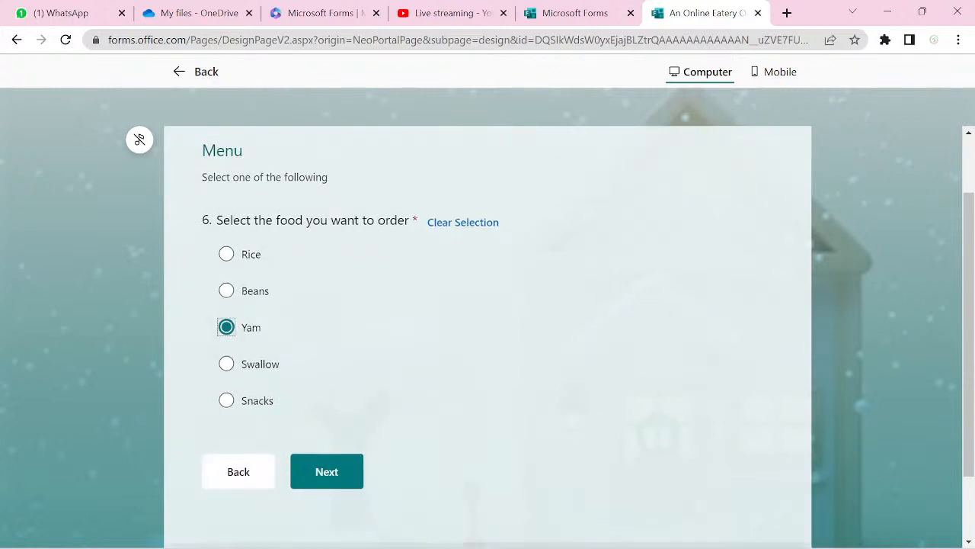
{"action": "left_click", "coordinate": [327, 470]}
- Confirm Swallow and Snacks lead to their own sections, then close the preview
{"action": "left_click", "coordinate": [239, 262]}
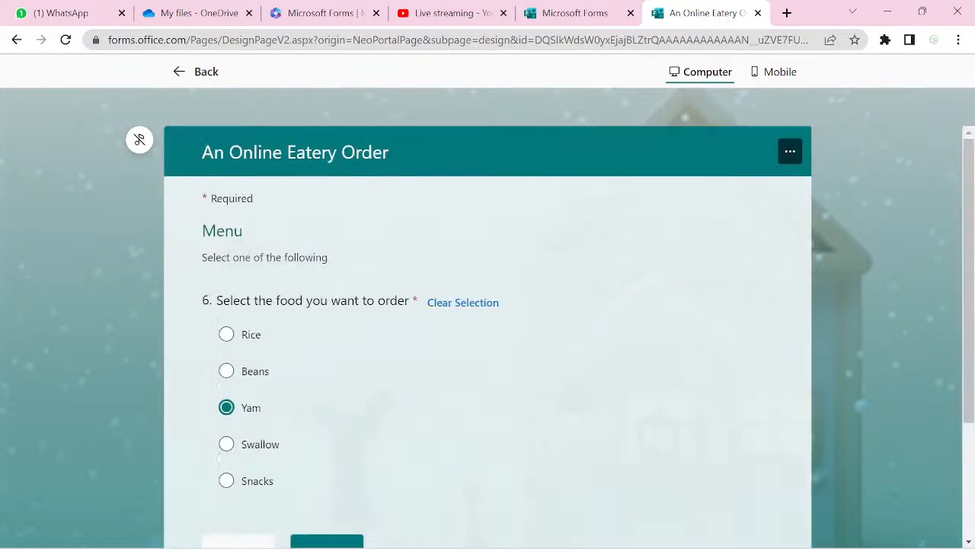
{"action": "left_click", "coordinate": [226, 444]}
{"action": "scroll", "coordinate": [488, 335], "scroll_direction": "down", "scroll_amount": 2}
{"action": "left_click", "coordinate": [327, 437]}
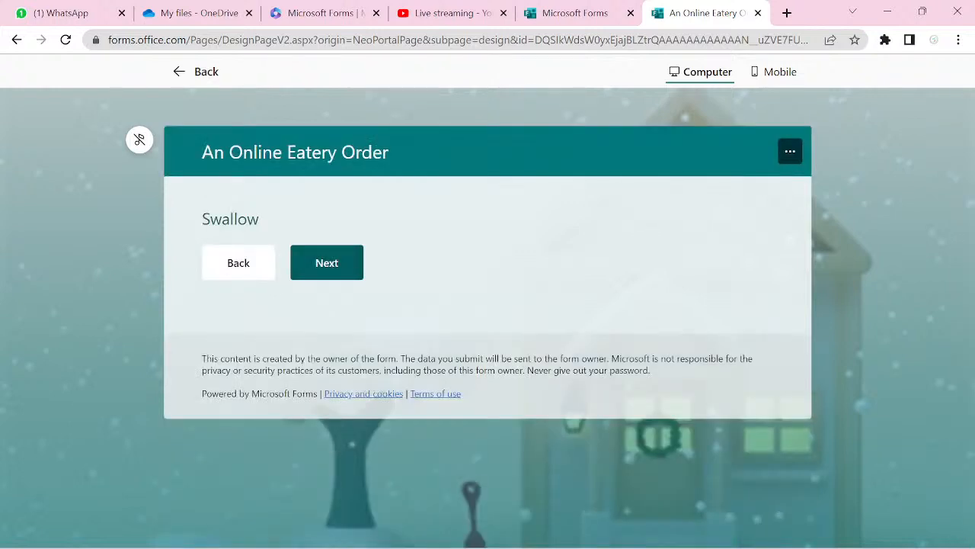
{"action": "left_click", "coordinate": [238, 262]}
{"action": "scroll", "coordinate": [487, 335], "scroll_direction": "down", "scroll_amount": 2}
{"action": "left_click", "coordinate": [227, 407]}
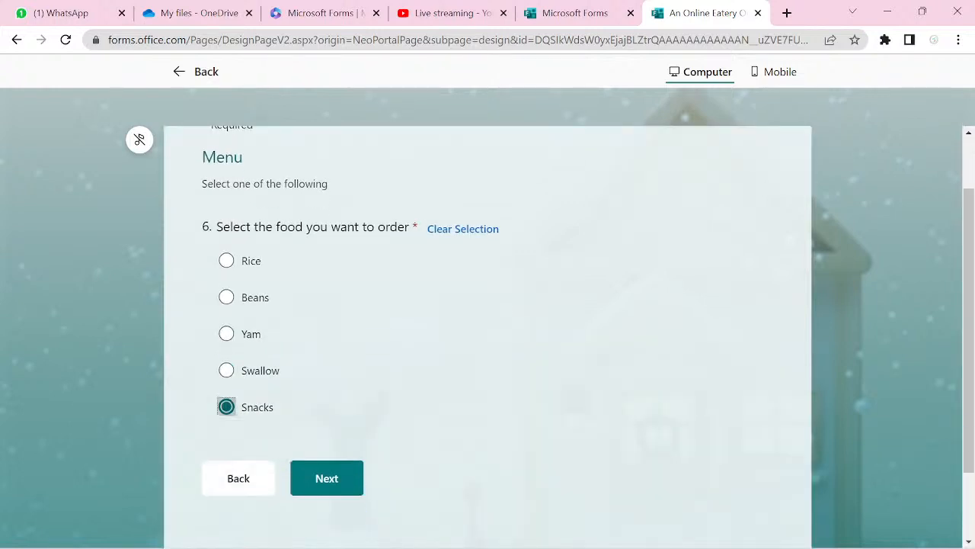
{"action": "left_click", "coordinate": [326, 477]}
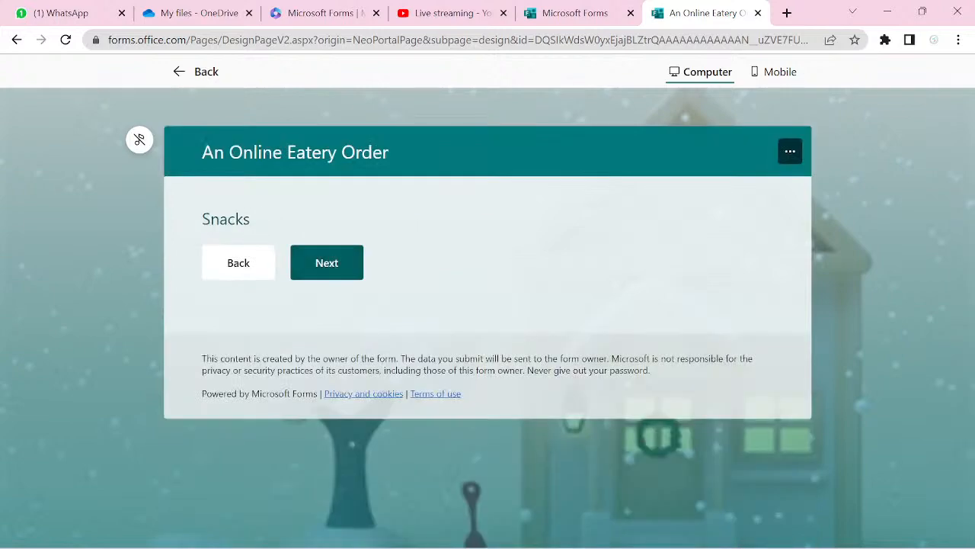
{"action": "left_click", "coordinate": [196, 71]}
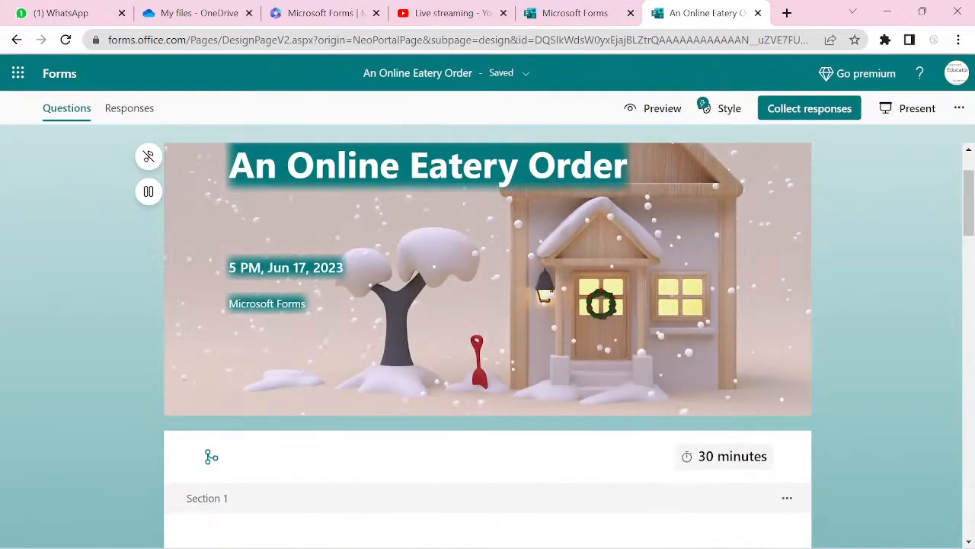
- Scroll down to Section 3 'Rice' and open it for editing
{"action": "scroll", "coordinate": [487, 343], "scroll_direction": "down", "scroll_amount": 10}
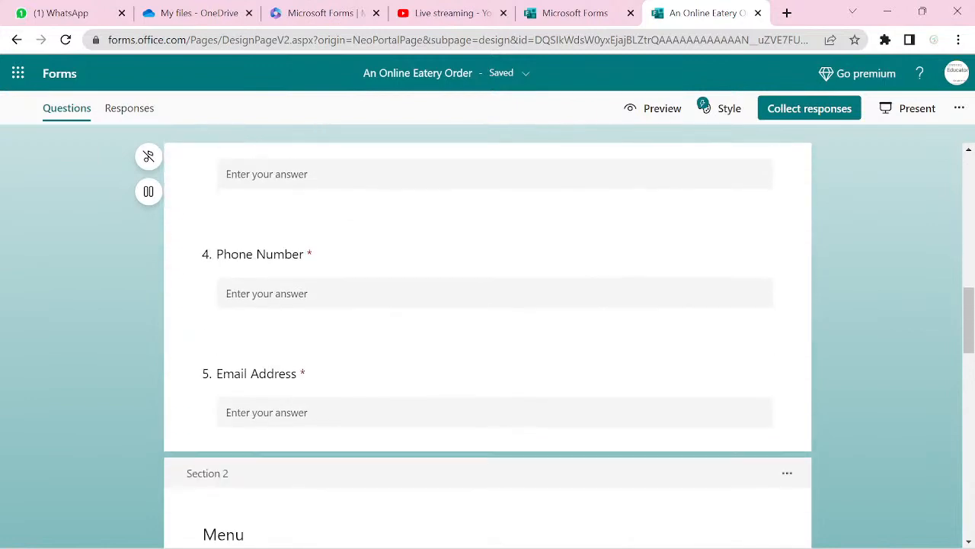
{"action": "scroll", "coordinate": [487, 343], "scroll_direction": "down", "scroll_amount": 3}
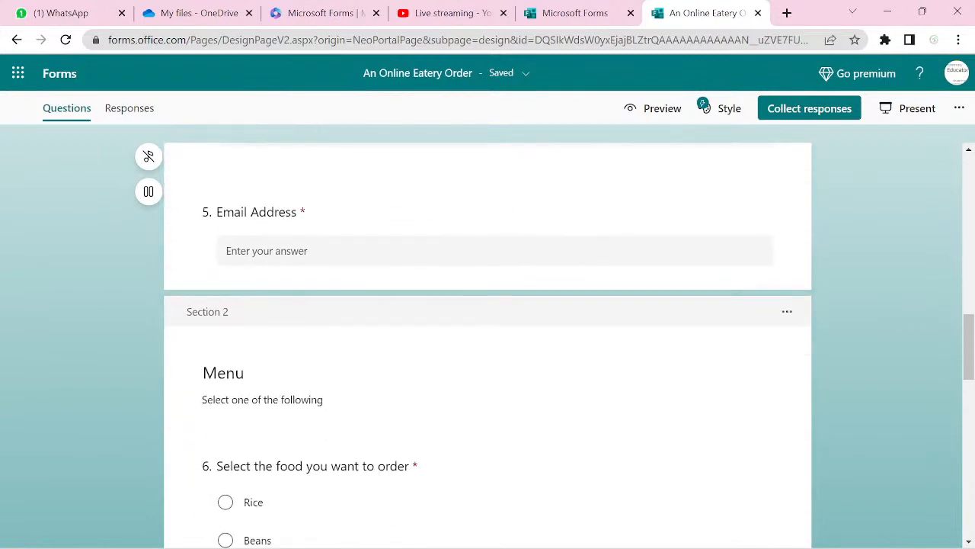
{"action": "scroll", "coordinate": [488, 343], "scroll_direction": "down", "scroll_amount": 2}
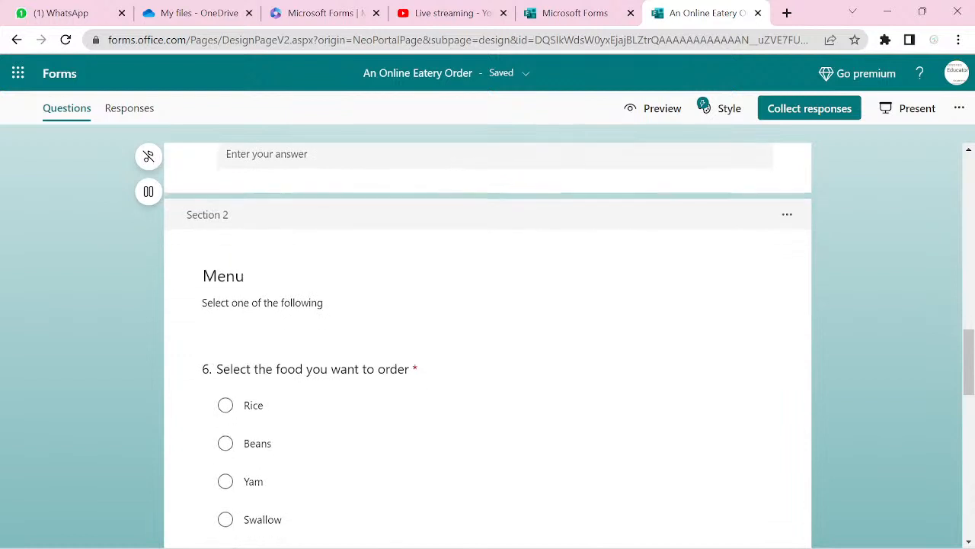
{"action": "scroll", "coordinate": [487, 342], "scroll_direction": "down", "scroll_amount": 4}
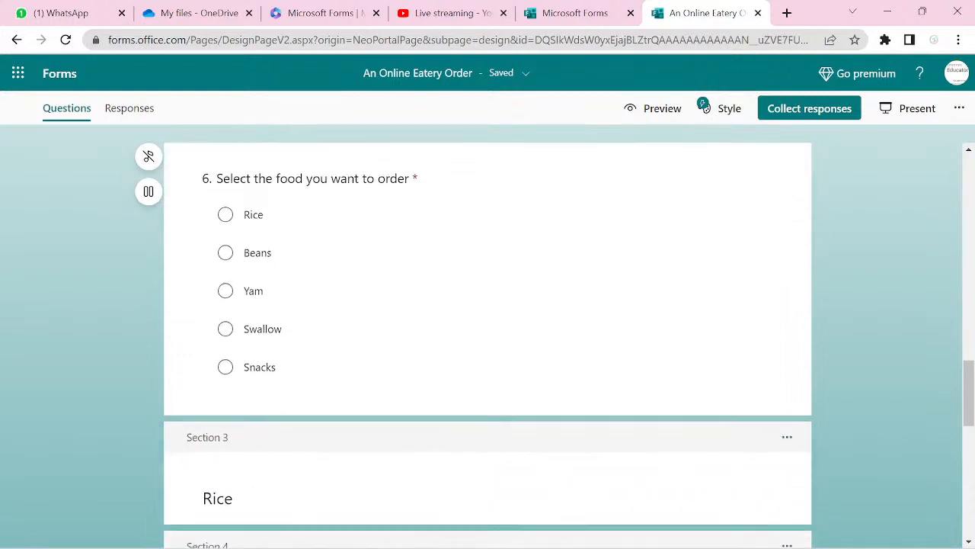
{"action": "scroll", "coordinate": [487, 343], "scroll_direction": "down", "scroll_amount": 1}
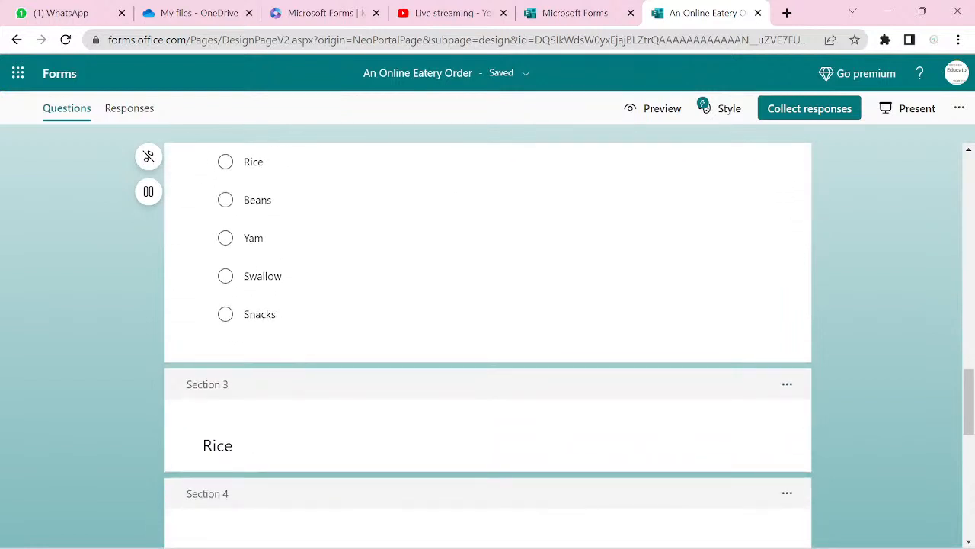
{"action": "left_click", "coordinate": [488, 419]}
{"action": "scroll", "coordinate": [487, 343], "scroll_direction": "down", "scroll_amount": 1}
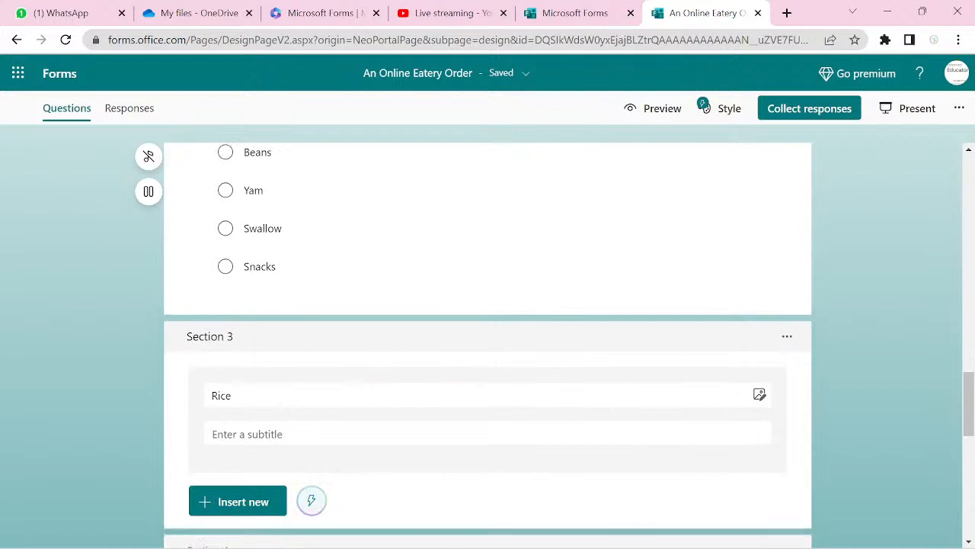
{"action": "scroll", "coordinate": [487, 342], "scroll_direction": "down", "scroll_amount": 1}
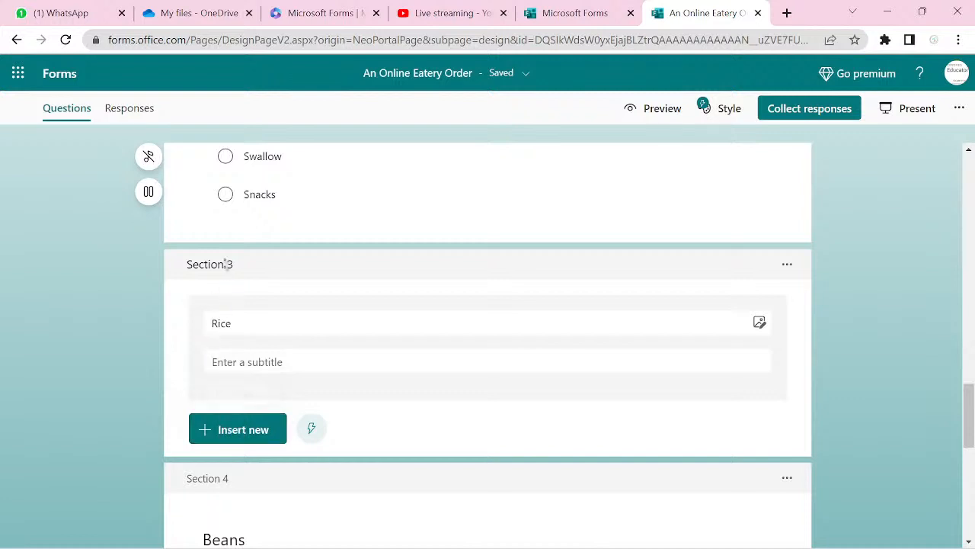
- Insert choice question 7 in the Rice section titled 'Select all the things you want from the following'
{"action": "left_click", "coordinate": [218, 438]}
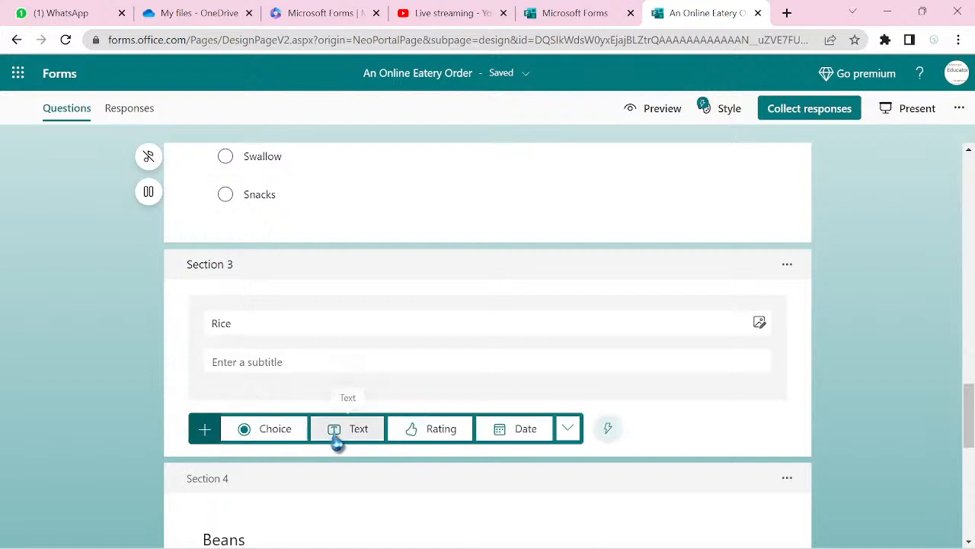
{"action": "left_click", "coordinate": [267, 431]}
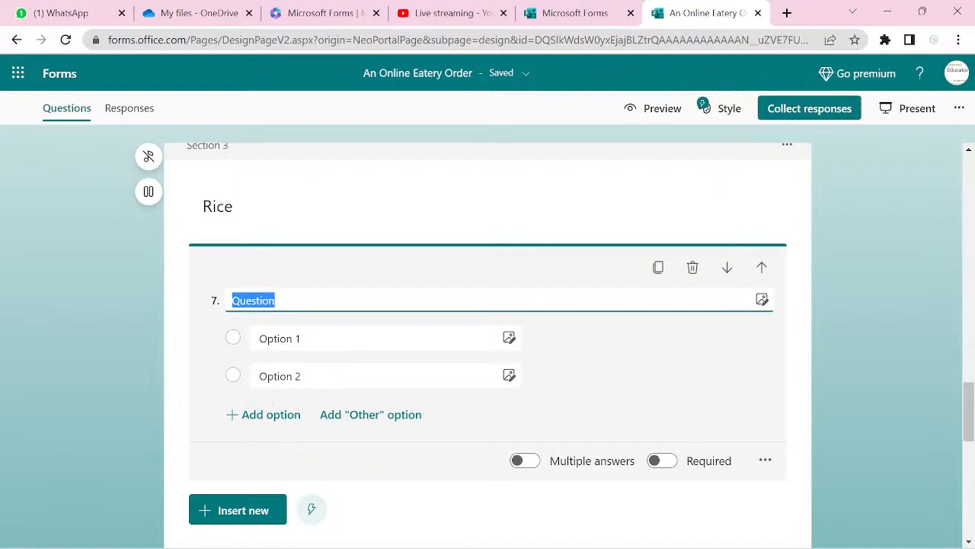
{"action": "type", "text": "Select"}
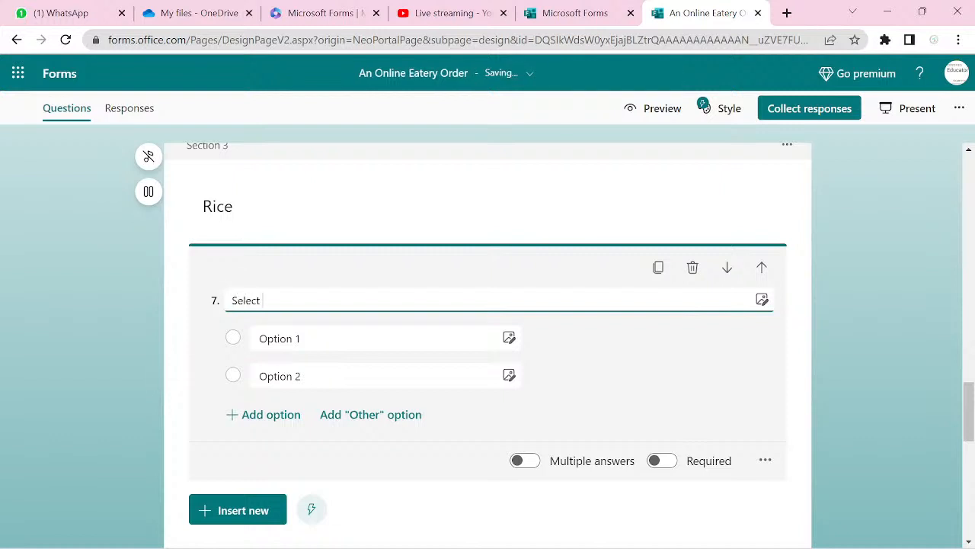
{"action": "type", "text": " all whhat"}
{"action": "key", "text": "BackSpace"}
{"action": "type", "text": "the things you want fro"}
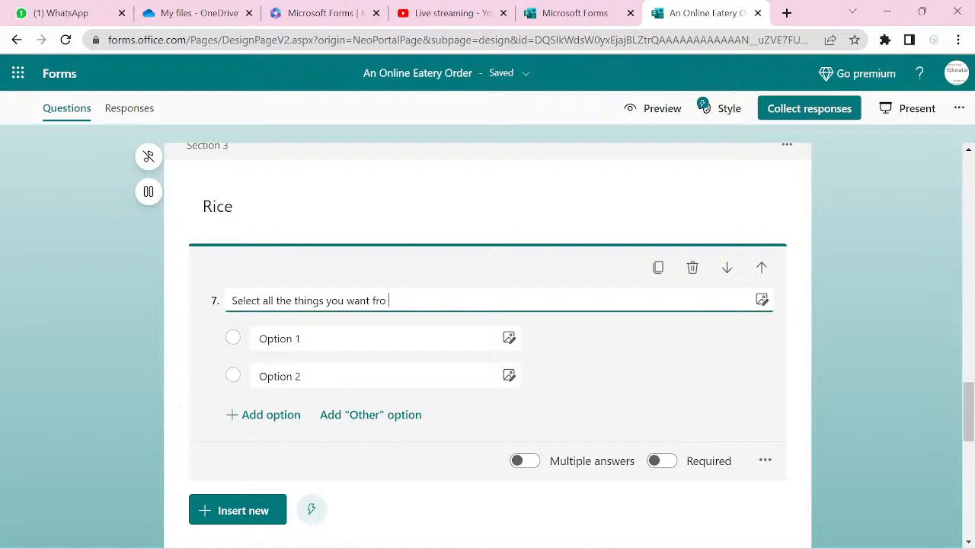
{"action": "type", "text": "m t"}
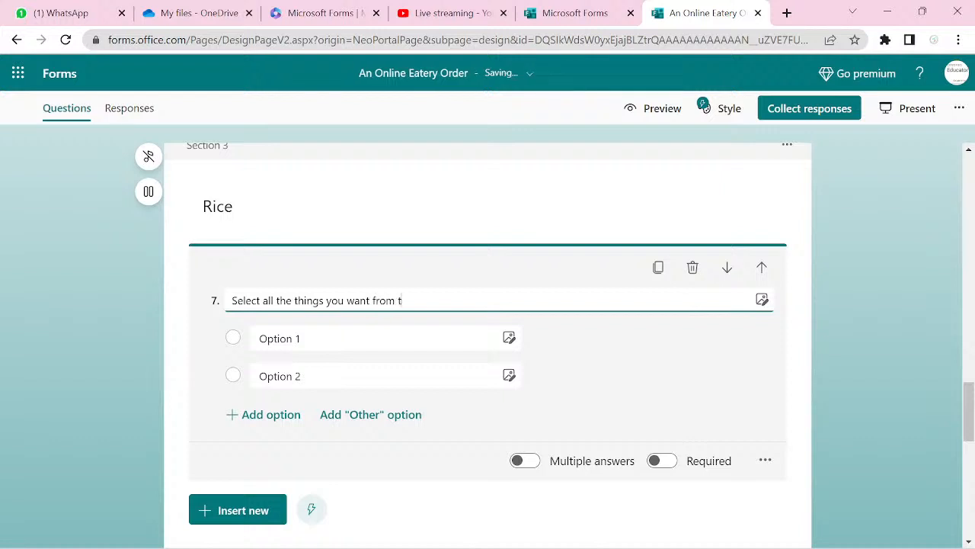
{"action": "type", "text": "he following:"}
- Fill question 7's options with White, Jollof Rice, Fried Rice and Coconut Rice
{"action": "left_click", "coordinate": [282, 340]}
{"action": "left_click", "coordinate": [282, 339]}
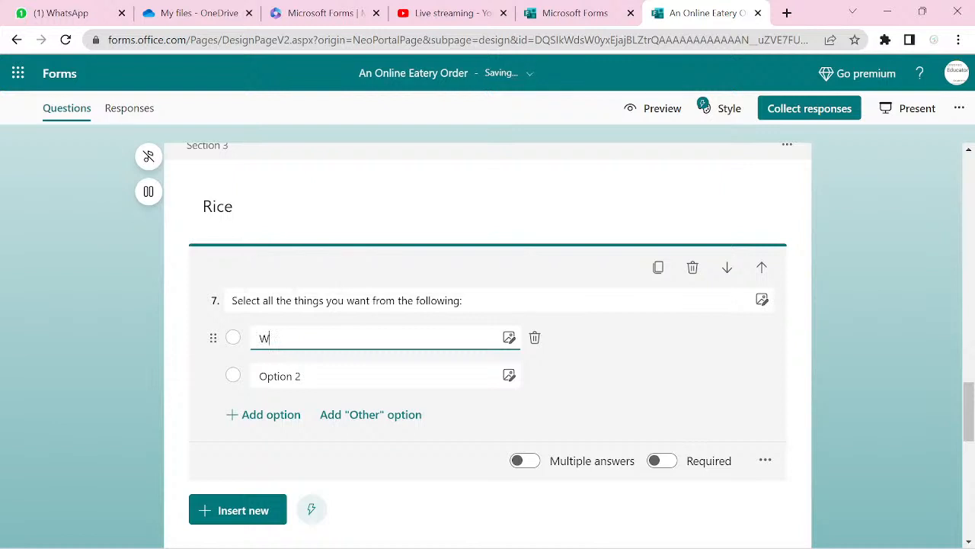
{"action": "key", "text": "Return"}
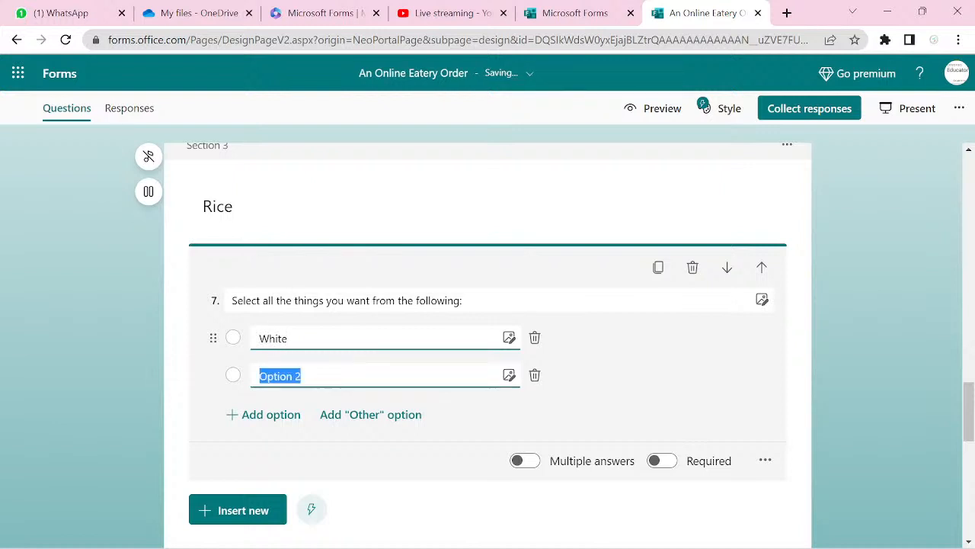
{"action": "type", "text": "Jollof Rice"}
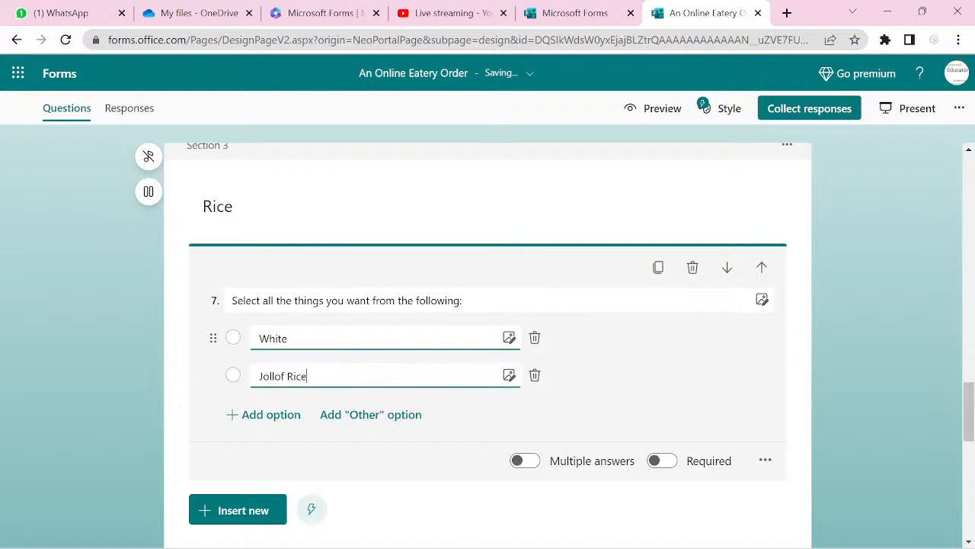
{"action": "key", "text": "Return"}
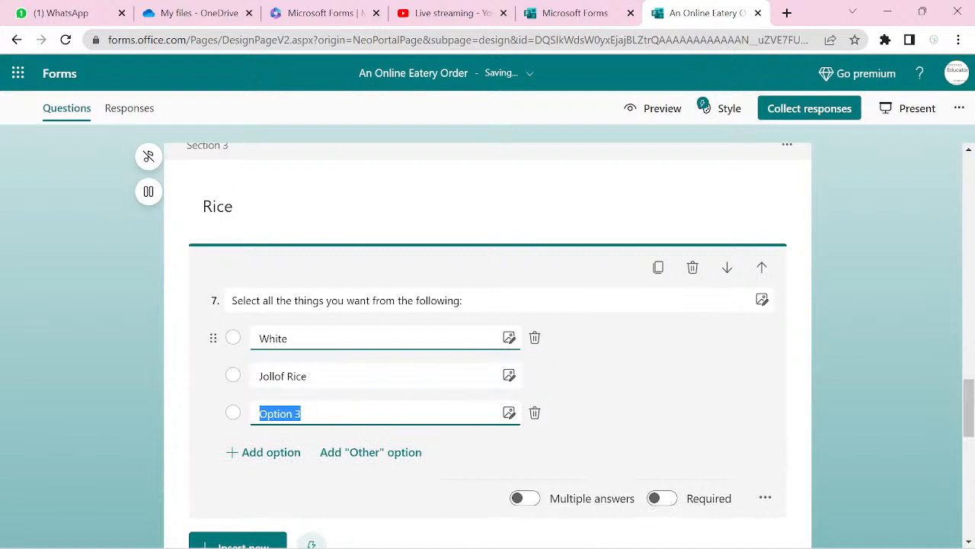
{"action": "type", "text": "Fried Rice"}
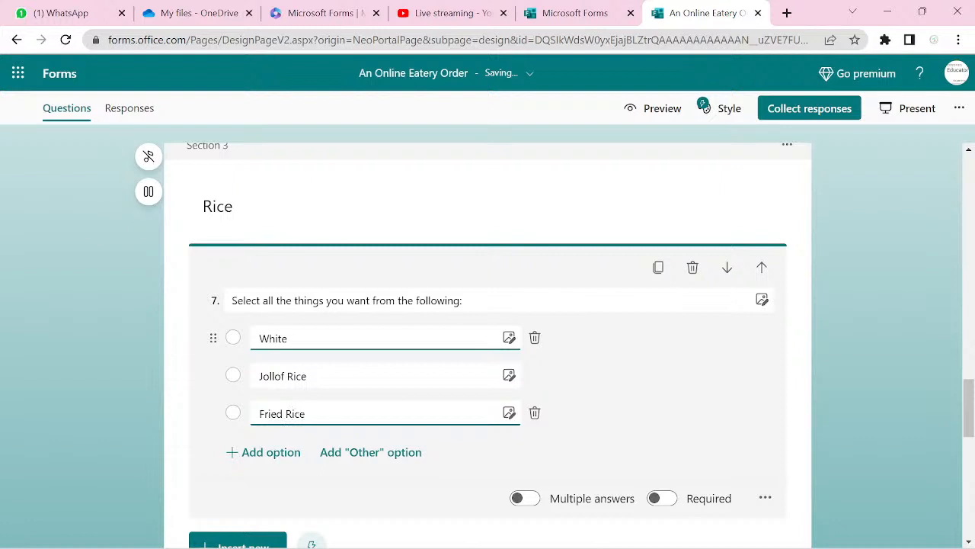
{"action": "key", "text": "Return"}
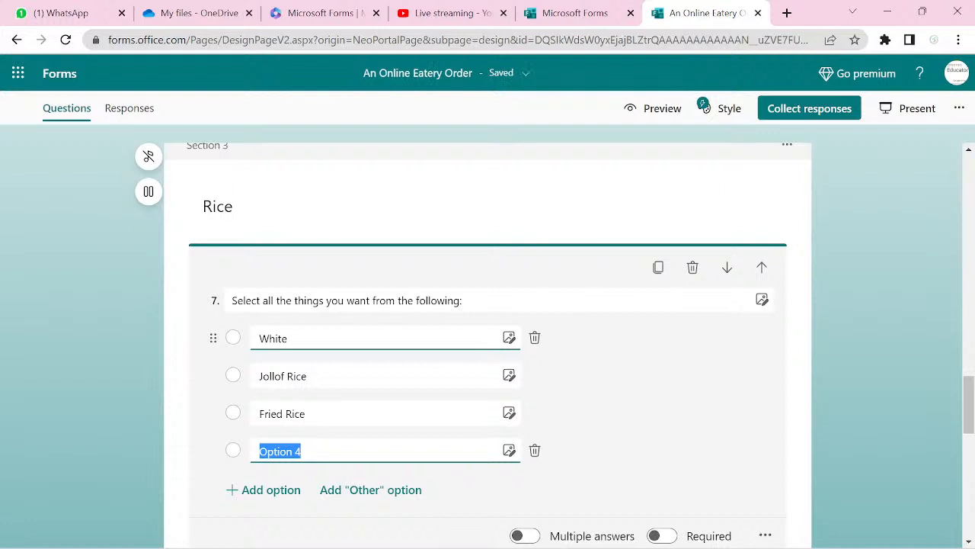
{"action": "type", "text": "Coconut Rice"}
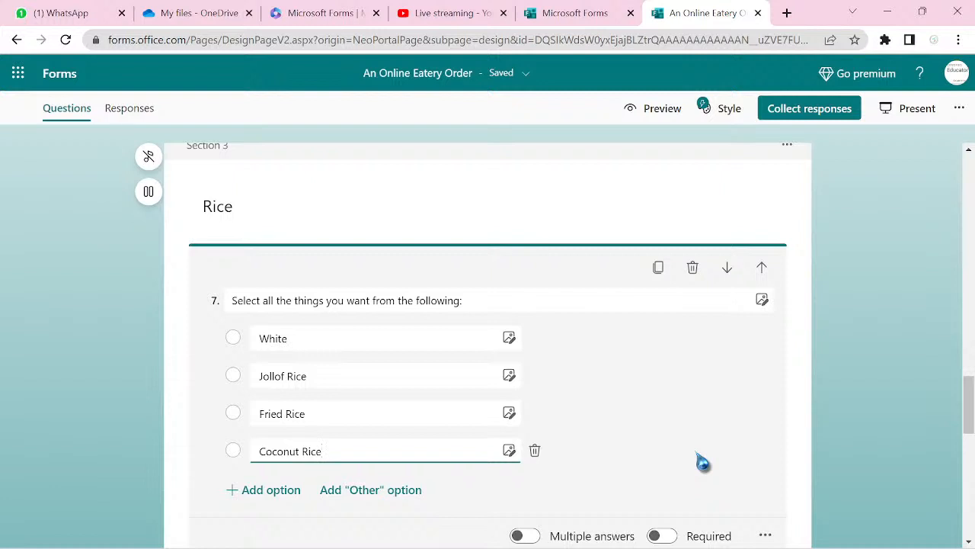
{"action": "scroll", "coordinate": [702, 461], "scroll_direction": "down", "scroll_amount": 1}
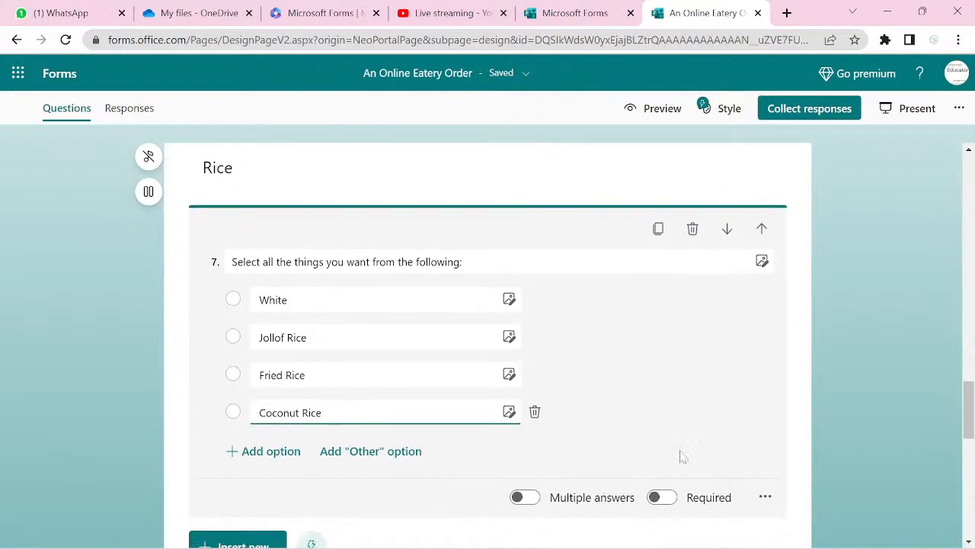
- Open the preview and enter 'a' in the Last Name, Home Address, Phone Number and Email Address fields
{"action": "left_click", "coordinate": [655, 113]}
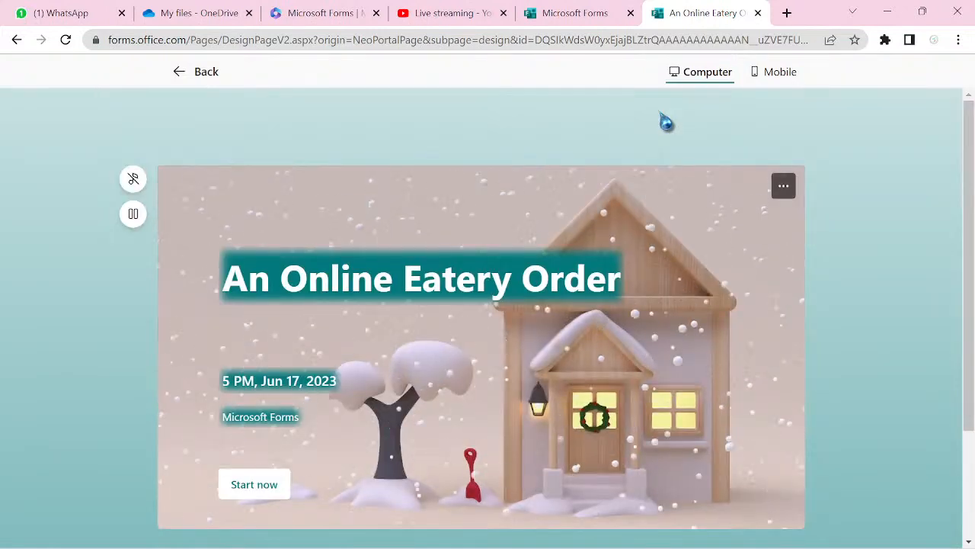
{"action": "scroll", "coordinate": [666, 122], "scroll_direction": "down", "scroll_amount": 2}
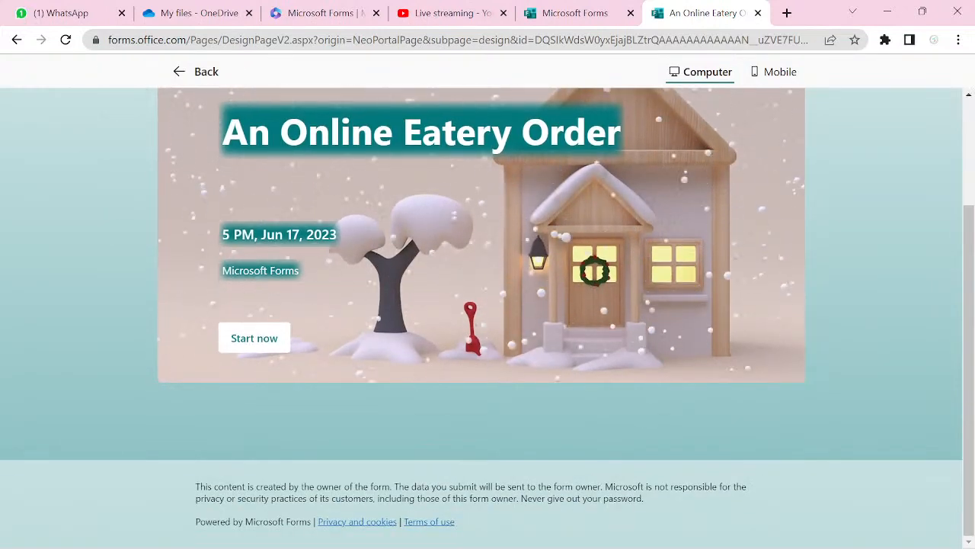
{"action": "scroll", "coordinate": [667, 122], "scroll_direction": "down", "scroll_amount": 2}
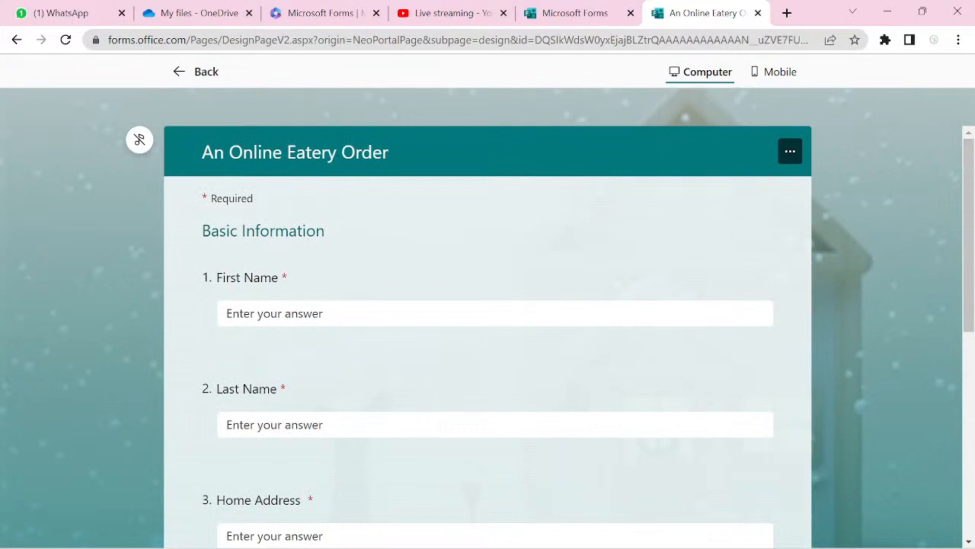
{"action": "left_click", "coordinate": [351, 312]}
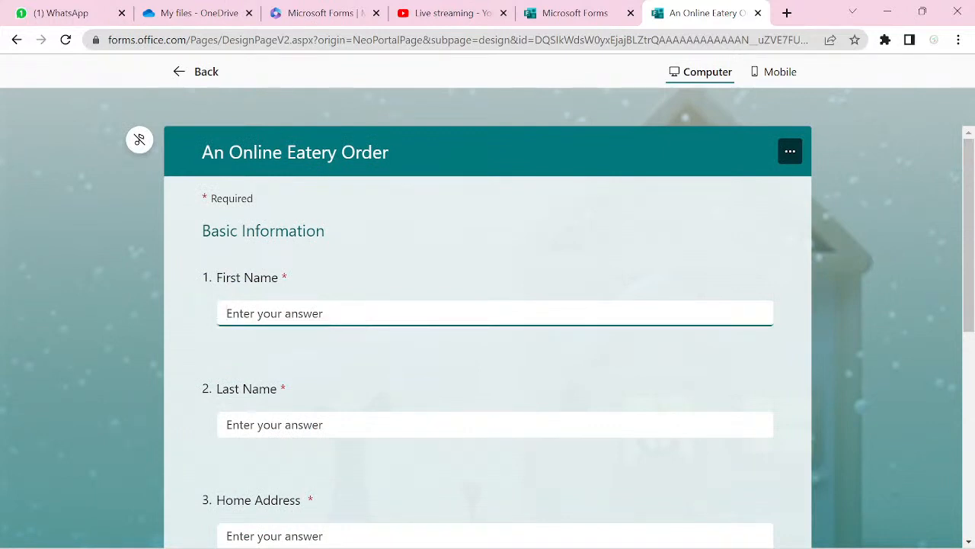
{"action": "key", "text": "Tab"}
{"action": "type", "text": "a"}
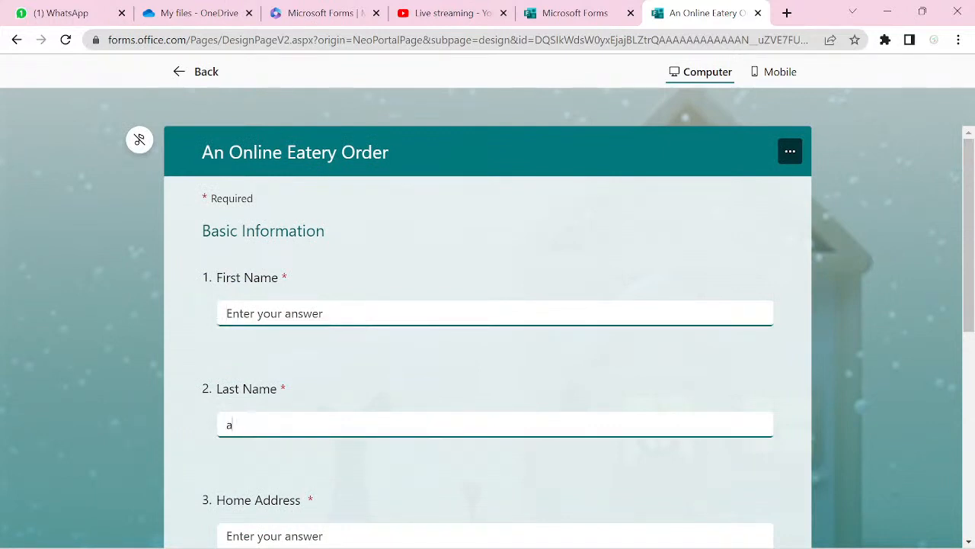
{"action": "key", "text": "Tab"}
{"action": "type", "text": "a"}
{"action": "key", "text": "Tab"}
{"action": "type", "text": "a"}
{"action": "key", "text": "Tab"}
{"action": "type", "text": "a"}
{"action": "key", "text": "Tab"}
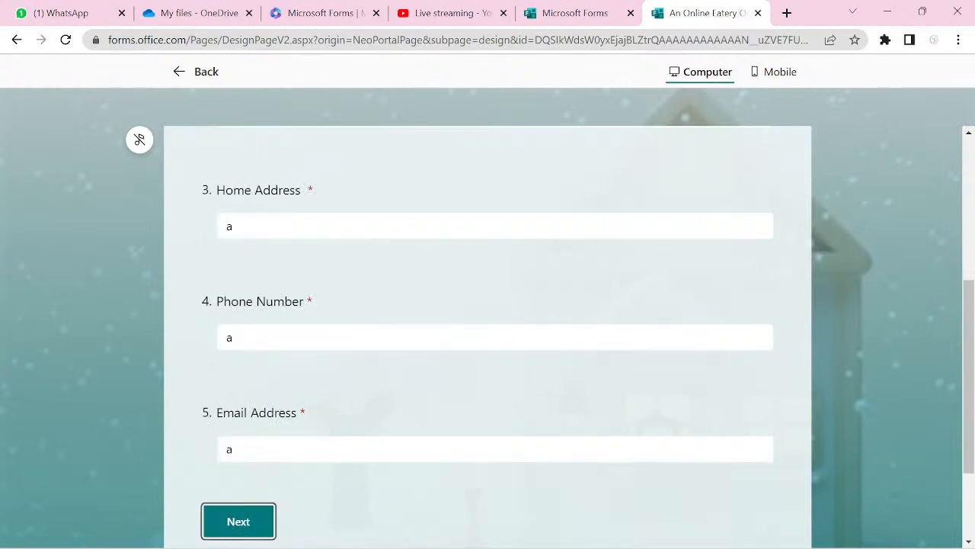
- Fill the missing First Name answer with 'a' and advance to the Menu page
{"action": "key", "text": "Tab"}
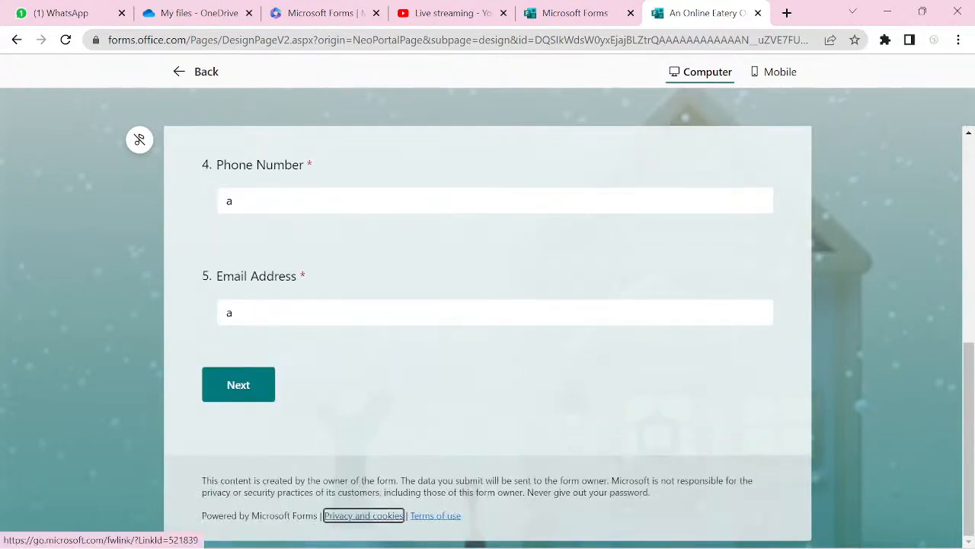
{"action": "key", "text": "shift+Tab"}
{"action": "key", "text": "Return"}
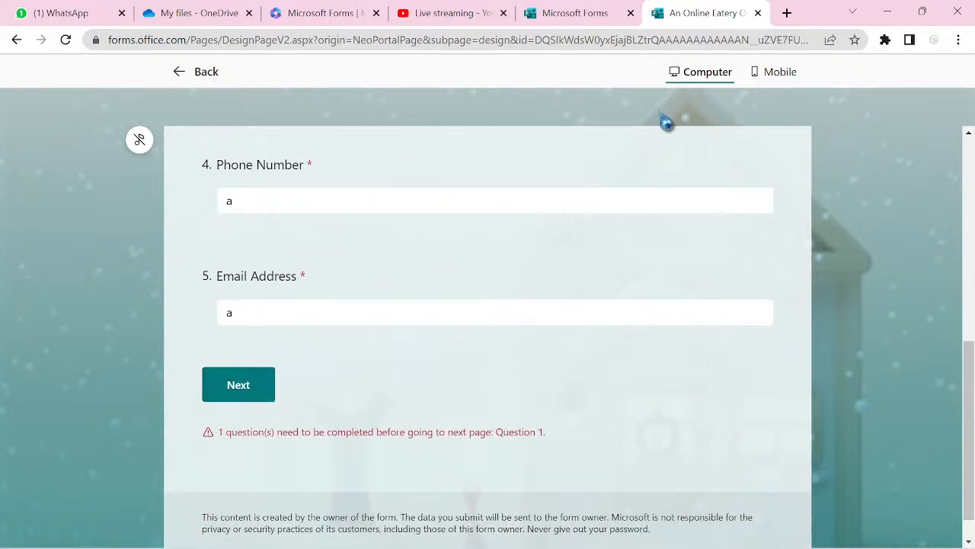
{"action": "scroll", "coordinate": [667, 122], "scroll_direction": "up", "scroll_amount": 2}
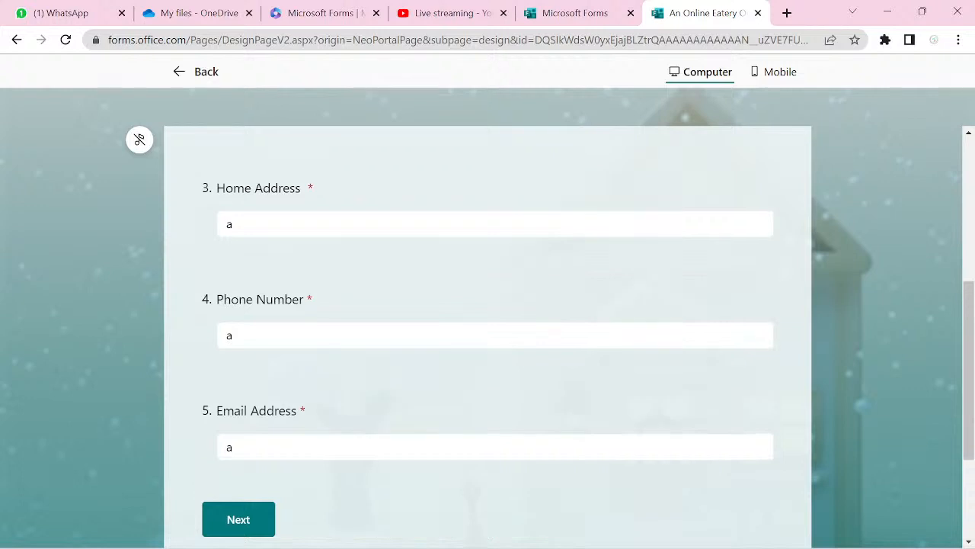
{"action": "scroll", "coordinate": [667, 122], "scroll_direction": "up", "scroll_amount": 5}
{"action": "left_click", "coordinate": [227, 313]}
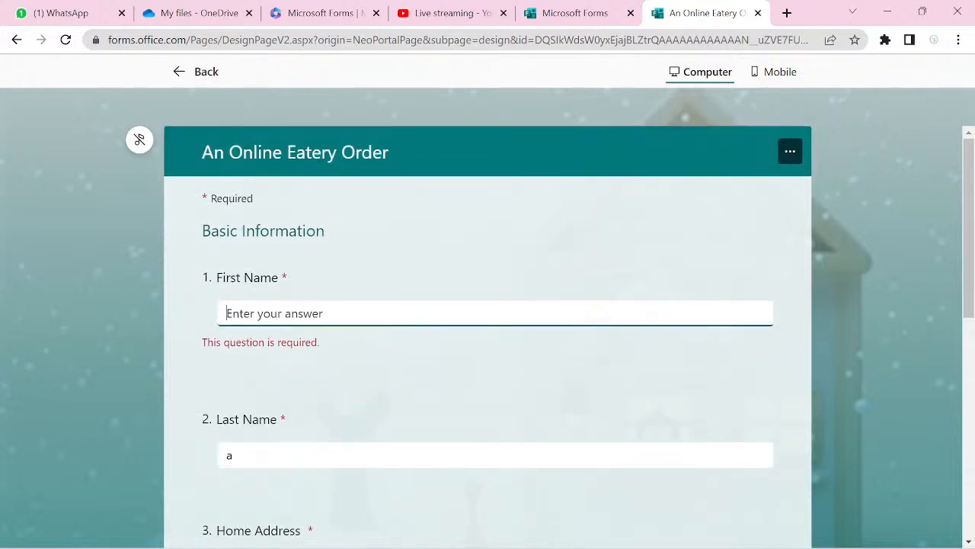
{"action": "type", "text": "a"}
{"action": "scroll", "coordinate": [487, 305], "scroll_direction": "down", "scroll_amount": 6}
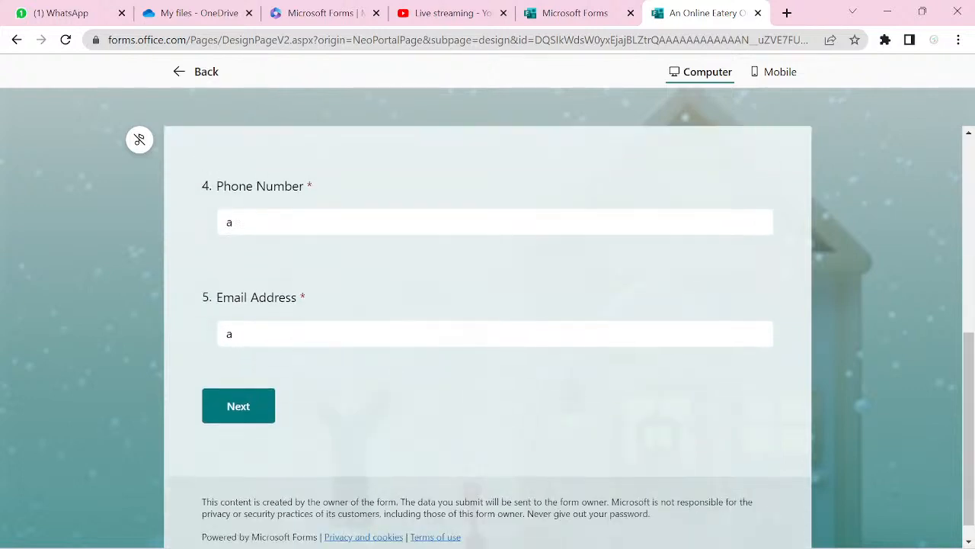
{"action": "left_click", "coordinate": [239, 384]}
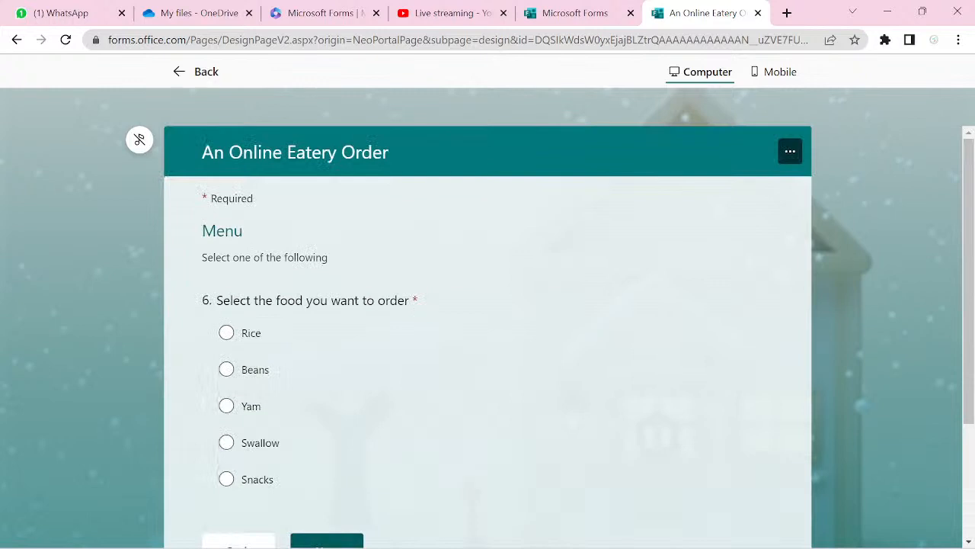
- In preview, choose Rice on the Menu page and continue to the Rice section
{"action": "left_click", "coordinate": [226, 332]}
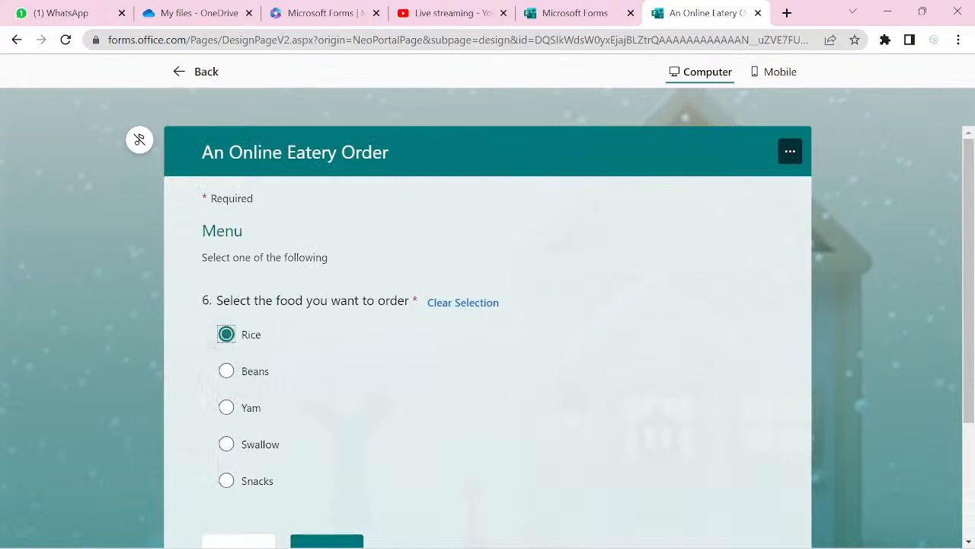
{"action": "scroll", "coordinate": [488, 342], "scroll_direction": "down", "scroll_amount": 2}
{"action": "left_click", "coordinate": [326, 464]}
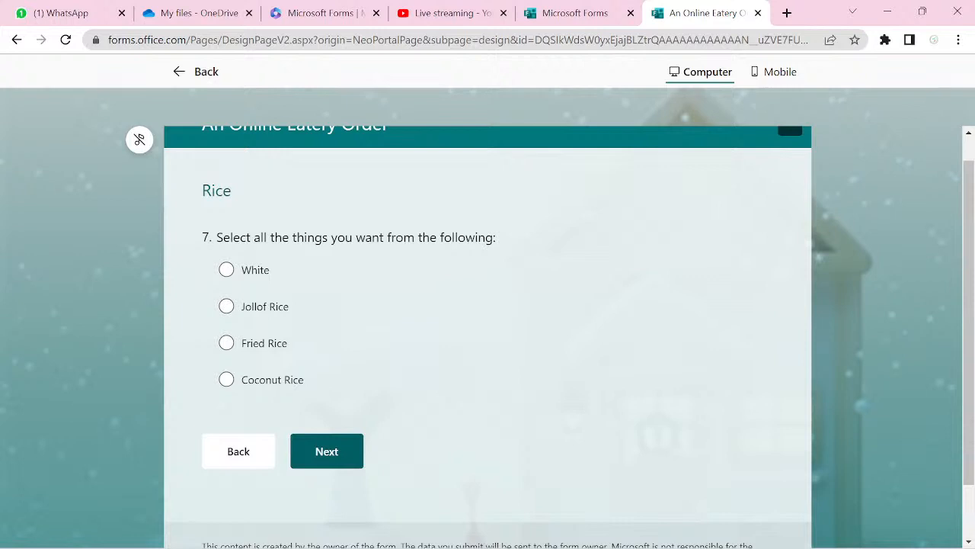
- Try White, Jollof, Fried and Coconut Rice, each replacing the last, then return to editing
{"action": "left_click", "coordinate": [227, 271]}
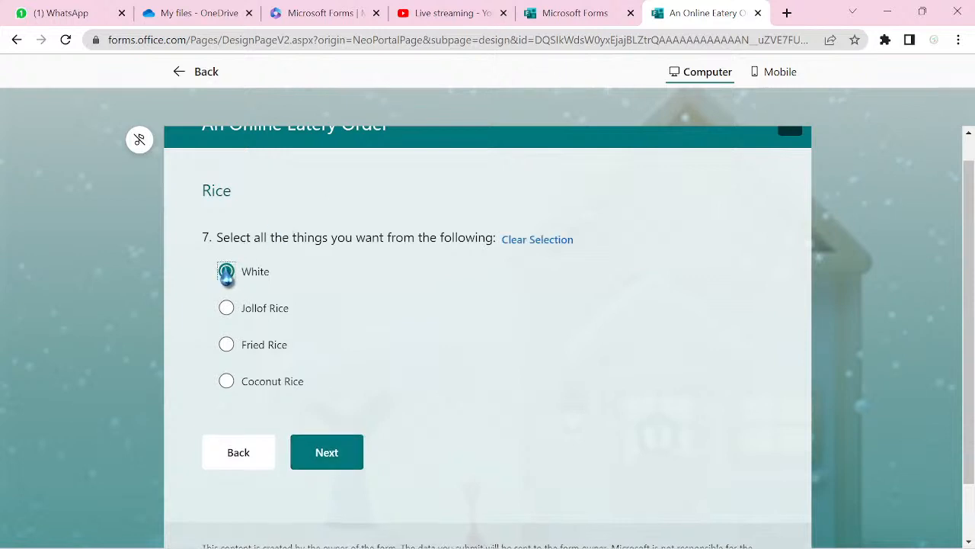
{"action": "left_click", "coordinate": [227, 314]}
{"action": "left_click", "coordinate": [227, 347]}
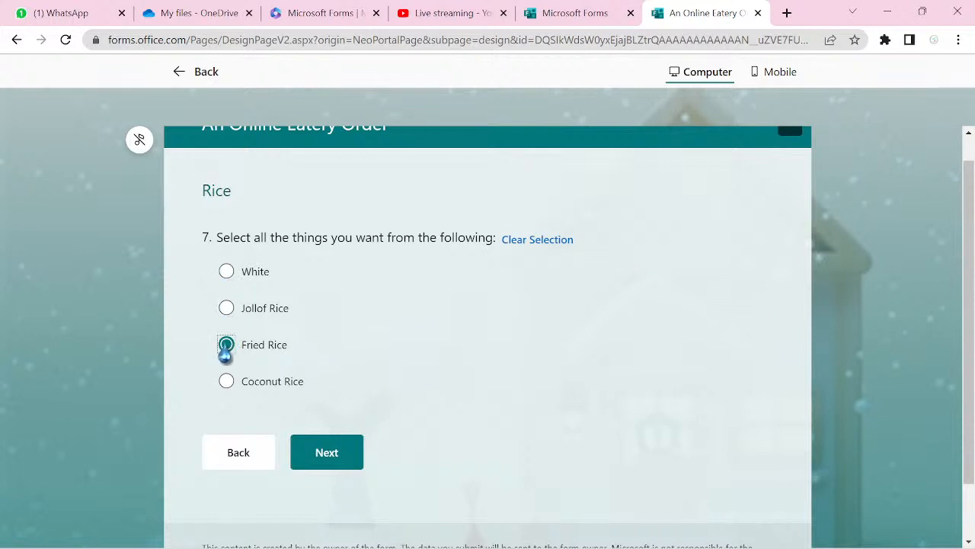
{"action": "left_click", "coordinate": [226, 382]}
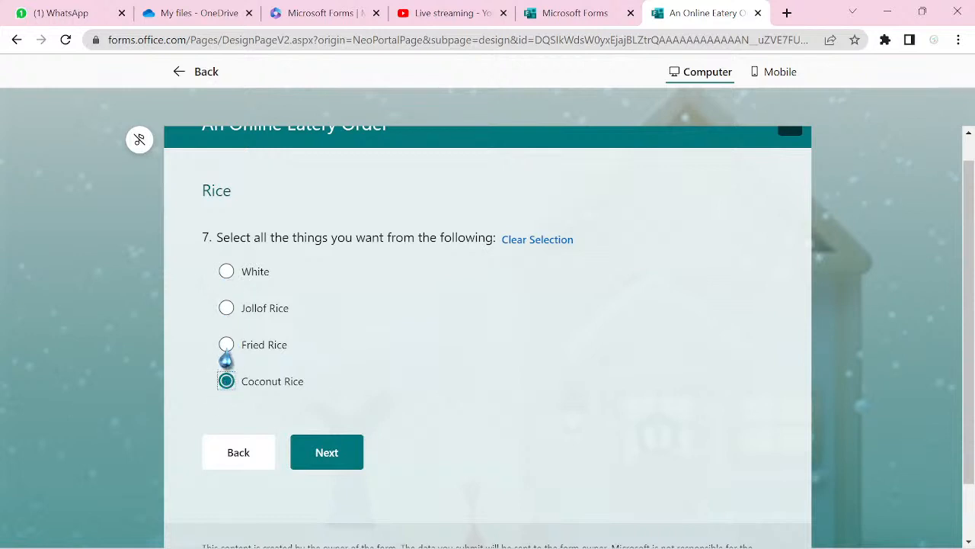
{"action": "left_click", "coordinate": [226, 345]}
{"action": "left_click", "coordinate": [227, 310]}
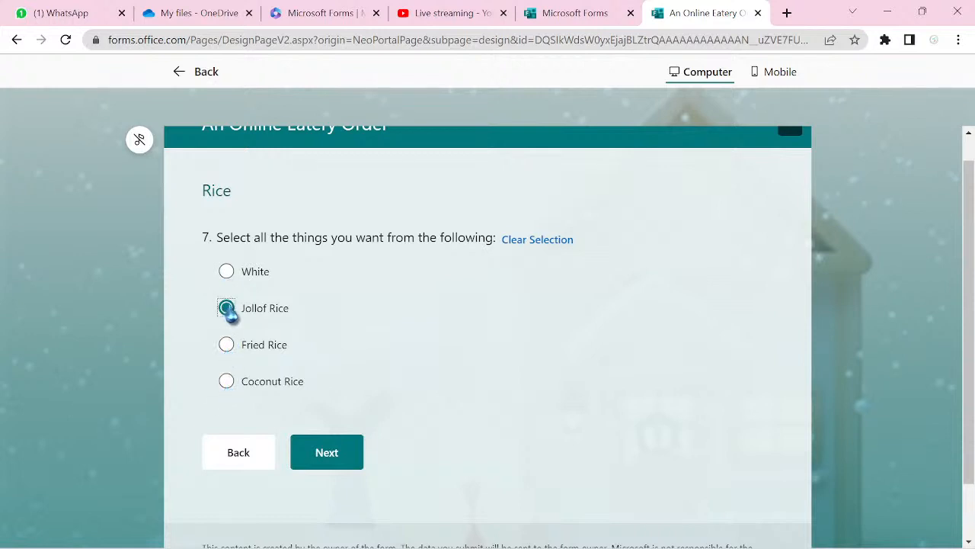
{"action": "left_click", "coordinate": [227, 275]}
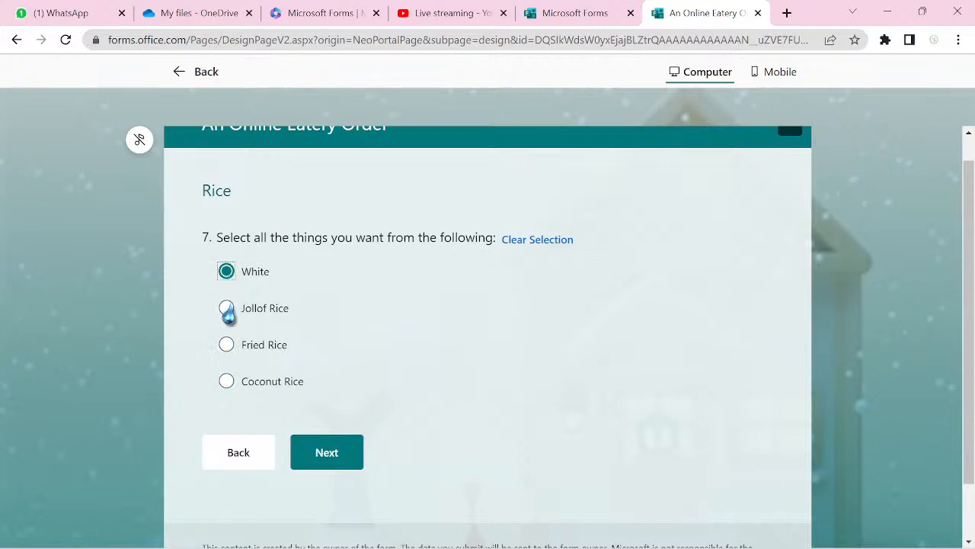
{"action": "left_click", "coordinate": [204, 74]}
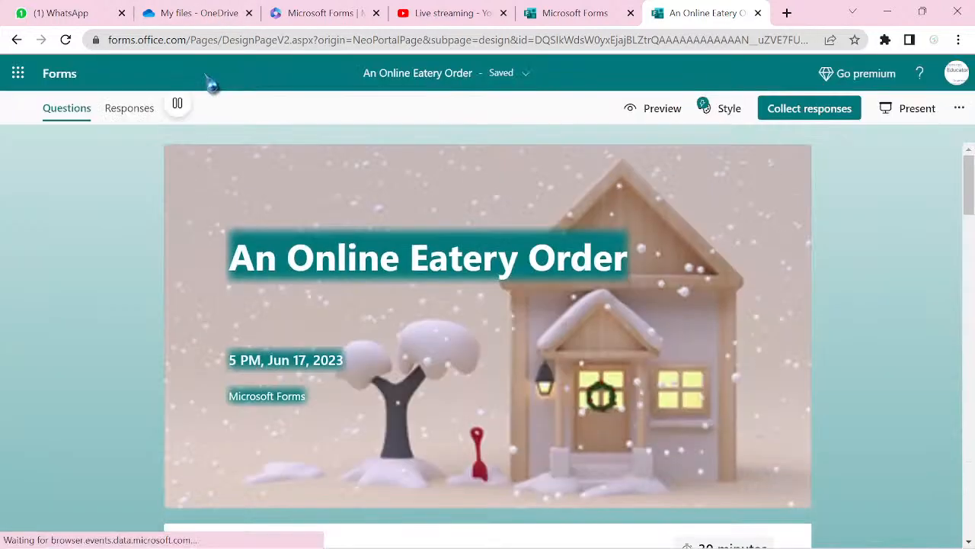
- Turn on Multiple answers and Required for question 7, the Rice question
{"action": "scroll", "coordinate": [212, 86], "scroll_direction": "down", "scroll_amount": 5}
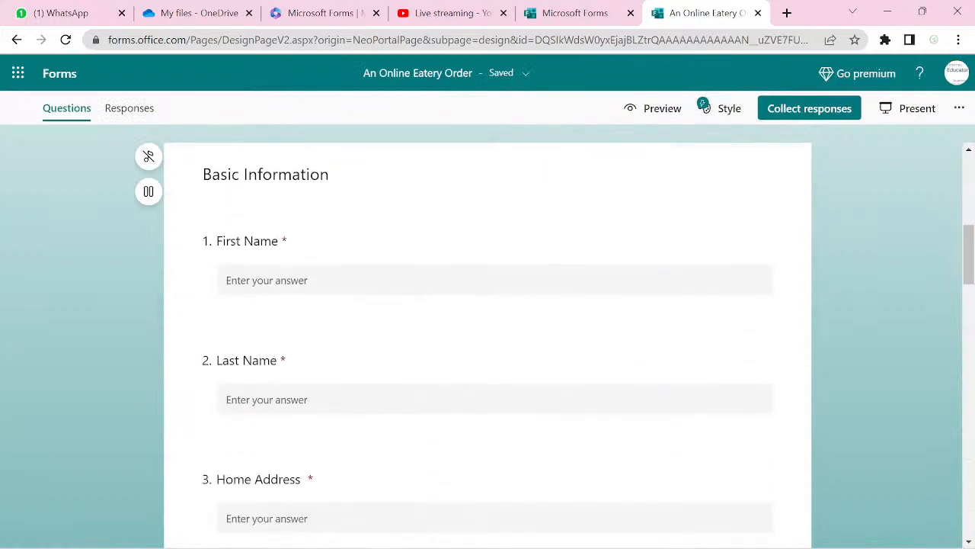
{"action": "scroll", "coordinate": [488, 343], "scroll_direction": "down", "scroll_amount": 12}
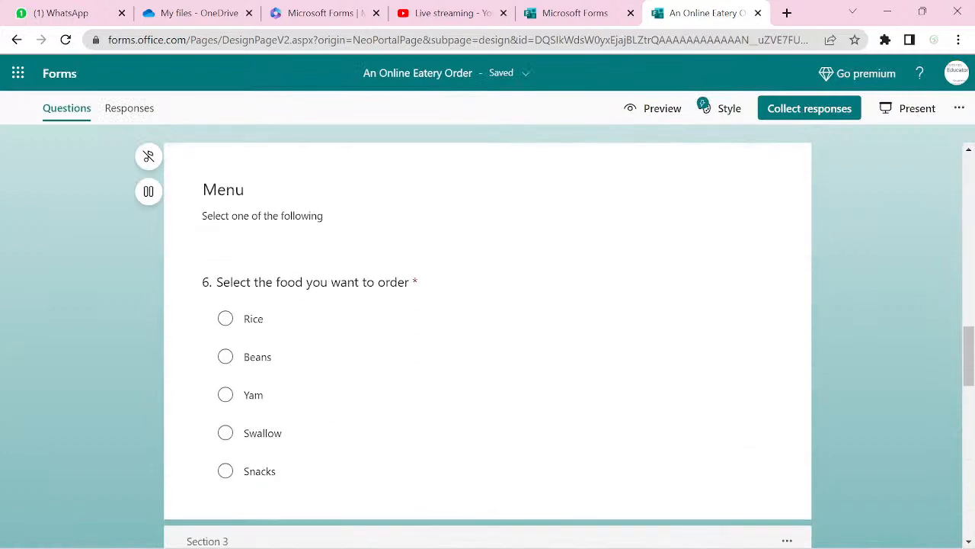
{"action": "scroll", "coordinate": [488, 343], "scroll_direction": "down", "scroll_amount": 5}
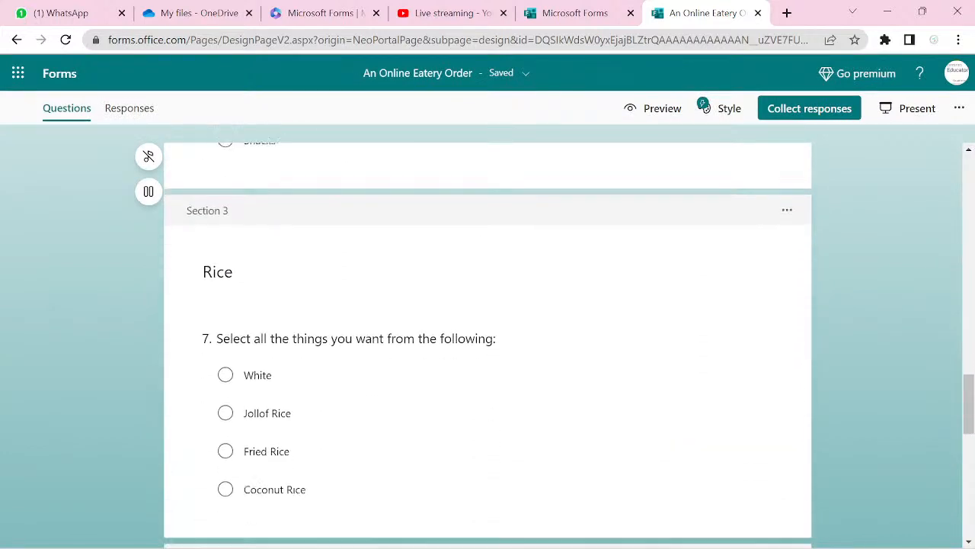
{"action": "scroll", "coordinate": [487, 343], "scroll_direction": "down", "scroll_amount": 3}
{"action": "left_click", "coordinate": [575, 341]}
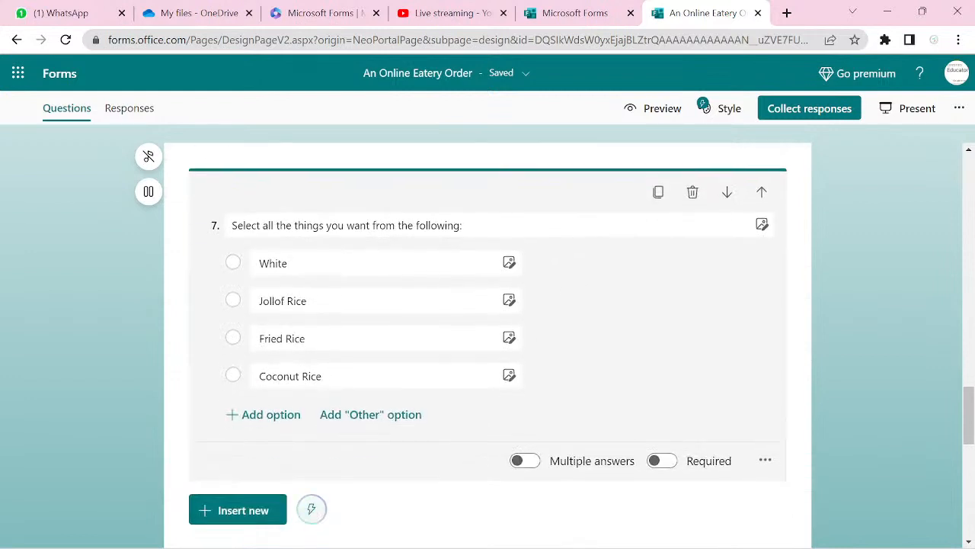
{"action": "scroll", "coordinate": [488, 343], "scroll_direction": "down", "scroll_amount": 1}
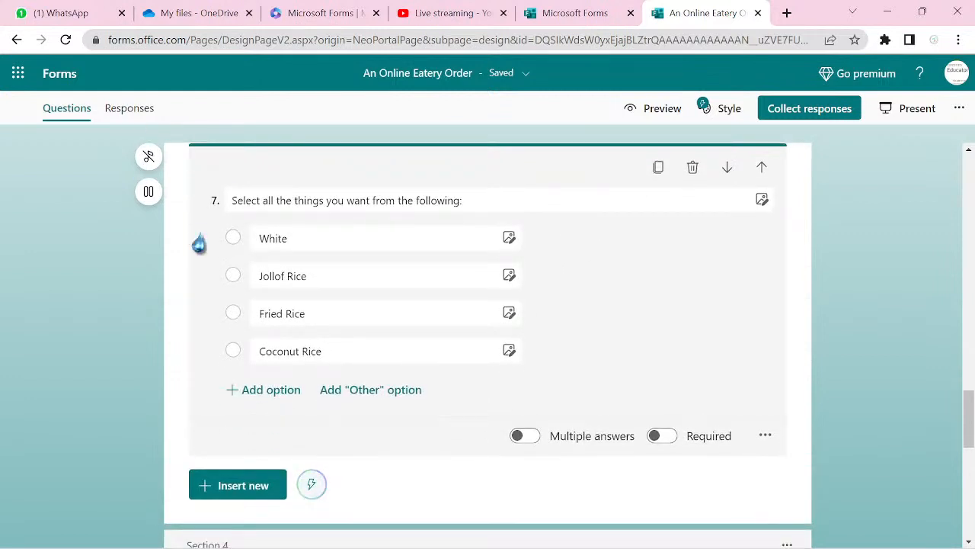
{"action": "left_click", "coordinate": [527, 437]}
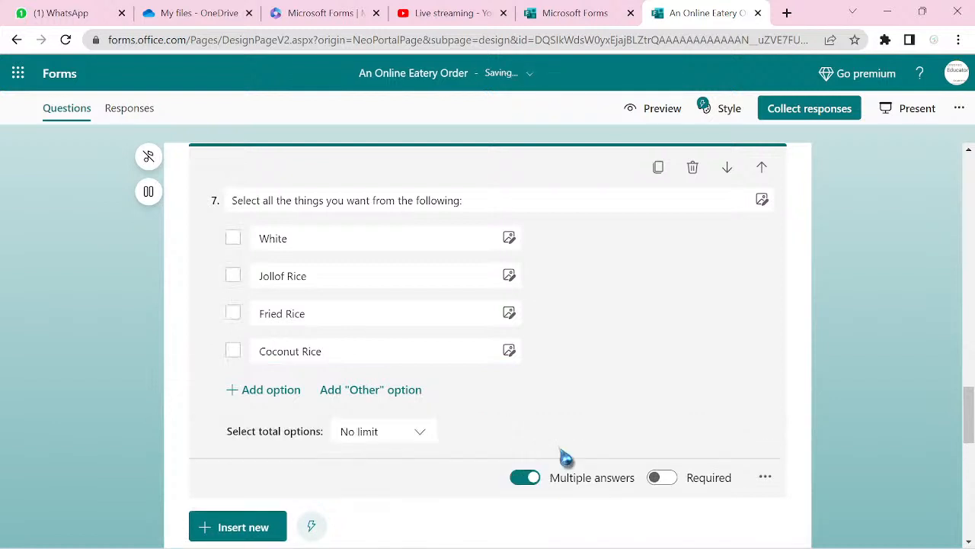
{"action": "left_click", "coordinate": [669, 481]}
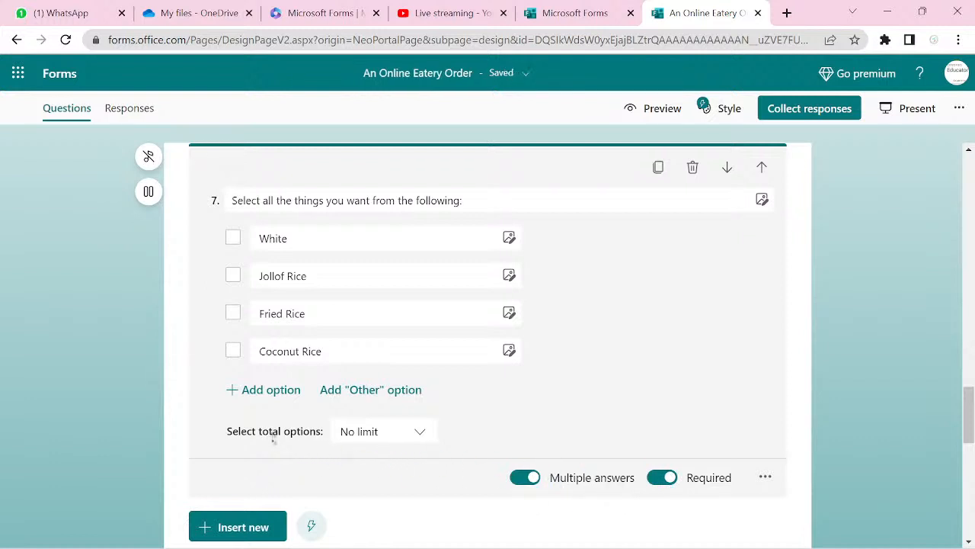
- Try Equal to 2 and At most 2 selection limits, keep No limit, then preview the form
{"action": "left_click", "coordinate": [420, 439]}
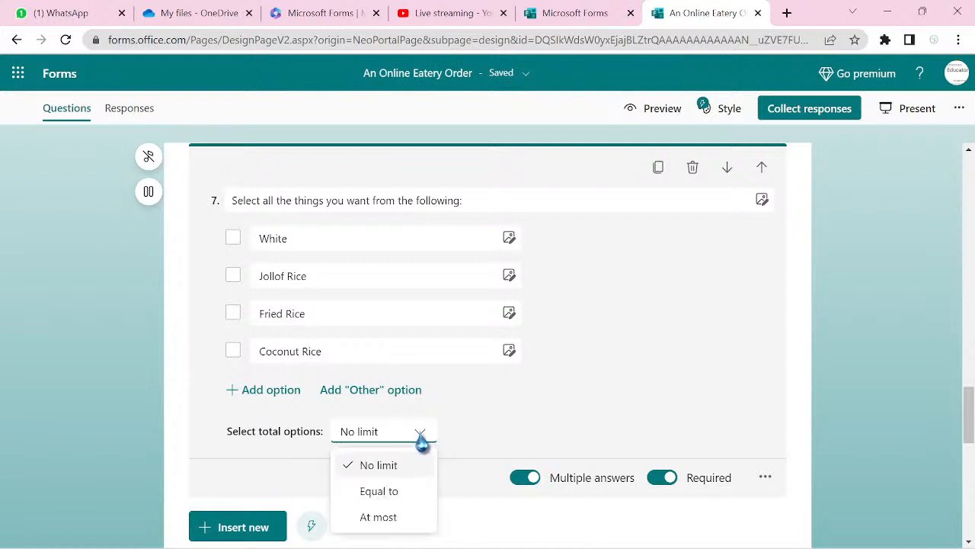
{"action": "left_click", "coordinate": [402, 494]}
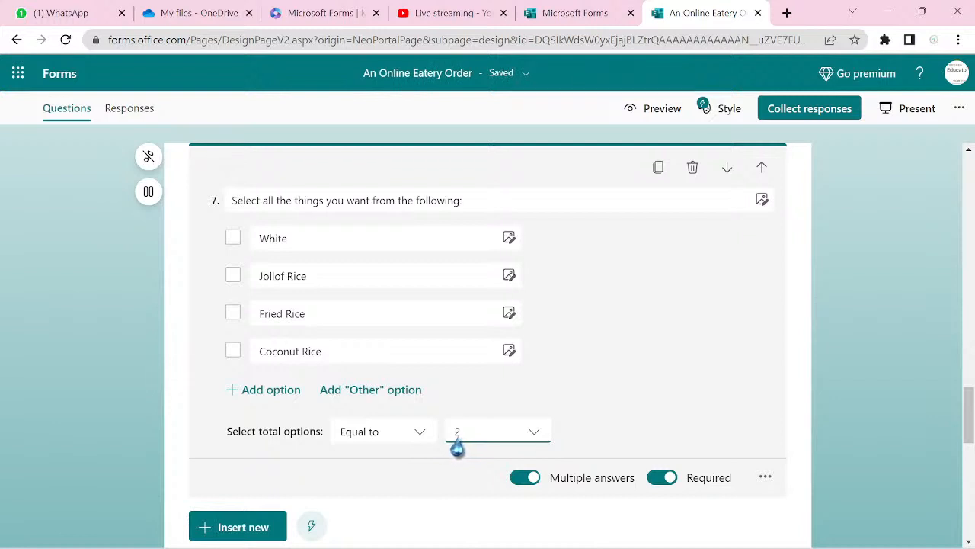
{"action": "left_click", "coordinate": [419, 445]}
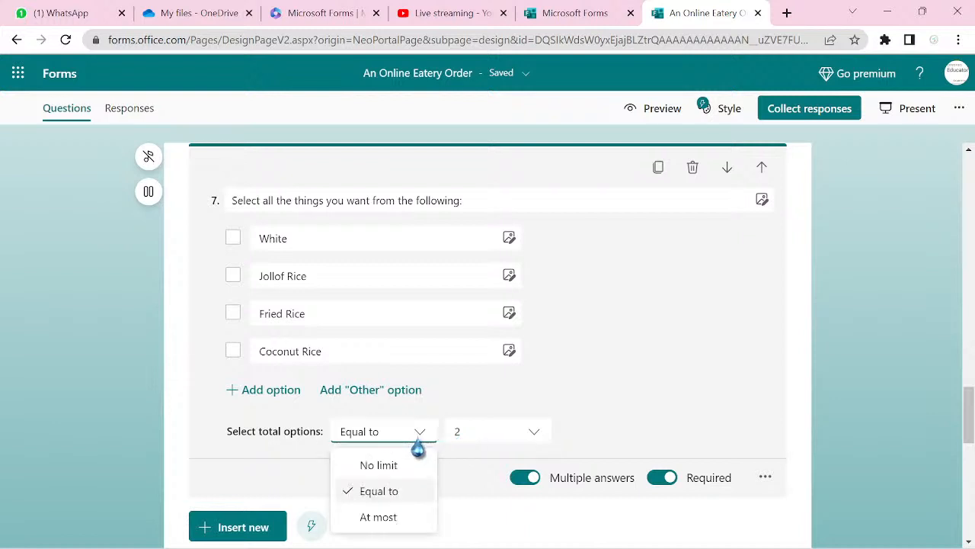
{"action": "left_click", "coordinate": [397, 521]}
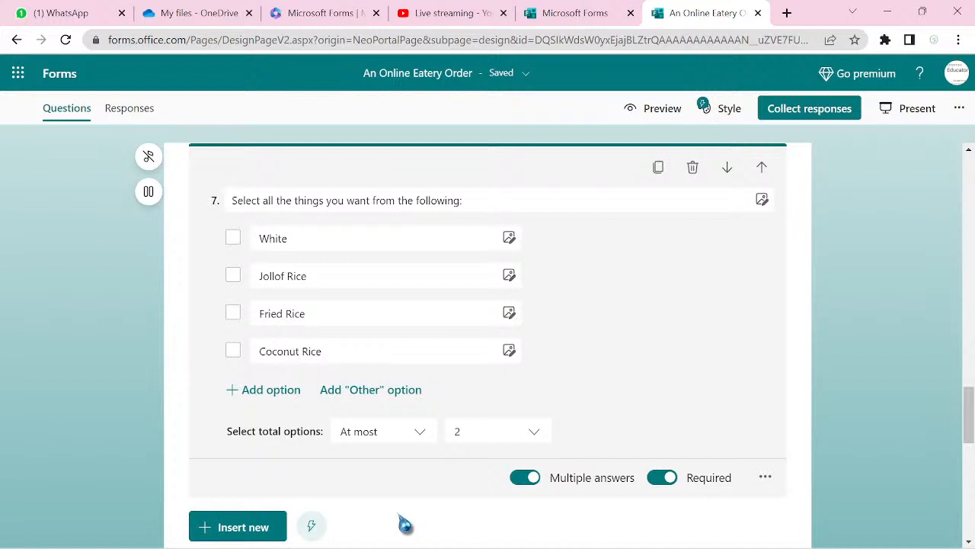
{"action": "left_click", "coordinate": [417, 438]}
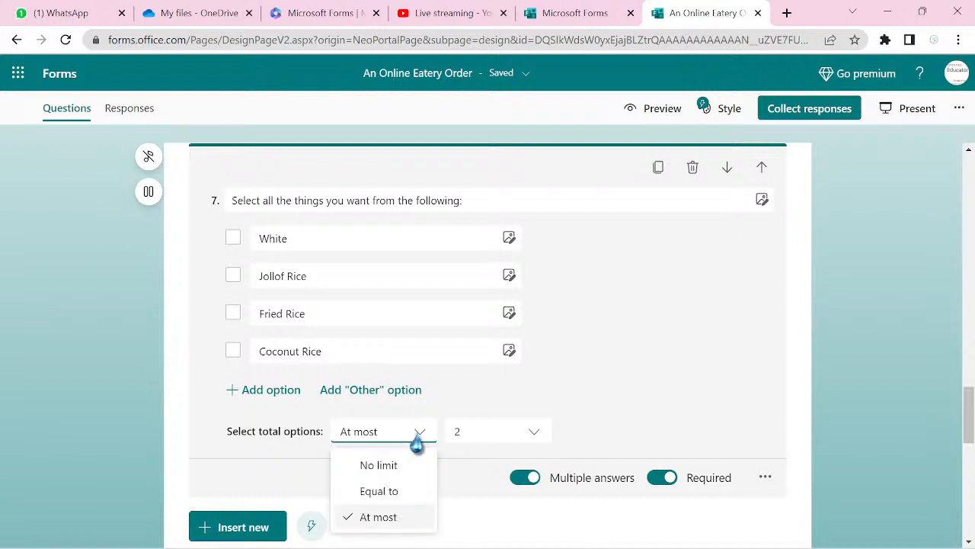
{"action": "left_click", "coordinate": [398, 464]}
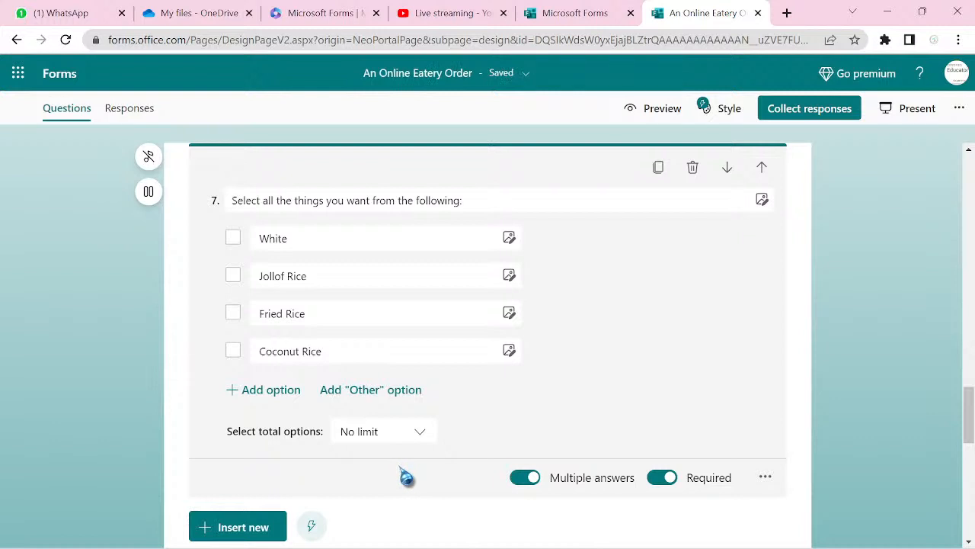
{"action": "left_click", "coordinate": [660, 114]}
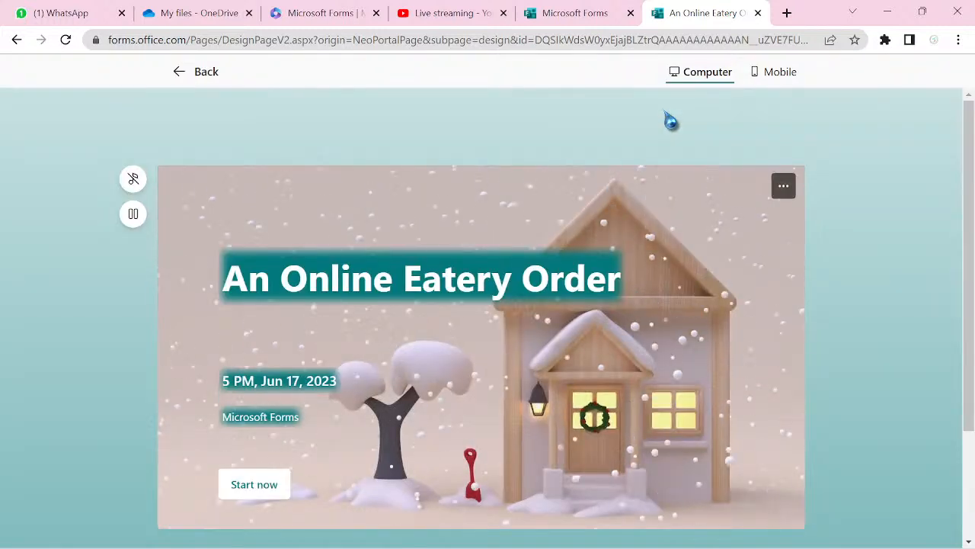
- Start the preview and enter 'a' in First Name, Last Name, Home Address and the remaining fields
{"action": "left_click", "coordinate": [254, 484]}
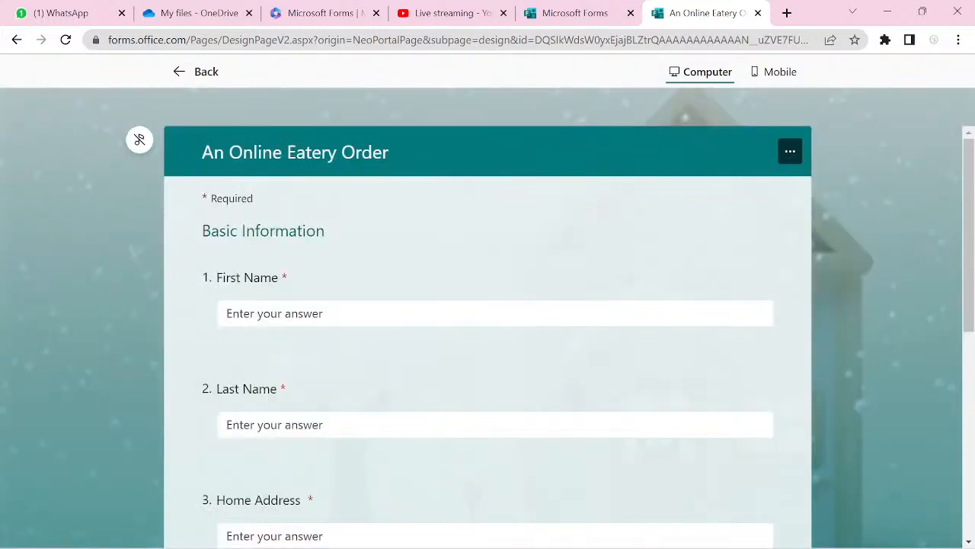
{"action": "left_click", "coordinate": [384, 313]}
{"action": "type", "text": "a"}
{"action": "left_click", "coordinate": [227, 424]}
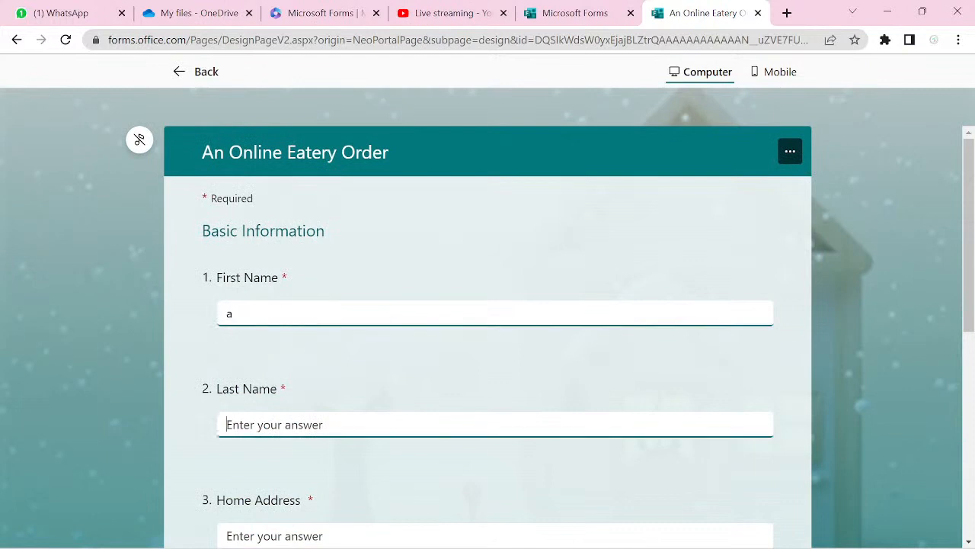
{"action": "type", "text": "a"}
{"action": "left_click", "coordinate": [227, 535]}
{"action": "type", "text": "a"}
{"action": "key", "text": "Tab"}
{"action": "type", "text": "a"}
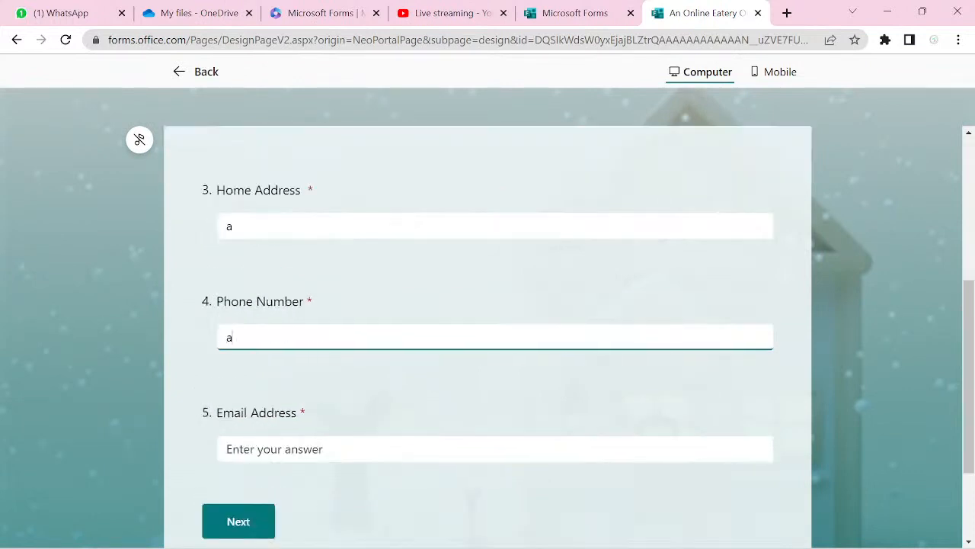
{"action": "key", "text": "Tab"}
{"action": "type", "text": "a"}
{"action": "key", "text": "Tab"}
{"action": "key", "text": "Tab"}
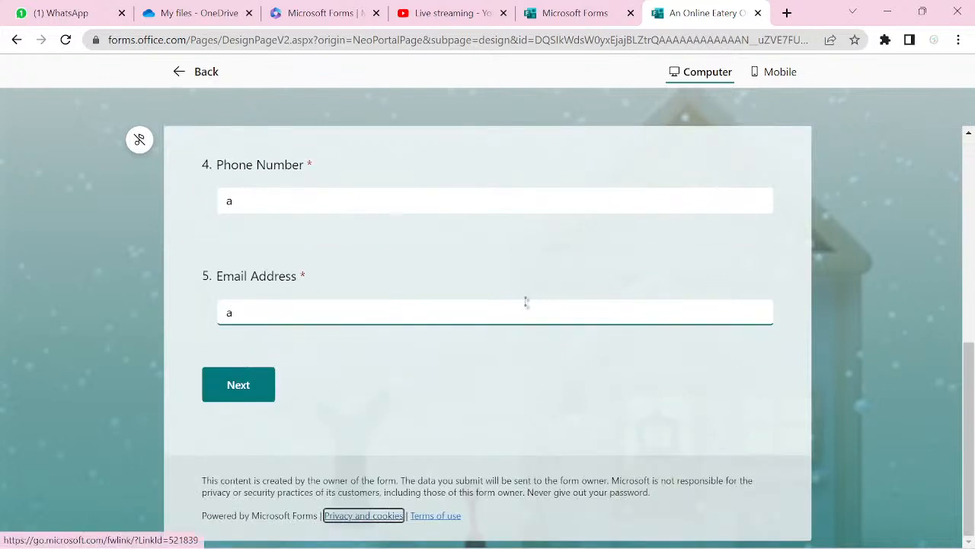
- Advance to the Menu section, select Rice, and continue to the Rice section
{"action": "key", "text": "shift+Tab"}
{"action": "key", "text": "Return"}
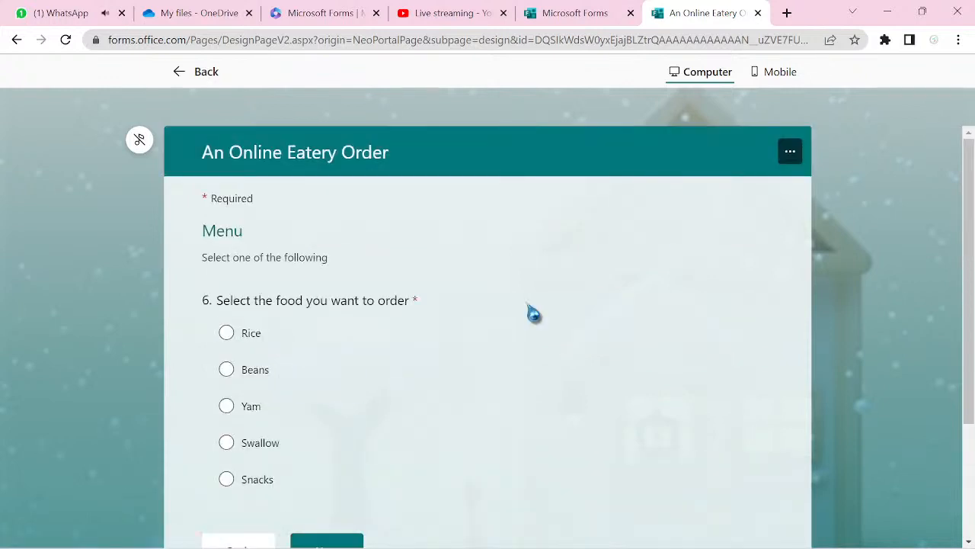
{"action": "key", "text": "space"}
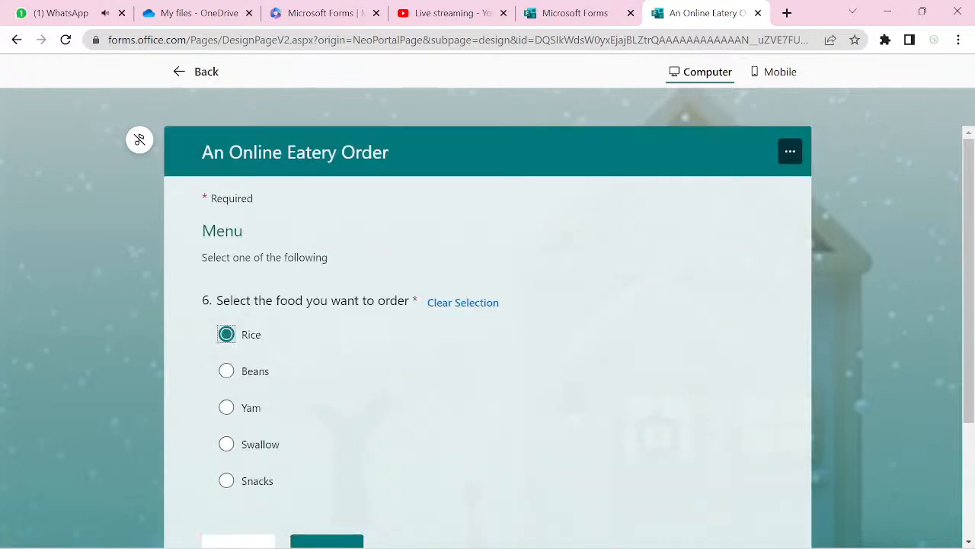
{"action": "key", "text": "Tab"}
{"action": "key", "text": "Tab"}
{"action": "key", "text": "Return"}
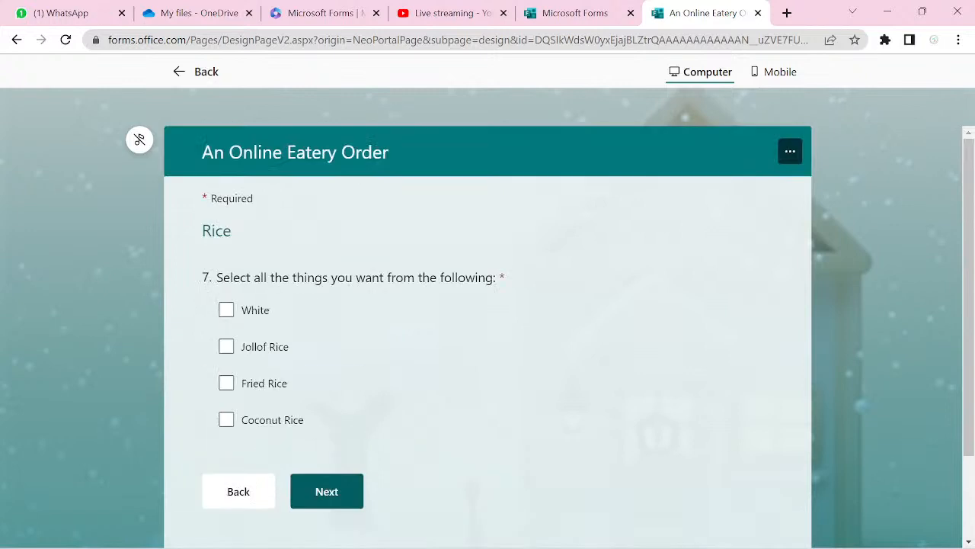
- Tick White, Fried Rice and Jollof Rice together, then untick Jollof and Fried Rice
{"action": "left_click", "coordinate": [228, 316]}
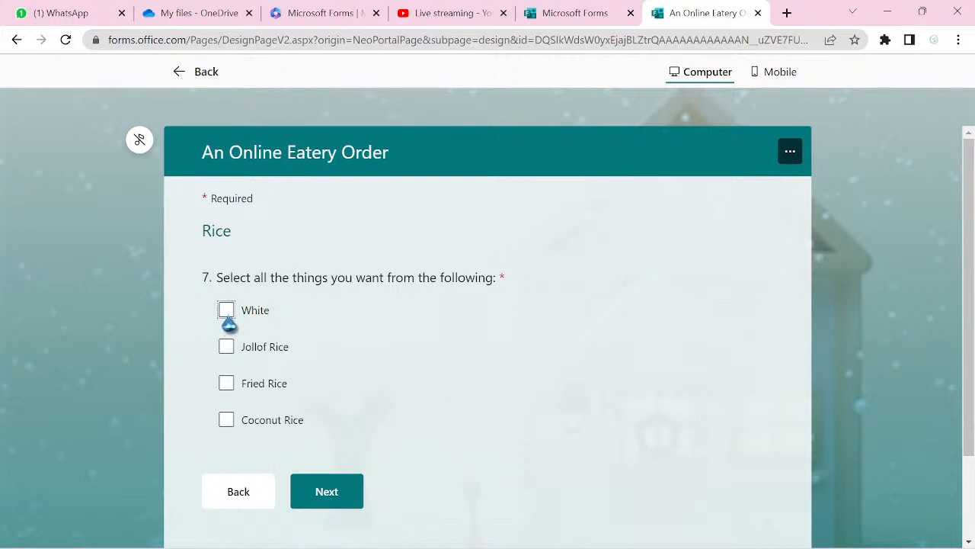
{"action": "left_click", "coordinate": [227, 384]}
{"action": "left_click", "coordinate": [227, 350]}
{"action": "left_click", "coordinate": [226, 349]}
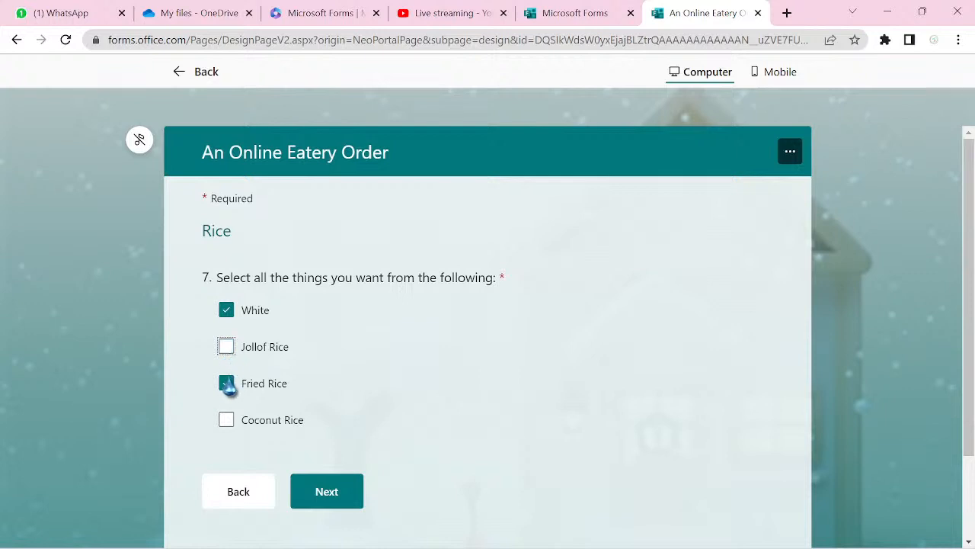
{"action": "left_click", "coordinate": [226, 383]}
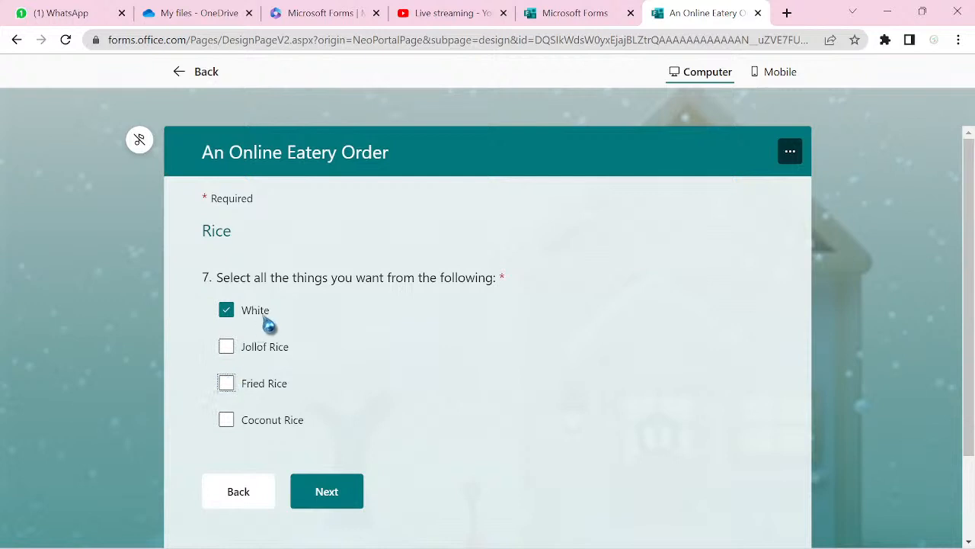
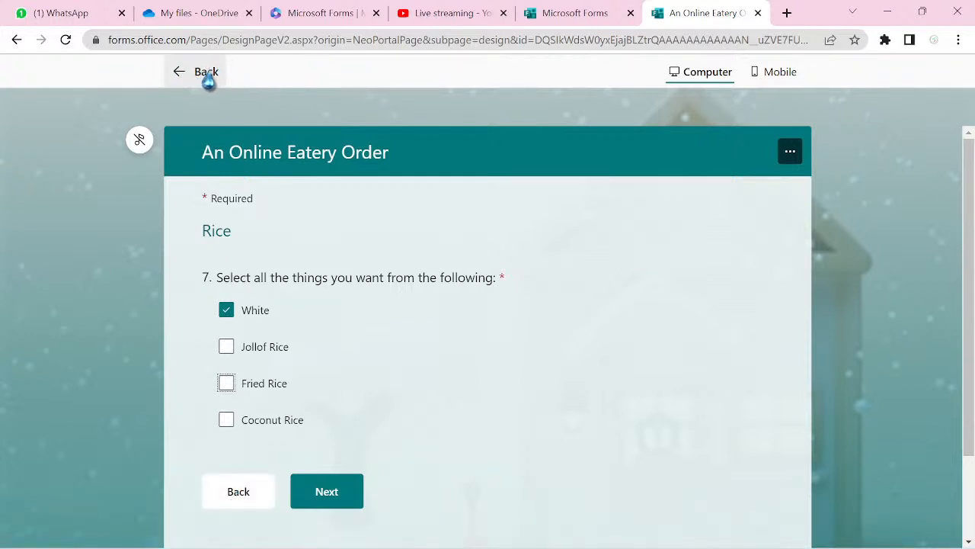
- Exit the preview and open Rice question 7 with its four rice options for editing
{"action": "left_click", "coordinate": [204, 74]}
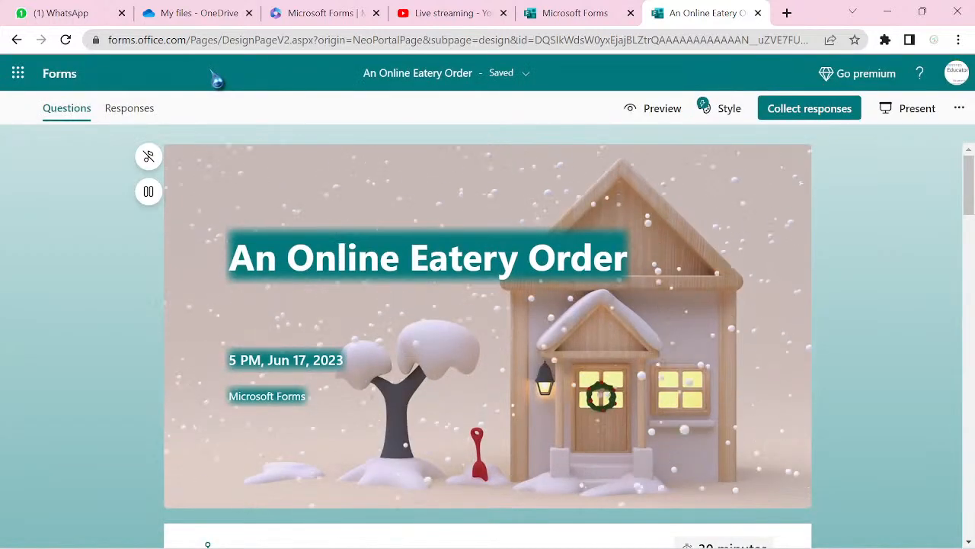
{"action": "scroll", "coordinate": [488, 339], "scroll_direction": "down", "scroll_amount": 10}
{"action": "scroll", "coordinate": [487, 339], "scroll_direction": "down", "scroll_amount": 12}
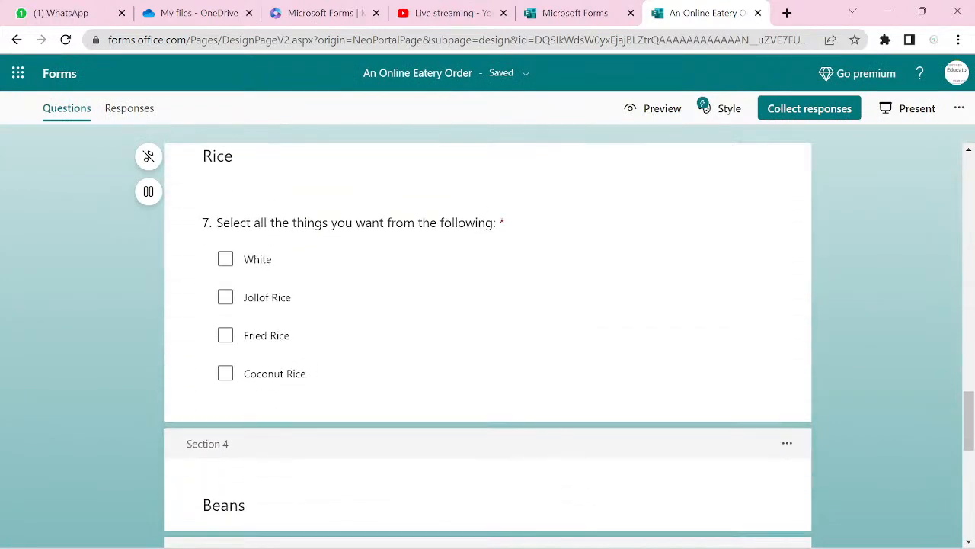
{"action": "left_click", "coordinate": [405, 358]}
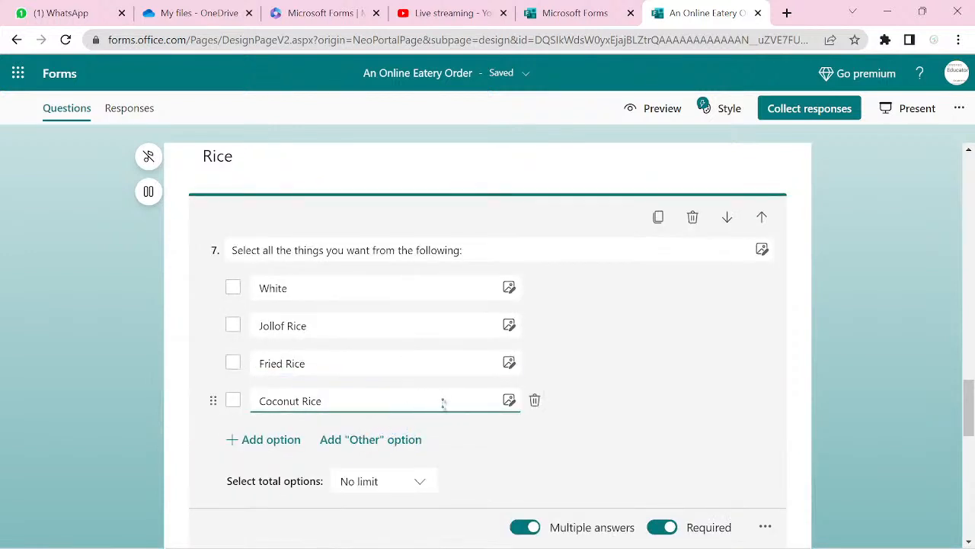
- Add Beef, Fish and Chicken as new choices after Coconut Rice in question 7
{"action": "key", "text": "Return"}
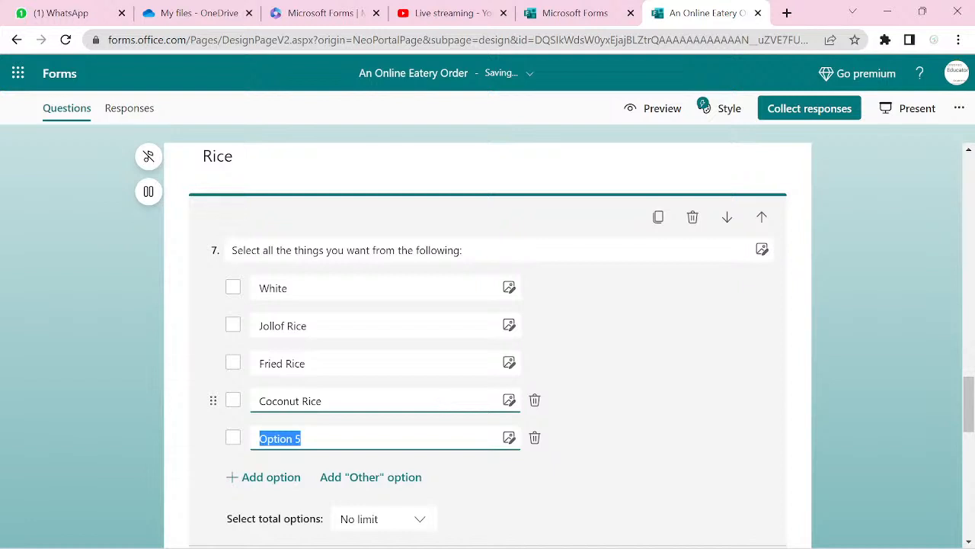
{"action": "type", "text": "B"}
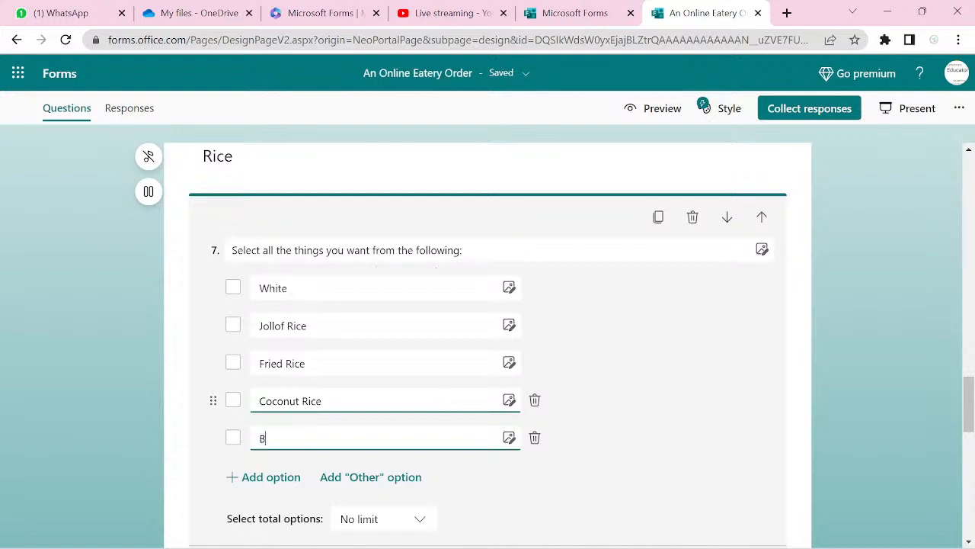
{"action": "type", "text": "eef"}
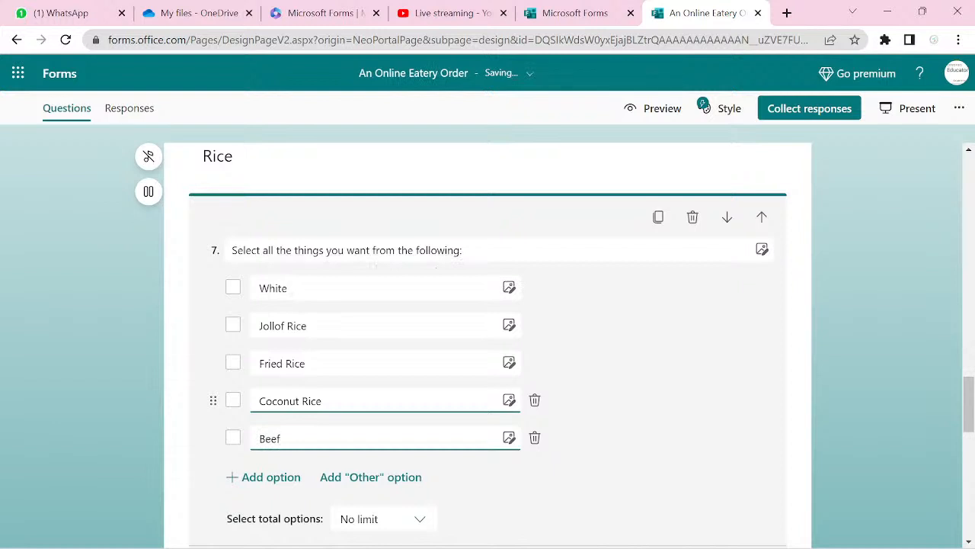
{"action": "key", "text": "Return"}
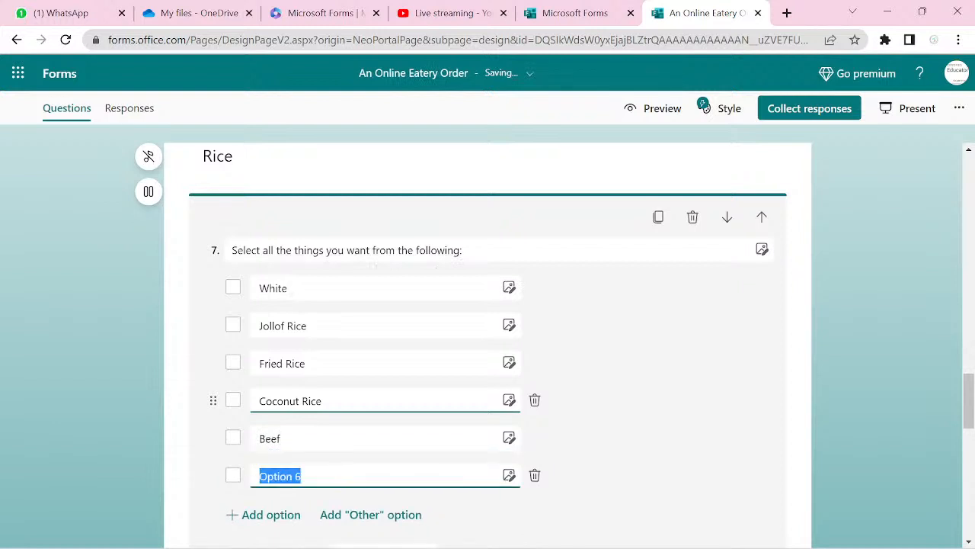
{"action": "type", "text": "Fish"}
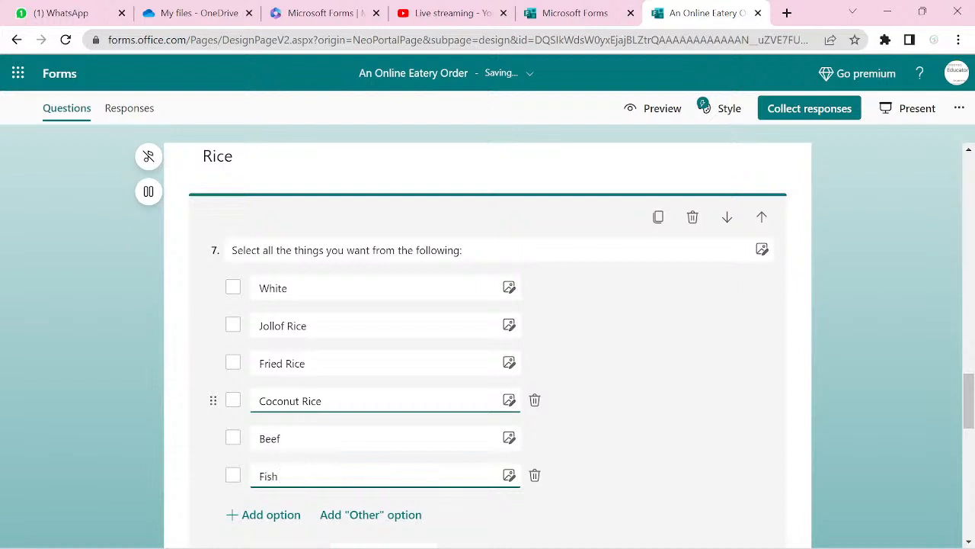
{"action": "key", "text": "Return"}
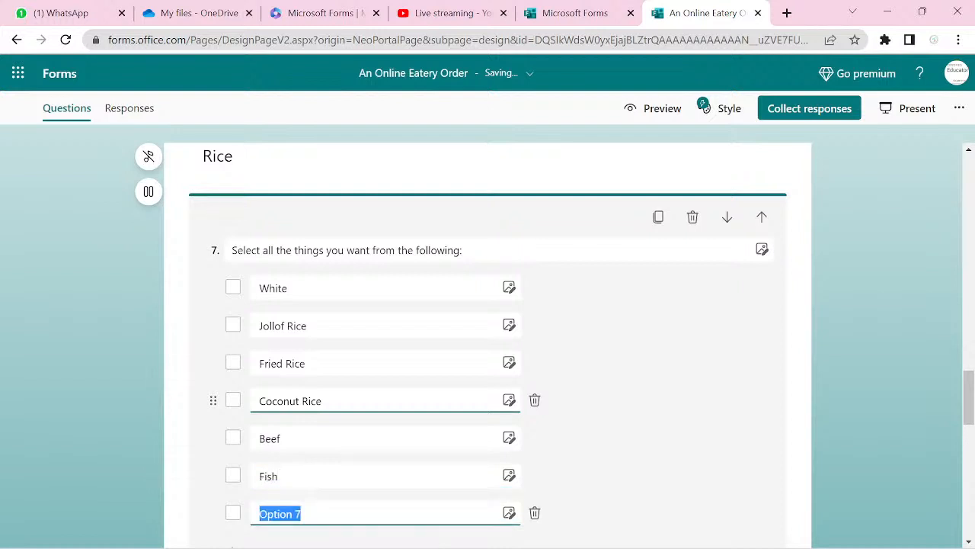
{"action": "type", "text": "Ch"}
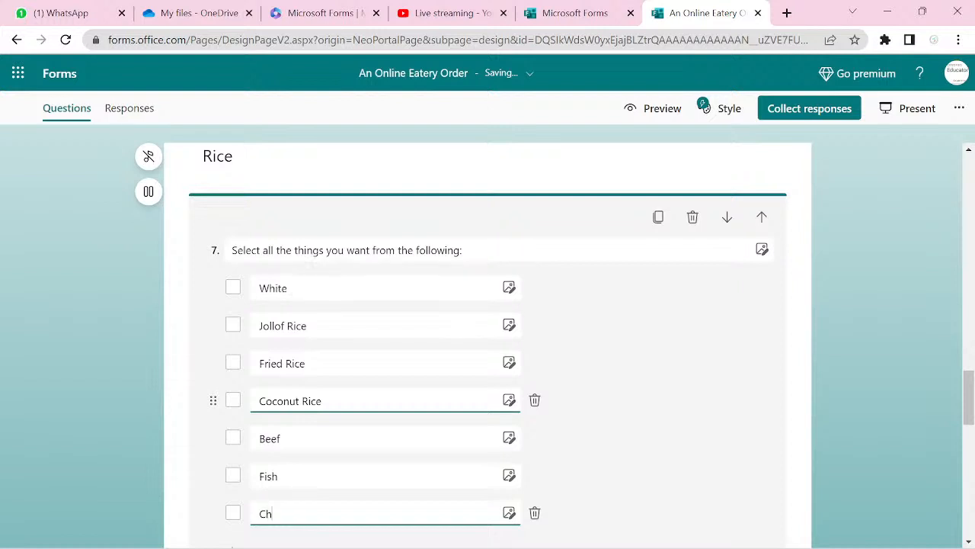
{"action": "type", "text": "icken"}
{"action": "key", "text": "Return"}
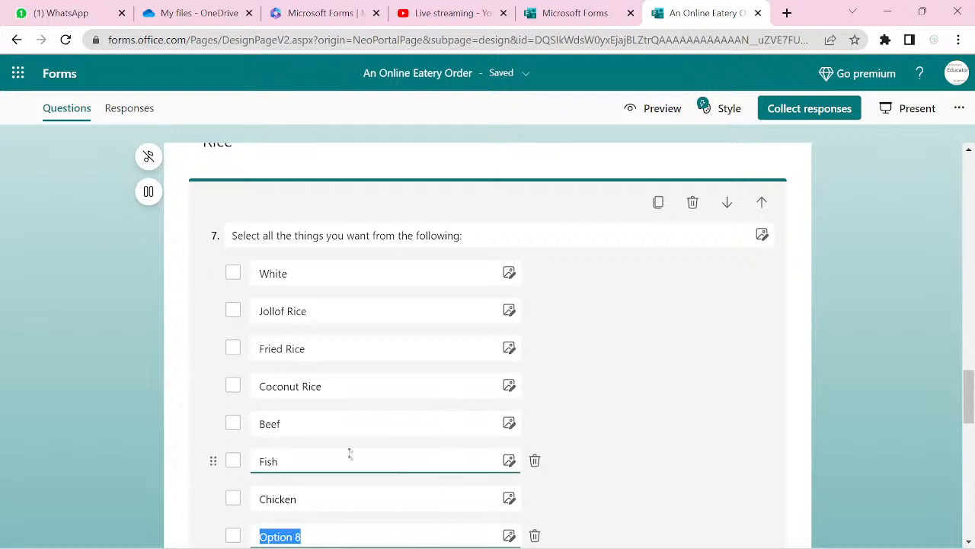
- Change the Chicken choice to 'Half Chicken' and type 'Full Chiken' into the eighth option
{"action": "left_click", "coordinate": [321, 493]}
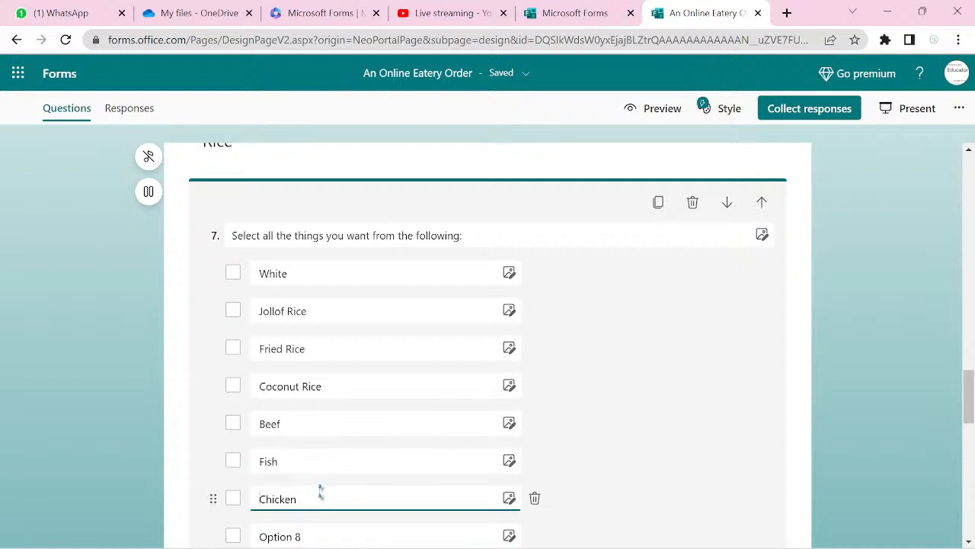
{"action": "key", "text": "Home"}
{"action": "type", "text": "Half"}
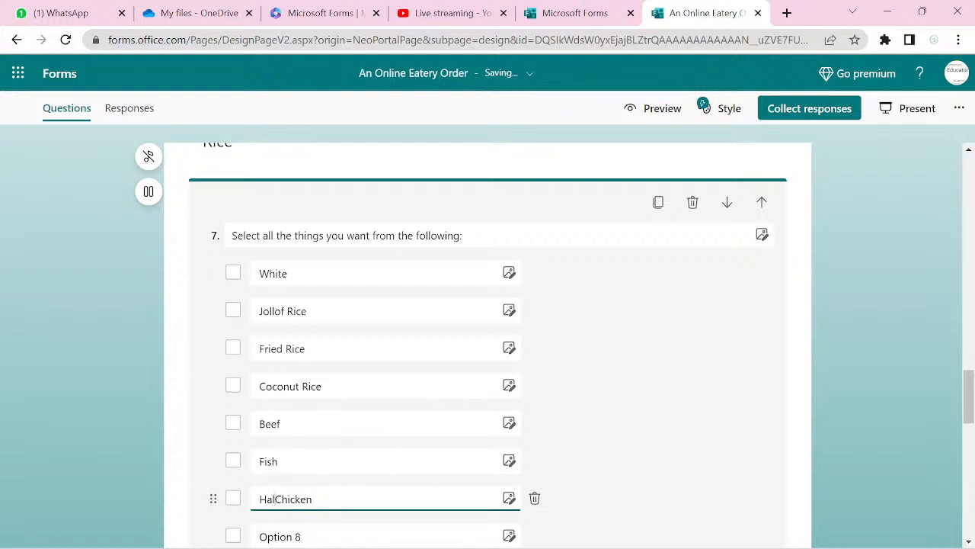
{"action": "left_click", "coordinate": [339, 537]}
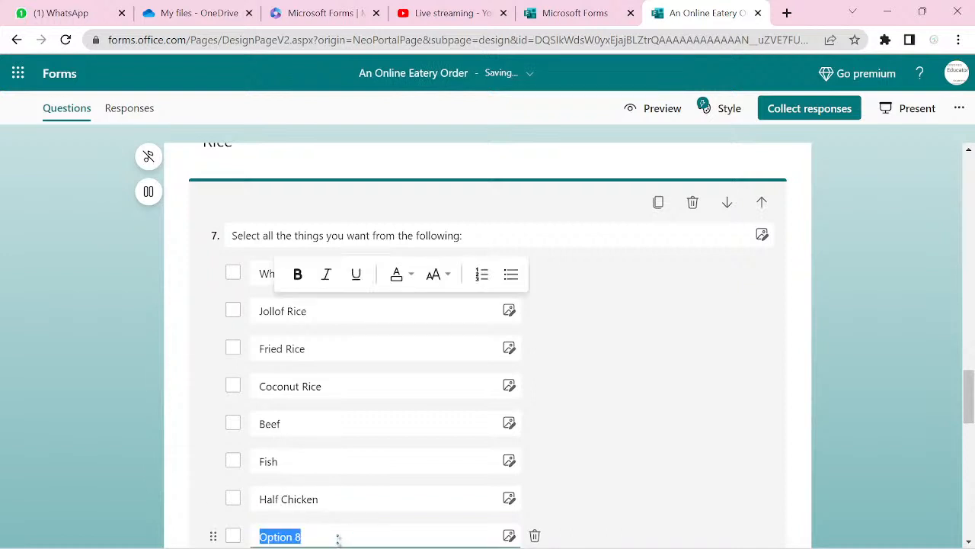
{"action": "type", "text": "Full"}
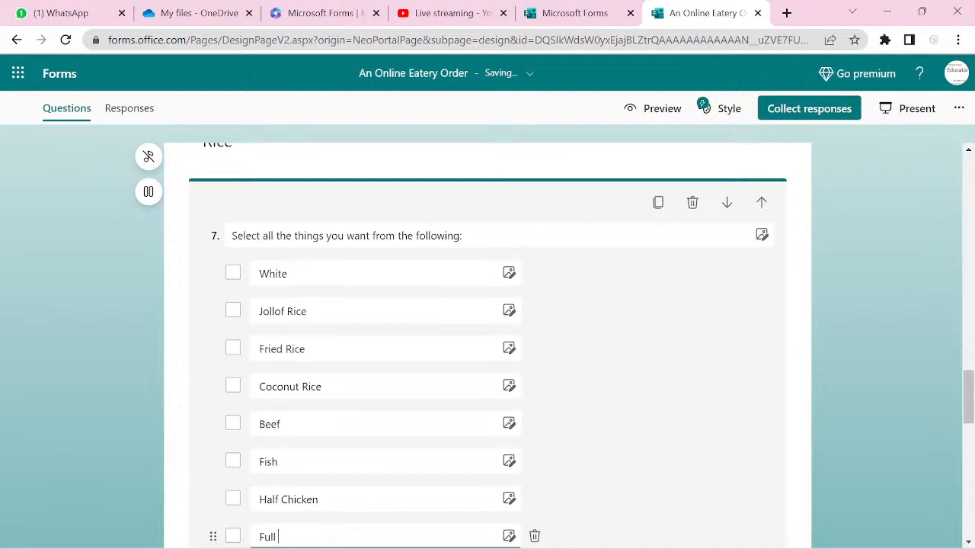
{"action": "type", "text": " Chiken"}
- Correct the spelling to 'Full Chicken' and add Goat Meat as the next choice
{"action": "scroll", "coordinate": [487, 343], "scroll_direction": "down", "scroll_amount": 2}
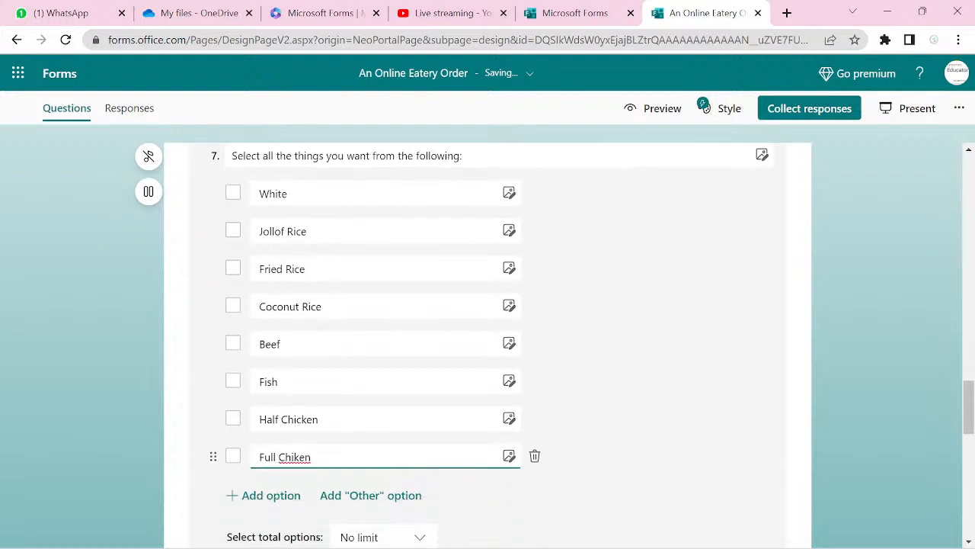
{"action": "key", "text": "BackSpace"}
{"action": "key", "text": "BackSpace"}
{"action": "key", "text": "BackSpace"}
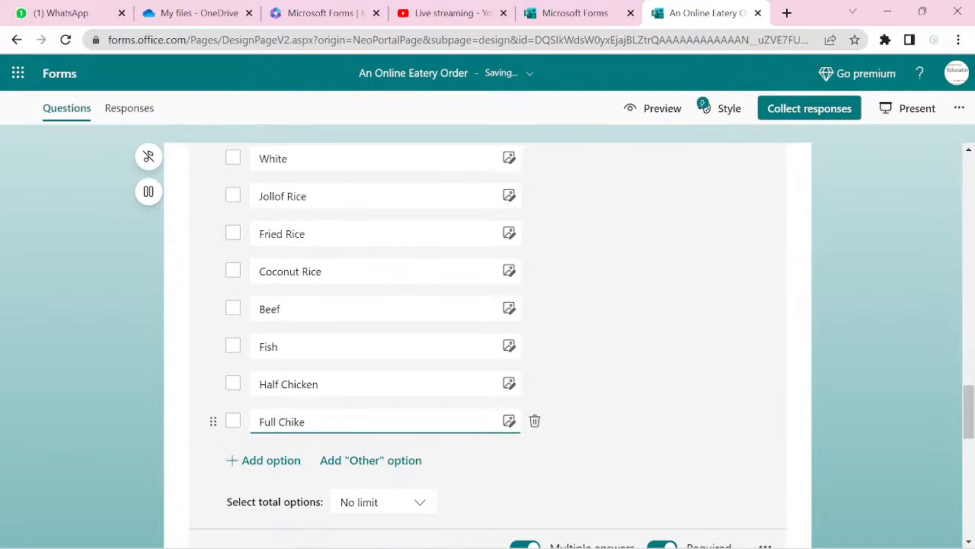
{"action": "type", "text": "cken"}
{"action": "key", "text": "Return"}
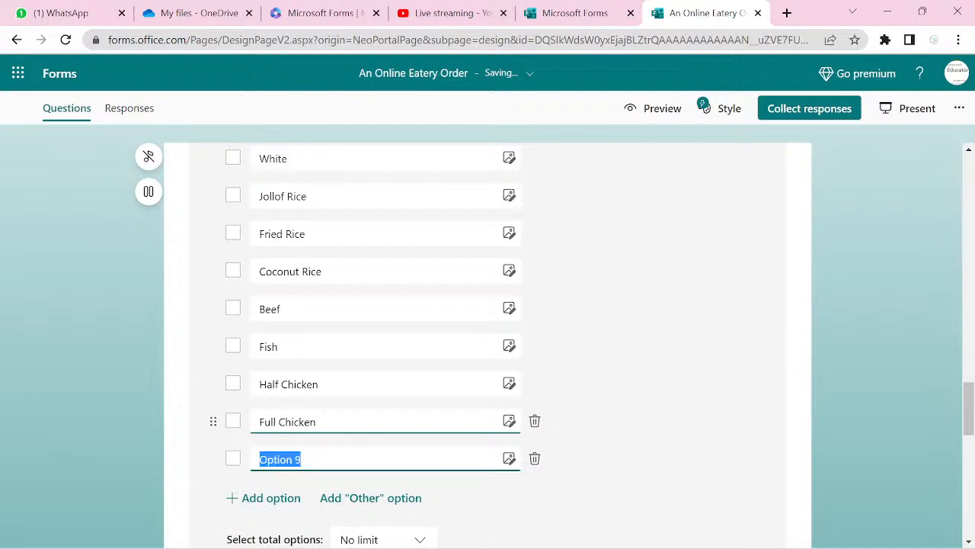
{"action": "type", "text": "G"}
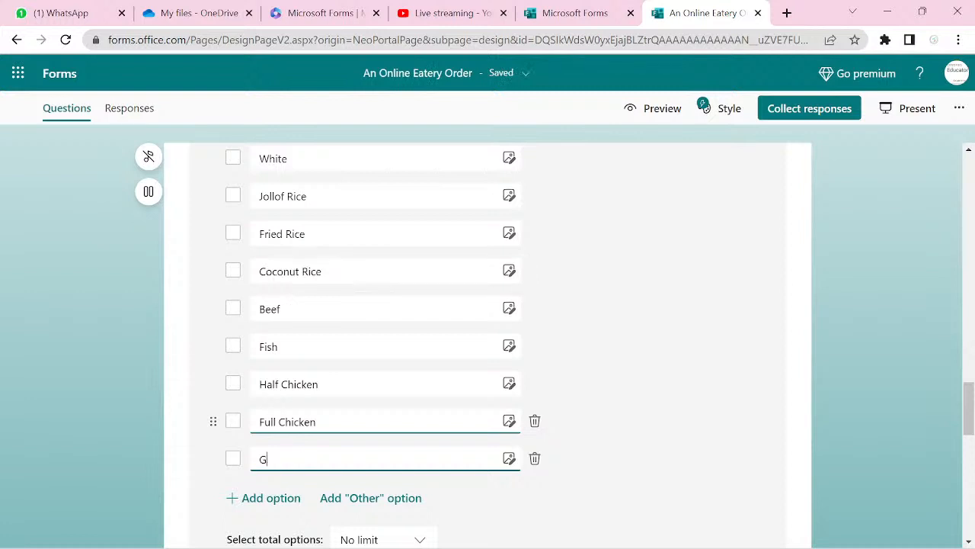
{"action": "type", "text": "oat"}
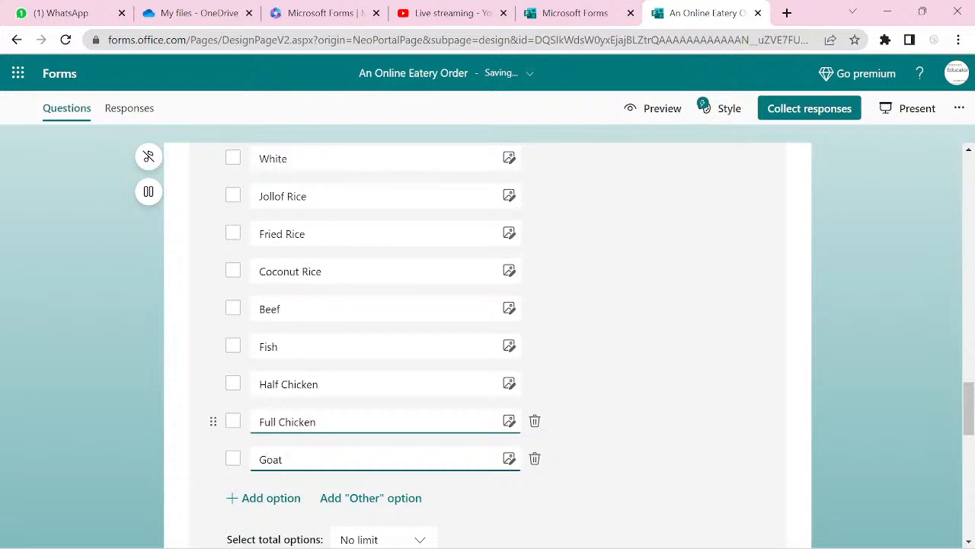
{"action": "type", "text": " Meat"}
- Add Fanta, Coca-Cola, Malt and Fruit Juiz as further choices in question 7
{"action": "key", "text": "Return"}
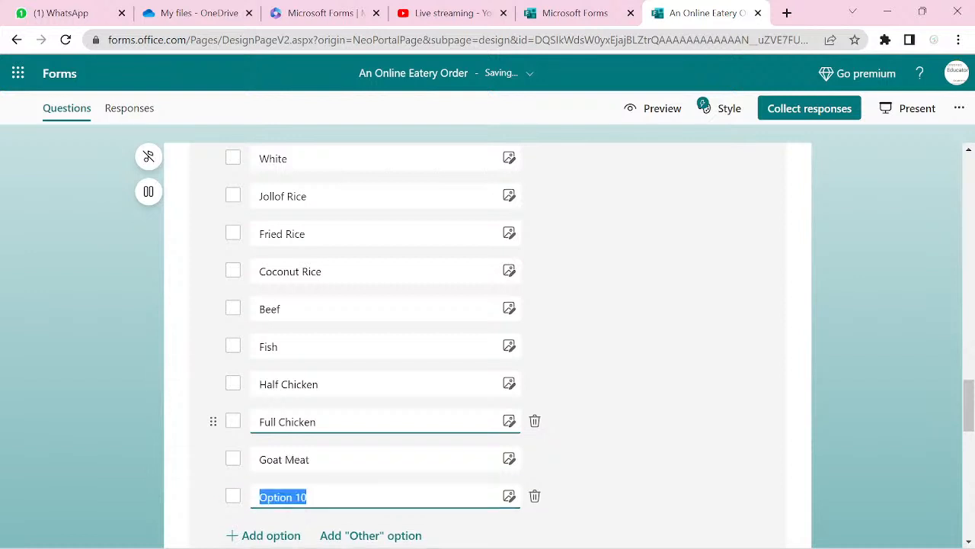
{"action": "type", "text": "Fanta"}
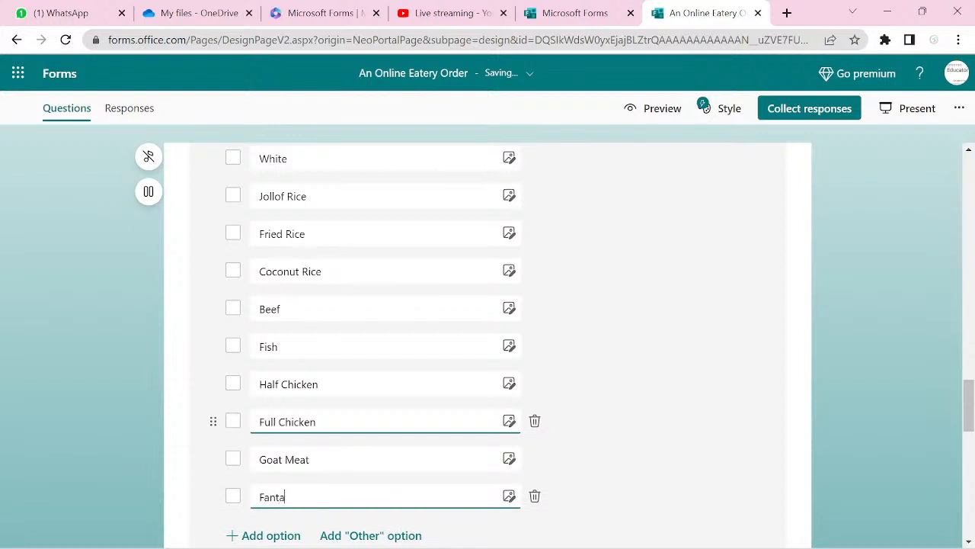
{"action": "key", "text": "Return"}
{"action": "type", "text": "C"}
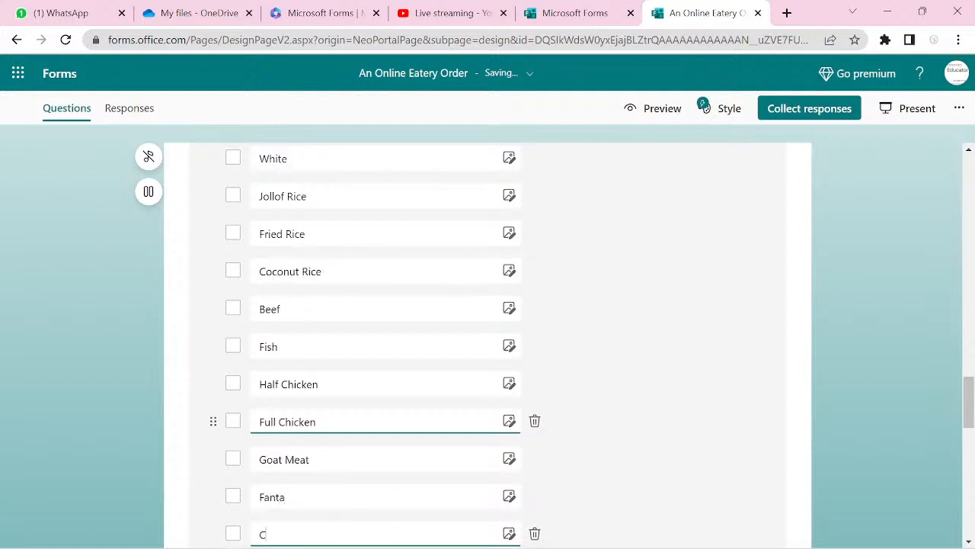
{"action": "type", "text": "oa-"}
{"action": "type", "text": "Cola"}
{"action": "type", "text": "c"}
{"action": "key", "text": "Return"}
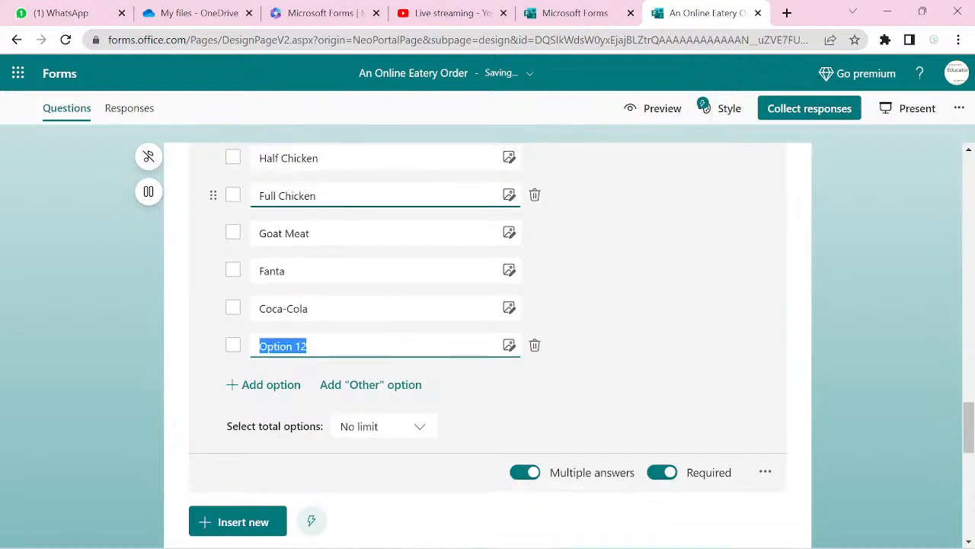
{"action": "type", "text": "M"}
{"action": "type", "text": "tina"}
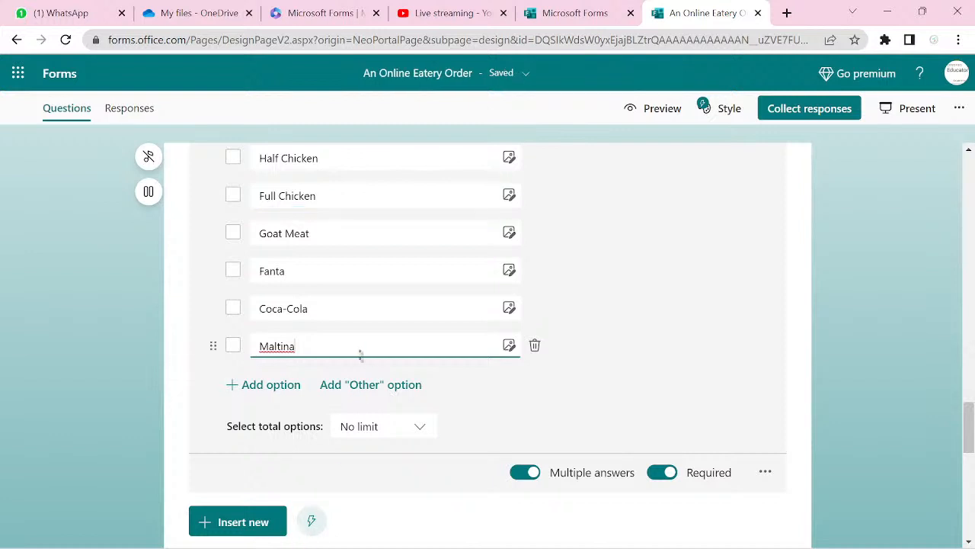
{"action": "key", "text": "BackSpace"}
{"action": "key", "text": "BackSpace"}
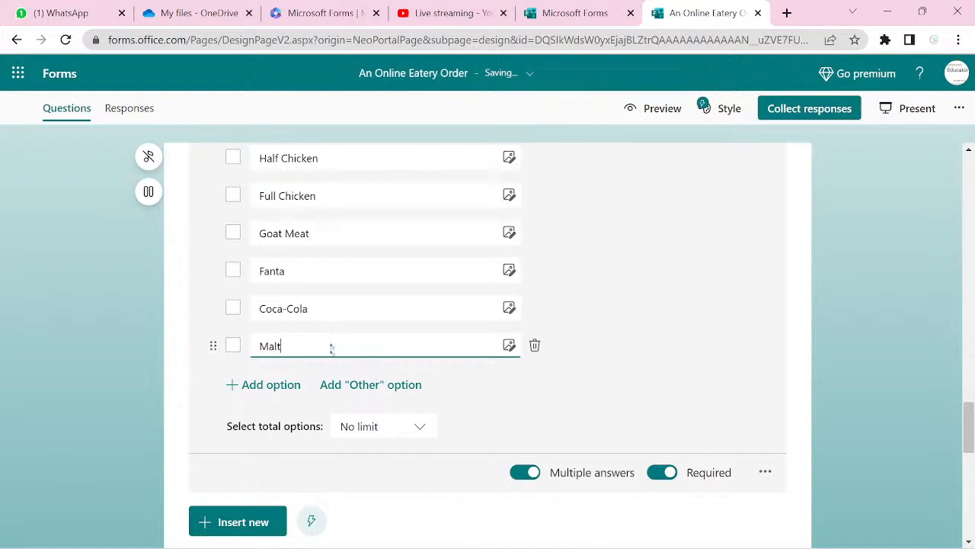
{"action": "key", "text": "Return"}
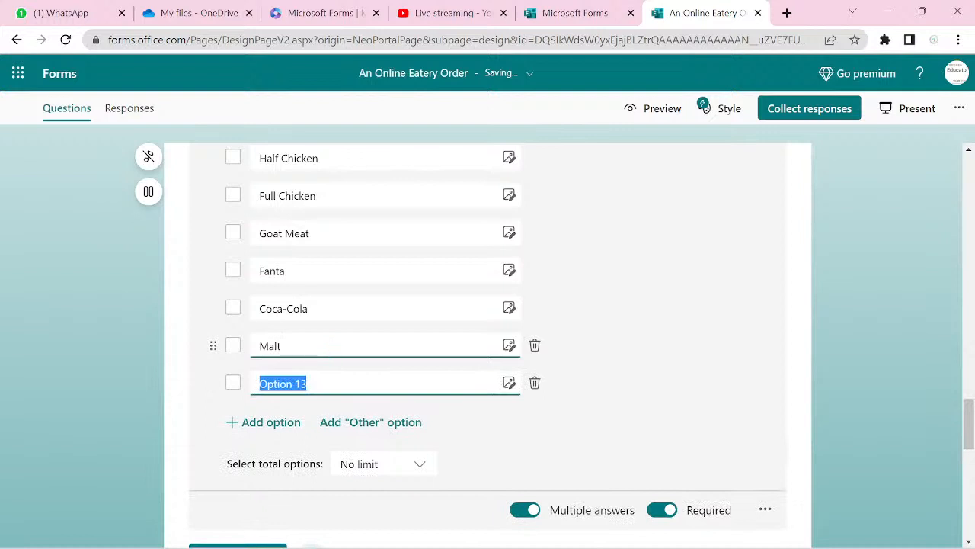
{"action": "type", "text": "Fr"}
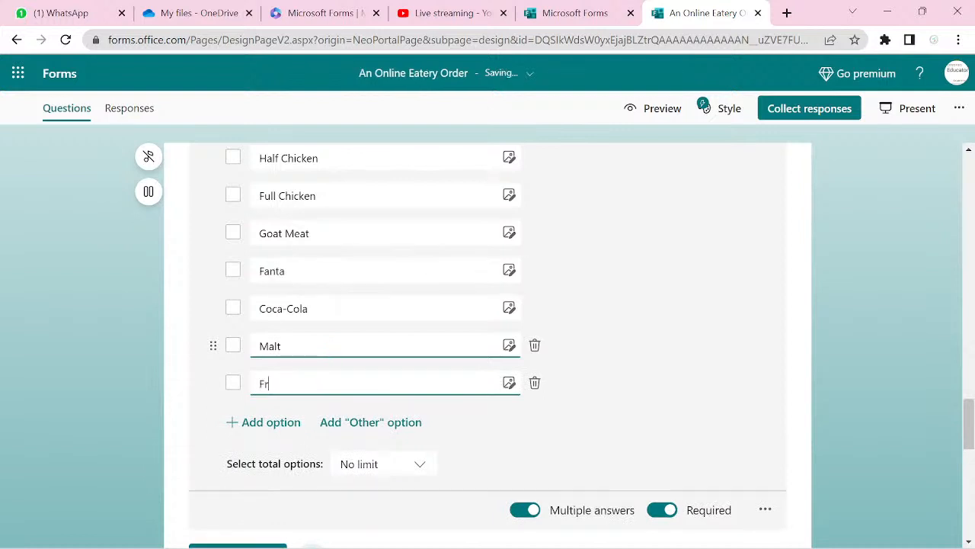
{"action": "type", "text": "uit Juiz"}
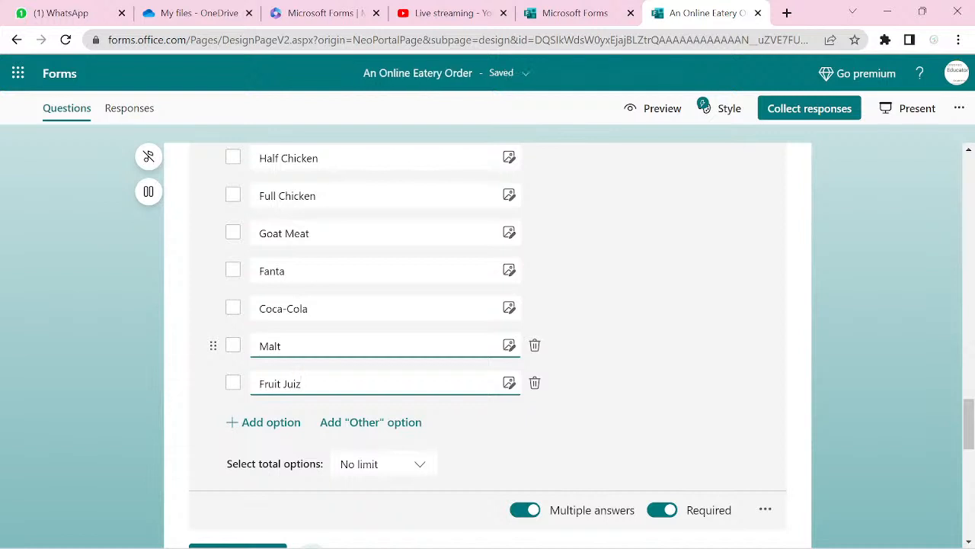
- Scroll past question 7 and open Section 4, Beans, for editing
{"action": "scroll", "coordinate": [487, 343], "scroll_direction": "up", "scroll_amount": 5}
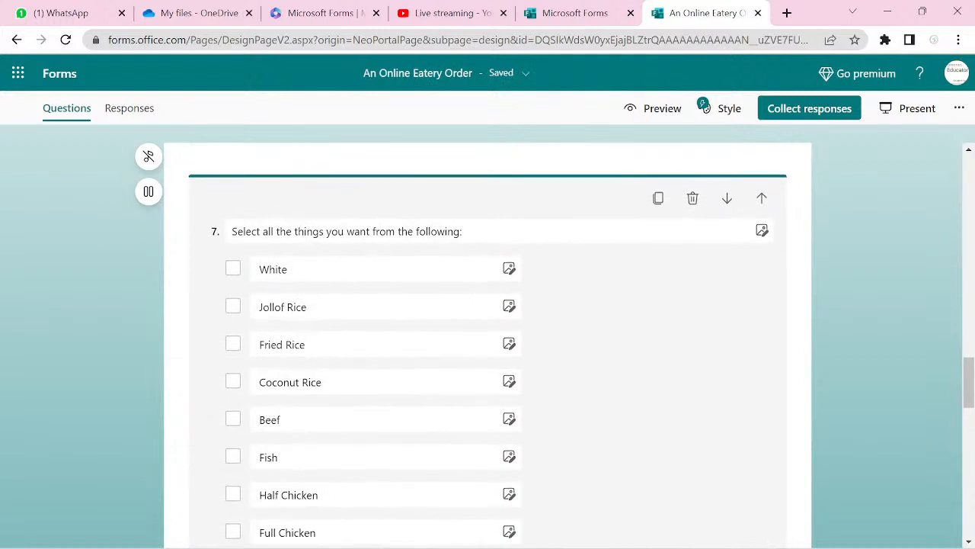
{"action": "scroll", "coordinate": [487, 343], "scroll_direction": "up", "scroll_amount": 1}
{"action": "scroll", "coordinate": [487, 343], "scroll_direction": "up", "scroll_amount": 1}
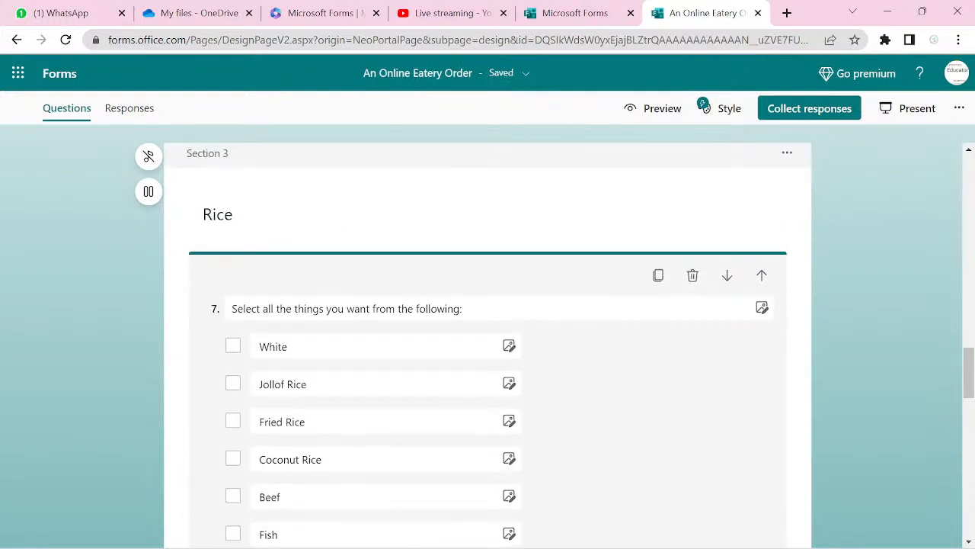
{"action": "scroll", "coordinate": [488, 343], "scroll_direction": "down", "scroll_amount": 3}
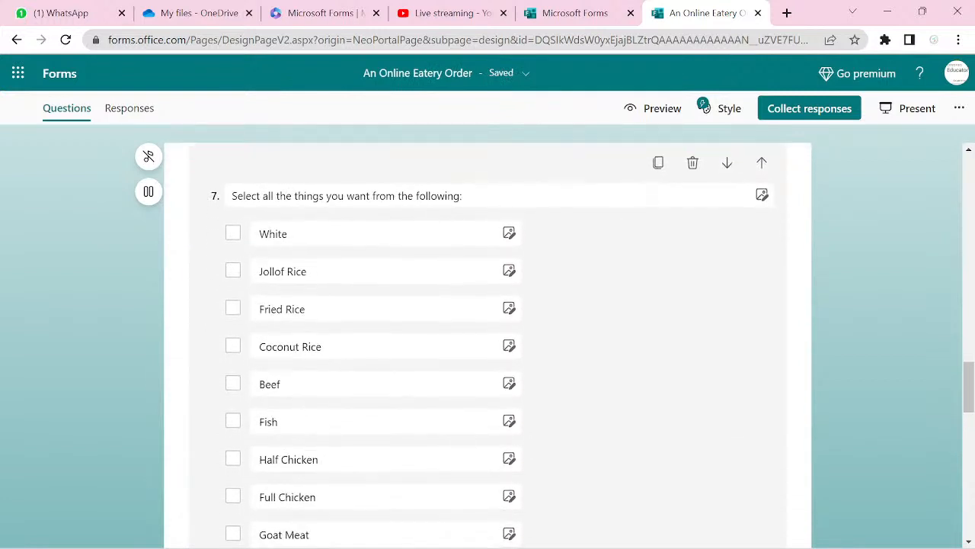
{"action": "scroll", "coordinate": [488, 343], "scroll_direction": "down", "scroll_amount": 8}
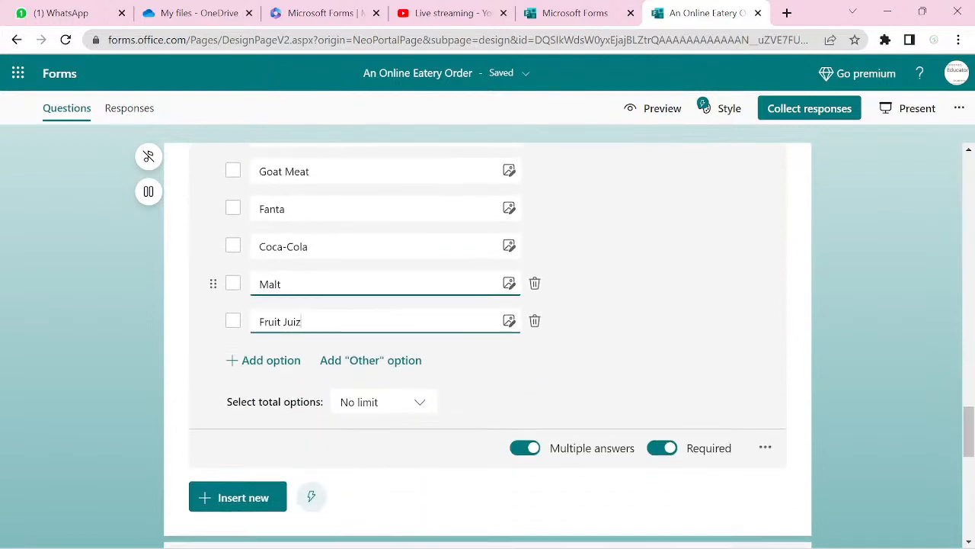
{"action": "scroll", "coordinate": [488, 343], "scroll_direction": "down", "scroll_amount": 5}
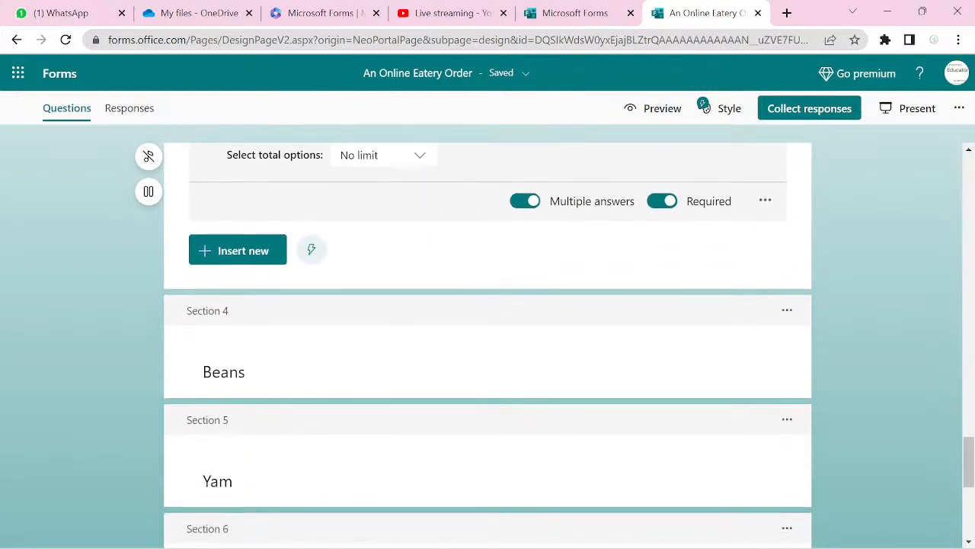
{"action": "left_click", "coordinate": [224, 372]}
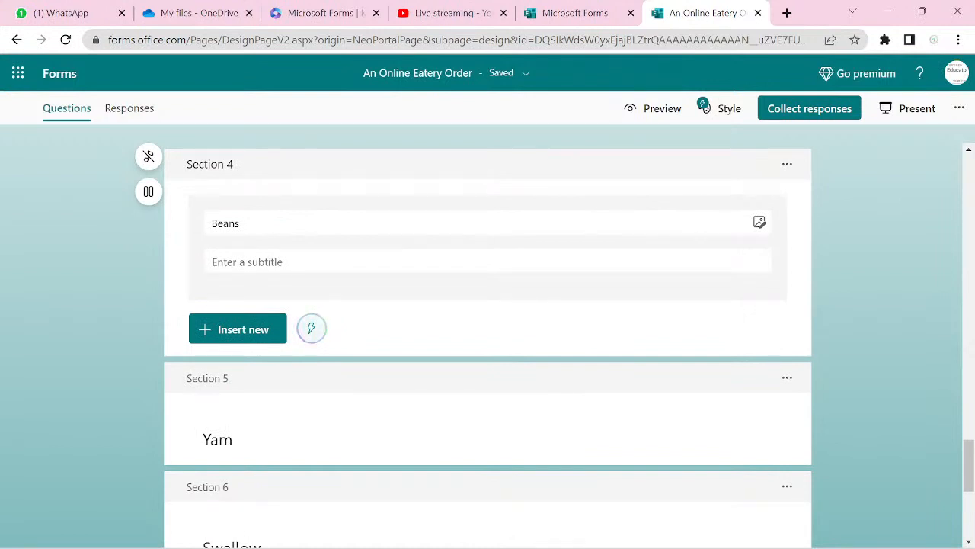
- Insert Choice question 8 under Beans with Multiple answers and Required turned on
{"action": "left_click", "coordinate": [237, 329]}
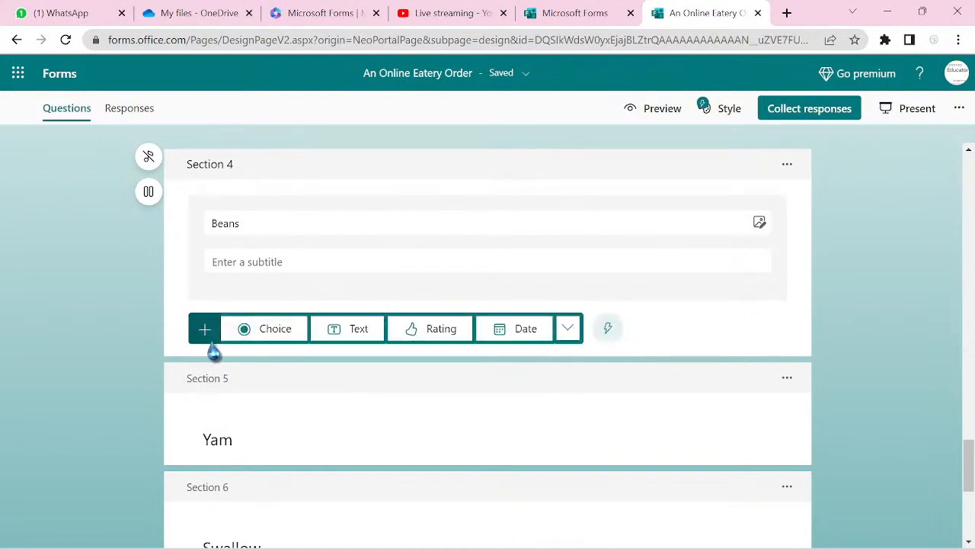
{"action": "left_click", "coordinate": [275, 342]}
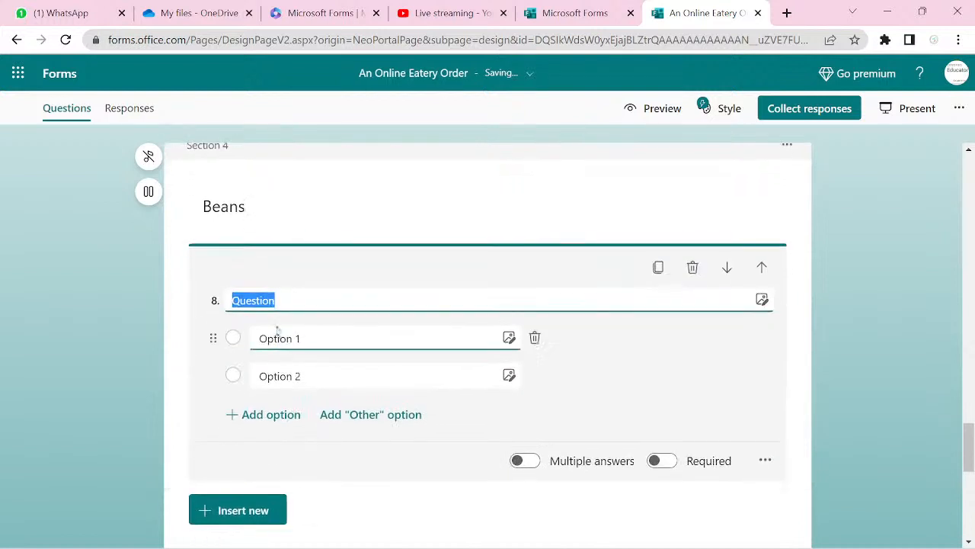
{"action": "left_click", "coordinate": [531, 465]}
{"action": "left_click", "coordinate": [526, 461]}
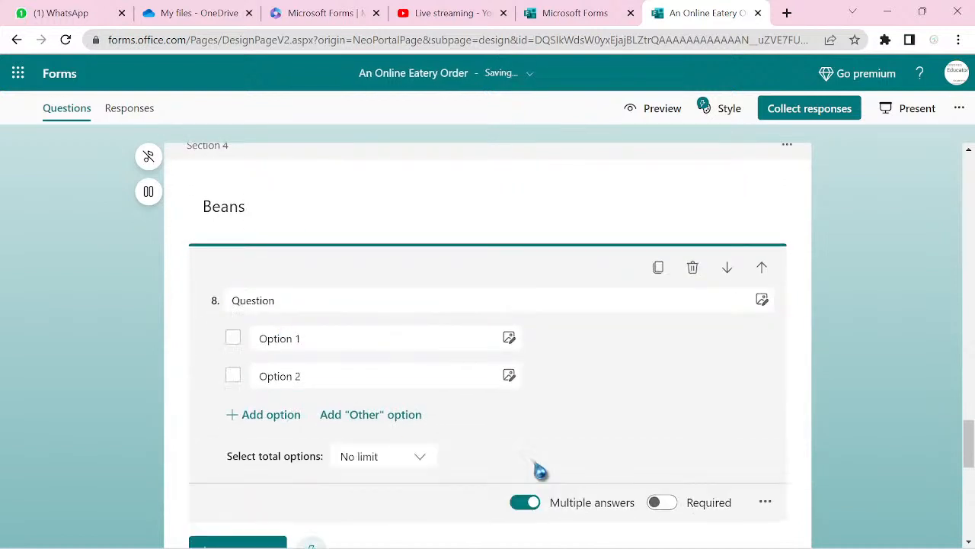
{"action": "left_click", "coordinate": [674, 511]}
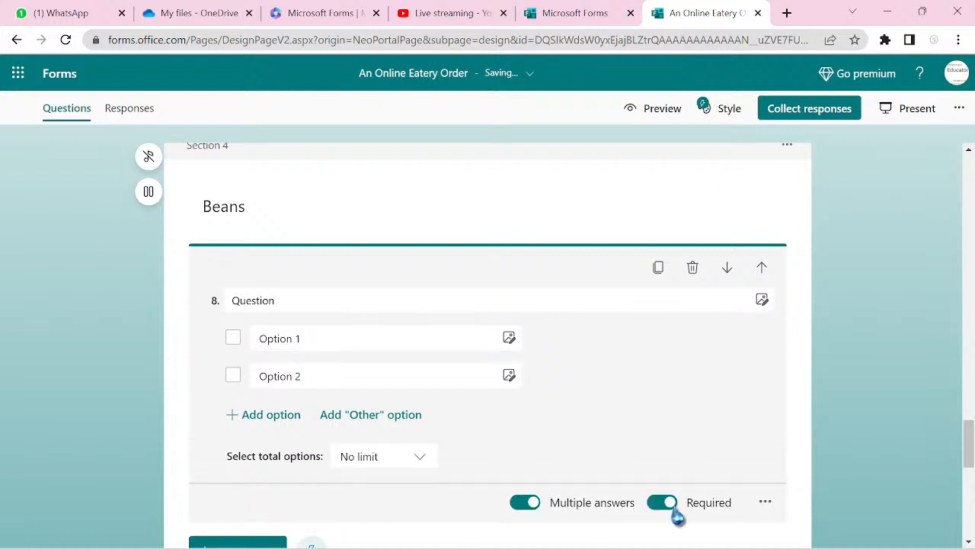
{"action": "left_click", "coordinate": [519, 505]}
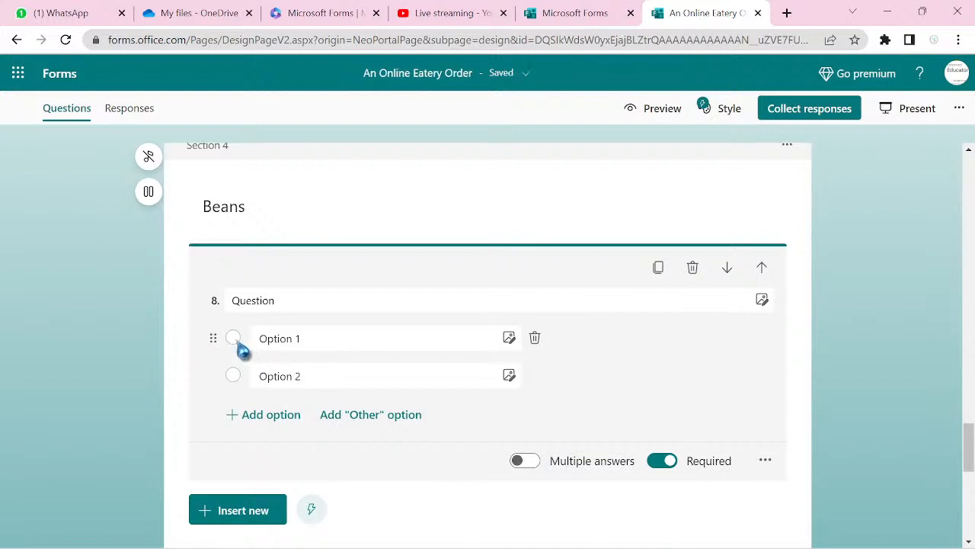
{"action": "left_click", "coordinate": [307, 386]}
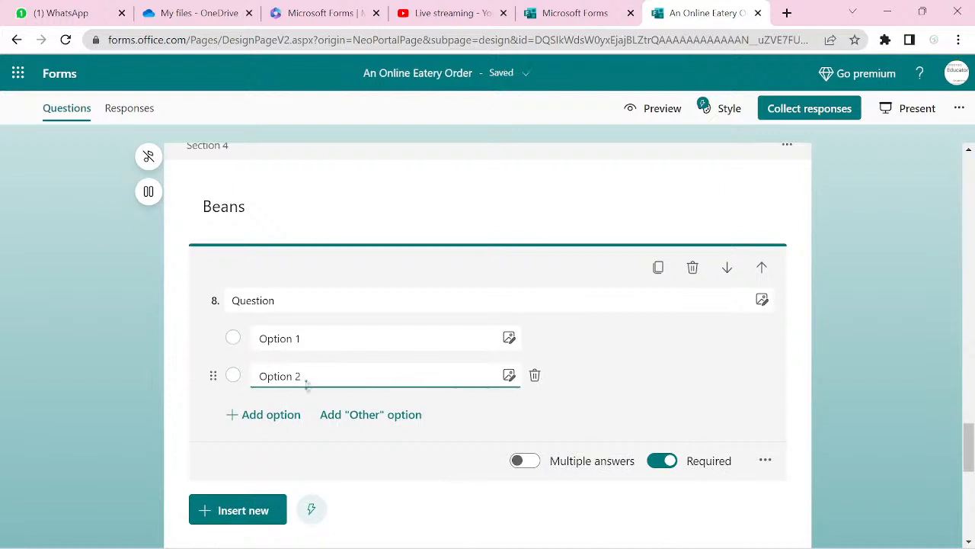
{"action": "left_click", "coordinate": [525, 461]}
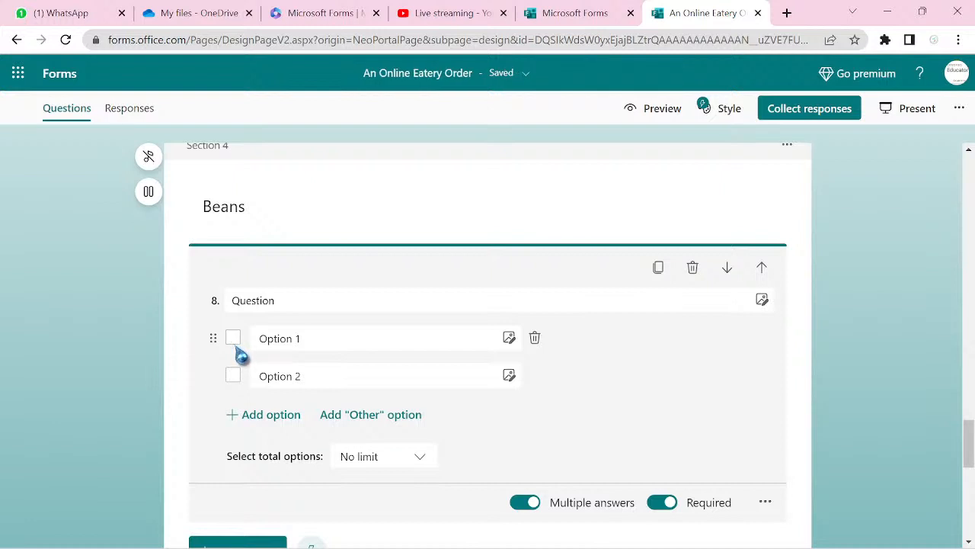
{"action": "left_click", "coordinate": [360, 342]}
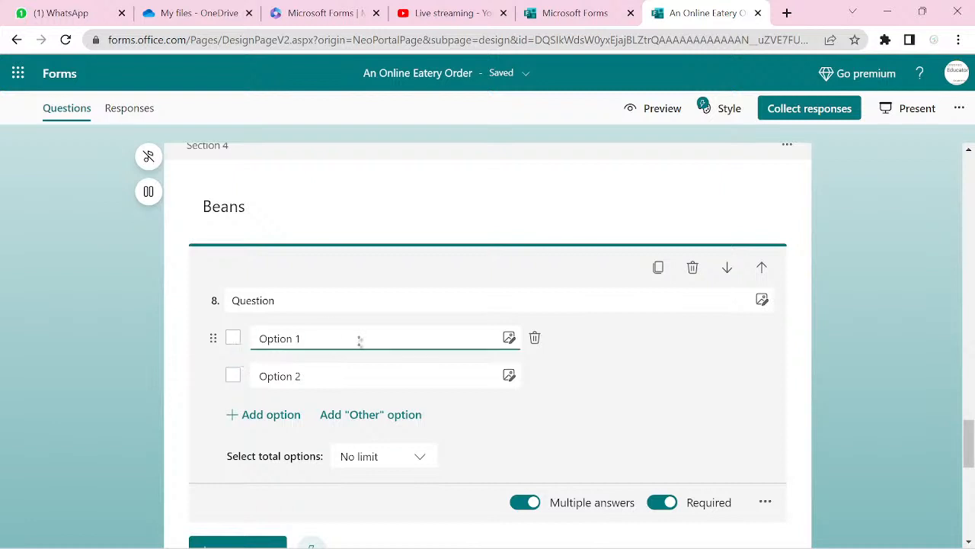
{"action": "left_click", "coordinate": [302, 304]}
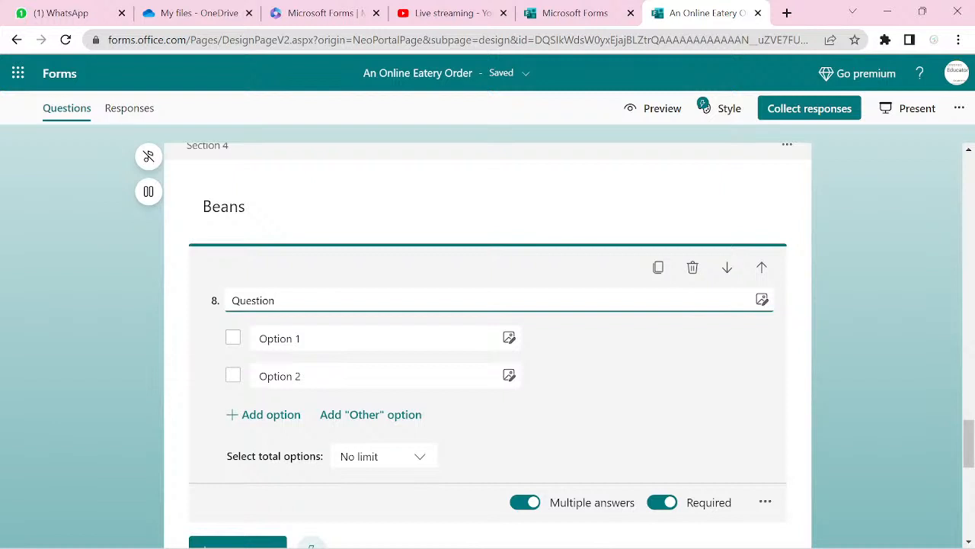
- Copy question 7's title and paste it over question 8's placeholder title
{"action": "scroll", "coordinate": [487, 343], "scroll_direction": "up", "scroll_amount": 9}
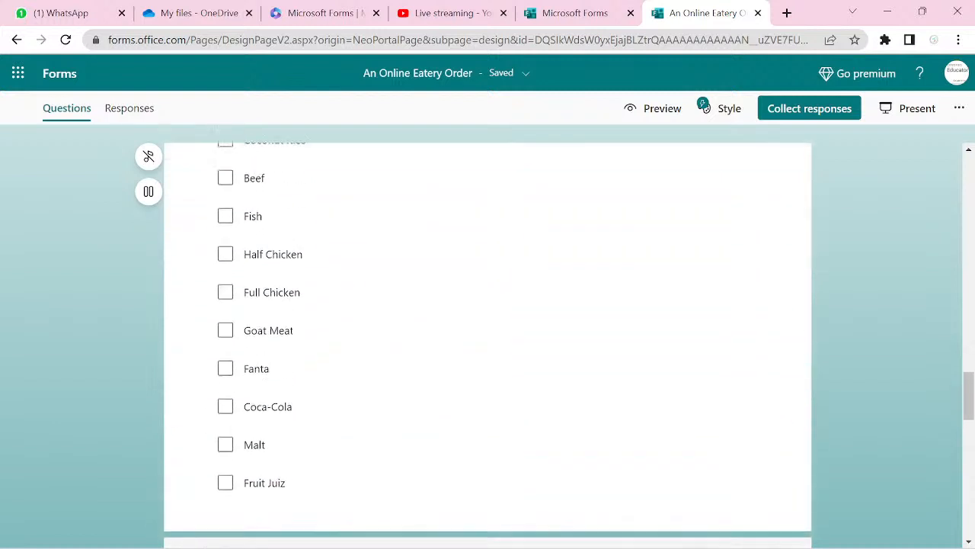
{"action": "left_click", "coordinate": [488, 228]}
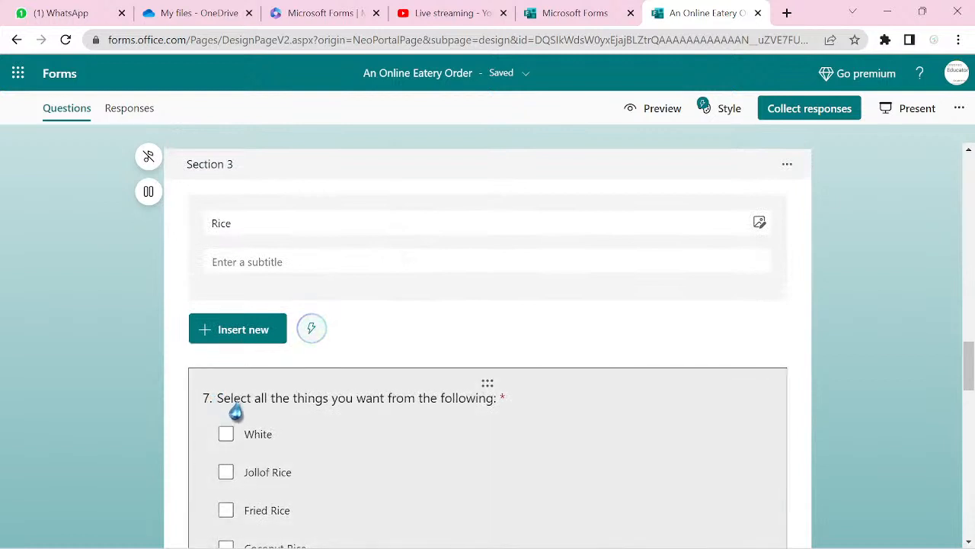
{"action": "left_click", "coordinate": [237, 409]}
{"action": "left_click", "coordinate": [419, 214]}
{"action": "triple_click", "coordinate": [420, 214]}
{"action": "key", "text": "ctrl+c"}
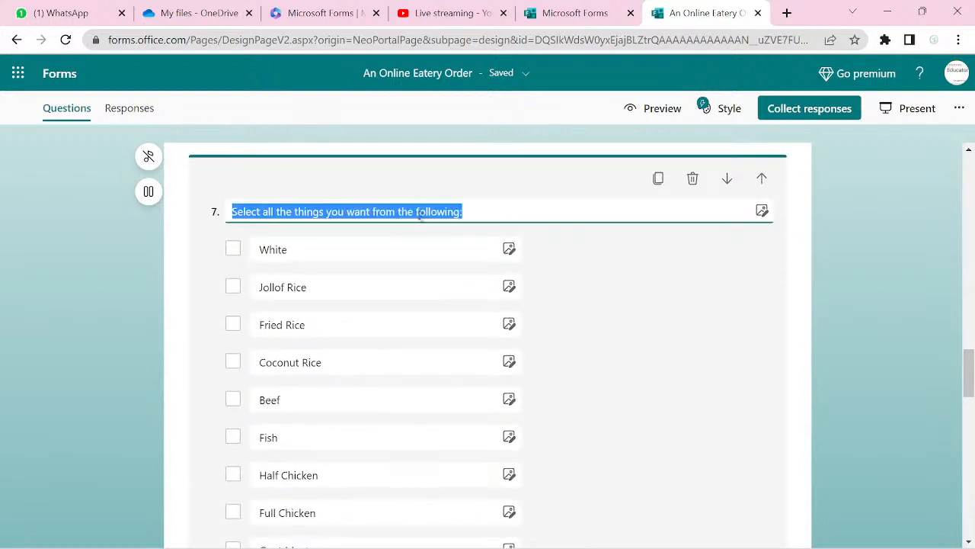
{"action": "scroll", "coordinate": [421, 216], "scroll_direction": "down", "scroll_amount": 5}
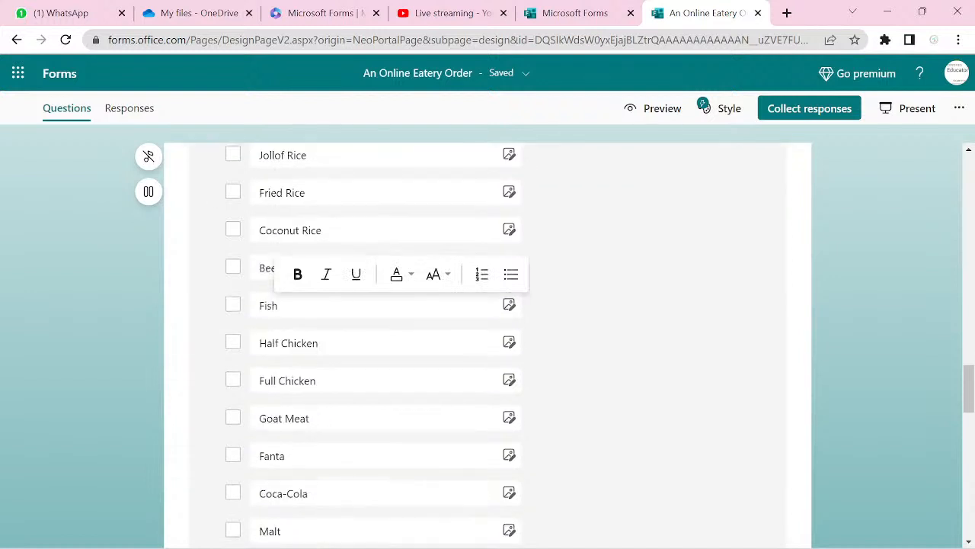
{"action": "scroll", "coordinate": [487, 343], "scroll_direction": "down", "scroll_amount": 4}
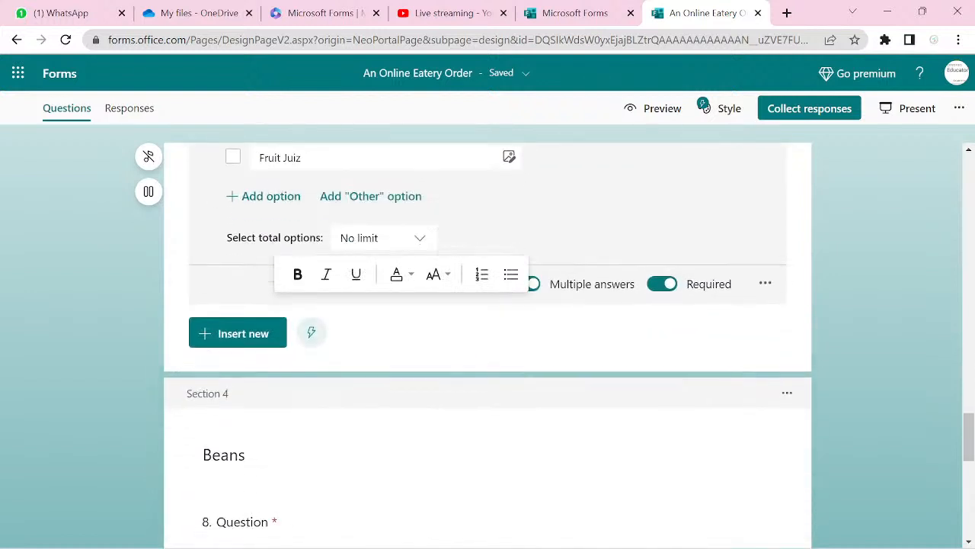
{"action": "left_click", "coordinate": [242, 429]}
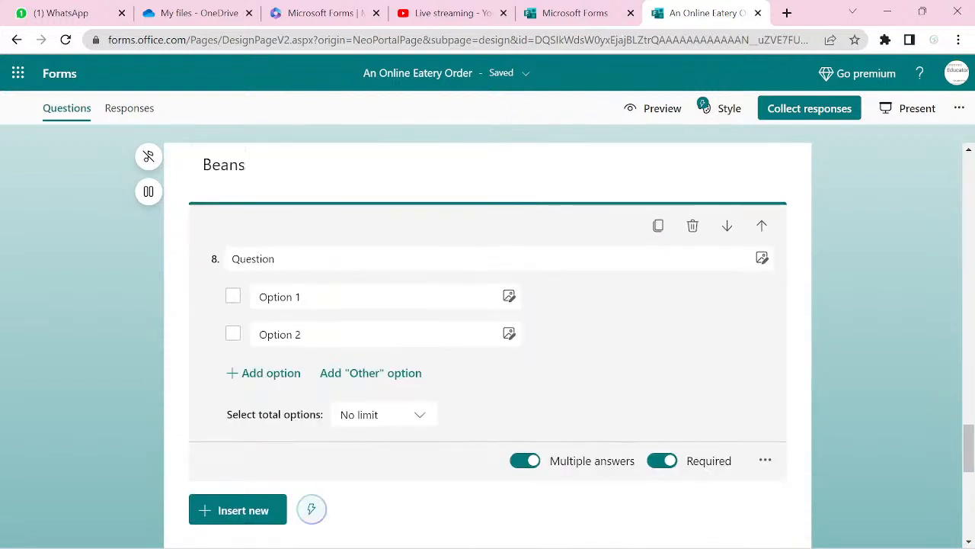
{"action": "double_click", "coordinate": [253, 258]}
{"action": "key", "text": "ctrl+v"}
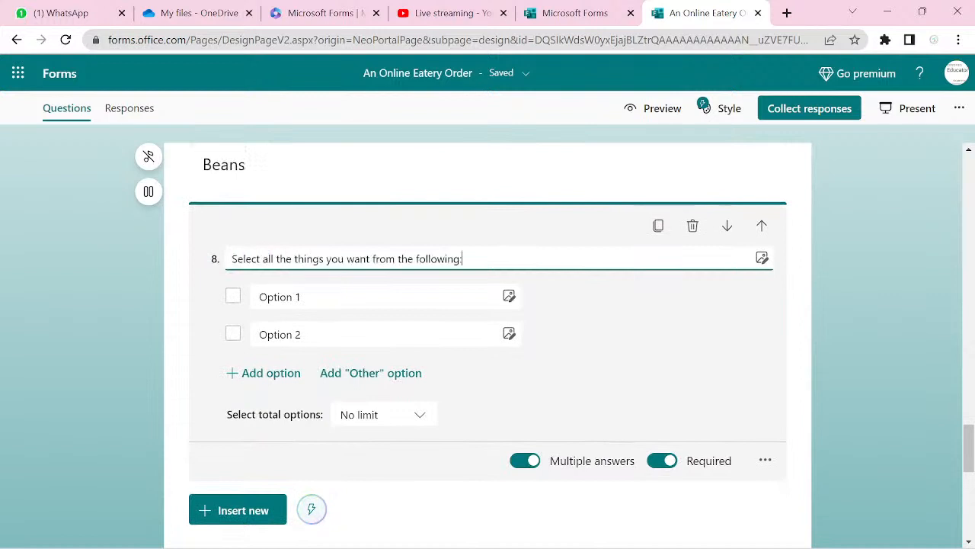
- Enter '5 slice bread' and 'Ijebu Garri' as question 8's first two choices
{"action": "left_click", "coordinate": [319, 290]}
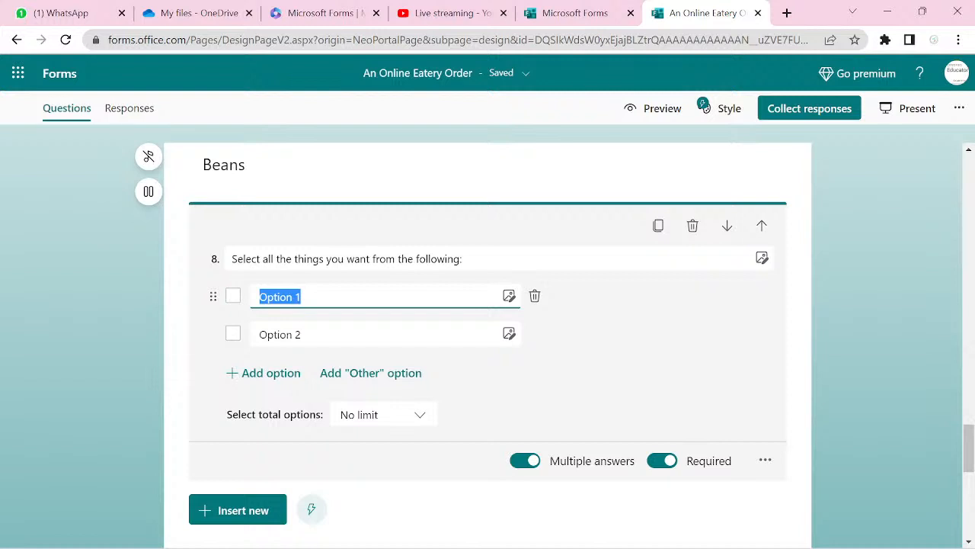
{"action": "type", "text": "S"}
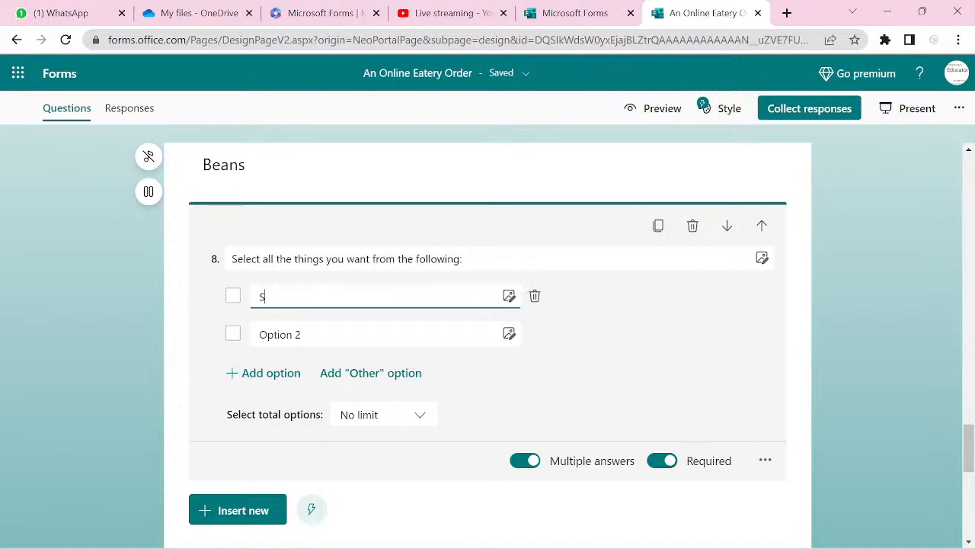
{"action": "key", "text": "BackSpace"}
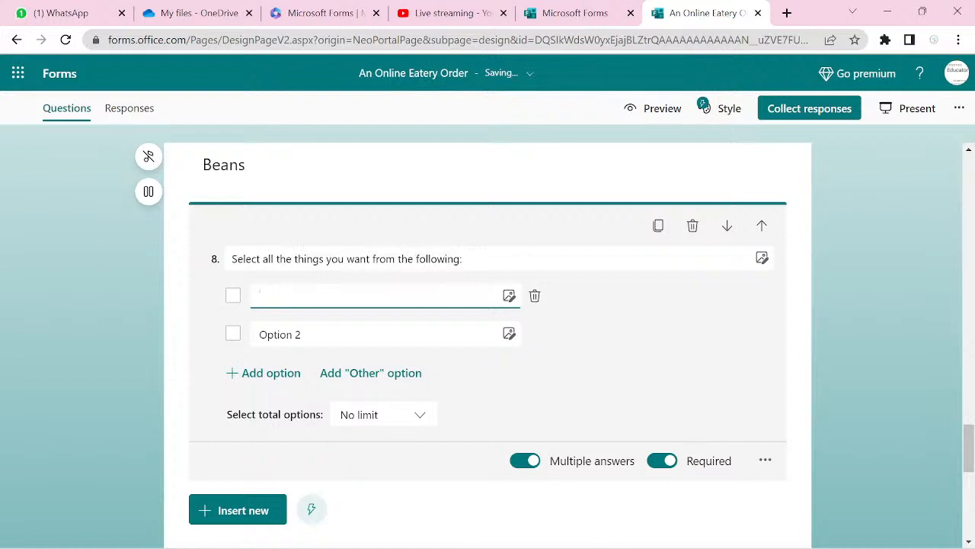
{"action": "type", "text": "5"}
{"action": "type", "text": " pie"}
{"action": "key", "text": "BackSpace"}
{"action": "key", "text": "BackSpace"}
{"action": "key", "text": "BackSpace"}
{"action": "type", "text": "slice bread"}
{"action": "left_click", "coordinate": [280, 333]}
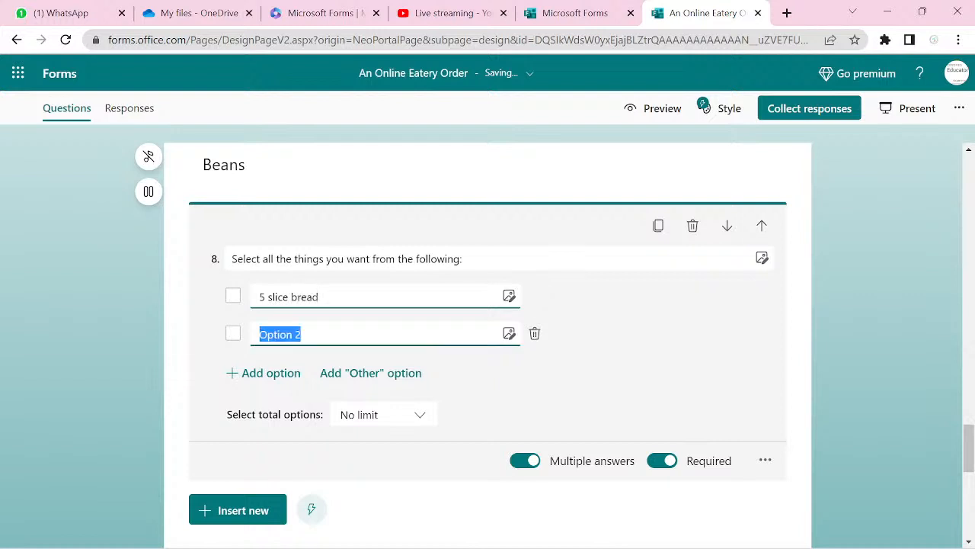
{"action": "type", "text": "G"}
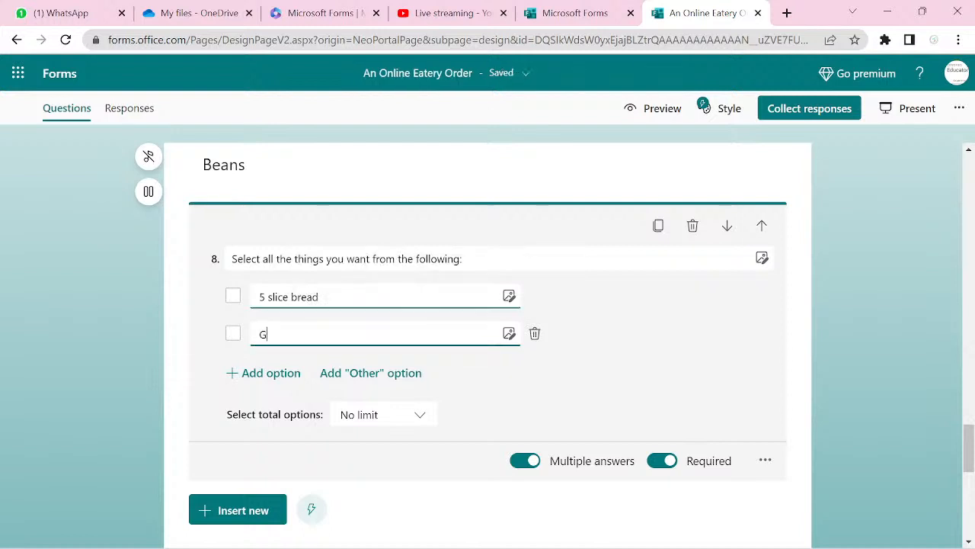
{"action": "key", "text": "BackSpace"}
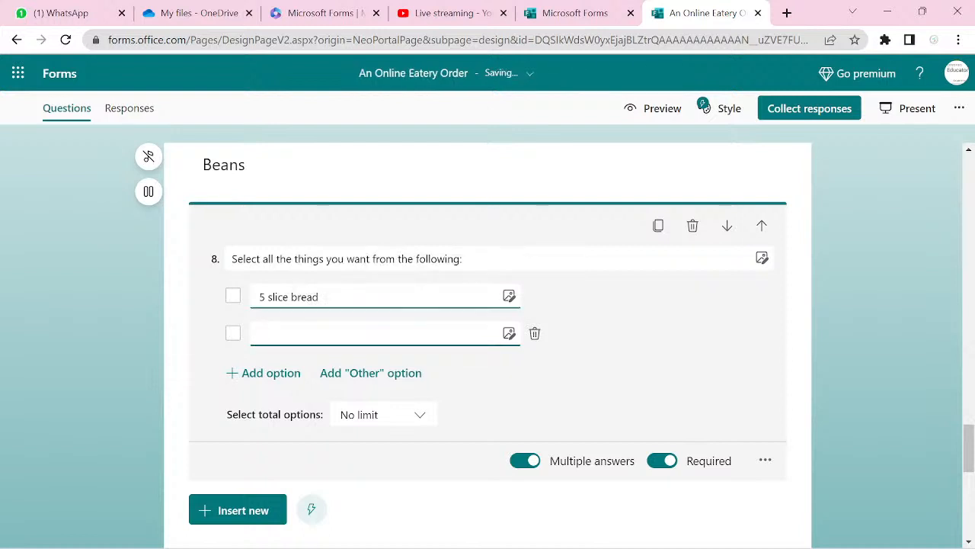
{"action": "type", "text": "Ijebu Garri"}
- Add Plantain, Potato and Fish as the next choices, opening a sixth option
{"action": "key", "text": "Return"}
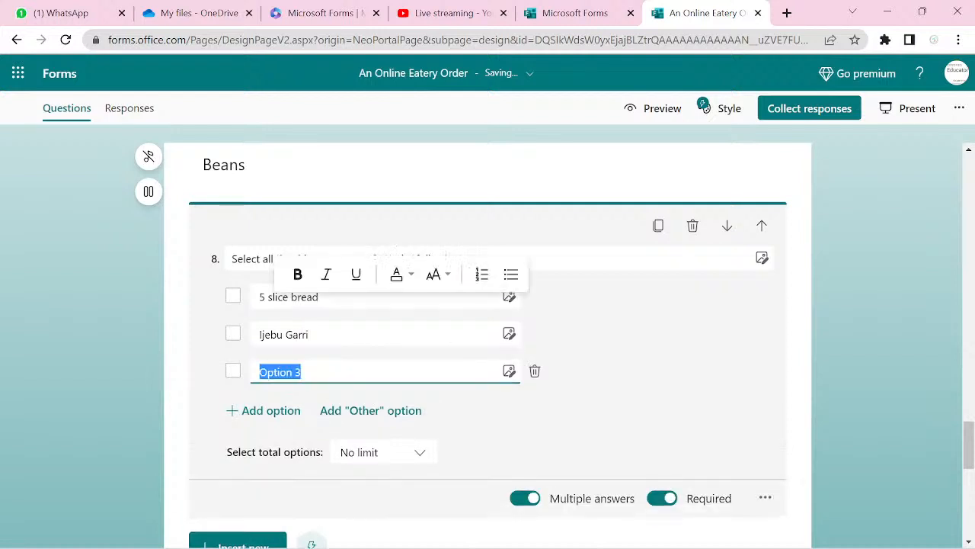
{"action": "type", "text": "Plantain"}
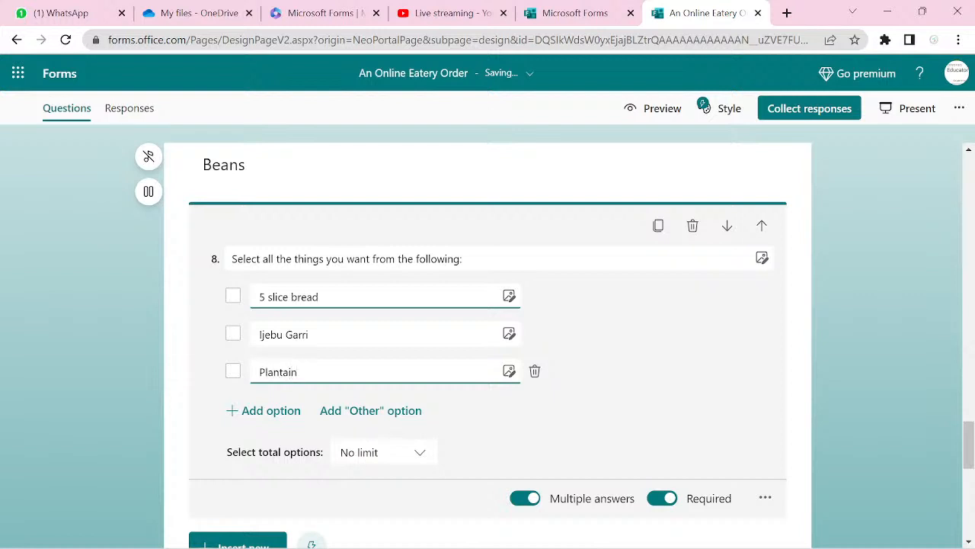
{"action": "key", "text": "Return"}
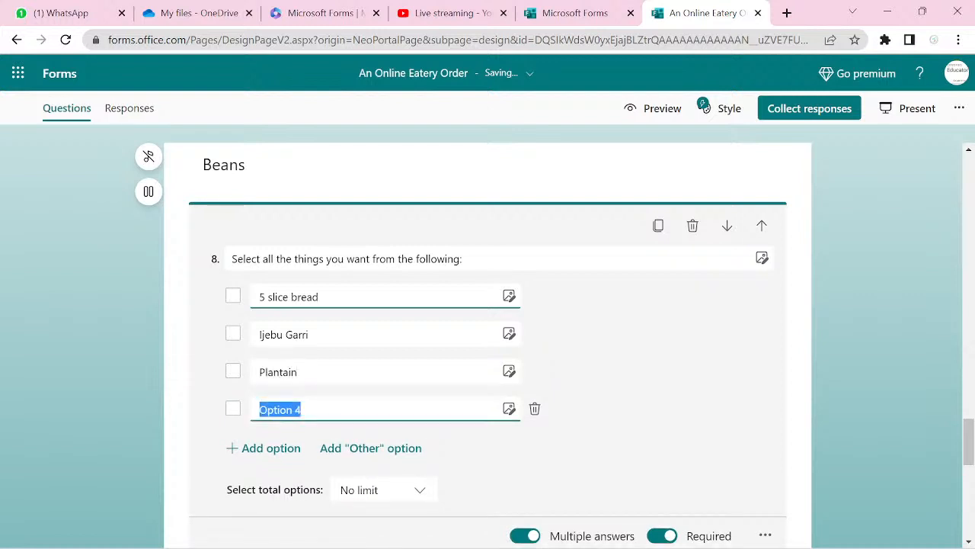
{"action": "type", "text": "P"}
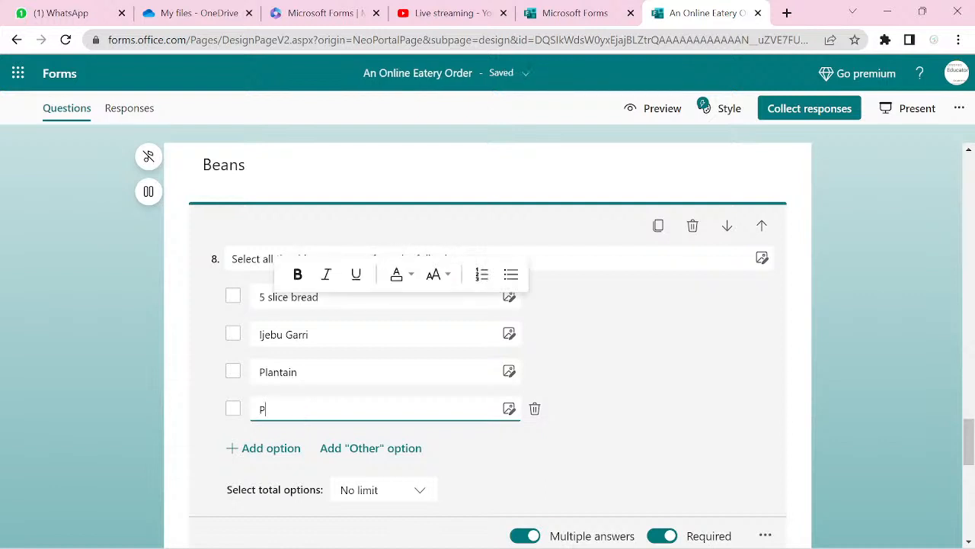
{"action": "type", "text": "otato"}
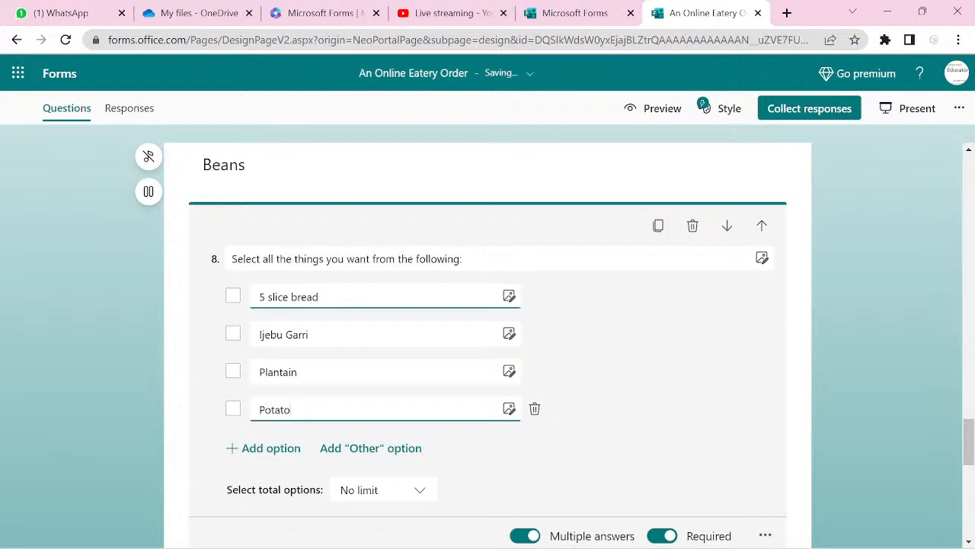
{"action": "key", "text": "Return"}
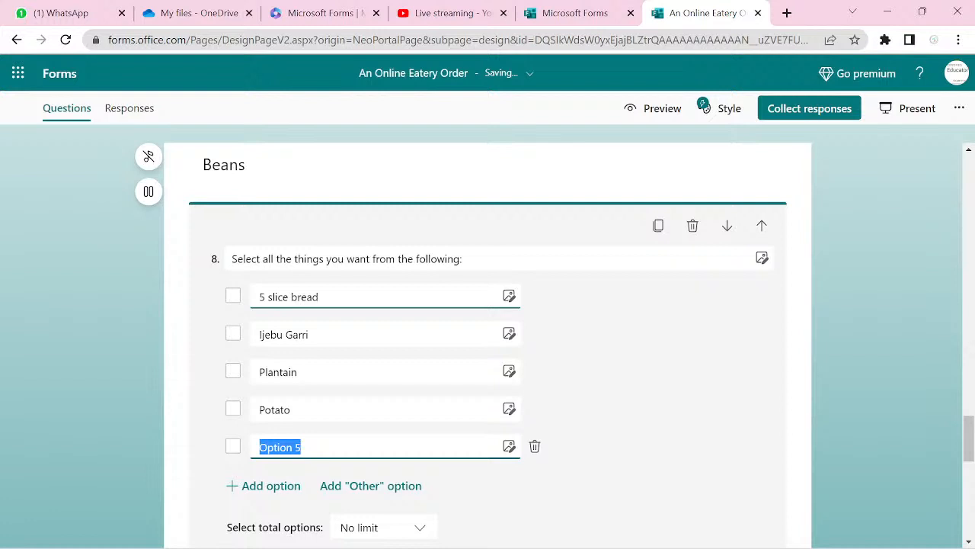
{"action": "type", "text": "Fish"}
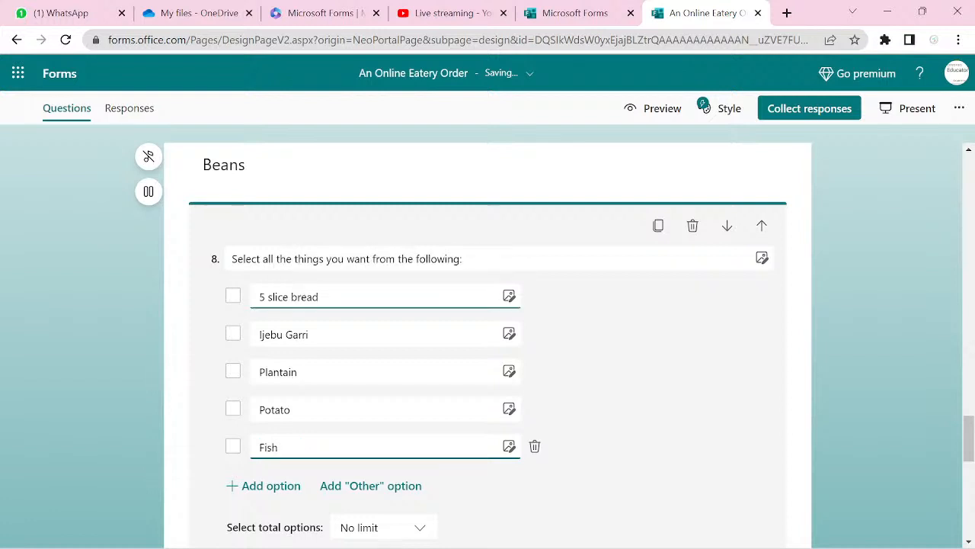
{"action": "key", "text": "Return"}
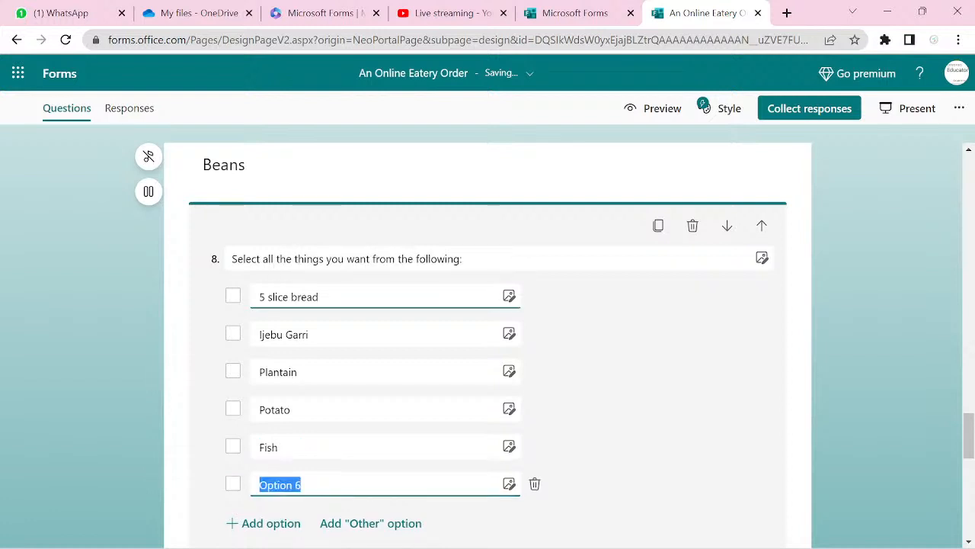
- Add Fanta, Coca-Cola and Malt as choices after Fish in question 8
{"action": "type", "text": "Fanta"}
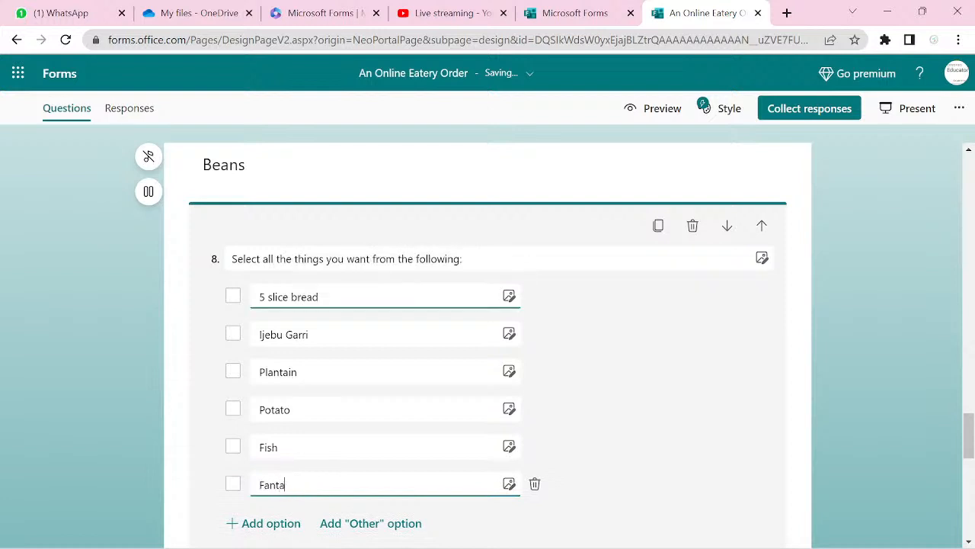
{"action": "key", "text": "Return"}
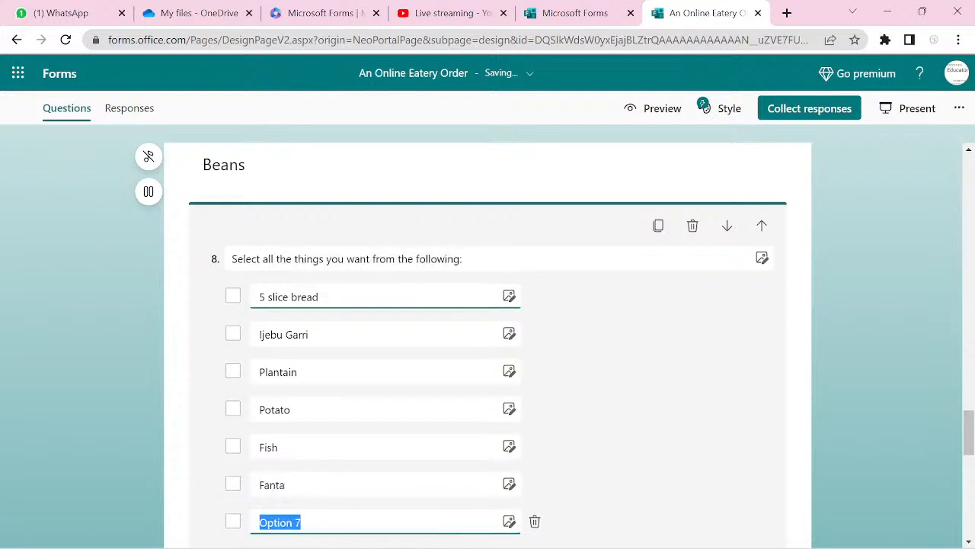
{"action": "type", "text": "Coc"}
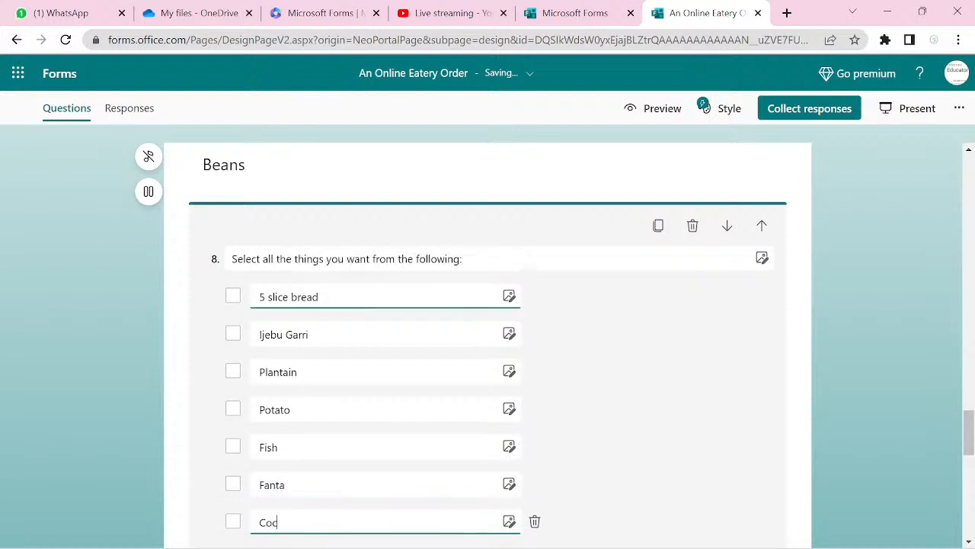
{"action": "type", "text": "a-Cola"}
{"action": "key", "text": "Return"}
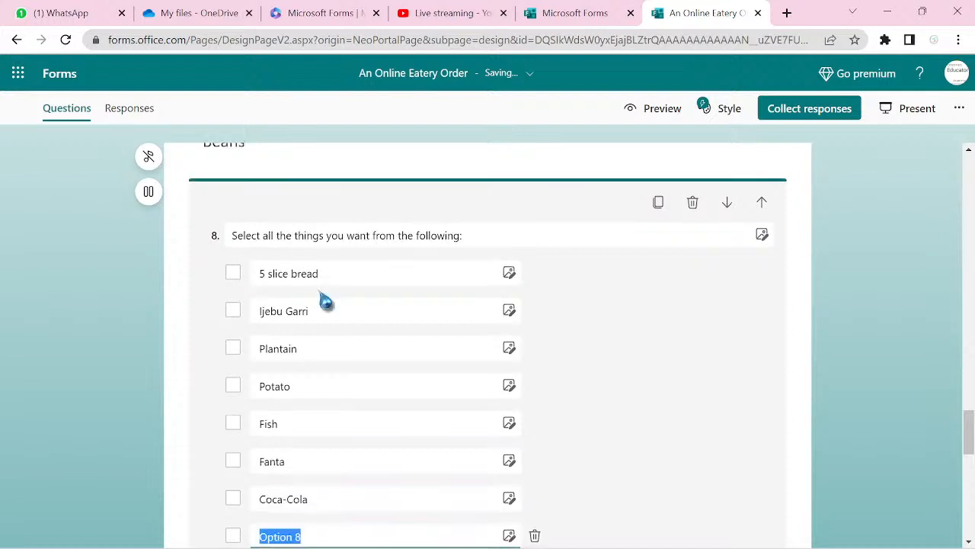
{"action": "type", "text": "Malt"}
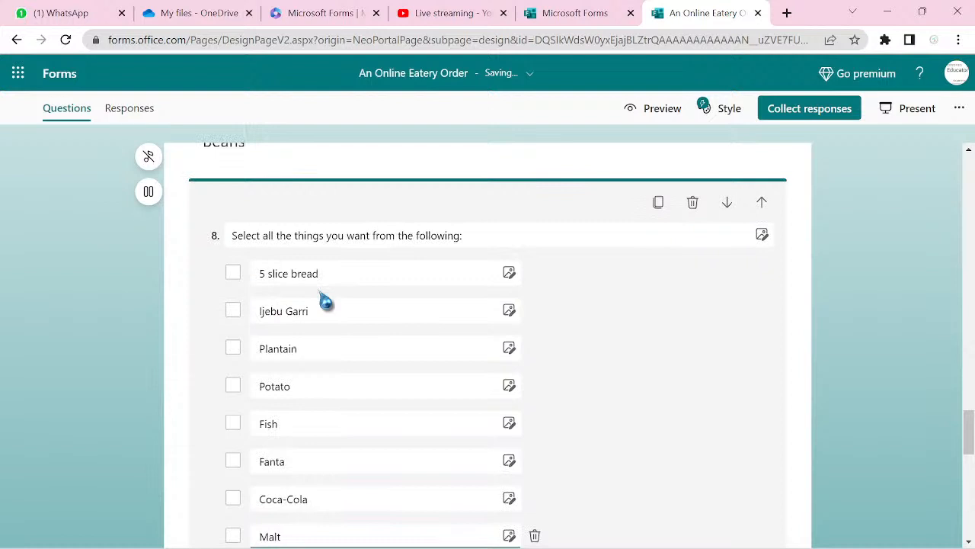
{"action": "key", "text": "Return"}
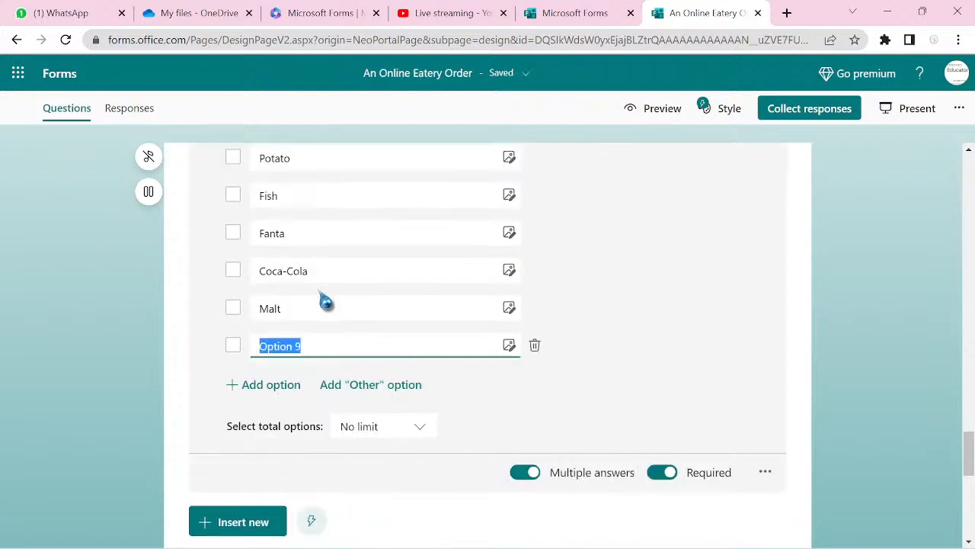
- Add 'Fruit Juice' as the final choice, fixing its capitalisation
{"action": "type", "text": "FRui"}
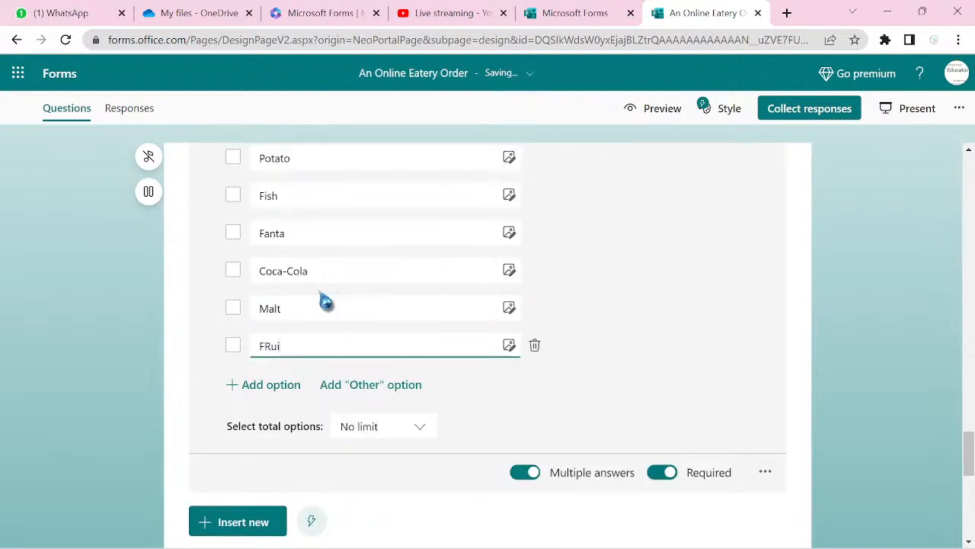
{"action": "type", "text": "t"}
{"action": "key", "text": "Left"}
{"action": "key", "text": "Left"}
{"action": "key", "text": "Left"}
{"action": "key", "text": "BackSpace"}
{"action": "type", "text": "r"}
{"action": "left_click", "coordinate": [340, 350]}
{"action": "type", "text": "Juice"}
- Insert a Choice question into the Yam section with Multiple answers and Required turned on
{"action": "scroll", "coordinate": [488, 343], "scroll_direction": "down", "scroll_amount": 1}
{"action": "scroll", "coordinate": [488, 342], "scroll_direction": "up", "scroll_amount": 2}
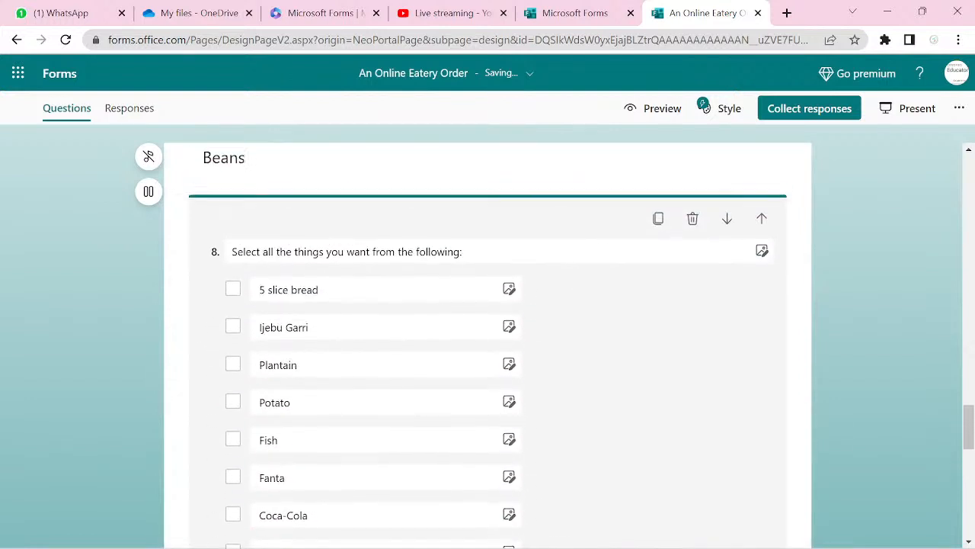
{"action": "scroll", "coordinate": [487, 343], "scroll_direction": "down", "scroll_amount": 3}
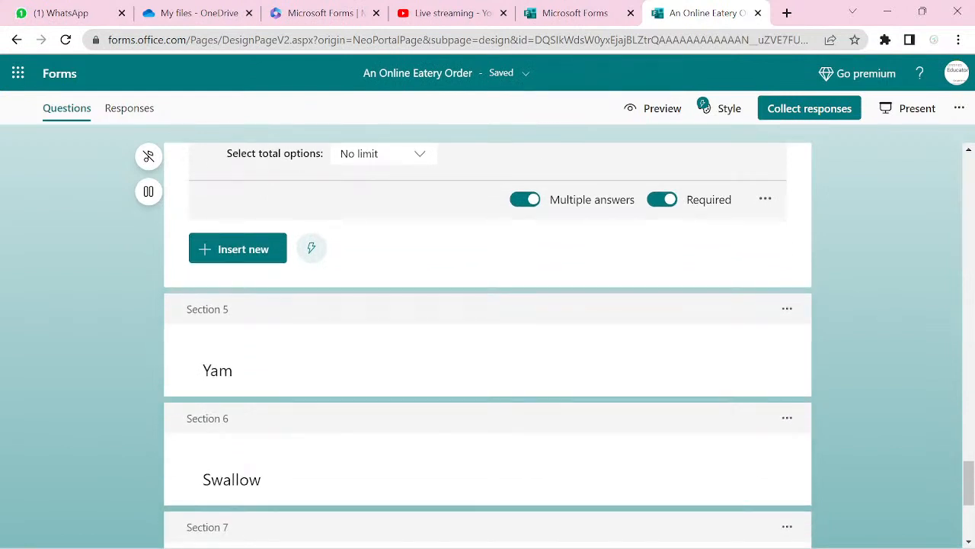
{"action": "left_click", "coordinate": [218, 370]}
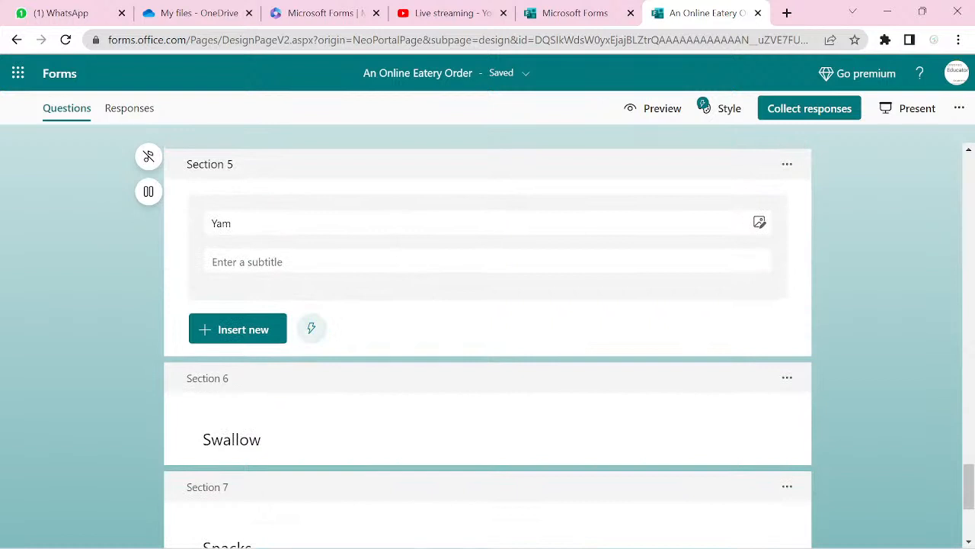
{"action": "left_click", "coordinate": [238, 329]}
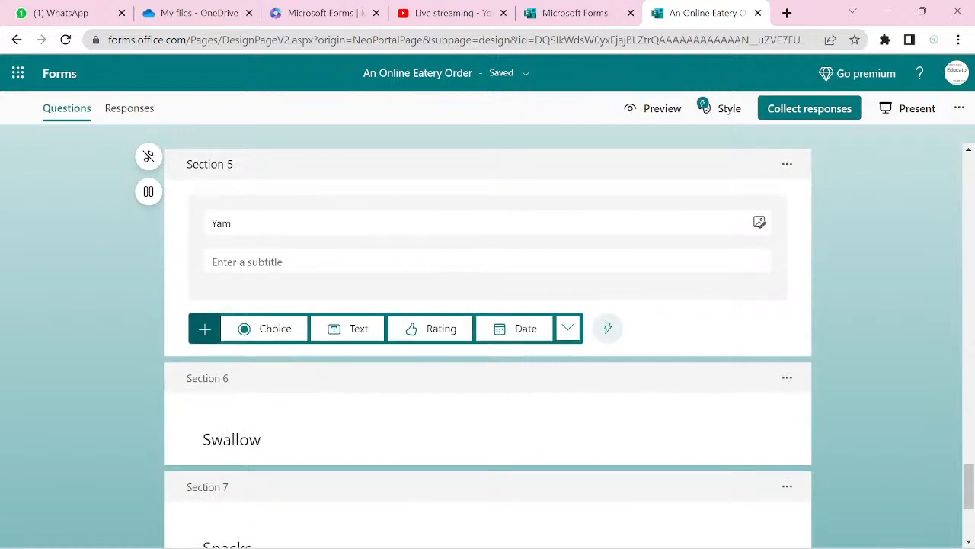
{"action": "left_click", "coordinate": [259, 339]}
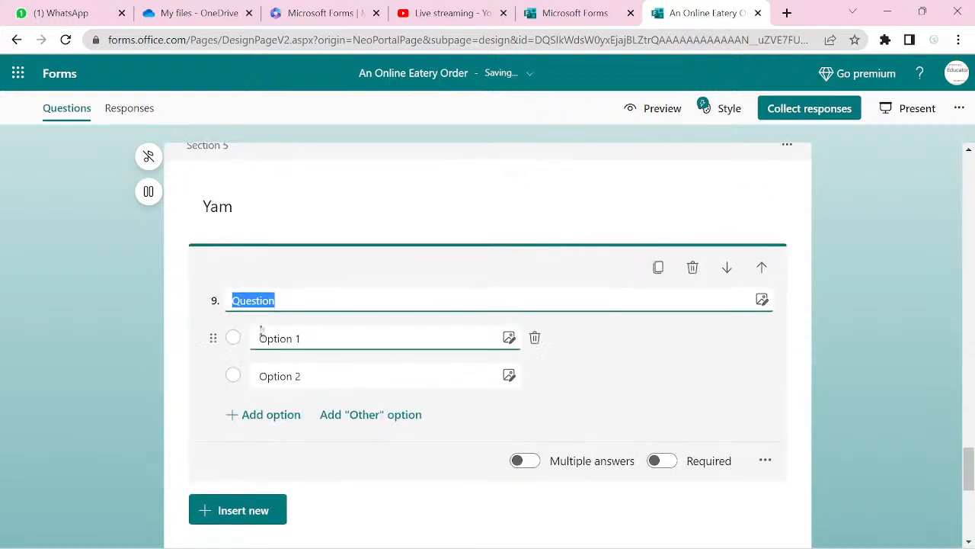
{"action": "left_click", "coordinate": [533, 465]}
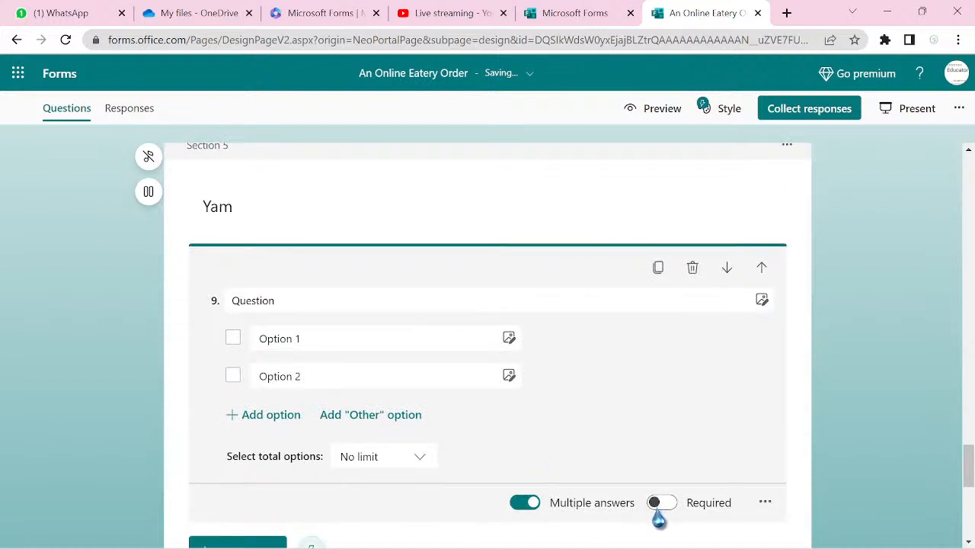
{"action": "left_click", "coordinate": [660, 505]}
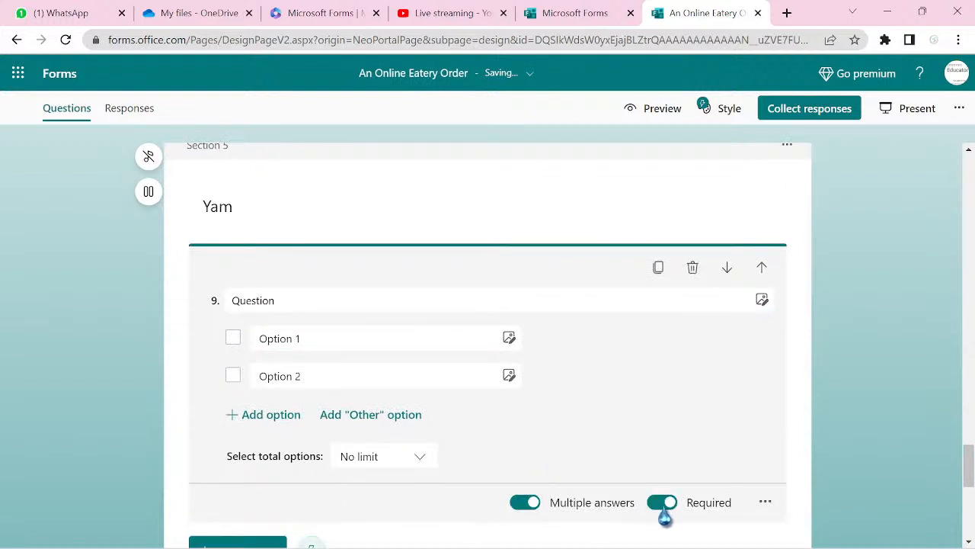
- Paste 'Select all the things you want from the following:' as question 9's title
{"action": "left_click", "coordinate": [297, 339]}
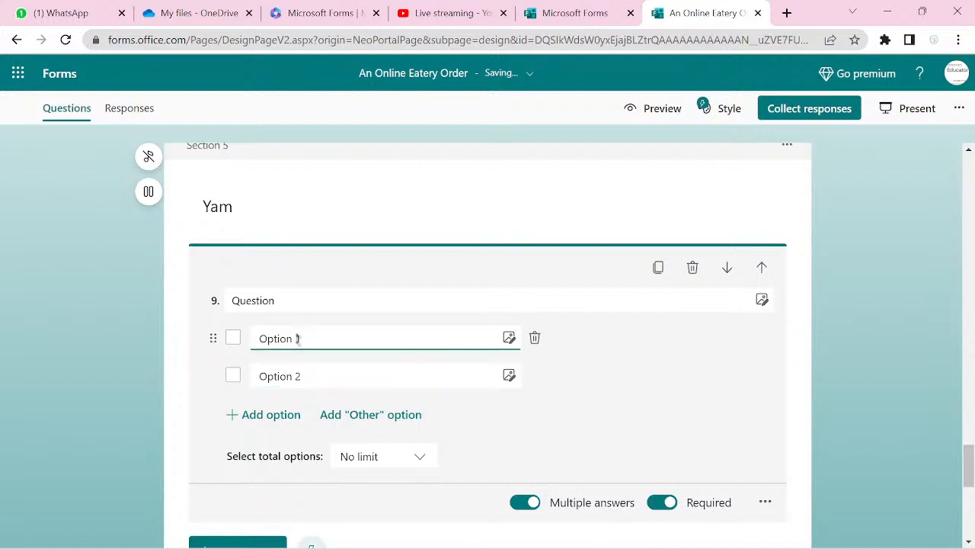
{"action": "left_click", "coordinate": [274, 309]}
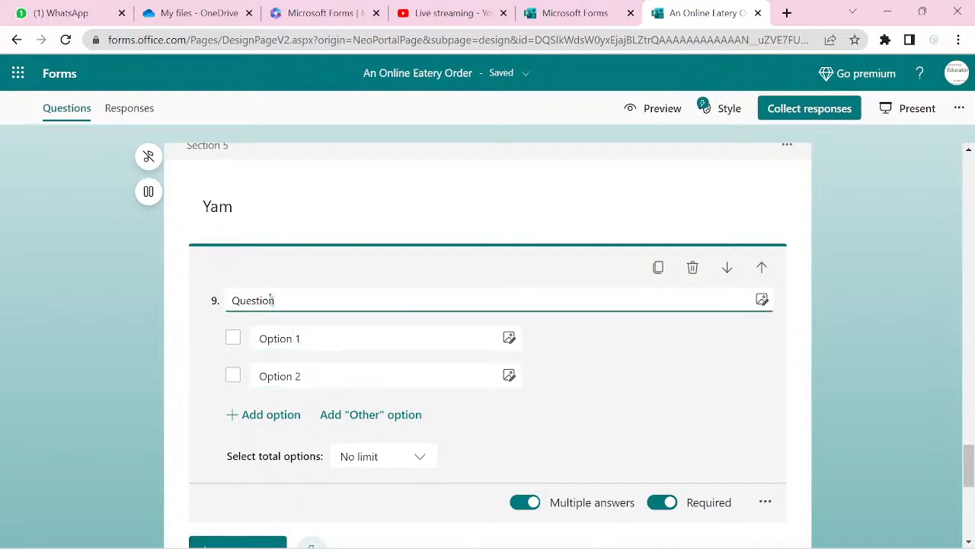
{"action": "double_click", "coordinate": [270, 300]}
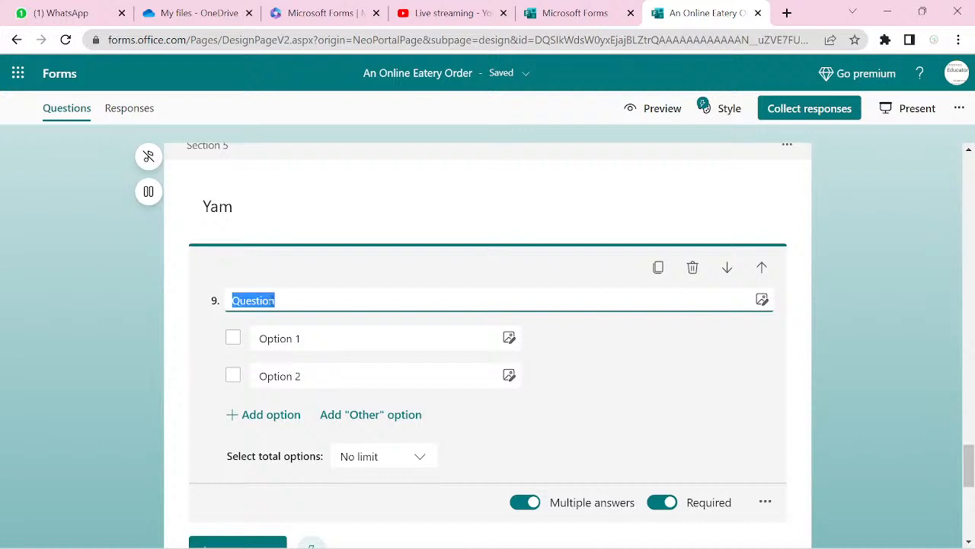
{"action": "type", "text": "Select all the things you want from the following:"}
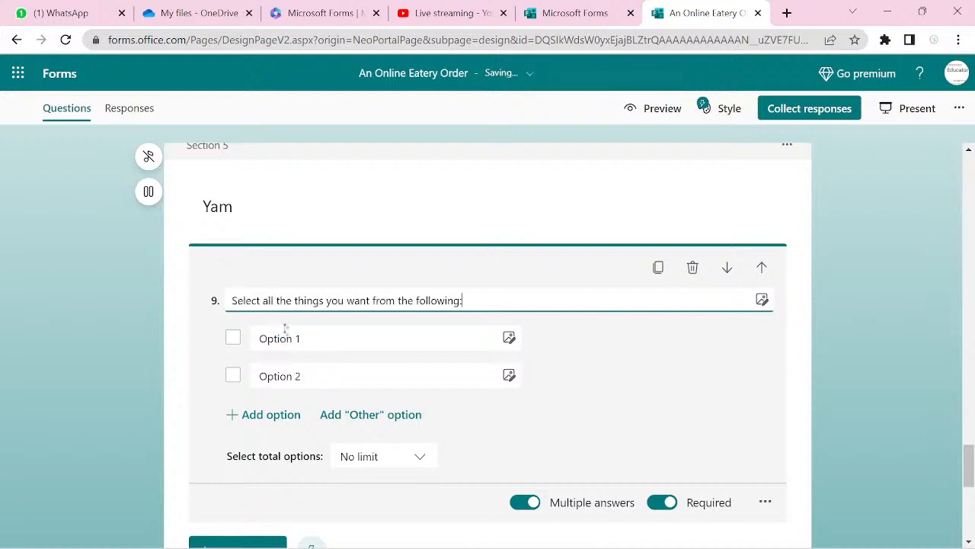
{"action": "left_click", "coordinate": [289, 333]}
{"action": "left_click", "coordinate": [290, 333]}
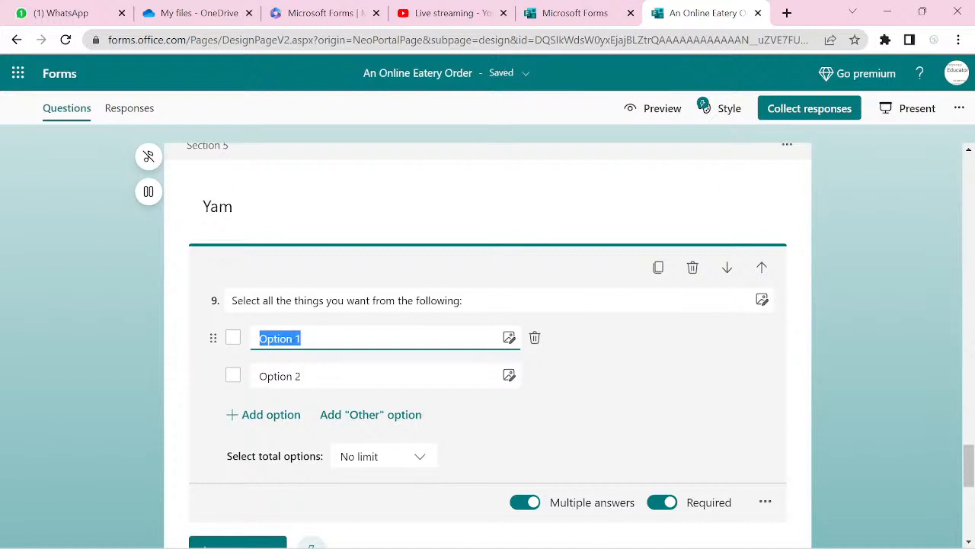
- Enter Boiled Yam and Fried Yam as question 9's first two choices
{"action": "type", "text": "Boil"}
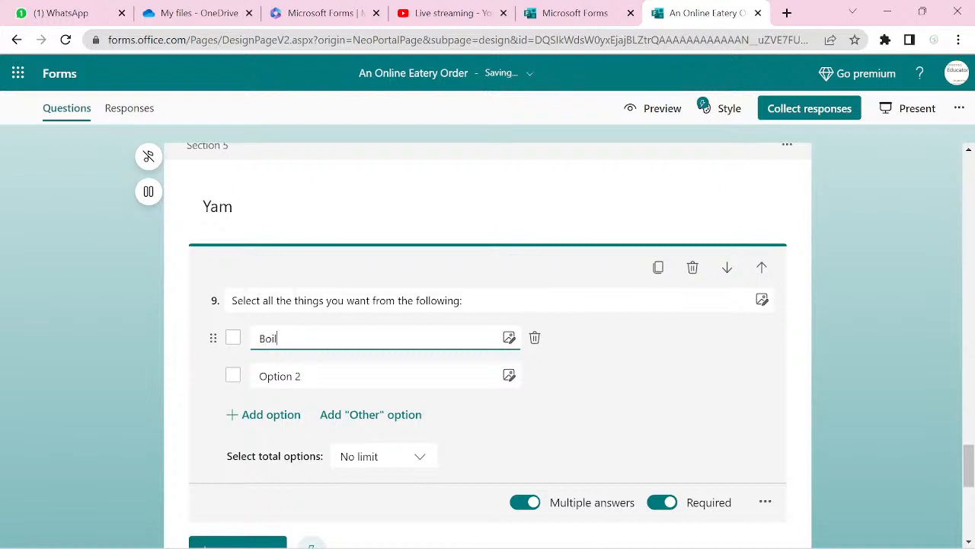
{"action": "type", "text": "ed Yam"}
{"action": "key", "text": "BackSpace"}
{"action": "type", "text": "m"}
{"action": "key", "text": "Return"}
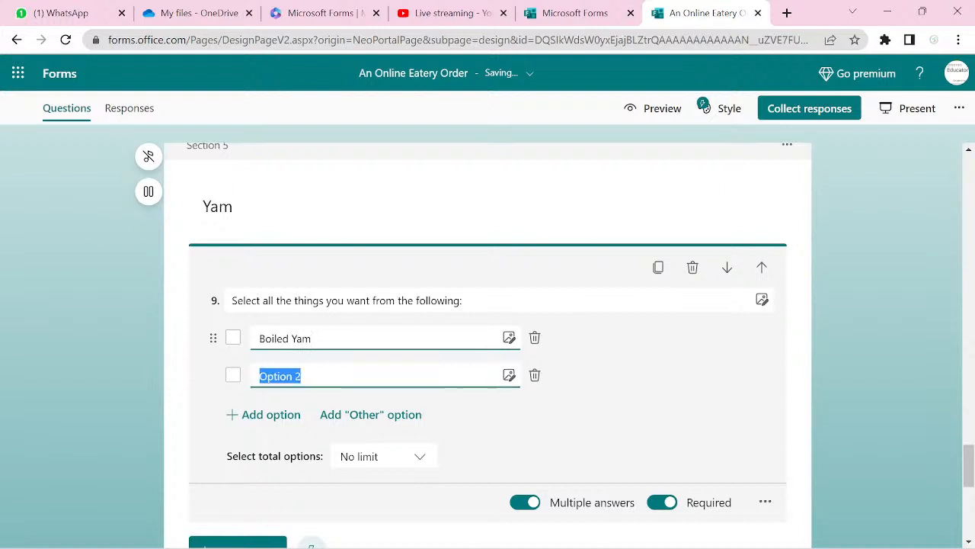
{"action": "type", "text": "F"}
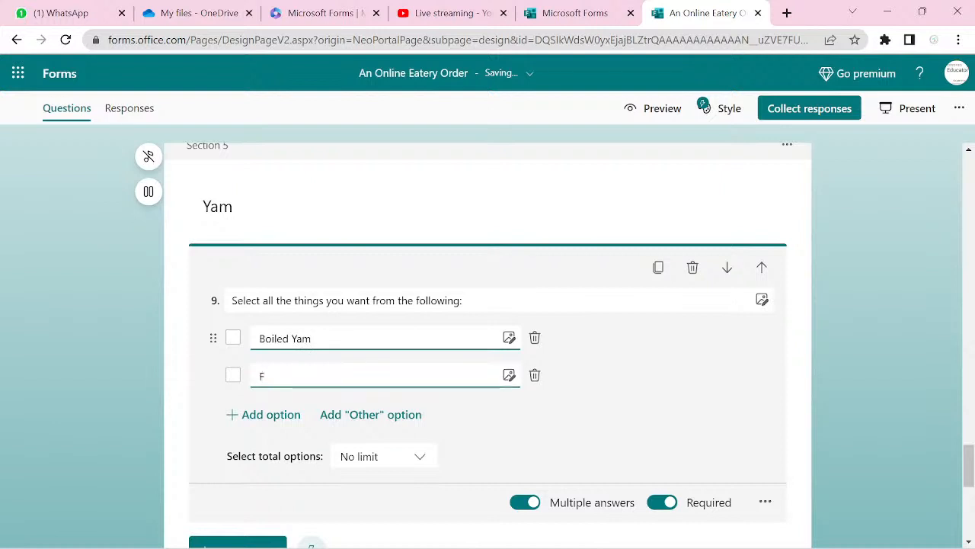
{"action": "type", "text": "Ried"}
{"action": "key", "text": "BackSpace"}
{"action": "key", "text": "BackSpace"}
{"action": "key", "text": "BackSpace"}
{"action": "key", "text": "BackSpace"}
{"action": "key", "text": "BackSpace"}
{"action": "type", "text": "ried Yam"}
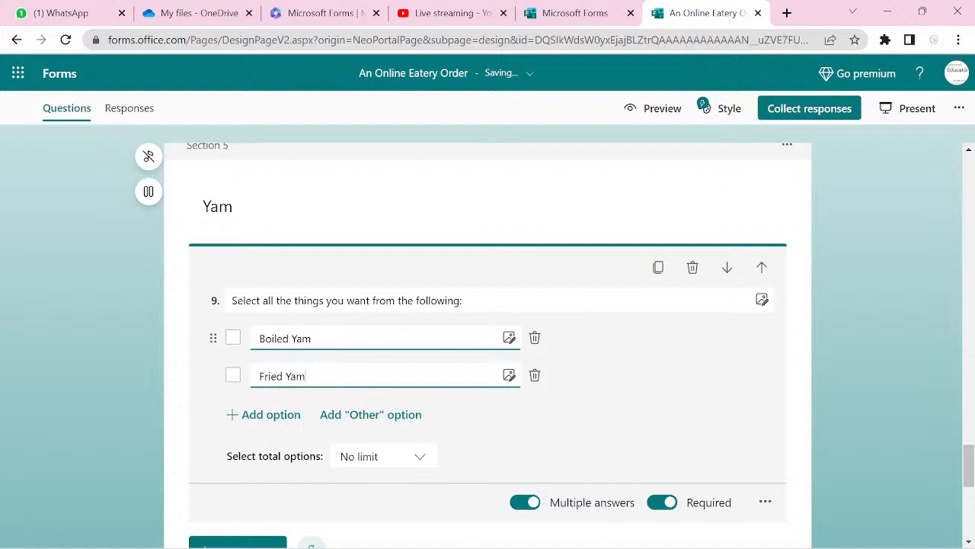
{"action": "key", "text": "Return"}
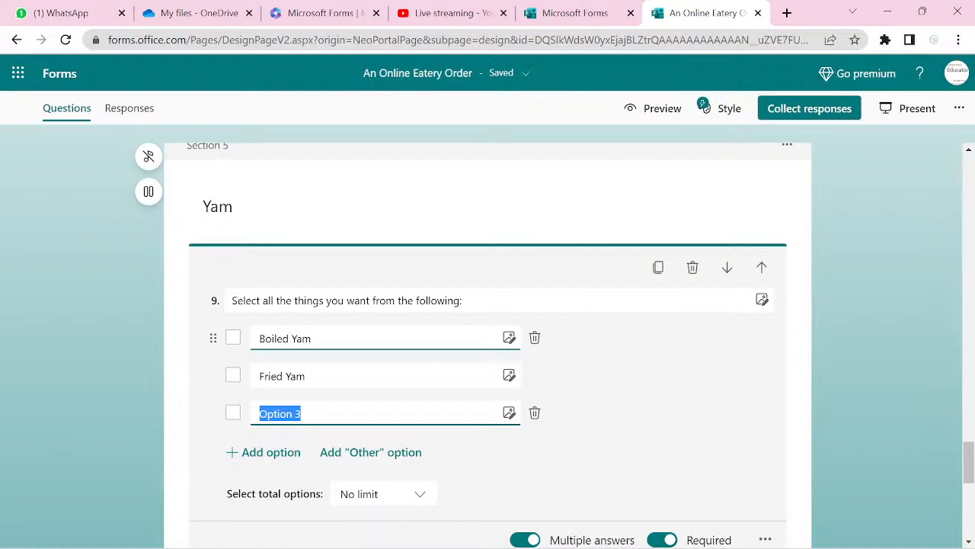
- Add Roasted Yam and Egg Sausage as the third and fourth choices
{"action": "type", "text": "Roast"}
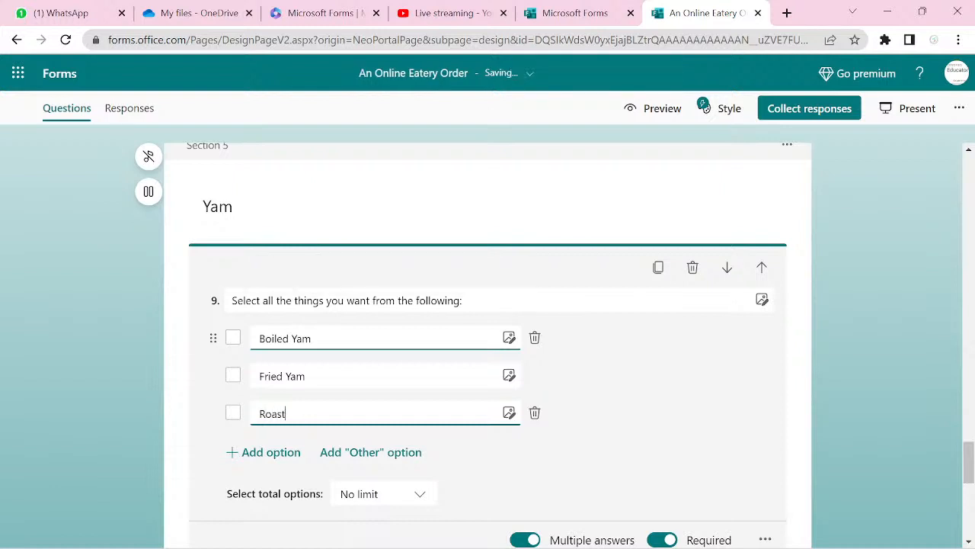
{"action": "type", "text": "ed Yam"}
{"action": "key", "text": "Return"}
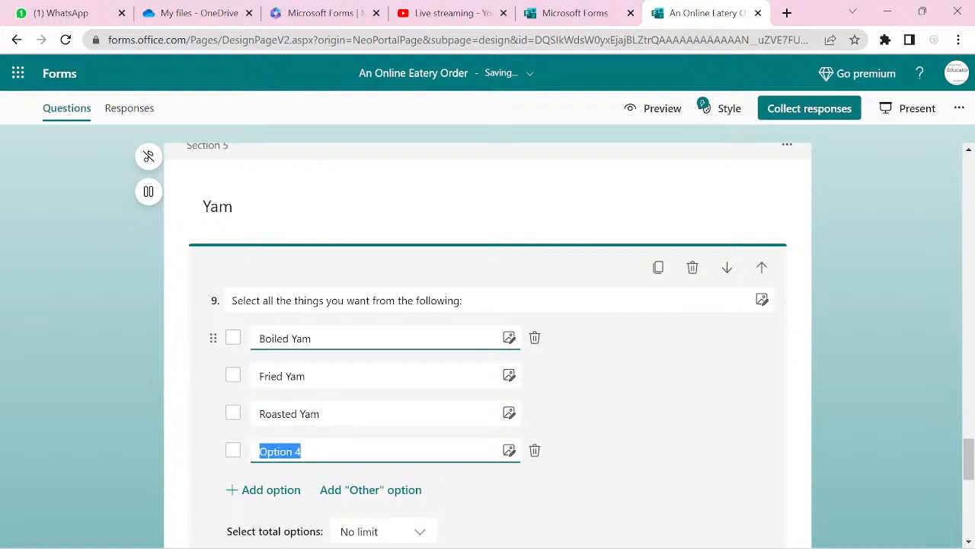
{"action": "type", "text": "Egg"}
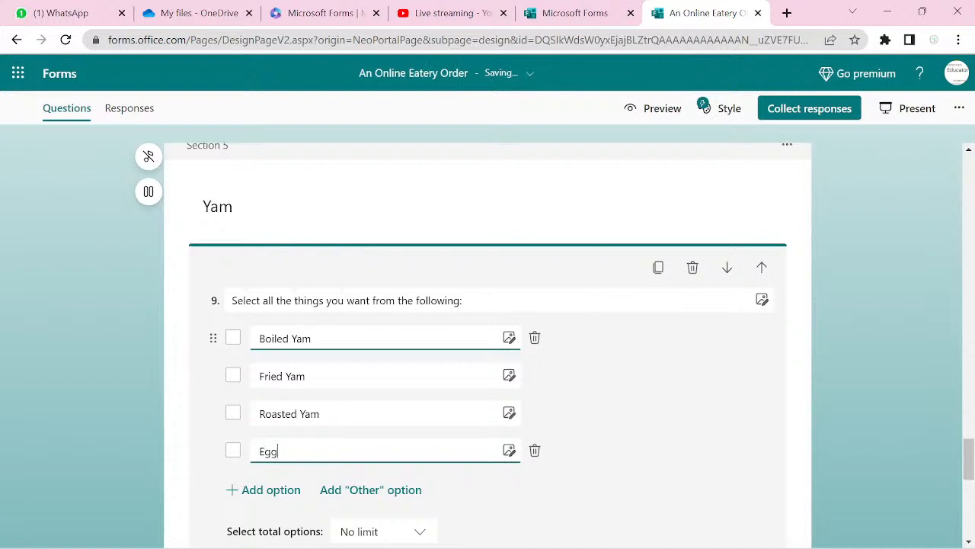
{"action": "key", "text": "Return"}
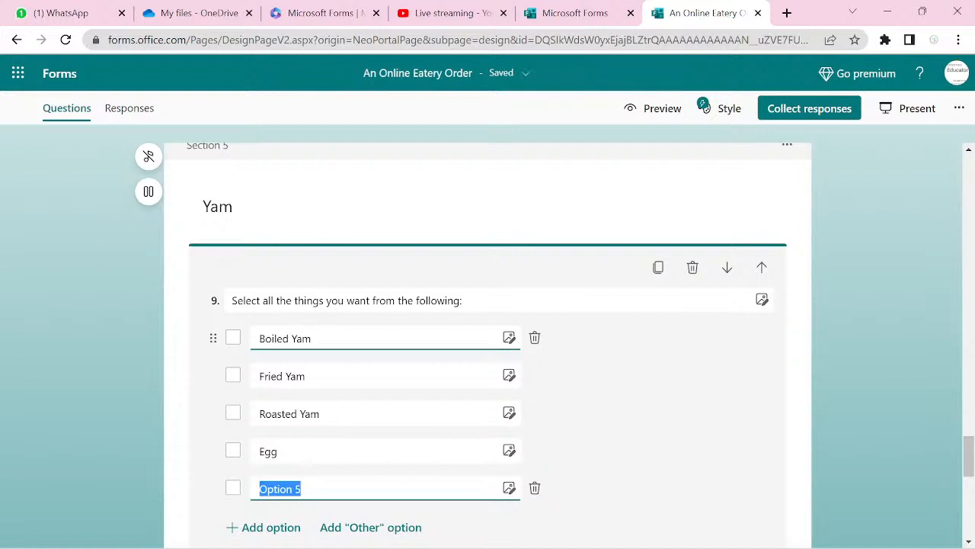
{"action": "left_click", "coordinate": [297, 443]}
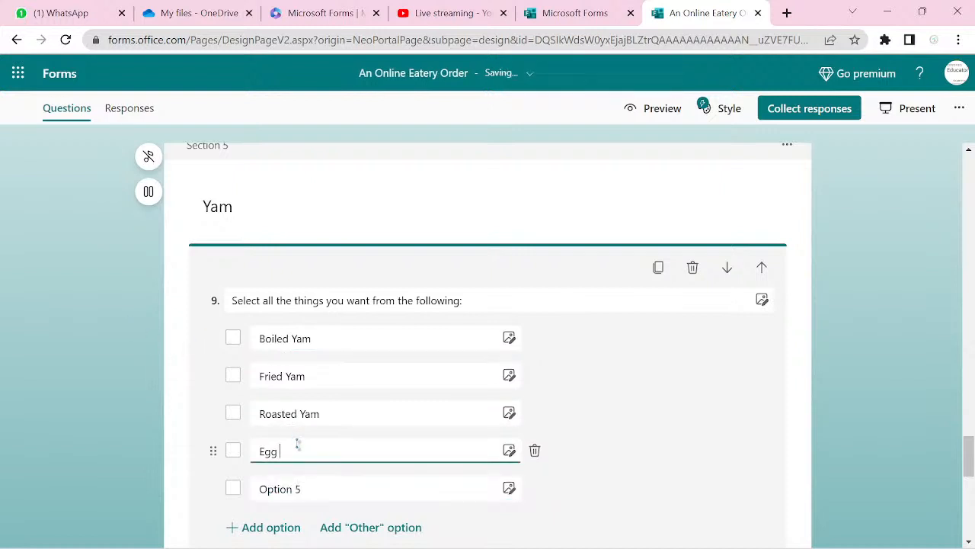
{"action": "type", "text": "Sausage"}
{"action": "left_click", "coordinate": [263, 488]}
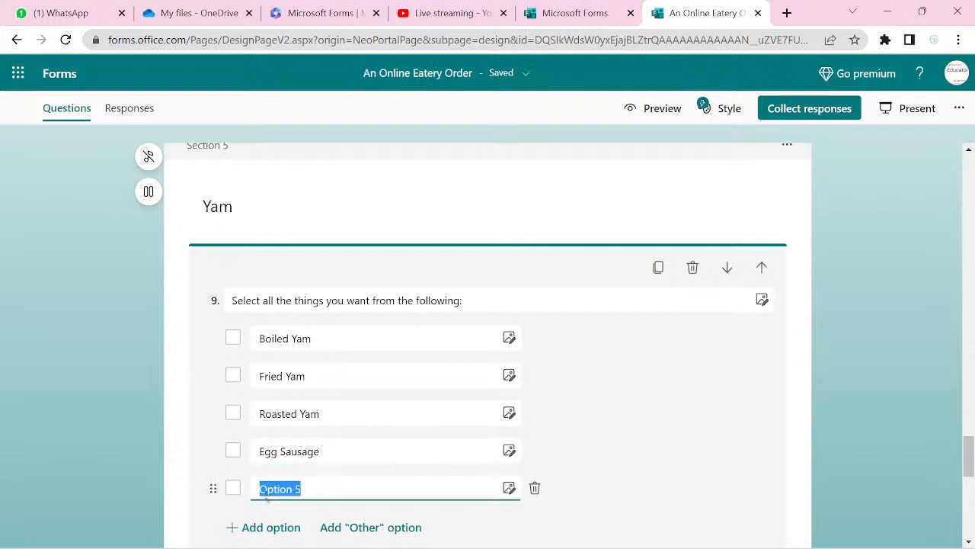
- Add Meat Sausage and Fish Sausage as choices after Egg Sausage in question 9
{"action": "type", "text": "M"}
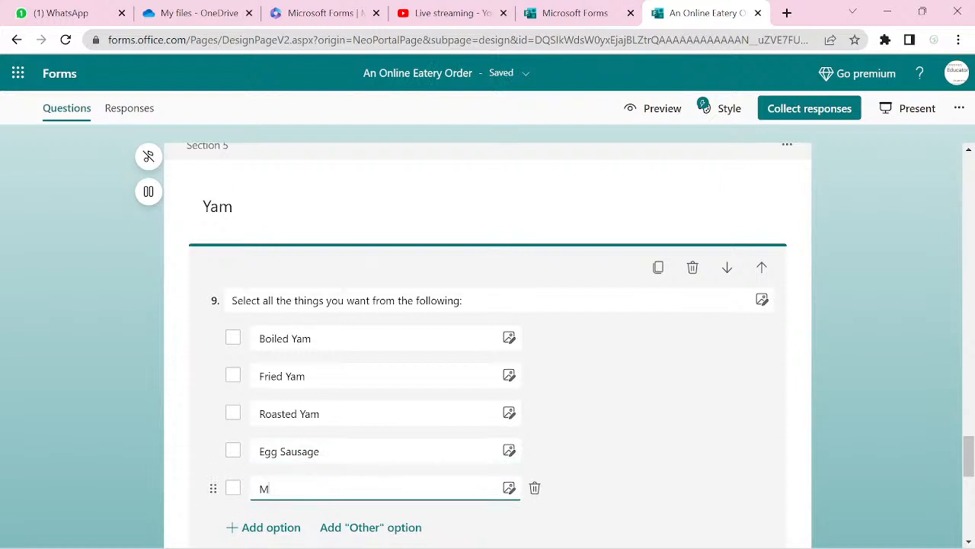
{"action": "type", "text": "eat S"}
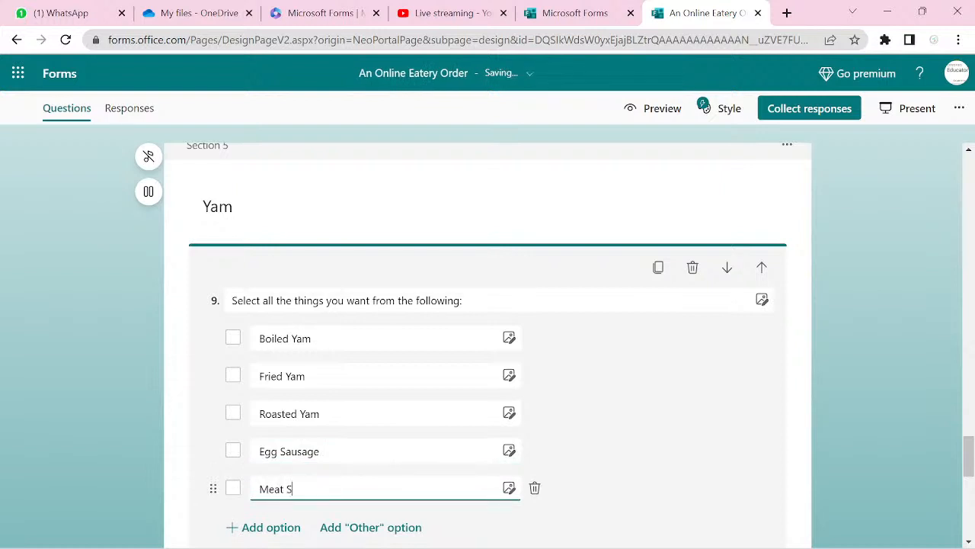
{"action": "type", "text": "ausage"}
{"action": "key", "text": "Return"}
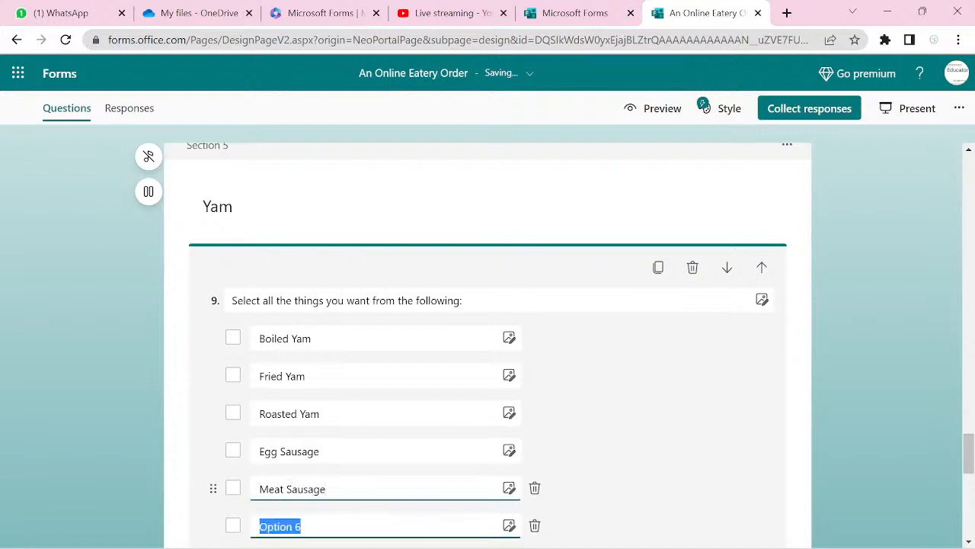
{"action": "type", "text": "Fi"}
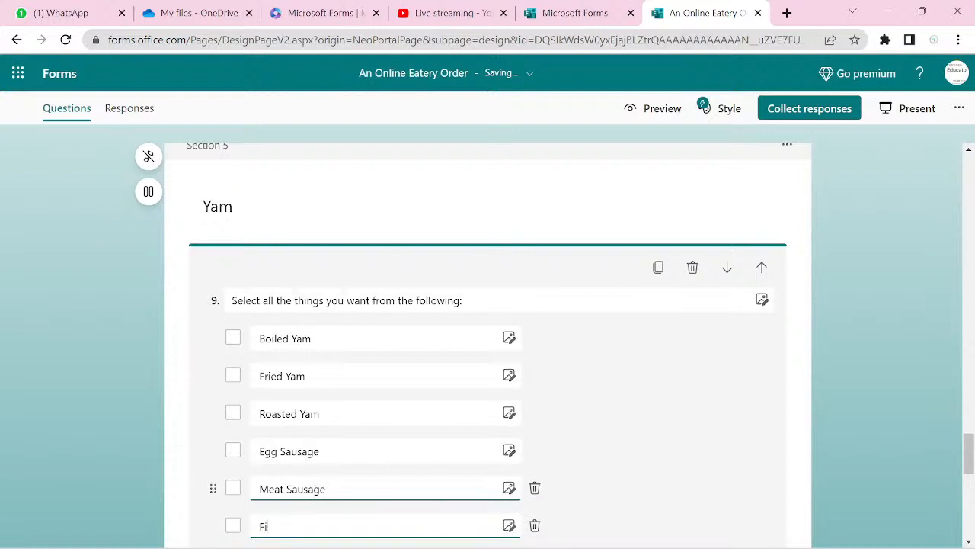
{"action": "type", "text": "sh Sausage"}
{"action": "key", "text": "Return"}
- Add the drink choices Fanta, Coca-Cola, Malt and Fruit juice to question 9
{"action": "type", "text": "Fanta"}
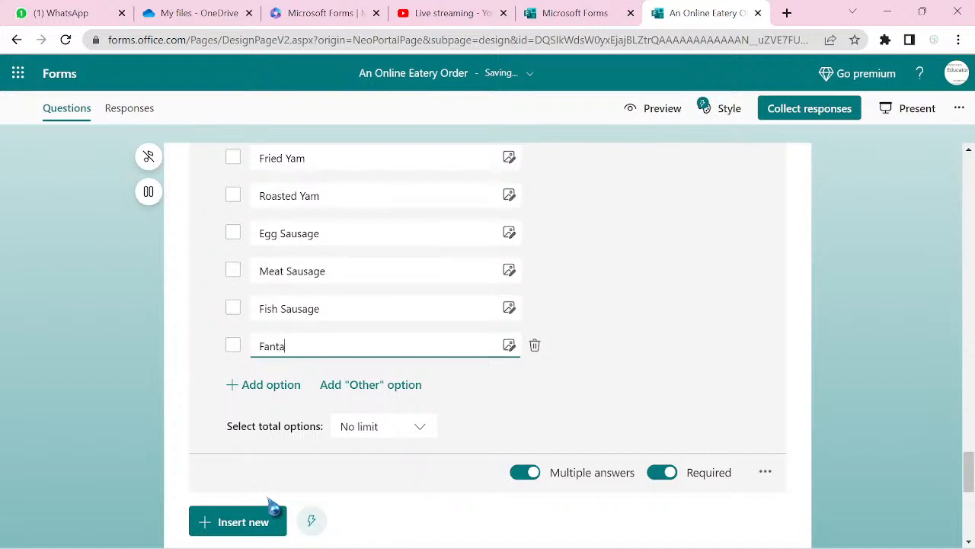
{"action": "key", "text": "Return"}
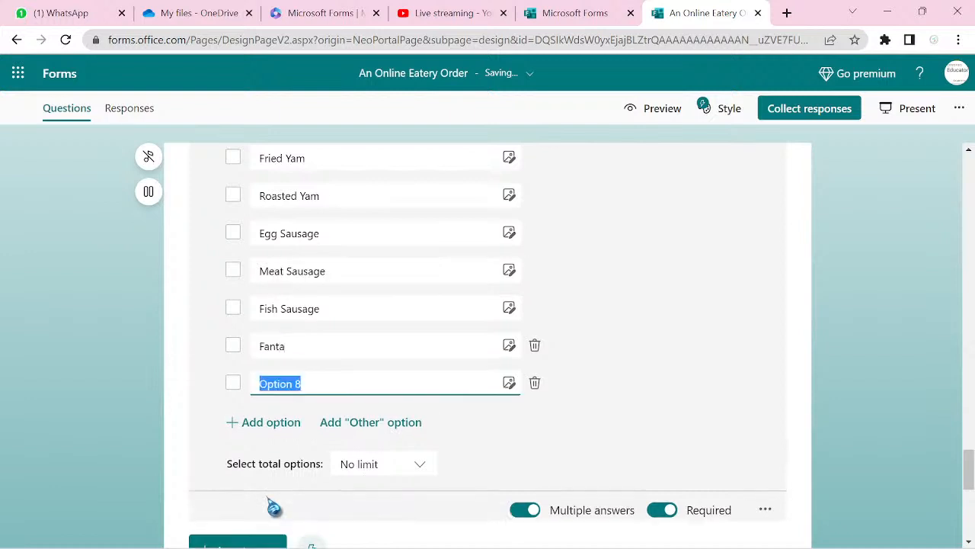
{"action": "type", "text": "C"}
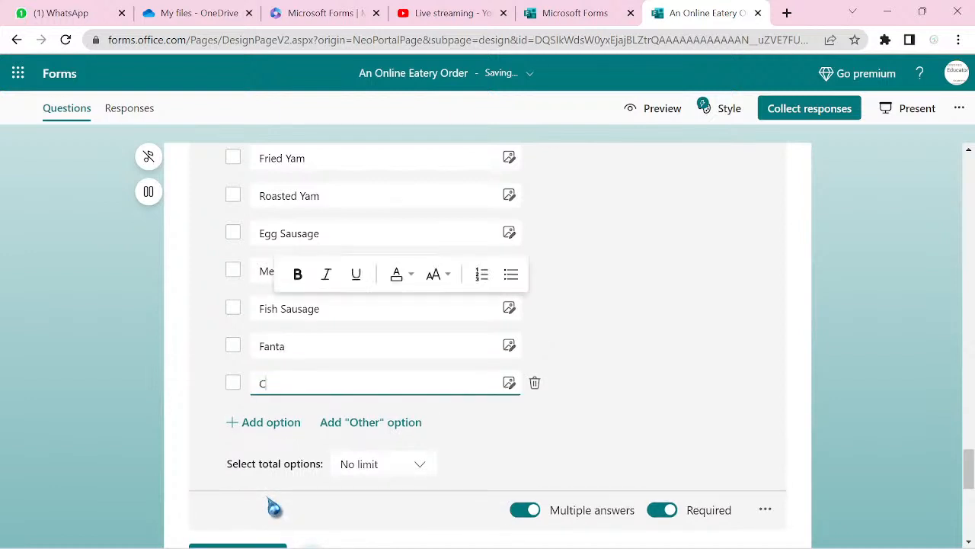
{"action": "type", "text": "oc"}
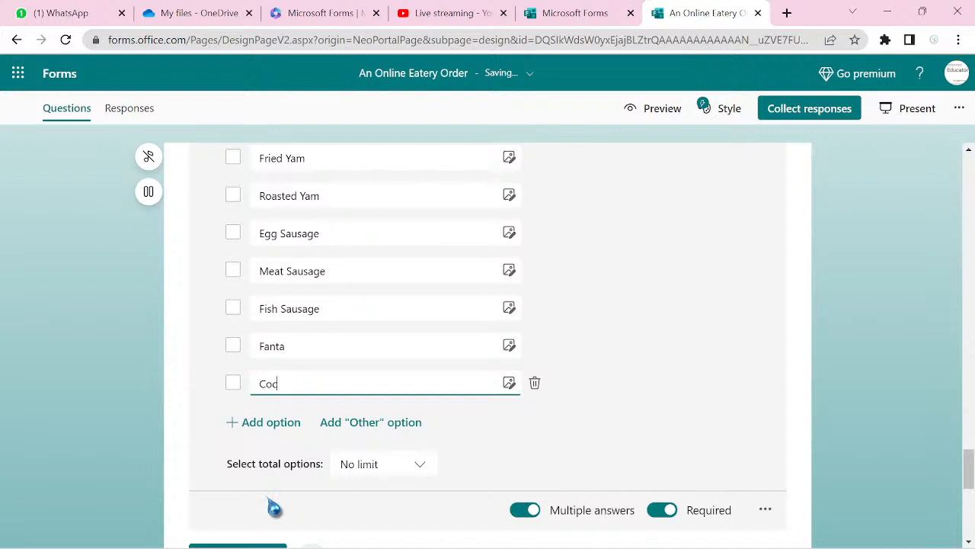
{"action": "type", "text": "a-Cola"}
{"action": "key", "text": "Return"}
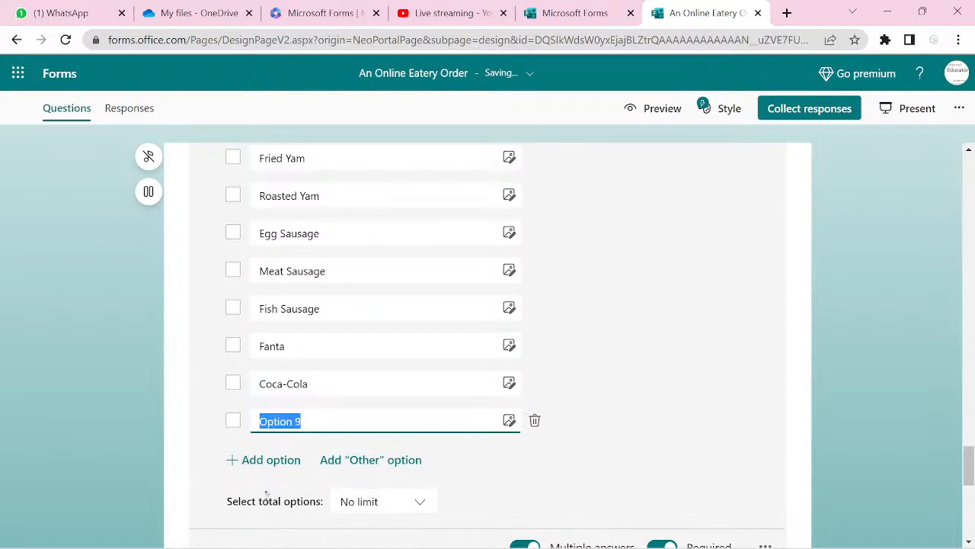
{"action": "type", "text": "Malt"}
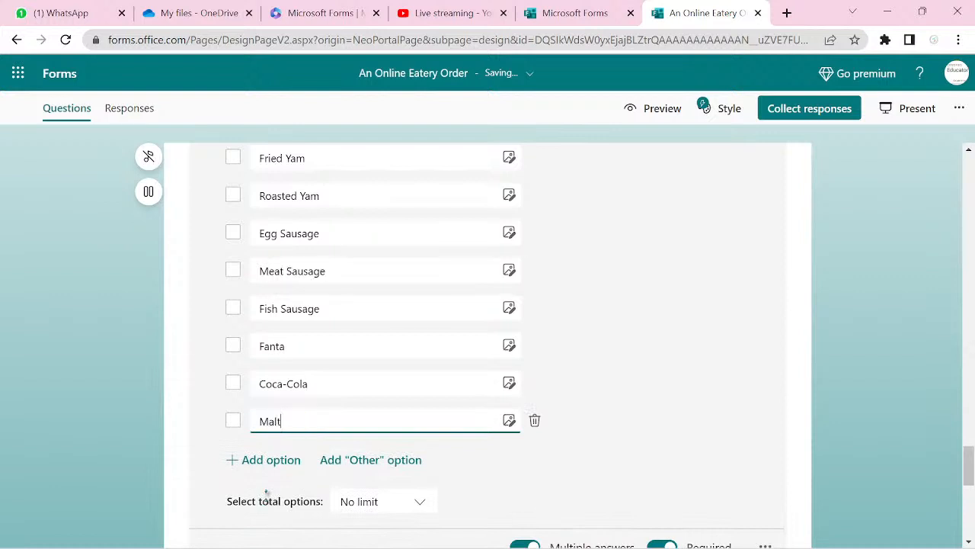
{"action": "key", "text": "Return"}
{"action": "type", "text": "Fr"}
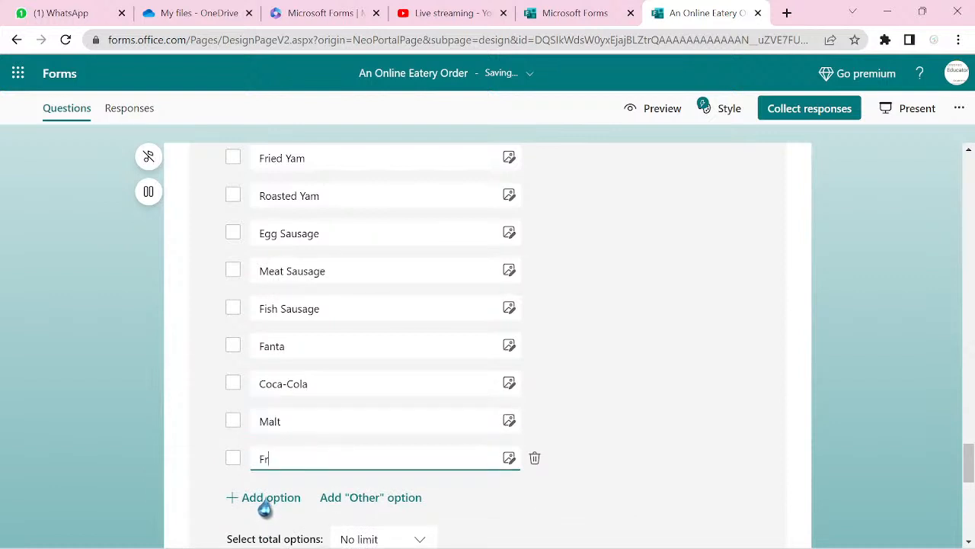
{"action": "type", "text": "uit juice"}
{"action": "scroll", "coordinate": [265, 508], "scroll_direction": "down", "scroll_amount": 1}
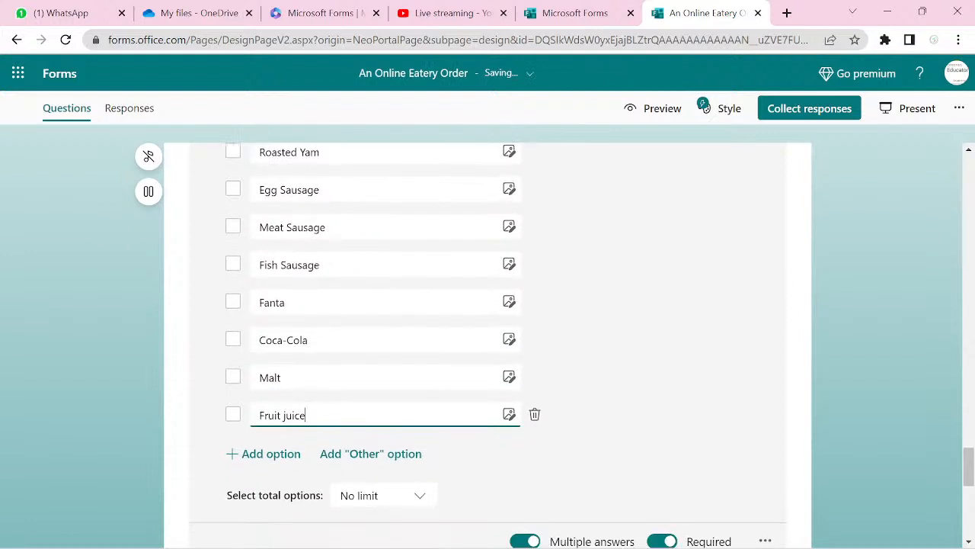
{"action": "scroll", "coordinate": [487, 342], "scroll_direction": "down", "scroll_amount": 3}
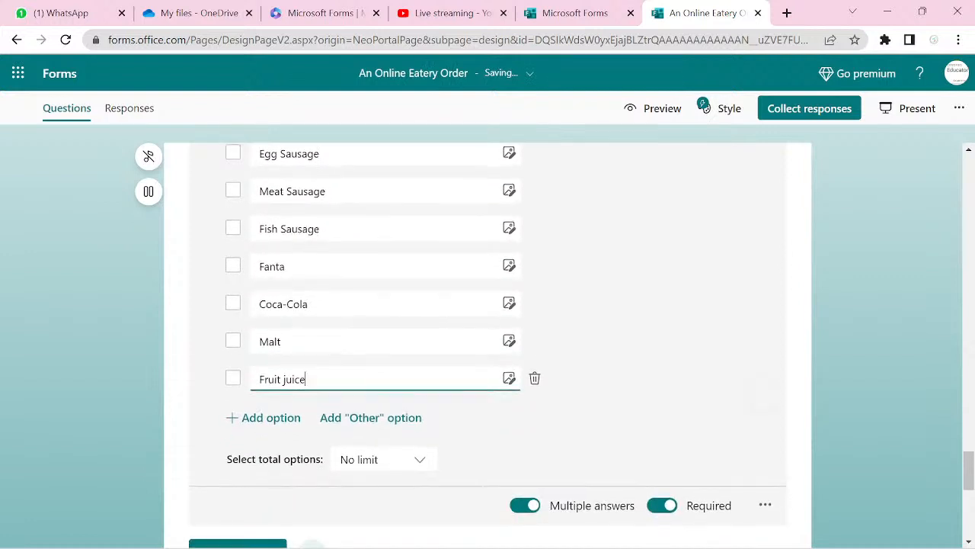
{"action": "scroll", "coordinate": [487, 343], "scroll_direction": "down", "scroll_amount": 3}
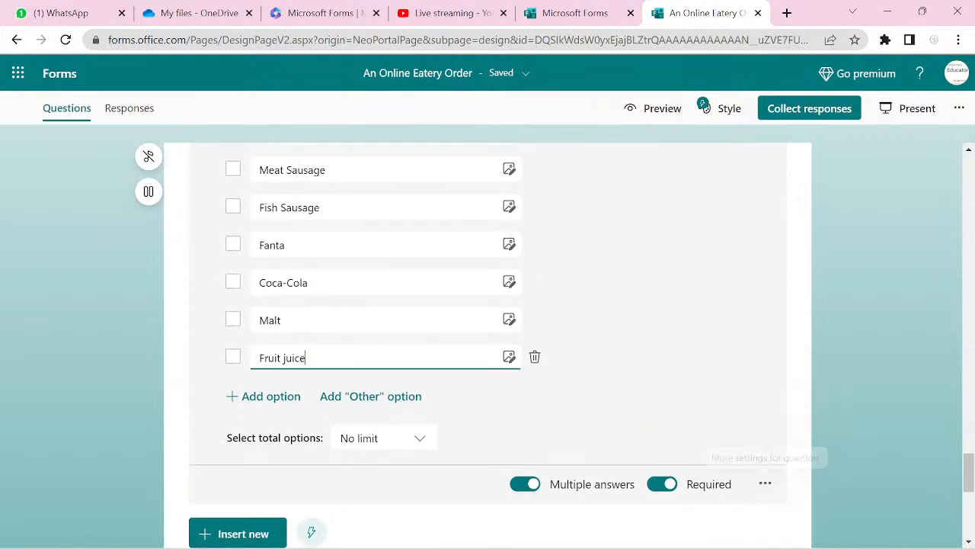
- Insert question 10 in the Swallow section as a choice question with Multiple answers and Required turned on
{"action": "scroll", "coordinate": [488, 343], "scroll_direction": "down", "scroll_amount": 3}
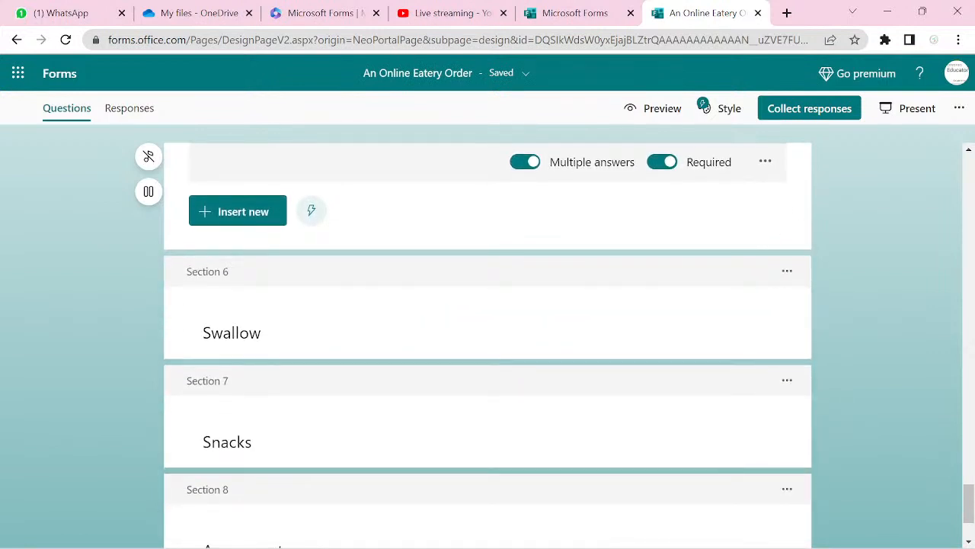
{"action": "left_click", "coordinate": [312, 328]}
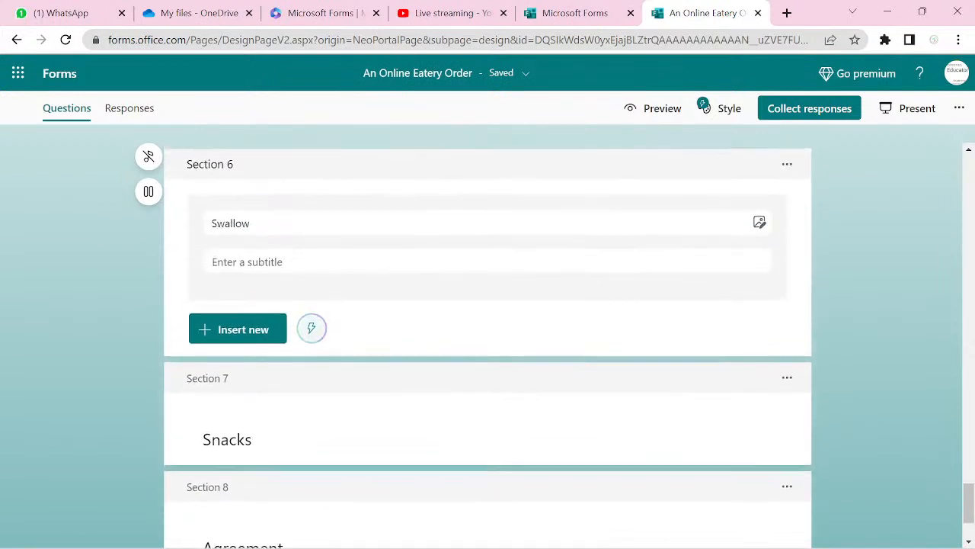
{"action": "left_click", "coordinate": [187, 527]}
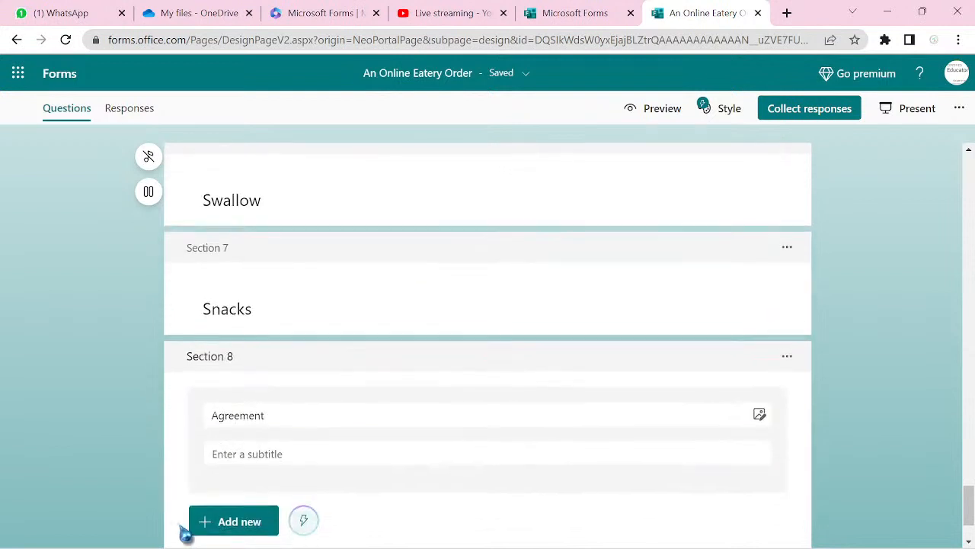
{"action": "left_click", "coordinate": [310, 207]}
{"action": "left_click", "coordinate": [243, 339]}
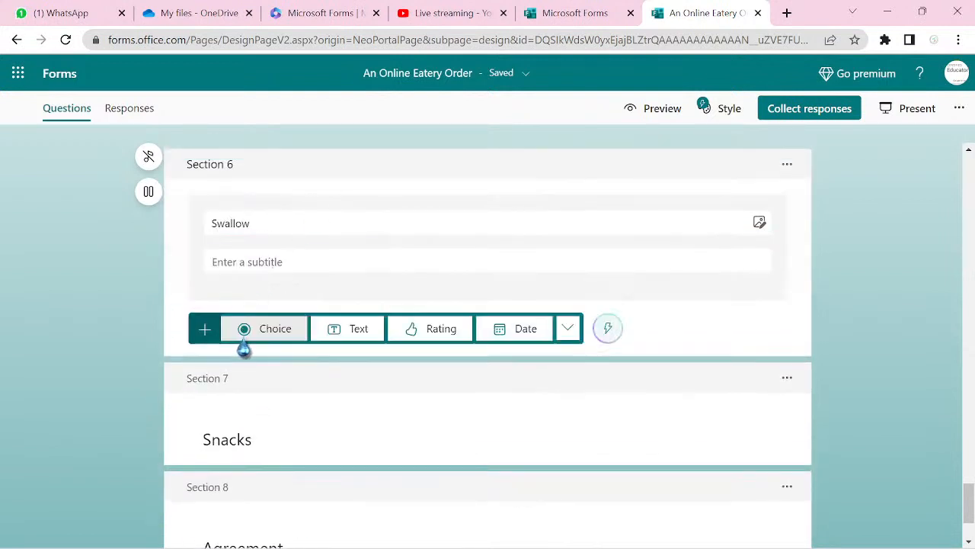
{"action": "left_click", "coordinate": [270, 334]}
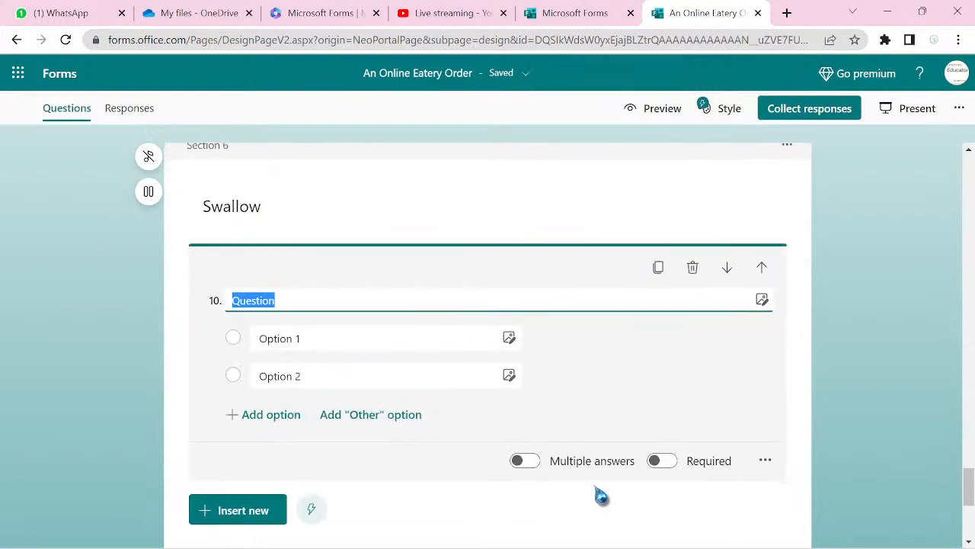
{"action": "left_click", "coordinate": [532, 463]}
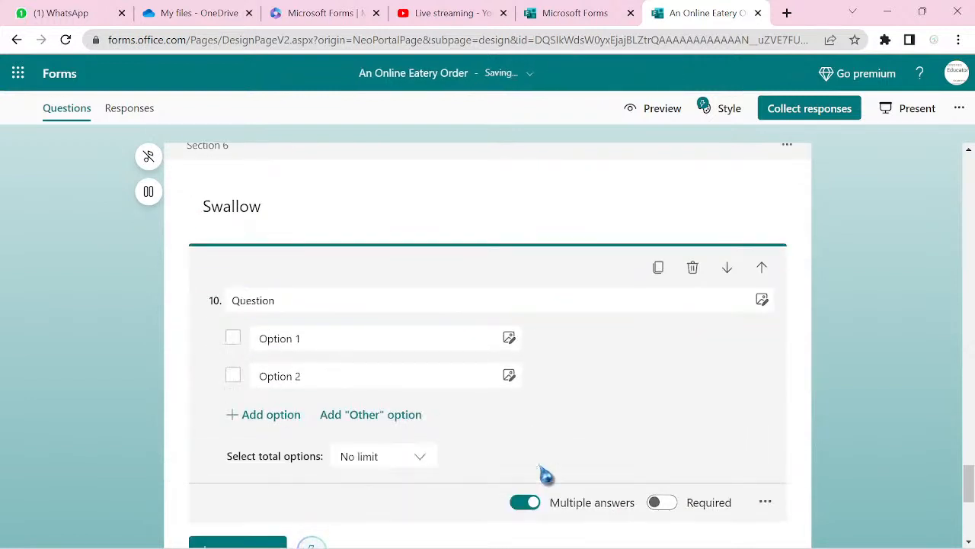
{"action": "left_click", "coordinate": [664, 506]}
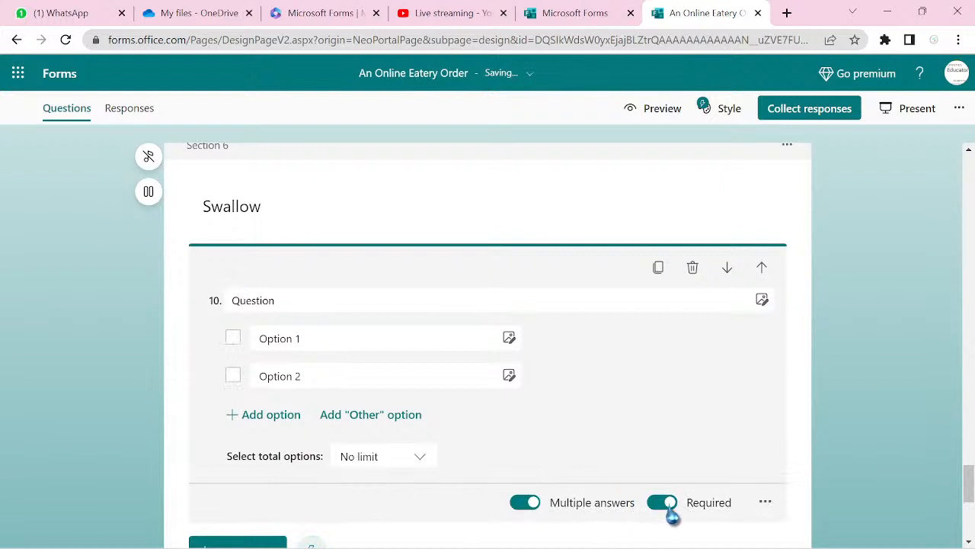
- Paste the question wording as question 10's title and set the first two options to Amala and Semo
{"action": "double_click", "coordinate": [303, 302]}
{"action": "type", "text": "Select all the things you want from the following:"}
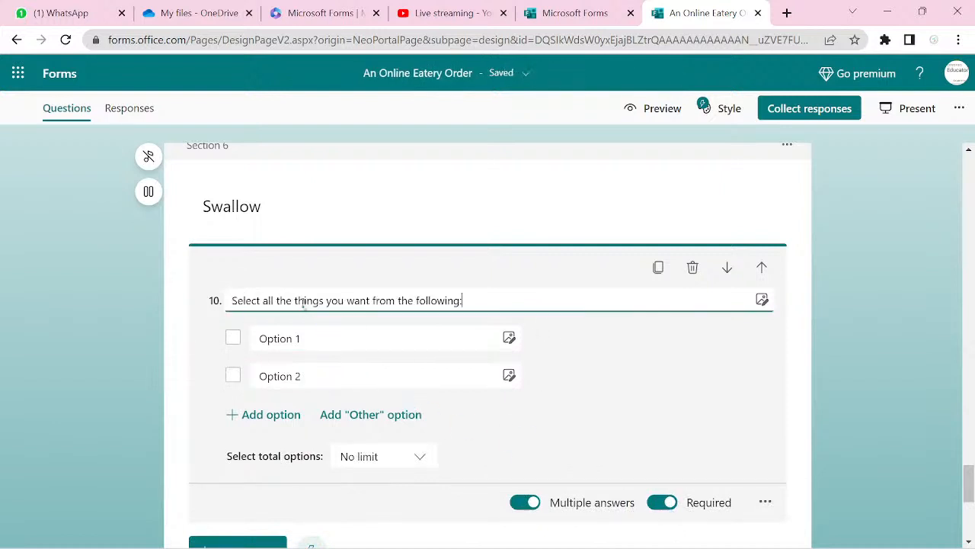
{"action": "left_click", "coordinate": [281, 338]}
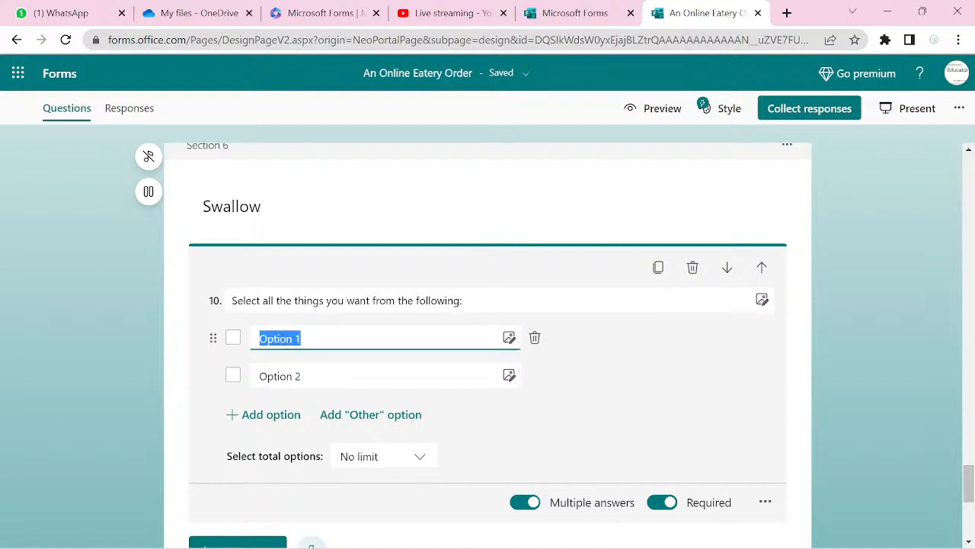
{"action": "type", "text": "A"}
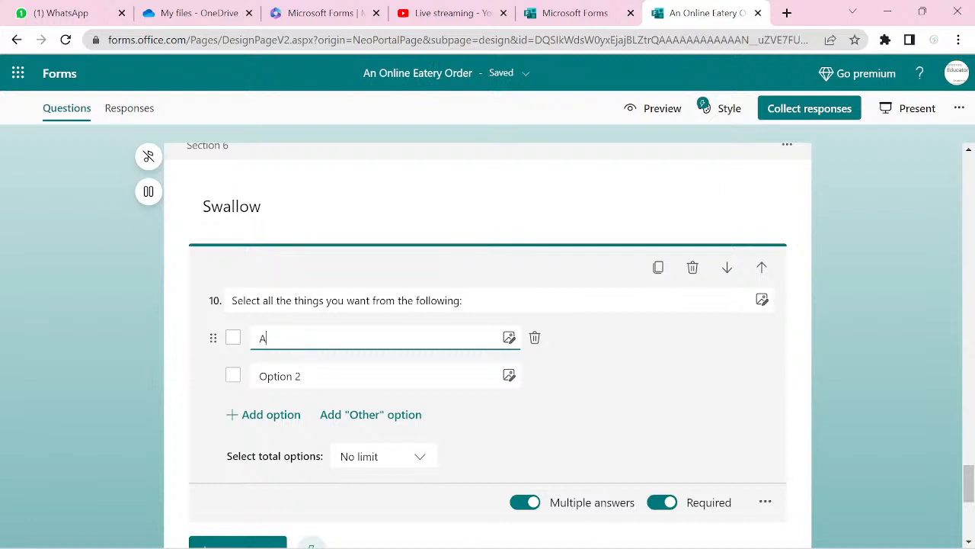
{"action": "type", "text": "mala"}
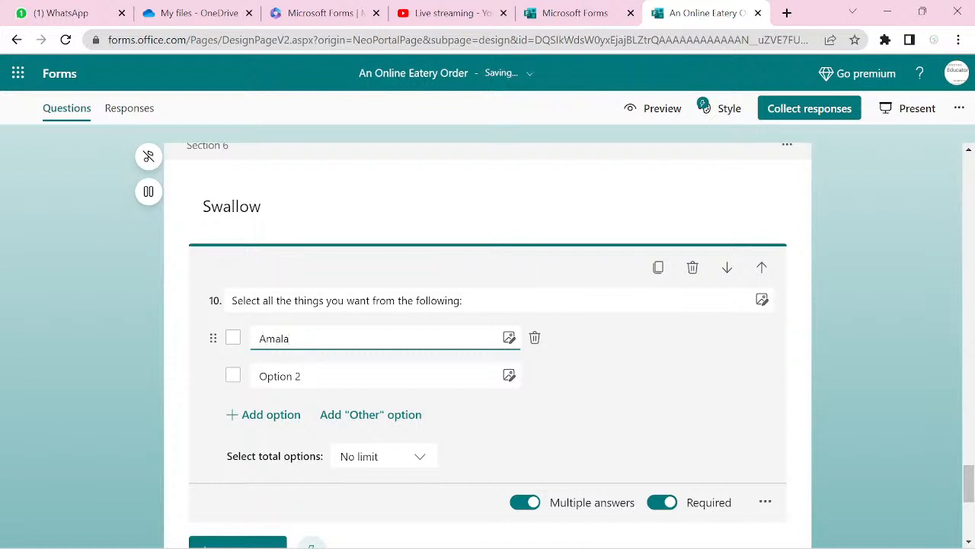
{"action": "left_click", "coordinate": [279, 375]}
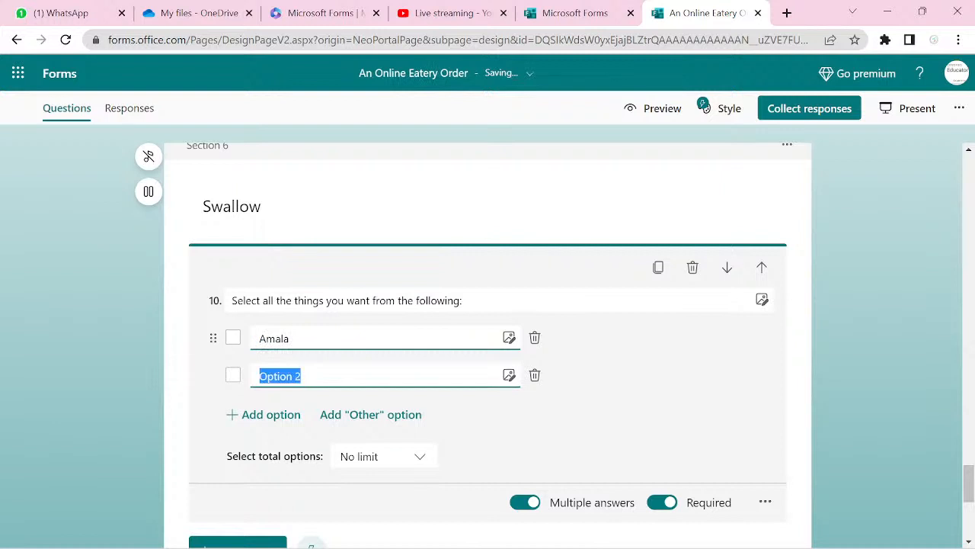
{"action": "type", "text": "S"}
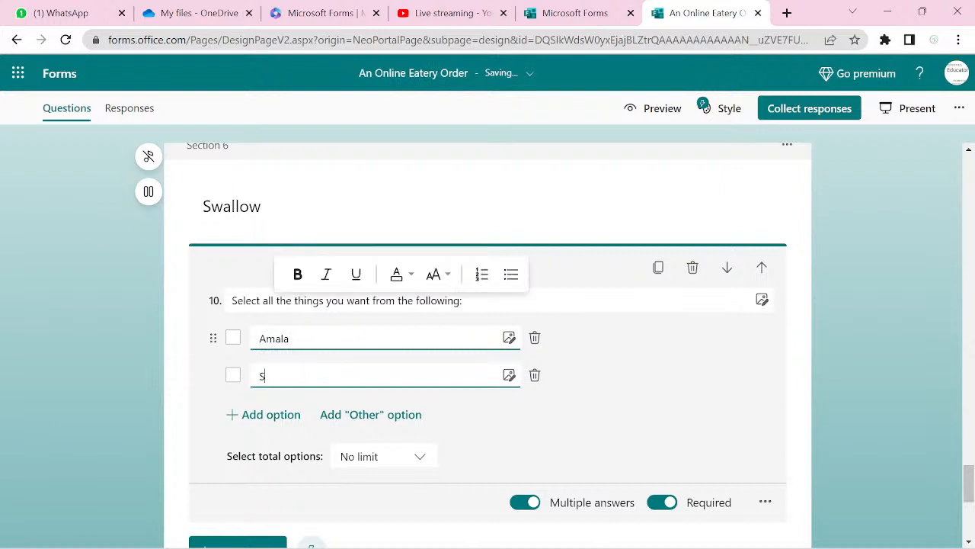
{"action": "type", "text": "emo"}
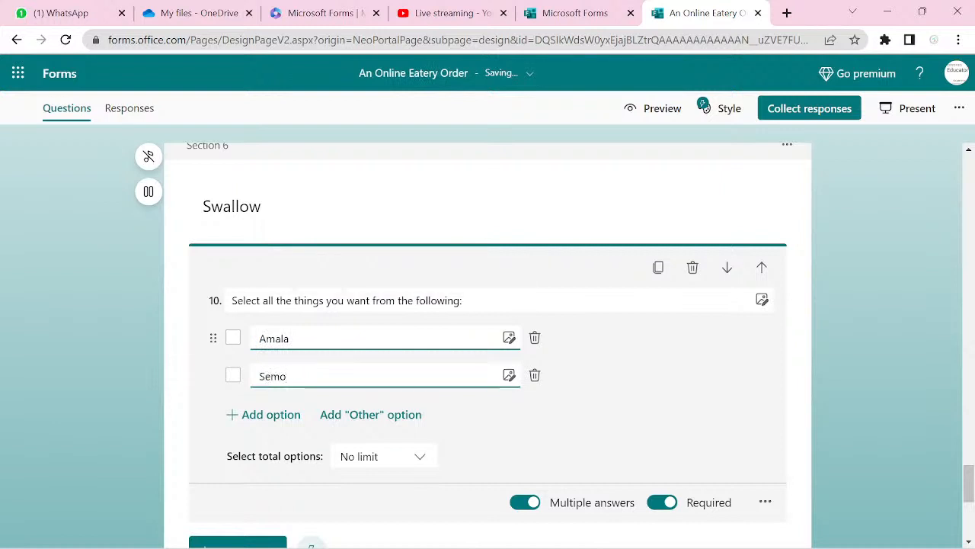
- Add Pounded Yam and Apu as the third and fourth options
{"action": "key", "text": "Return"}
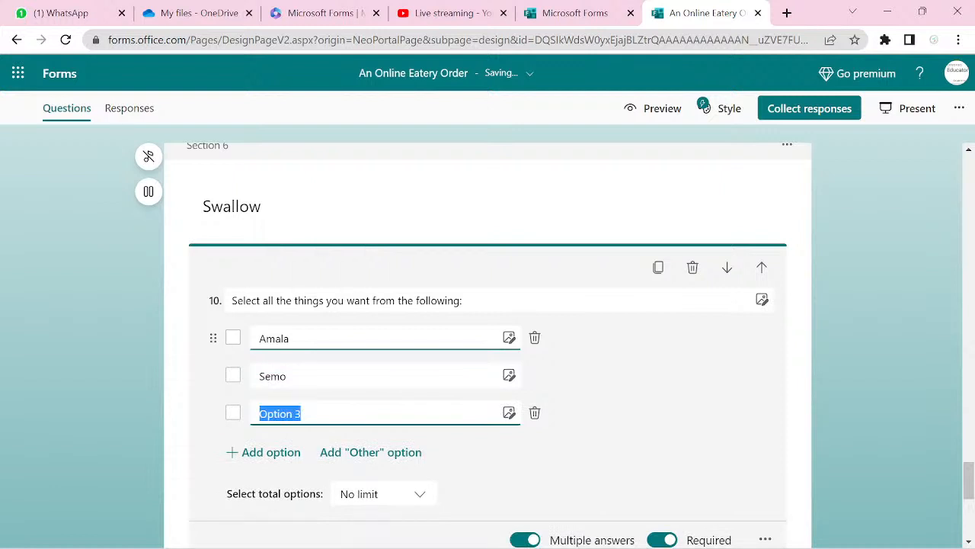
{"action": "type", "text": "Poun"}
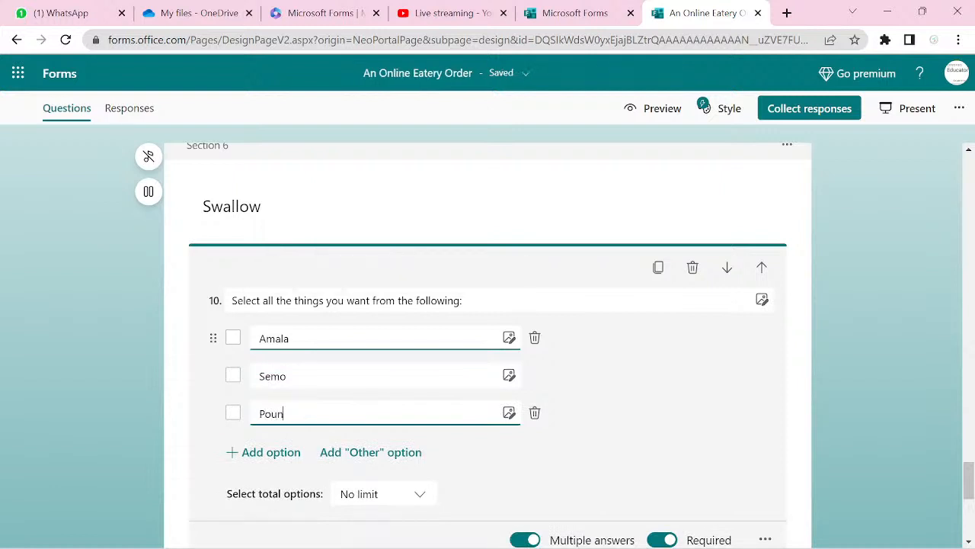
{"action": "type", "text": "ded Yam"}
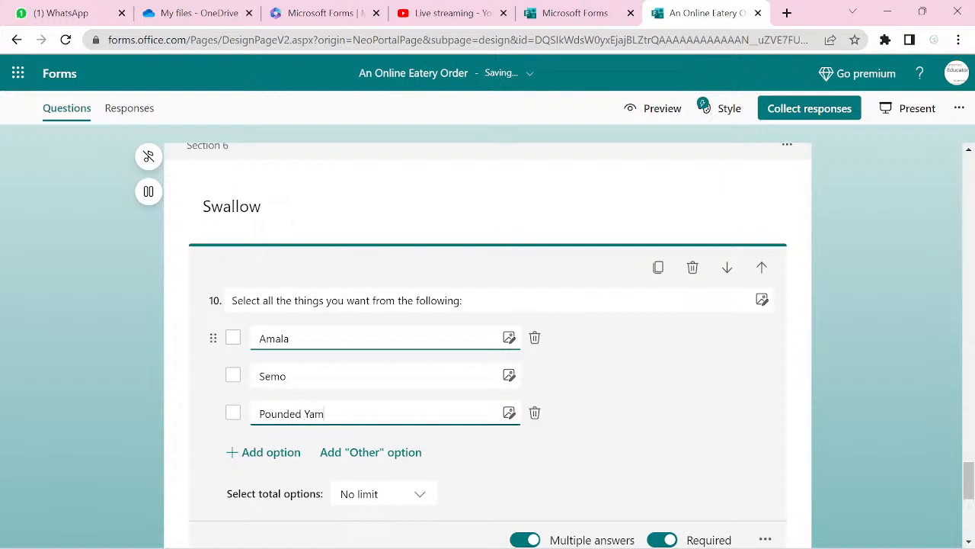
{"action": "key", "text": "Return"}
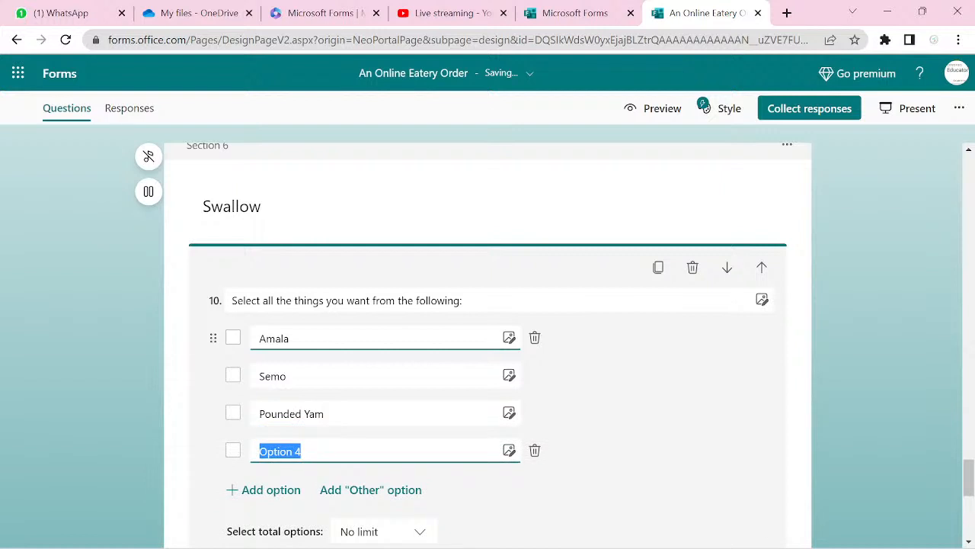
{"action": "type", "text": "Apu"}
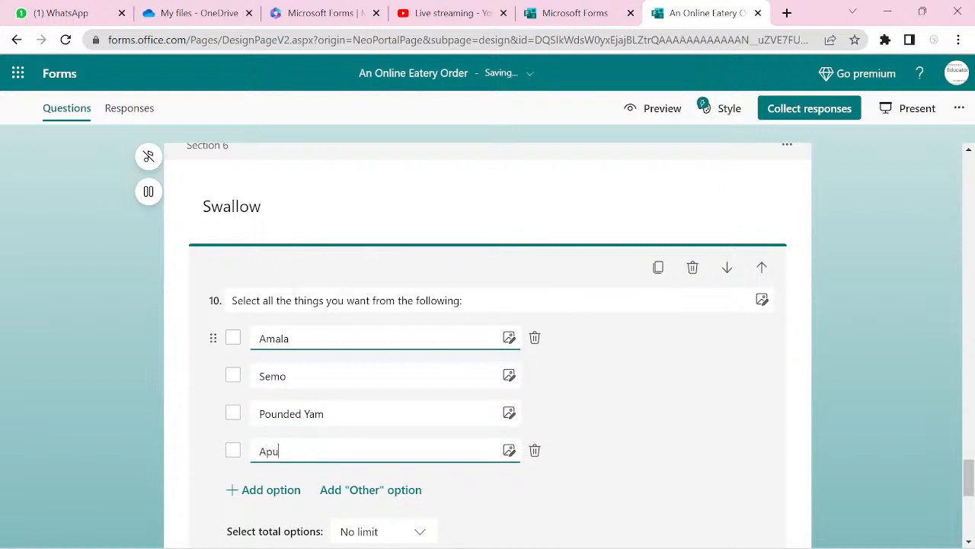
{"action": "key", "text": "Return"}
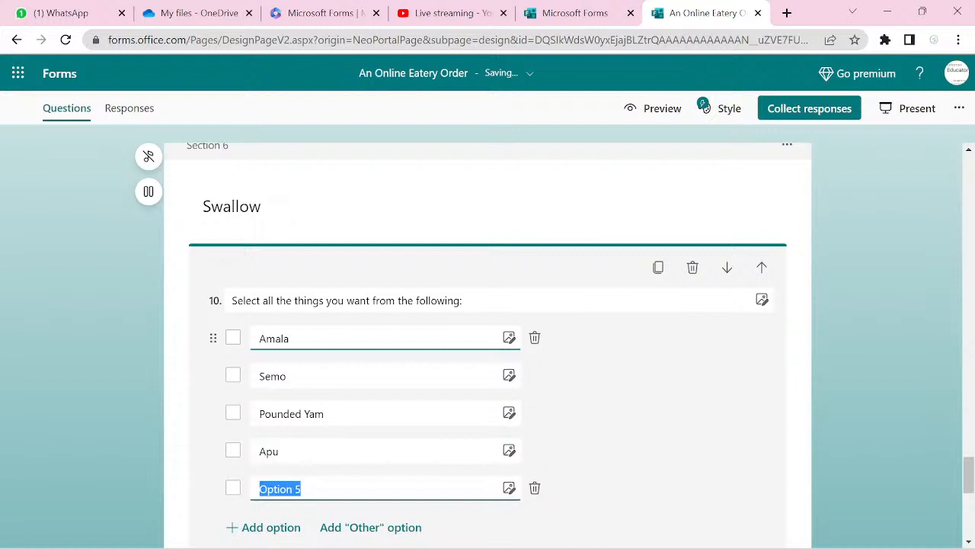
- Add Okro, panga, Vegetable and Egusi as further options of question 10
{"action": "type", "text": "D"}
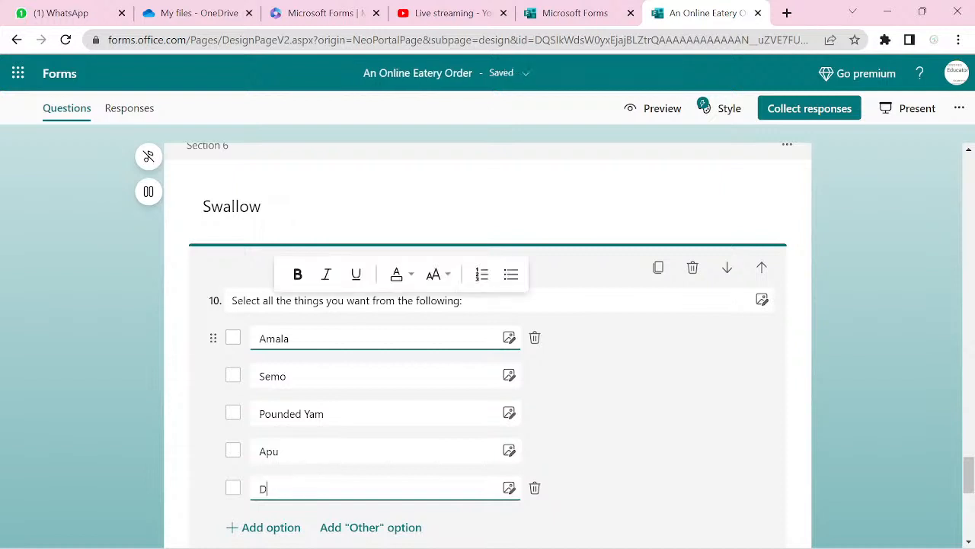
{"action": "key", "text": "BackSpace"}
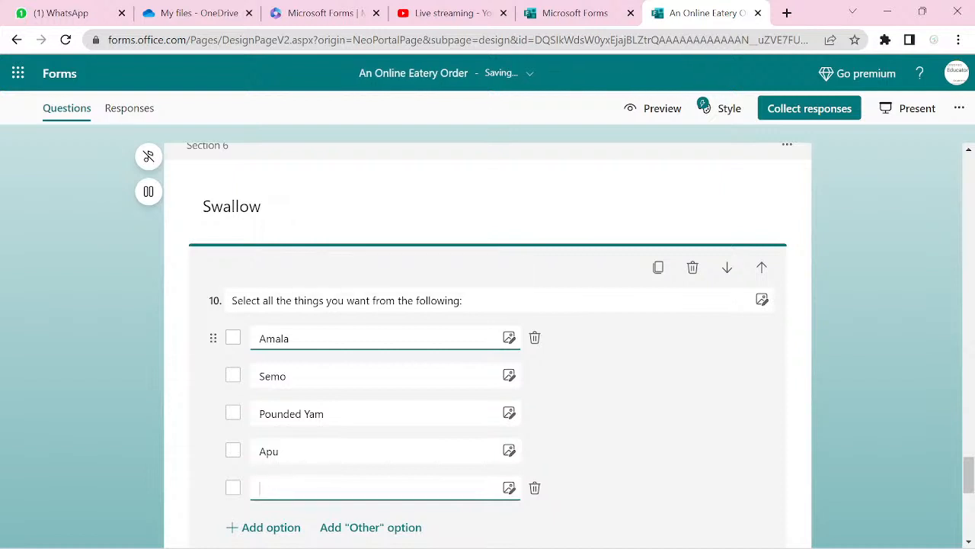
{"action": "type", "text": "Okro"}
{"action": "key", "text": "Return"}
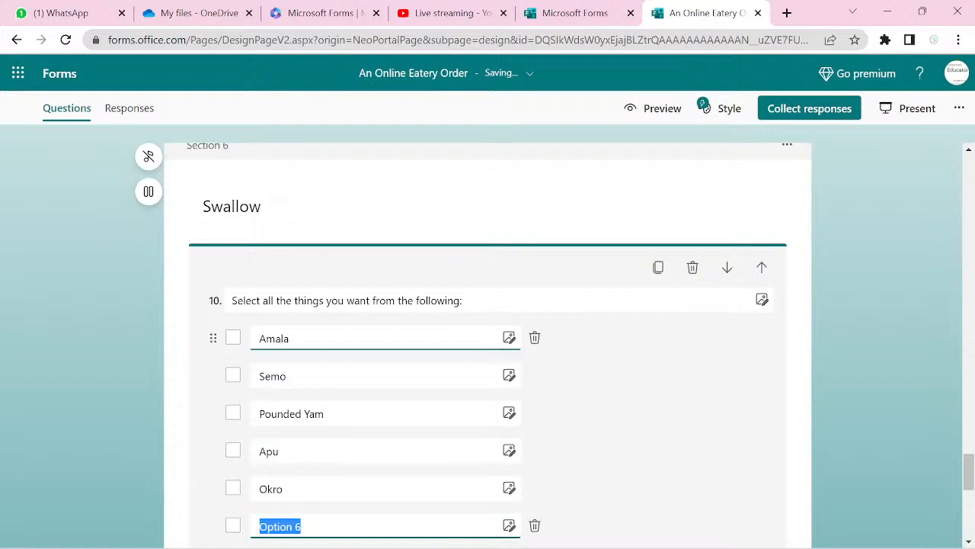
{"action": "type", "text": "p"}
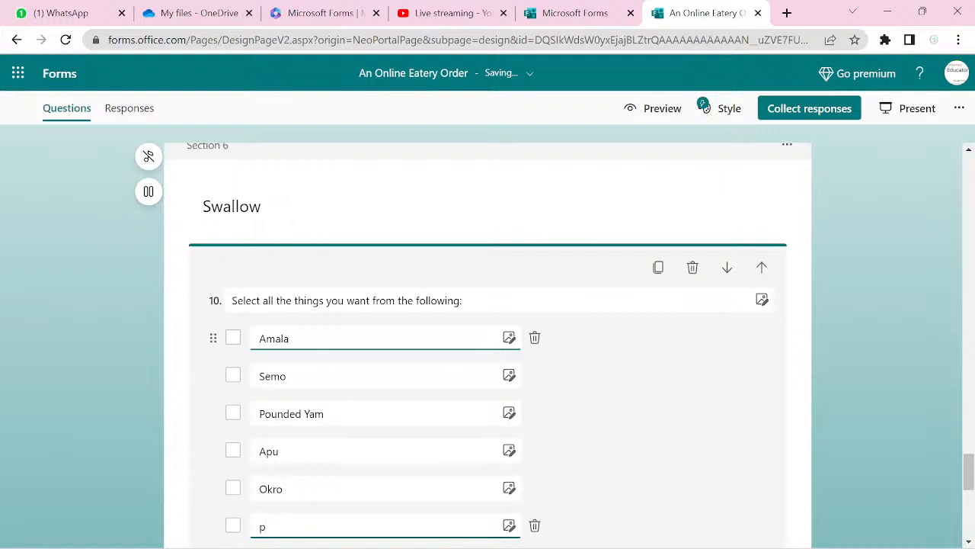
{"action": "type", "text": "anga"}
{"action": "key", "text": "Return"}
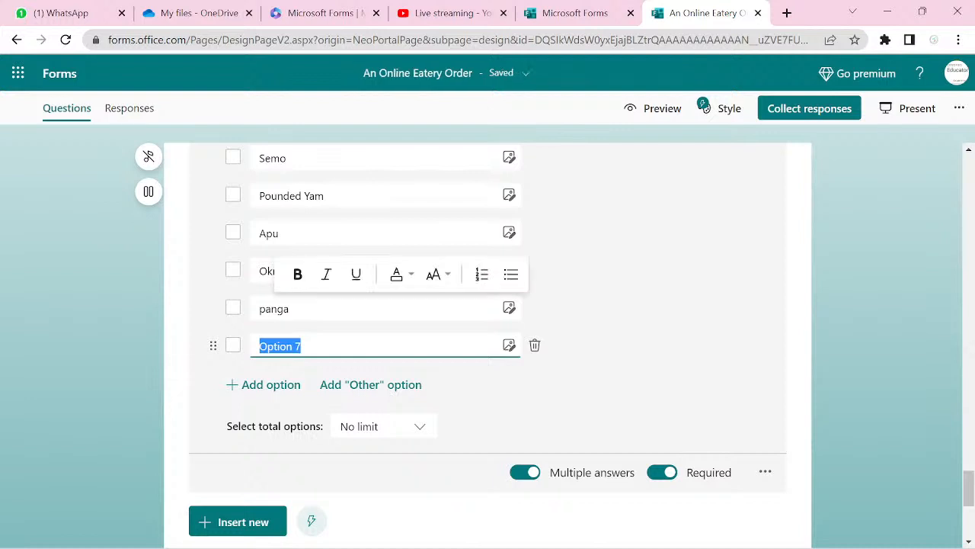
{"action": "type", "text": "Vegetable"}
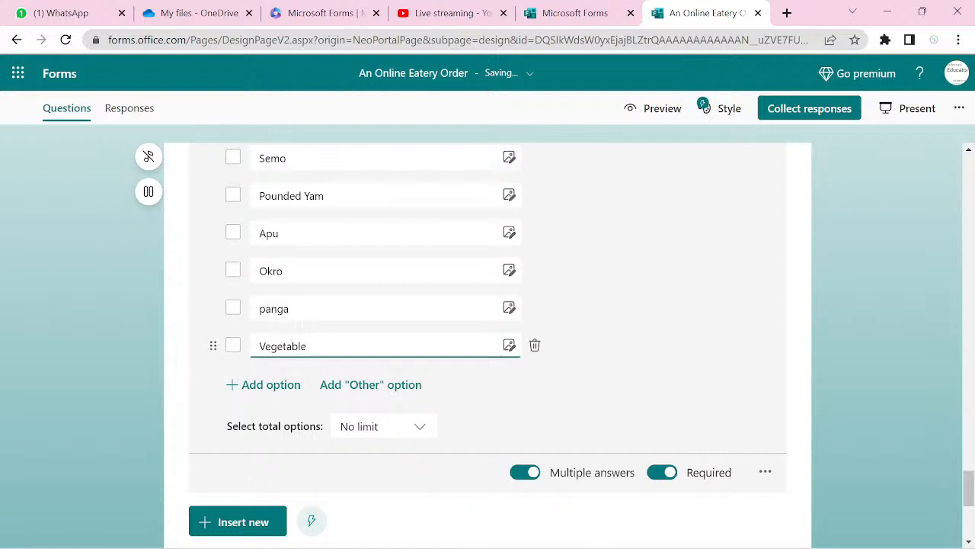
{"action": "key", "text": "Return"}
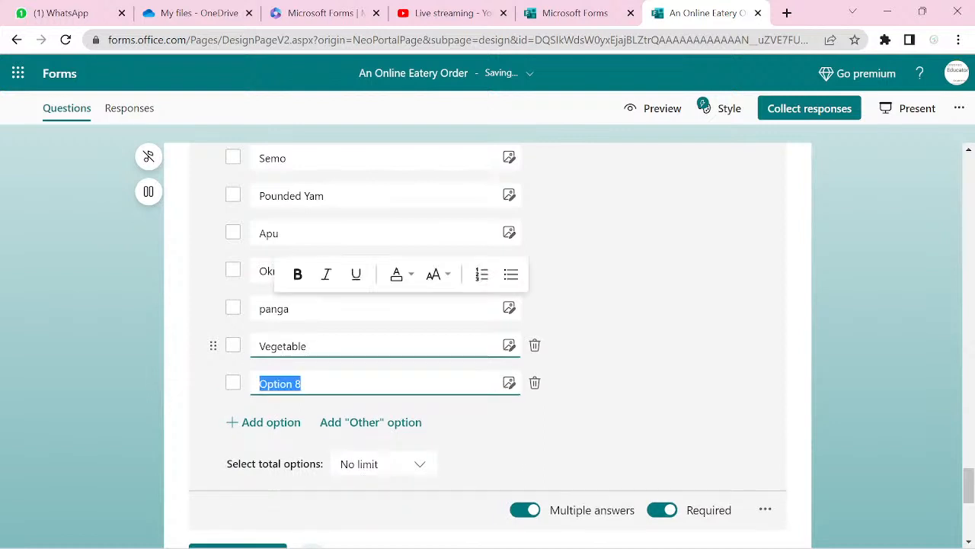
{"action": "type", "text": "Egusi"}
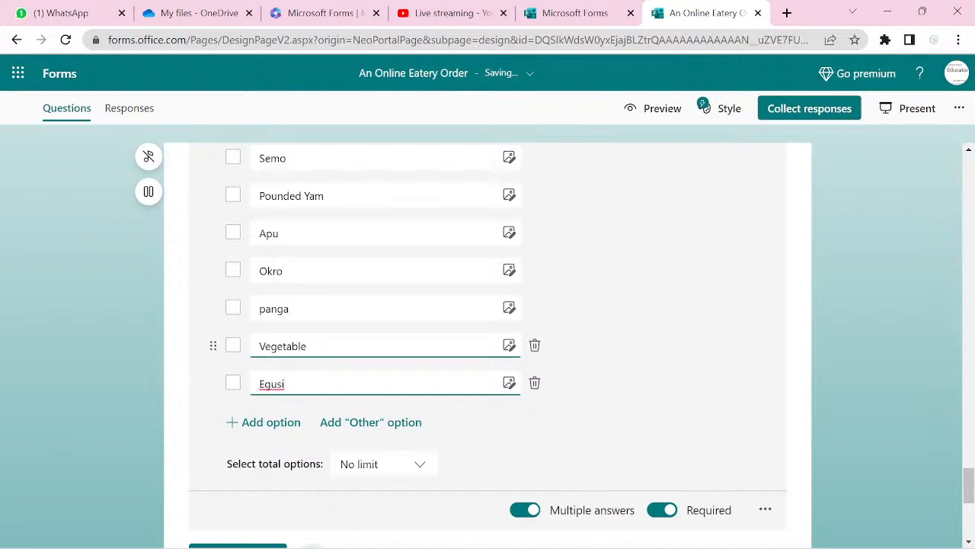
- Rename the options to Okro Soup, panga Soup, Vegetable Soup and Egusi Soup, then add a new option row
{"action": "left_click", "coordinate": [285, 274]}
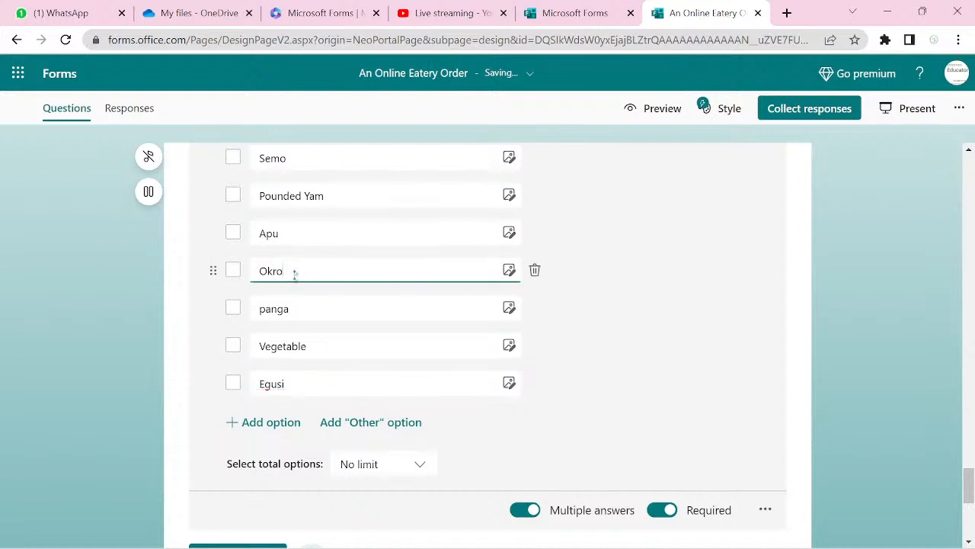
{"action": "type", "text": "G"}
{"action": "key", "text": "BackSpace"}
{"action": "type", "text": "Soup"}
{"action": "left_click", "coordinate": [282, 317]}
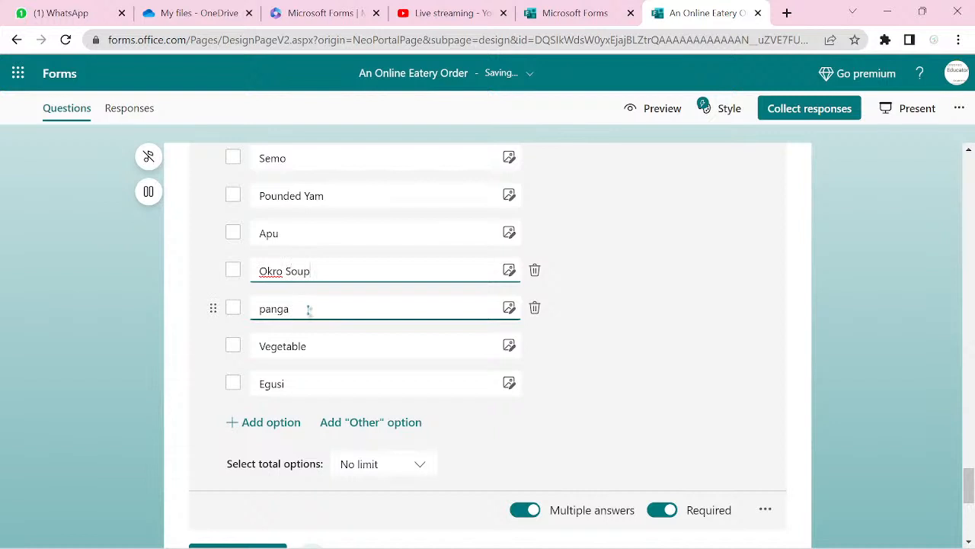
{"action": "type", "text": "Soup"}
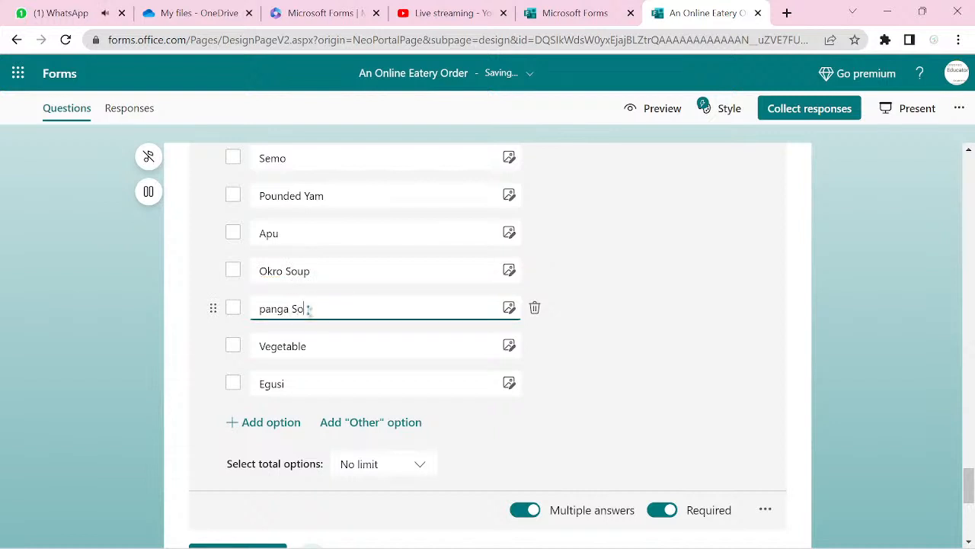
{"action": "left_click", "coordinate": [311, 345]}
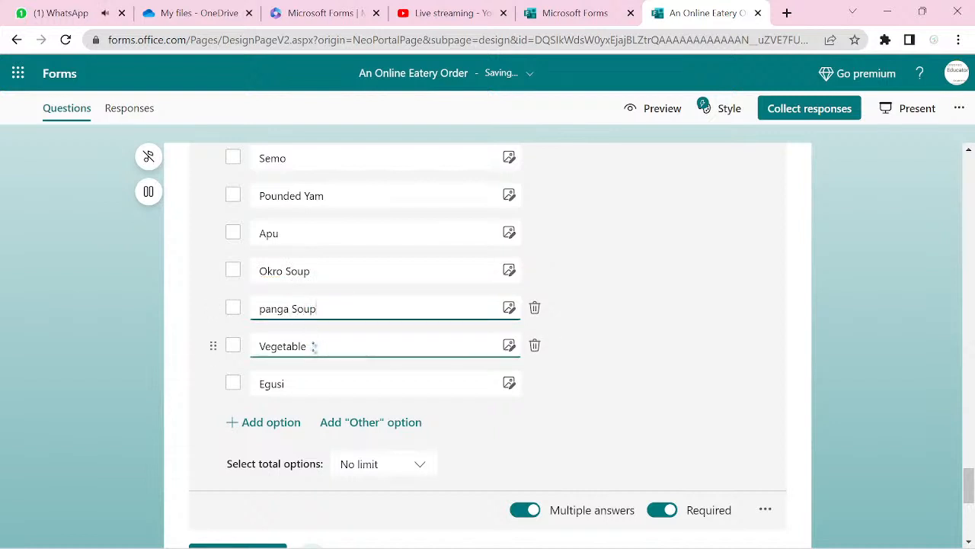
{"action": "type", "text": "Soup"}
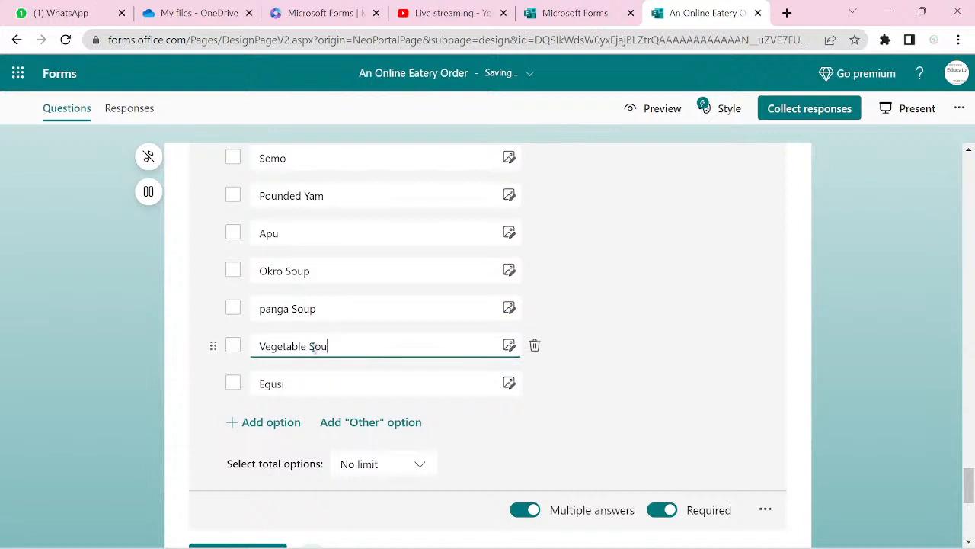
{"action": "left_click", "coordinate": [315, 375]}
{"action": "type", "text": "So"}
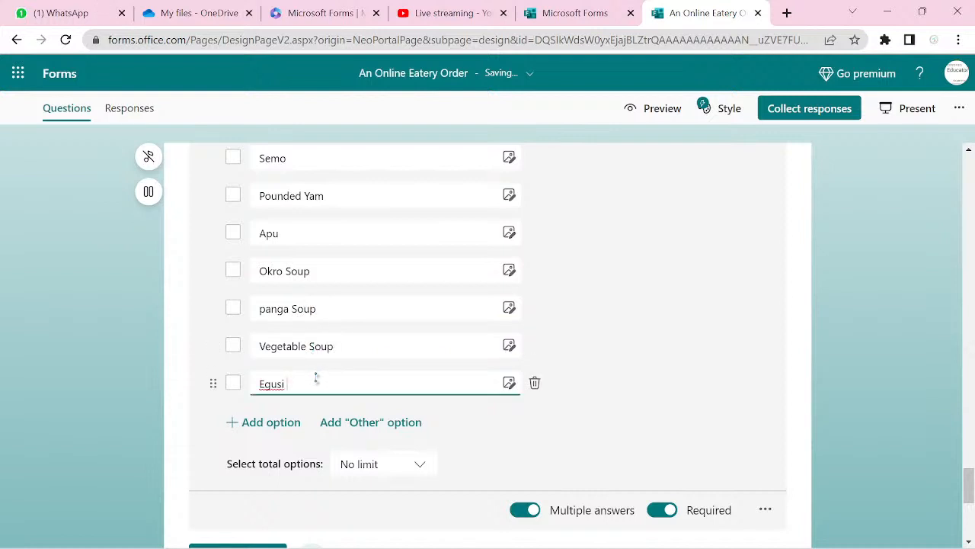
{"action": "type", "text": "up"}
{"action": "key", "text": "Return"}
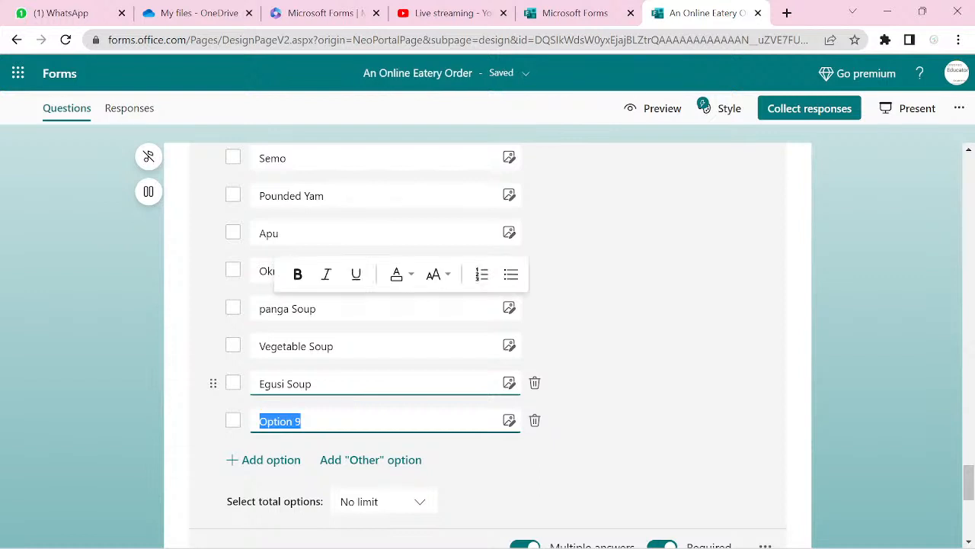
- Add Beef, Meat and Fish as options after Egusi Soup
{"action": "type", "text": "Beef"}
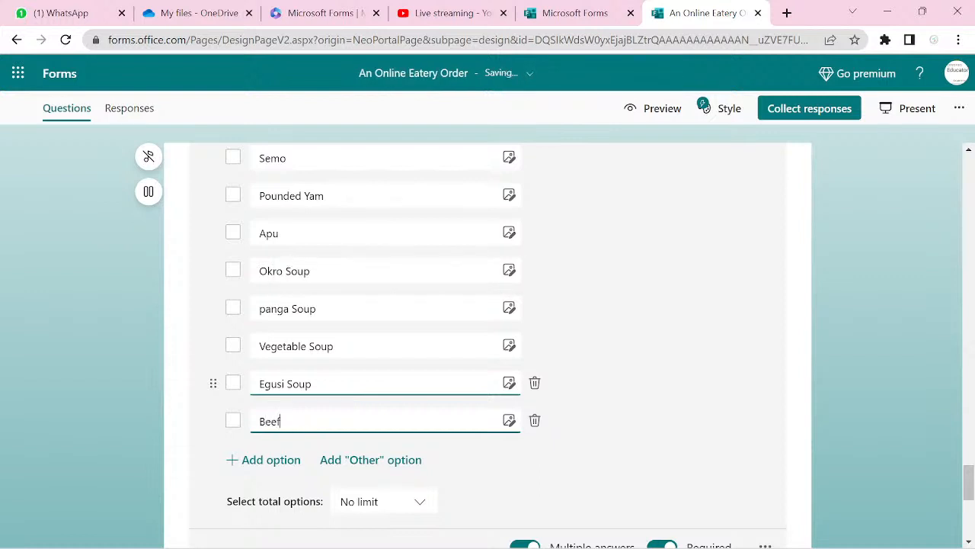
{"action": "key", "text": "Return"}
{"action": "type", "text": "Meat"}
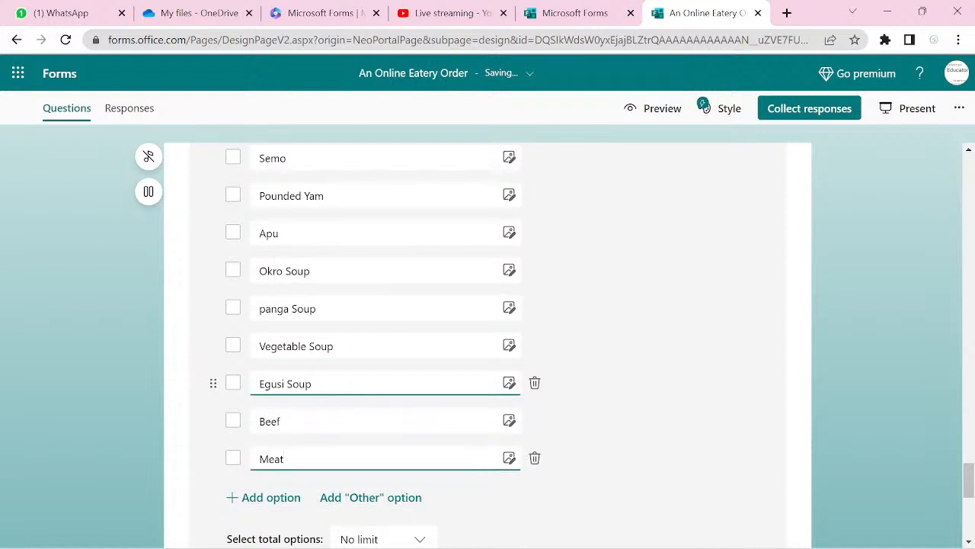
{"action": "key", "text": "Return"}
{"action": "type", "text": "M"}
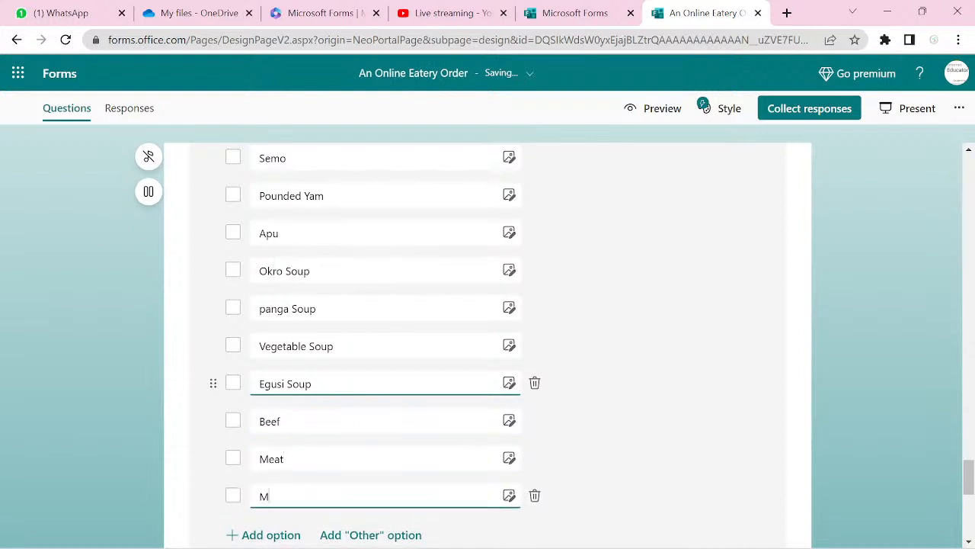
{"action": "key", "text": "BackSpace"}
{"action": "type", "text": "Fish"}
{"action": "key", "text": "Return"}
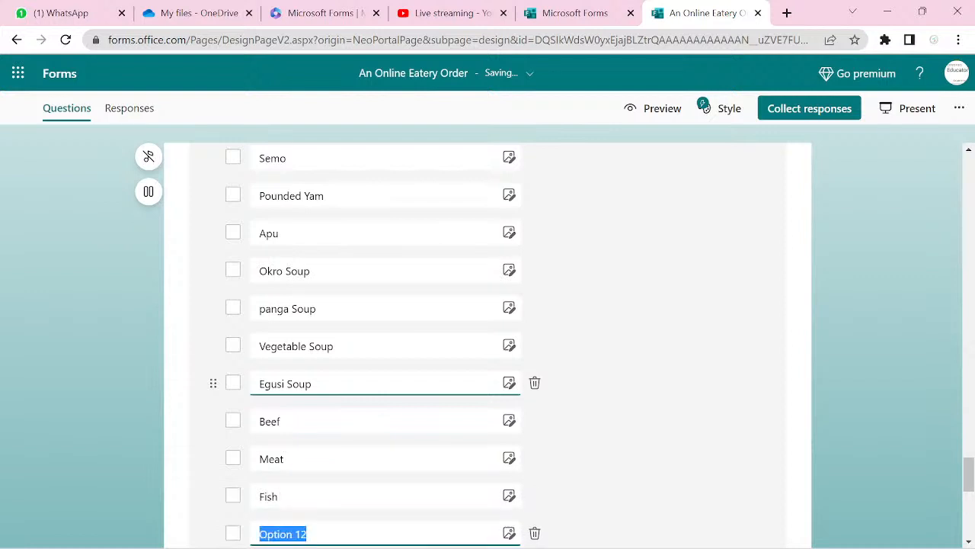
- Add the drink options Fanta, Coca-Cola, Malt and Fruit Juice to question 10
{"action": "type", "text": "Fanta"}
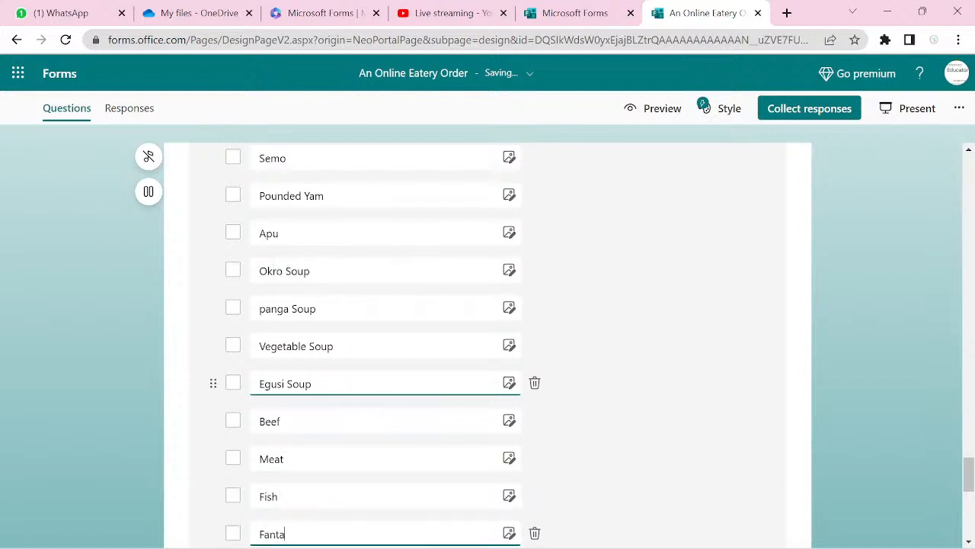
{"action": "key", "text": "Return"}
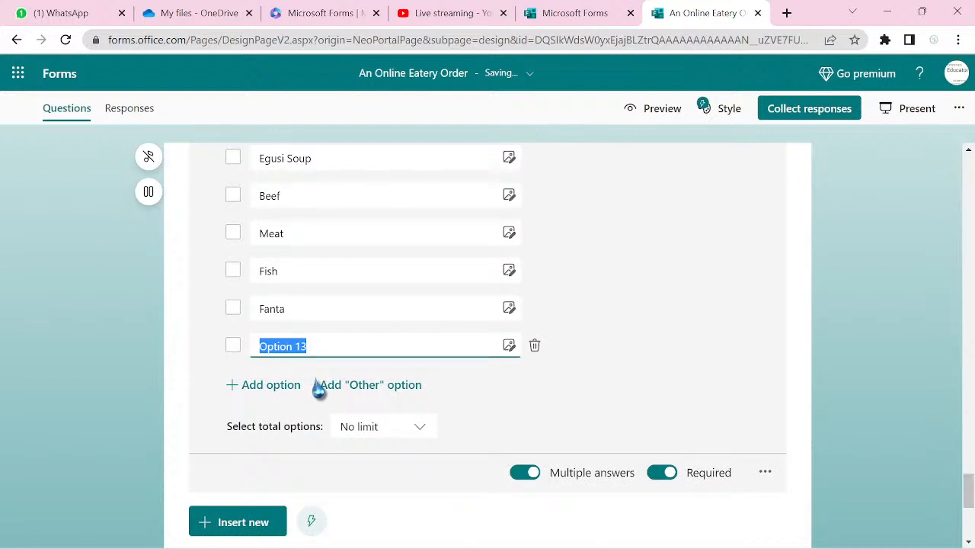
{"action": "type", "text": "C"}
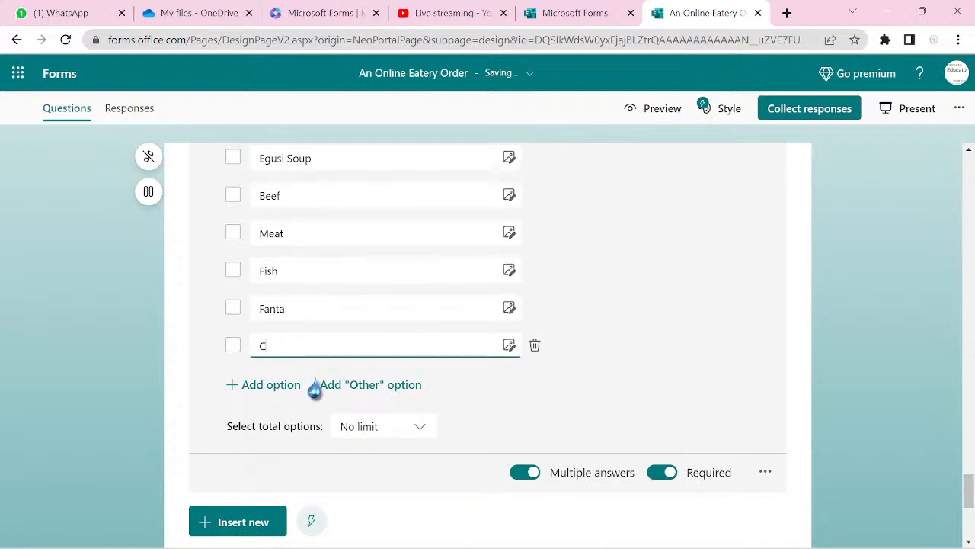
{"action": "type", "text": "oca-Cola"}
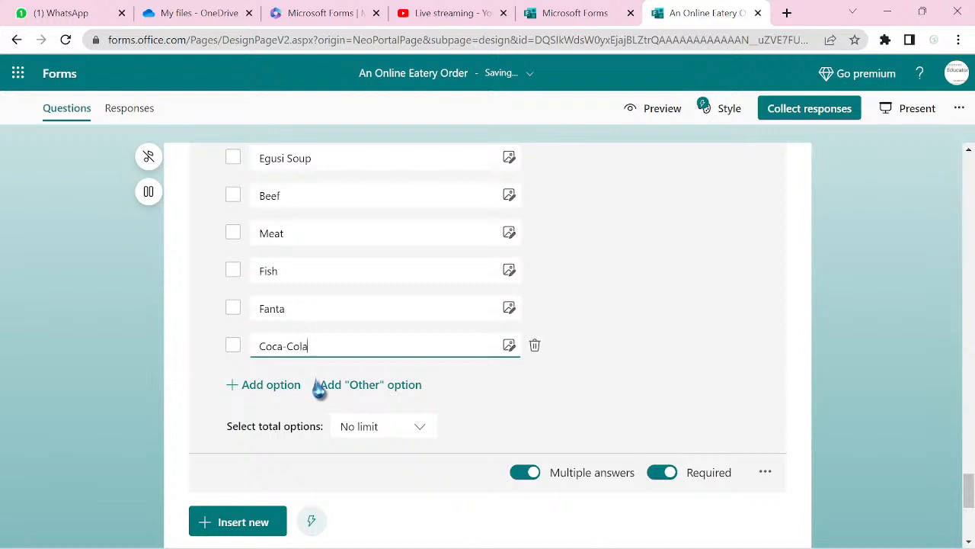
{"action": "key", "text": "Return"}
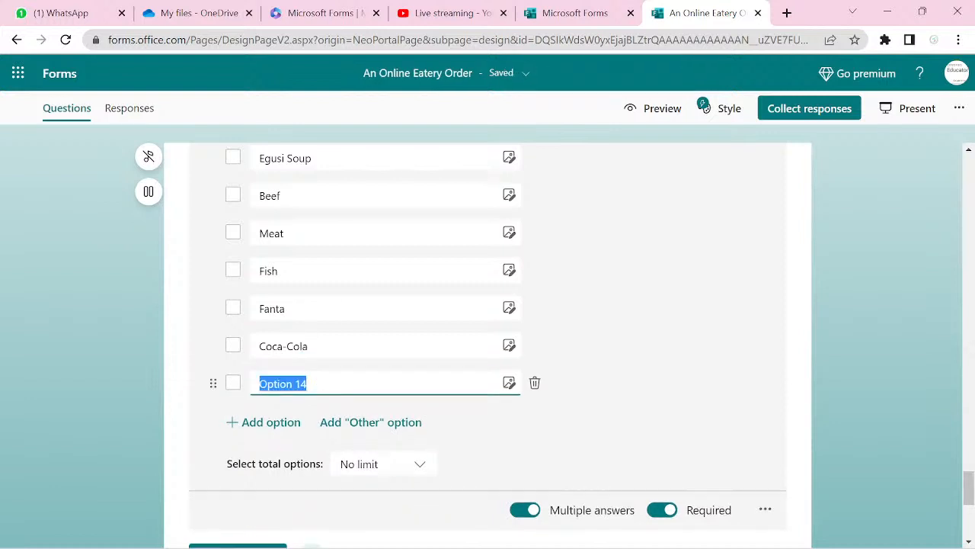
{"action": "type", "text": "Malt"}
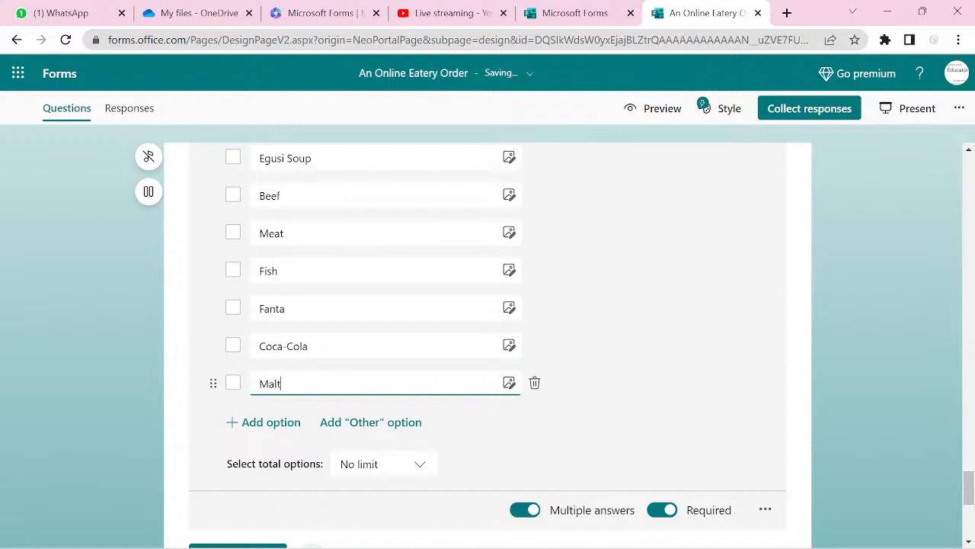
{"action": "key", "text": "Return"}
{"action": "type", "text": "Fr"}
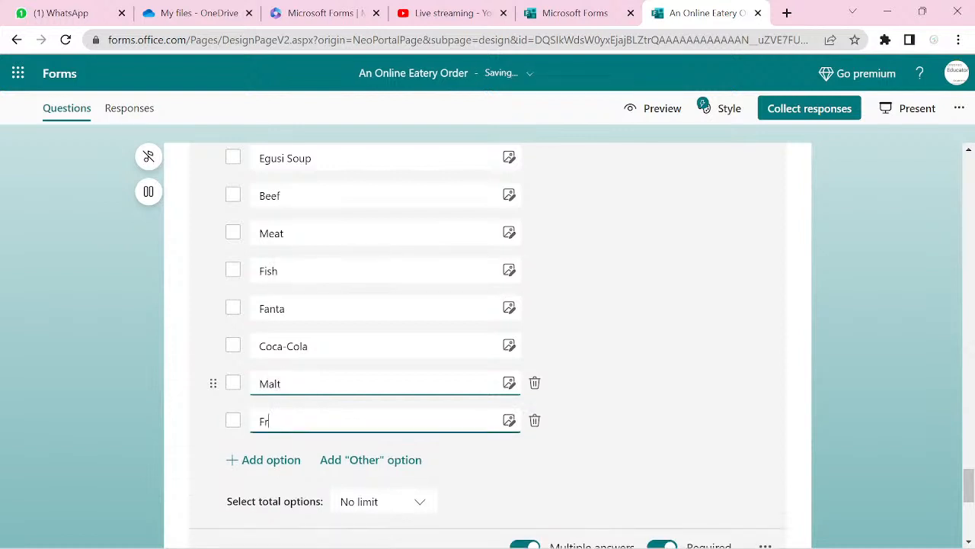
{"action": "type", "text": "uit Juice"}
{"action": "scroll", "coordinate": [488, 343], "scroll_direction": "down", "scroll_amount": 3}
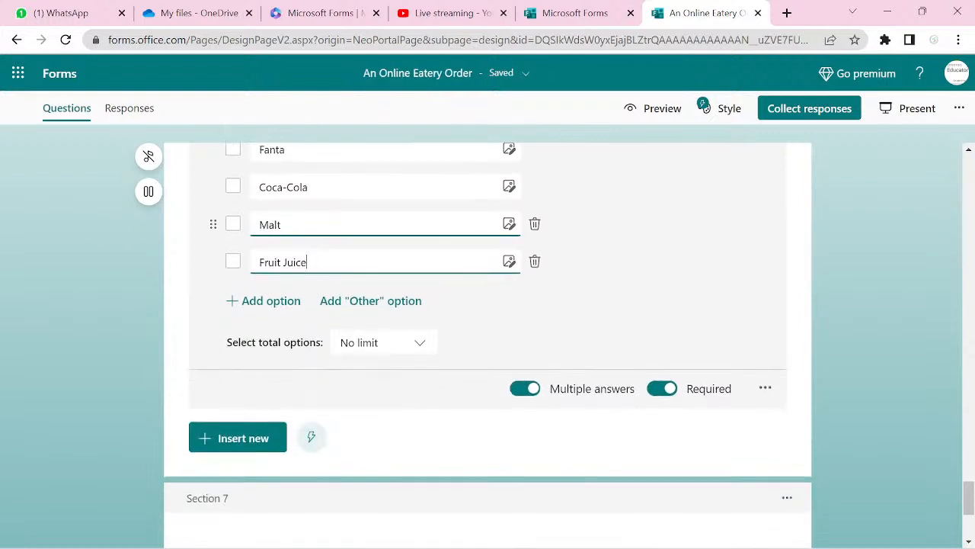
{"action": "scroll", "coordinate": [488, 343], "scroll_direction": "down", "scroll_amount": 1}
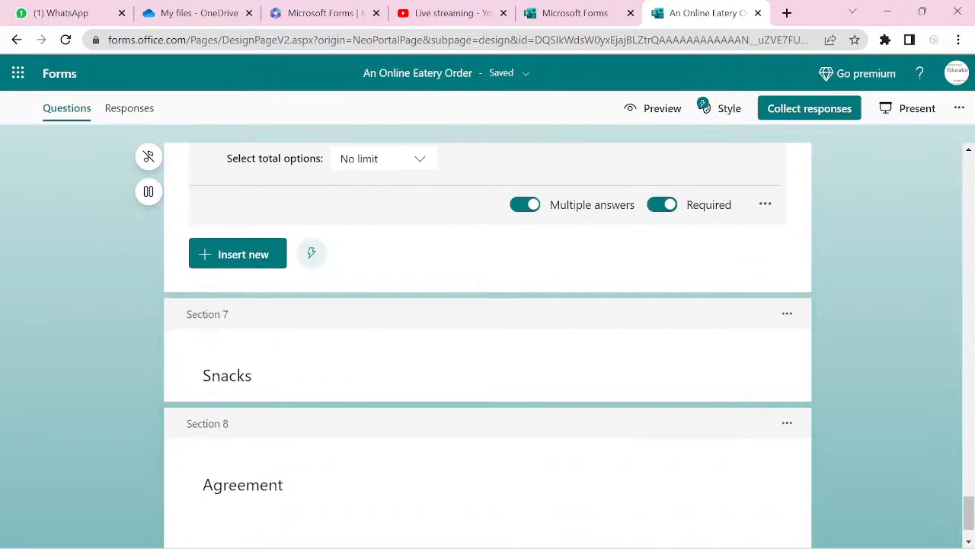
- Insert a choice question into the Snacks section titled 'Select all the things you want from the following:'
{"action": "left_click", "coordinate": [227, 375]}
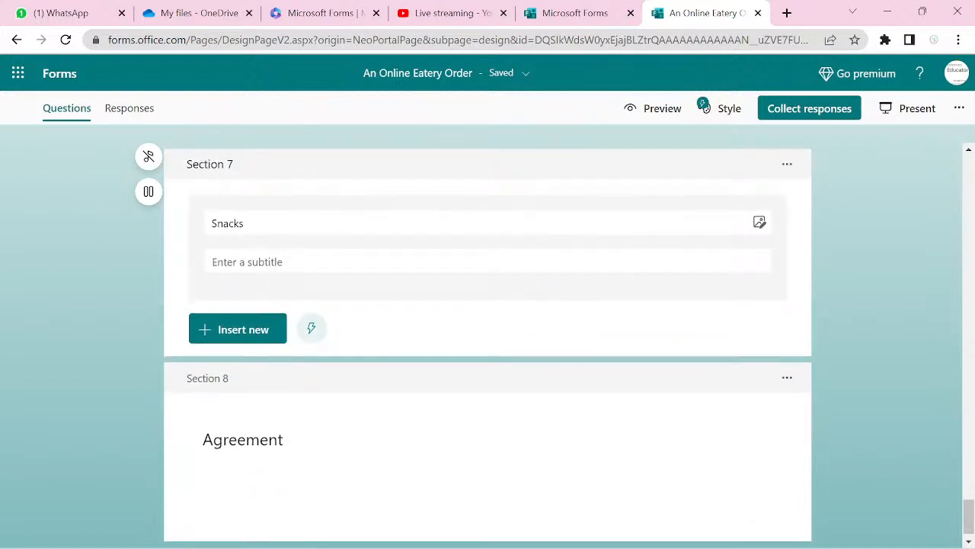
{"action": "double_click", "coordinate": [254, 222]}
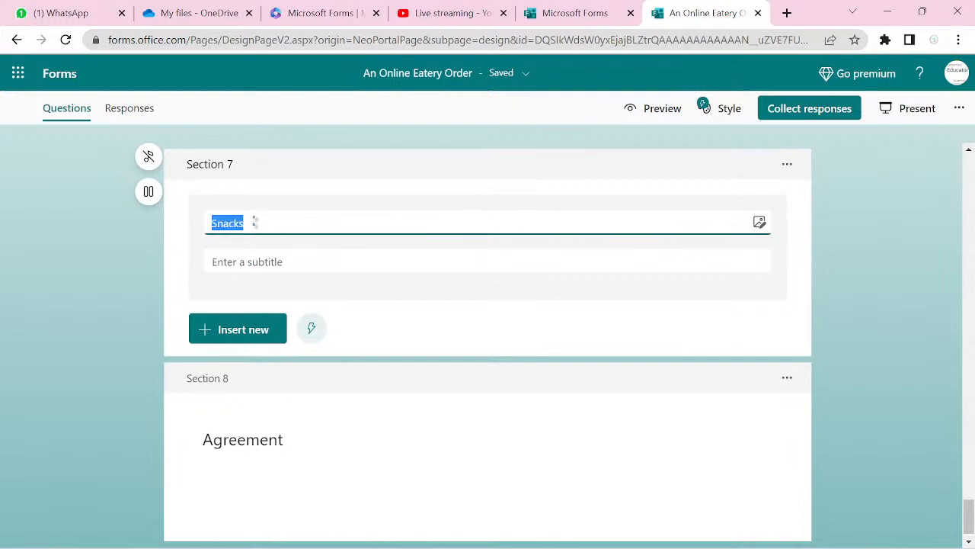
{"action": "left_click", "coordinate": [251, 333]}
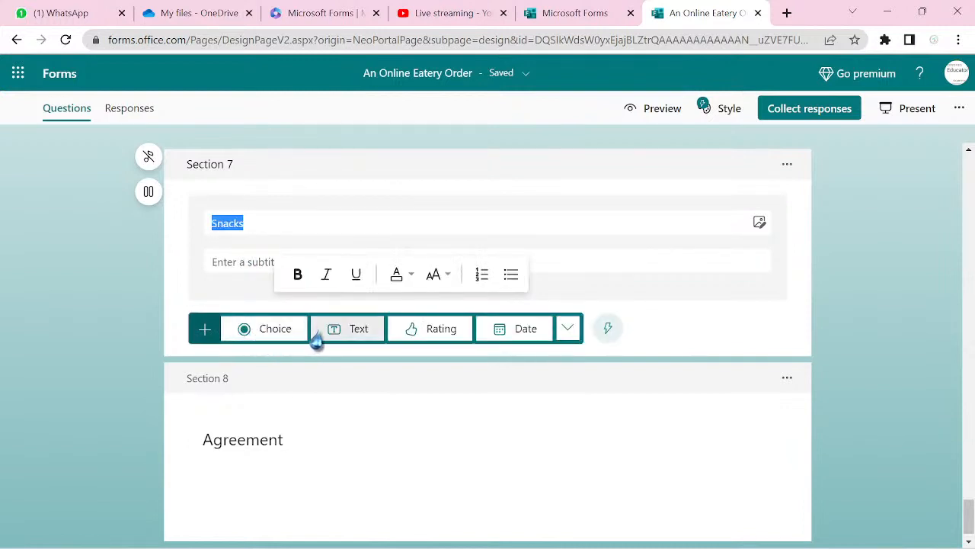
{"action": "left_click", "coordinate": [269, 337]}
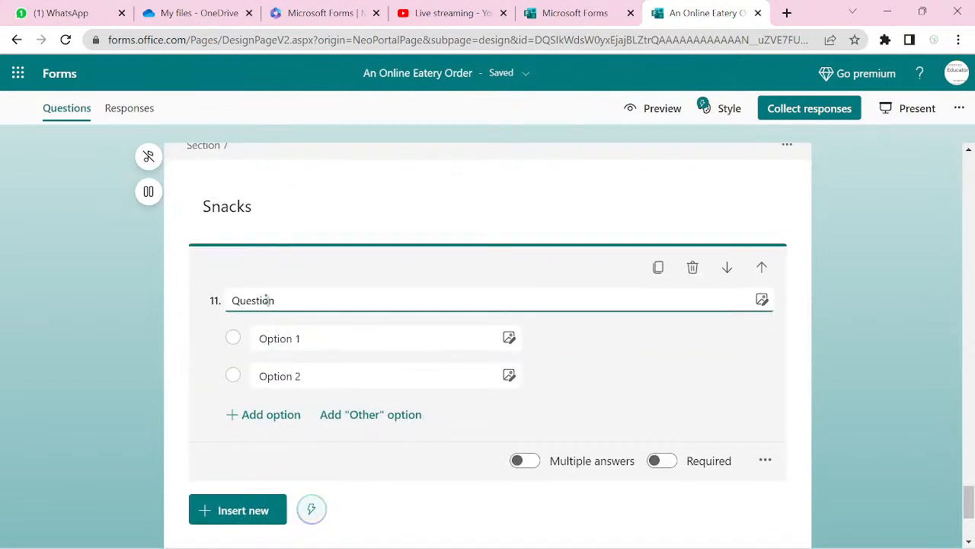
{"action": "double_click", "coordinate": [266, 300]}
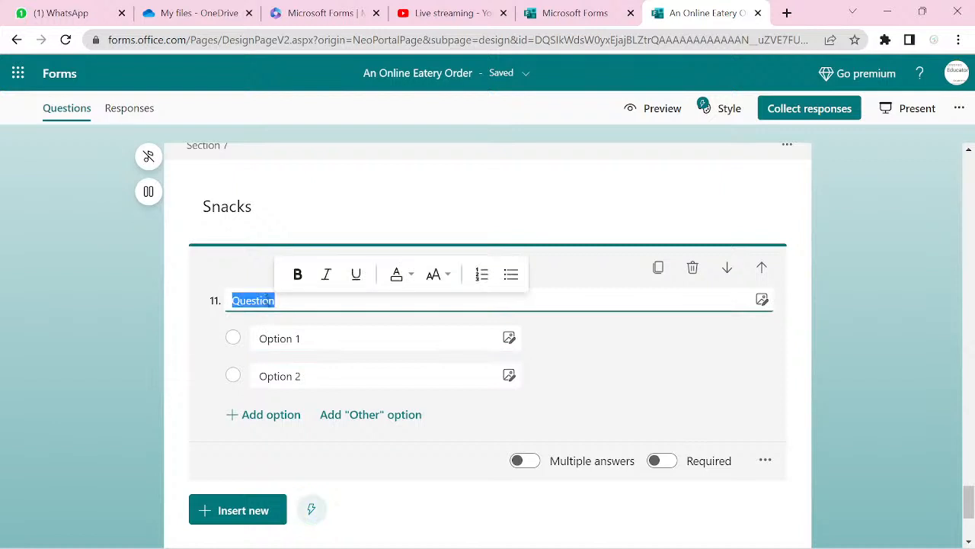
{"action": "type", "text": "Select all the things you want from the following:"}
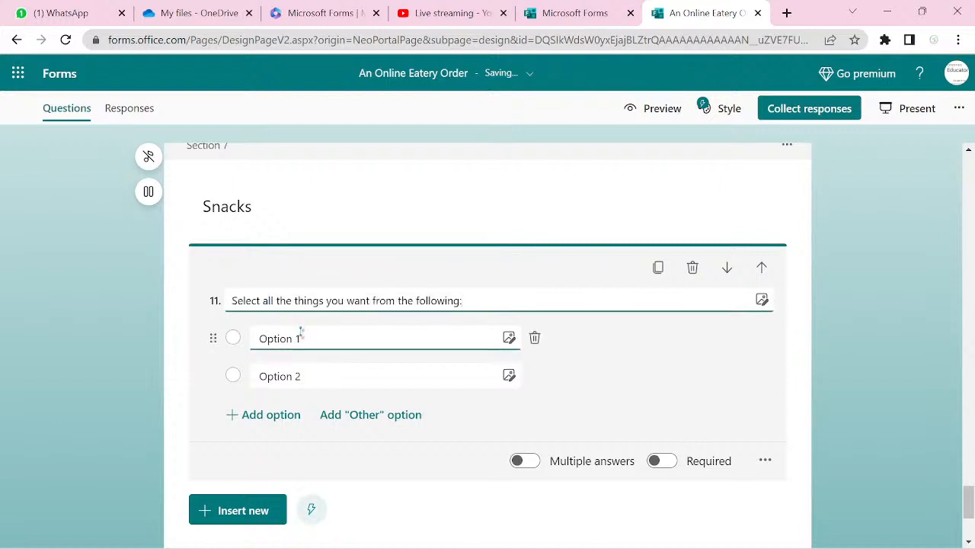
- Set question 11's first two options to Bitter Ballen and Cokodok
{"action": "left_click", "coordinate": [301, 332]}
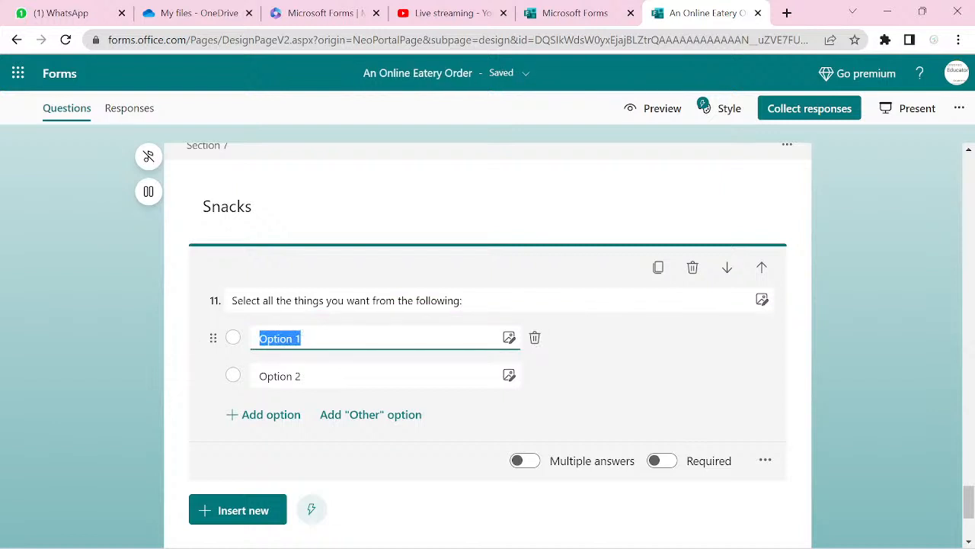
{"action": "type", "text": "Bitter "}
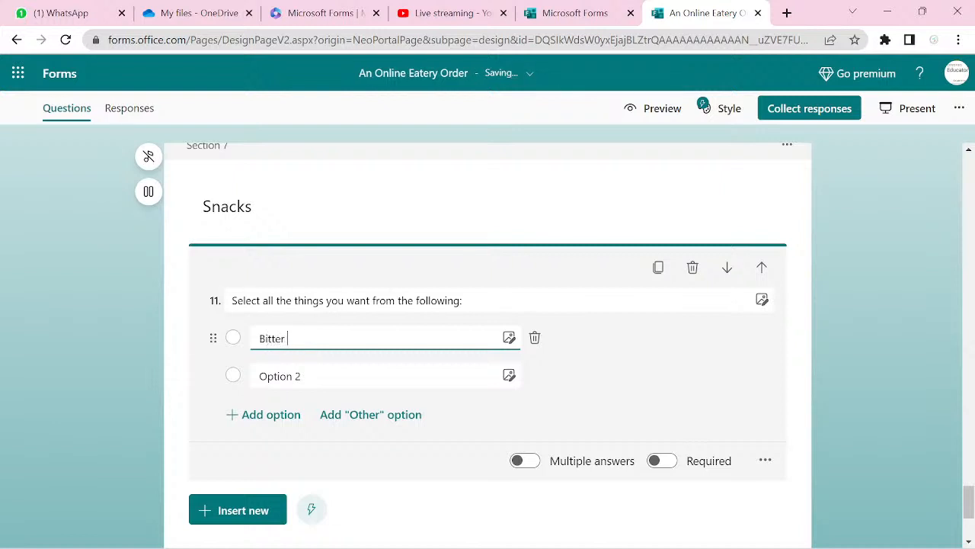
{"action": "type", "text": "Ballen"}
{"action": "left_click", "coordinate": [279, 376]}
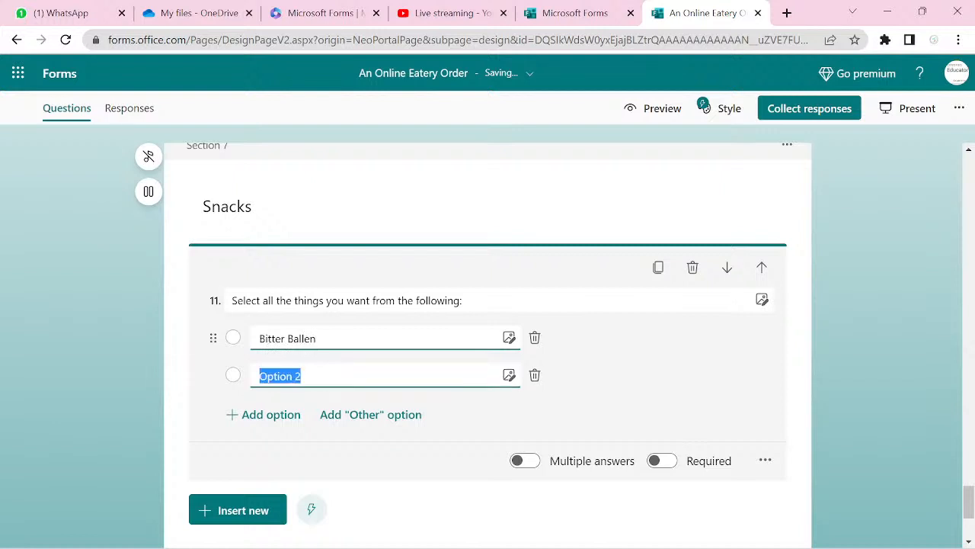
{"action": "type", "text": "Coko"}
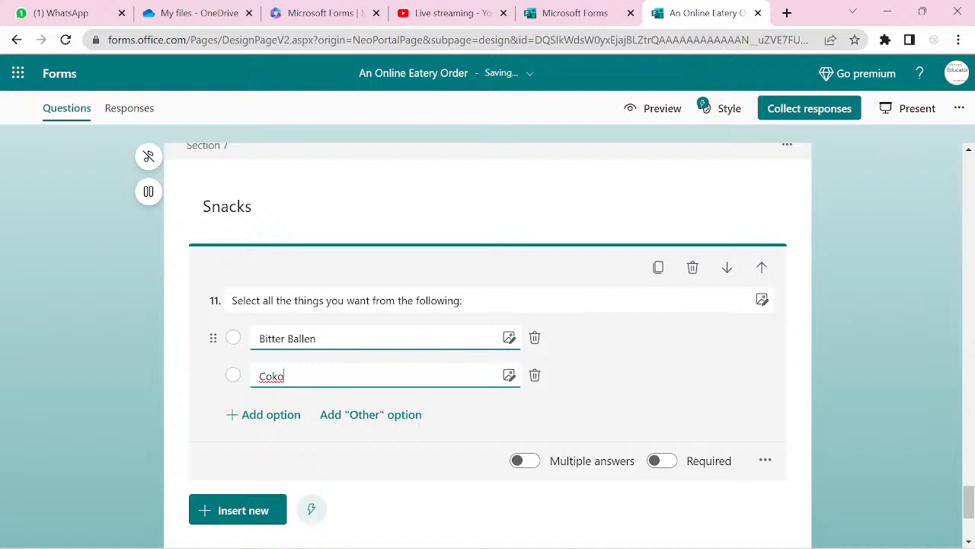
{"action": "type", "text": "dok"}
{"action": "key", "text": "Return"}
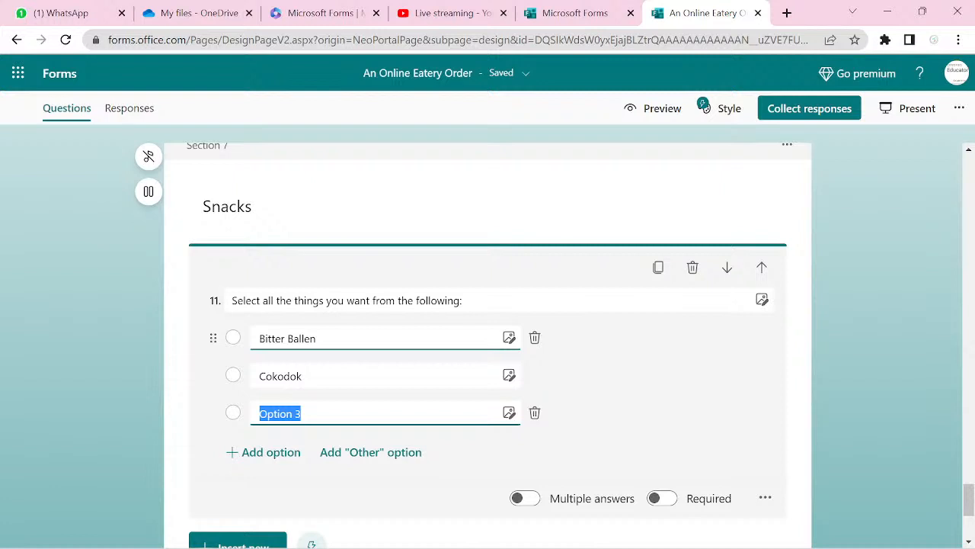
- Add Cracker Nut, Dough Nut, Egg Roll and Scotch Egg as further snack options
{"action": "type", "text": "Cracj"}
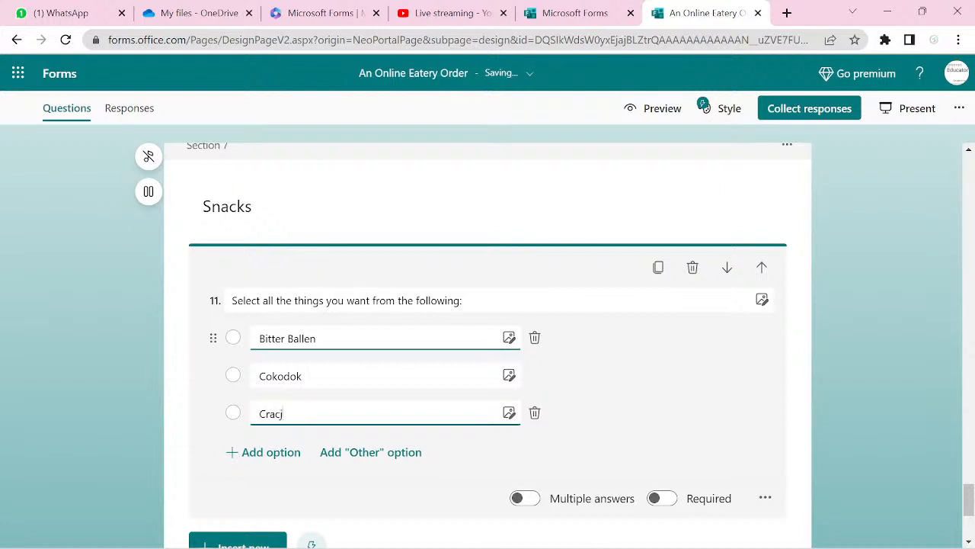
{"action": "key", "text": "BackSpace"}
{"action": "type", "text": "ker Nut"}
{"action": "key", "text": "Return"}
{"action": "type", "text": "D"}
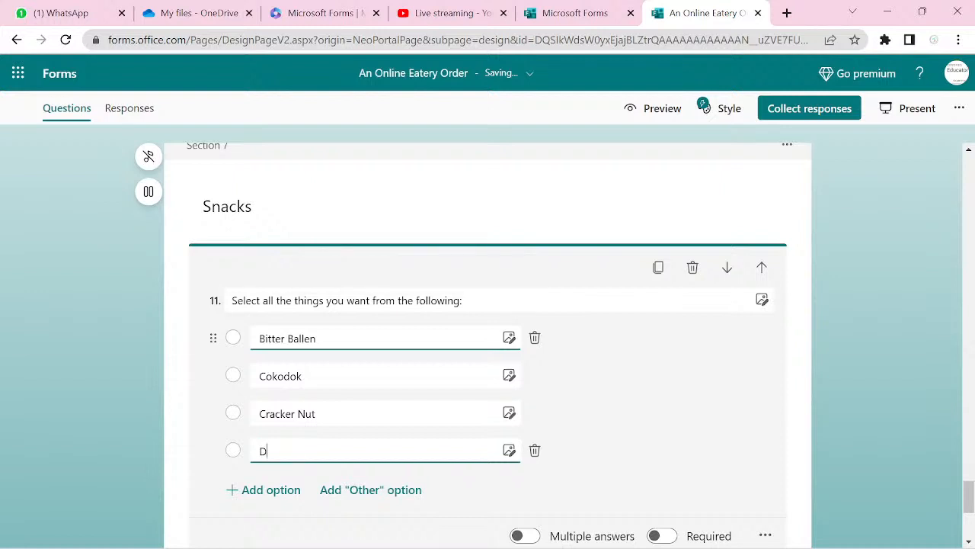
{"action": "type", "text": "OUGH"}
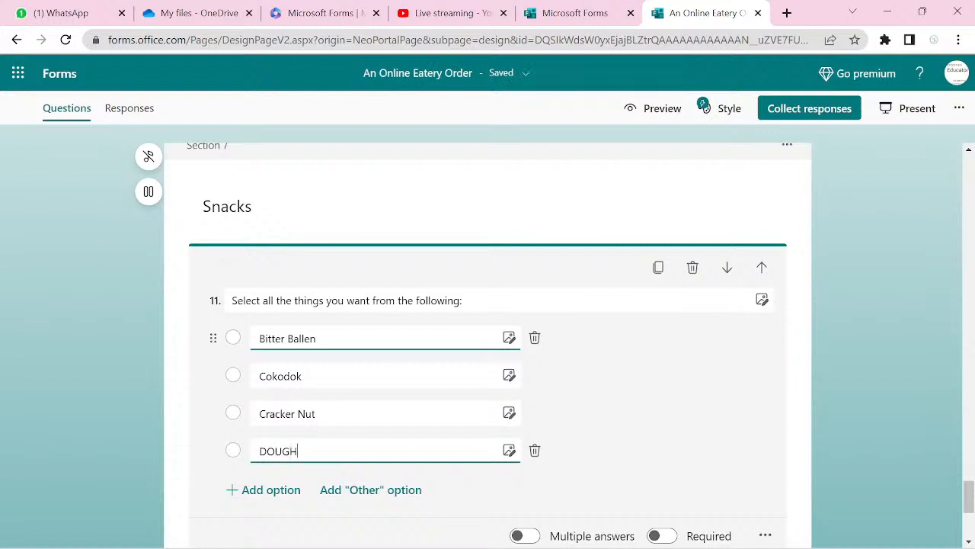
{"action": "key", "text": "BackSpace"}
{"action": "key", "text": "BackSpace"}
{"action": "key", "text": "BackSpace"}
{"action": "key", "text": "BackSpace"}
{"action": "key", "text": "BackSpace"}
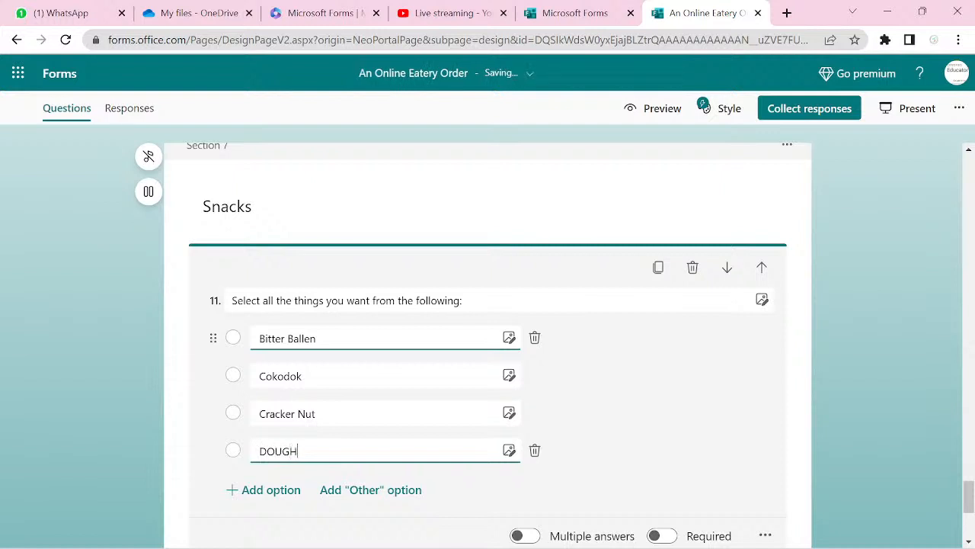
{"action": "type", "text": "ough Nut"}
{"action": "key", "text": "Return"}
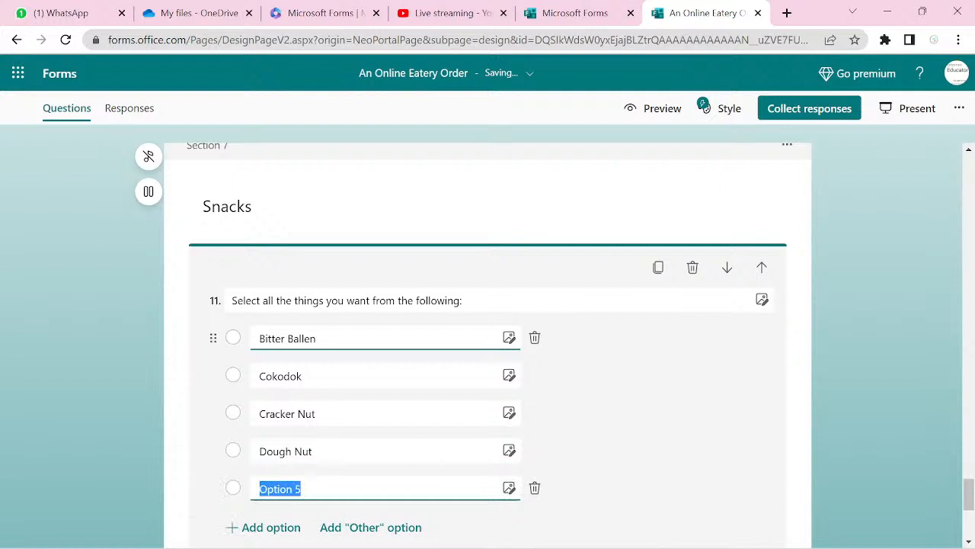
{"action": "type", "text": "Egg "}
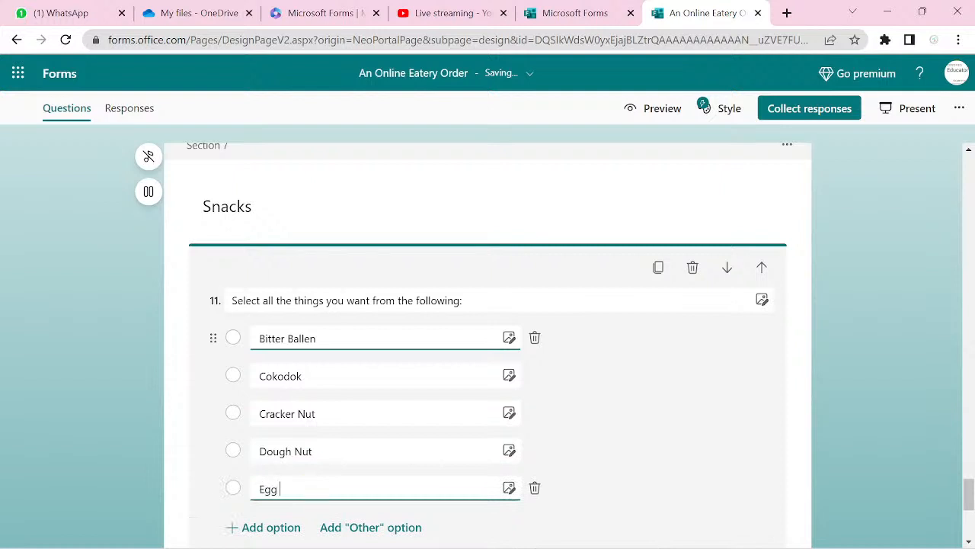
{"action": "type", "text": "Roll"}
{"action": "key", "text": "Return"}
{"action": "type", "text": "S"}
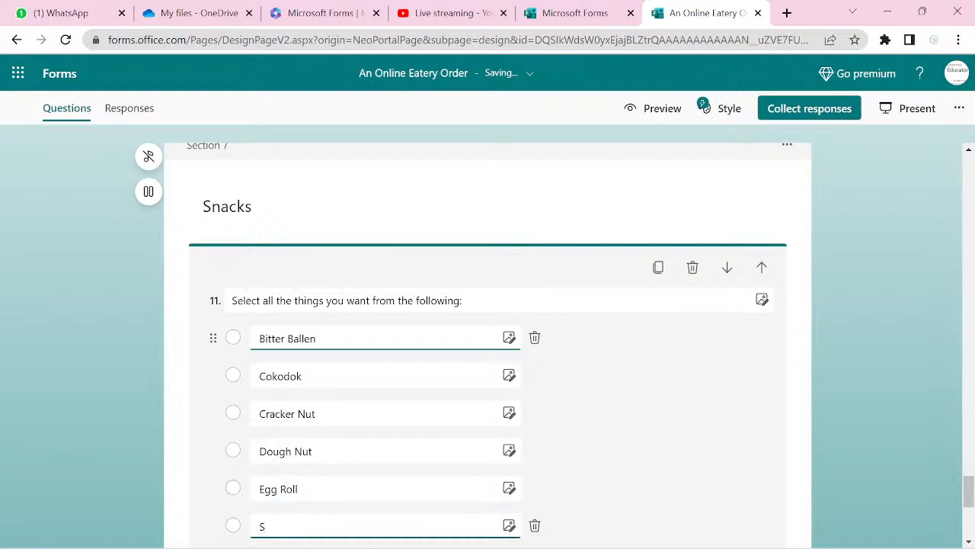
{"action": "type", "text": "cotch Egg"}
- Add Fanta and Coca-Cola as options after Scotch Egg in question 11
{"action": "key", "text": "Return"}
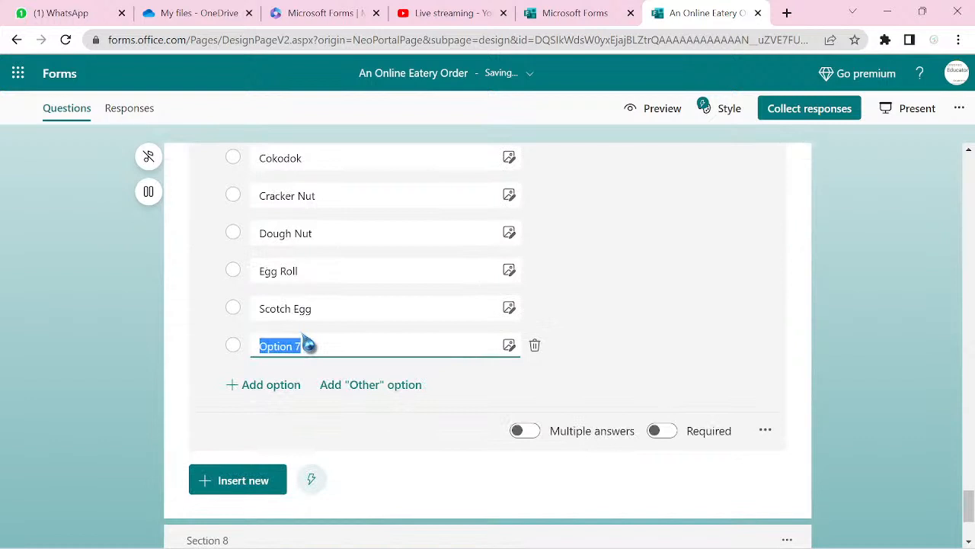
{"action": "type", "text": "Fanta"}
{"action": "key", "text": "Return"}
{"action": "type", "text": "C"}
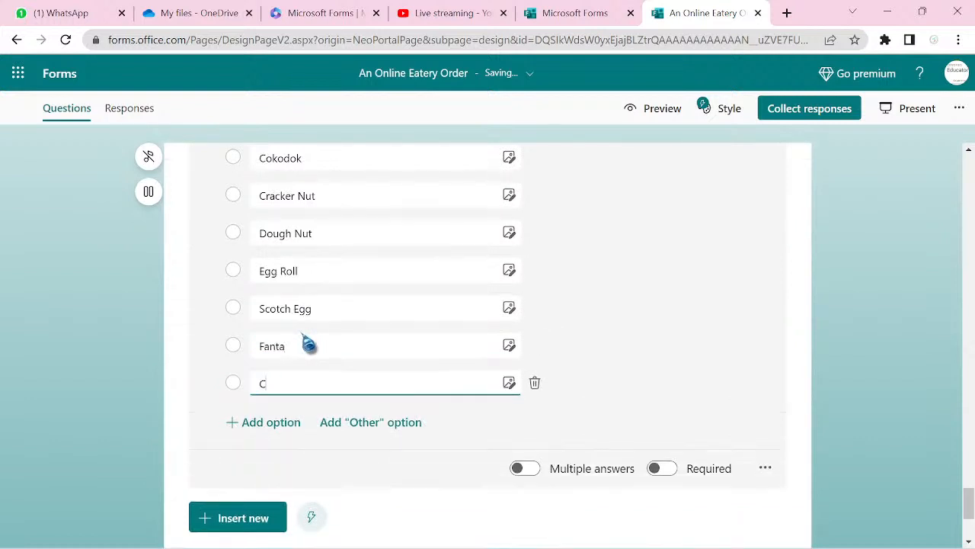
{"action": "type", "text": "oca-Cola"}
- Add Malt and Fruit Juice as the last options of the Snacks question
{"action": "key", "text": "Return"}
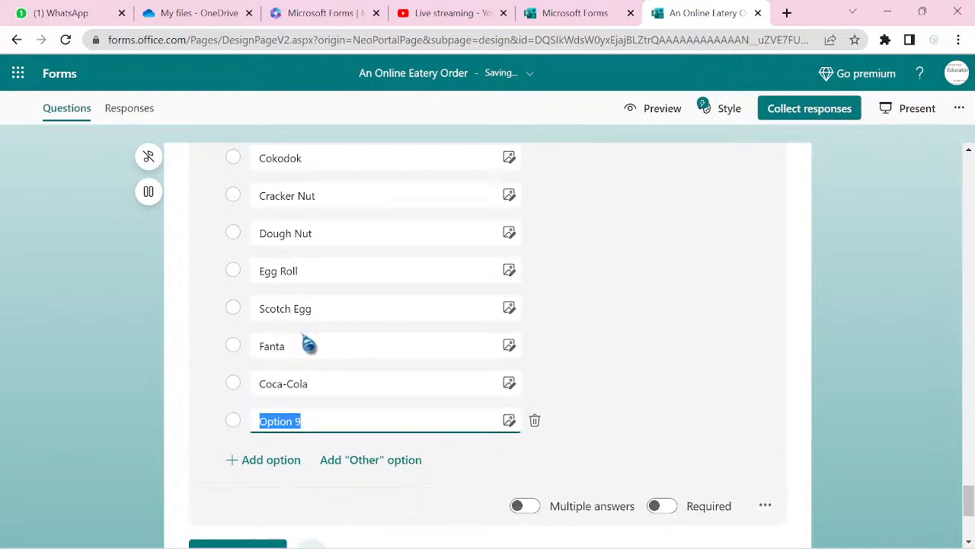
{"action": "type", "text": "Malt"}
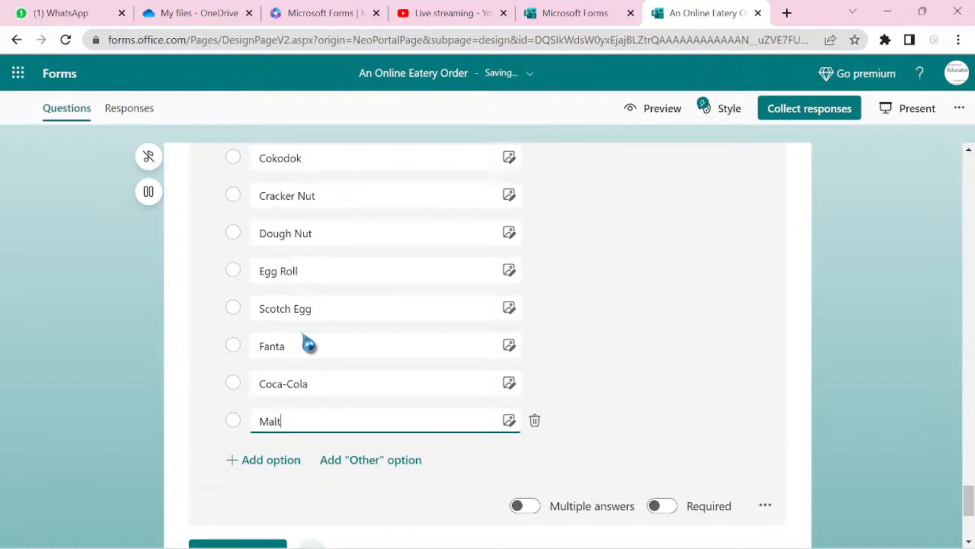
{"action": "key", "text": "Return"}
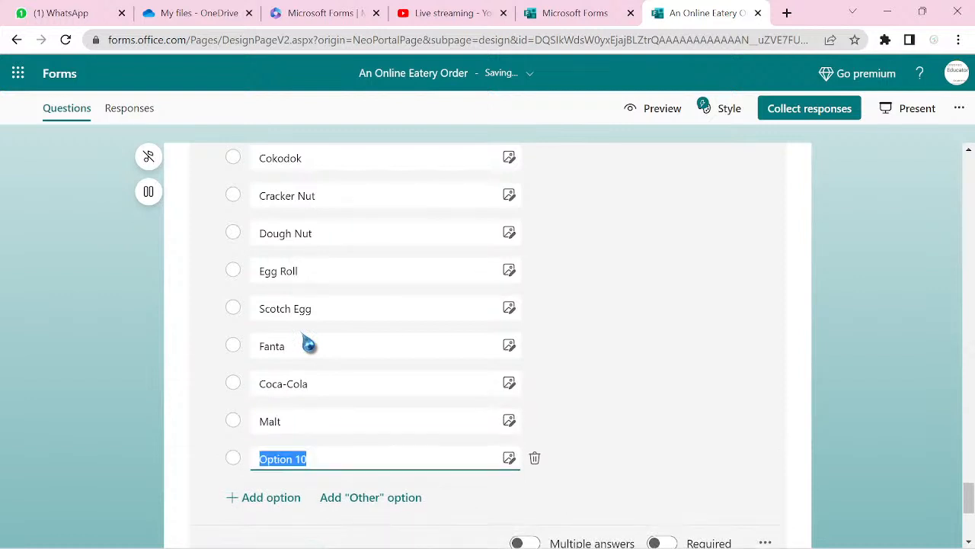
{"action": "type", "text": "Fr"}
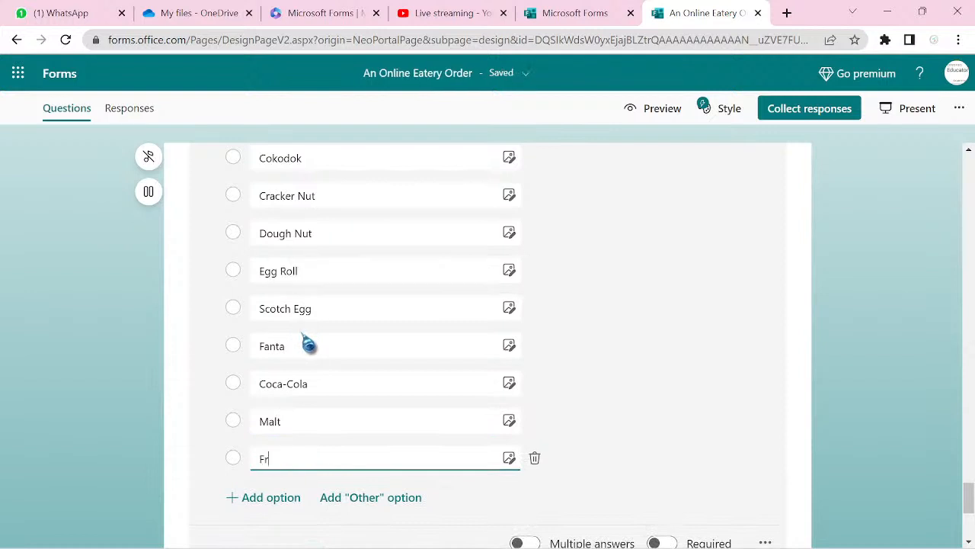
{"action": "type", "text": "uit Juice"}
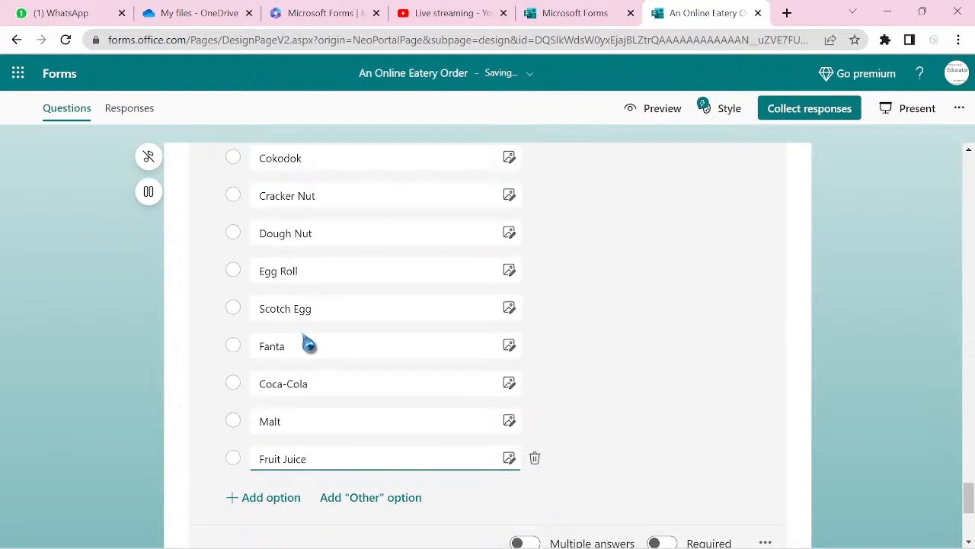
{"action": "scroll", "coordinate": [308, 345], "scroll_direction": "down", "scroll_amount": 1}
{"action": "scroll", "coordinate": [487, 344], "scroll_direction": "down", "scroll_amount": 3}
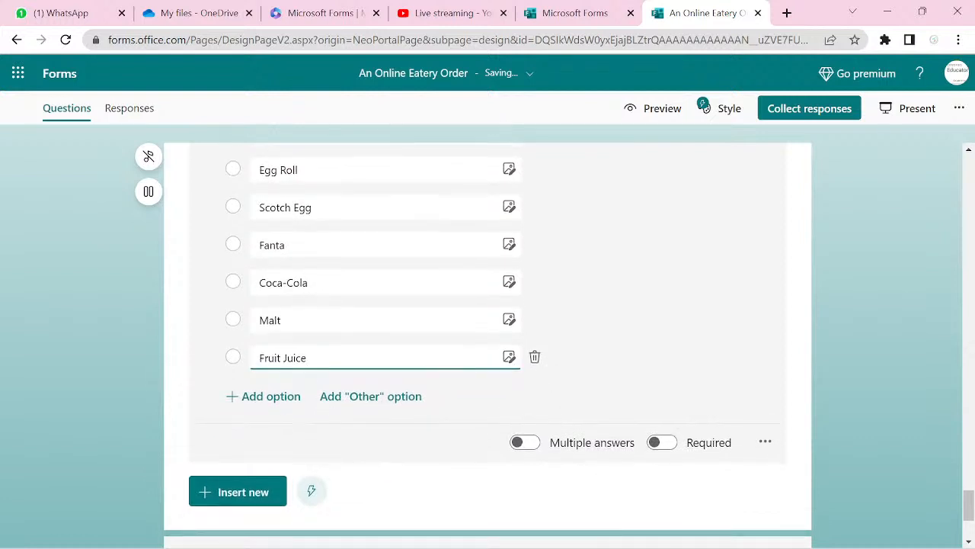
{"action": "scroll", "coordinate": [487, 344], "scroll_direction": "up", "scroll_amount": 2}
{"action": "scroll", "coordinate": [488, 344], "scroll_direction": "up", "scroll_amount": 2}
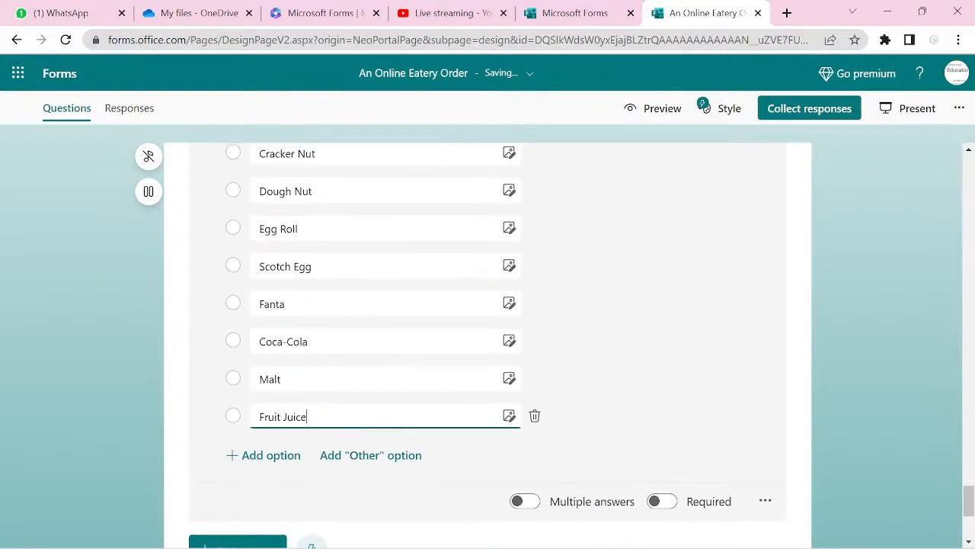
{"action": "scroll", "coordinate": [488, 344], "scroll_direction": "down", "scroll_amount": 3}
{"action": "scroll", "coordinate": [488, 345], "scroll_direction": "down", "scroll_amount": 2}
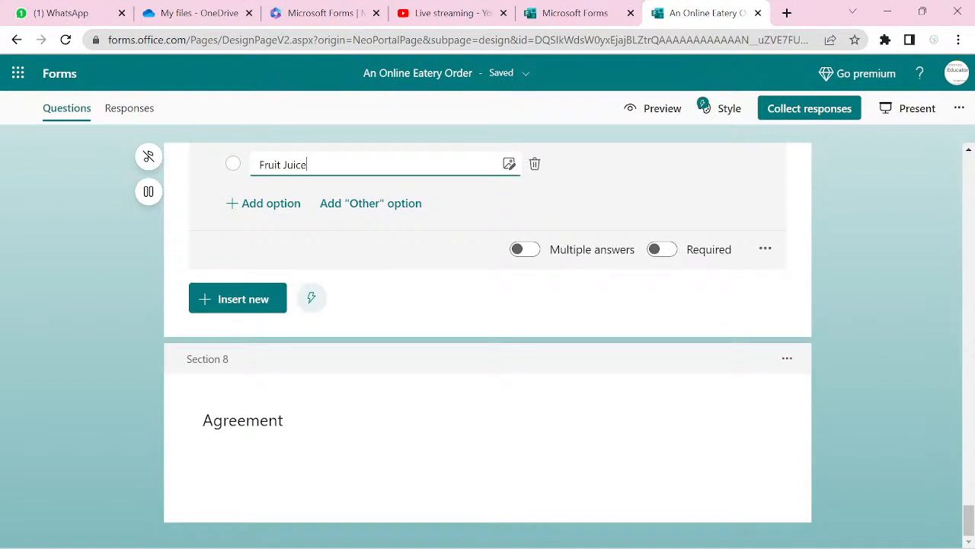
- Insert choice question 12 into the Agreement section and select its placeholder title
{"action": "left_click", "coordinate": [243, 420]}
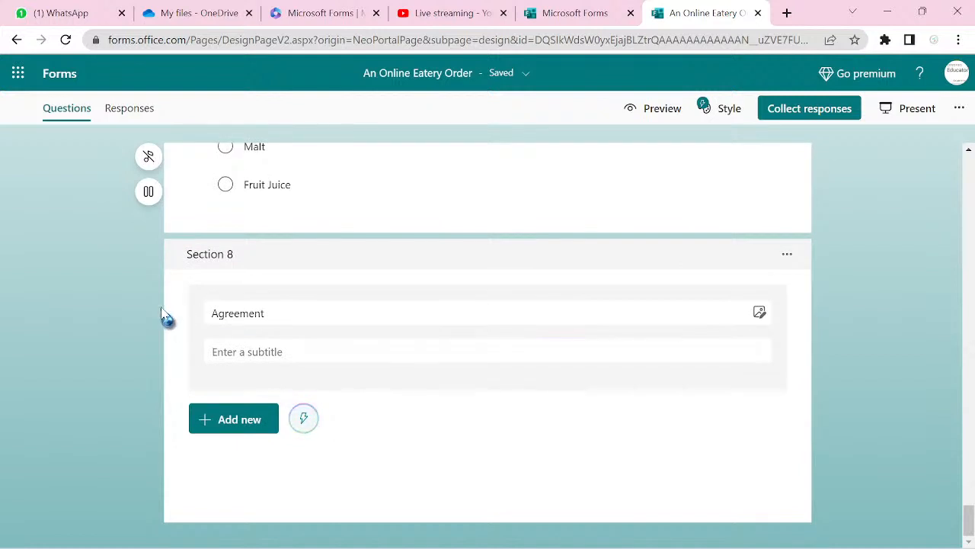
{"action": "left_click", "coordinate": [221, 427]}
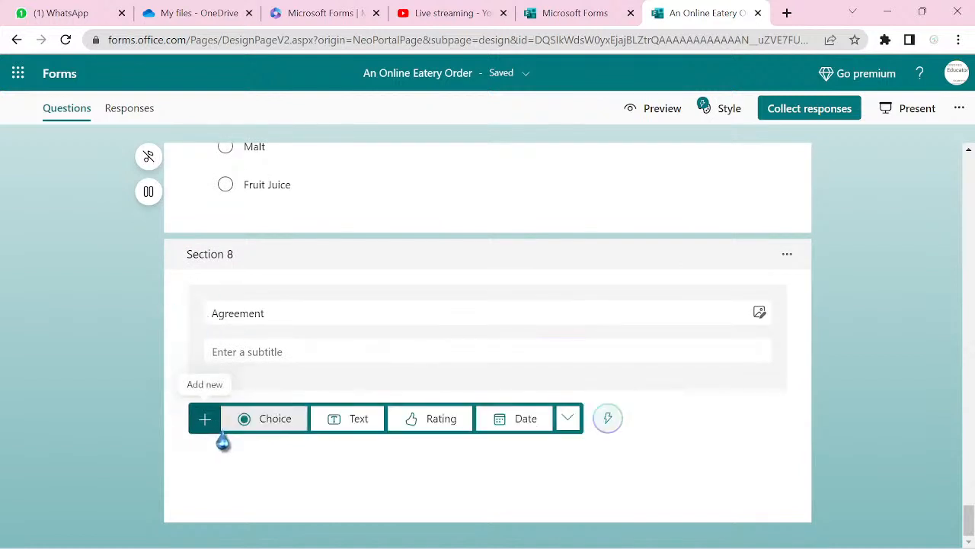
{"action": "left_click", "coordinate": [228, 308]}
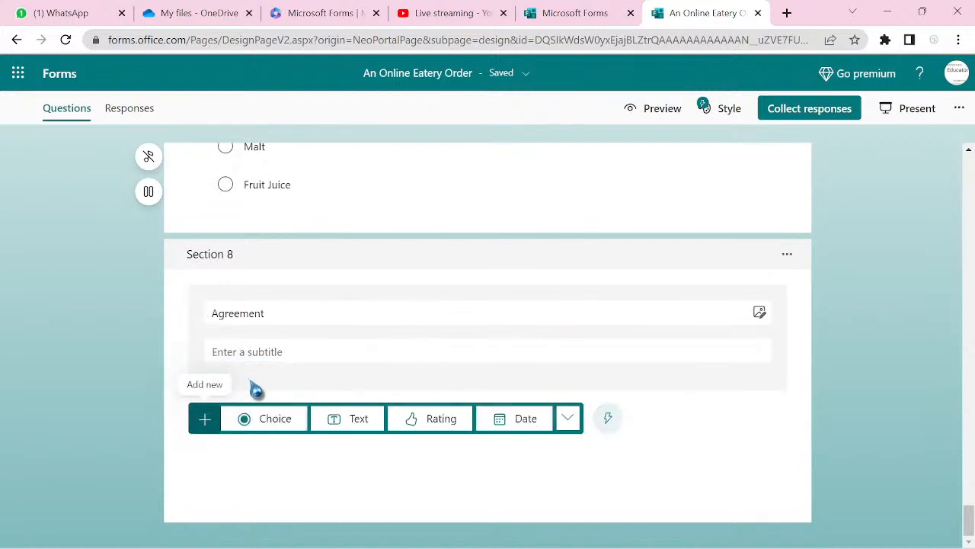
{"action": "left_click", "coordinate": [214, 397]}
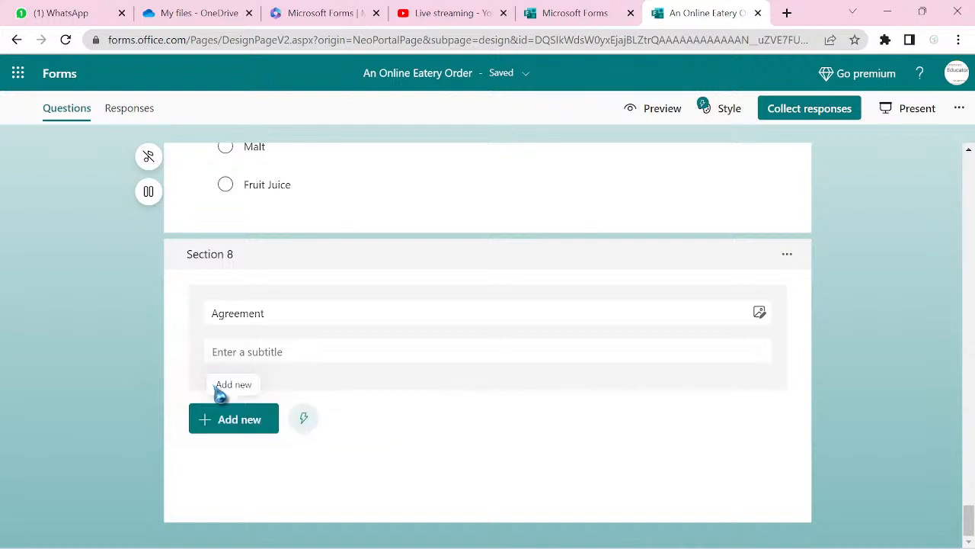
{"action": "left_click", "coordinate": [244, 426]}
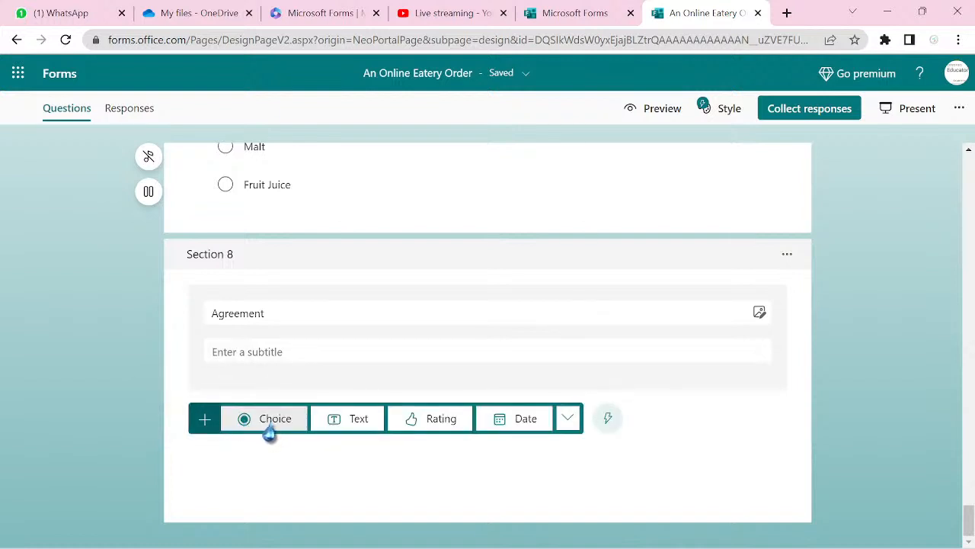
{"action": "left_click", "coordinate": [273, 429]}
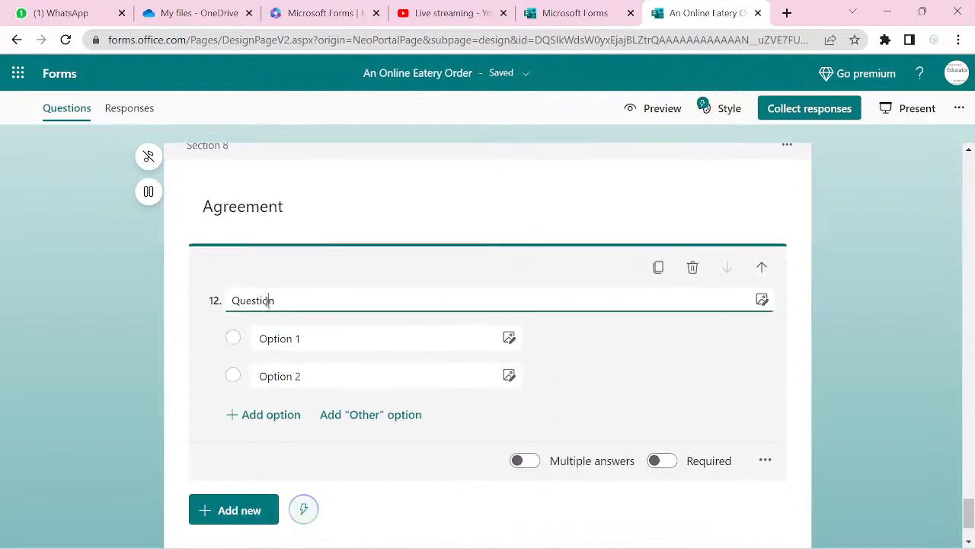
{"action": "double_click", "coordinate": [268, 301]}
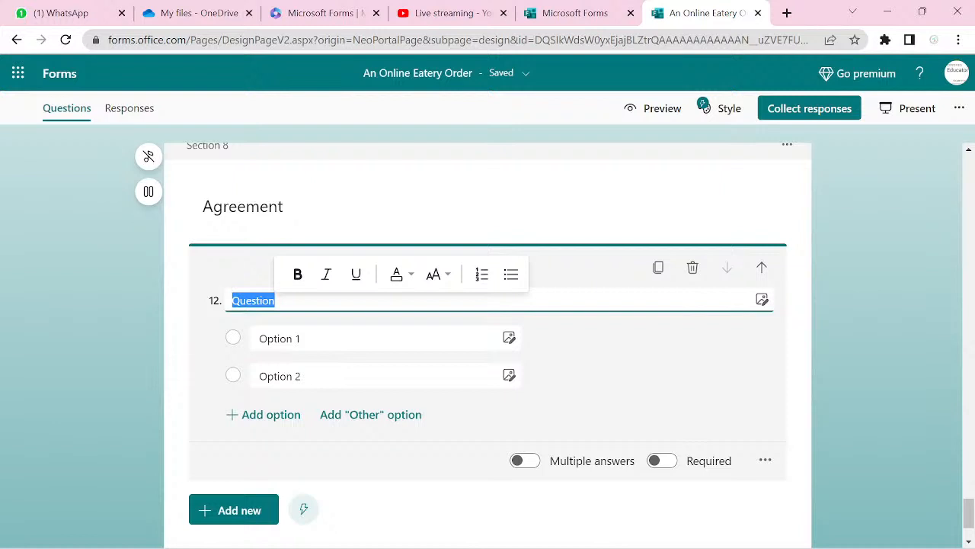
- Type 'Kindly sign an agreement by checking the option below' as question 12's title
{"action": "type", "text": "Kindly"}
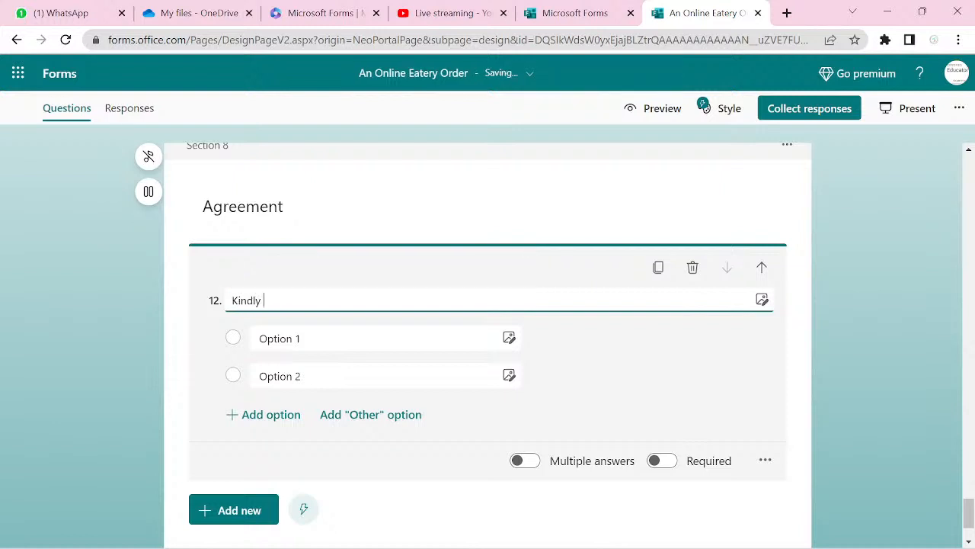
{"action": "type", "text": " sign an agreement by"}
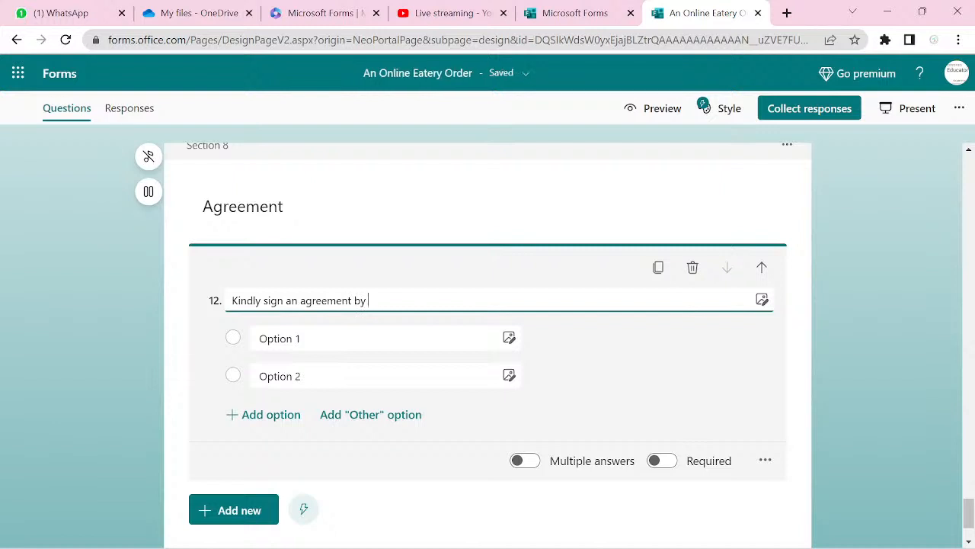
{"action": "type", "text": "ch"}
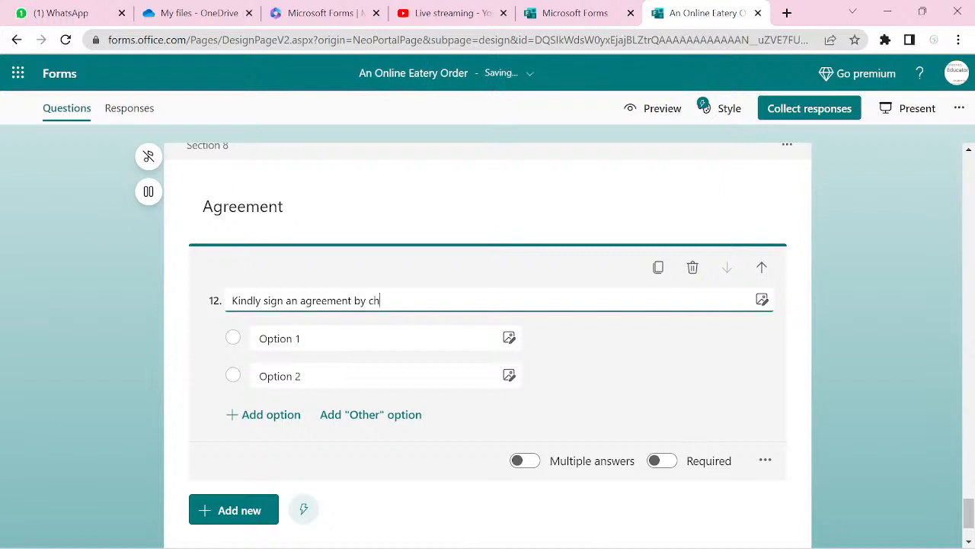
{"action": "type", "text": "ecking the option below"}
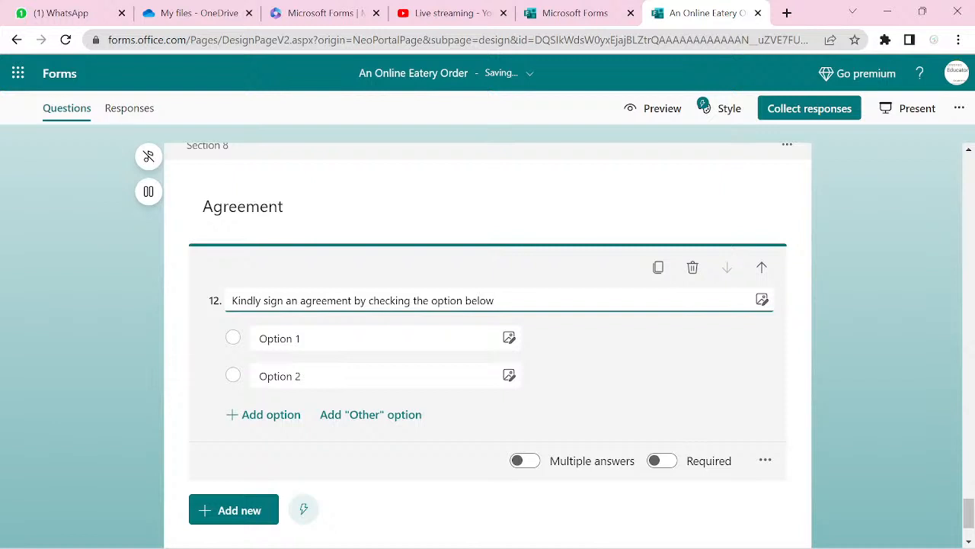
- Replace both placeholder options with the single choice 'My line will be available to receive the order and pay upon delivery'
{"action": "left_click", "coordinate": [297, 338]}
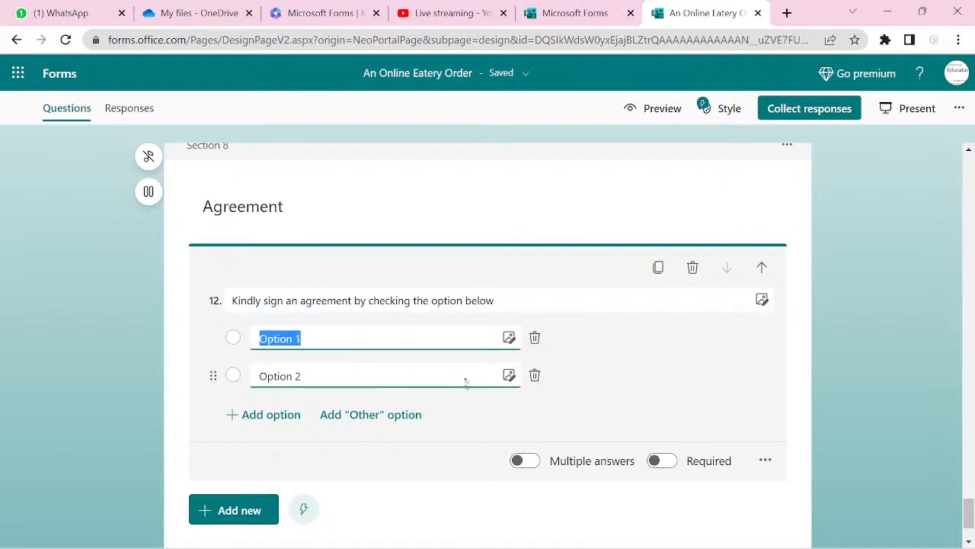
{"action": "left_click", "coordinate": [535, 376]}
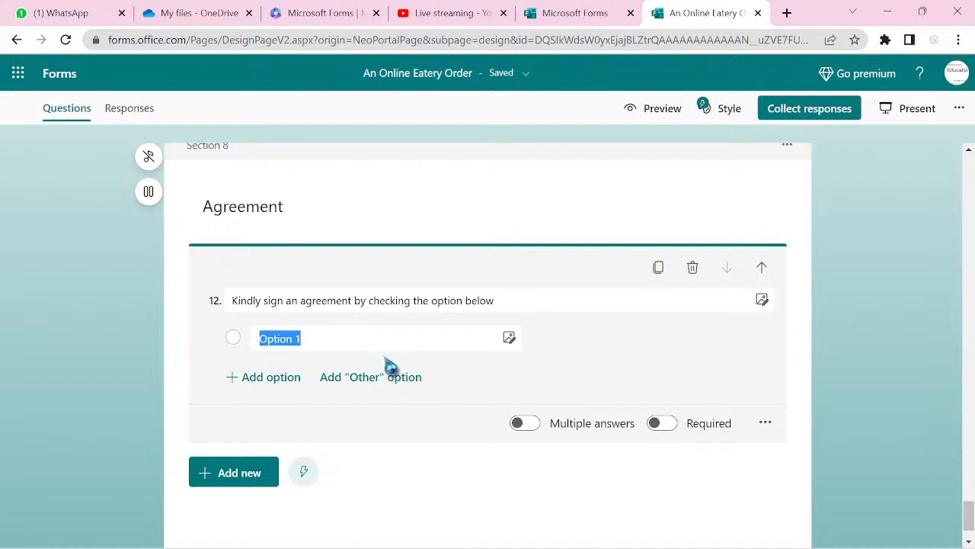
{"action": "key", "text": "Tab"}
{"action": "key", "text": "Return"}
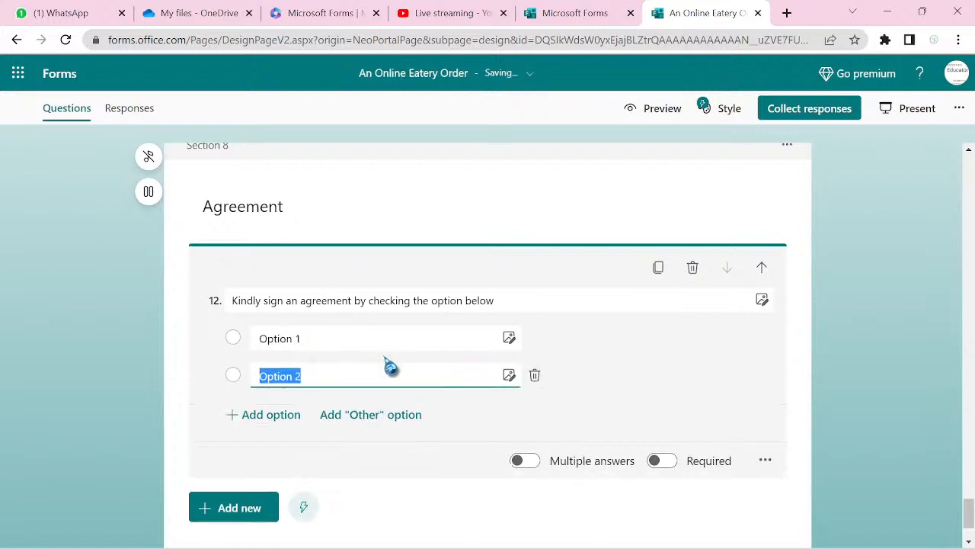
{"action": "type", "text": "line wi"}
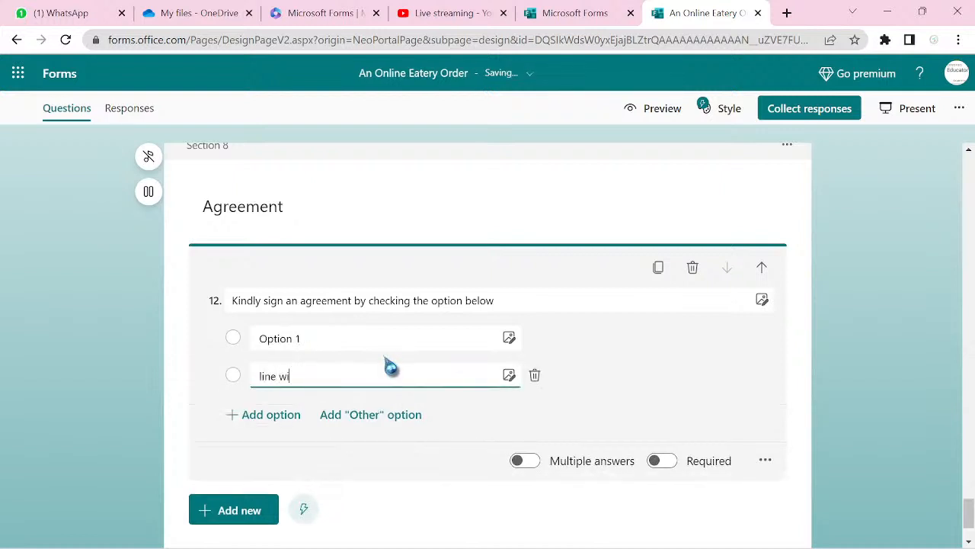
{"action": "type", "text": "ll be available to rece"}
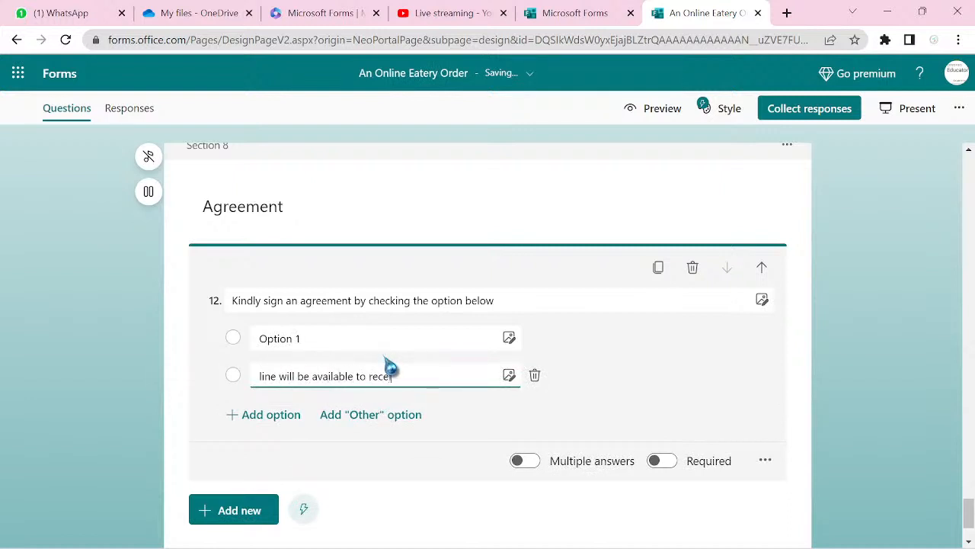
{"action": "type", "text": "ive the order and"}
{"action": "type", "text": "pay"}
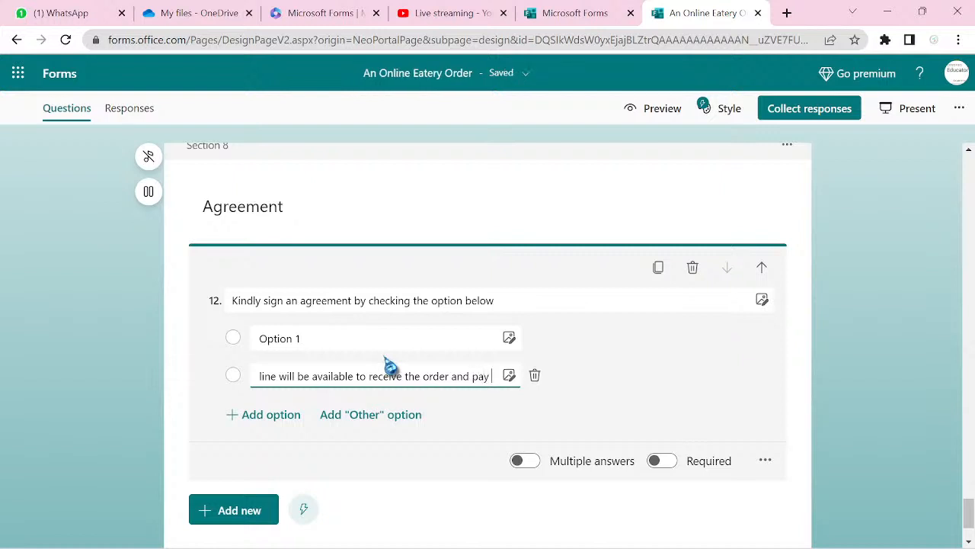
{"action": "type", "text": " upon de"}
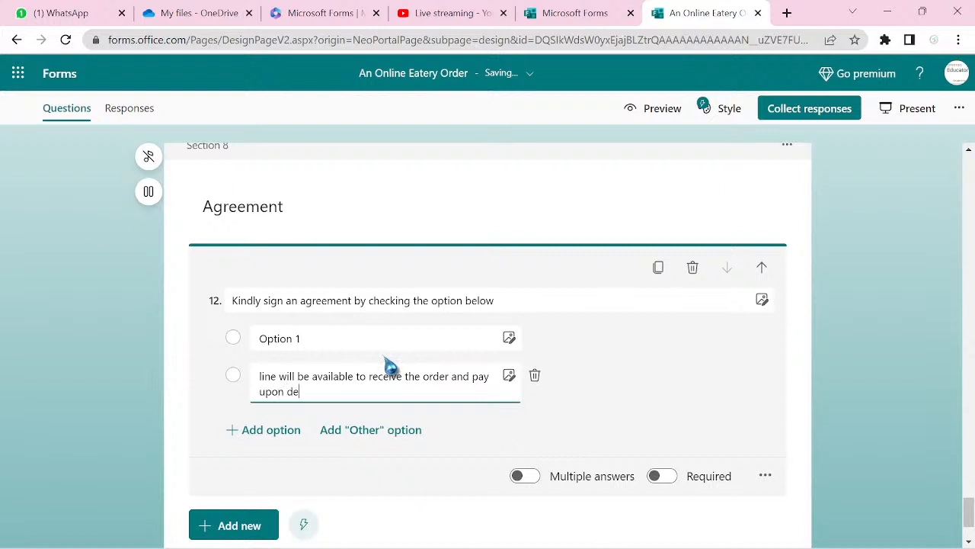
{"action": "type", "text": "livery"}
{"action": "left_click", "coordinate": [535, 341]}
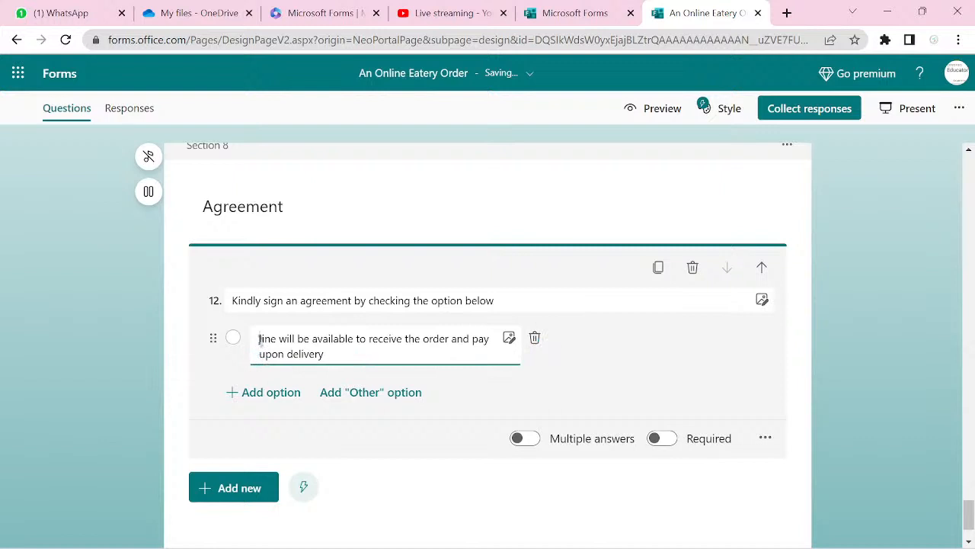
{"action": "type", "text": "My"}
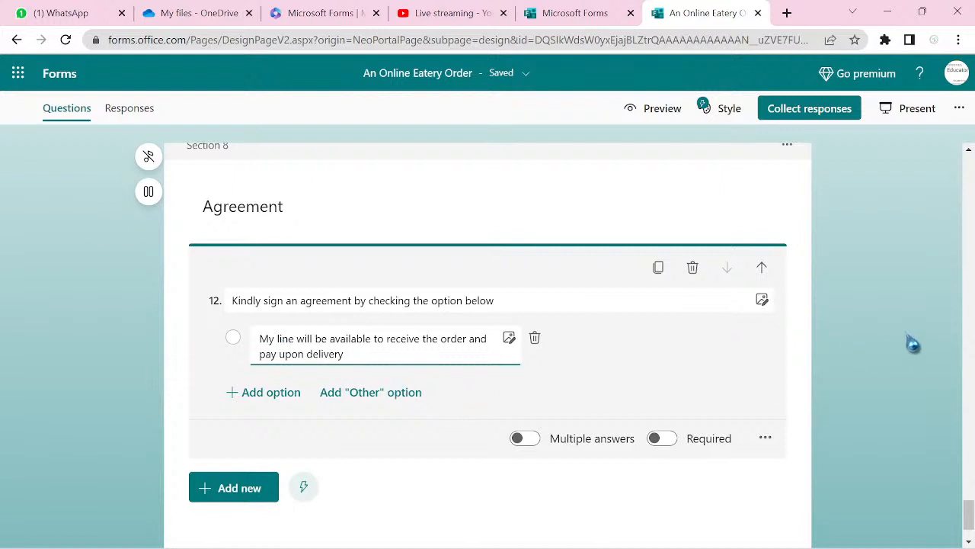
- Select question 7 in the Rice section and show its more-settings menu
{"action": "scroll", "coordinate": [913, 344], "scroll_direction": "up", "scroll_amount": 15}
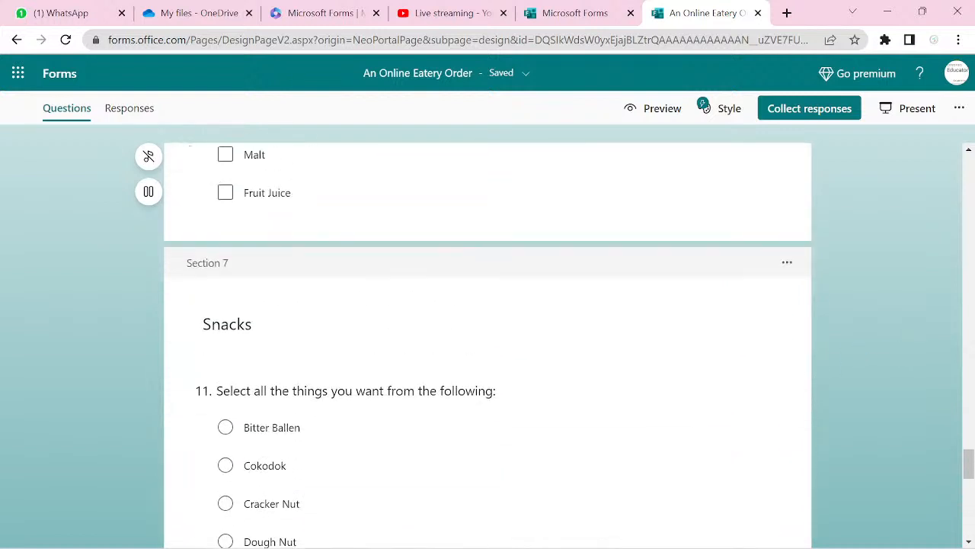
{"action": "scroll", "coordinate": [487, 343], "scroll_direction": "up", "scroll_amount": 15}
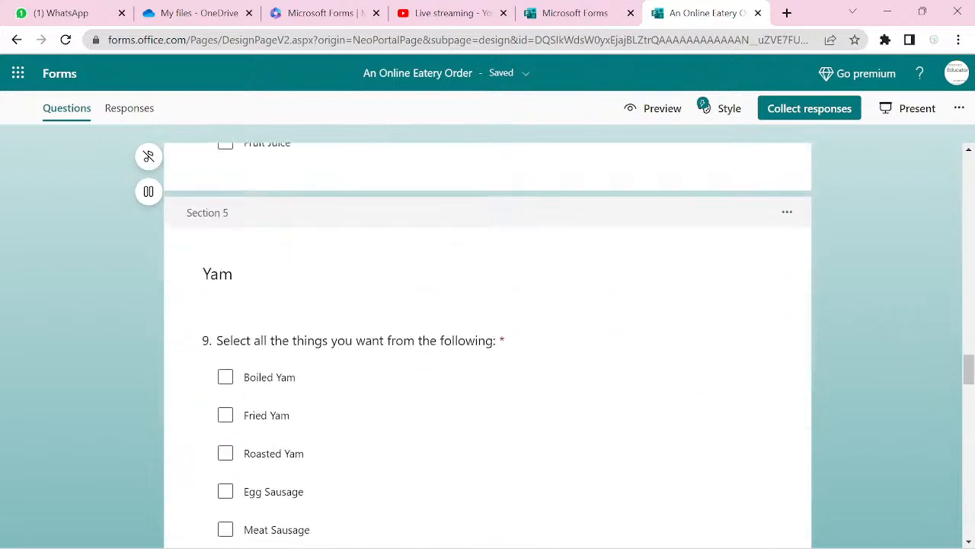
{"action": "scroll", "coordinate": [488, 343], "scroll_direction": "up", "scroll_amount": 15}
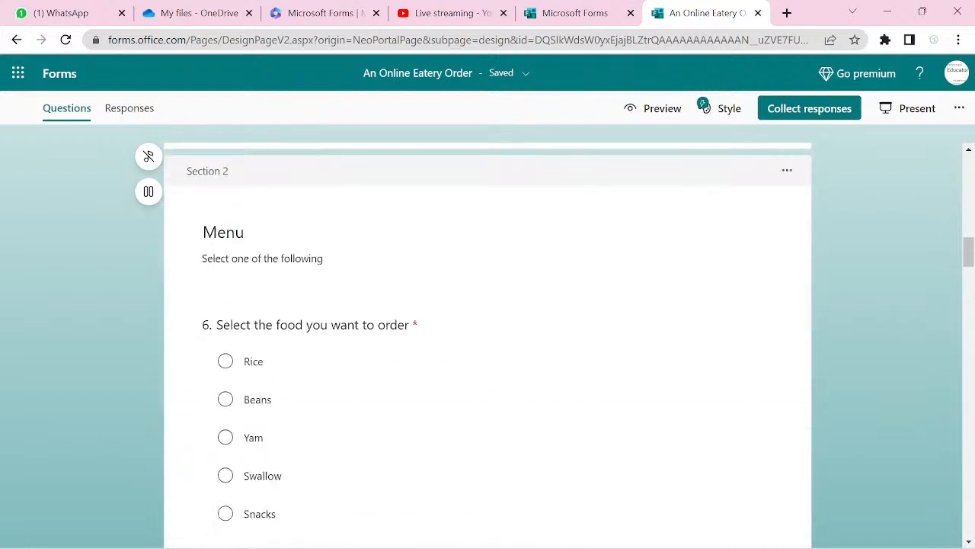
{"action": "scroll", "coordinate": [488, 343], "scroll_direction": "up", "scroll_amount": 3}
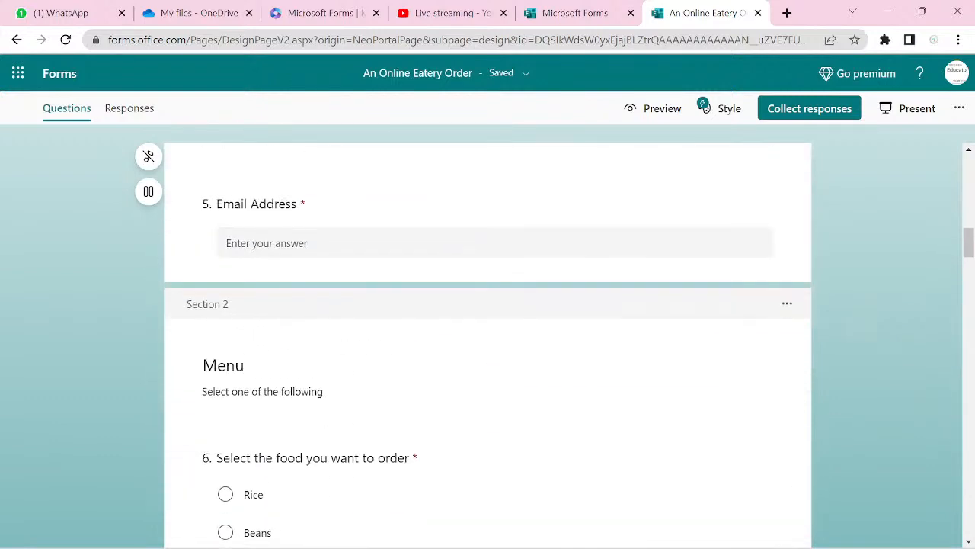
{"action": "scroll", "coordinate": [487, 343], "scroll_direction": "down", "scroll_amount": 7}
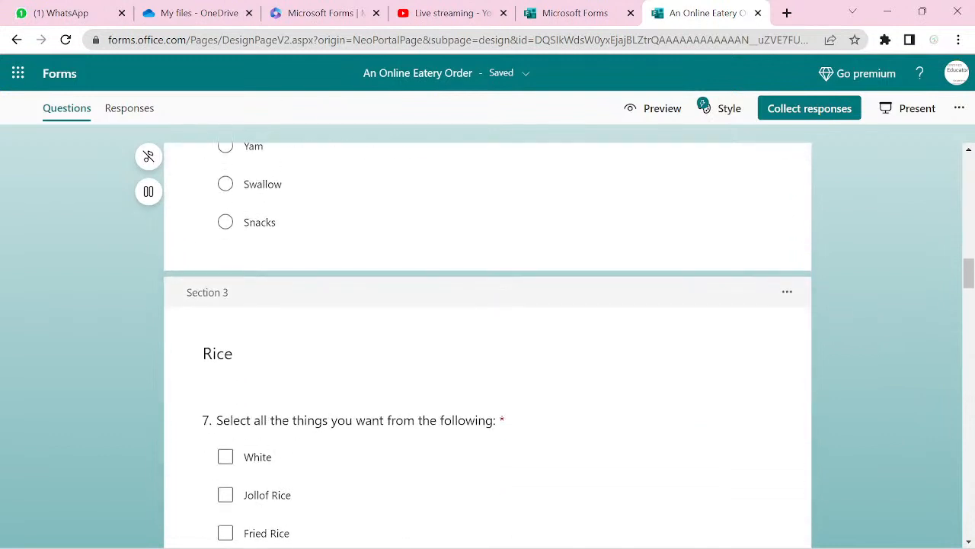
{"action": "scroll", "coordinate": [487, 343], "scroll_direction": "down", "scroll_amount": 1}
{"action": "scroll", "coordinate": [487, 343], "scroll_direction": "down", "scroll_amount": 5}
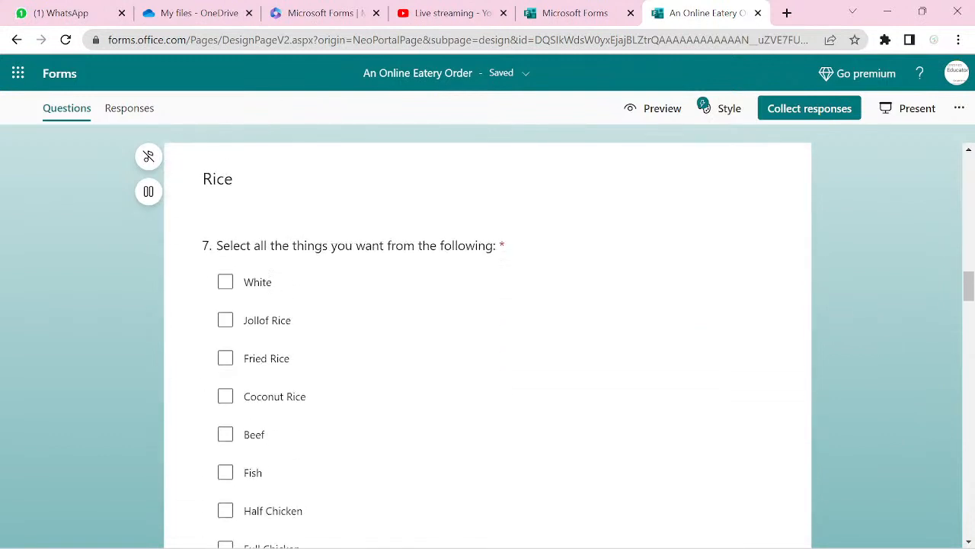
{"action": "left_click", "coordinate": [732, 388]}
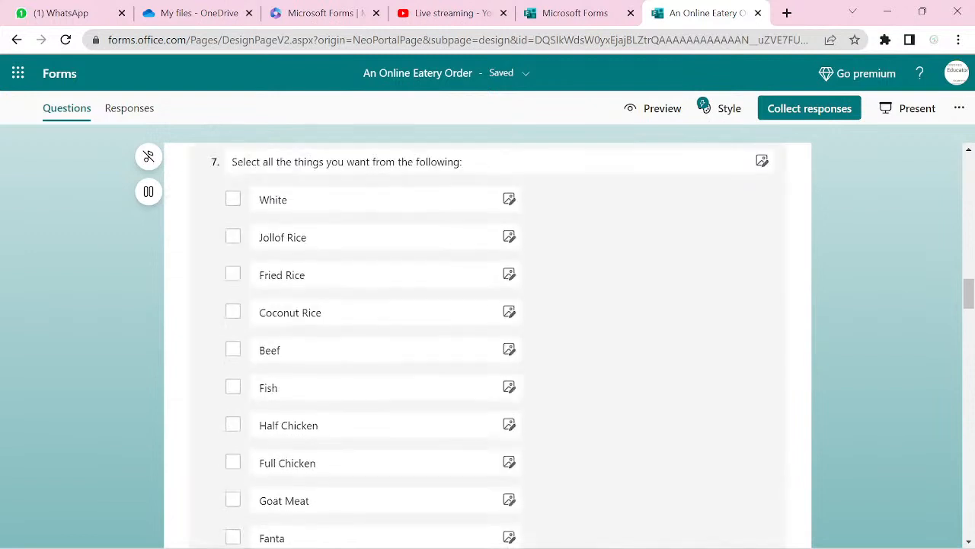
{"action": "scroll", "coordinate": [733, 388], "scroll_direction": "down", "scroll_amount": 4}
{"action": "scroll", "coordinate": [488, 343], "scroll_direction": "down", "scroll_amount": 1}
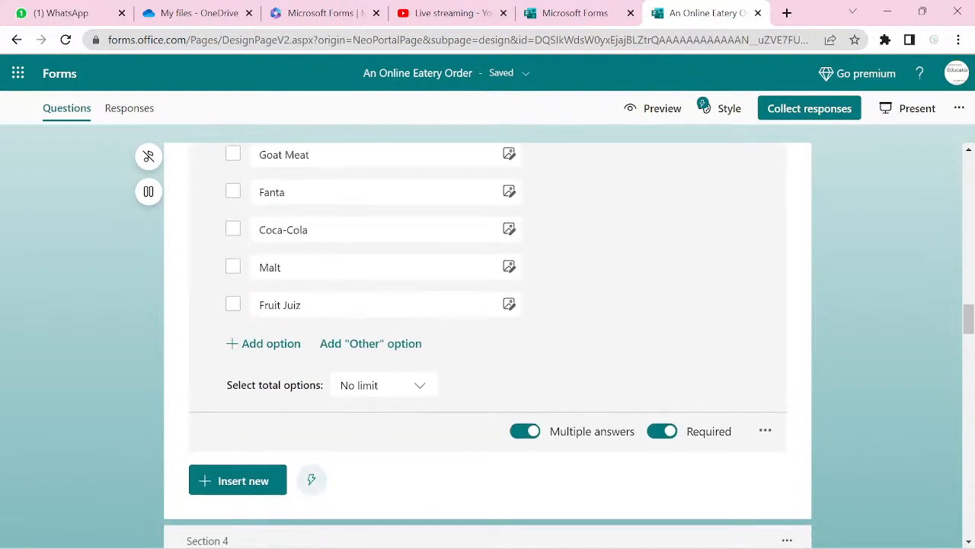
{"action": "left_click", "coordinate": [765, 430]}
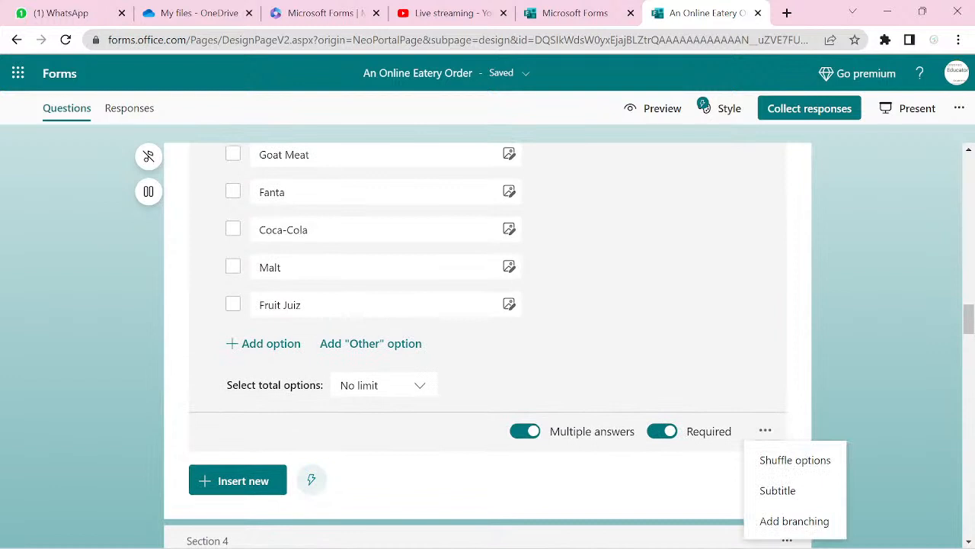
- In branching options, send question 7's answers to End of the form
{"action": "left_click", "coordinate": [794, 520]}
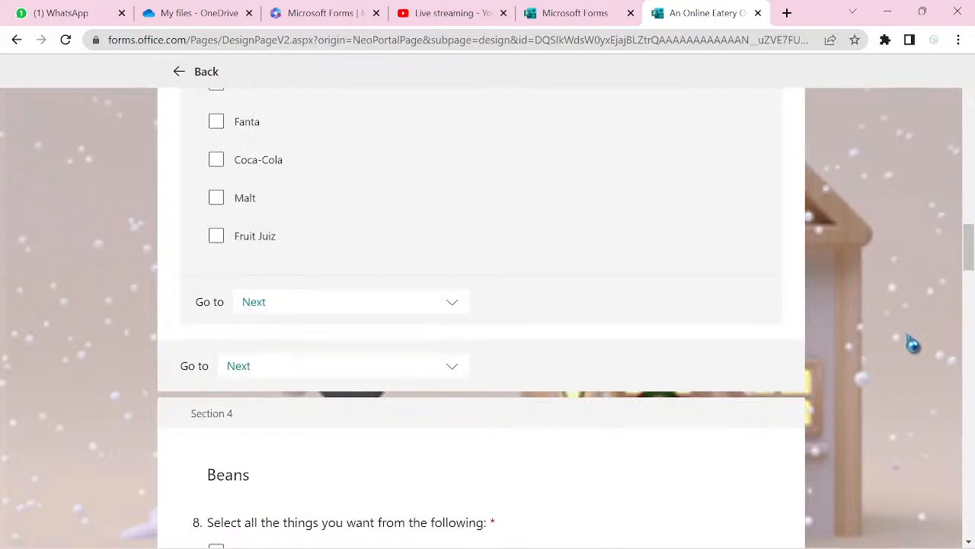
{"action": "scroll", "coordinate": [657, 300], "scroll_direction": "up", "scroll_amount": 2}
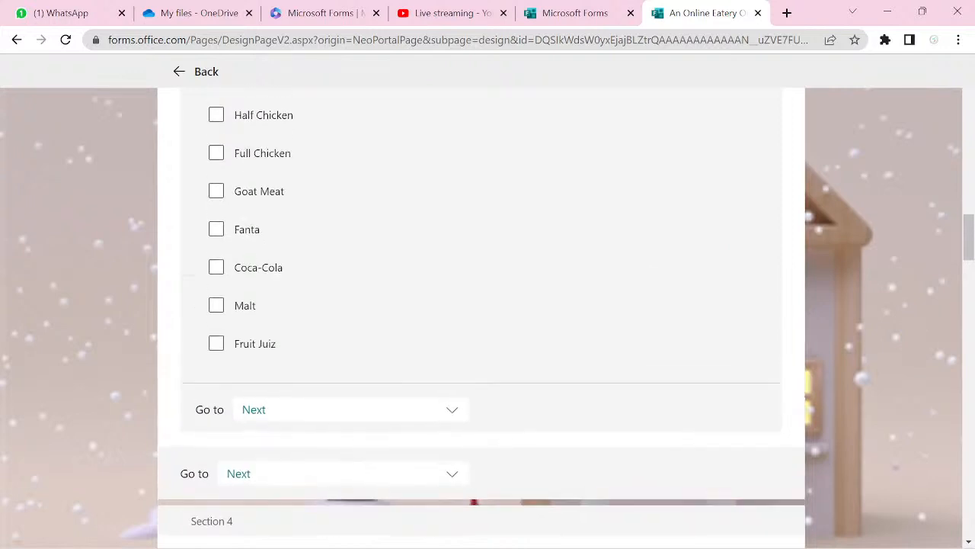
{"action": "scroll", "coordinate": [488, 305], "scroll_direction": "up", "scroll_amount": 8}
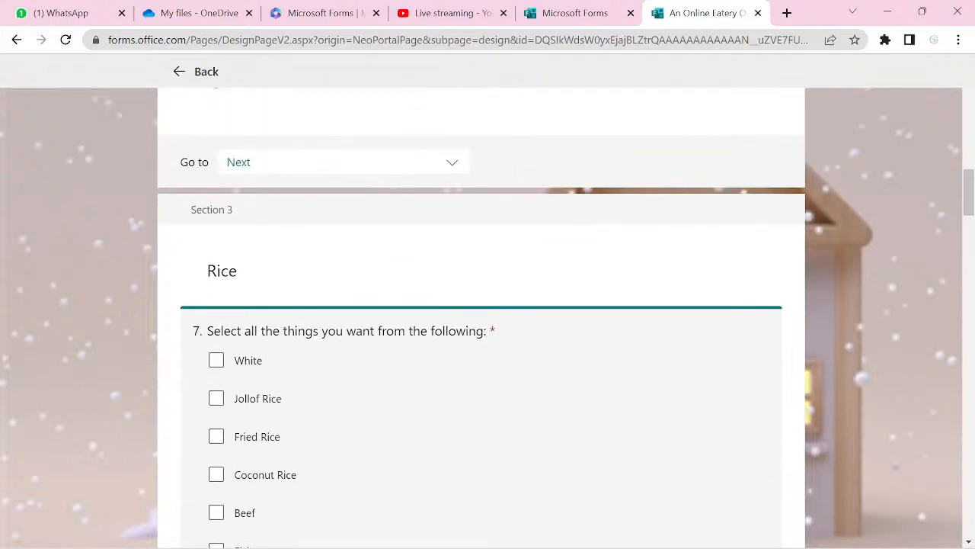
{"action": "scroll", "coordinate": [487, 305], "scroll_direction": "down", "scroll_amount": 7}
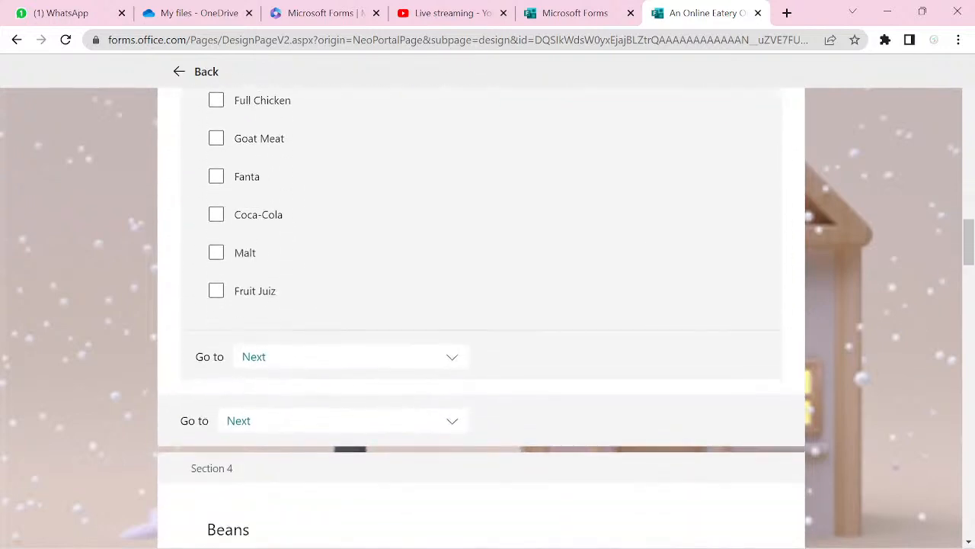
{"action": "left_click", "coordinate": [453, 362]}
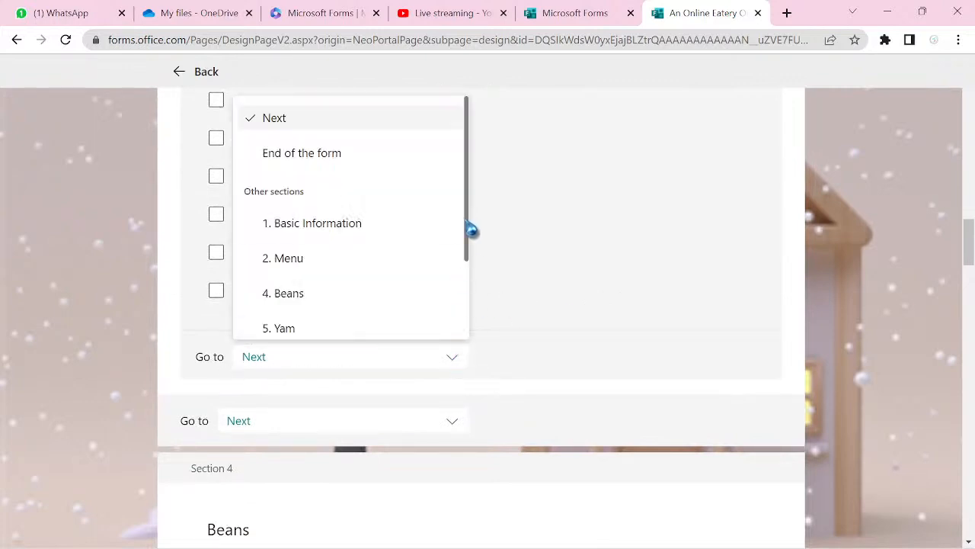
{"action": "left_click", "coordinate": [477, 230]}
{"action": "double_click", "coordinate": [477, 254]}
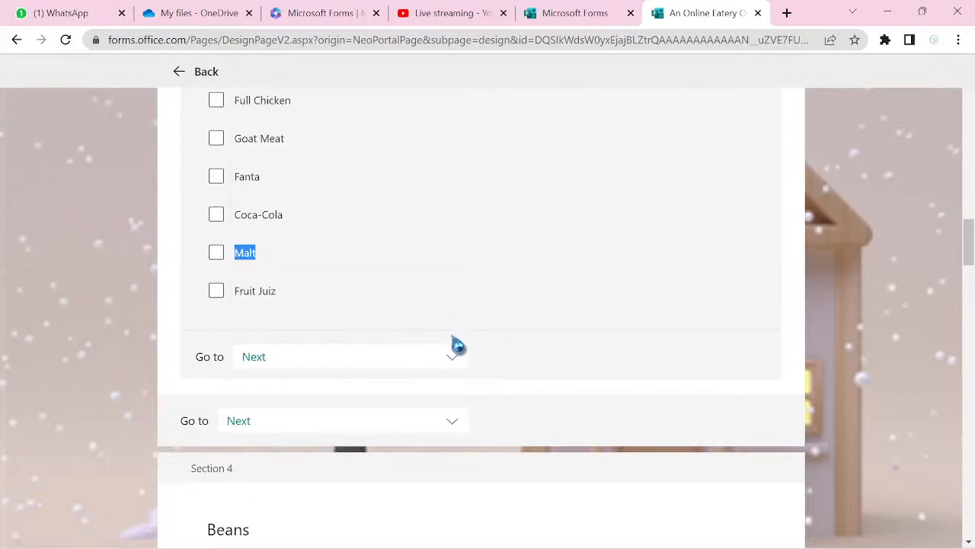
{"action": "left_click", "coordinate": [454, 363]}
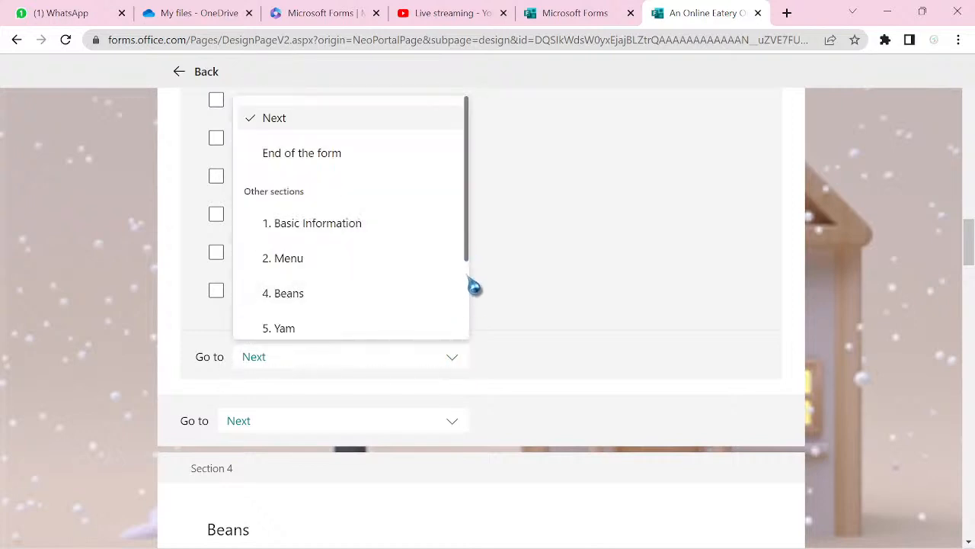
{"action": "left_click_drag", "start_coordinate": [472, 256], "coordinate": [450, 241]}
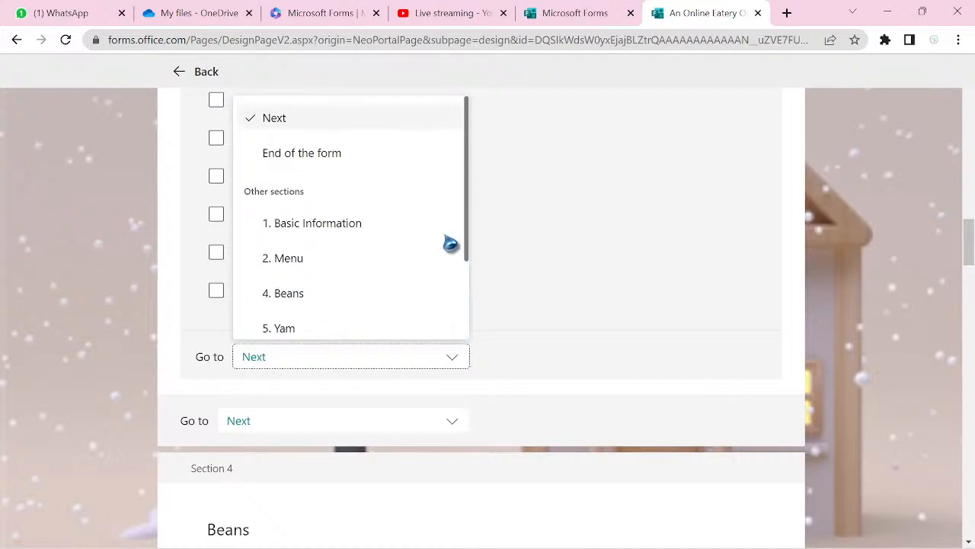
{"action": "left_click", "coordinate": [337, 163]}
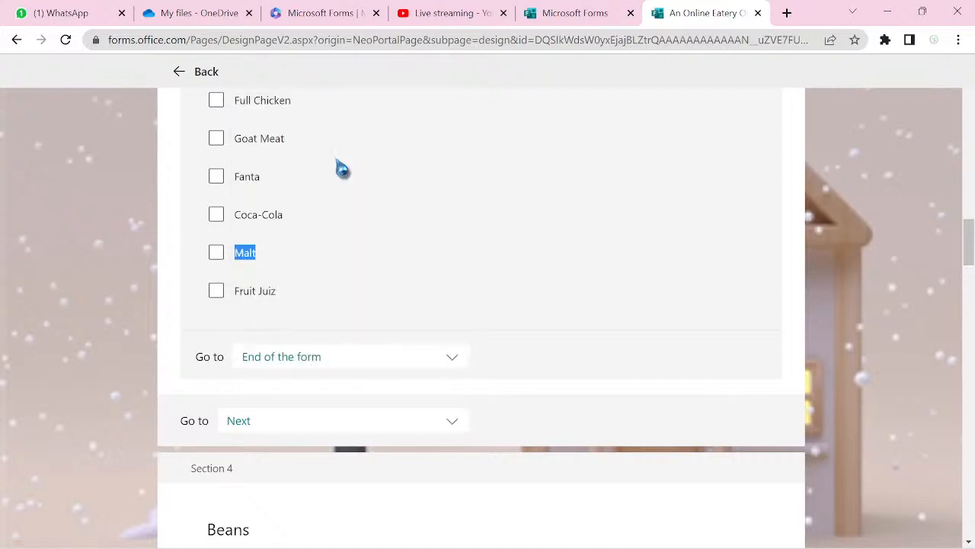
- Keep the Rice section's own destination set to Next
{"action": "left_click", "coordinate": [452, 425]}
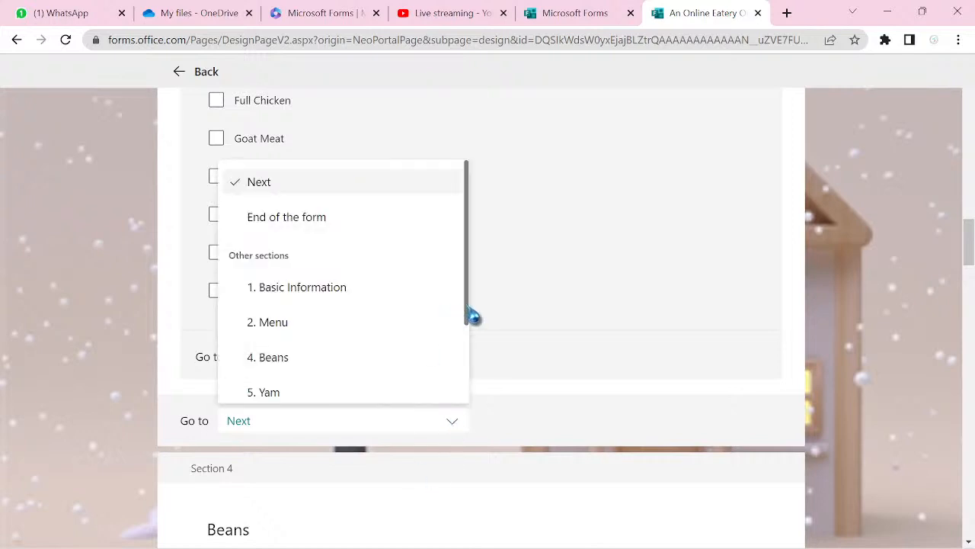
{"action": "left_click_drag", "start_coordinate": [470, 318], "coordinate": [473, 407]}
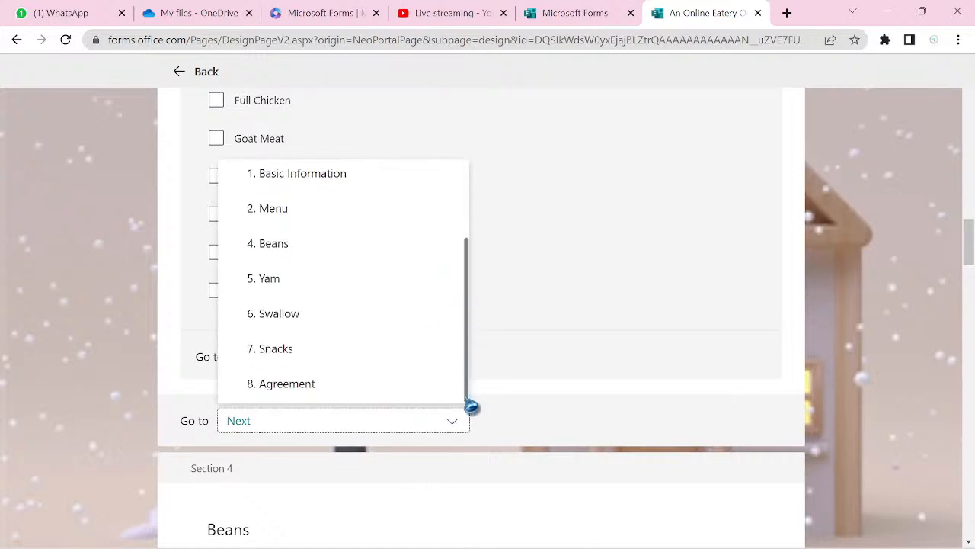
{"action": "left_click", "coordinate": [510, 439]}
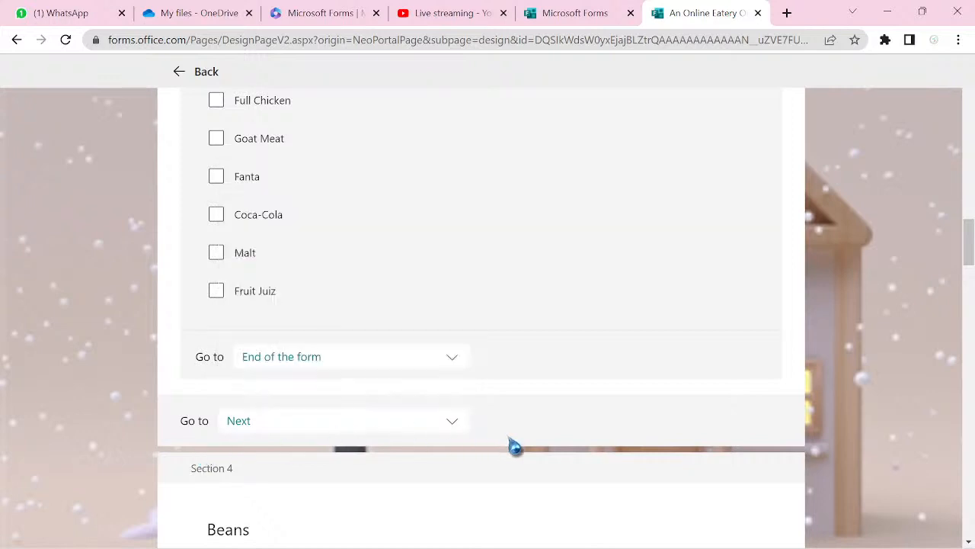
- Make the Beans and Yam sections lead to End of the form
{"action": "scroll", "coordinate": [514, 446], "scroll_direction": "down", "scroll_amount": 8}
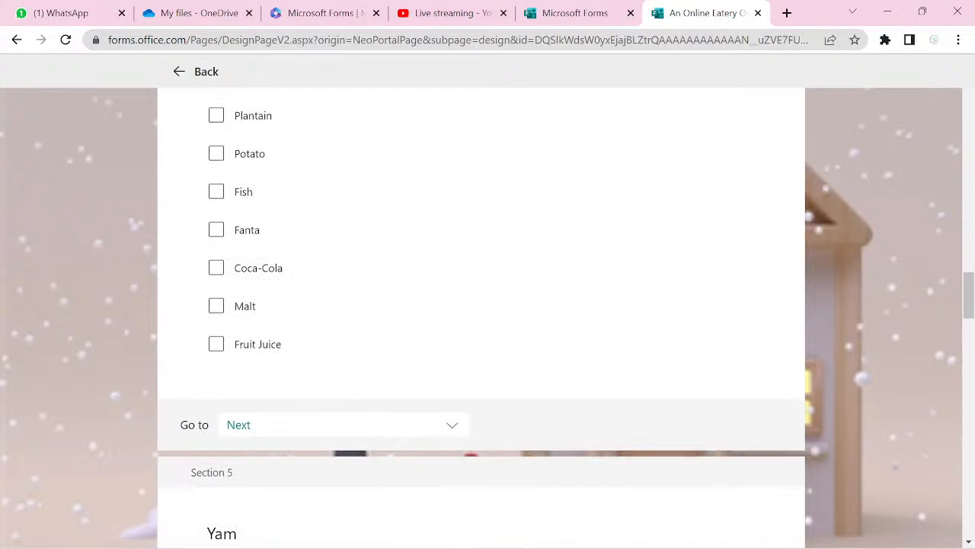
{"action": "left_click", "coordinate": [453, 427]}
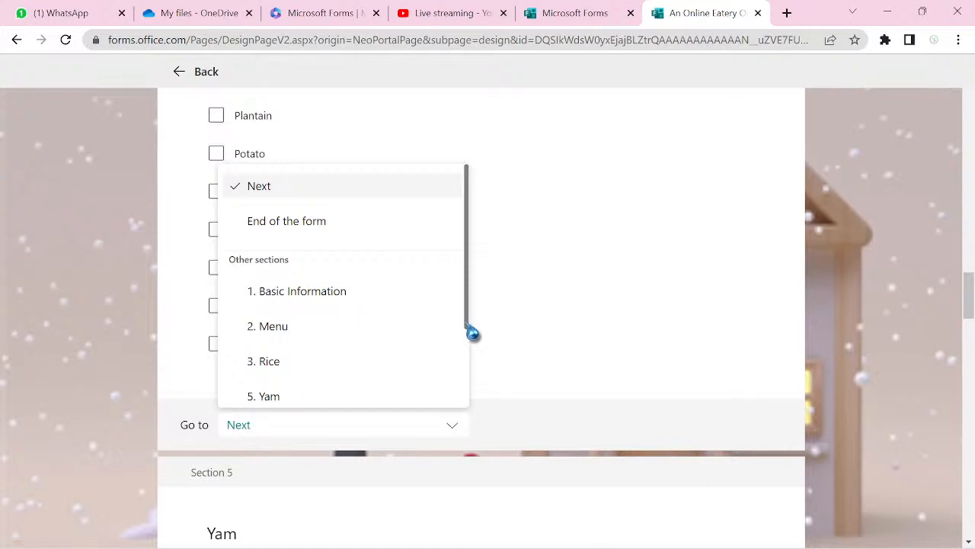
{"action": "left_click", "coordinate": [343, 228]}
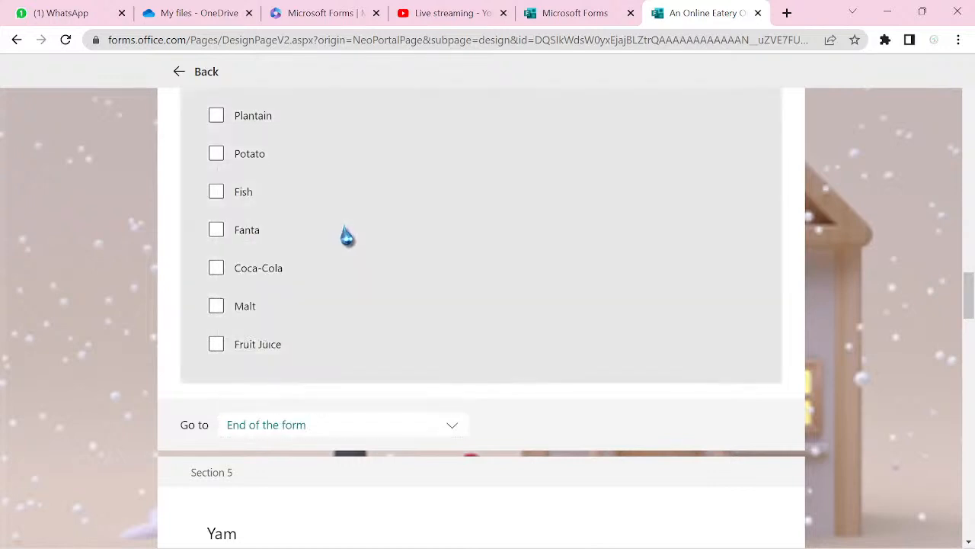
{"action": "scroll", "coordinate": [345, 236], "scroll_direction": "down", "scroll_amount": 6}
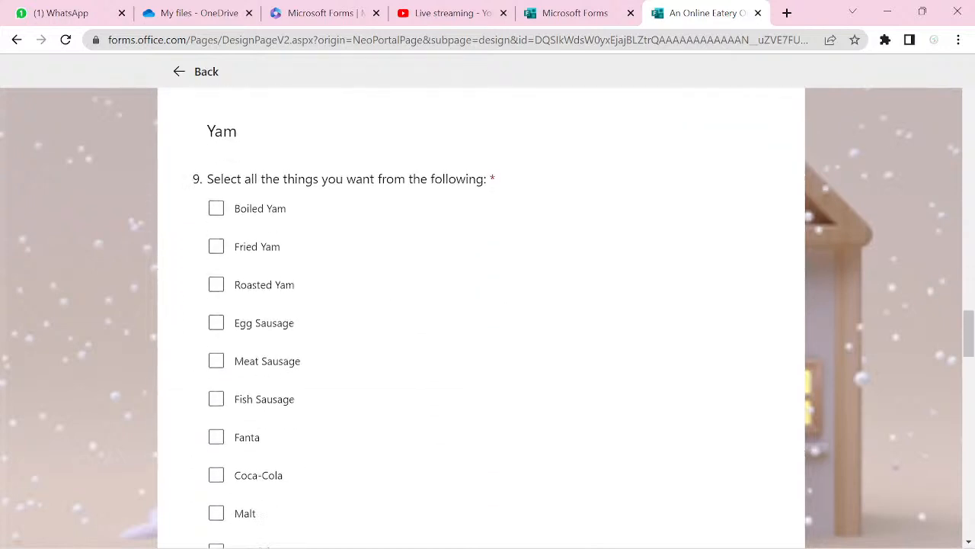
{"action": "scroll", "coordinate": [481, 305], "scroll_direction": "down", "scroll_amount": 2}
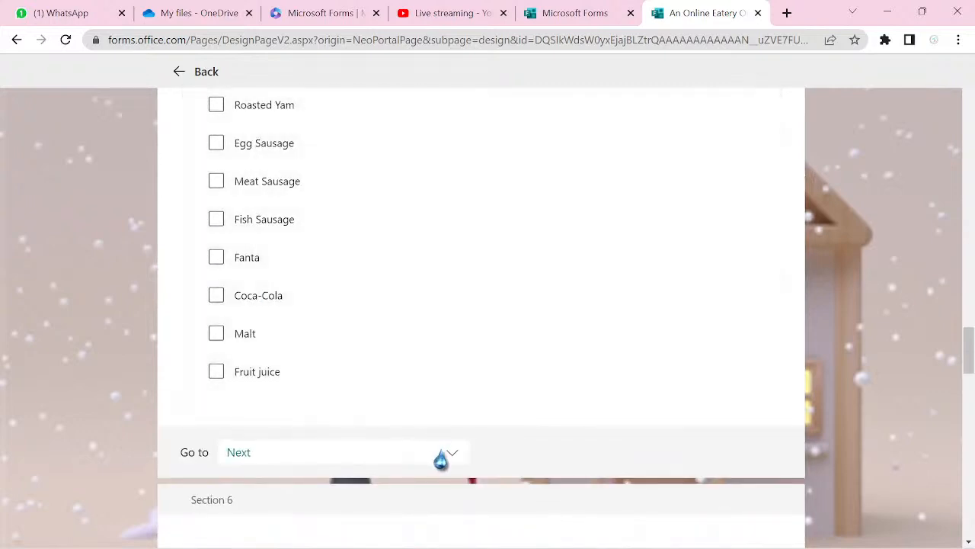
{"action": "left_click", "coordinate": [450, 456]}
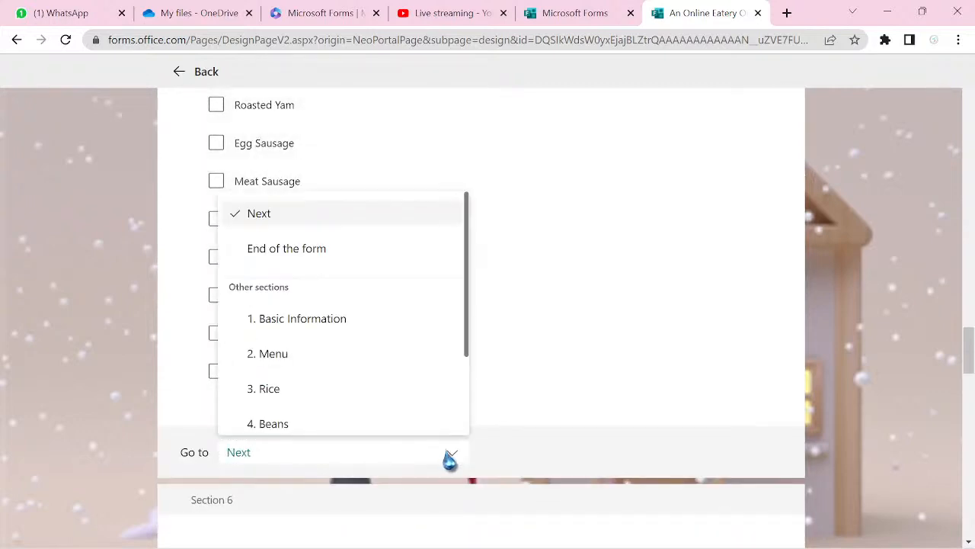
{"action": "left_click", "coordinate": [306, 259]}
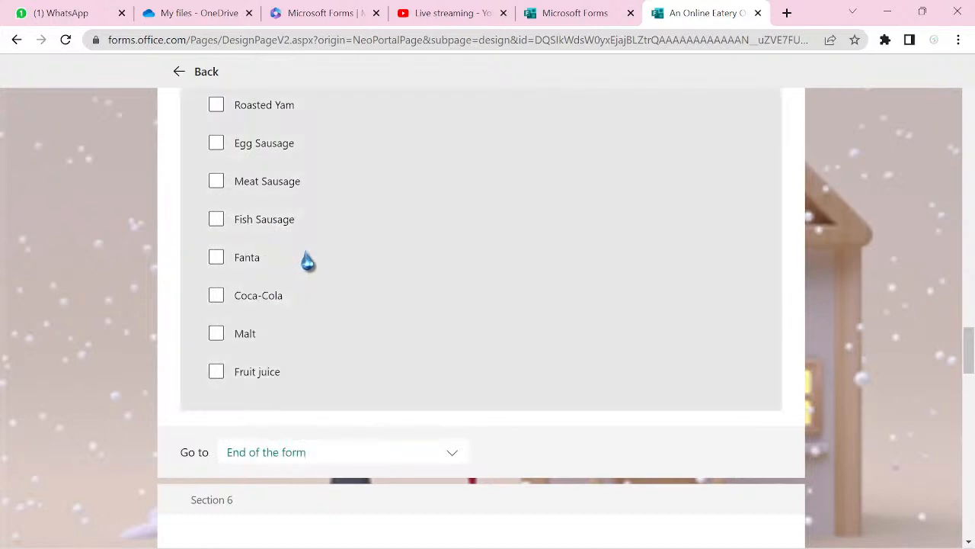
- Make the Swallow question's answers lead to End of the form
{"action": "scroll", "coordinate": [304, 261], "scroll_direction": "down", "scroll_amount": 10}
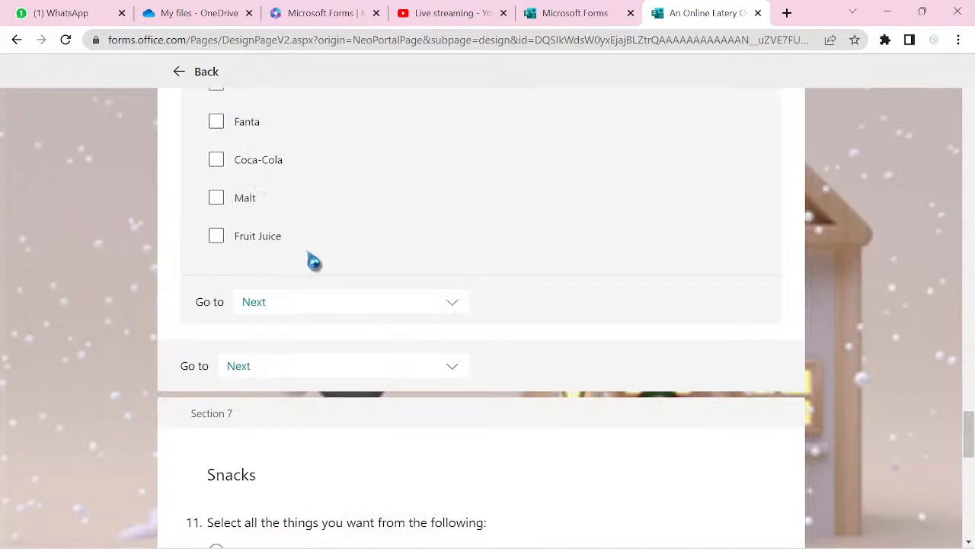
{"action": "left_click", "coordinate": [452, 305]}
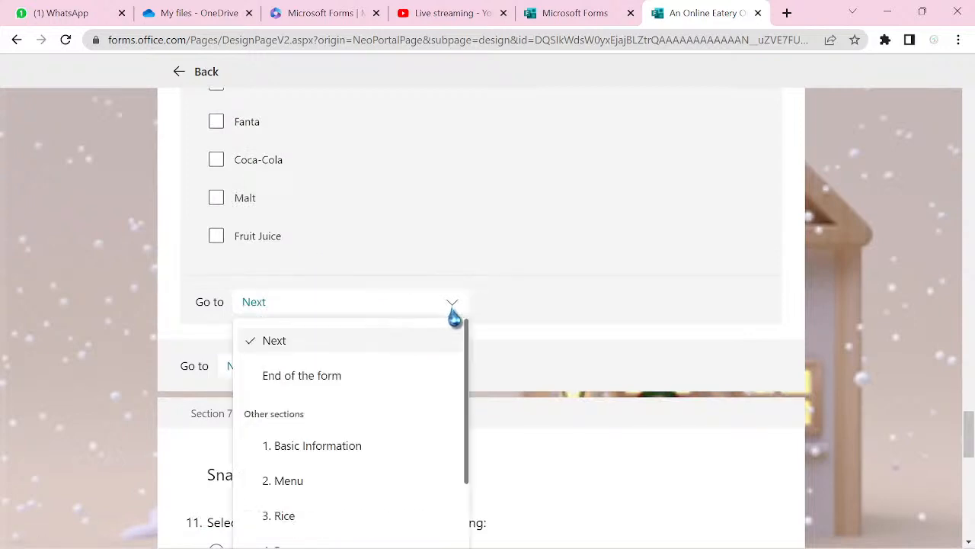
{"action": "left_click", "coordinate": [367, 381]}
{"action": "scroll", "coordinate": [368, 388], "scroll_direction": "down", "scroll_amount": 2}
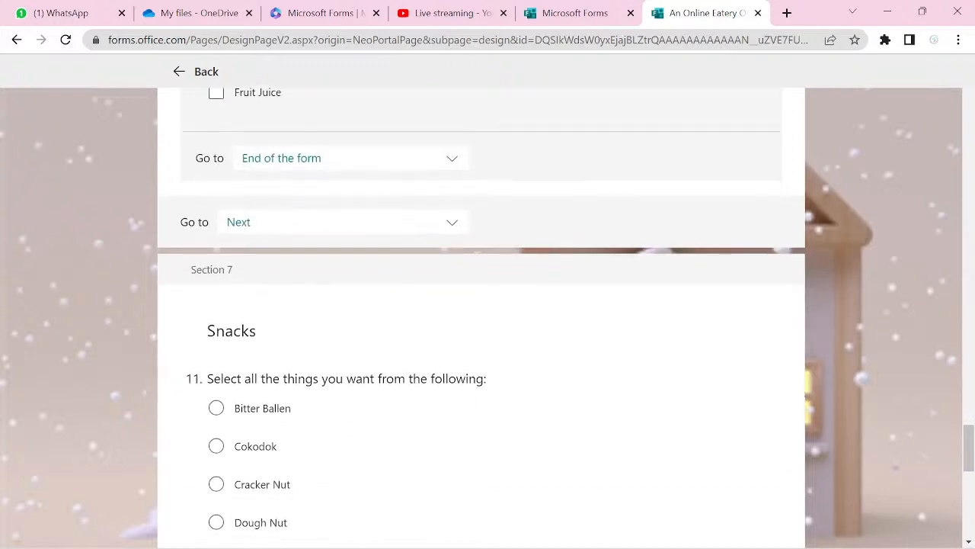
{"action": "scroll", "coordinate": [480, 320], "scroll_direction": "up", "scroll_amount": 15}
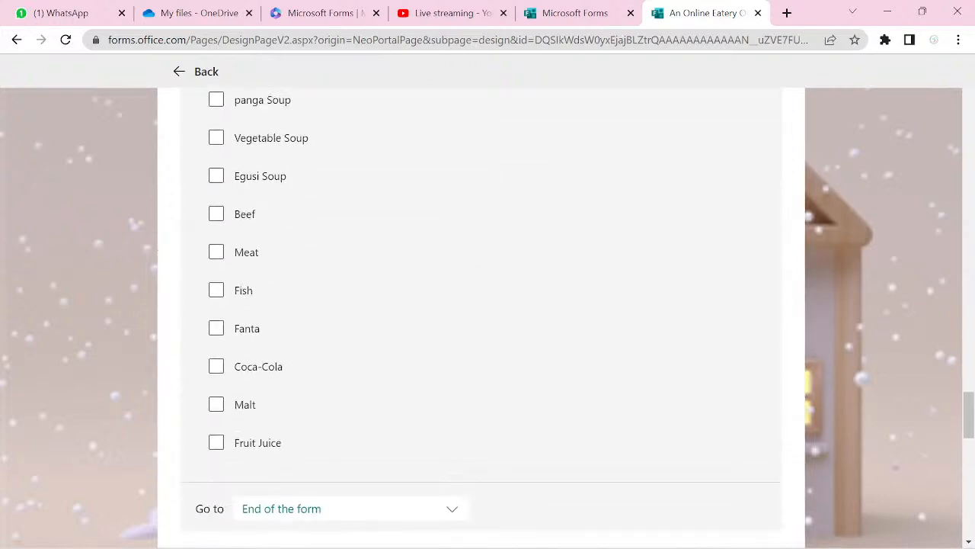
{"action": "scroll", "coordinate": [480, 319], "scroll_direction": "down", "scroll_amount": 7}
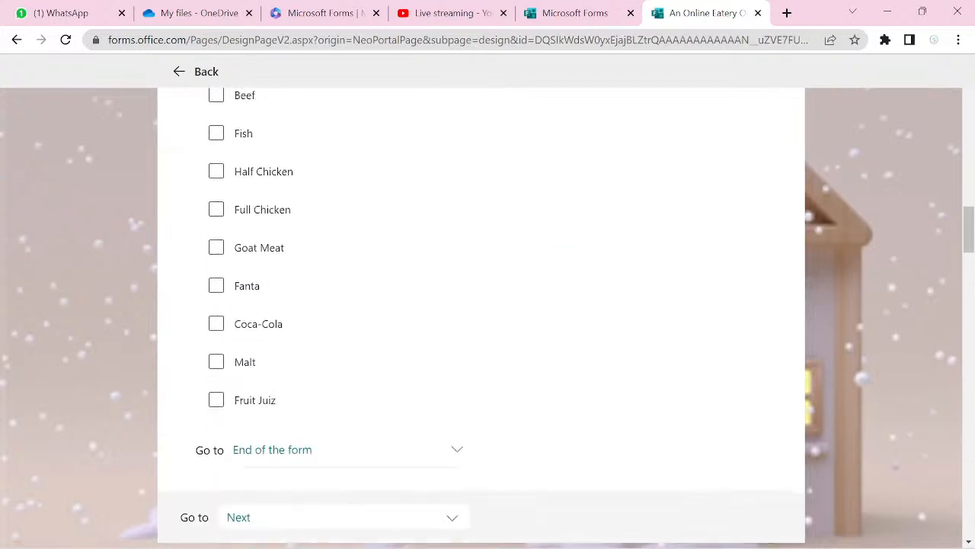
{"action": "scroll", "coordinate": [481, 320], "scroll_direction": "up", "scroll_amount": 1}
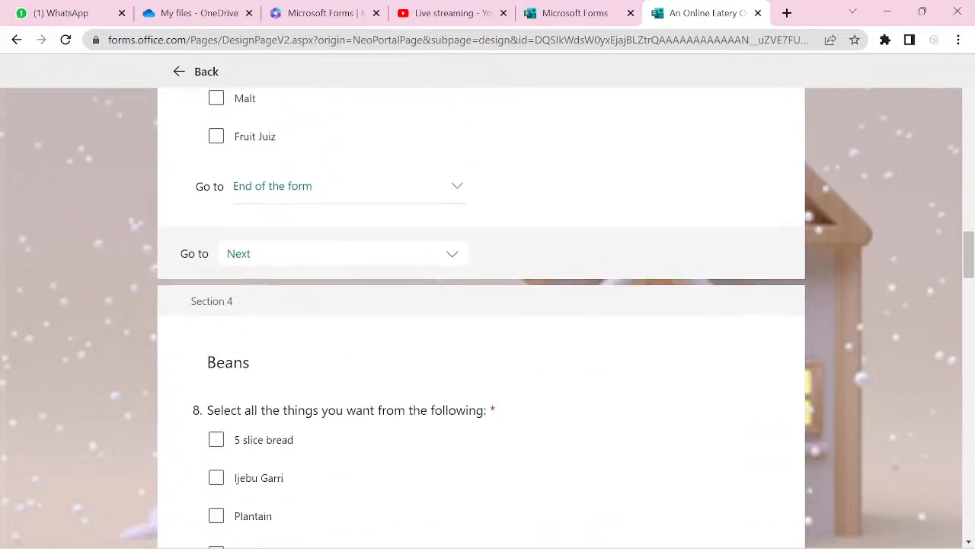
- Change the Rice section's destination from Next to End of the form
{"action": "right_click", "coordinate": [183, 256]}
{"action": "key", "text": "Escape"}
{"action": "left_click", "coordinate": [454, 258]}
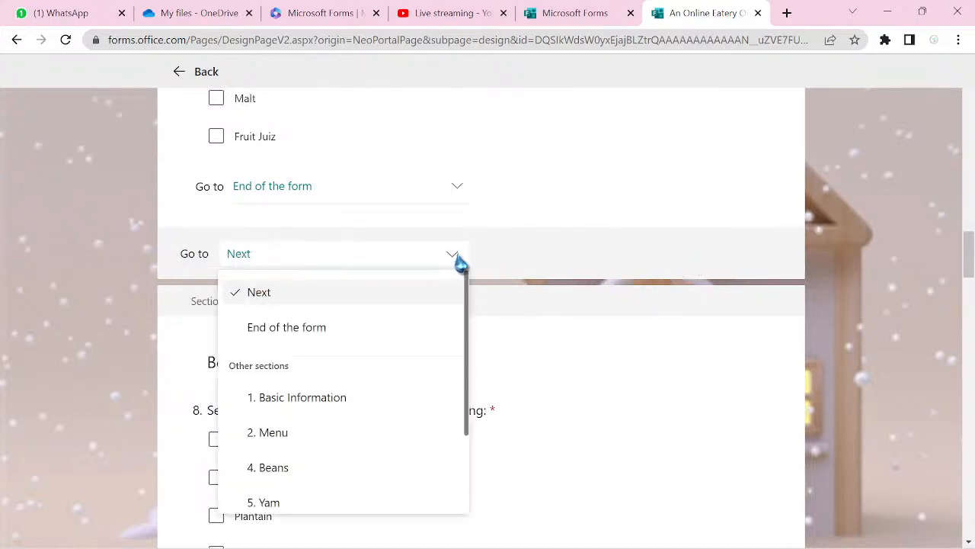
{"action": "left_click", "coordinate": [339, 327]}
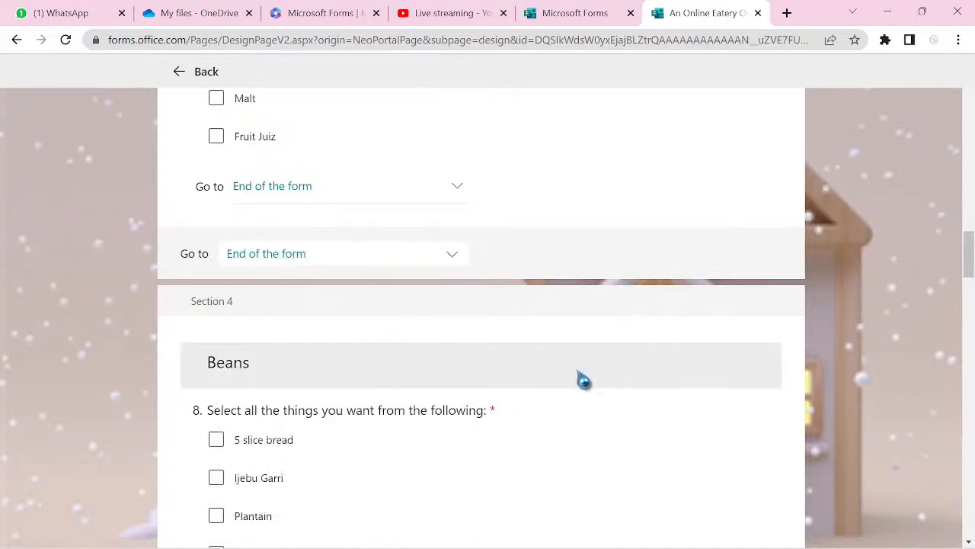
{"action": "scroll", "coordinate": [533, 348], "scroll_direction": "up", "scroll_amount": 5}
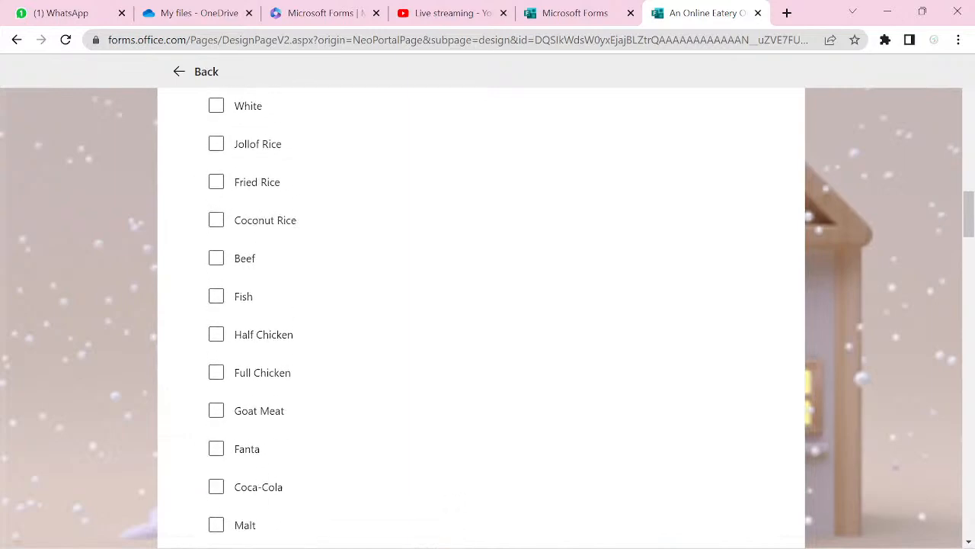
{"action": "scroll", "coordinate": [481, 309], "scroll_direction": "down", "scroll_amount": 10}
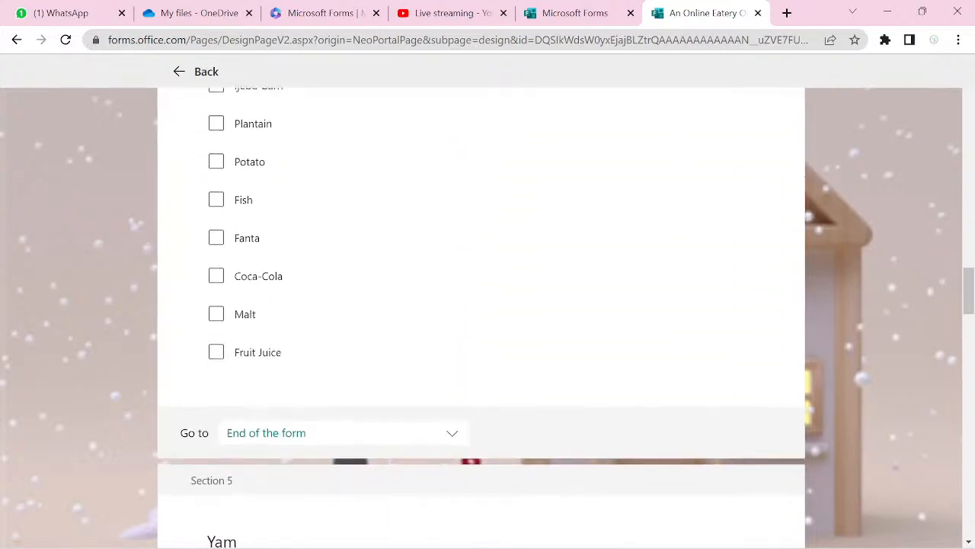
{"action": "scroll", "coordinate": [481, 309], "scroll_direction": "down", "scroll_amount": 20}
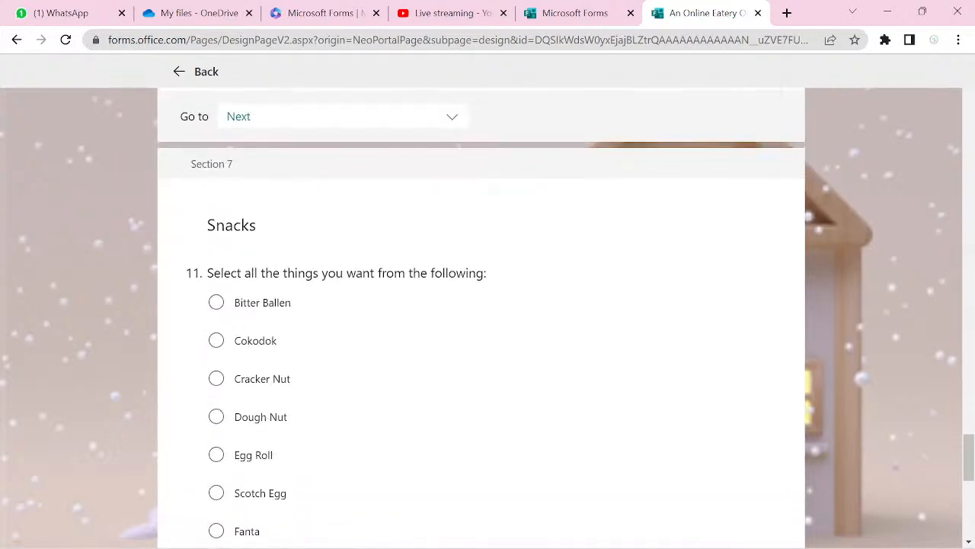
- Make the Agreement and Snacks sections lead to End of the form
{"action": "scroll", "coordinate": [481, 310], "scroll_direction": "down", "scroll_amount": 8}
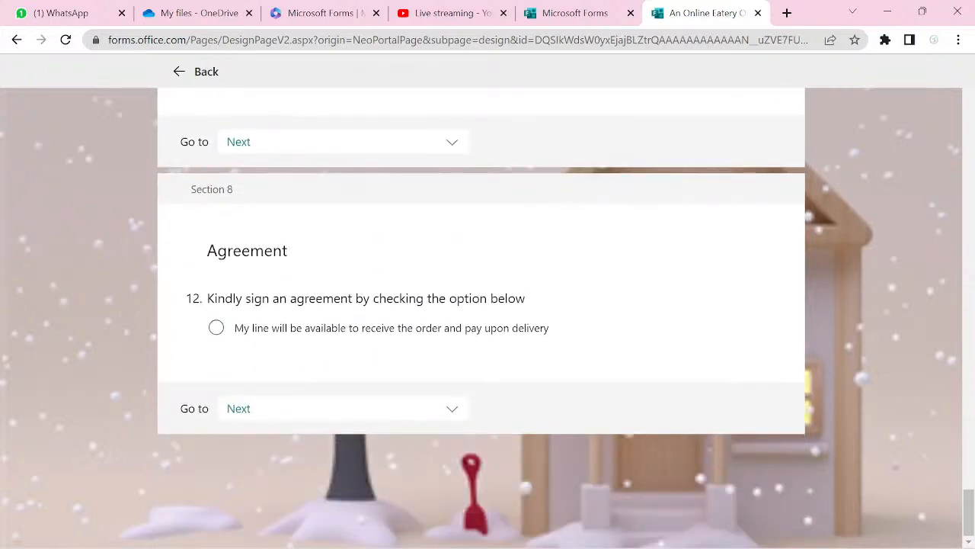
{"action": "left_click", "coordinate": [455, 413]}
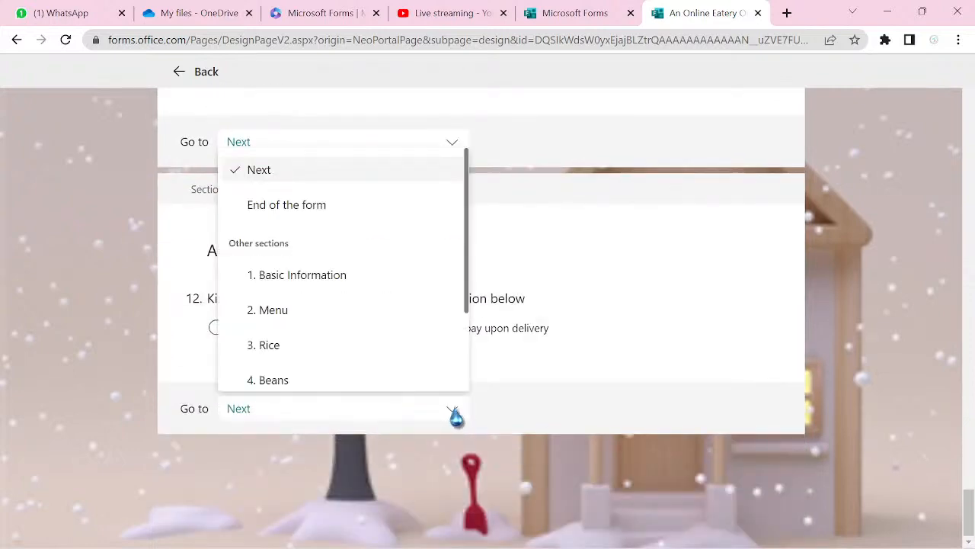
{"action": "left_click", "coordinate": [341, 209]}
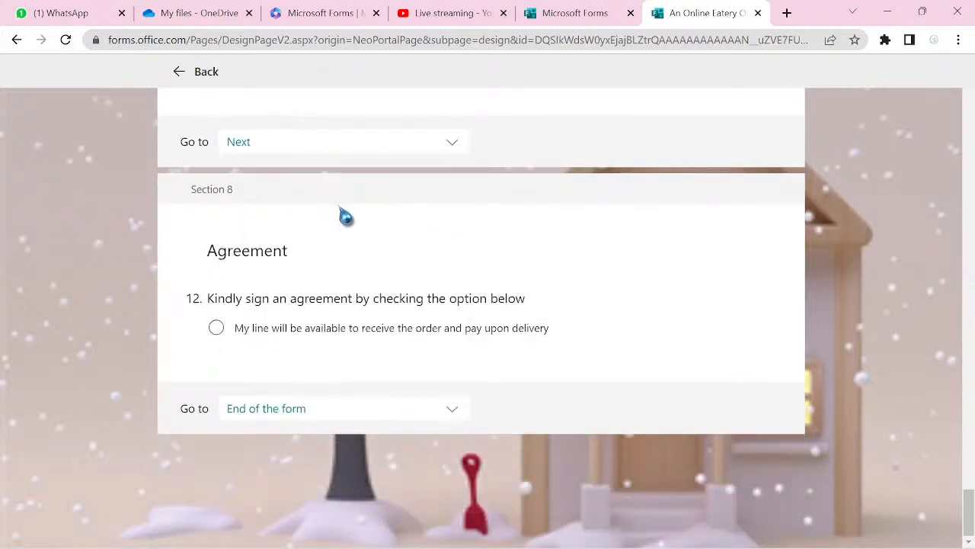
{"action": "scroll", "coordinate": [344, 217], "scroll_direction": "up", "scroll_amount": 3}
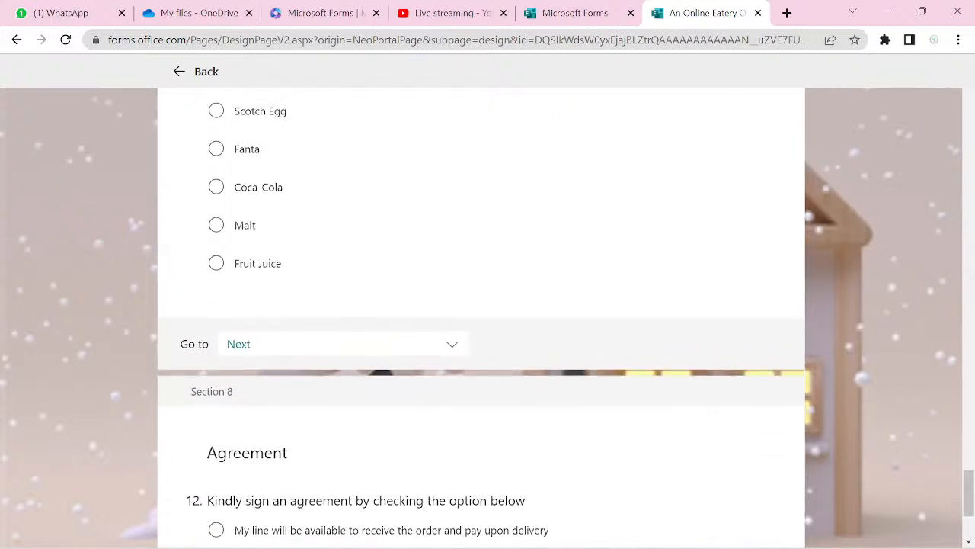
{"action": "left_click", "coordinate": [452, 349]}
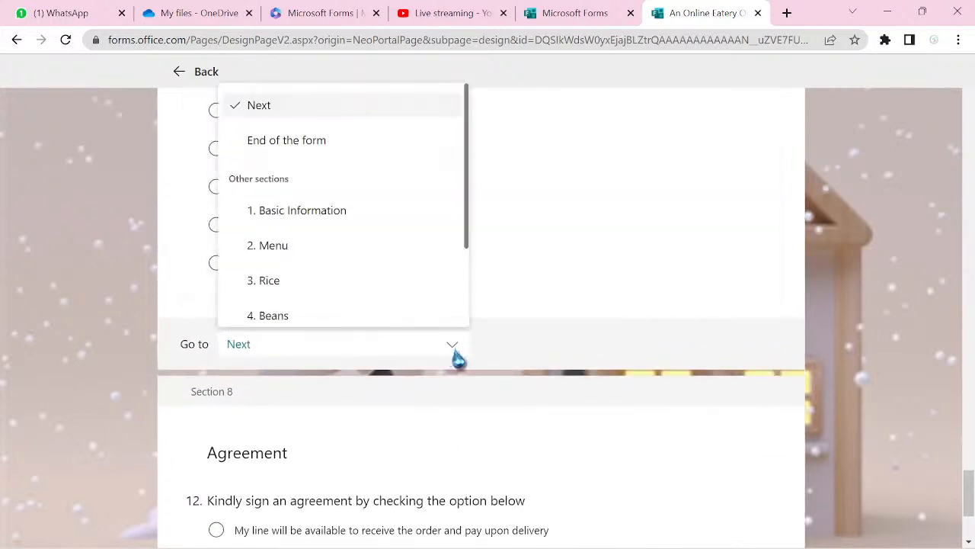
{"action": "left_click", "coordinate": [337, 155]}
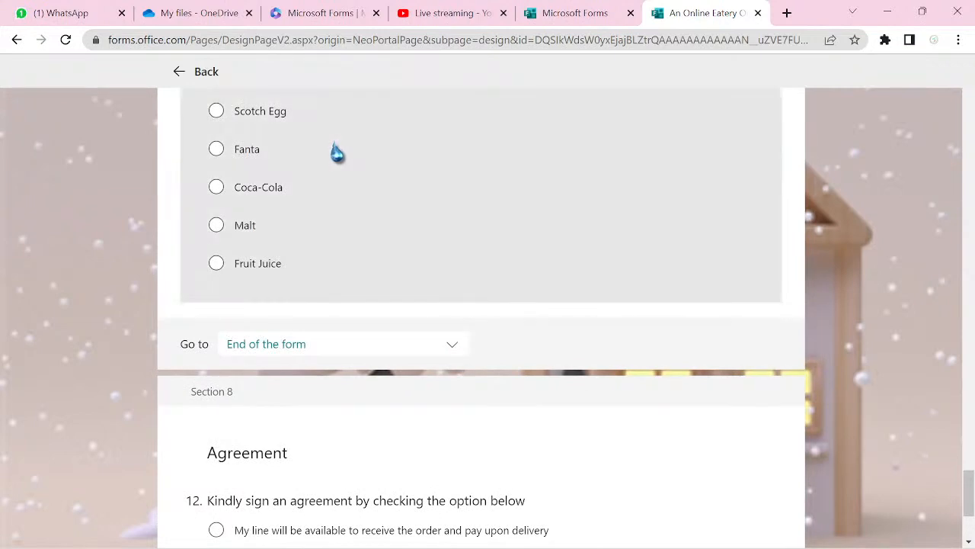
- Set the Swallow section to End of the form and confirm its question does too
{"action": "scroll", "coordinate": [335, 154], "scroll_direction": "up", "scroll_amount": 5}
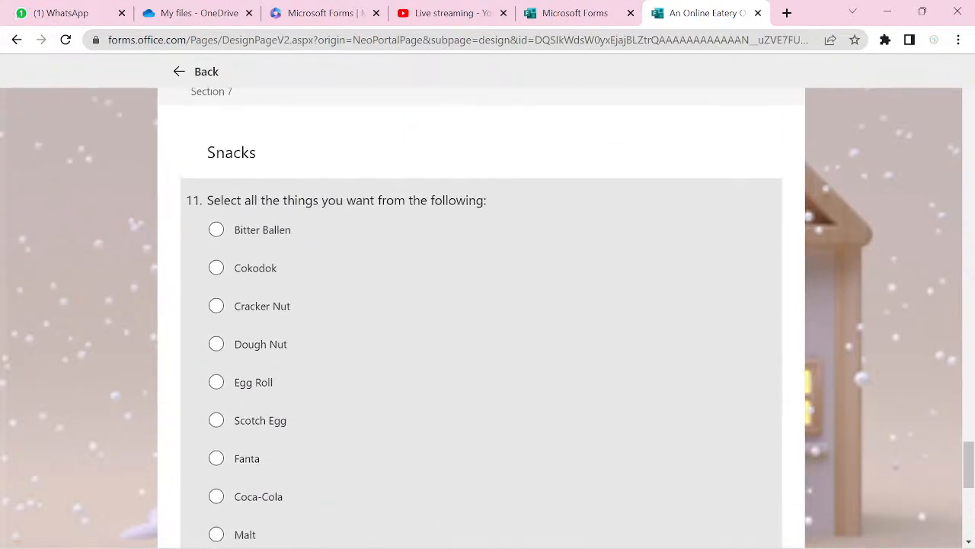
{"action": "scroll", "coordinate": [481, 318], "scroll_direction": "up", "scroll_amount": 2}
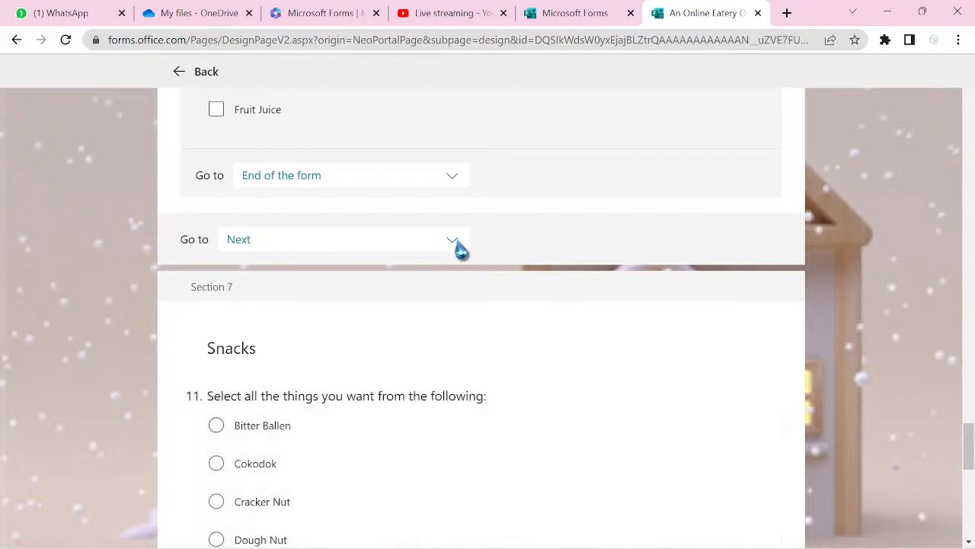
{"action": "left_click", "coordinate": [453, 241]}
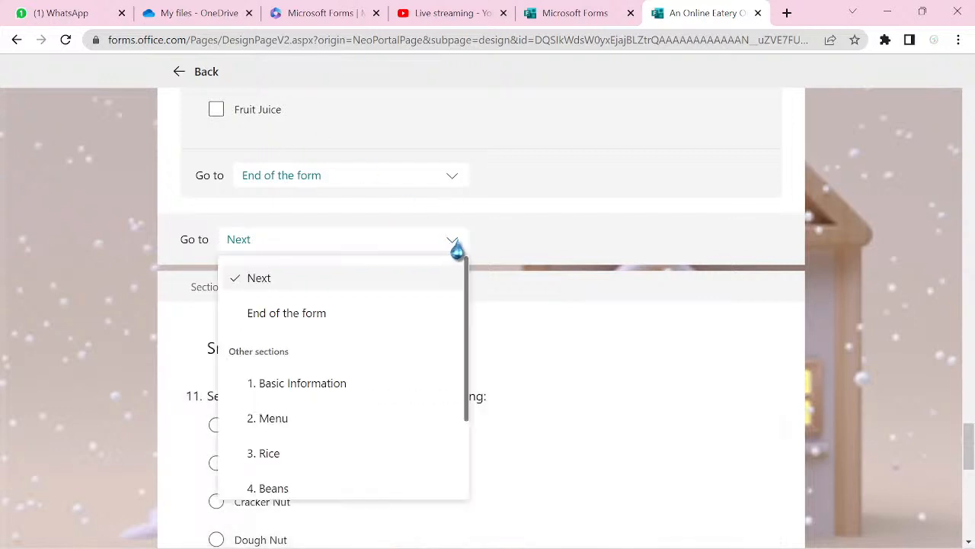
{"action": "left_click", "coordinate": [387, 326]}
{"action": "scroll", "coordinate": [392, 327], "scroll_direction": "up", "scroll_amount": 1}
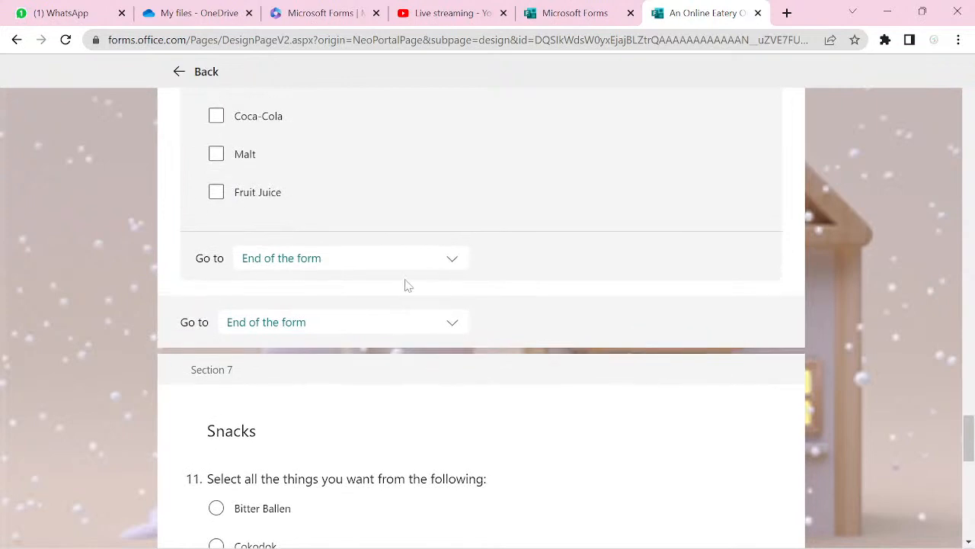
{"action": "left_click", "coordinate": [452, 266]}
{"action": "left_click", "coordinate": [375, 340]}
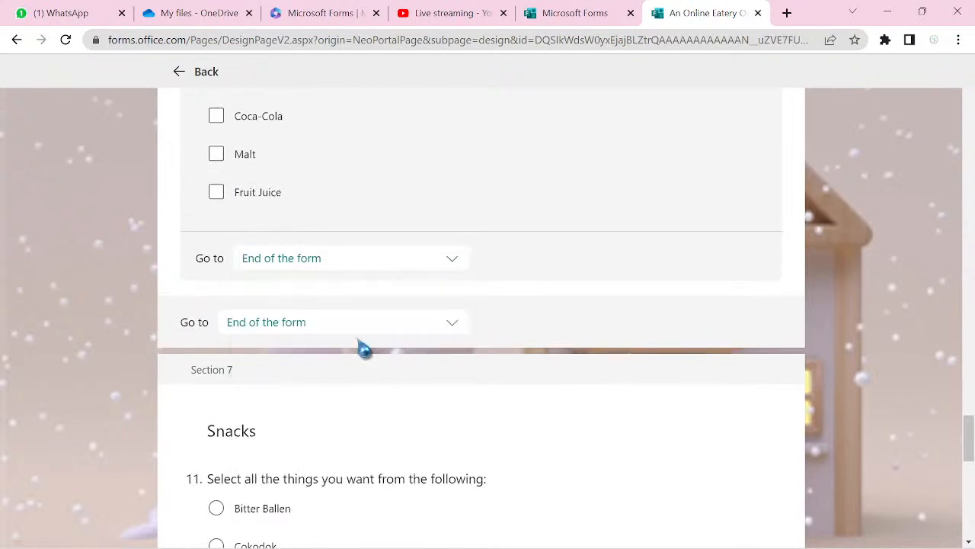
- Recheck that the Yam section still leads to End of the form
{"action": "scroll", "coordinate": [619, 257], "scroll_direction": "up", "scroll_amount": 6}
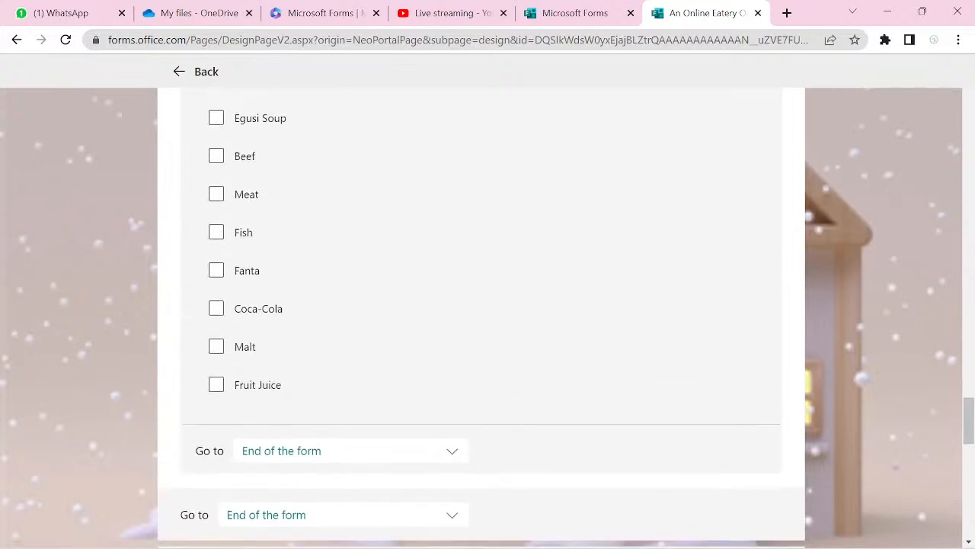
{"action": "scroll", "coordinate": [482, 318], "scroll_direction": "up", "scroll_amount": 5}
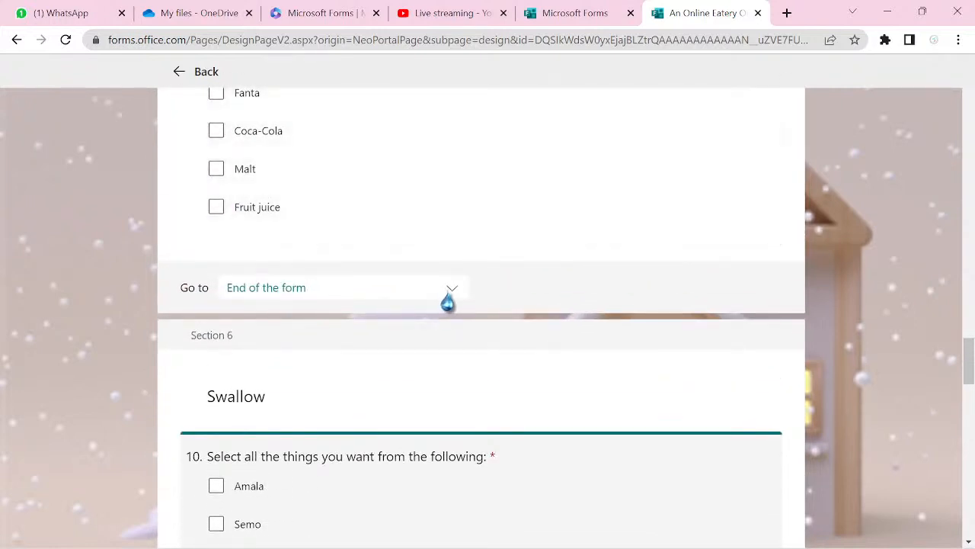
{"action": "left_click", "coordinate": [450, 294]}
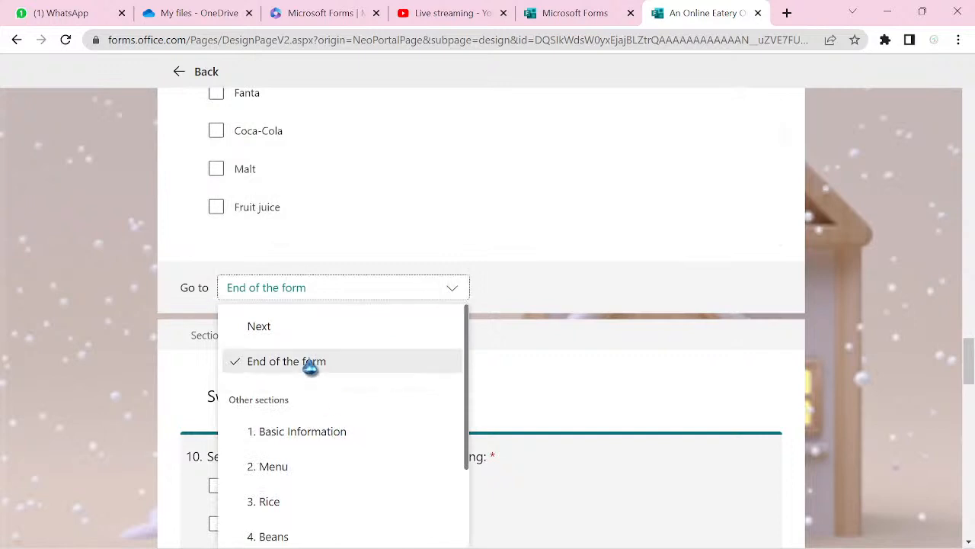
{"action": "left_click", "coordinate": [312, 368]}
{"action": "scroll", "coordinate": [920, 182], "scroll_direction": "up", "scroll_amount": 7}
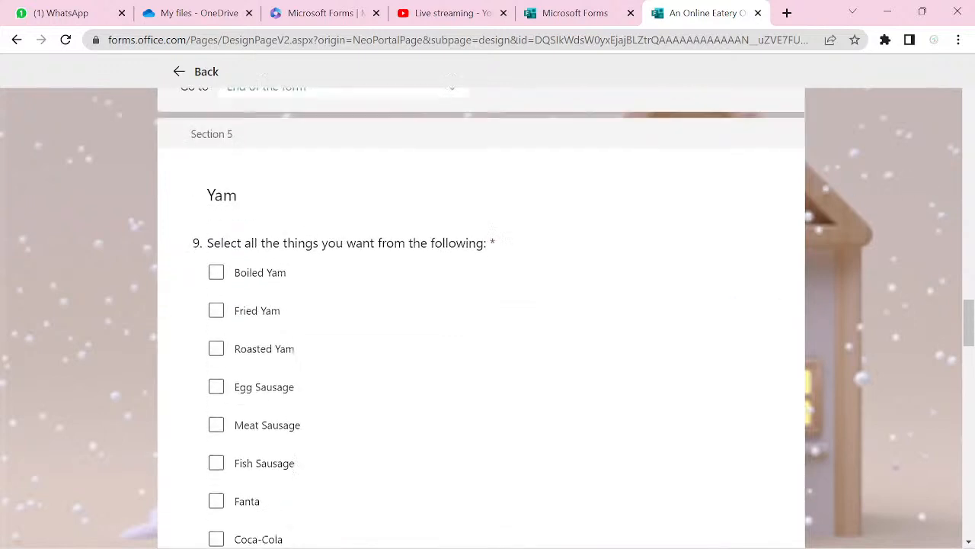
{"action": "scroll", "coordinate": [482, 316], "scroll_direction": "up", "scroll_amount": 6}
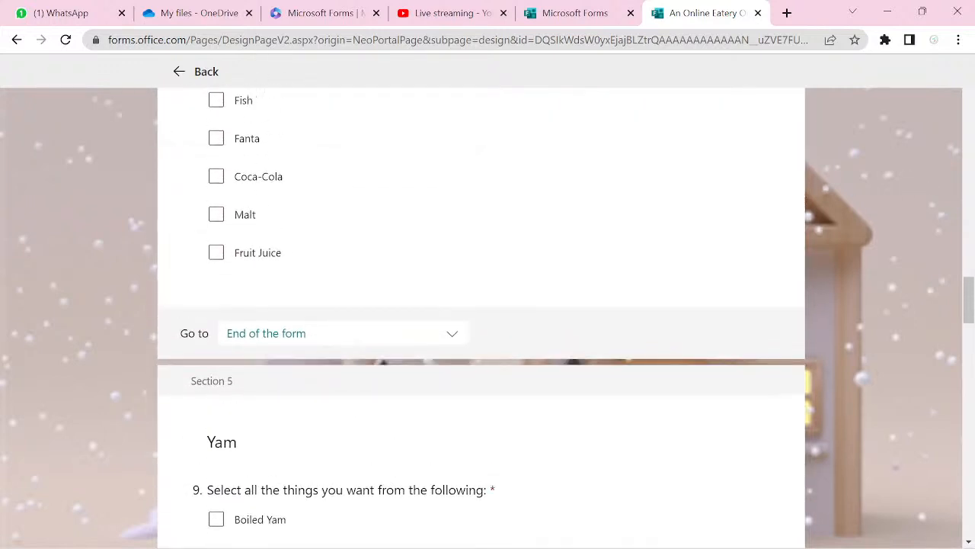
{"action": "scroll", "coordinate": [481, 316], "scroll_direction": "up", "scroll_amount": 1}
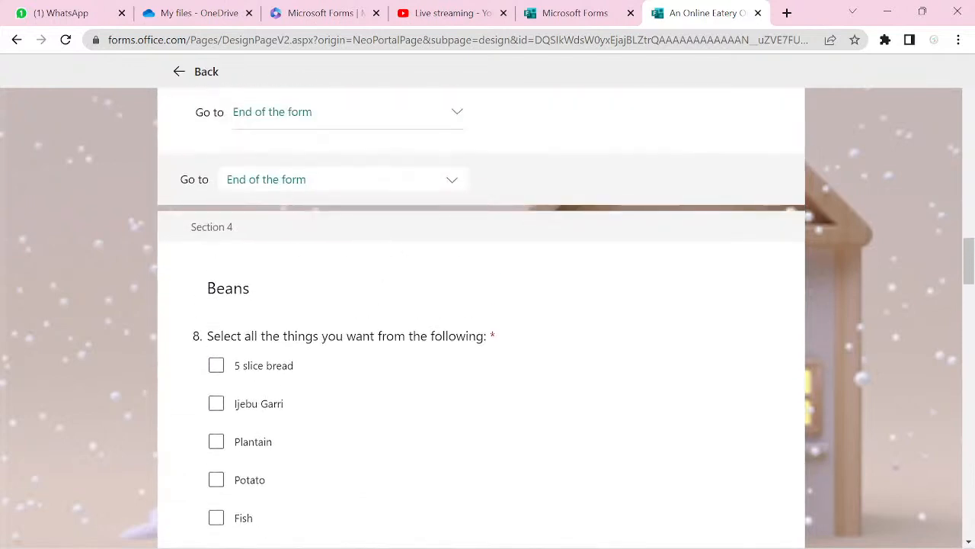
{"action": "scroll", "coordinate": [481, 316], "scroll_direction": "up", "scroll_amount": 1}
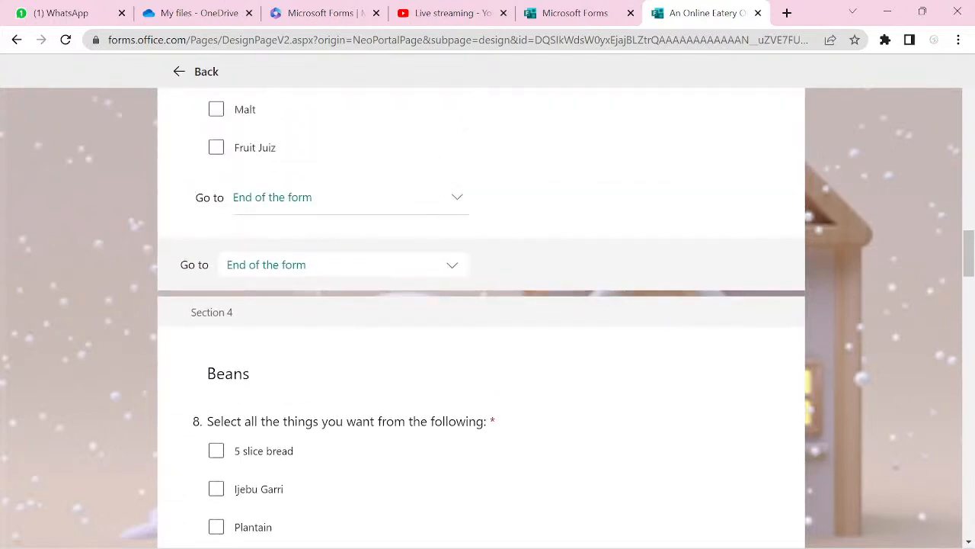
{"action": "scroll", "coordinate": [481, 317], "scroll_direction": "up", "scroll_amount": 5}
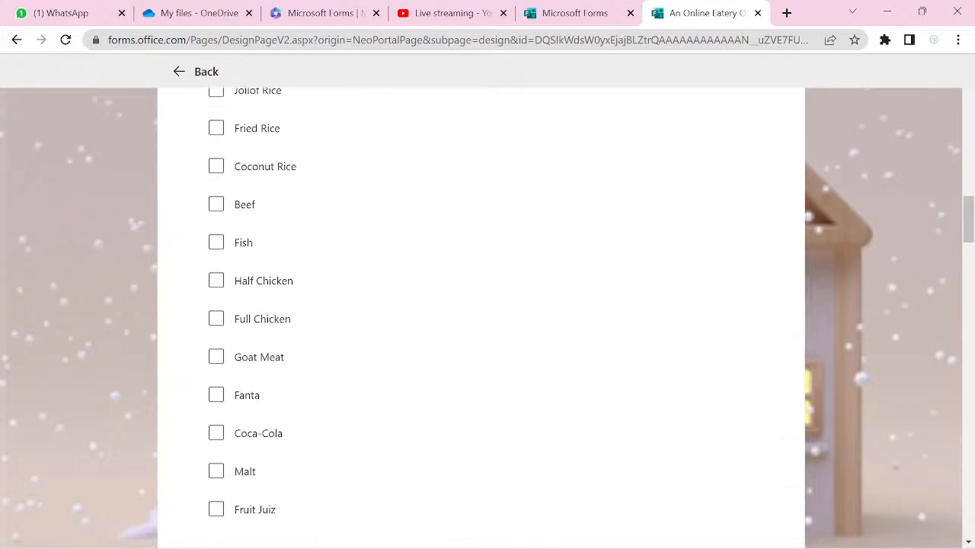
{"action": "scroll", "coordinate": [481, 316], "scroll_direction": "up", "scroll_amount": 5}
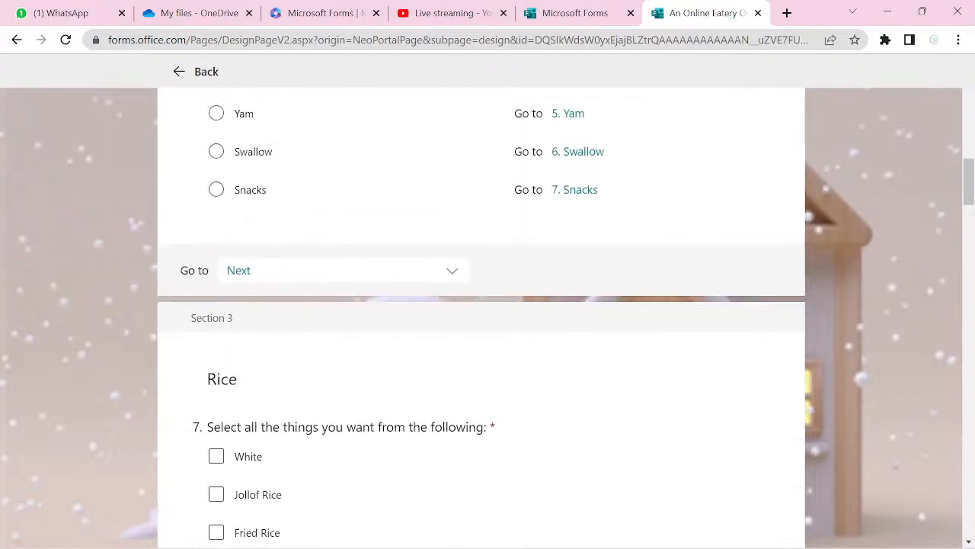
{"action": "scroll", "coordinate": [482, 316], "scroll_direction": "up", "scroll_amount": 2}
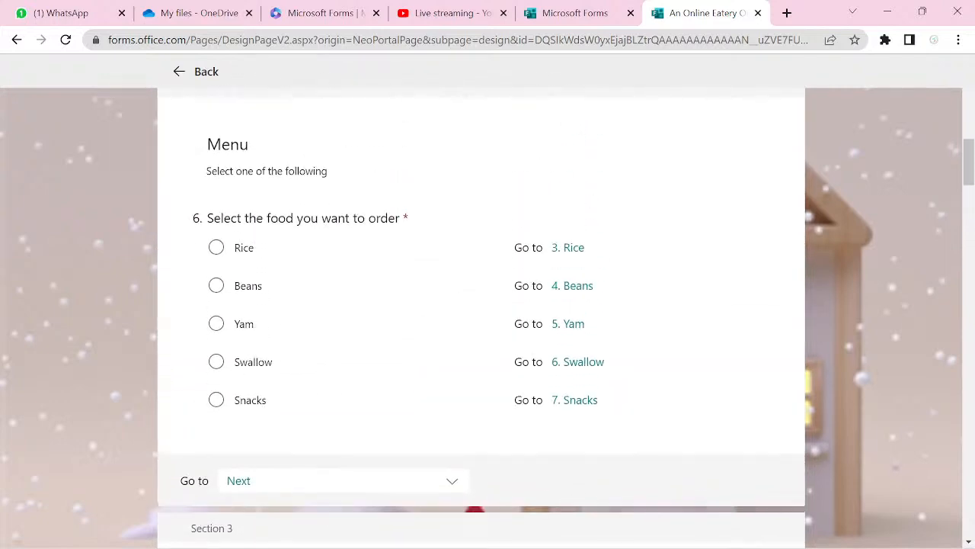
{"action": "scroll", "coordinate": [481, 316], "scroll_direction": "down", "scroll_amount": 2}
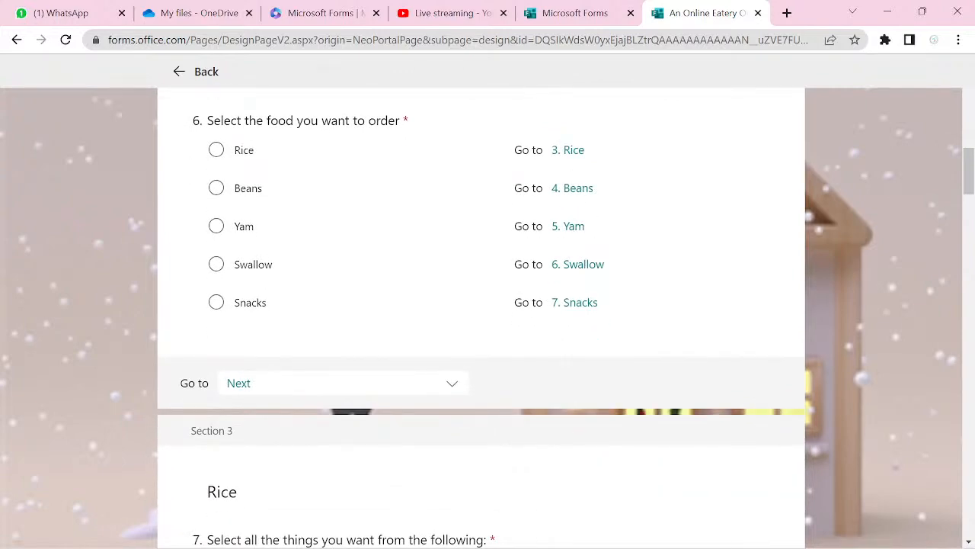
{"action": "scroll", "coordinate": [481, 317], "scroll_direction": "up", "scroll_amount": 10}
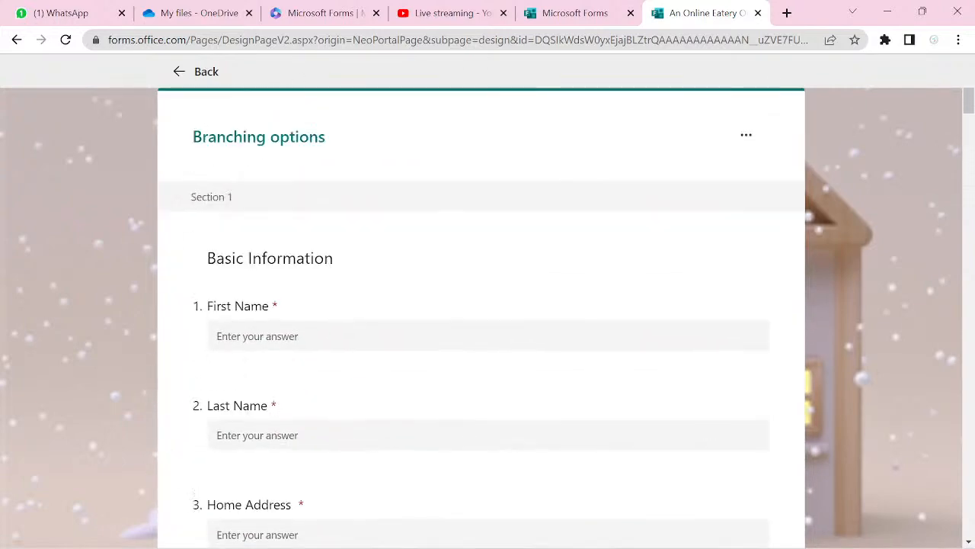
- Leave Branching options and scroll through the form's sections up to the banner
{"action": "left_click", "coordinate": [200, 70]}
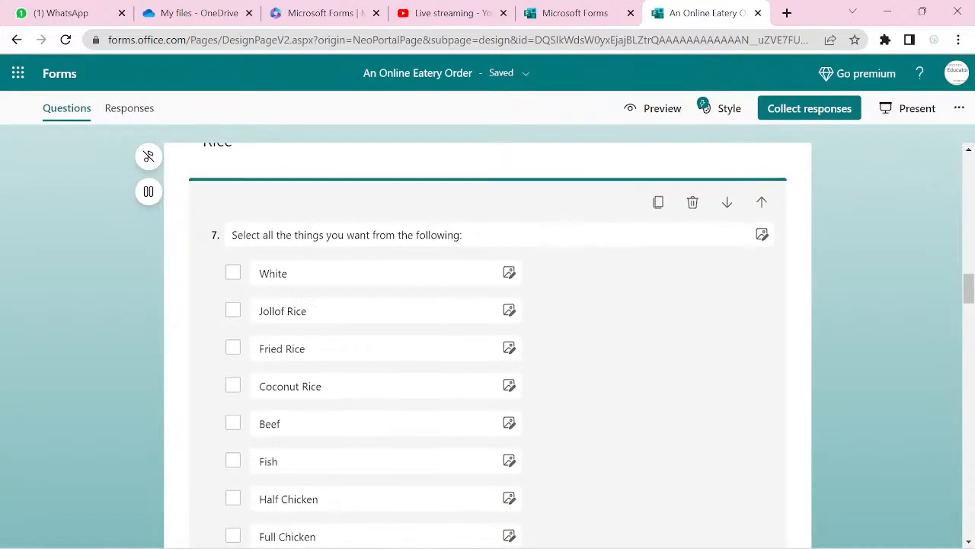
{"action": "scroll", "coordinate": [488, 343], "scroll_direction": "down", "scroll_amount": 15}
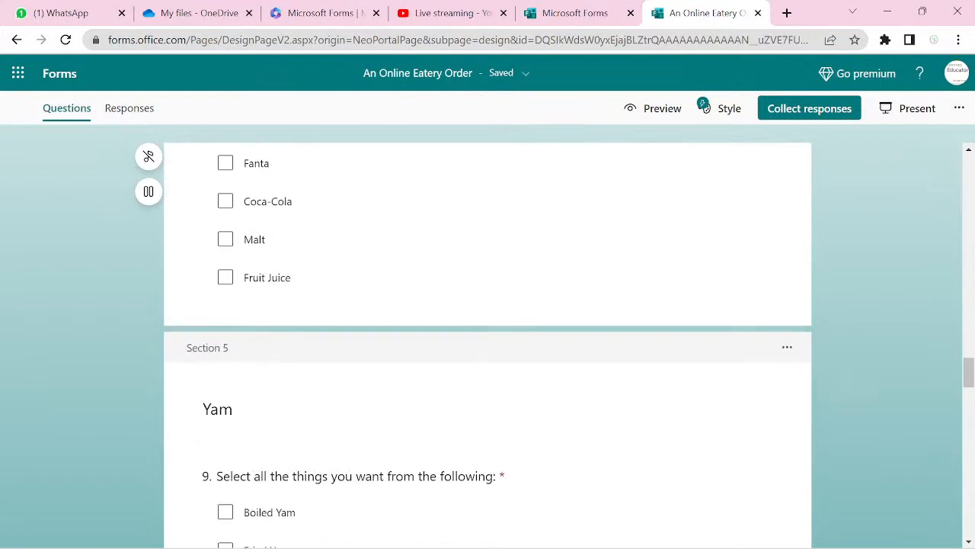
{"action": "scroll", "coordinate": [487, 343], "scroll_direction": "down", "scroll_amount": 5}
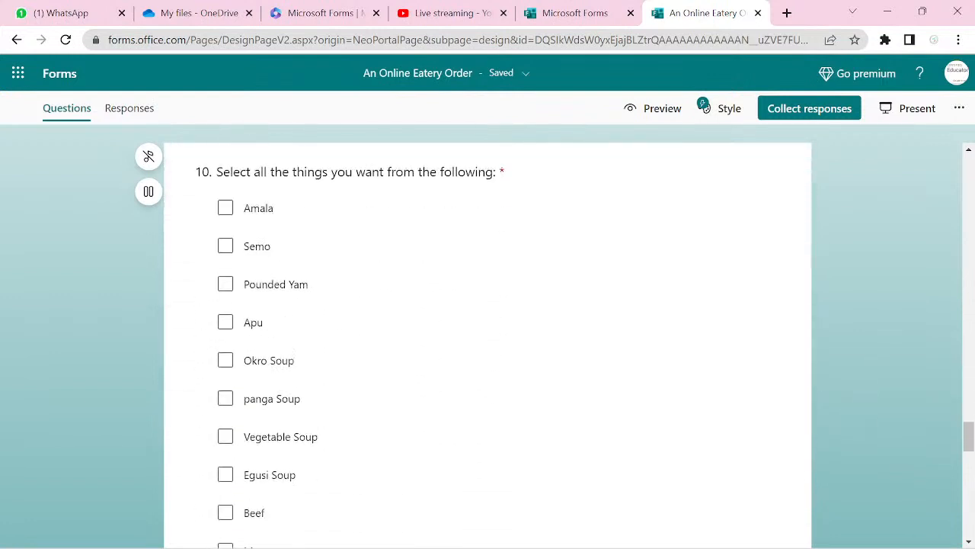
{"action": "scroll", "coordinate": [487, 343], "scroll_direction": "up", "scroll_amount": 10}
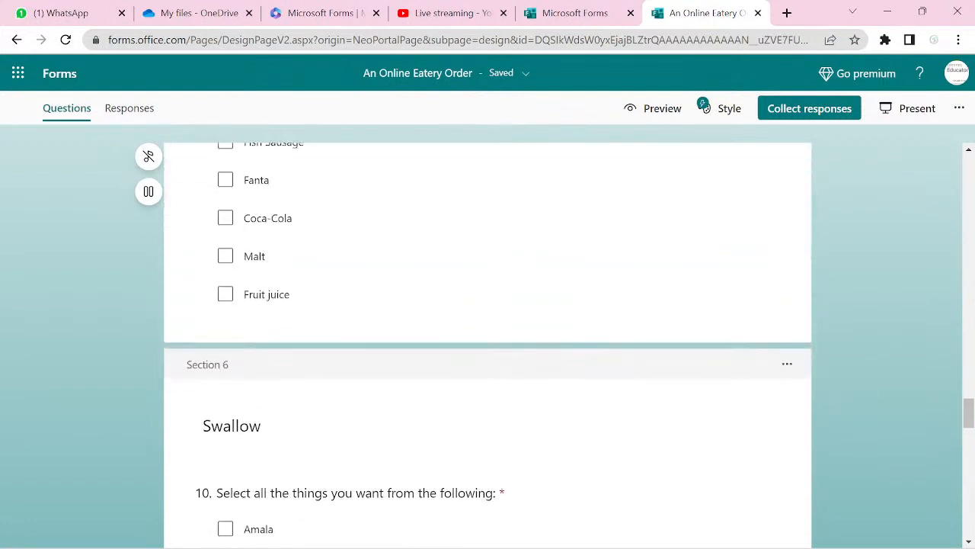
{"action": "scroll", "coordinate": [488, 343], "scroll_direction": "up", "scroll_amount": 10}
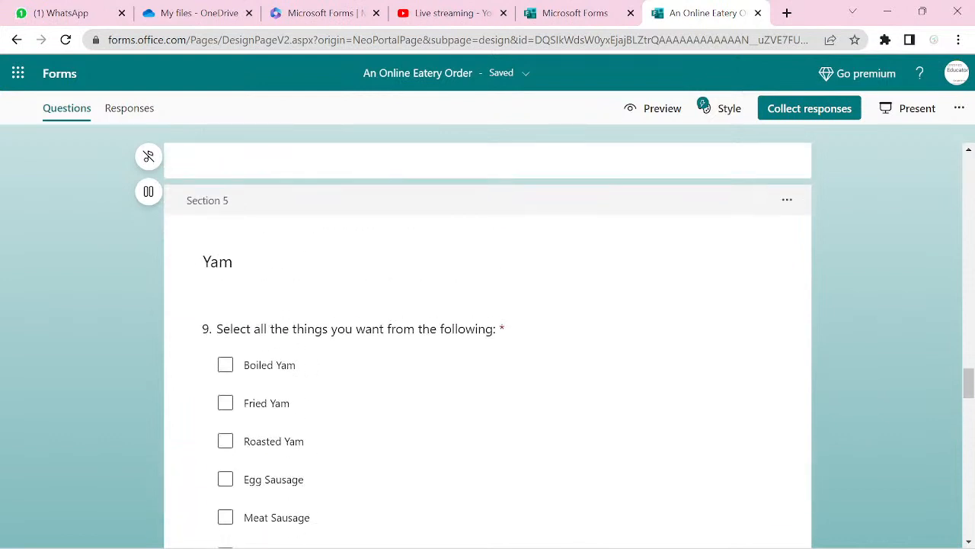
{"action": "scroll", "coordinate": [488, 343], "scroll_direction": "up", "scroll_amount": 10}
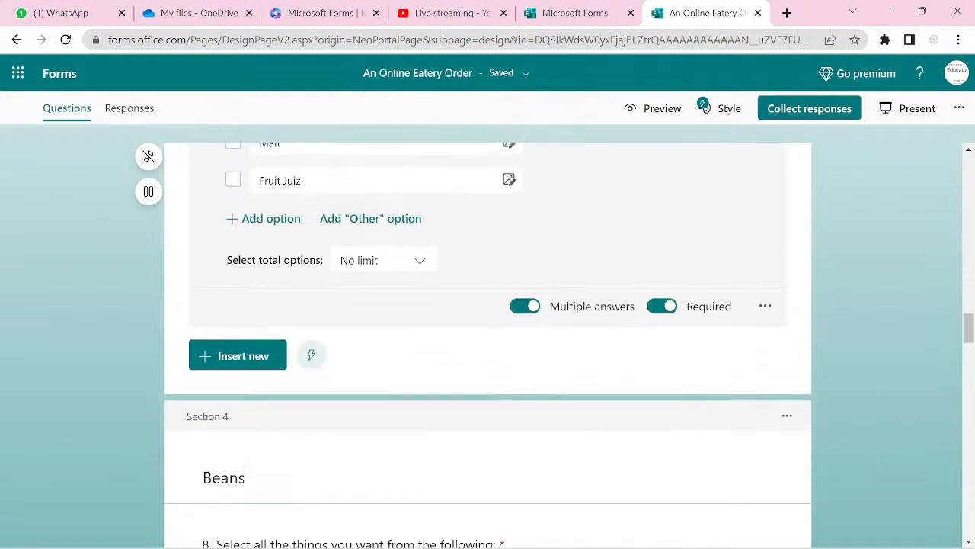
{"action": "scroll", "coordinate": [488, 343], "scroll_direction": "up", "scroll_amount": 2}
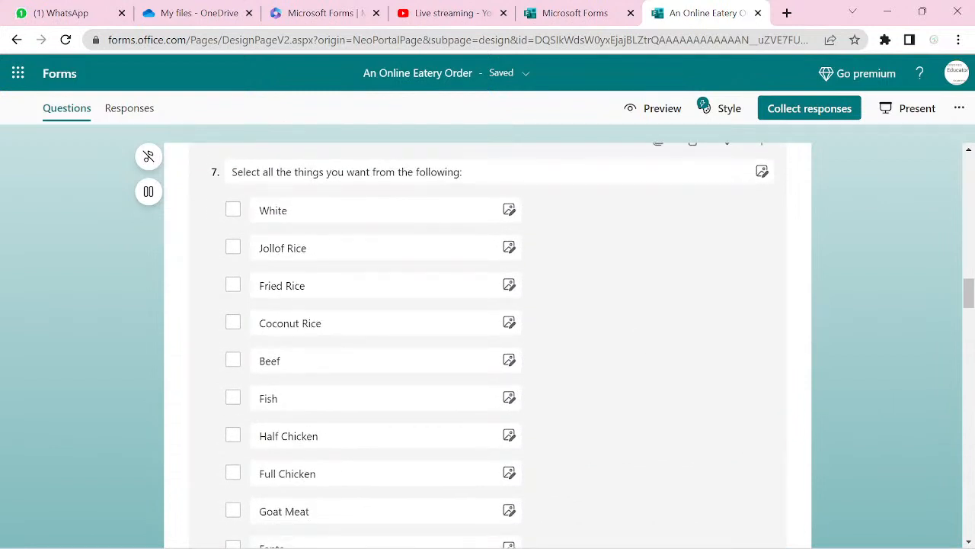
{"action": "scroll", "coordinate": [488, 343], "scroll_direction": "down", "scroll_amount": 5}
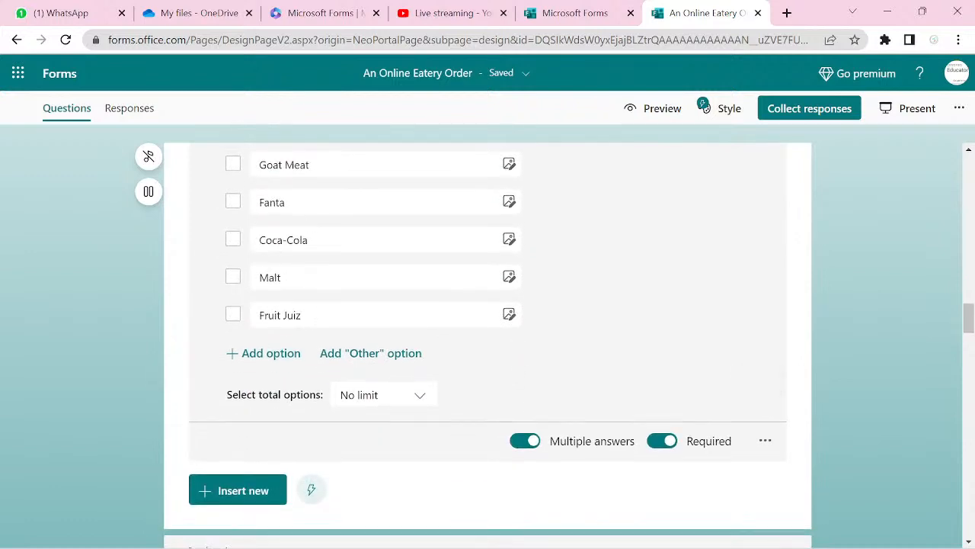
{"action": "scroll", "coordinate": [488, 335], "scroll_direction": "up", "scroll_amount": 20}
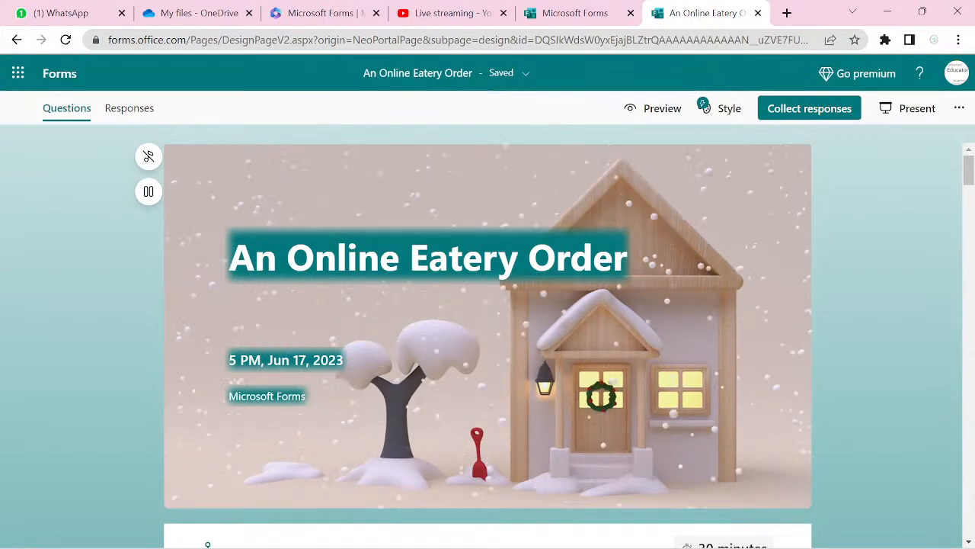
- Preview the form and start the 30-minute timed run to reach Basic Information
{"action": "left_click", "coordinate": [652, 108]}
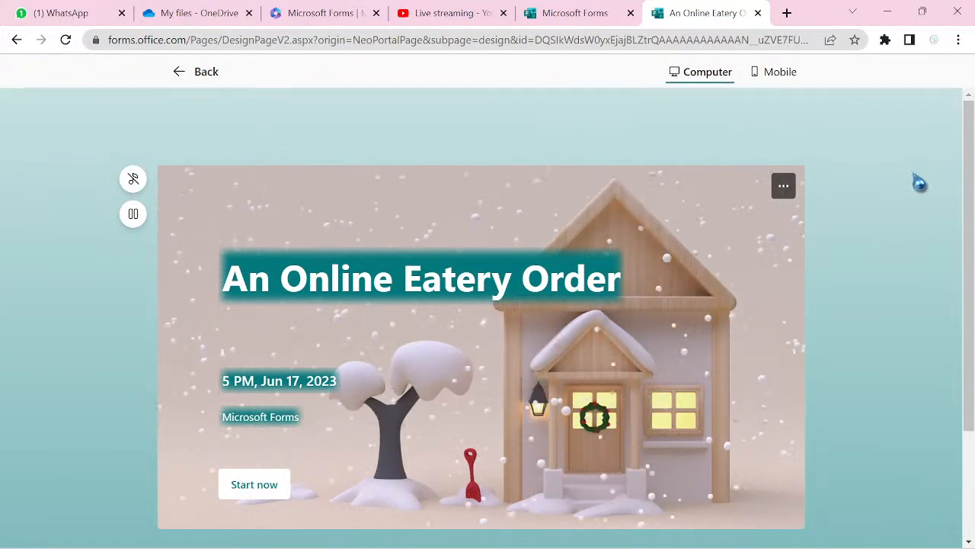
{"action": "scroll", "coordinate": [487, 320], "scroll_direction": "down", "scroll_amount": 1}
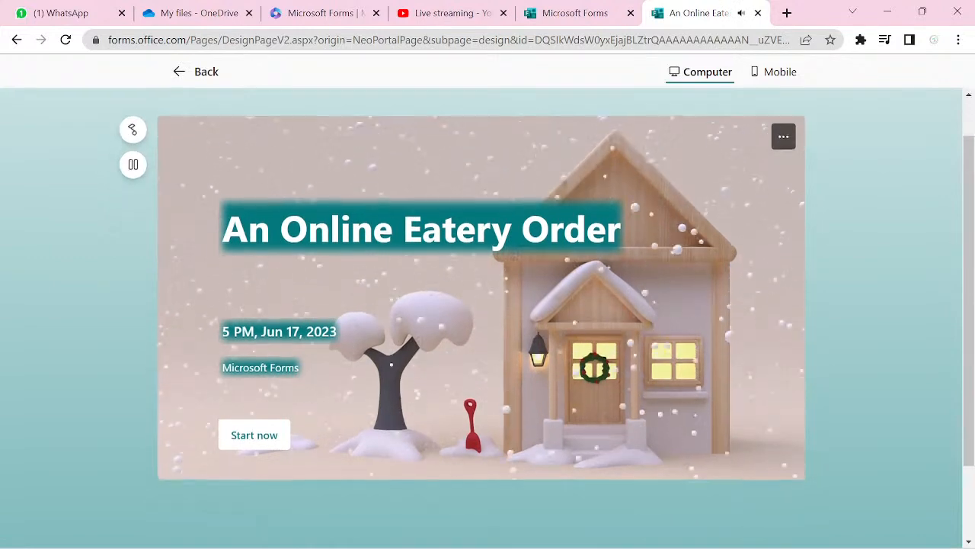
{"action": "left_click", "coordinate": [254, 433]}
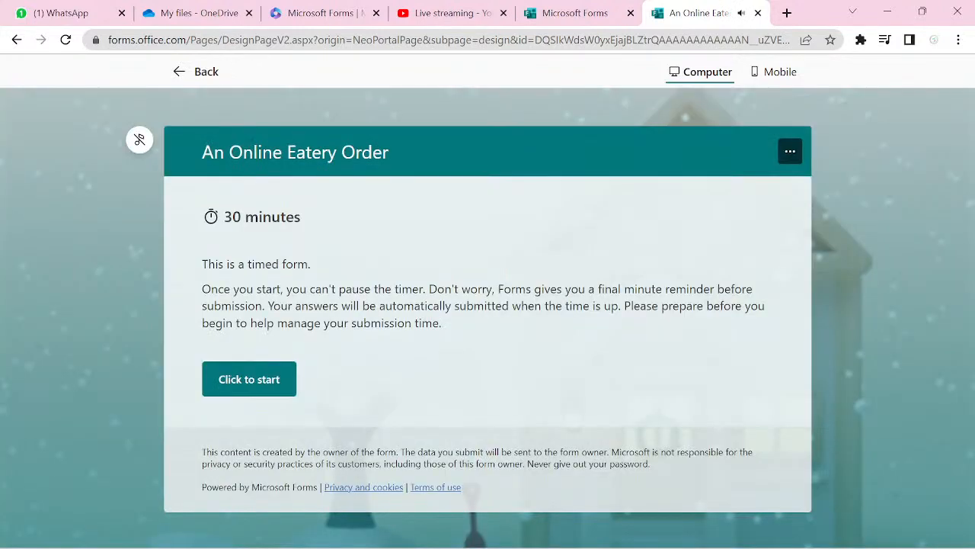
{"action": "left_click", "coordinate": [249, 378]}
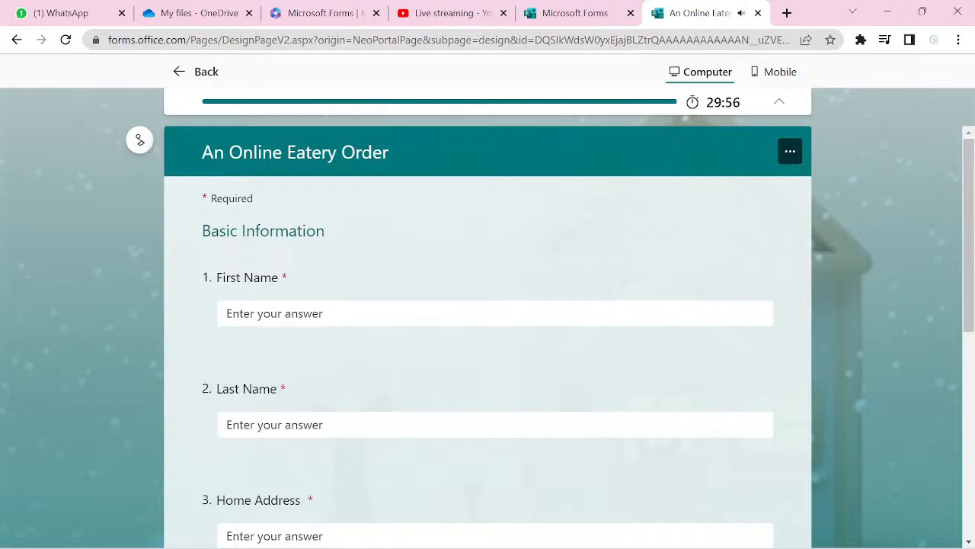
- Fill in the First Name, Last Name and Home Address answers
{"action": "left_click", "coordinate": [505, 313]}
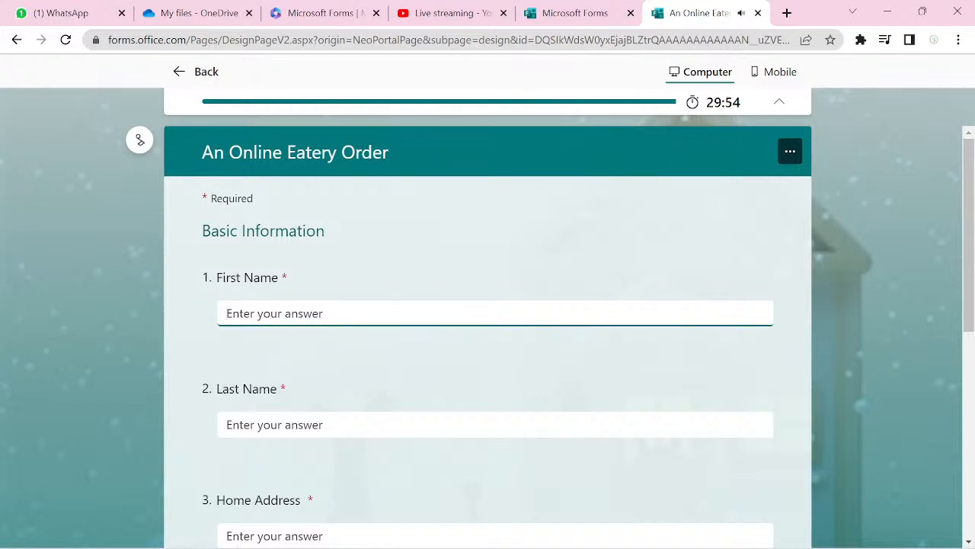
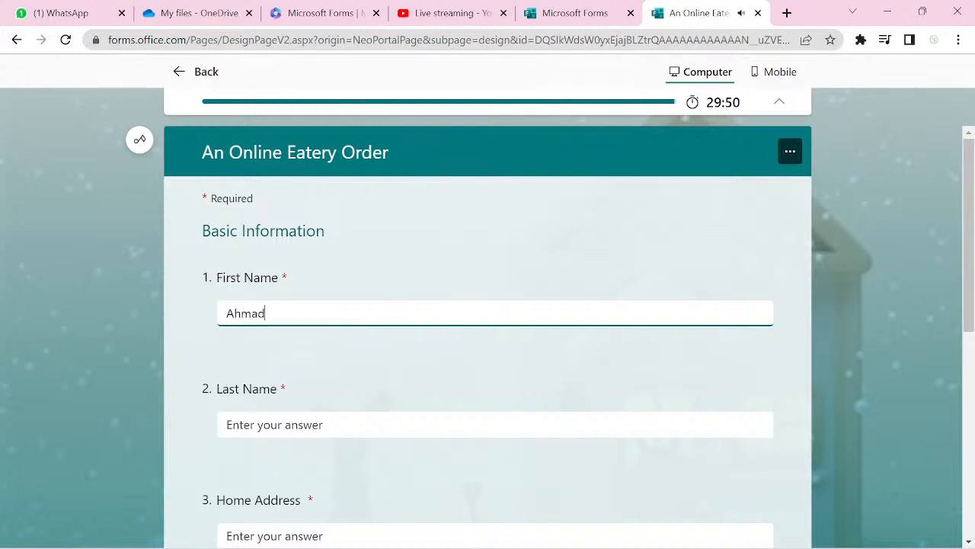
{"action": "left_click", "coordinate": [495, 424]}
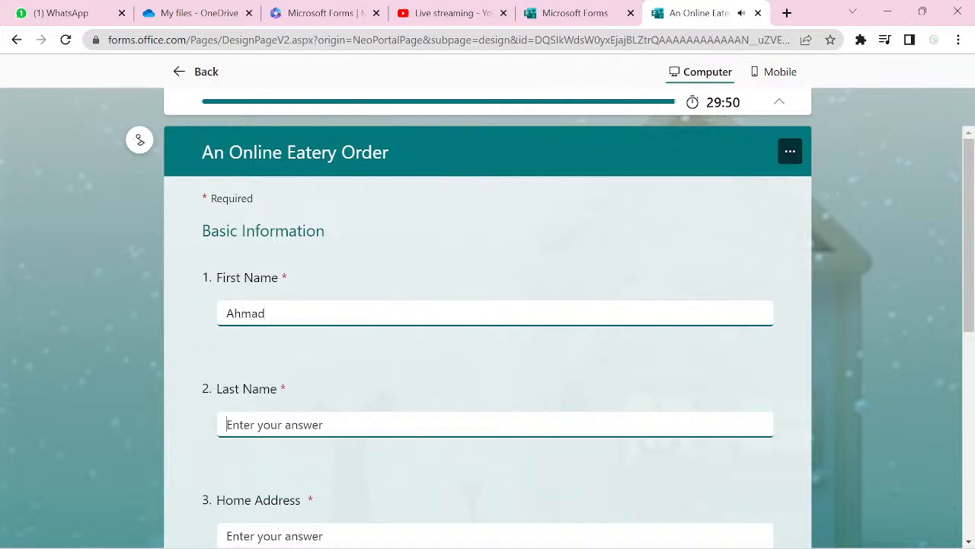
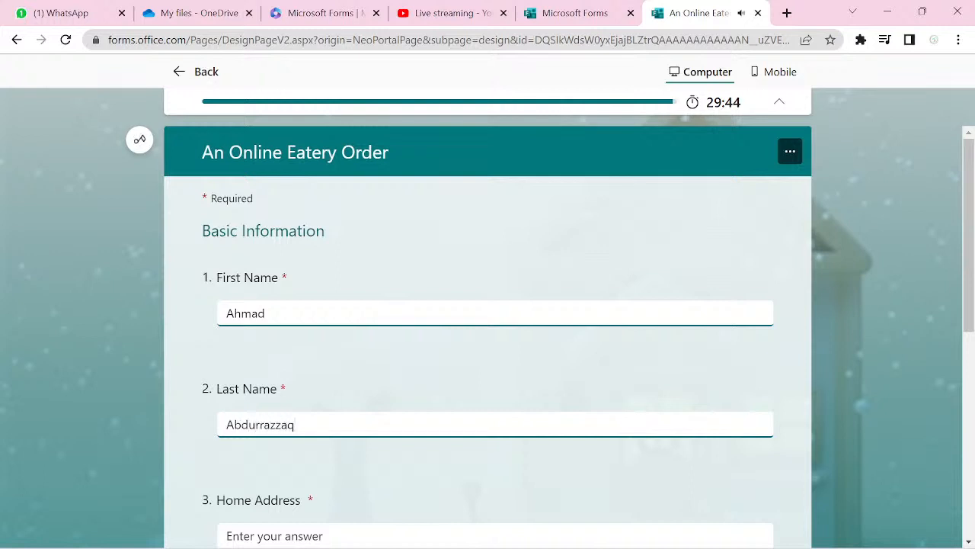
{"action": "left_click", "coordinate": [495, 535]}
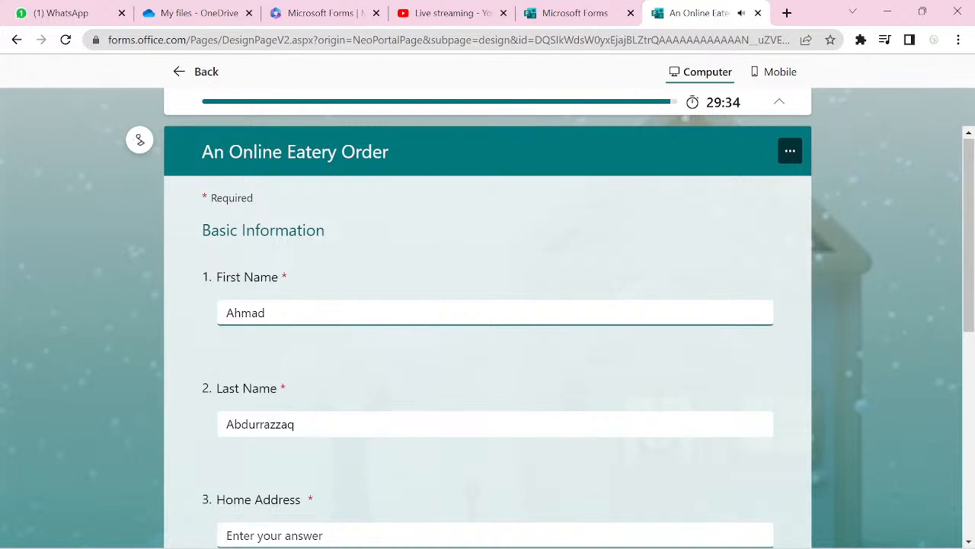
{"action": "type", "text": "Never mind"}
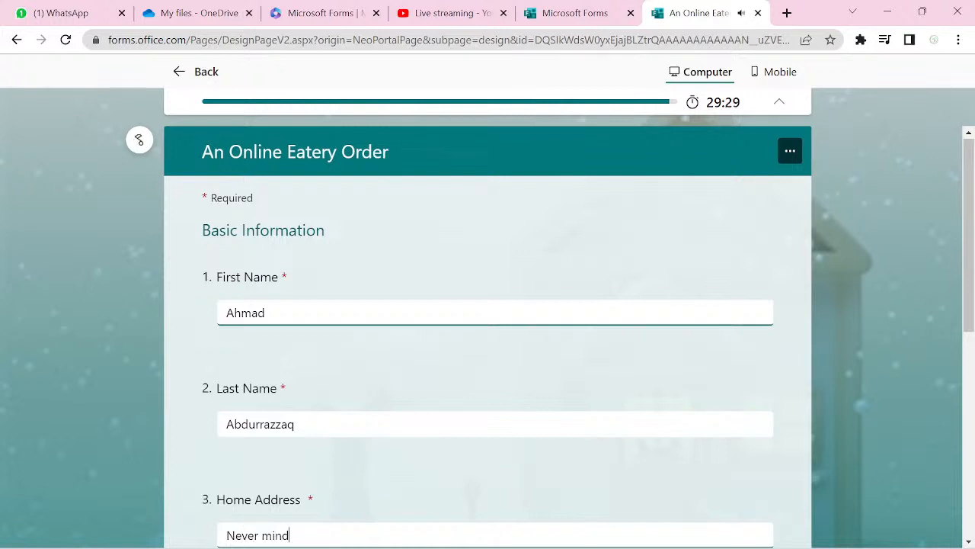
- Enter the phone number and e-mail address, then advance to the Menu page
{"action": "scroll", "coordinate": [488, 320], "scroll_direction": "down", "scroll_amount": 3}
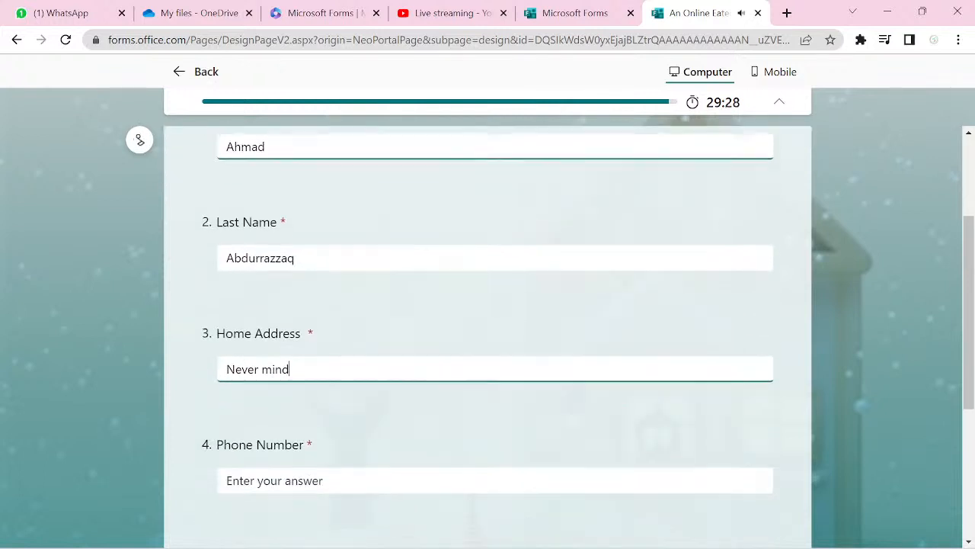
{"action": "left_click", "coordinate": [227, 403]}
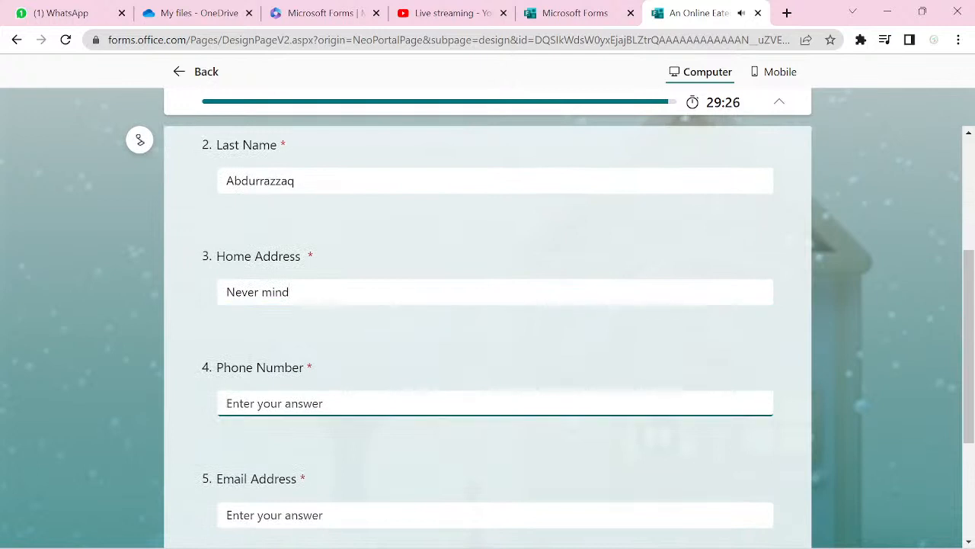
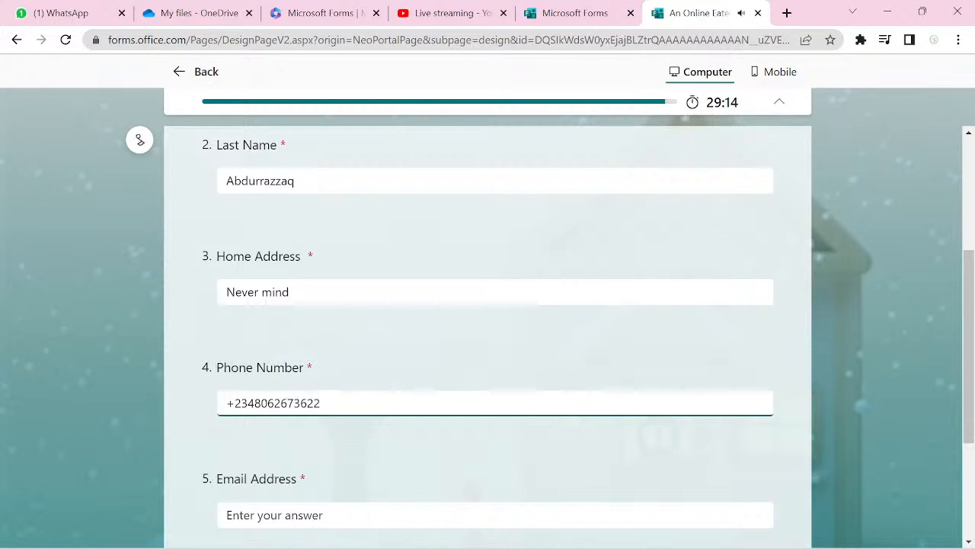
{"action": "scroll", "coordinate": [488, 320], "scroll_direction": "down", "scroll_amount": 2}
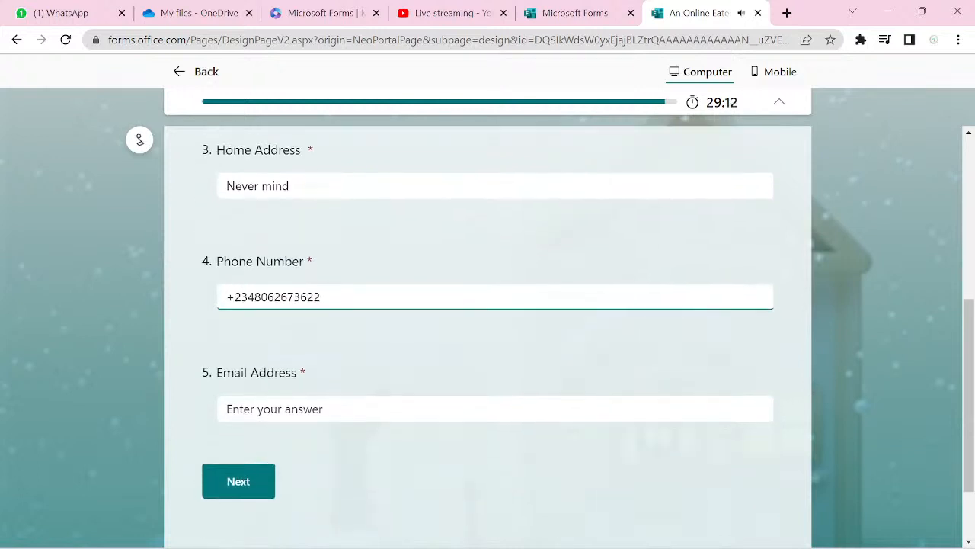
{"action": "left_click", "coordinate": [438, 404]}
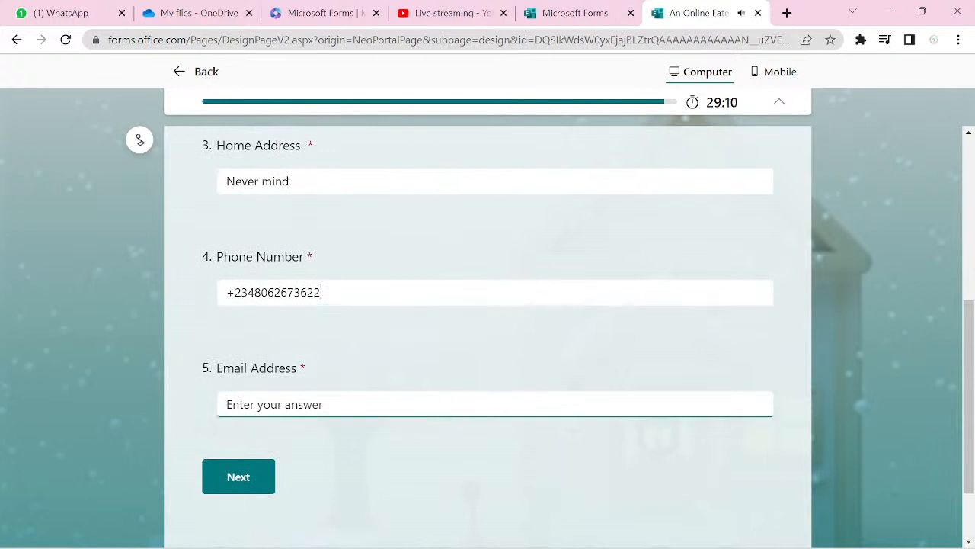
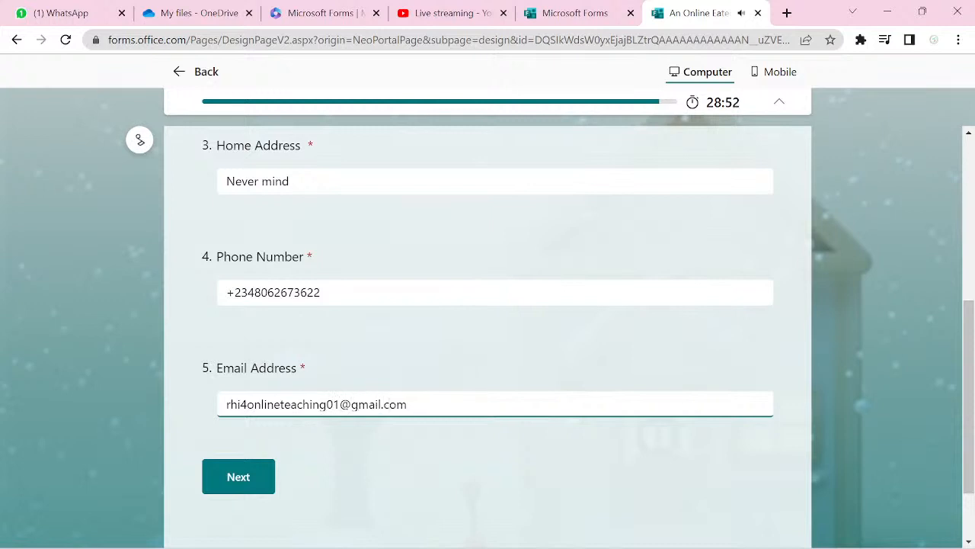
{"action": "key", "text": "Return"}
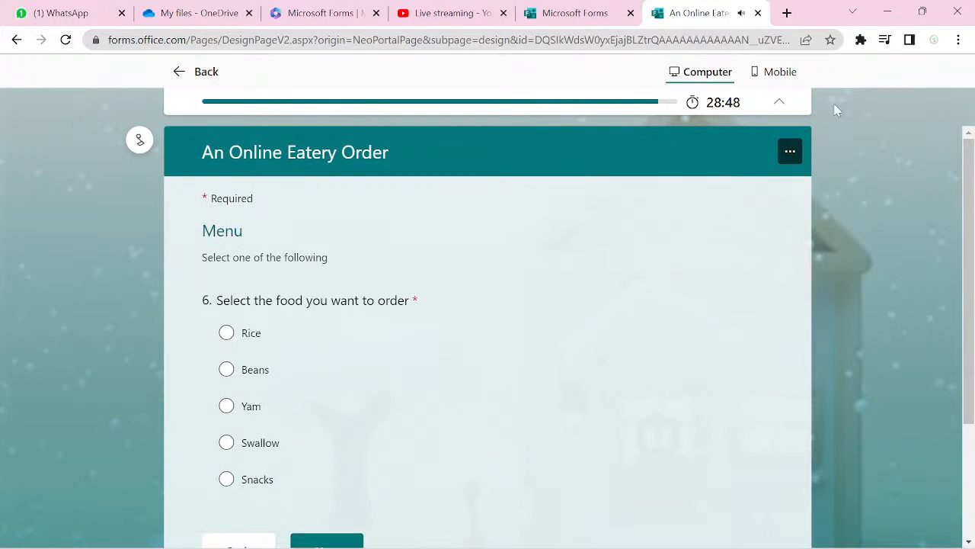
- Choose Rice as the food and continue to the Rice options page
{"action": "left_click", "coordinate": [226, 335]}
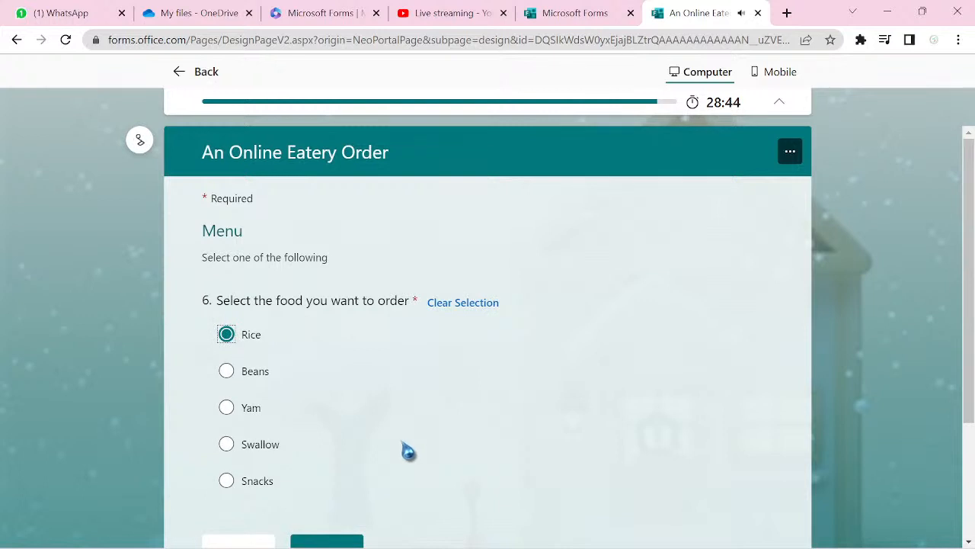
{"action": "scroll", "coordinate": [431, 473], "scroll_direction": "down", "scroll_amount": 2}
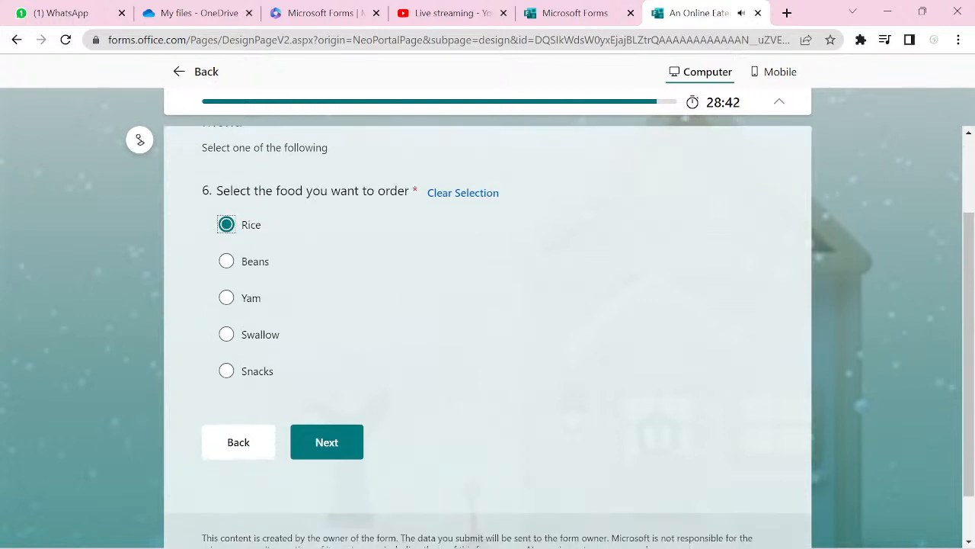
{"action": "left_click", "coordinate": [317, 450]}
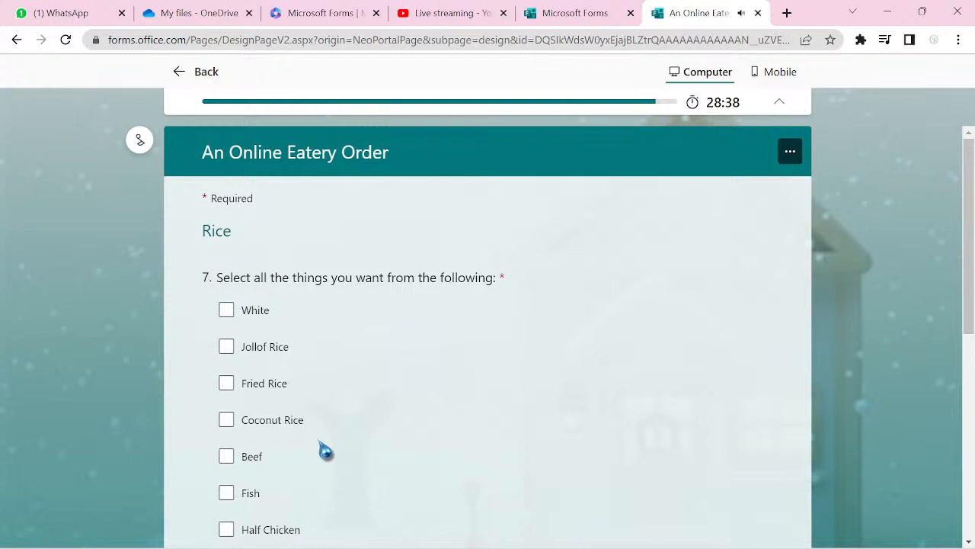
- Tick Jollof Rice and Fish, leaving White and Beef unticked
{"action": "left_click", "coordinate": [227, 312]}
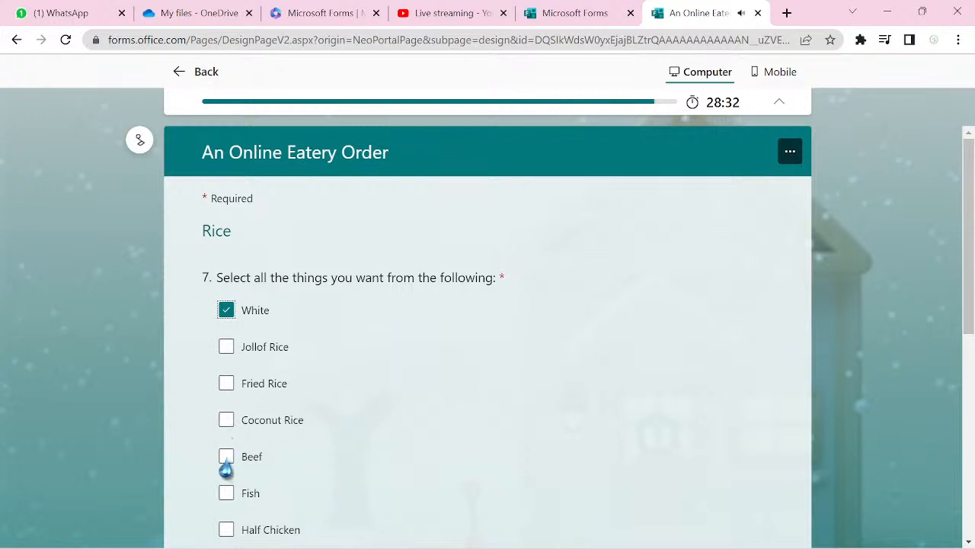
{"action": "left_click", "coordinate": [225, 349]}
{"action": "left_click", "coordinate": [226, 314]}
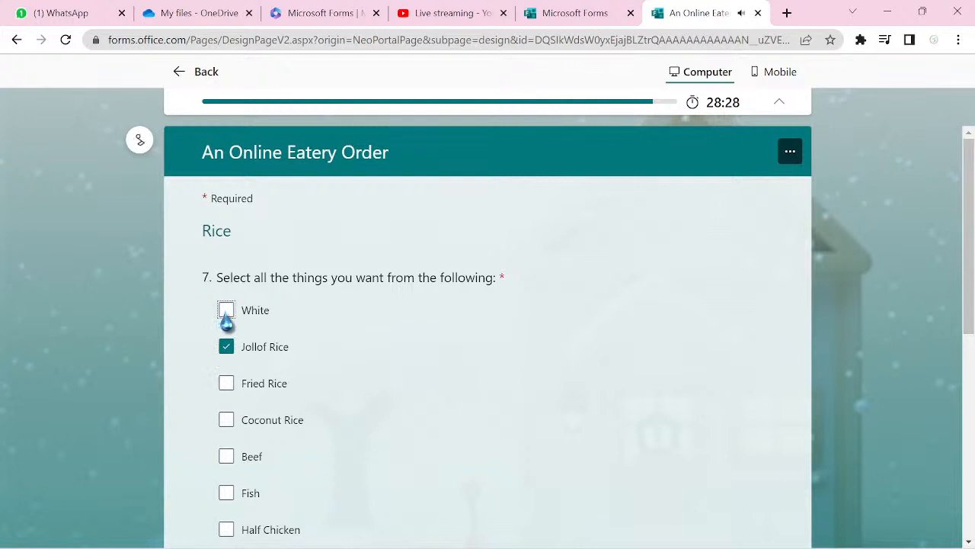
{"action": "left_click", "coordinate": [225, 458]}
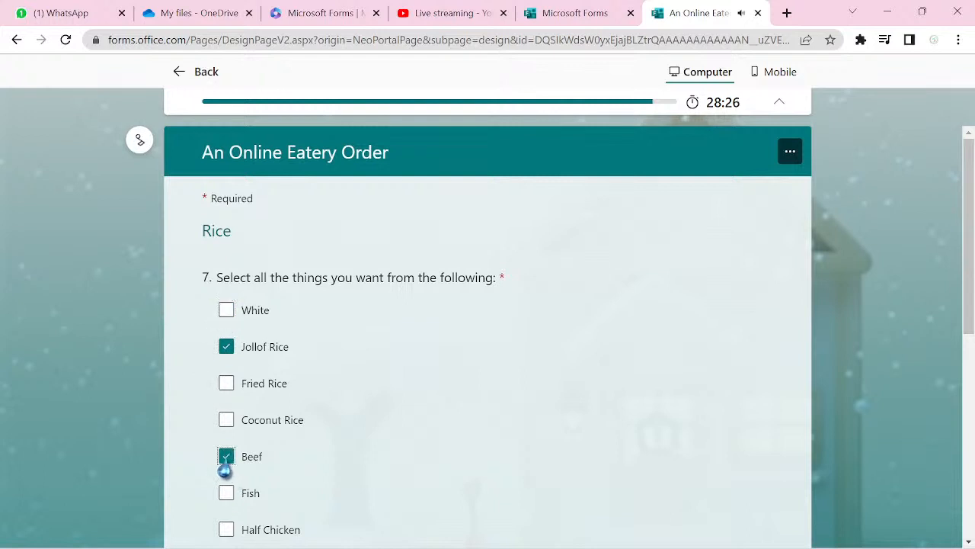
{"action": "left_click", "coordinate": [226, 493]}
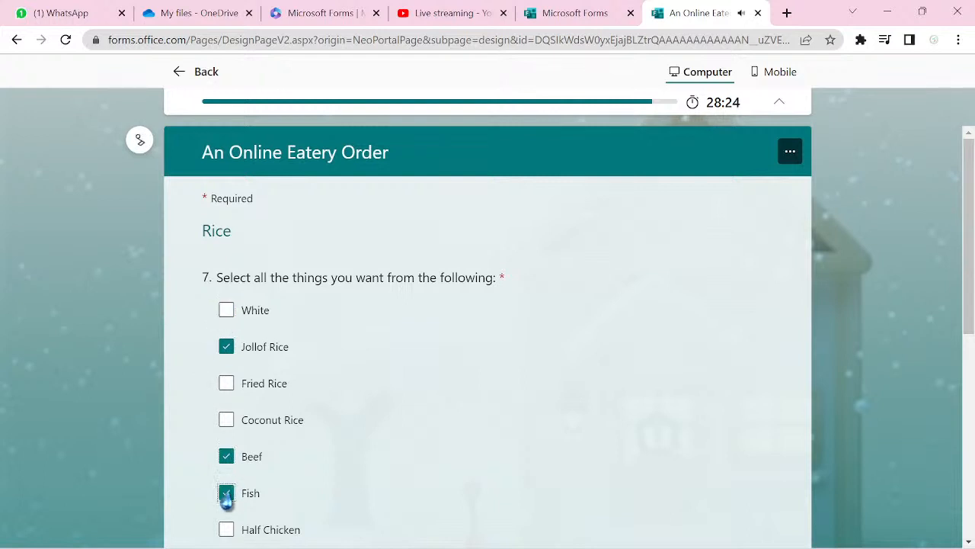
{"action": "left_click", "coordinate": [226, 457]}
- Tick Full Chicken and Fruit Juiz, then submit the test order
{"action": "scroll", "coordinate": [229, 461], "scroll_direction": "down", "scroll_amount": 1}
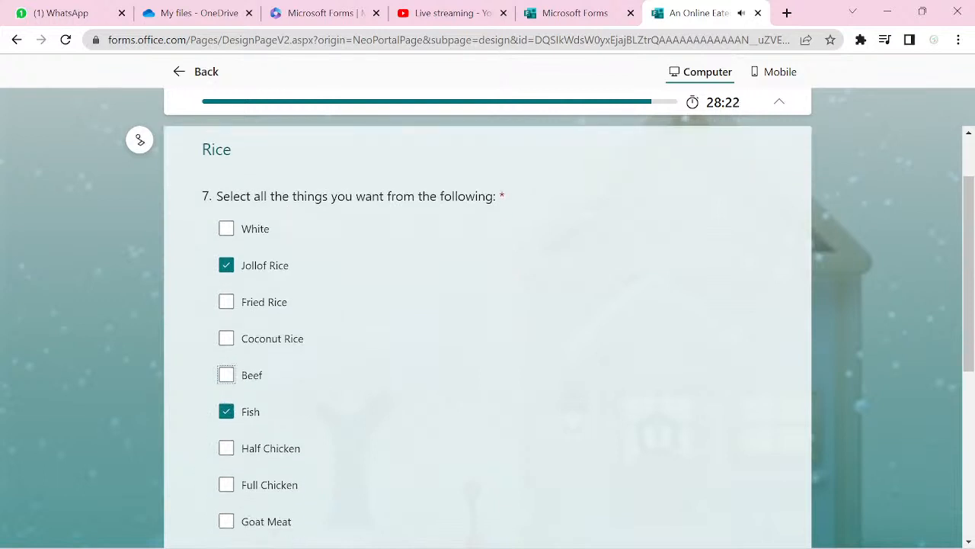
{"action": "scroll", "coordinate": [488, 320], "scroll_direction": "down", "scroll_amount": 2}
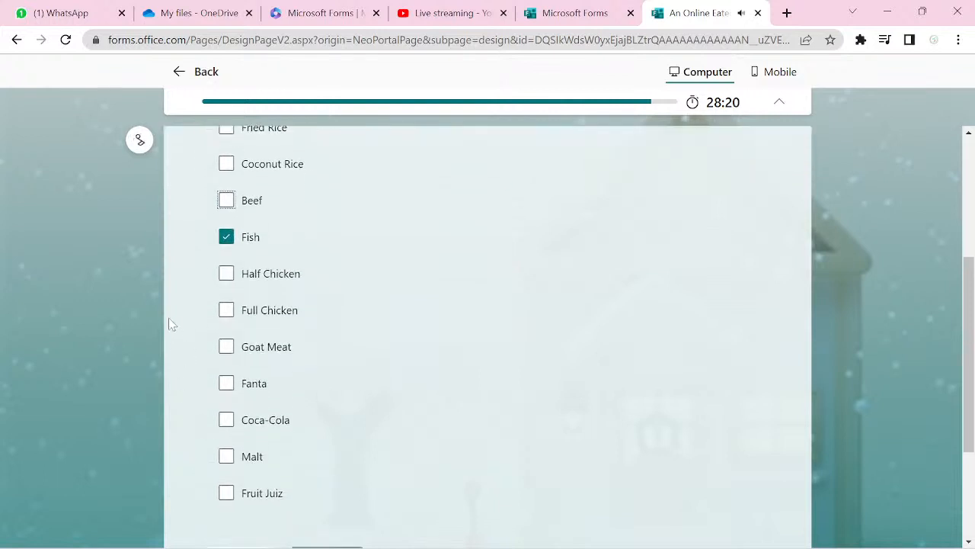
{"action": "left_click", "coordinate": [227, 310]}
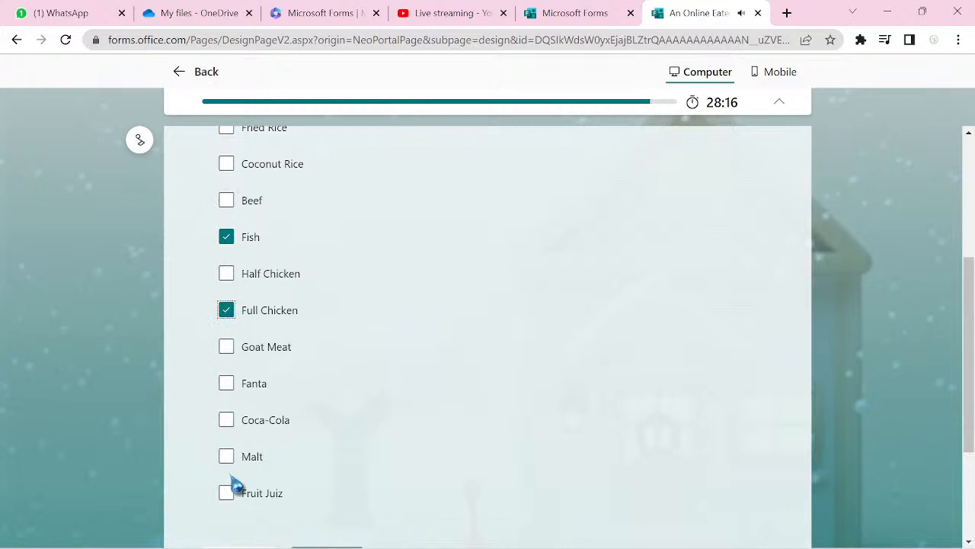
{"action": "left_click", "coordinate": [226, 494]}
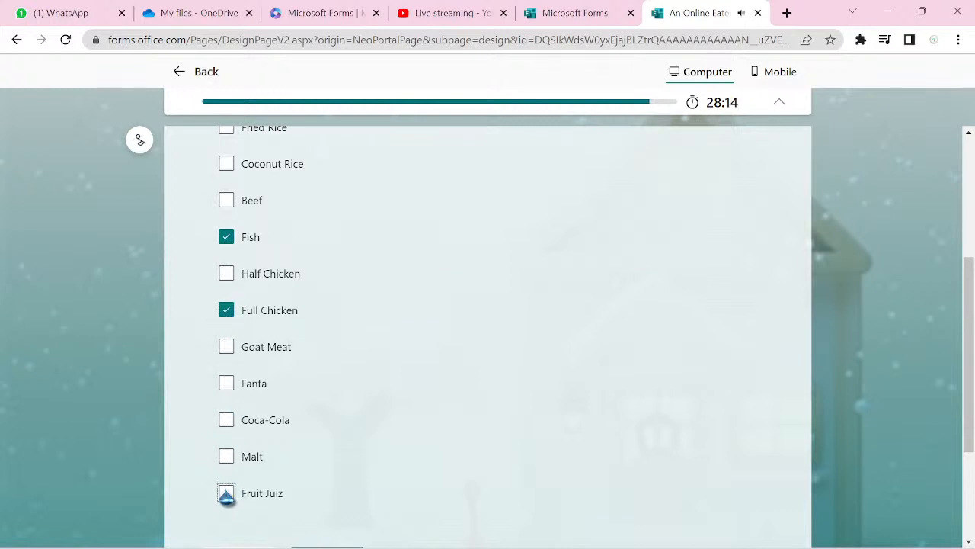
{"action": "scroll", "coordinate": [228, 499], "scroll_direction": "down", "scroll_amount": 1}
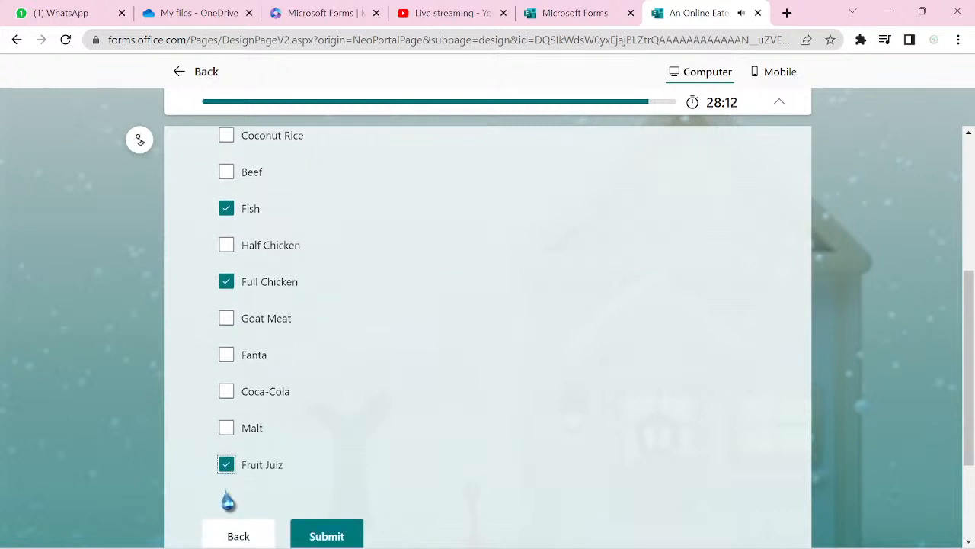
{"action": "scroll", "coordinate": [228, 499], "scroll_direction": "down", "scroll_amount": 2}
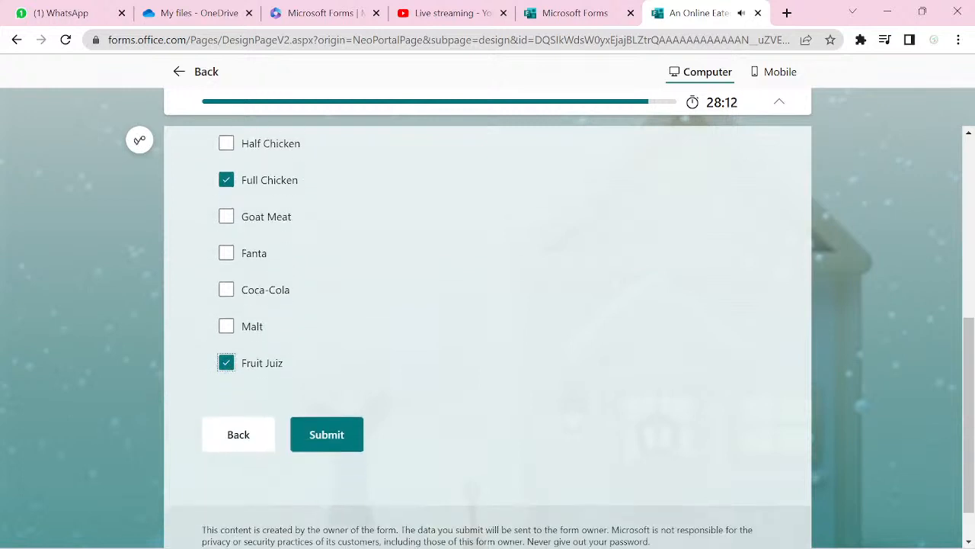
{"action": "left_click", "coordinate": [334, 450]}
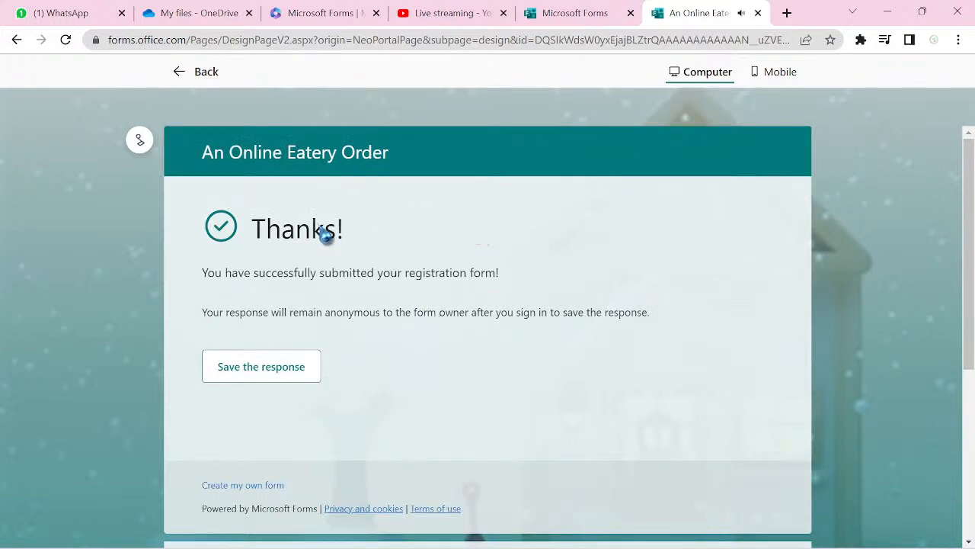
- Mute the preview's background music and go back to the form editor
{"action": "left_click", "coordinate": [140, 144]}
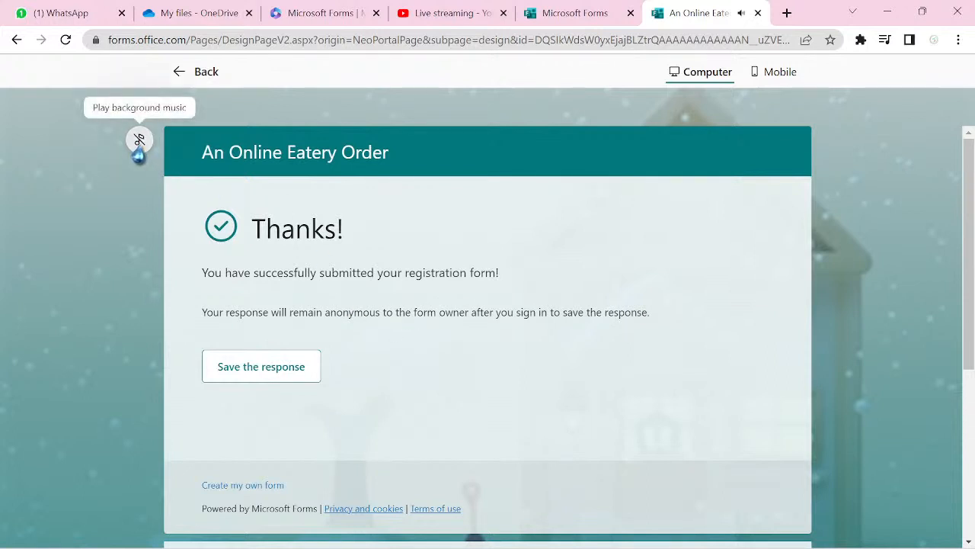
{"action": "left_click", "coordinate": [200, 84]}
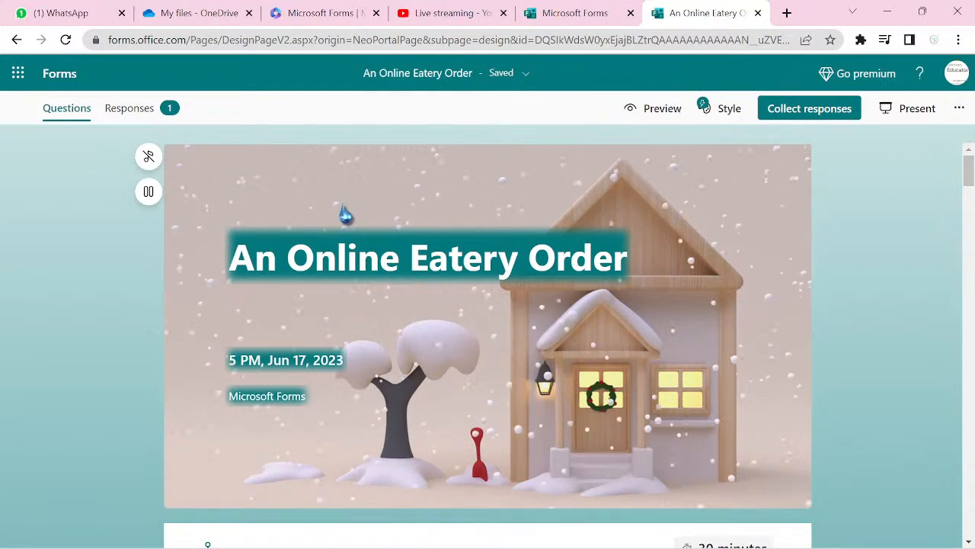
{"action": "left_click", "coordinate": [131, 109]}
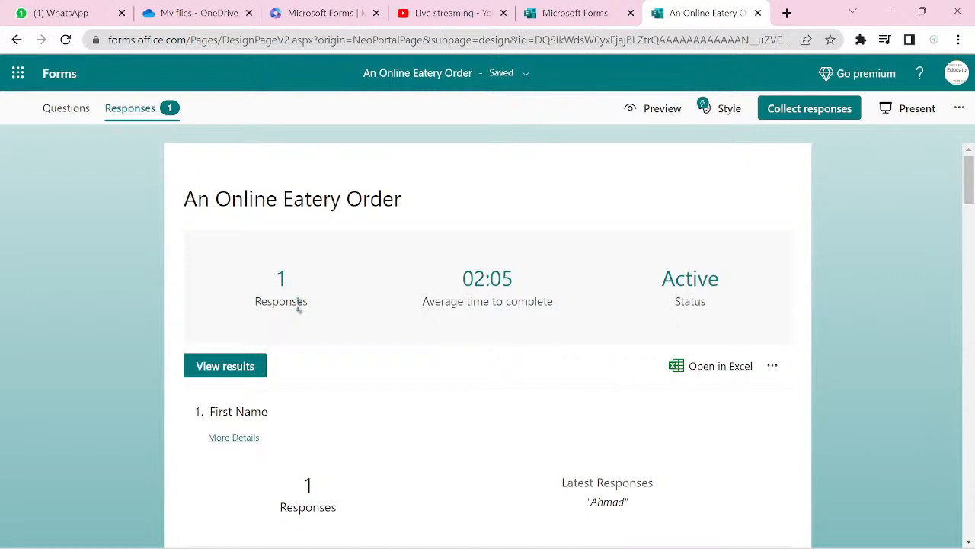
{"action": "scroll", "coordinate": [497, 395], "scroll_direction": "down", "scroll_amount": 3}
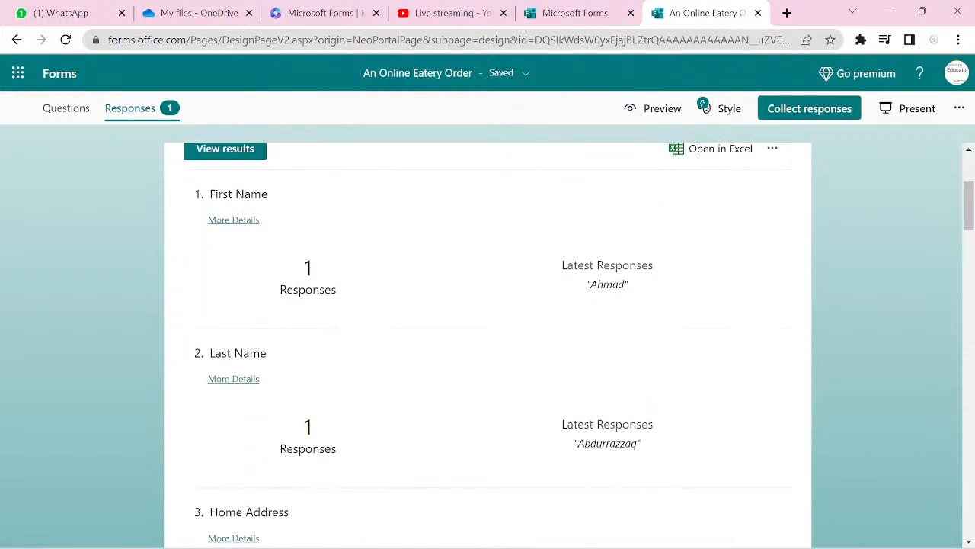
{"action": "scroll", "coordinate": [488, 343], "scroll_direction": "up", "scroll_amount": 1}
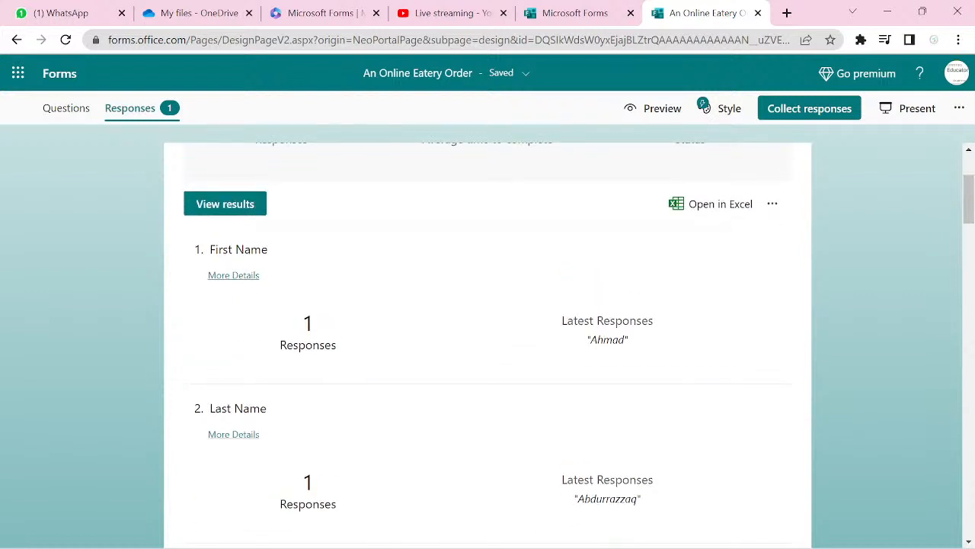
{"action": "scroll", "coordinate": [488, 358], "scroll_direction": "down", "scroll_amount": 1}
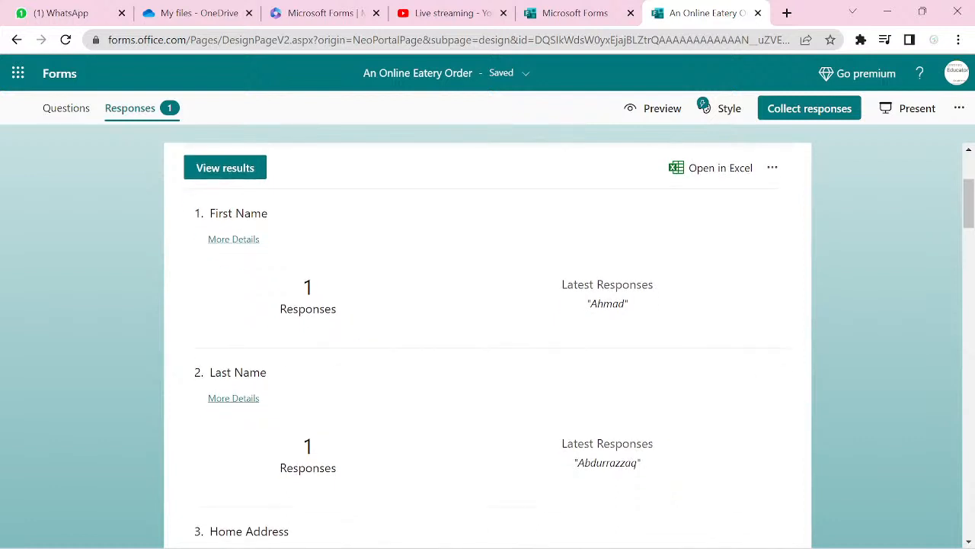
{"action": "scroll", "coordinate": [487, 343], "scroll_direction": "down", "scroll_amount": 4}
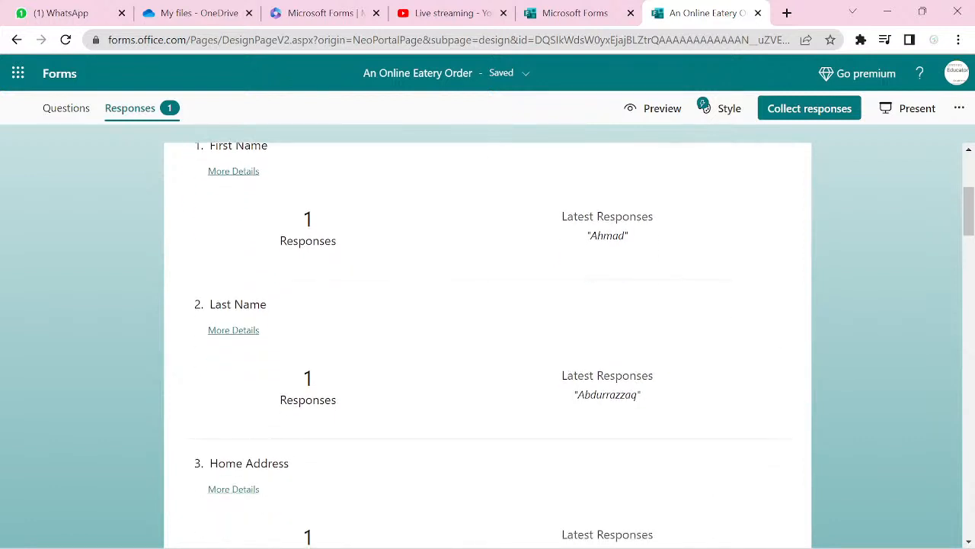
{"action": "scroll", "coordinate": [488, 343], "scroll_direction": "down", "scroll_amount": 4}
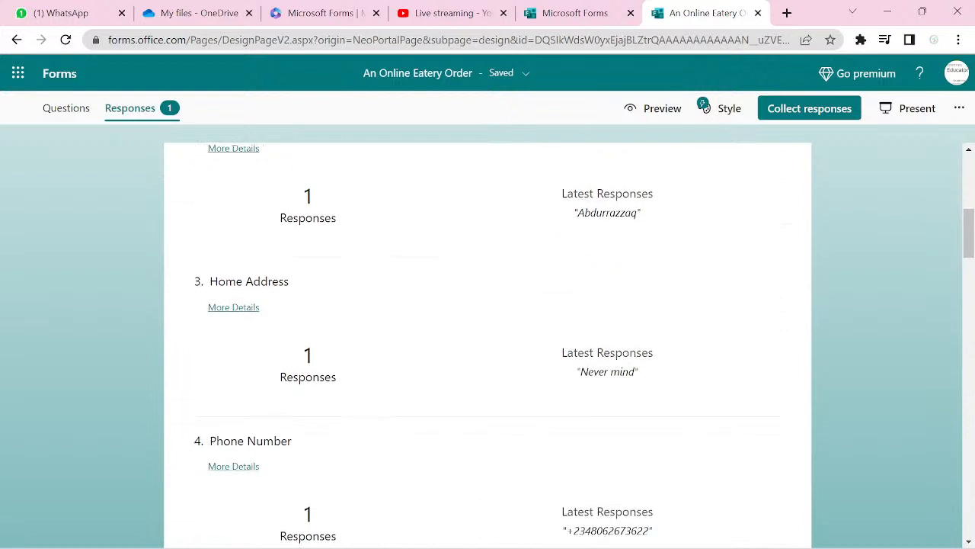
{"action": "scroll", "coordinate": [488, 343], "scroll_direction": "down", "scroll_amount": 5}
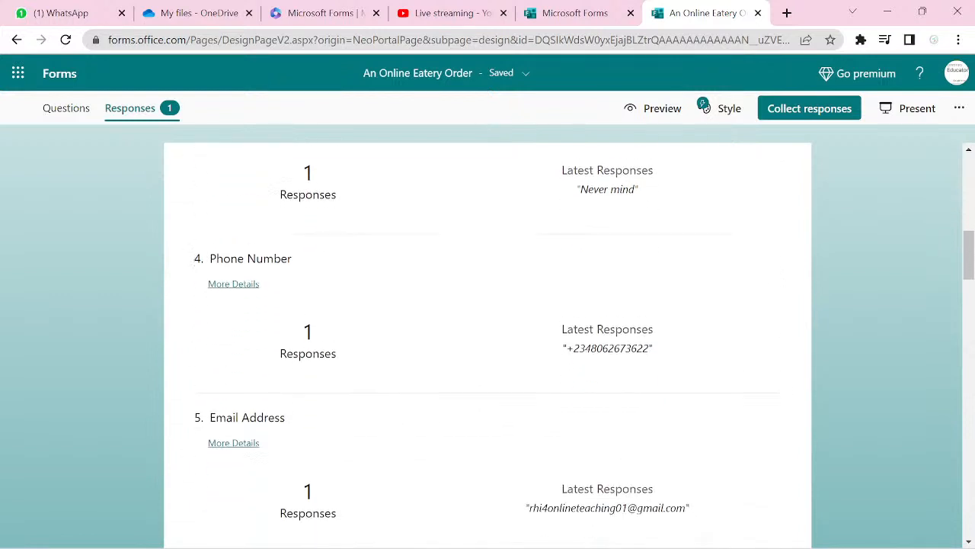
{"action": "scroll", "coordinate": [487, 343], "scroll_direction": "down", "scroll_amount": 5}
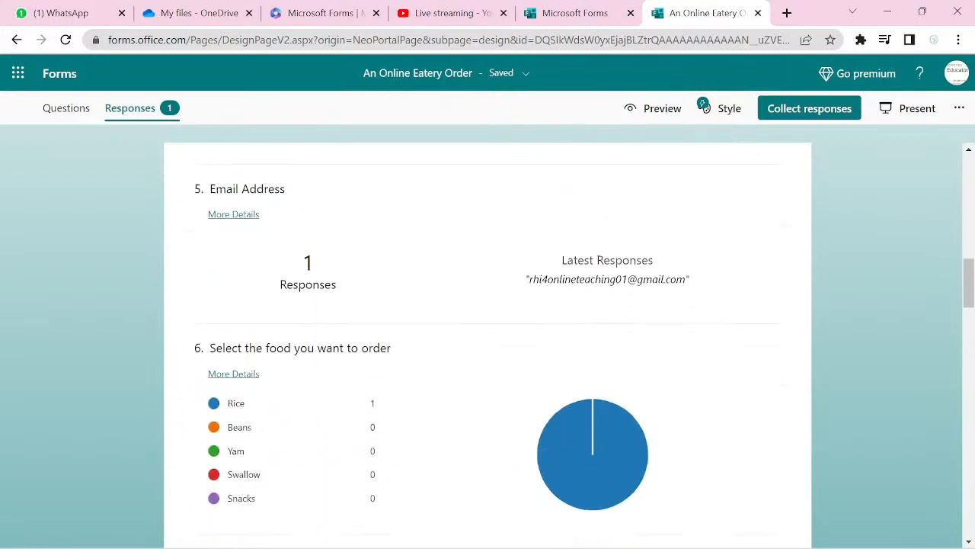
{"action": "scroll", "coordinate": [488, 343], "scroll_direction": "down", "scroll_amount": 2}
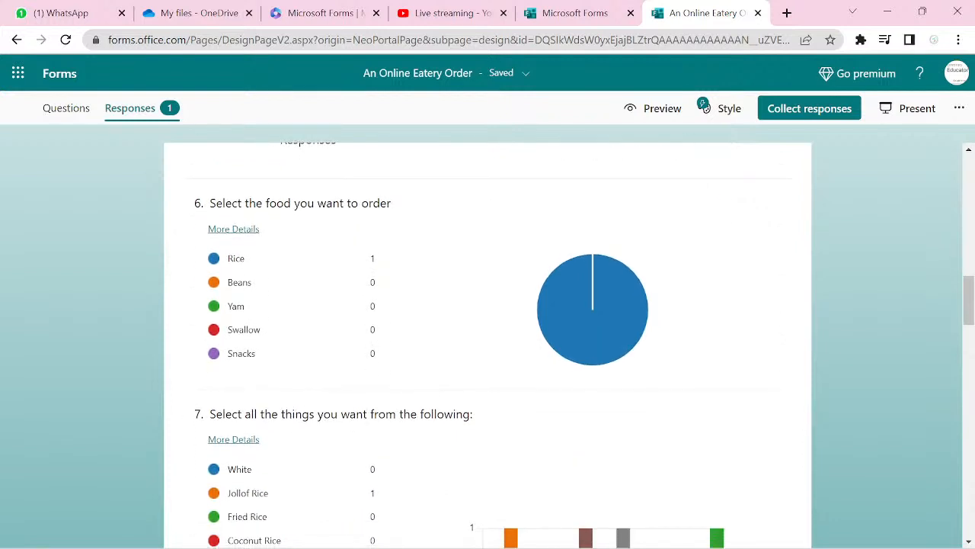
{"action": "scroll", "coordinate": [487, 343], "scroll_direction": "down", "scroll_amount": 4}
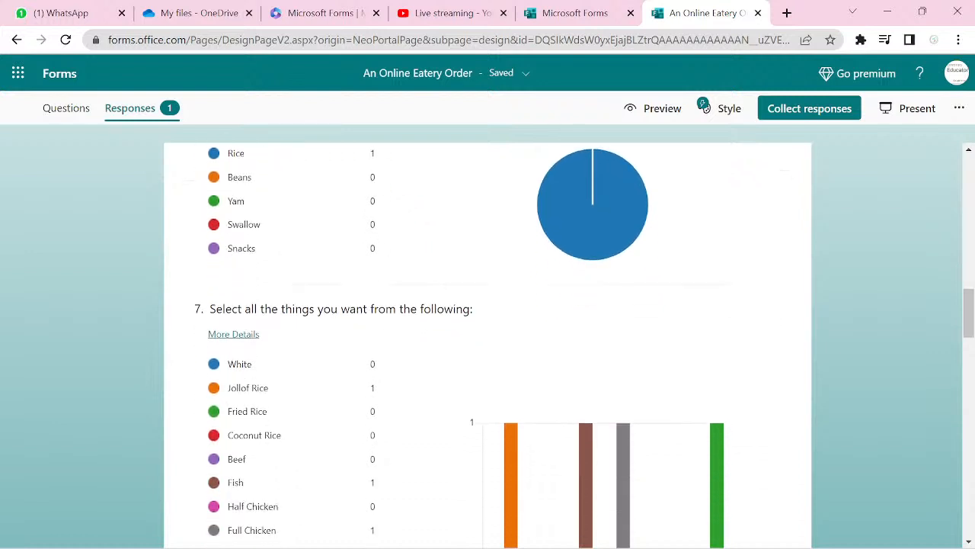
{"action": "scroll", "coordinate": [487, 343], "scroll_direction": "down", "scroll_amount": 1}
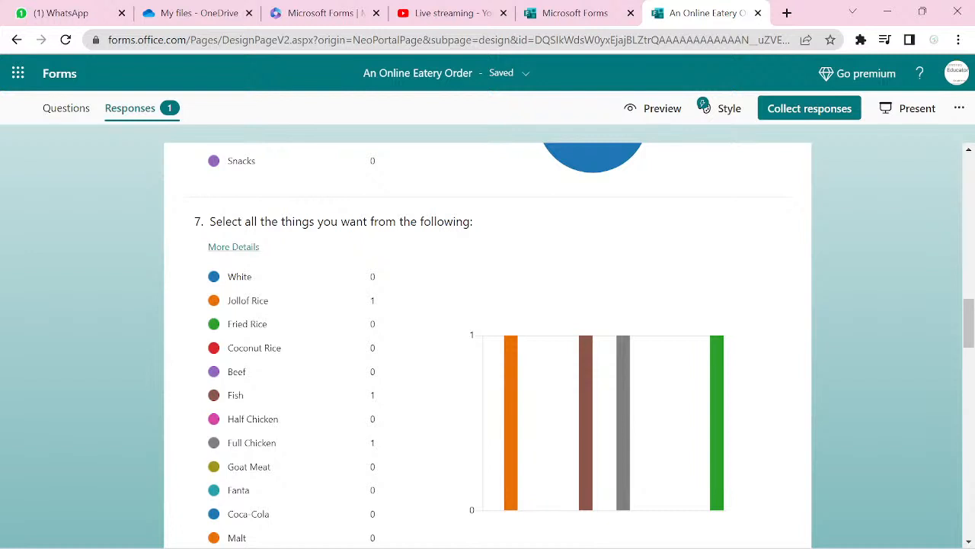
{"action": "scroll", "coordinate": [488, 343], "scroll_direction": "down", "scroll_amount": 5}
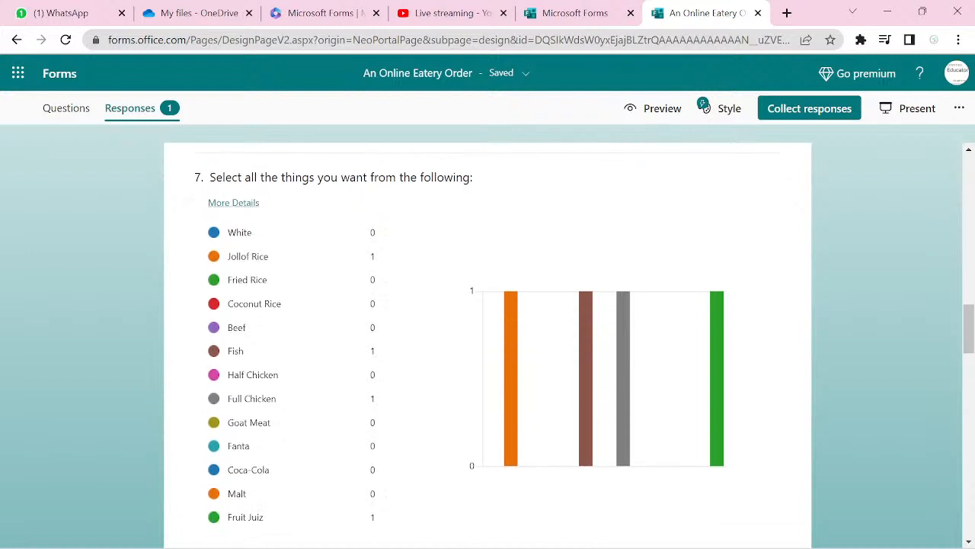
{"action": "scroll", "coordinate": [487, 343], "scroll_direction": "down", "scroll_amount": 3}
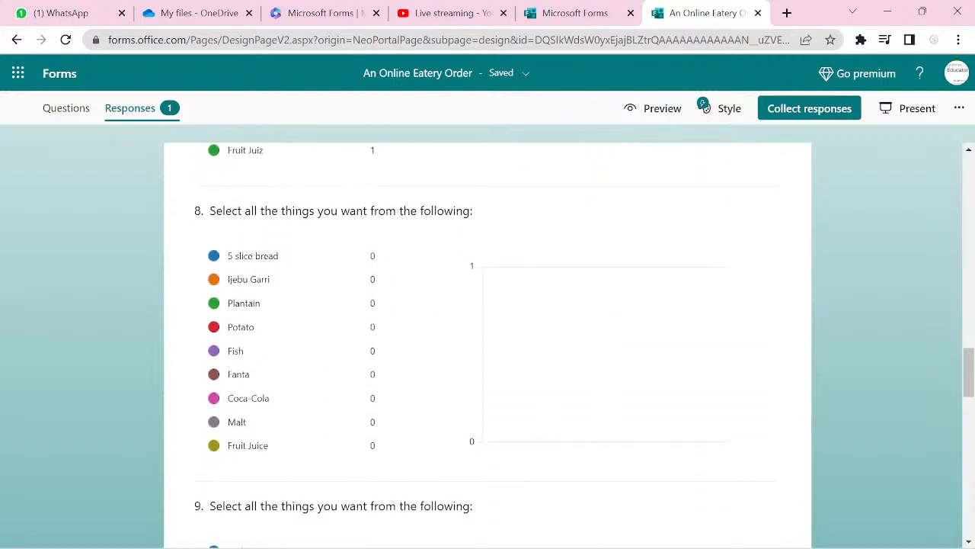
{"action": "scroll", "coordinate": [487, 343], "scroll_direction": "up", "scroll_amount": 12}
{"action": "scroll", "coordinate": [488, 343], "scroll_direction": "up", "scroll_amount": 4}
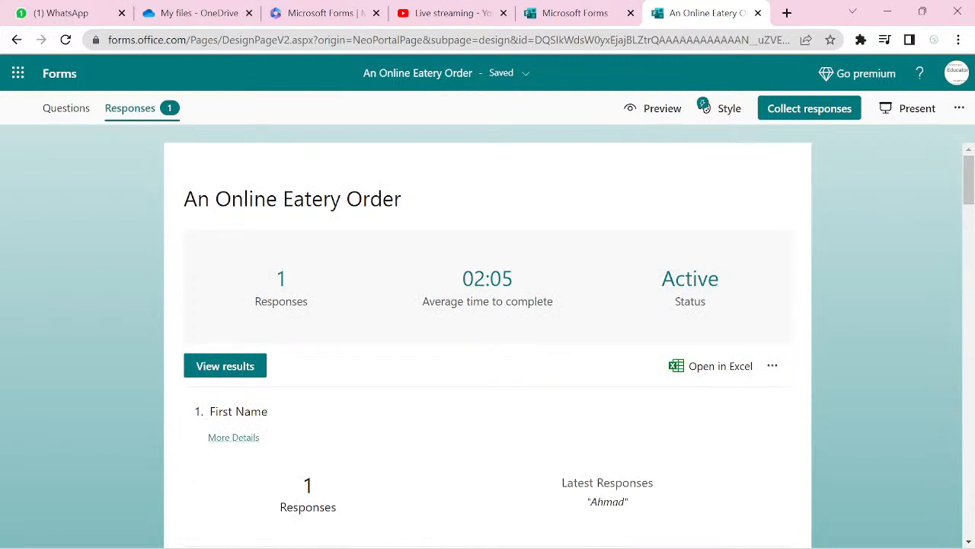
{"action": "scroll", "coordinate": [487, 343], "scroll_direction": "down", "scroll_amount": 10}
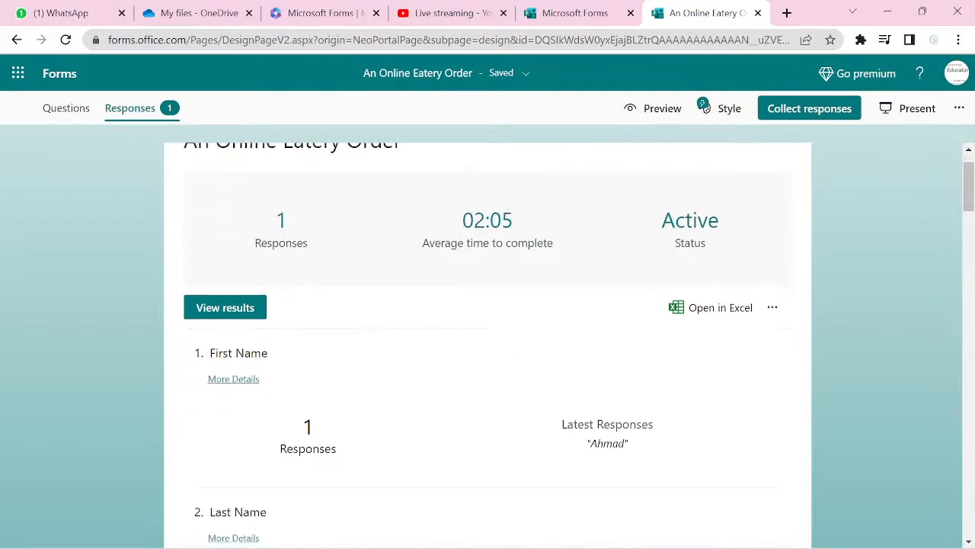
{"action": "scroll", "coordinate": [487, 343], "scroll_direction": "down", "scroll_amount": 15}
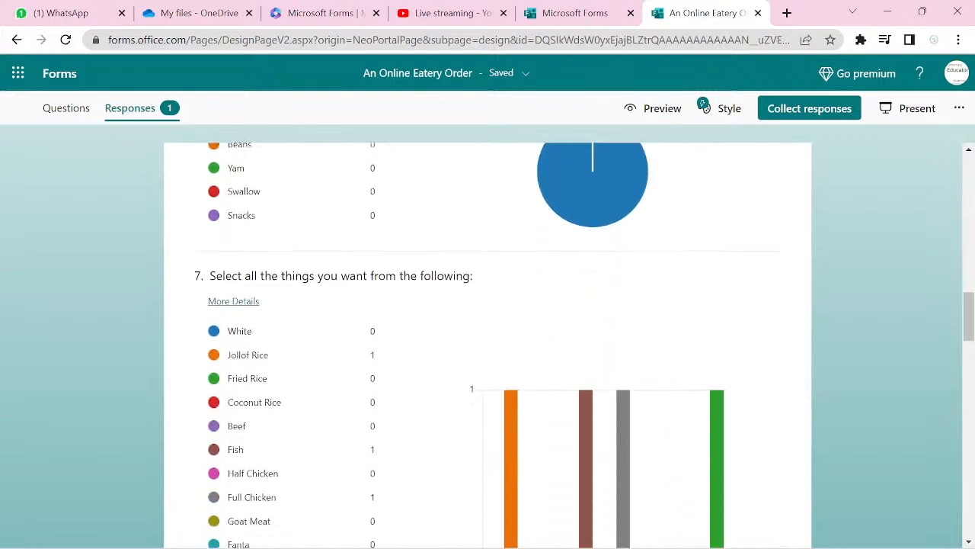
{"action": "scroll", "coordinate": [487, 343], "scroll_direction": "up", "scroll_amount": 7}
{"action": "scroll", "coordinate": [487, 343], "scroll_direction": "up", "scroll_amount": 15}
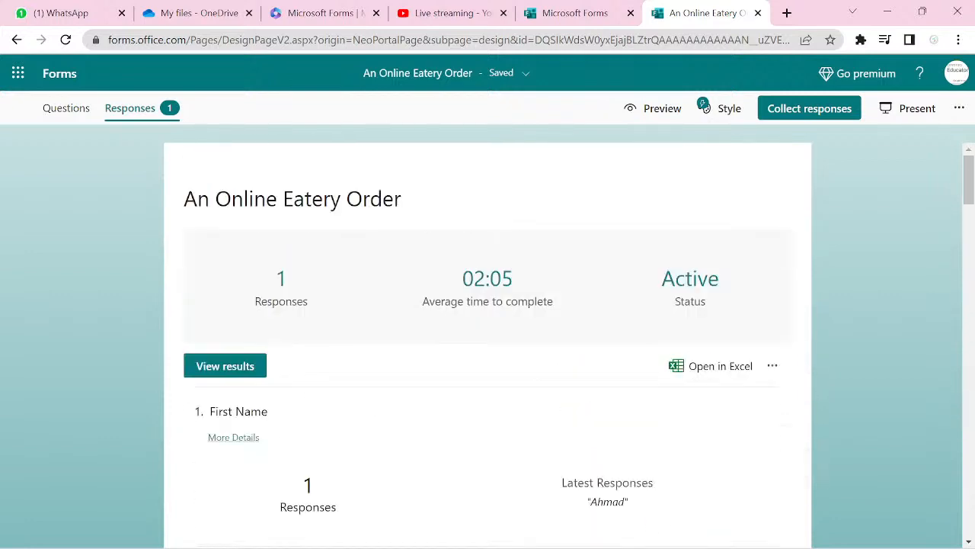
- Export the responses with Open in Excel and open the downloaded .xlsx workbook
{"action": "left_click", "coordinate": [720, 366]}
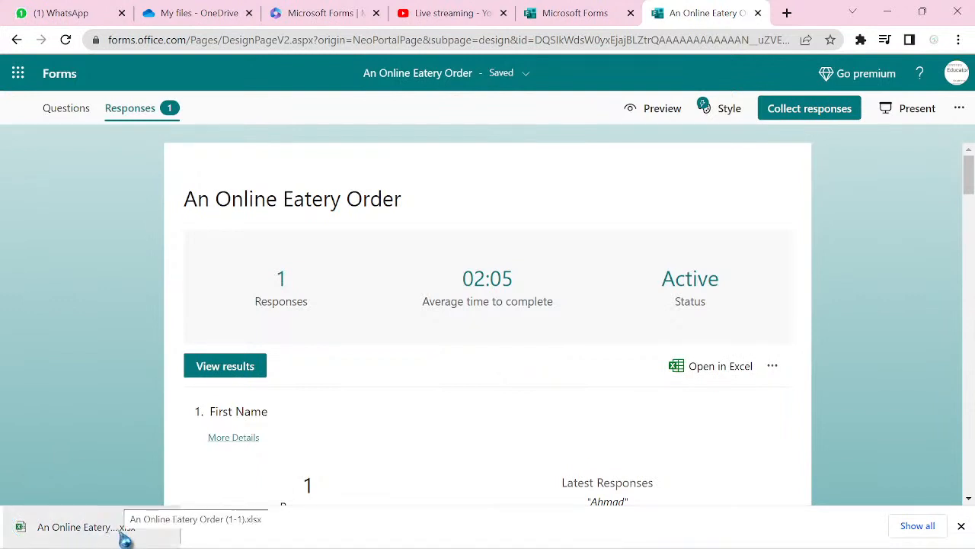
{"action": "left_click", "coordinate": [121, 536]}
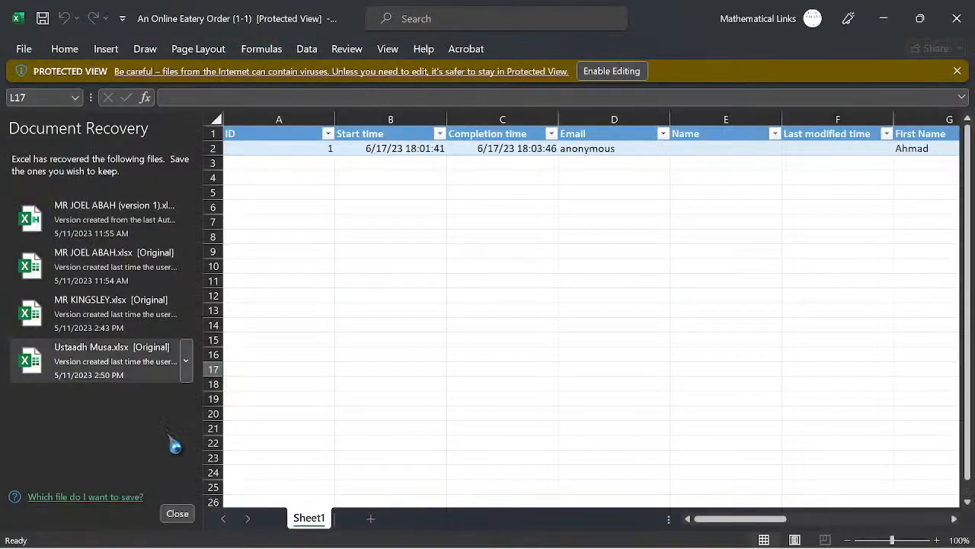
- Close Excel's Document Recovery pane and confirm with OK
{"action": "mouse_move", "coordinate": [215, 542]}
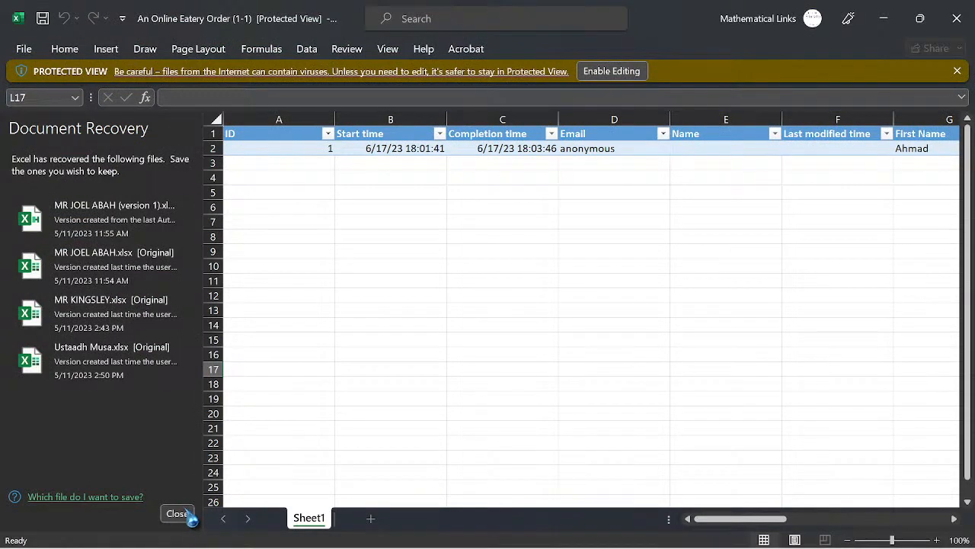
{"action": "left_click", "coordinate": [187, 515]}
{"action": "left_click", "coordinate": [348, 256]}
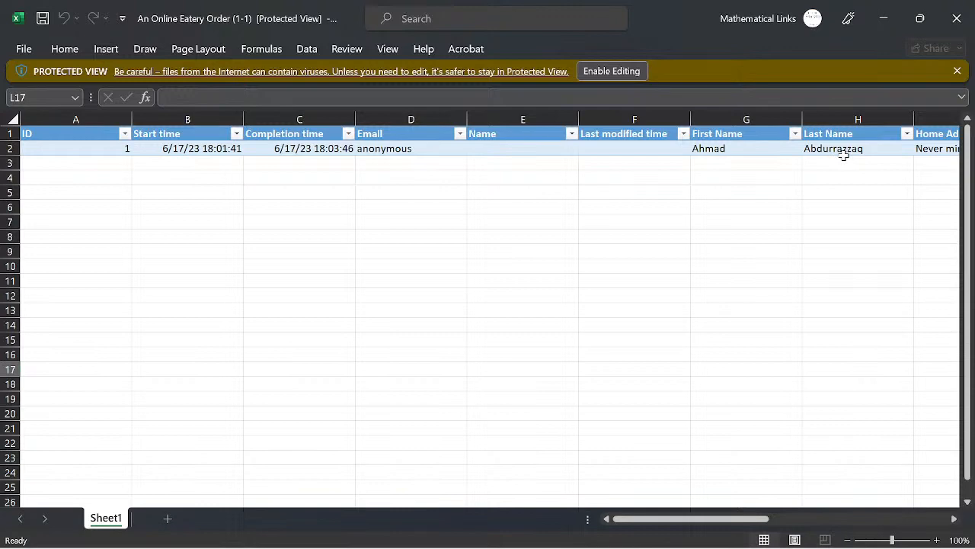
- Scroll across the responses workbook to review its answer columns
{"action": "scroll", "coordinate": [844, 155], "scroll_direction": "right", "scroll_amount": 5}
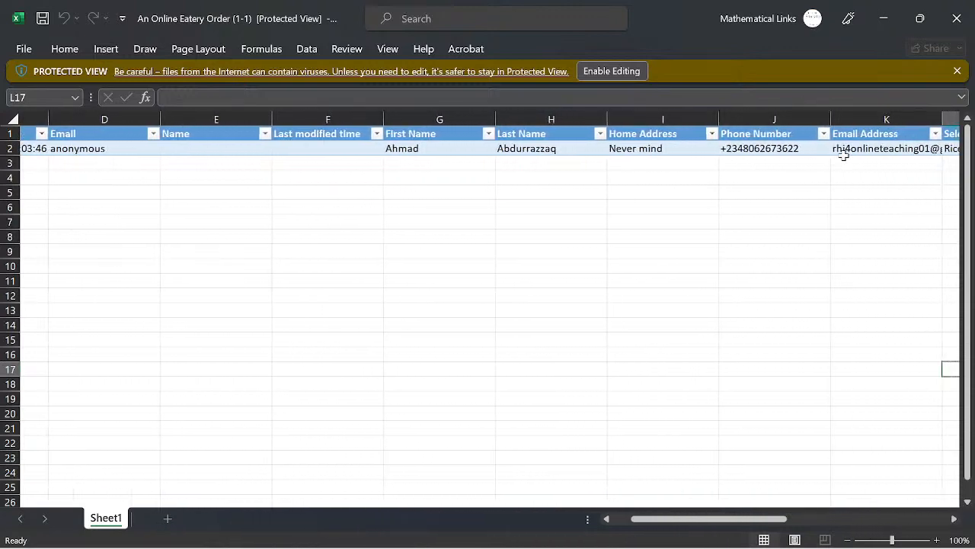
{"action": "scroll", "coordinate": [844, 155], "scroll_direction": "right", "scroll_amount": 4}
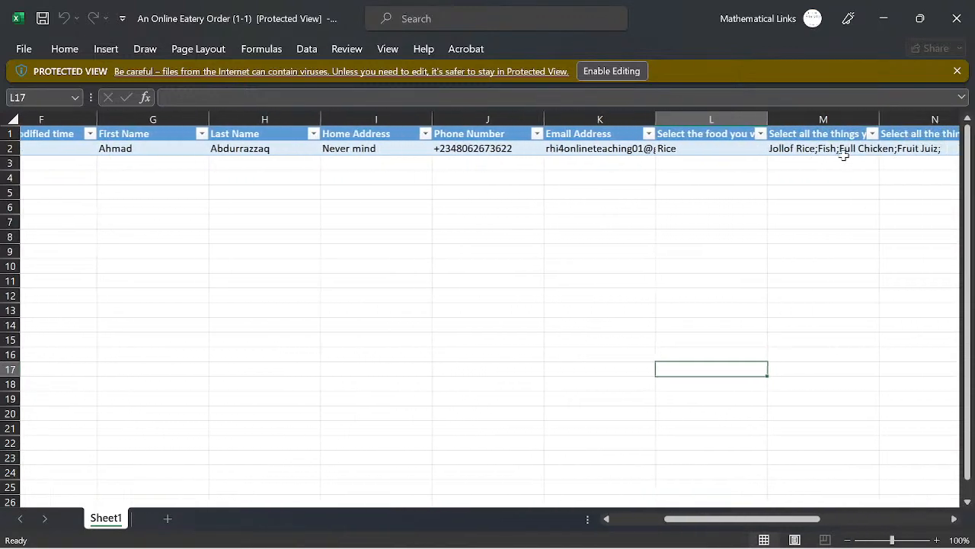
{"action": "scroll", "coordinate": [844, 154], "scroll_direction": "right", "scroll_amount": 3}
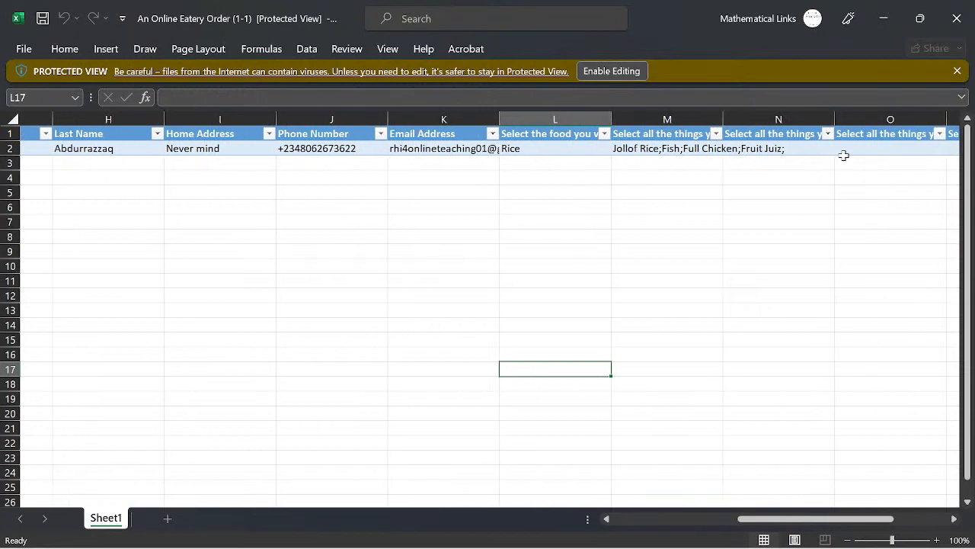
{"action": "scroll", "coordinate": [843, 155], "scroll_direction": "right", "scroll_amount": 1}
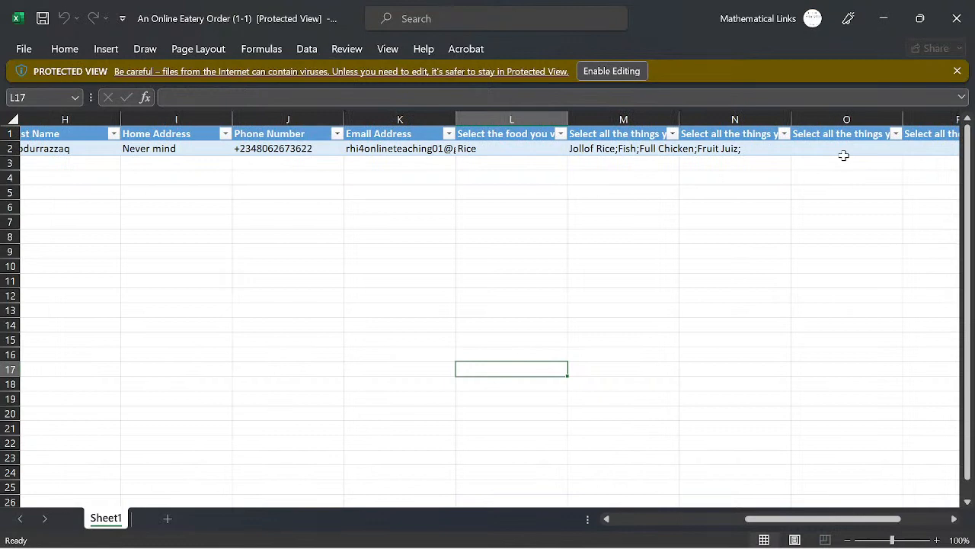
{"action": "scroll", "coordinate": [843, 154], "scroll_direction": "right", "scroll_amount": 3}
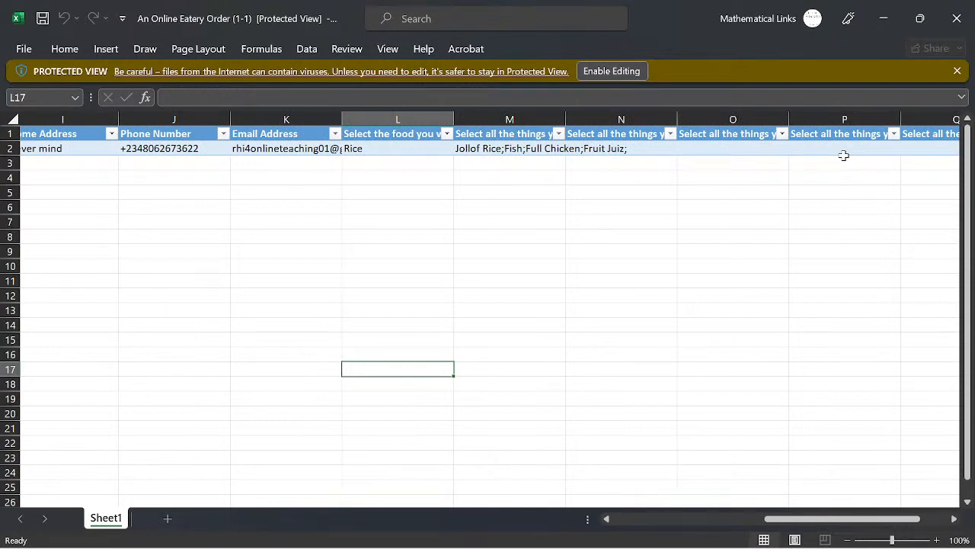
{"action": "scroll", "coordinate": [843, 155], "scroll_direction": "right", "scroll_amount": 3}
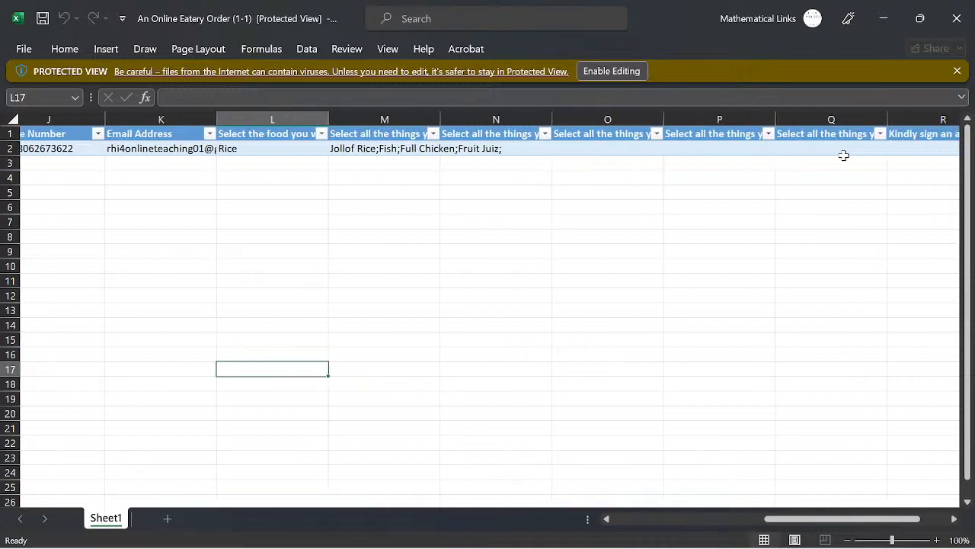
{"action": "scroll", "coordinate": [843, 155], "scroll_direction": "right", "scroll_amount": 6}
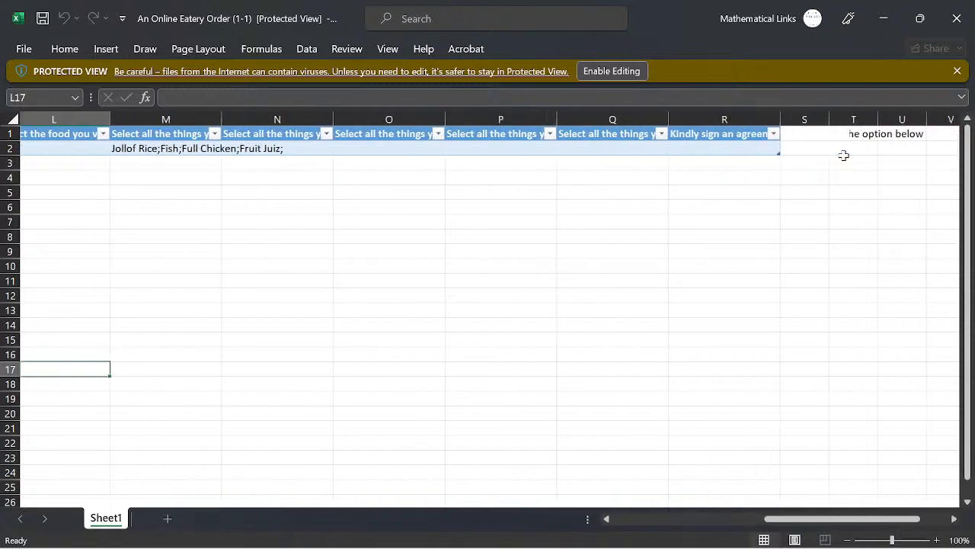
{"action": "scroll", "coordinate": [843, 155], "scroll_direction": "left", "scroll_amount": 15}
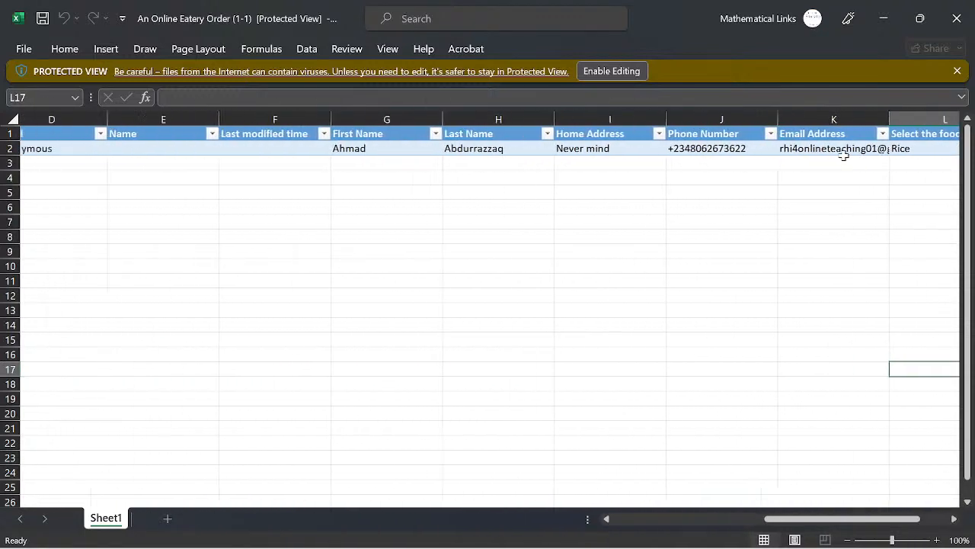
{"action": "scroll", "coordinate": [843, 155], "scroll_direction": "left", "scroll_amount": 2}
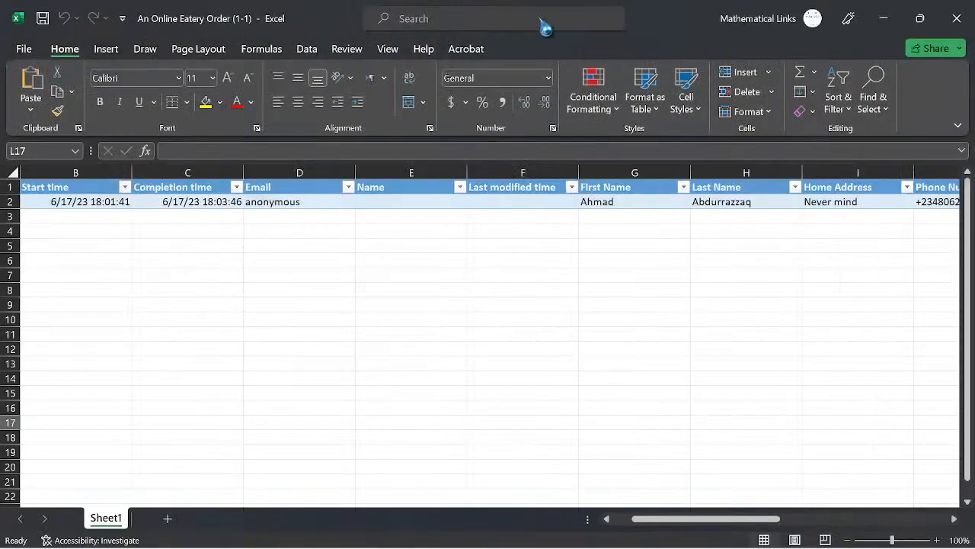
- Start editing the empty Name cell E2, then widen column M to fit its header
{"action": "double_click", "coordinate": [436, 202]}
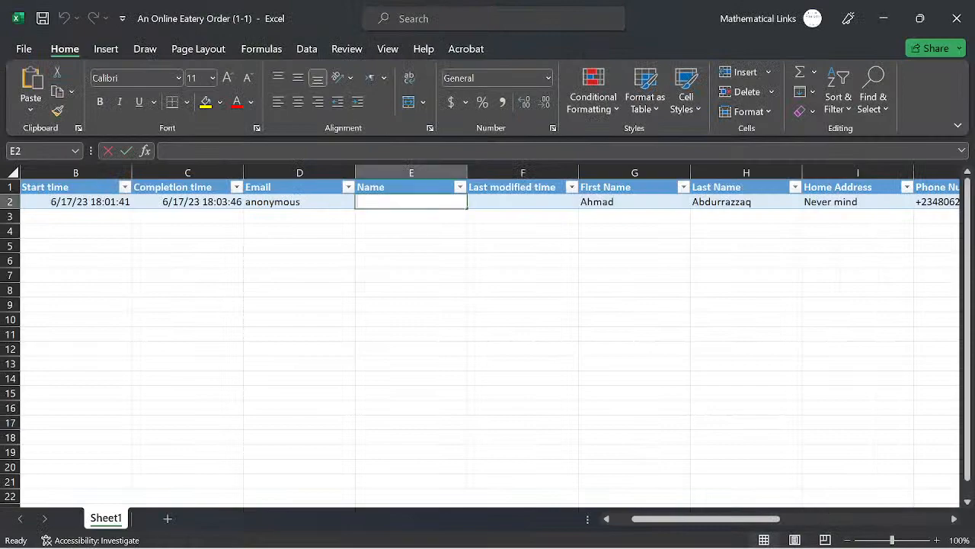
{"action": "scroll", "coordinate": [436, 201], "scroll_direction": "right", "scroll_amount": 4}
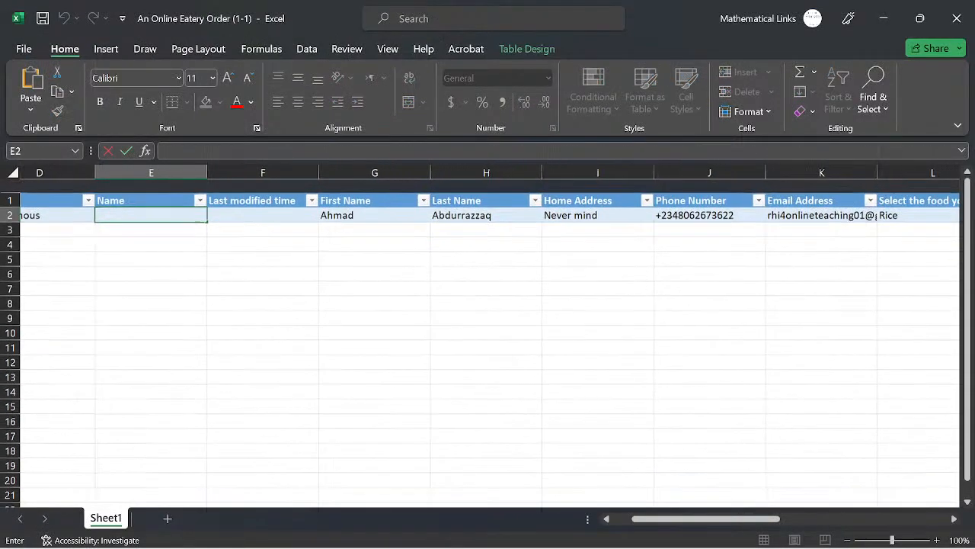
{"action": "scroll", "coordinate": [481, 335], "scroll_direction": "right", "scroll_amount": 3}
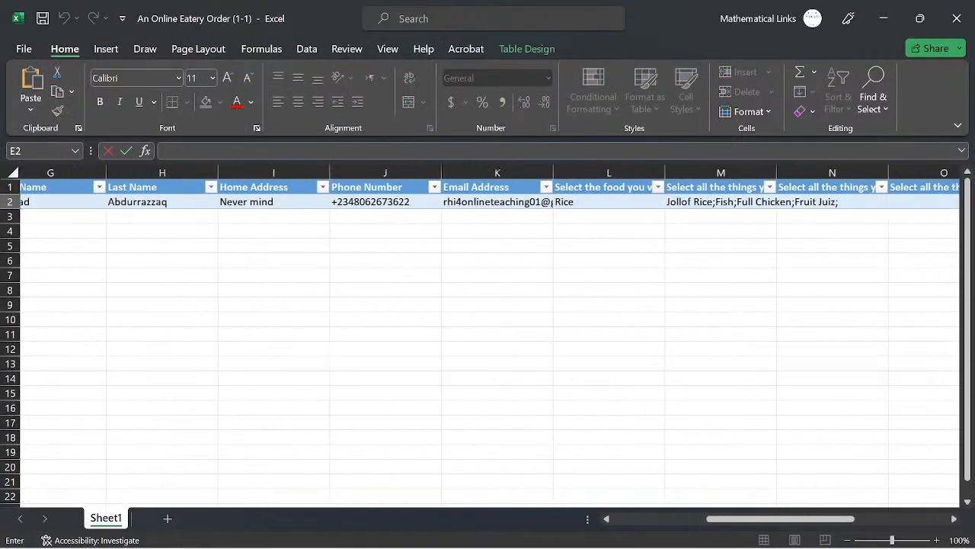
{"action": "scroll", "coordinate": [659, 167], "scroll_direction": "left", "scroll_amount": 1}
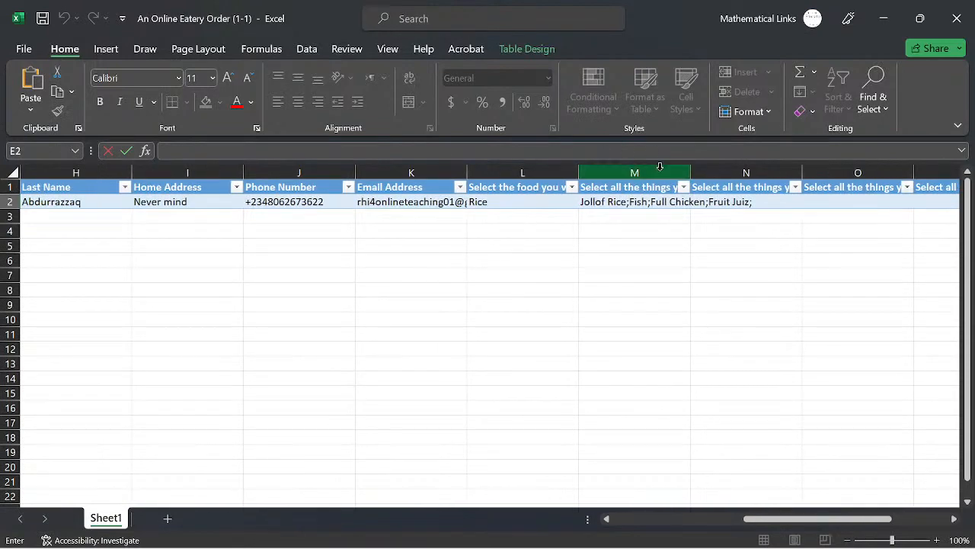
{"action": "double_click", "coordinate": [689, 173]}
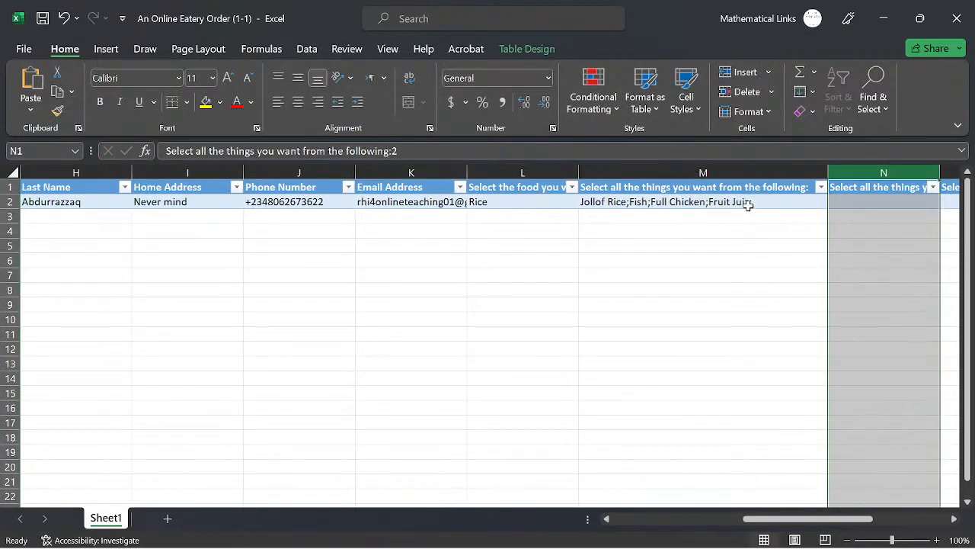
- Edit cell M2 so it ends with Fruit Juice, commit it, and close Excel
{"action": "left_click", "coordinate": [748, 205]}
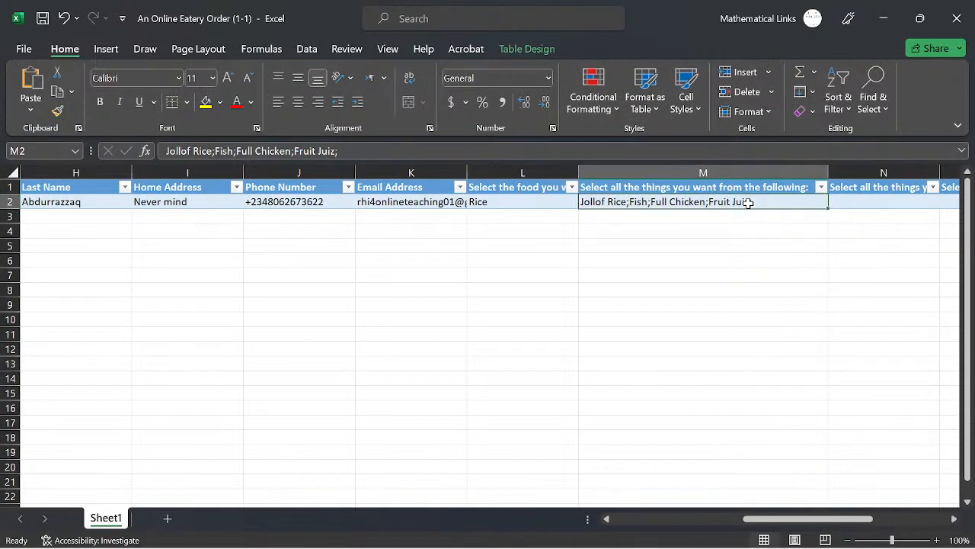
{"action": "double_click", "coordinate": [749, 203]}
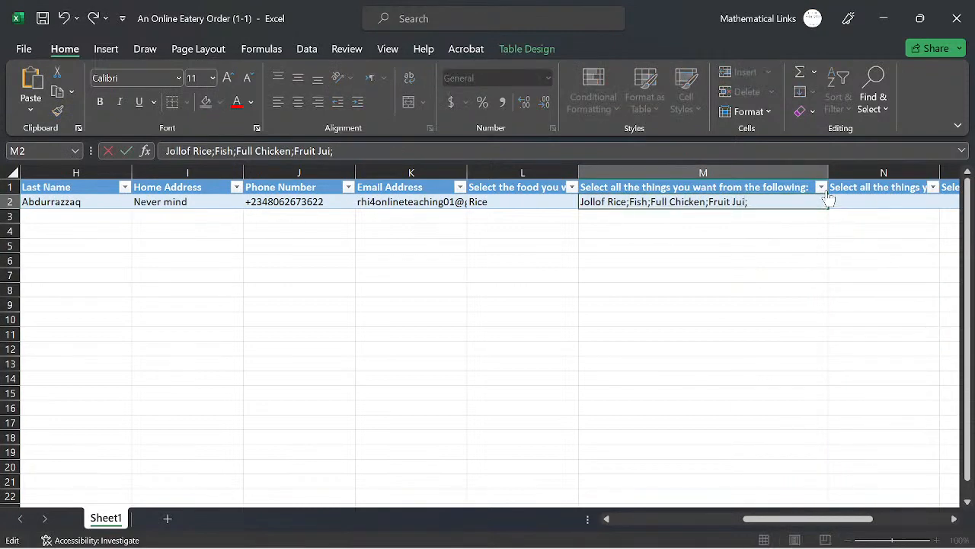
{"action": "left_click", "coordinate": [743, 242]}
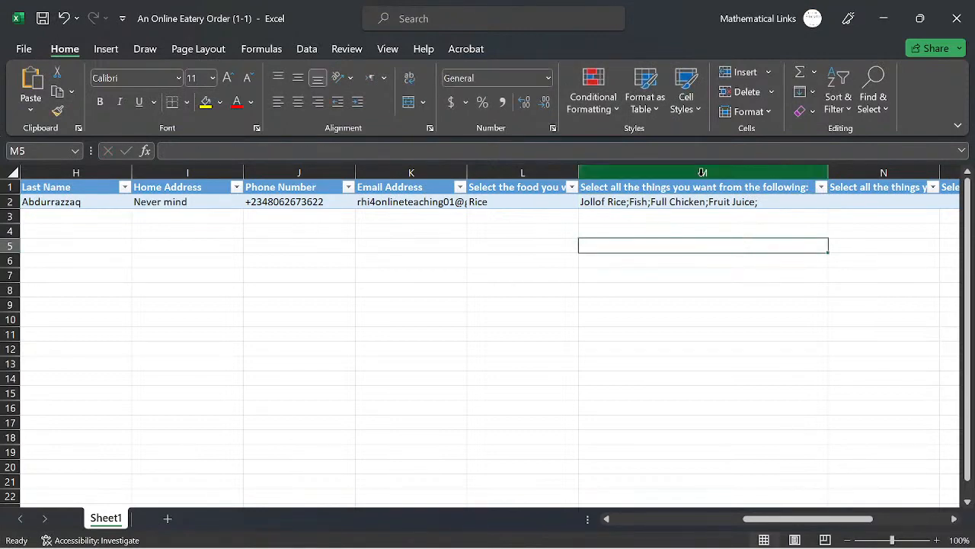
{"action": "left_click", "coordinate": [959, 20]}
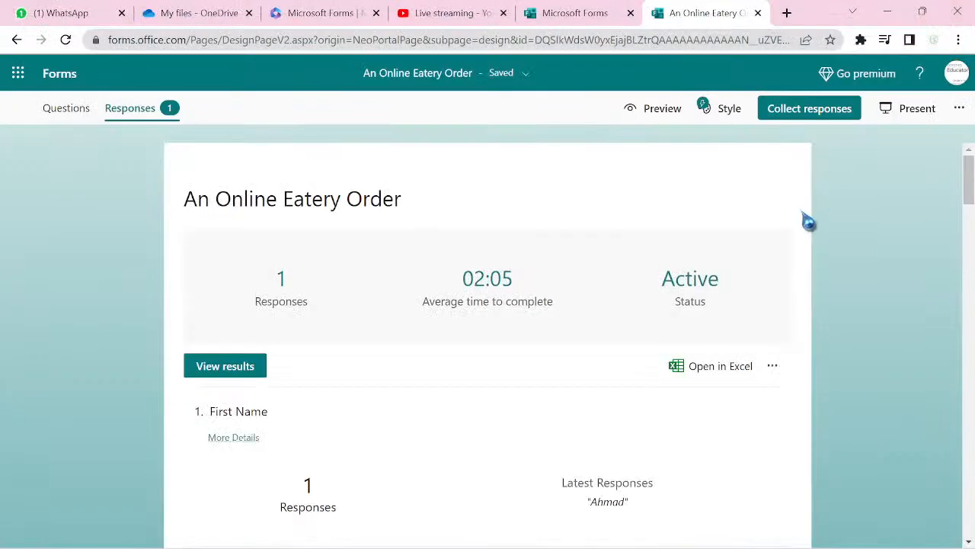
- Create a shareable summary link, then remove it again
{"action": "left_click", "coordinate": [772, 367]}
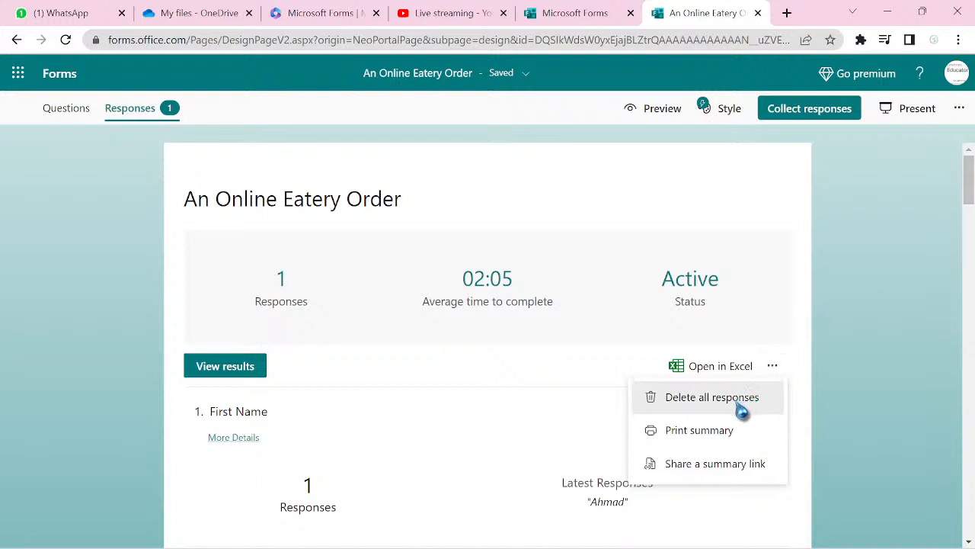
{"action": "left_click", "coordinate": [711, 466]}
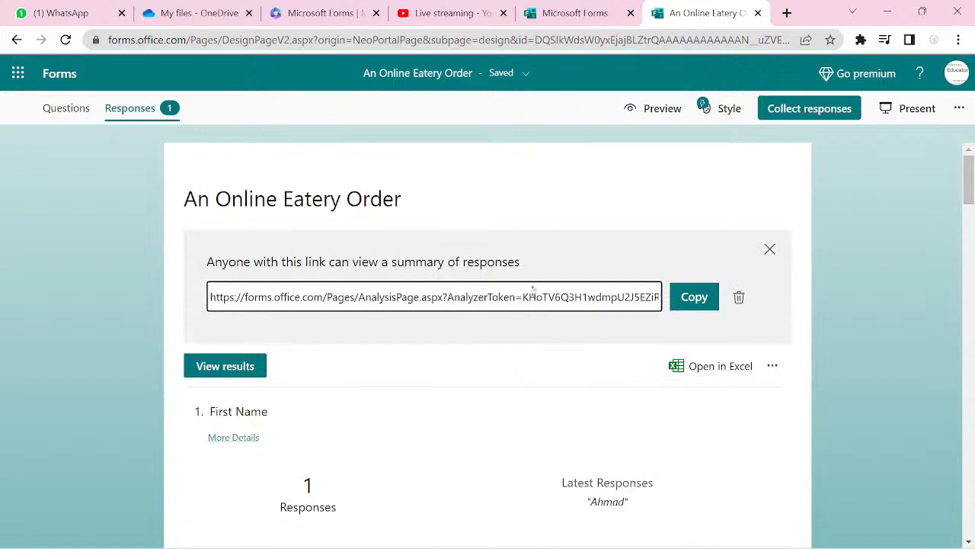
{"action": "left_click", "coordinate": [738, 302]}
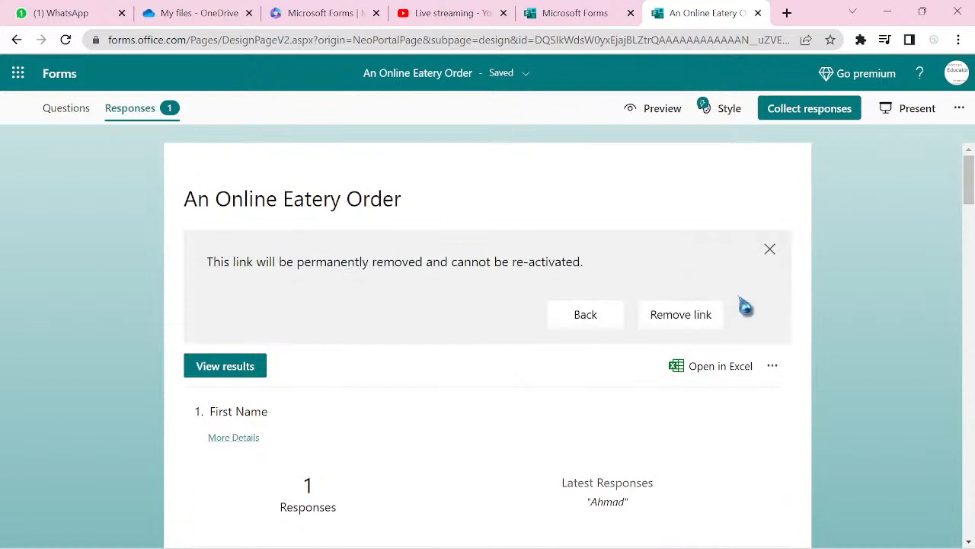
{"action": "left_click", "coordinate": [769, 252]}
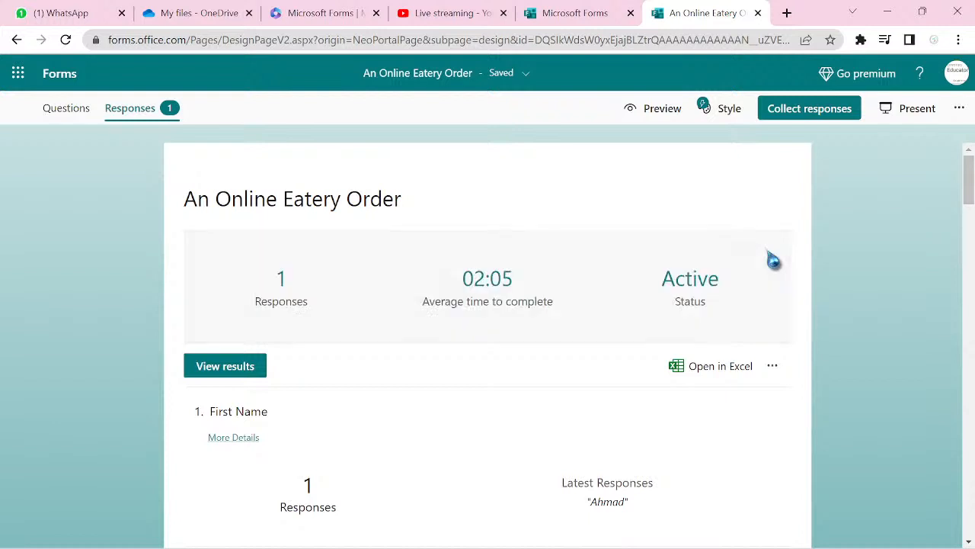
- Delete all responses permanently and return to the Questions tab
{"action": "left_click", "coordinate": [773, 369]}
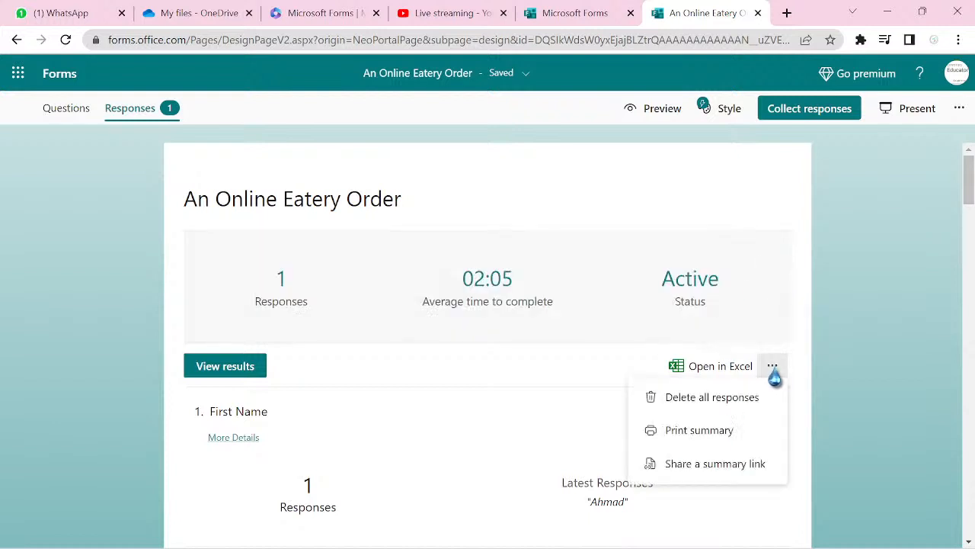
{"action": "left_click", "coordinate": [727, 405]}
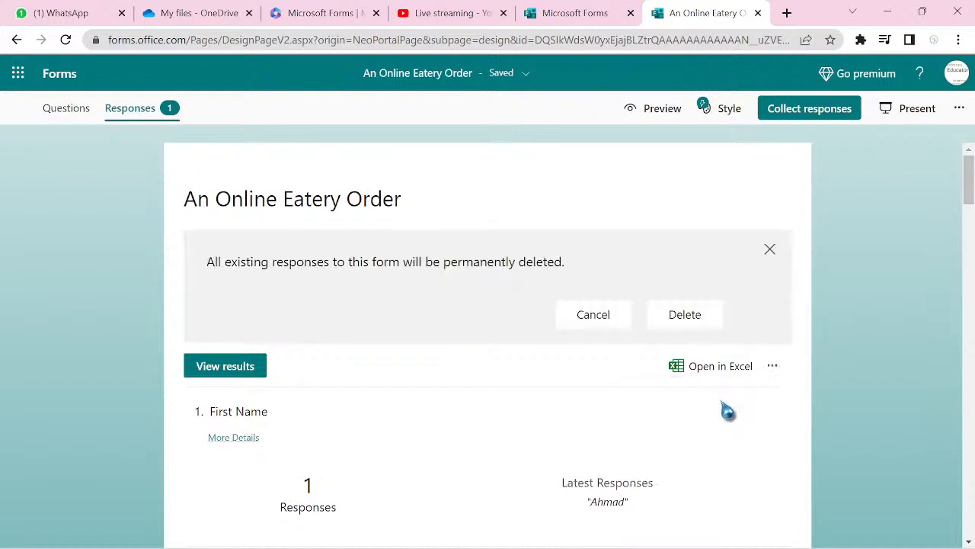
{"action": "left_click", "coordinate": [682, 322]}
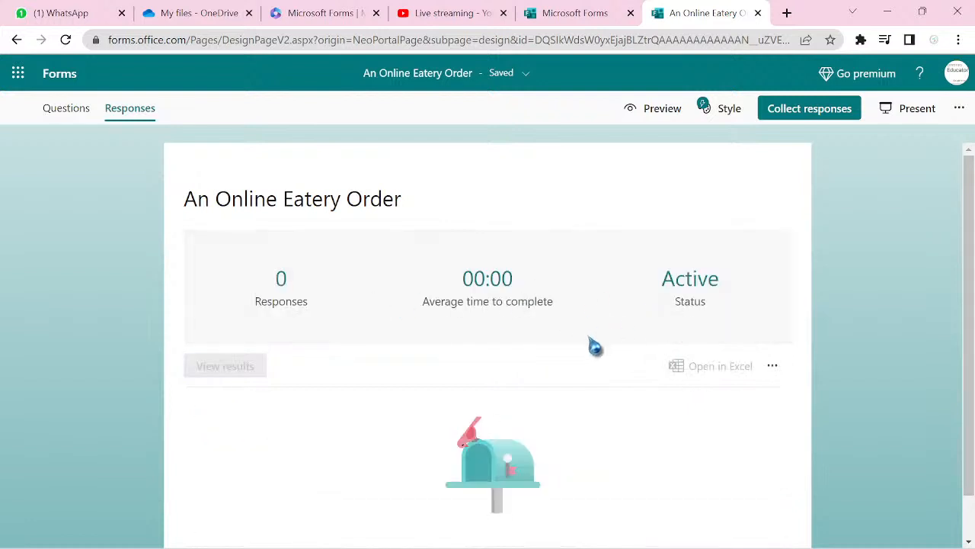
{"action": "left_click", "coordinate": [49, 116]}
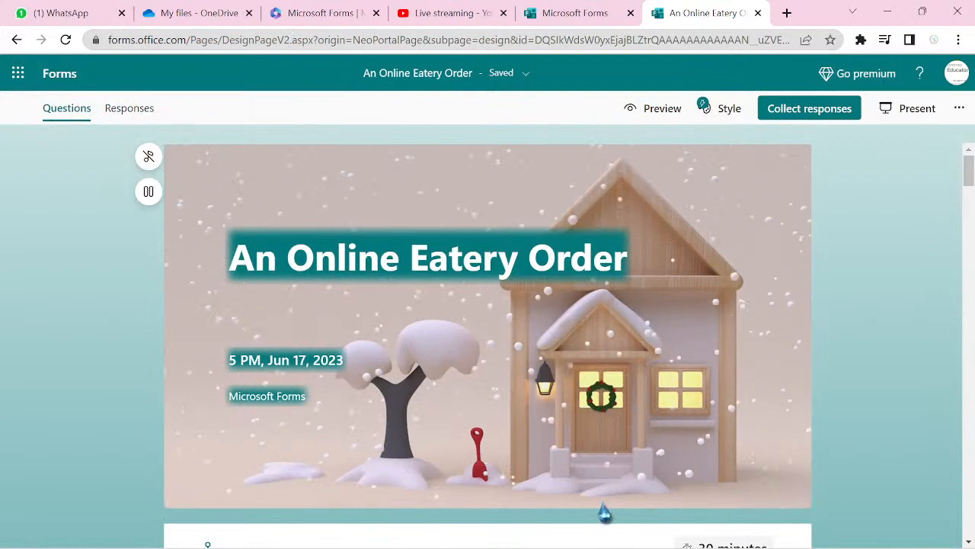
- Scroll down to question 7 in the Rice section and open it for editing
{"action": "scroll", "coordinate": [601, 514], "scroll_direction": "down", "scroll_amount": 3}
{"action": "scroll", "coordinate": [488, 343], "scroll_direction": "down", "scroll_amount": 8}
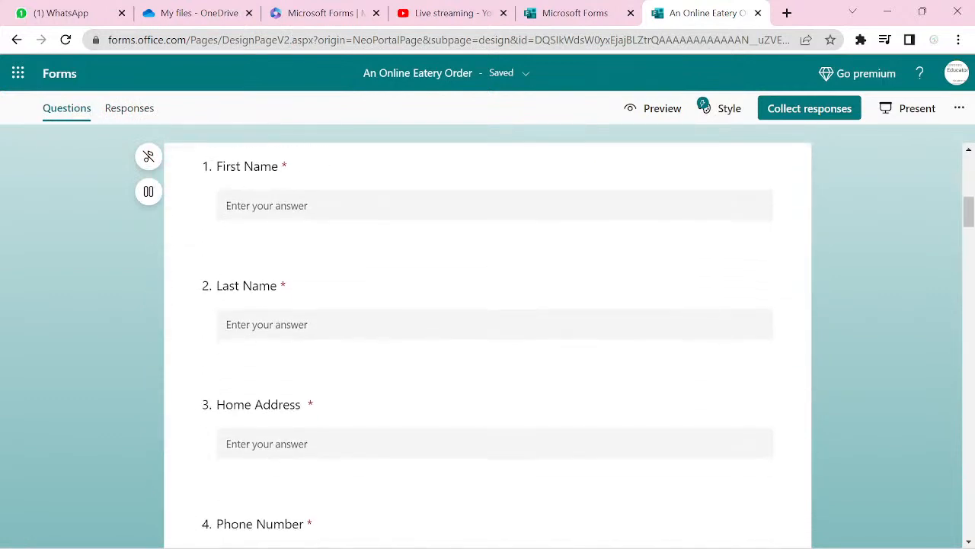
{"action": "scroll", "coordinate": [488, 343], "scroll_direction": "up", "scroll_amount": 1}
{"action": "scroll", "coordinate": [488, 343], "scroll_direction": "down", "scroll_amount": 3}
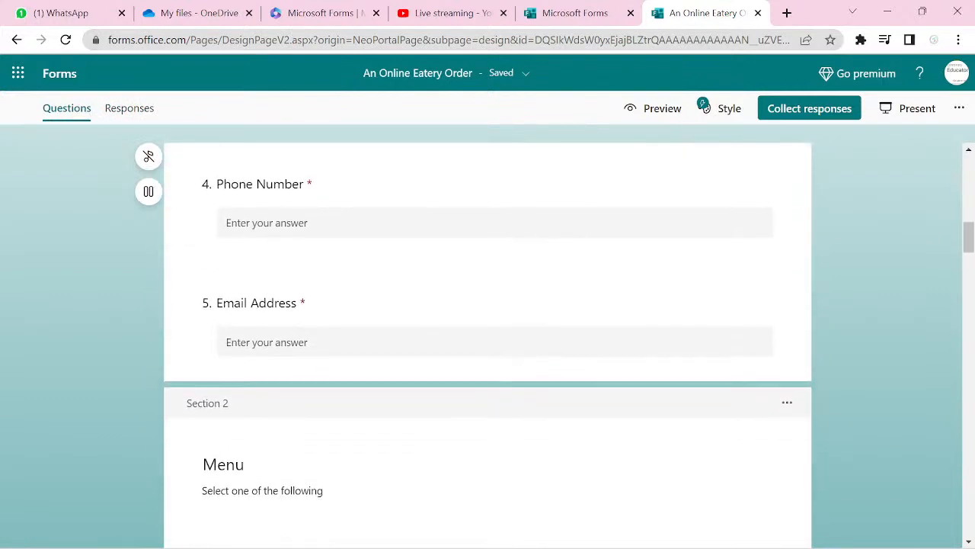
{"action": "scroll", "coordinate": [487, 343], "scroll_direction": "down", "scroll_amount": 2}
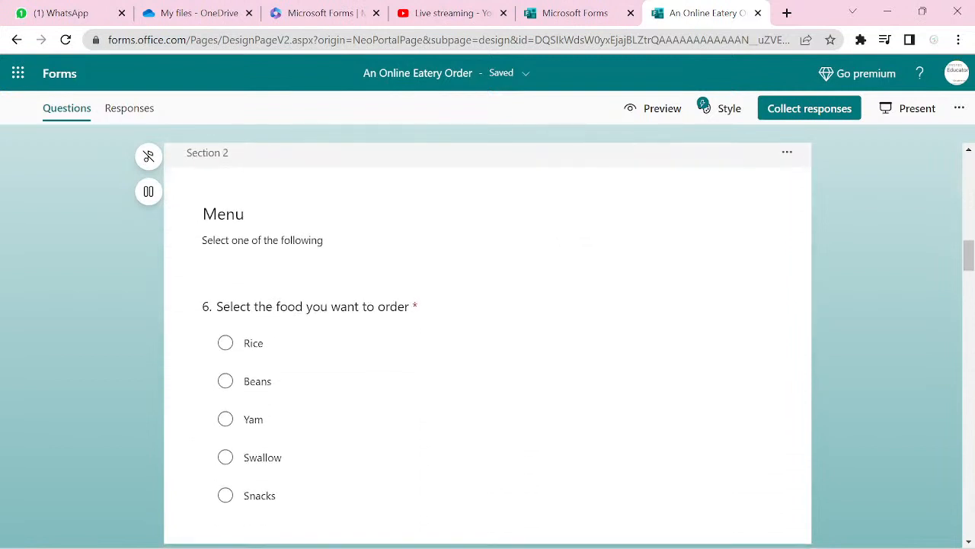
{"action": "scroll", "coordinate": [487, 342], "scroll_direction": "up", "scroll_amount": 1}
{"action": "scroll", "coordinate": [487, 342], "scroll_direction": "down", "scroll_amount": 1}
{"action": "scroll", "coordinate": [488, 343], "scroll_direction": "down", "scroll_amount": 4}
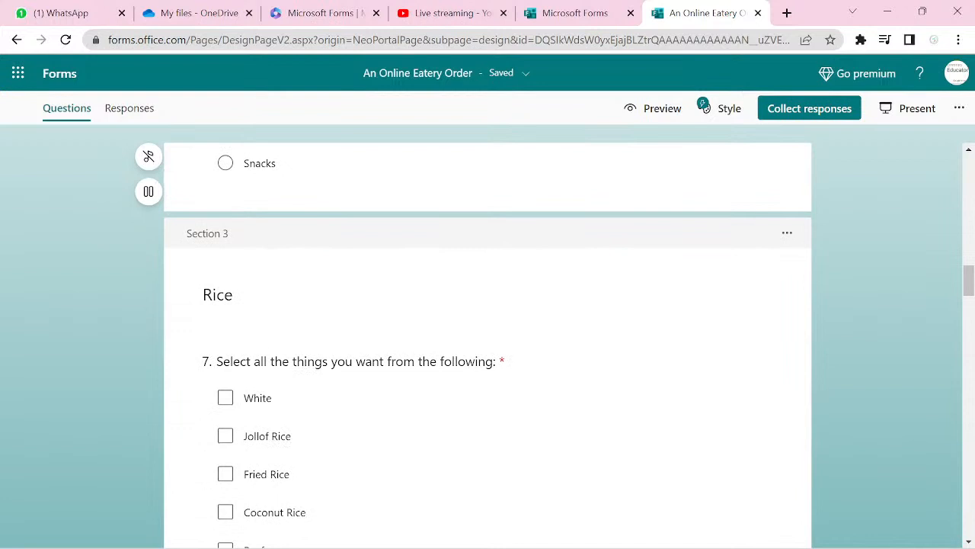
{"action": "scroll", "coordinate": [488, 343], "scroll_direction": "down", "scroll_amount": 4}
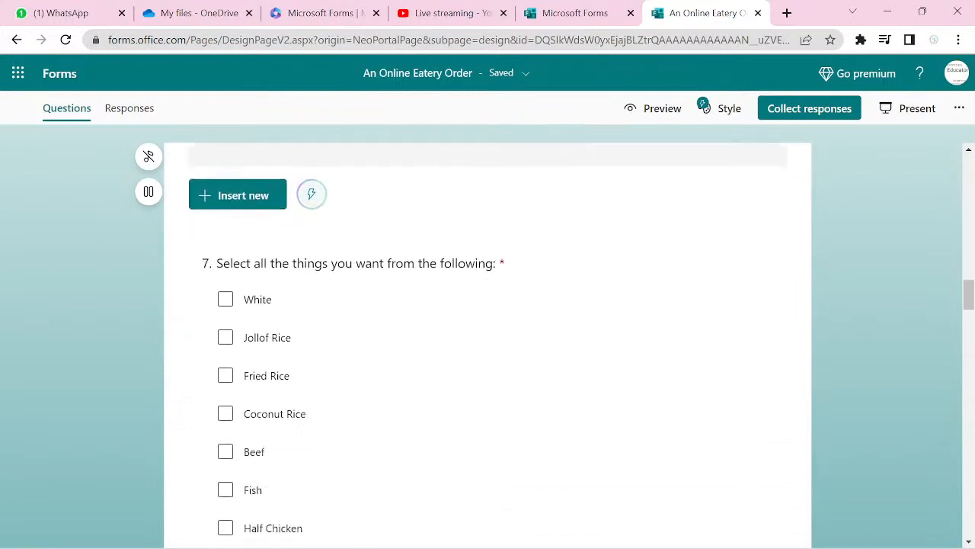
{"action": "scroll", "coordinate": [487, 343], "scroll_direction": "down", "scroll_amount": 1}
{"action": "scroll", "coordinate": [488, 343], "scroll_direction": "down", "scroll_amount": 1}
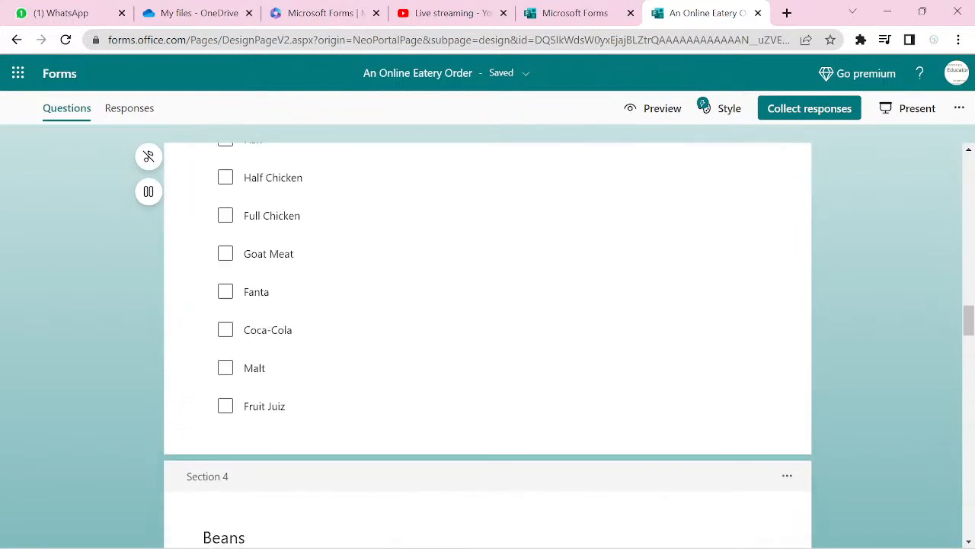
{"action": "scroll", "coordinate": [487, 343], "scroll_direction": "up", "scroll_amount": 5}
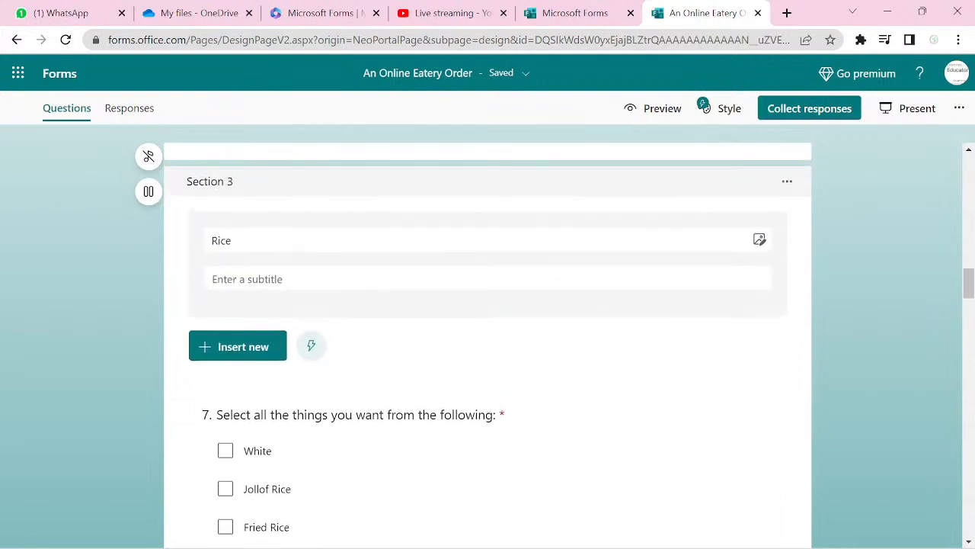
{"action": "scroll", "coordinate": [488, 343], "scroll_direction": "down", "scroll_amount": 4}
{"action": "scroll", "coordinate": [488, 343], "scroll_direction": "down", "scroll_amount": 3}
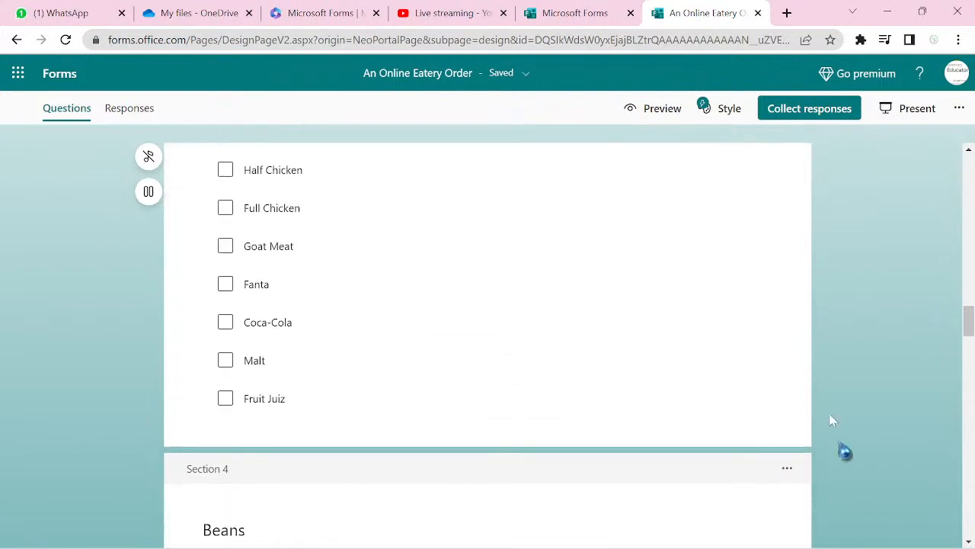
{"action": "scroll", "coordinate": [812, 330], "scroll_direction": "up", "scroll_amount": 5}
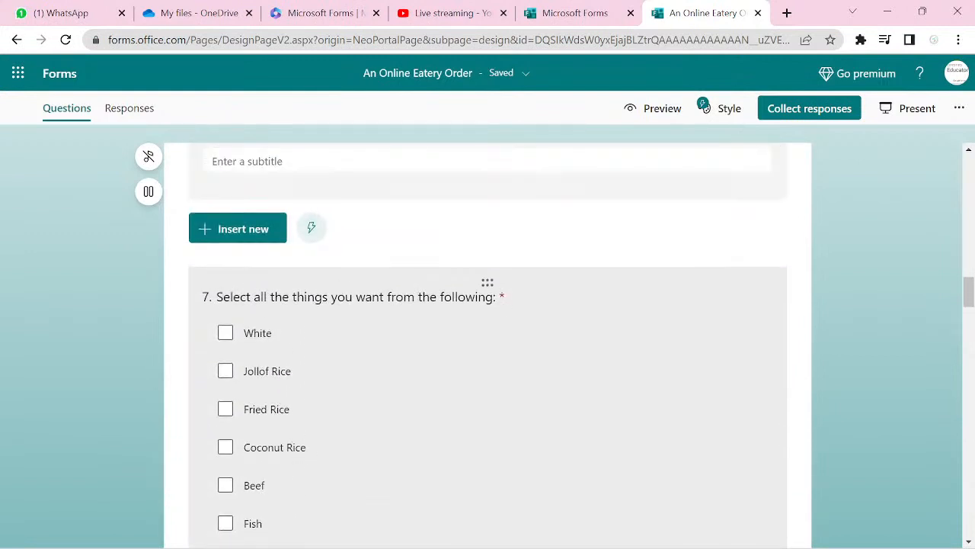
{"action": "left_click", "coordinate": [649, 334]}
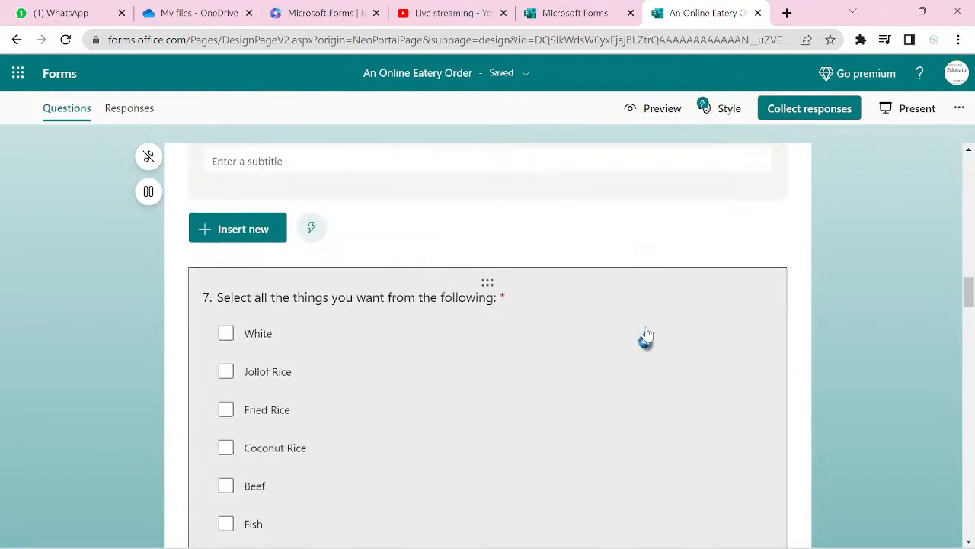
- Show question 7's More settings menu
{"action": "scroll", "coordinate": [777, 416], "scroll_direction": "down", "scroll_amount": 4}
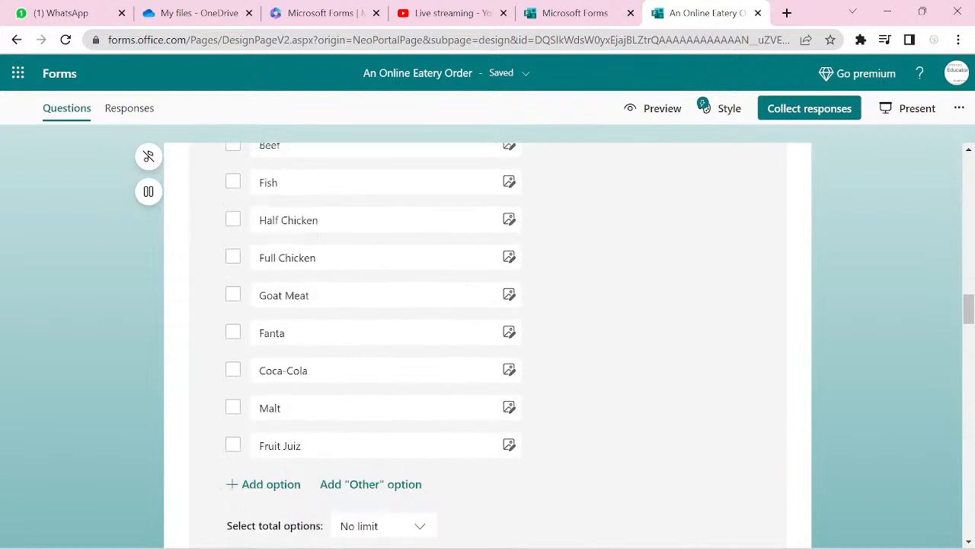
{"action": "scroll", "coordinate": [865, 431], "scroll_direction": "down", "scroll_amount": 1}
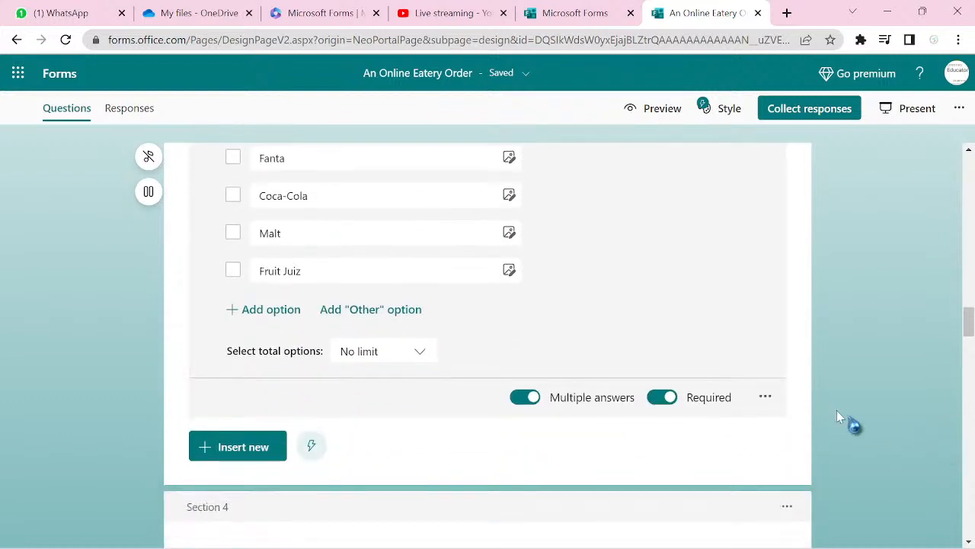
{"action": "left_click", "coordinate": [764, 398]}
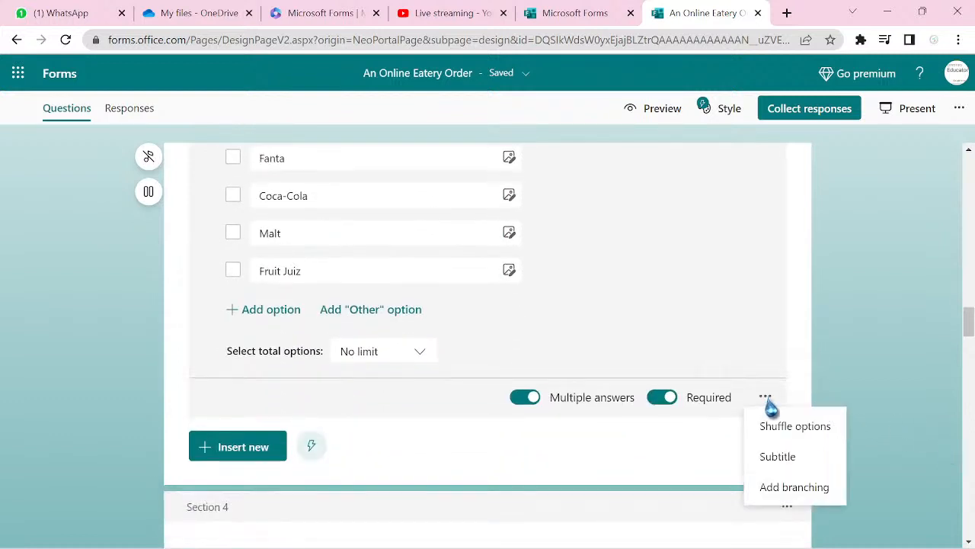
- Add branching so question 7 answers go to 8. Agreement
{"action": "left_click", "coordinate": [793, 495]}
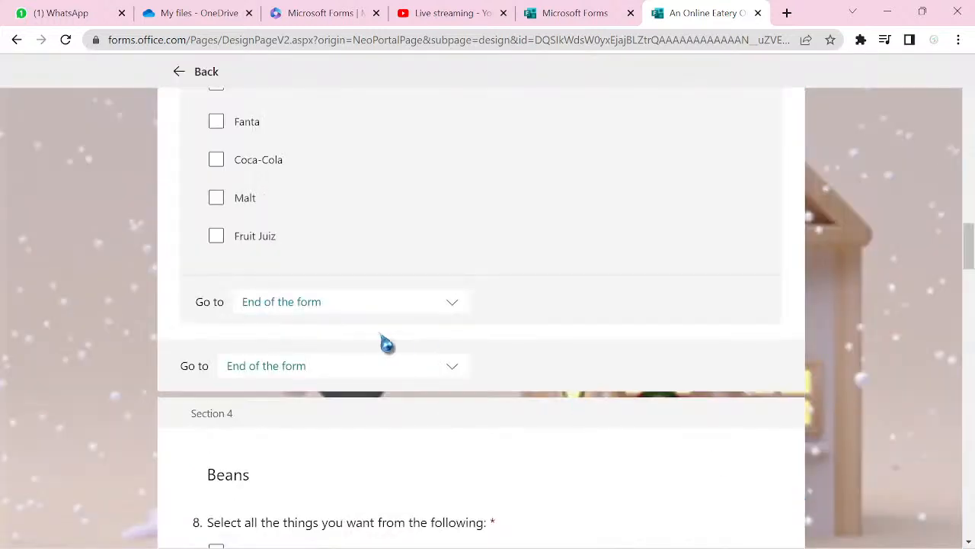
{"action": "scroll", "coordinate": [683, 404], "scroll_direction": "up", "scroll_amount": 6}
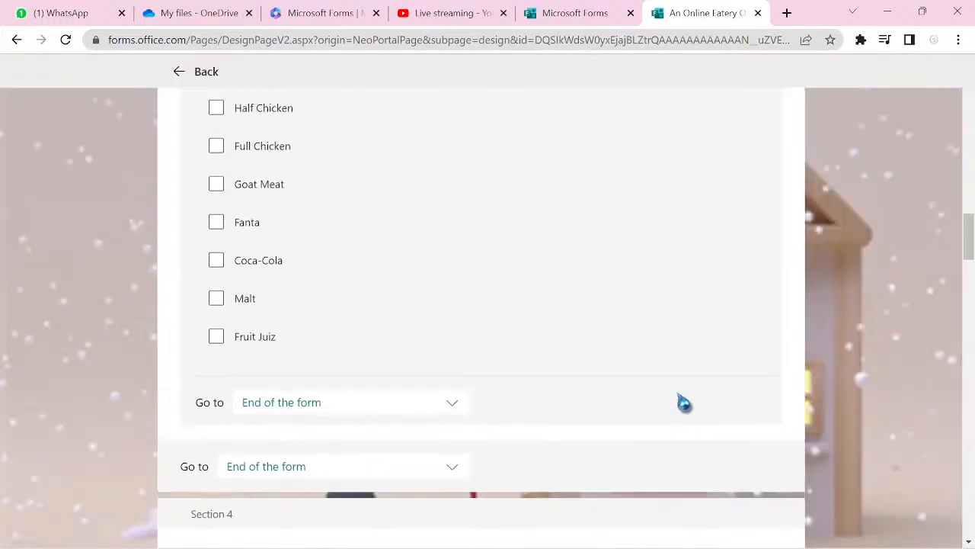
{"action": "scroll", "coordinate": [487, 305], "scroll_direction": "up", "scroll_amount": 2}
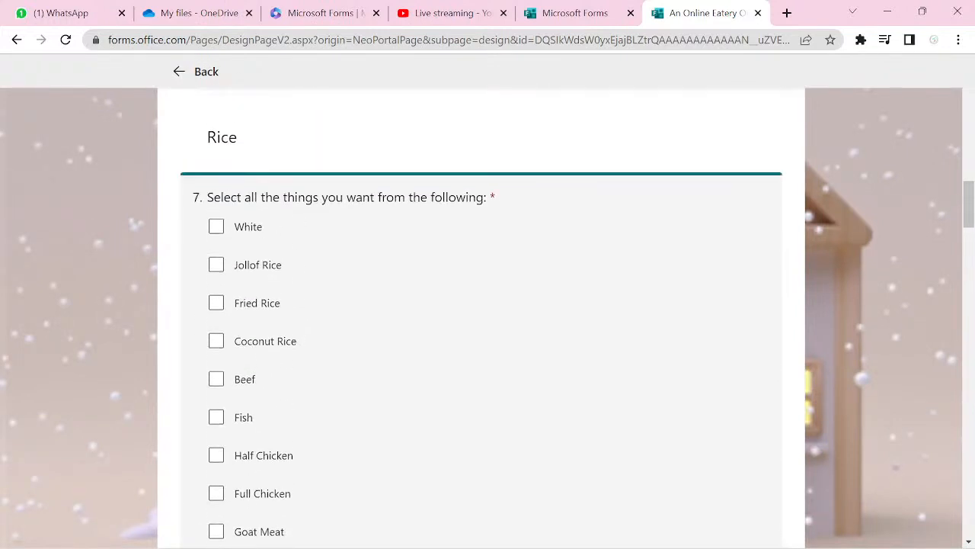
{"action": "scroll", "coordinate": [488, 305], "scroll_direction": "down", "scroll_amount": 7}
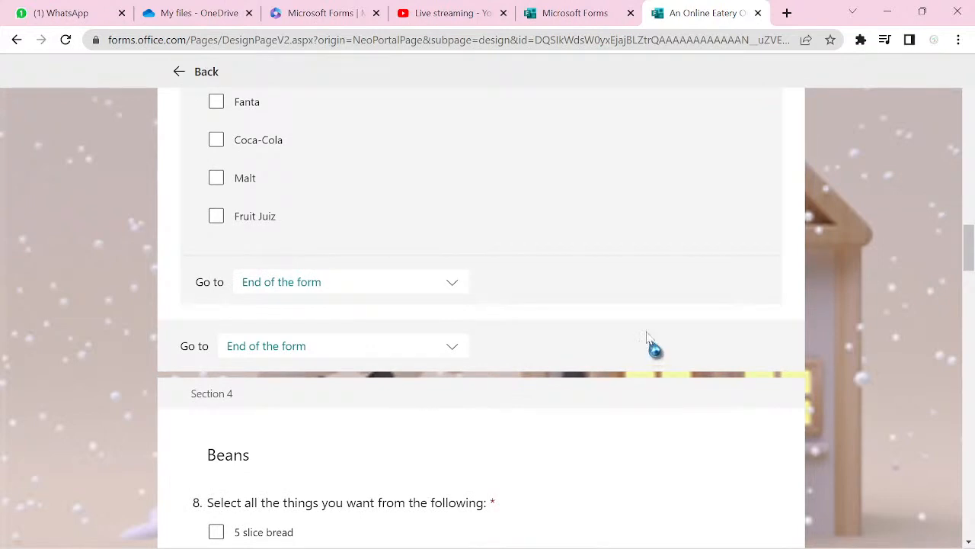
{"action": "left_click", "coordinate": [453, 284]}
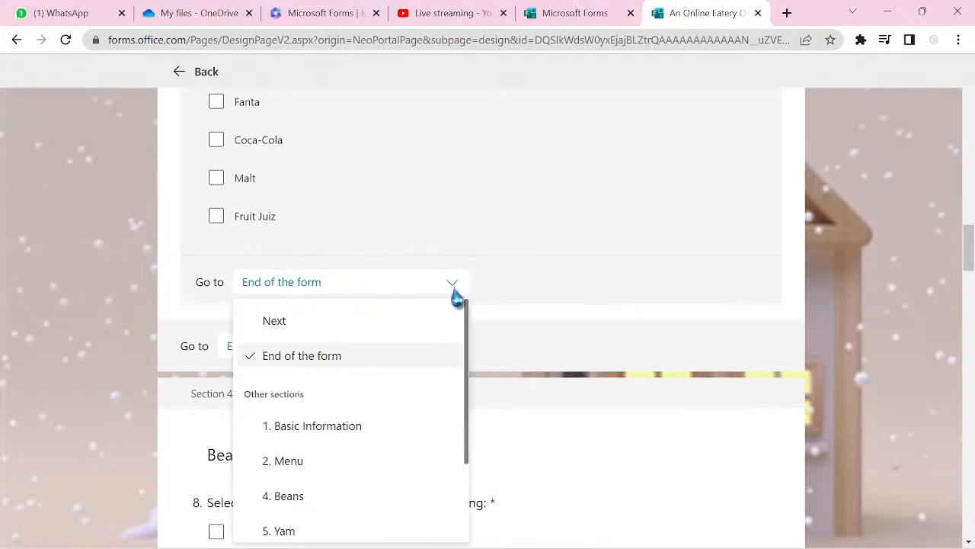
{"action": "scroll", "coordinate": [474, 337], "scroll_direction": "down", "scroll_amount": 3}
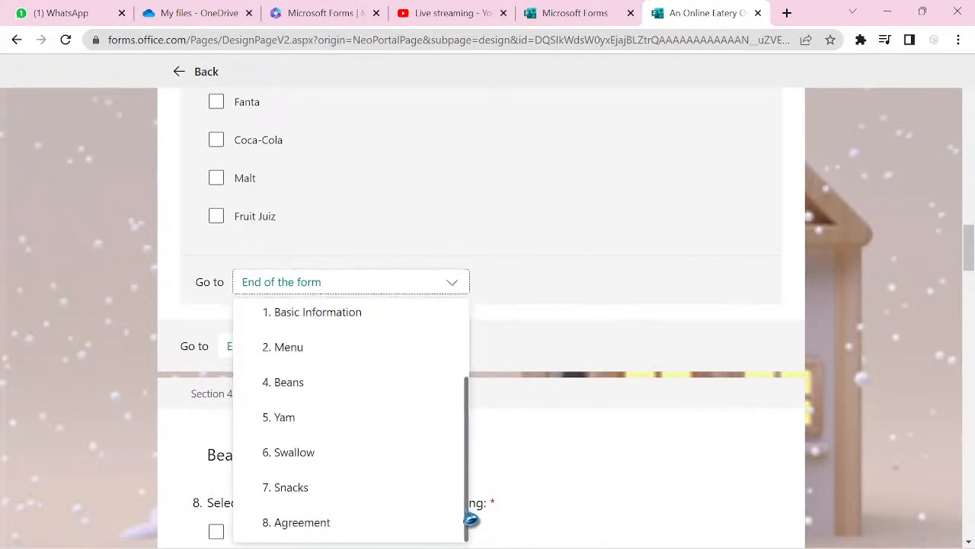
{"action": "left_click", "coordinate": [349, 533]}
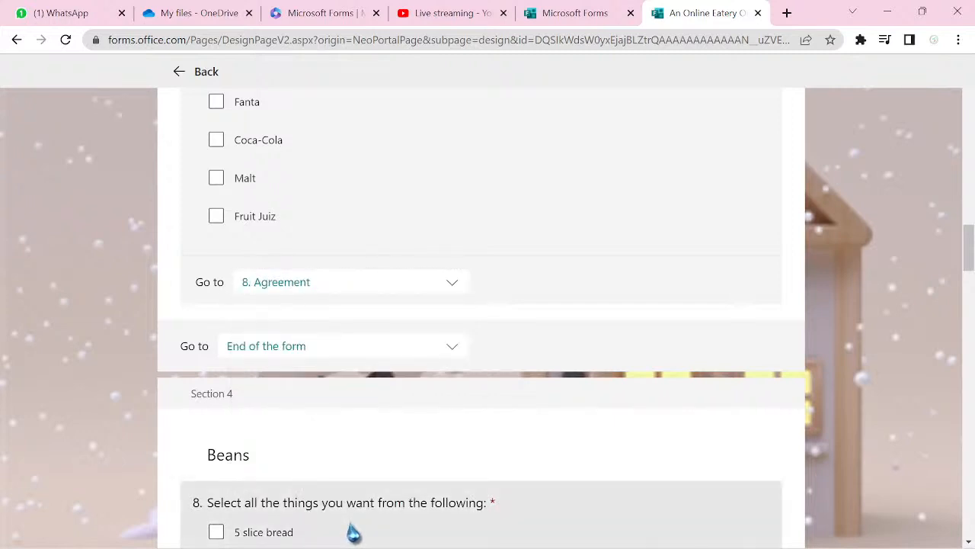
- Set the Rice section to continue to 8. Agreement instead of ending
{"action": "left_click", "coordinate": [445, 358]}
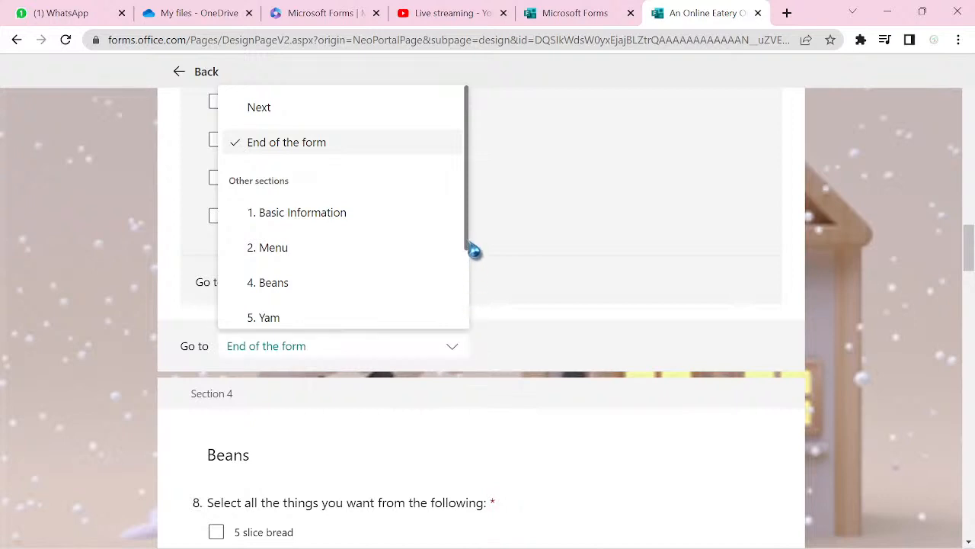
{"action": "left_click_drag", "start_coordinate": [474, 251], "coordinate": [486, 373]}
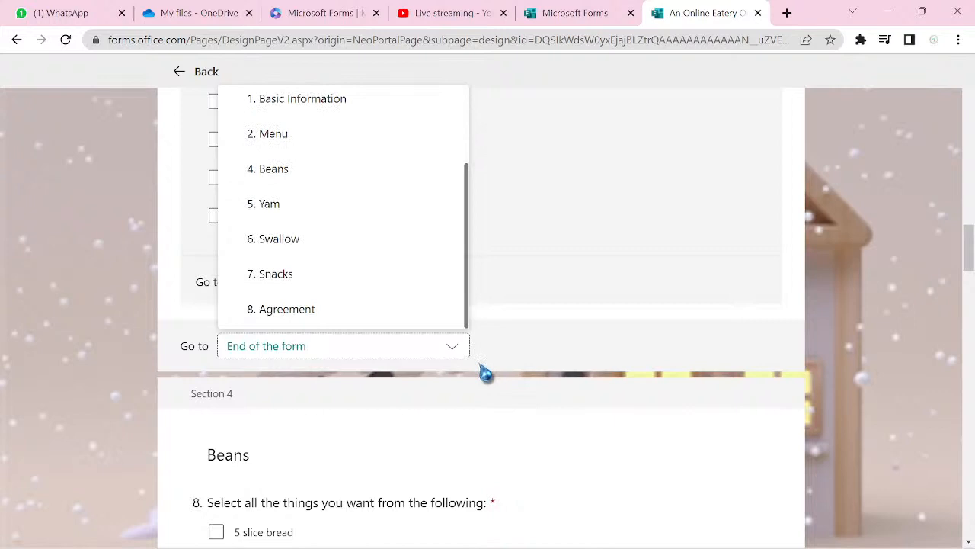
{"action": "left_click", "coordinate": [318, 317]}
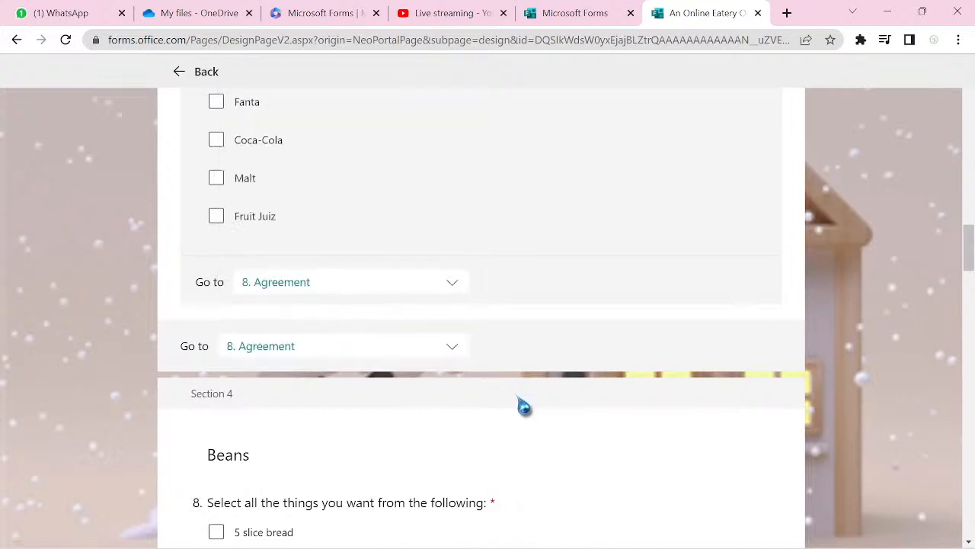
{"action": "scroll", "coordinate": [524, 406], "scroll_direction": "down", "scroll_amount": 6}
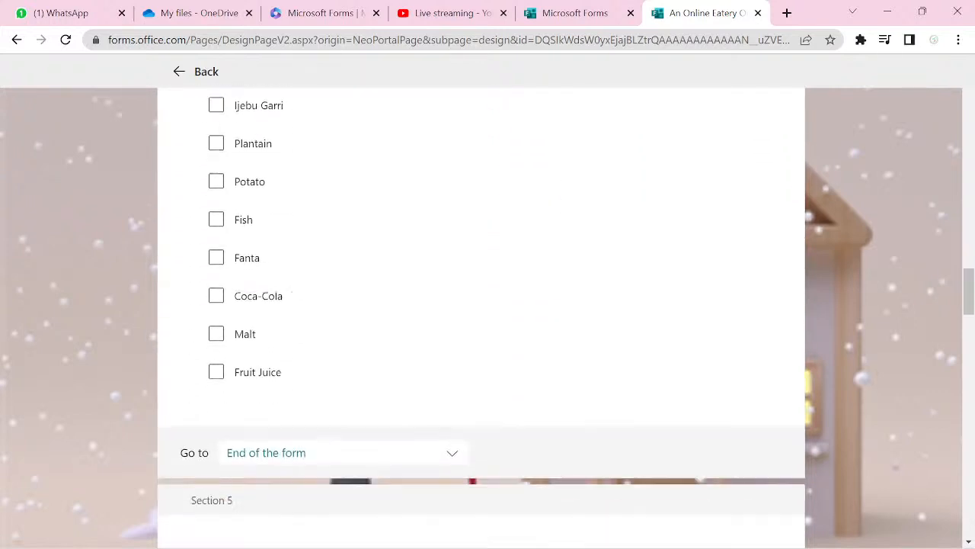
- Set the Beans and Yam sections to continue to Agreement
{"action": "scroll", "coordinate": [481, 316], "scroll_direction": "down", "scroll_amount": 1}
{"action": "left_click", "coordinate": [452, 417]}
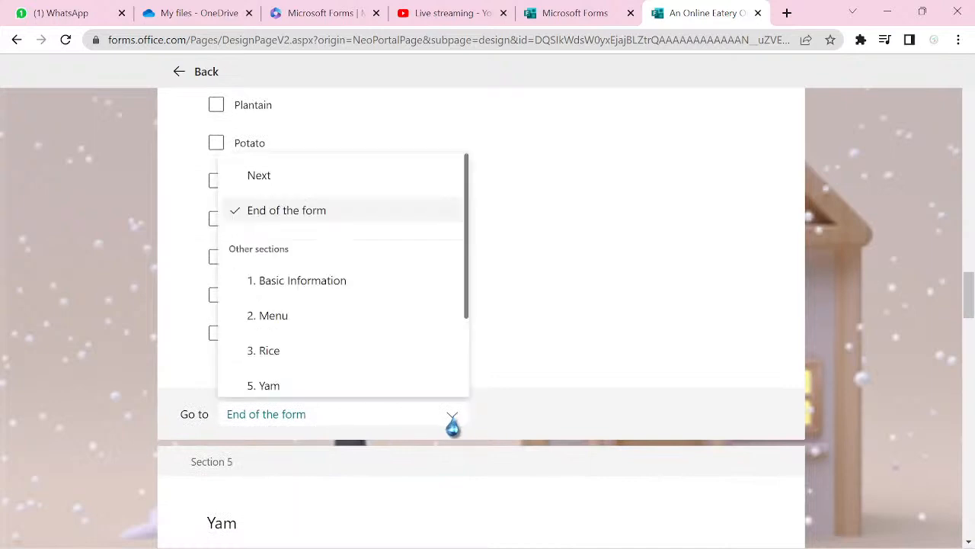
{"action": "scroll", "coordinate": [457, 314], "scroll_direction": "down", "scroll_amount": 2}
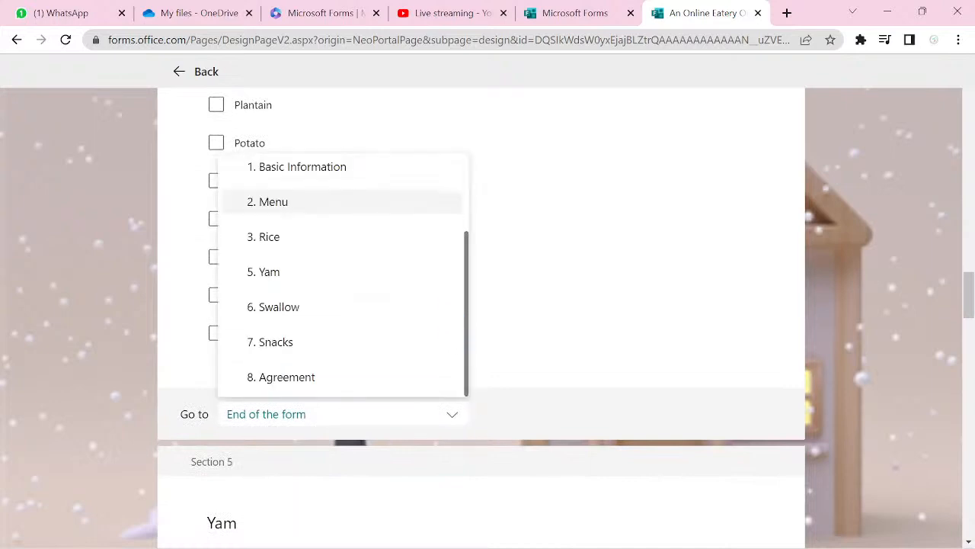
{"action": "left_click", "coordinate": [287, 376]}
{"action": "scroll", "coordinate": [481, 317], "scroll_direction": "down", "scroll_amount": 8}
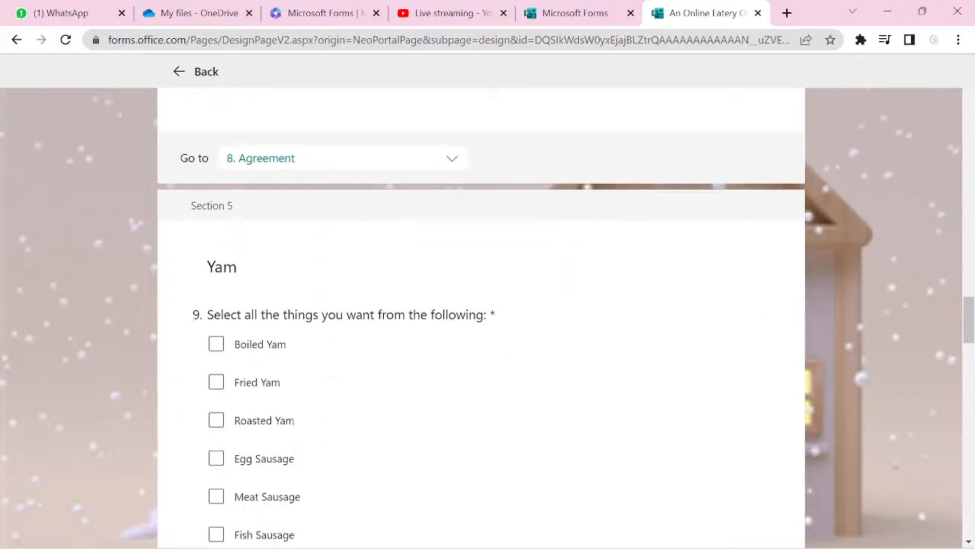
{"action": "left_click", "coordinate": [343, 445]}
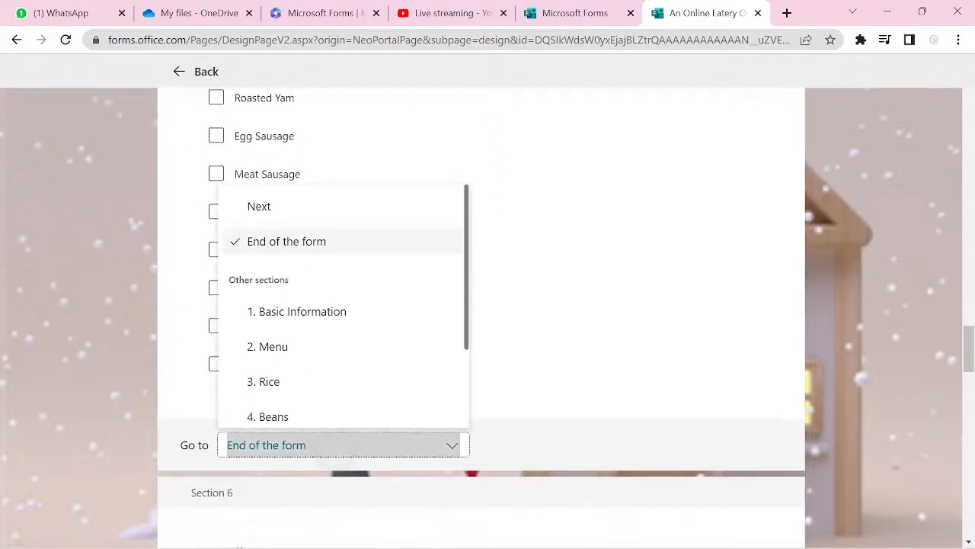
{"action": "scroll", "coordinate": [343, 305], "scroll_direction": "down", "scroll_amount": 3}
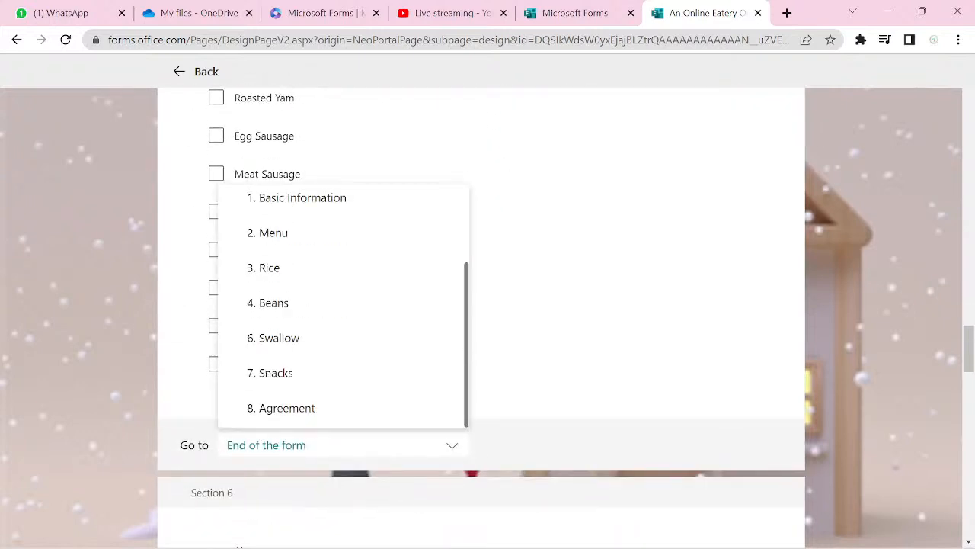
{"action": "left_click", "coordinate": [286, 407]}
- Route question 10's answers to the Agreement section
{"action": "scroll", "coordinate": [482, 317], "scroll_direction": "down", "scroll_amount": 6}
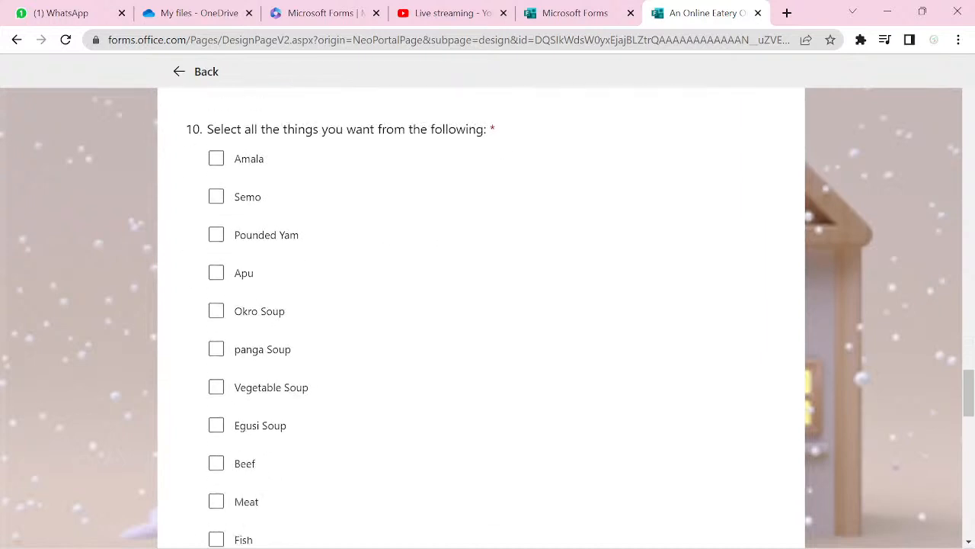
{"action": "scroll", "coordinate": [482, 317], "scroll_direction": "down", "scroll_amount": 6}
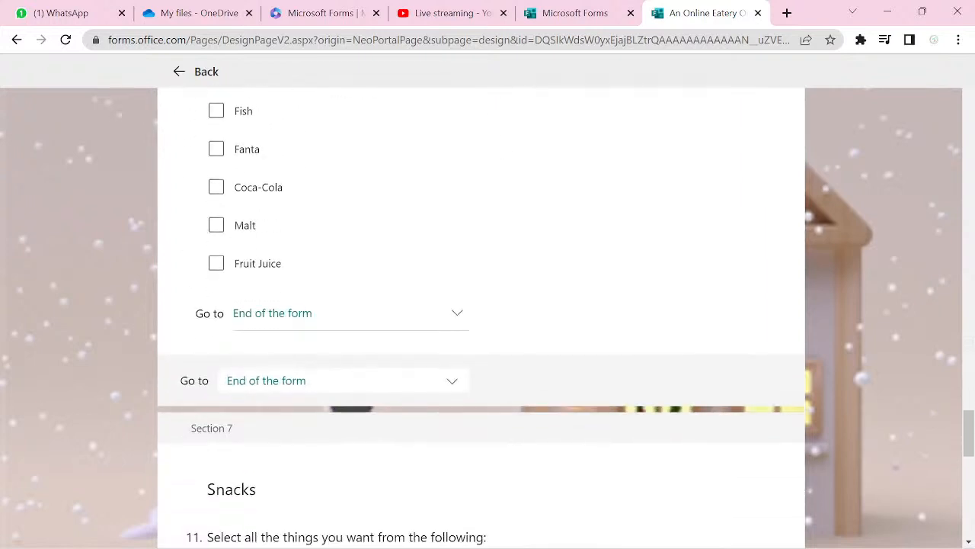
{"action": "left_click", "coordinate": [533, 191]}
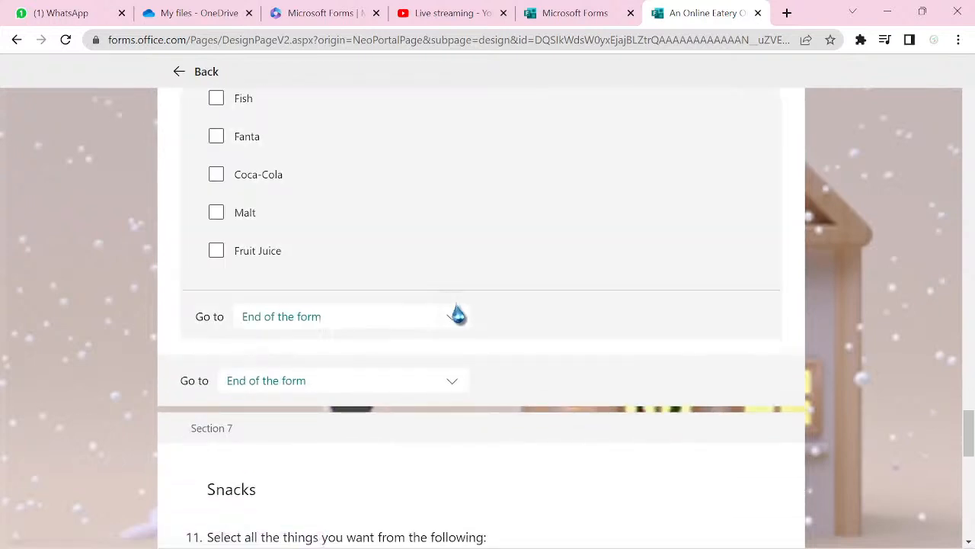
{"action": "left_click", "coordinate": [456, 316]}
{"action": "scroll", "coordinate": [350, 191], "scroll_direction": "down", "scroll_amount": 2}
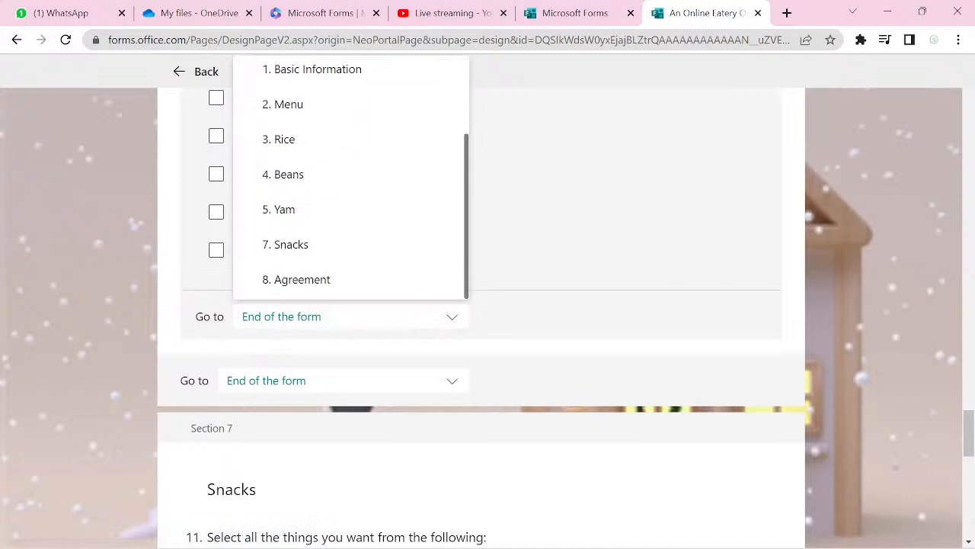
{"action": "left_click", "coordinate": [302, 279]}
- Set the Swallow and Snacks sections to continue to Agreement
{"action": "left_click", "coordinate": [451, 380]}
{"action": "scroll", "coordinate": [342, 240], "scroll_direction": "down", "scroll_amount": 2}
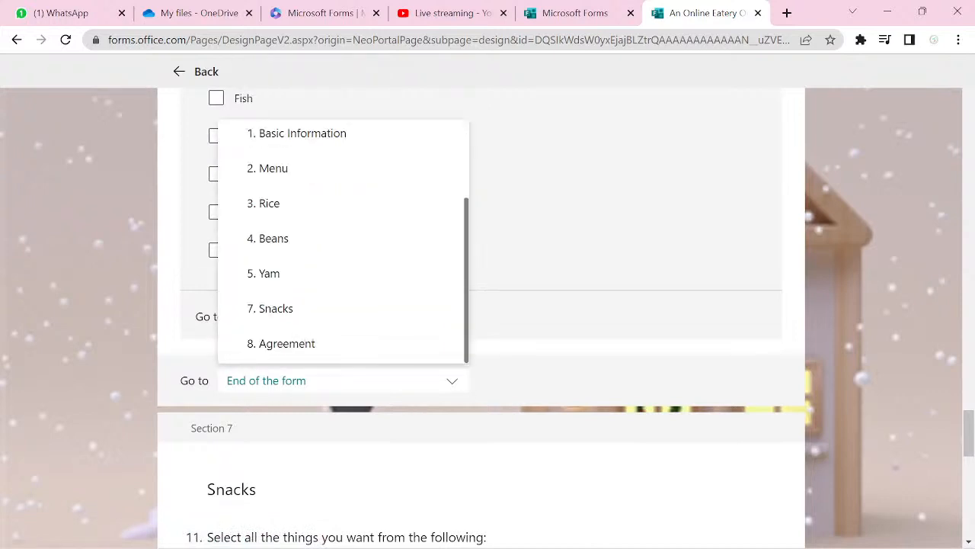
{"action": "left_click", "coordinate": [287, 343]}
{"action": "scroll", "coordinate": [479, 304], "scroll_direction": "down", "scroll_amount": 6}
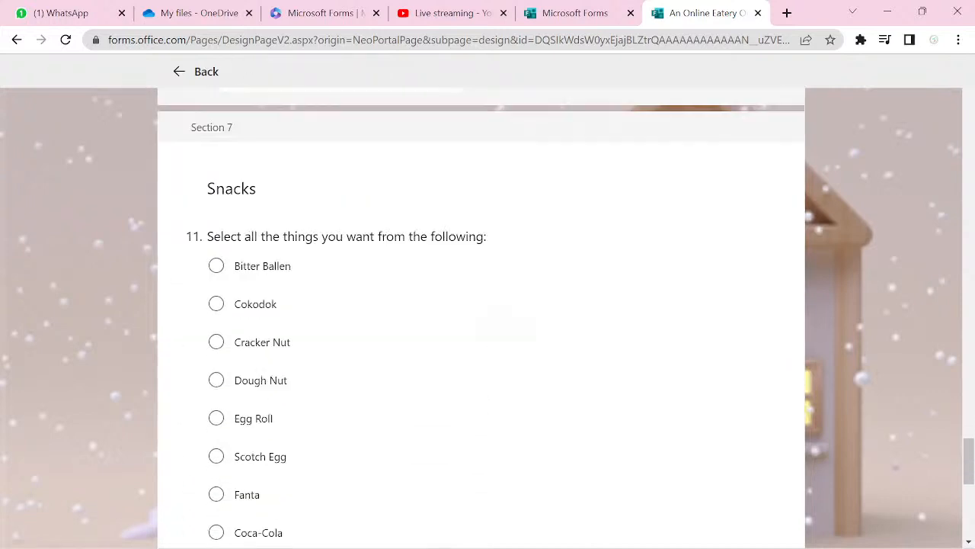
{"action": "scroll", "coordinate": [480, 305], "scroll_direction": "down", "scroll_amount": 3}
{"action": "left_click", "coordinate": [451, 283]}
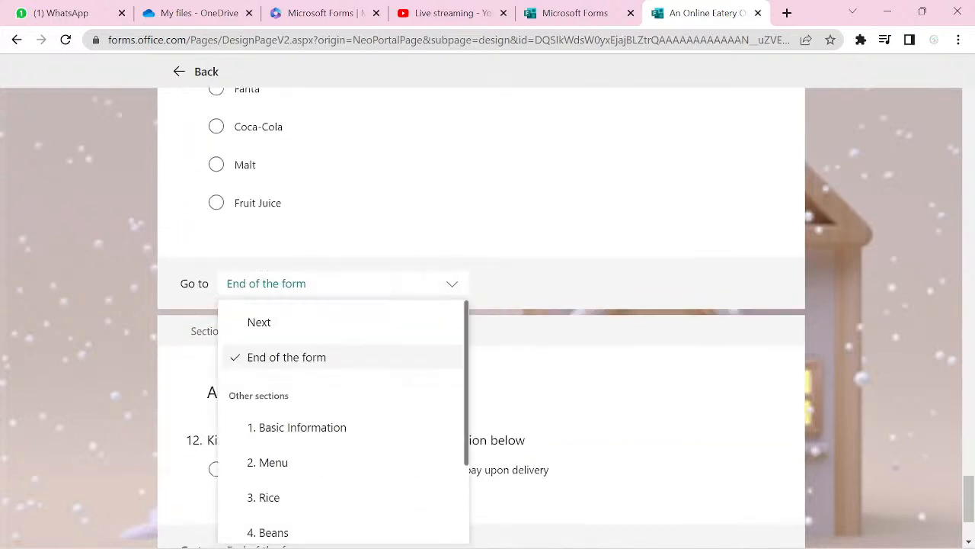
{"action": "scroll", "coordinate": [342, 419], "scroll_direction": "down", "scroll_amount": 2}
{"action": "left_click", "coordinate": [281, 523]}
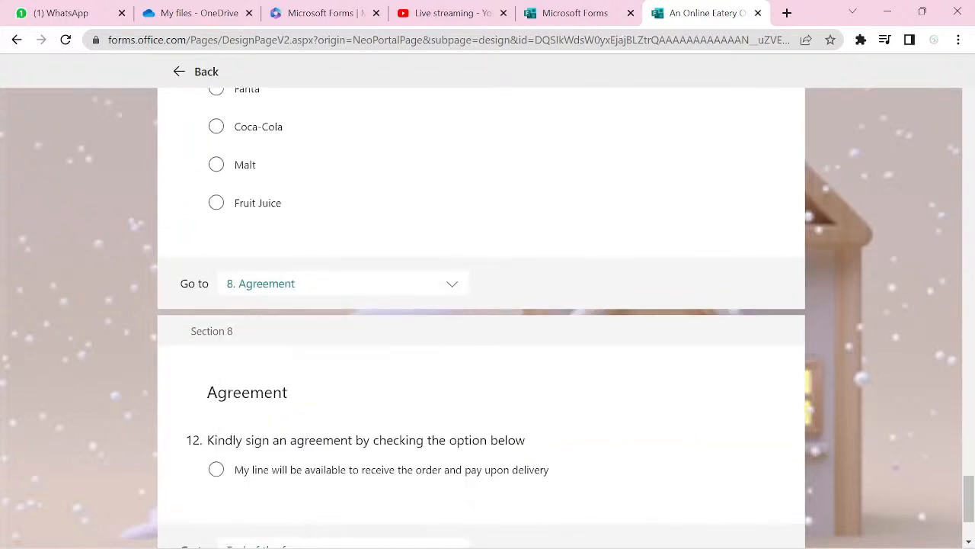
{"action": "scroll", "coordinate": [480, 305], "scroll_direction": "down", "scroll_amount": 2}
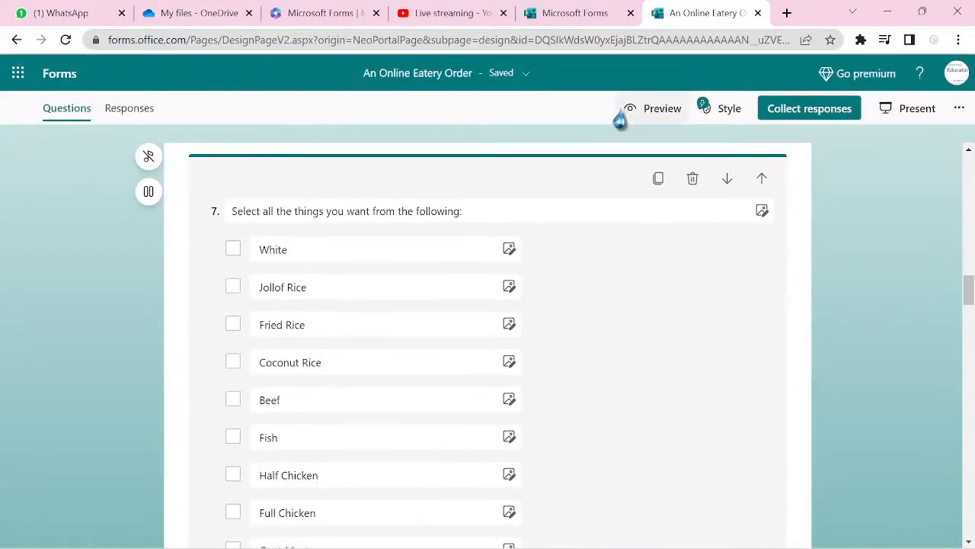
- Open a respondent preview of the form
{"action": "left_click", "coordinate": [655, 114]}
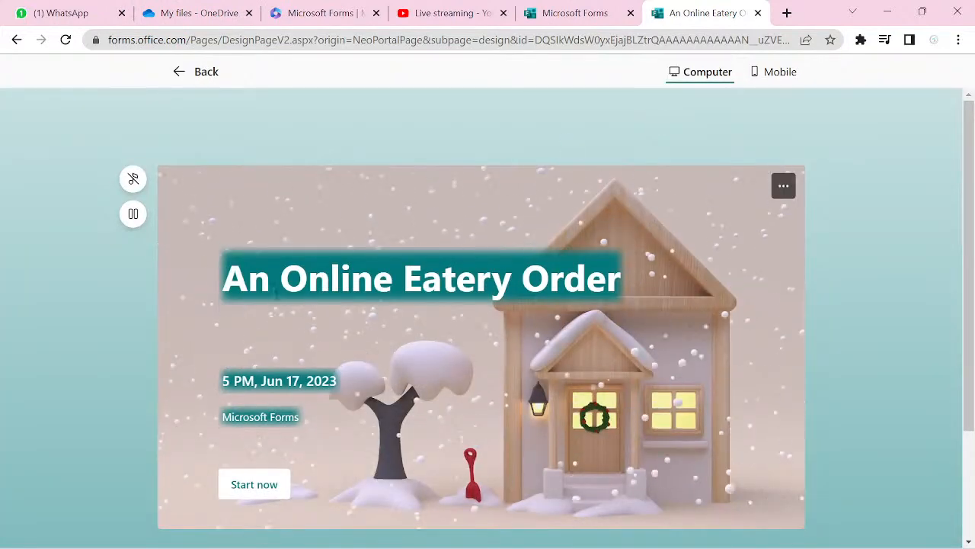
- Start the timed preview form and turn on its background music
{"action": "left_click", "coordinate": [256, 495]}
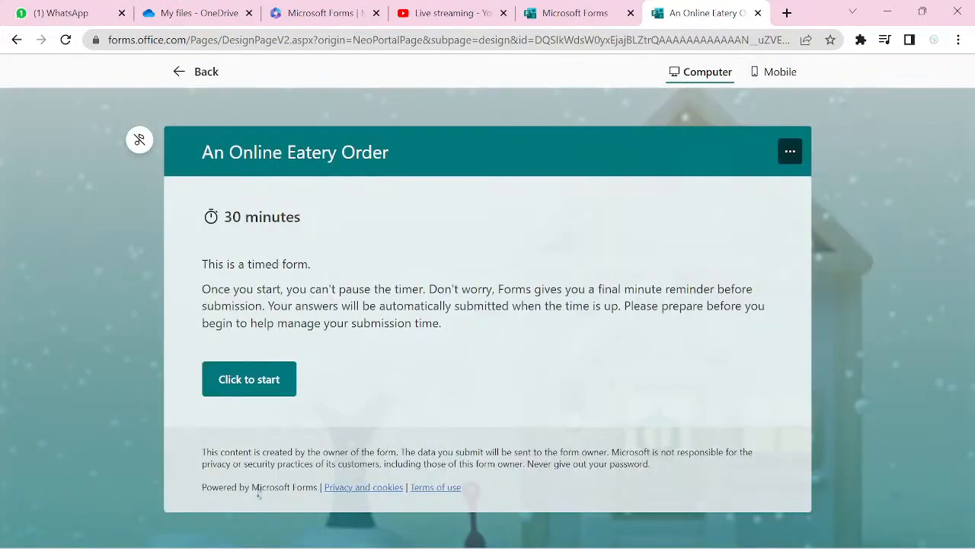
{"action": "left_click", "coordinate": [272, 384]}
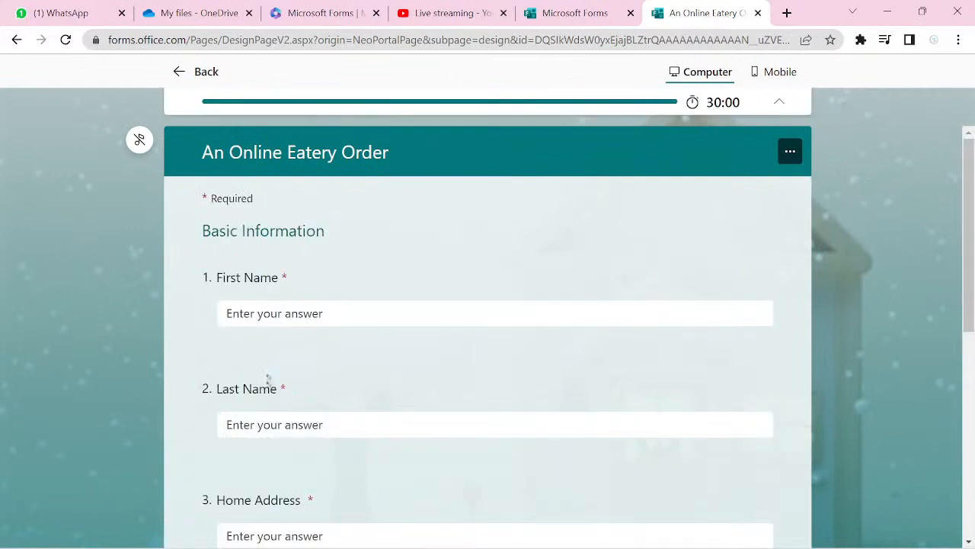
{"action": "left_click", "coordinate": [138, 148]}
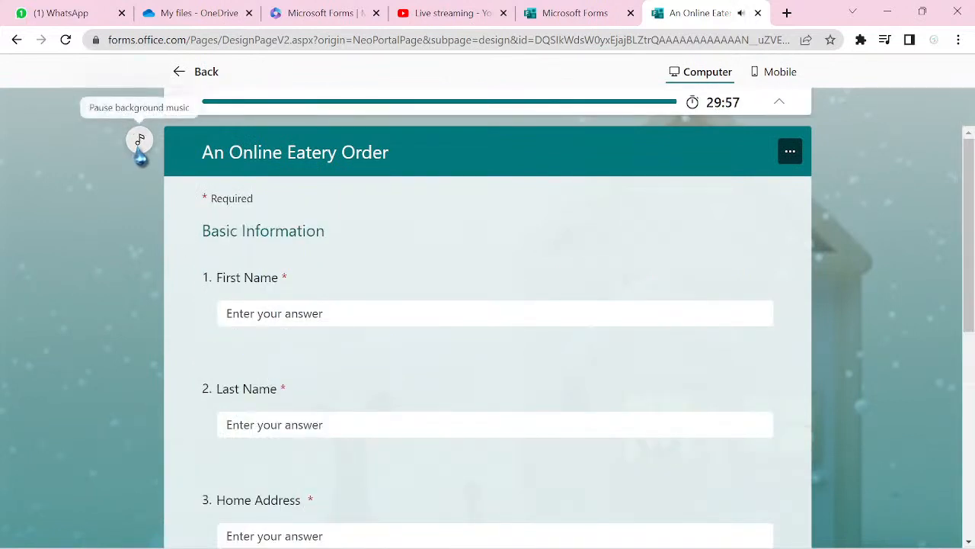
- Fill in the respondent's first name, last name and home address
{"action": "left_click", "coordinate": [330, 313]}
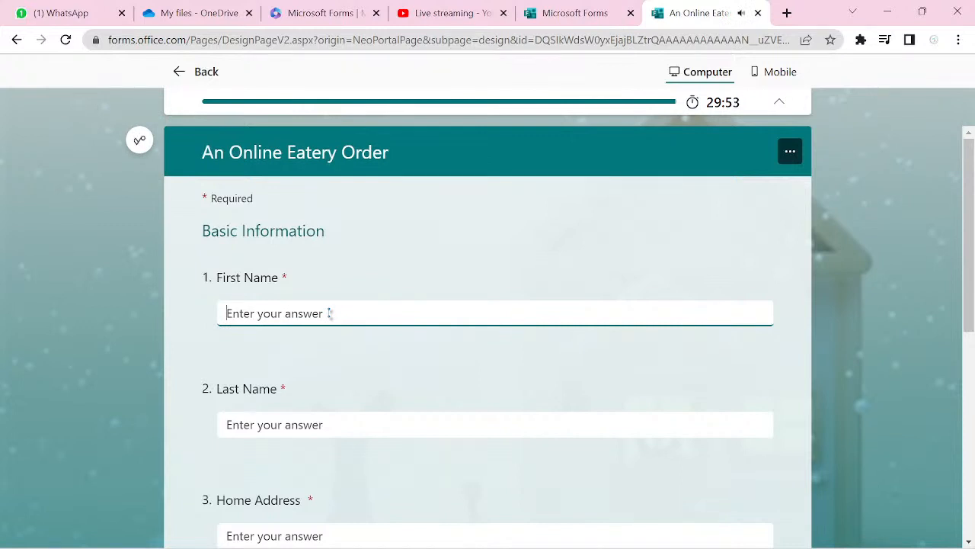
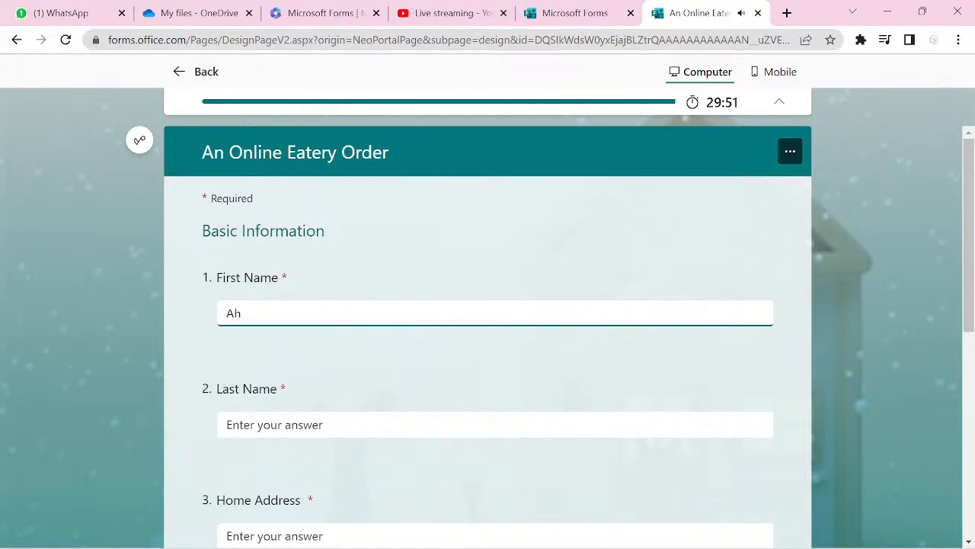
{"action": "key", "text": "Tab"}
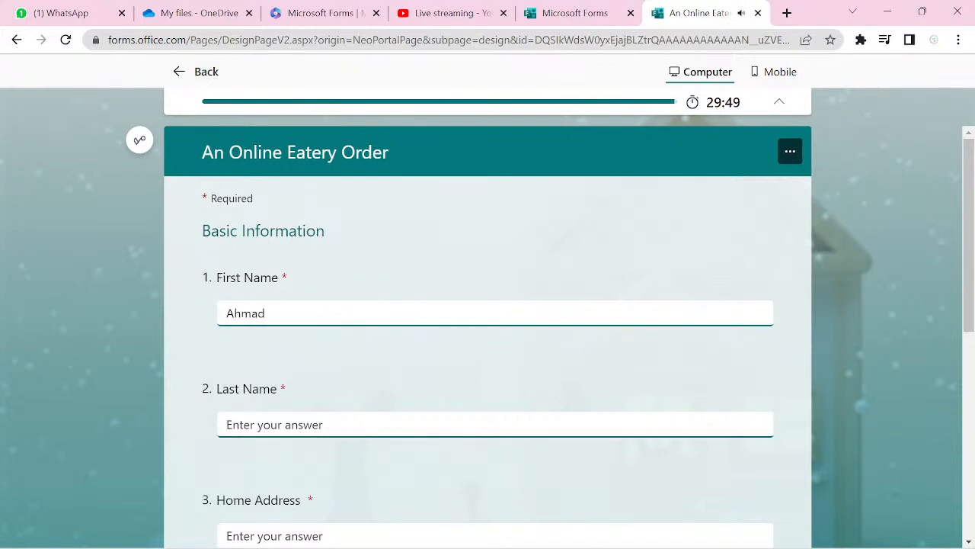
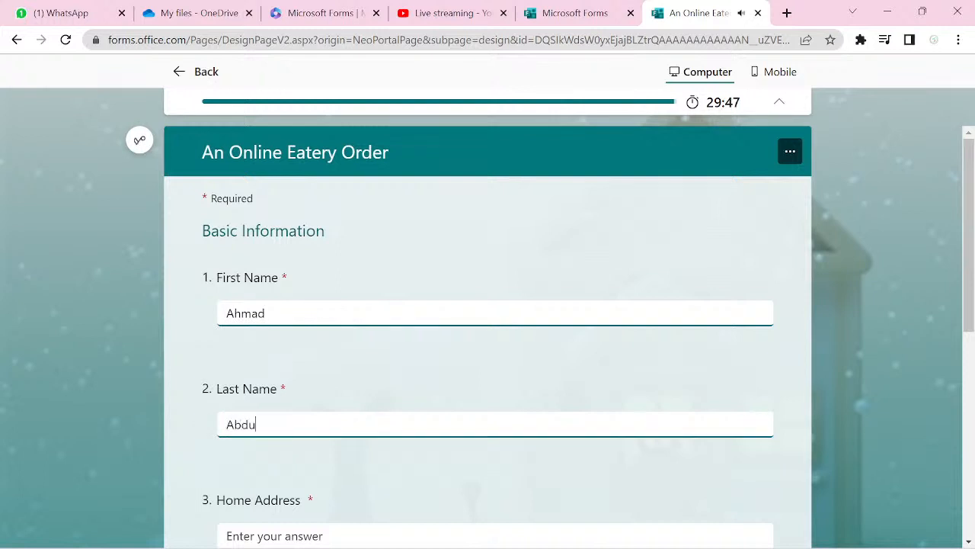
{"action": "key", "text": "Tab"}
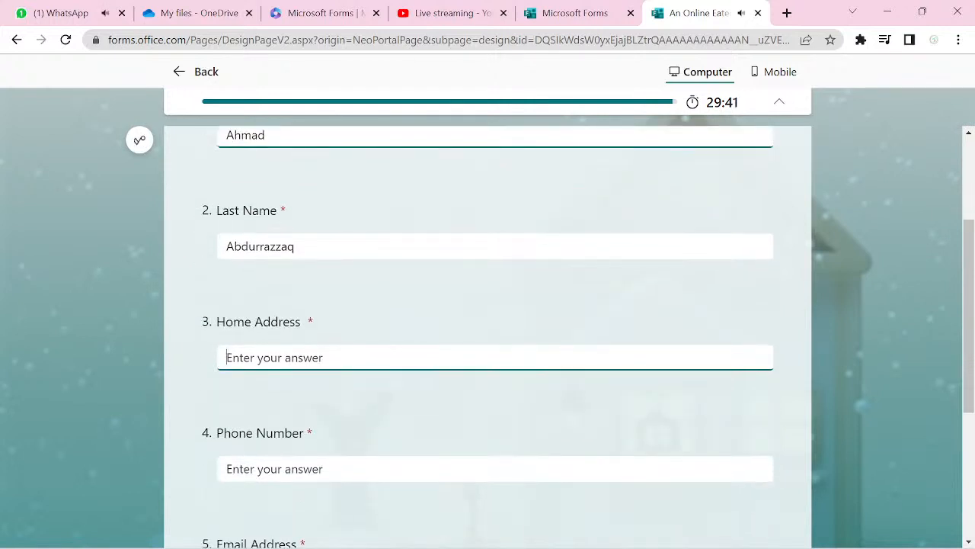
{"action": "type", "text": "Never "}
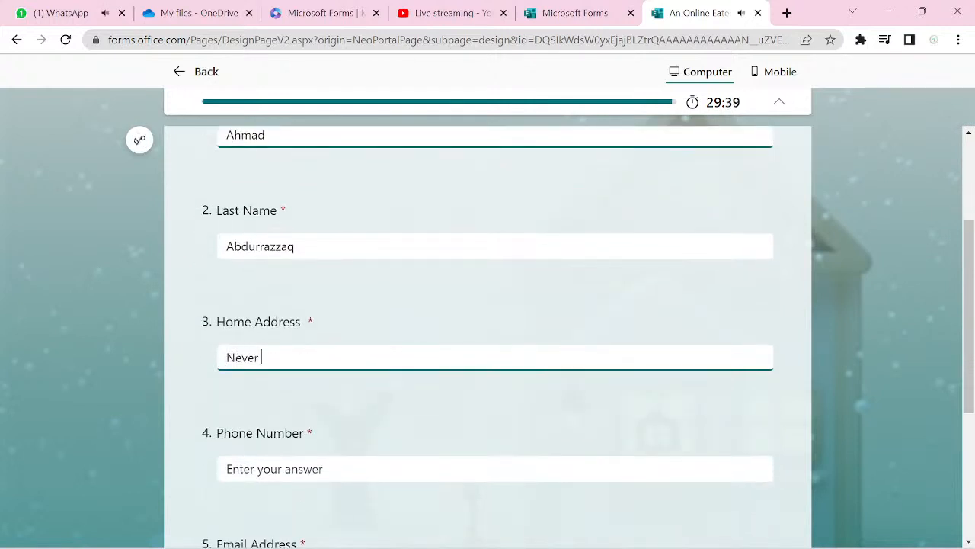
{"action": "type", "text": "Mind"}
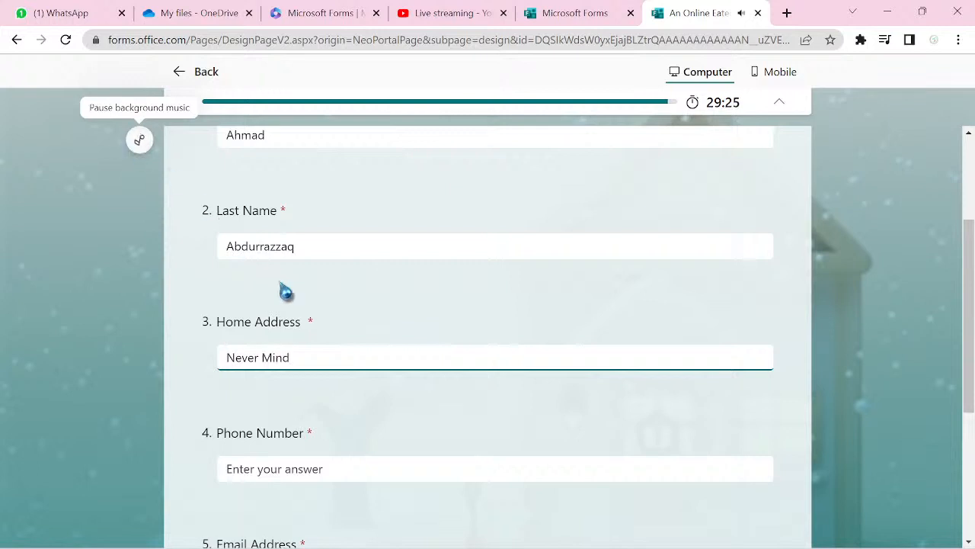
- Enter the phone number and e-mail address, then continue to the Menu page
{"action": "left_click", "coordinate": [311, 472]}
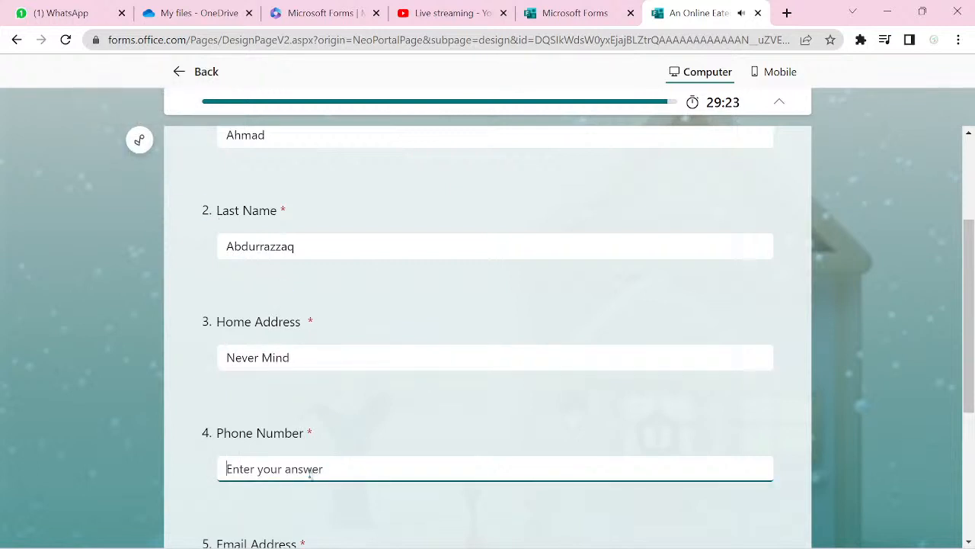
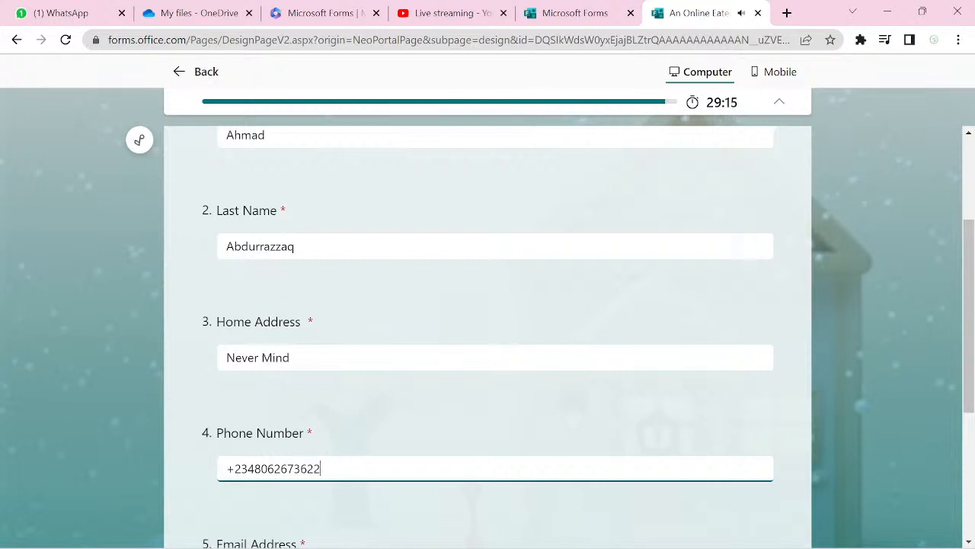
{"action": "scroll", "coordinate": [487, 320], "scroll_direction": "down", "scroll_amount": 3}
{"action": "left_click", "coordinate": [274, 389]}
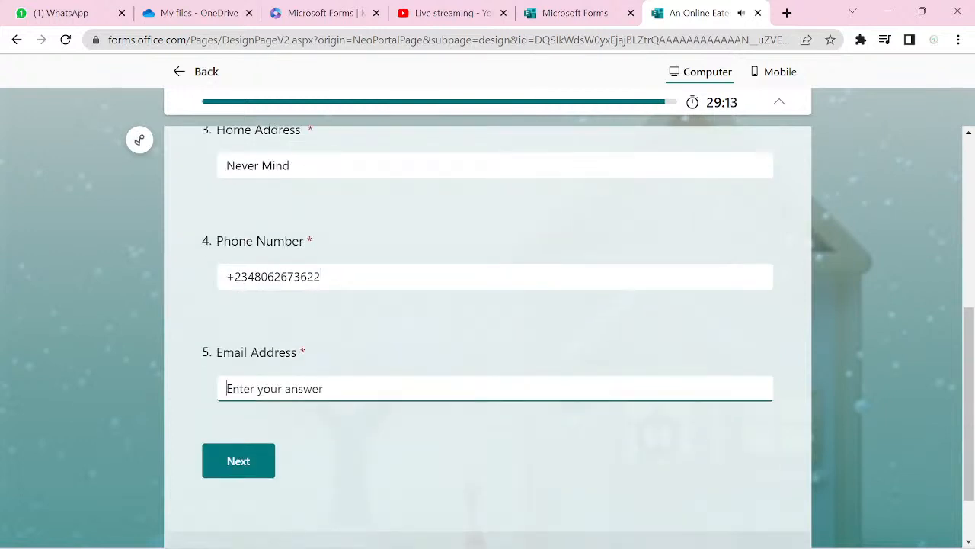
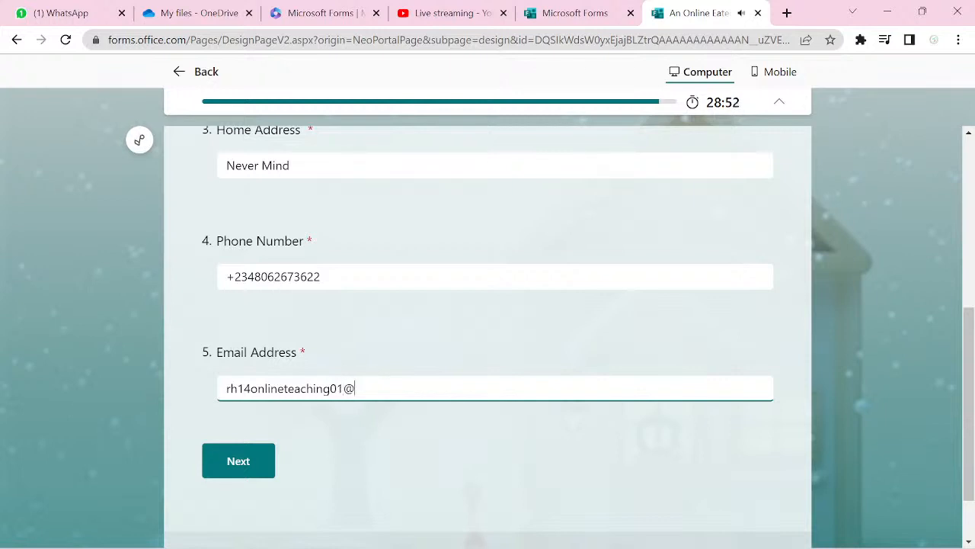
{"action": "scroll", "coordinate": [488, 305], "scroll_direction": "down", "scroll_amount": 1}
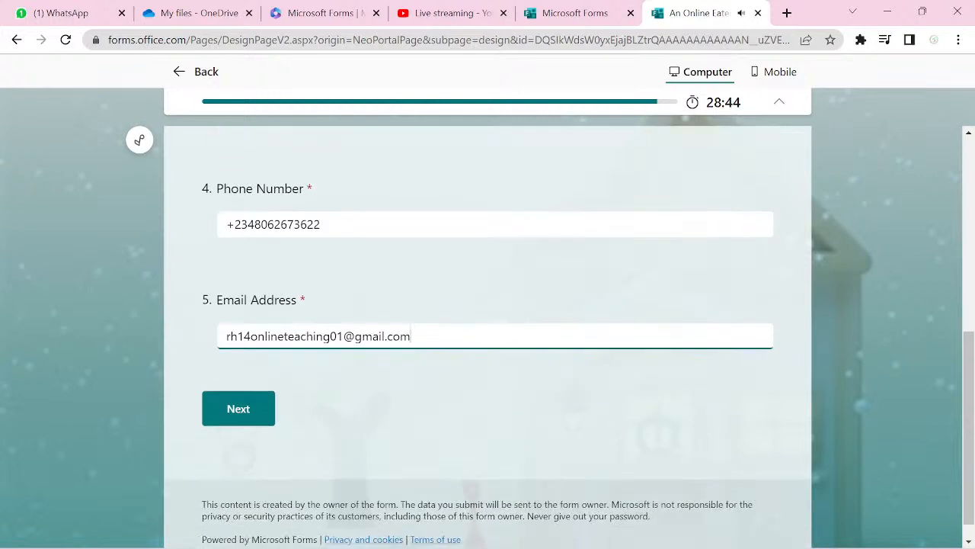
{"action": "key", "text": "Return"}
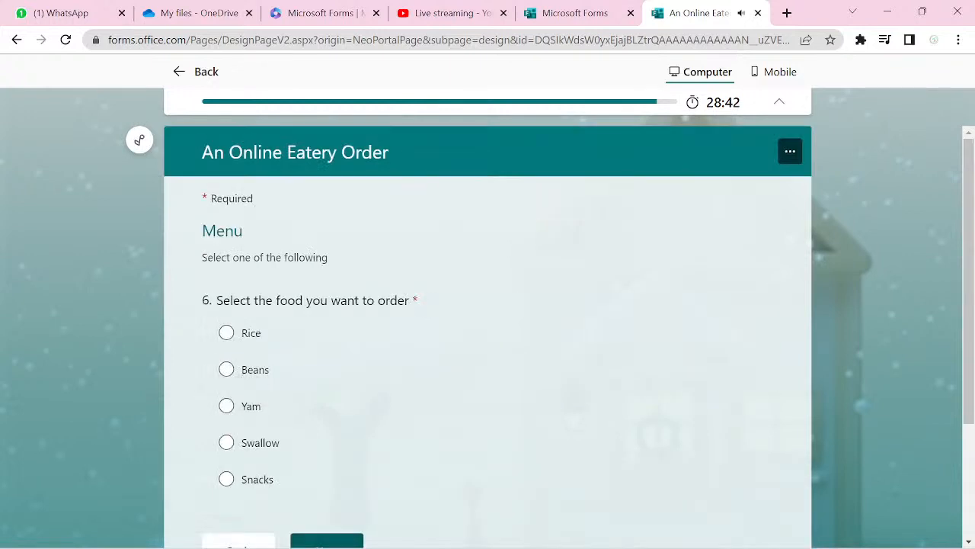
- Choose Beans as the food to order and continue to the Beans section
{"action": "key", "text": "space"}
{"action": "scroll", "coordinate": [488, 305], "scroll_direction": "down", "scroll_amount": 2}
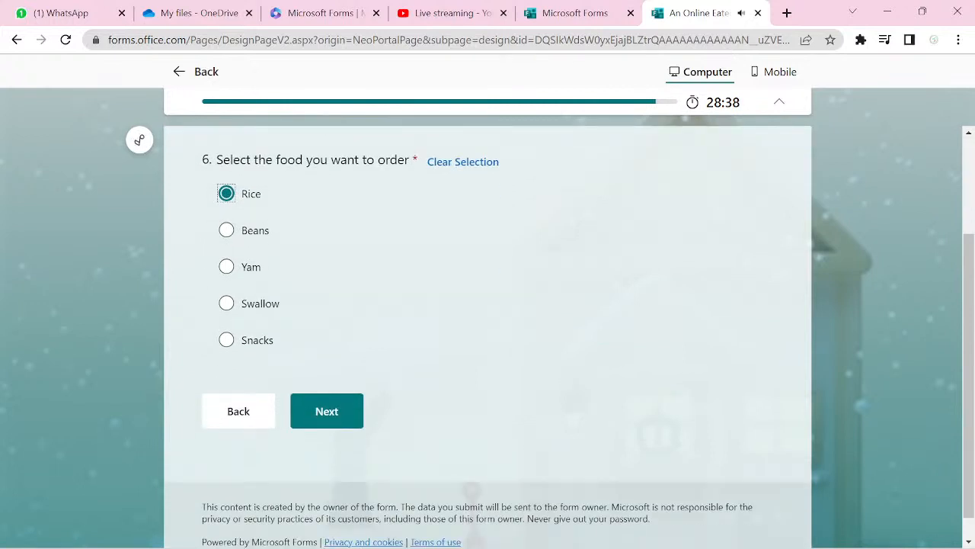
{"action": "key", "text": "Down"}
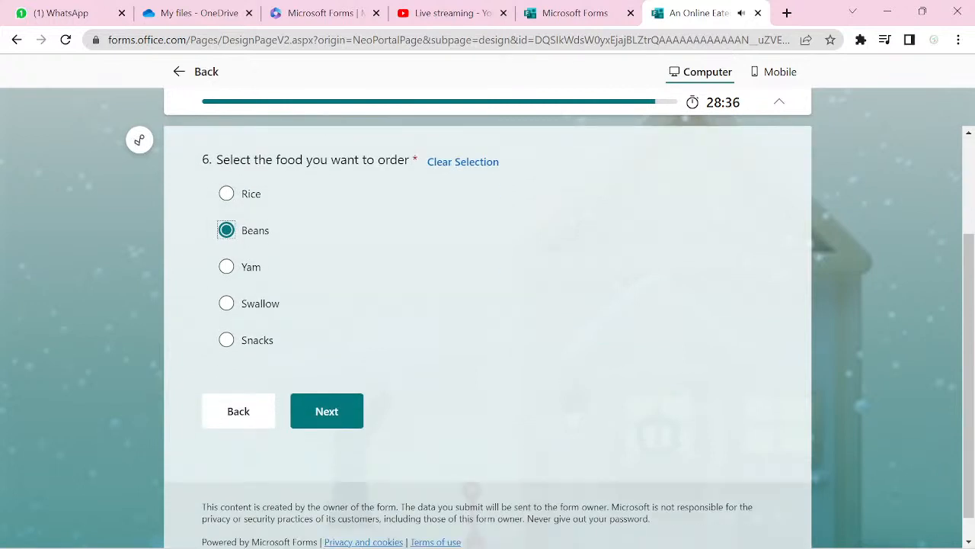
{"action": "key", "text": "Return"}
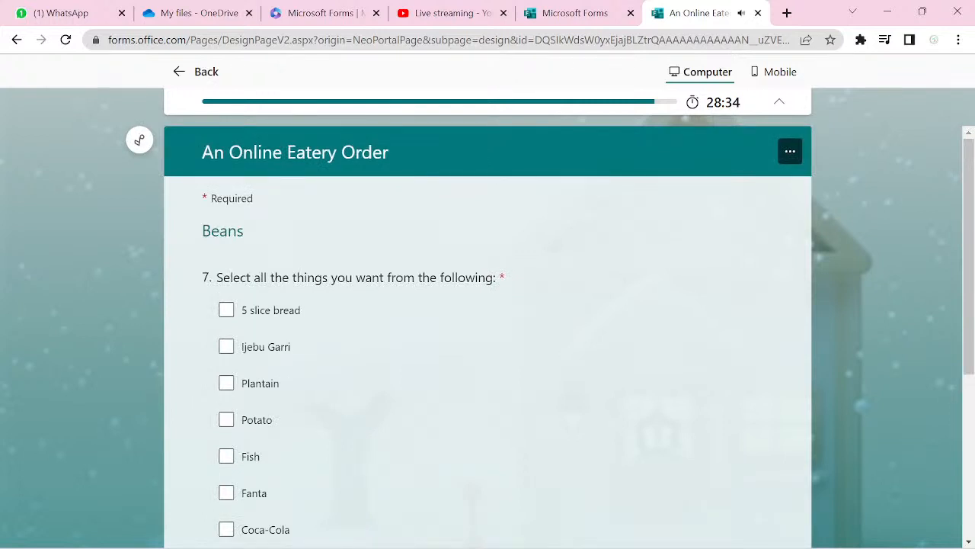
- Tick 5 slice bread and Malt, accept the delivery and payment agreement, and submit the order
{"action": "scroll", "coordinate": [488, 343], "scroll_direction": "down", "scroll_amount": 1}
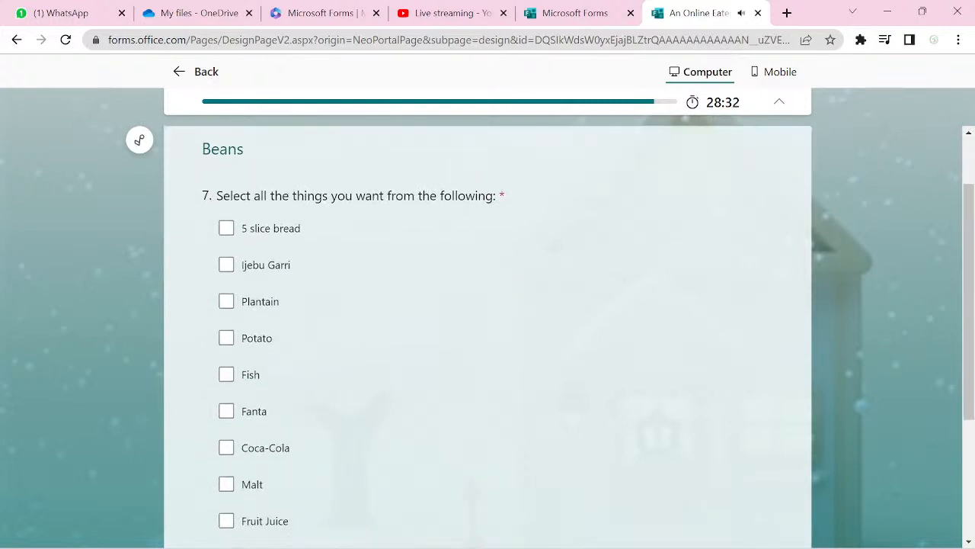
{"action": "key", "text": "space"}
{"action": "scroll", "coordinate": [488, 343], "scroll_direction": "down", "scroll_amount": 1}
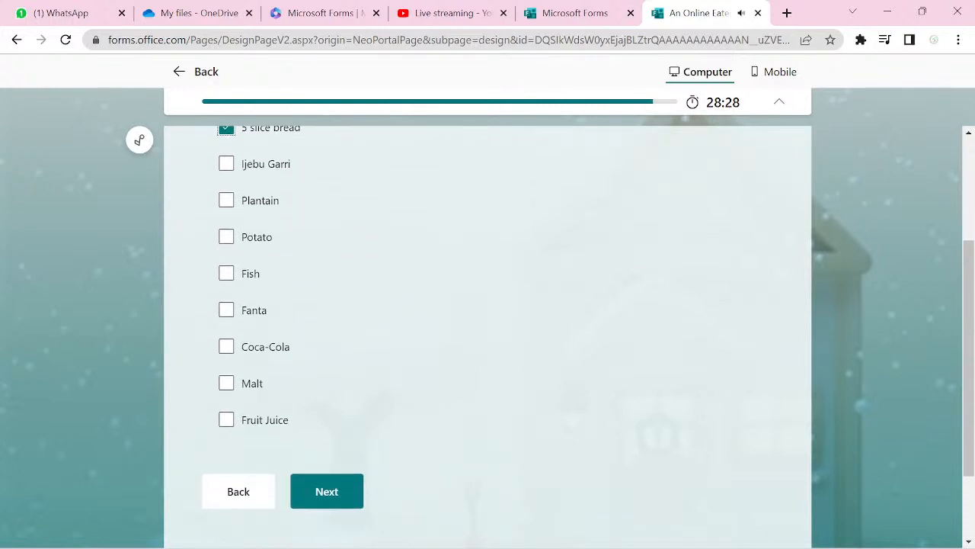
{"action": "left_click", "coordinate": [226, 382]}
{"action": "scroll", "coordinate": [487, 337], "scroll_direction": "down", "scroll_amount": 1}
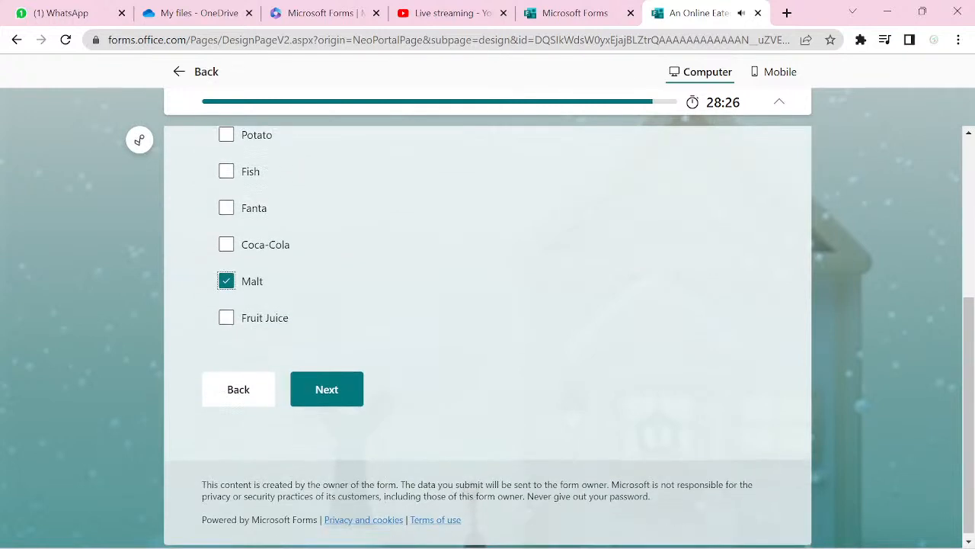
{"action": "key", "text": "Return"}
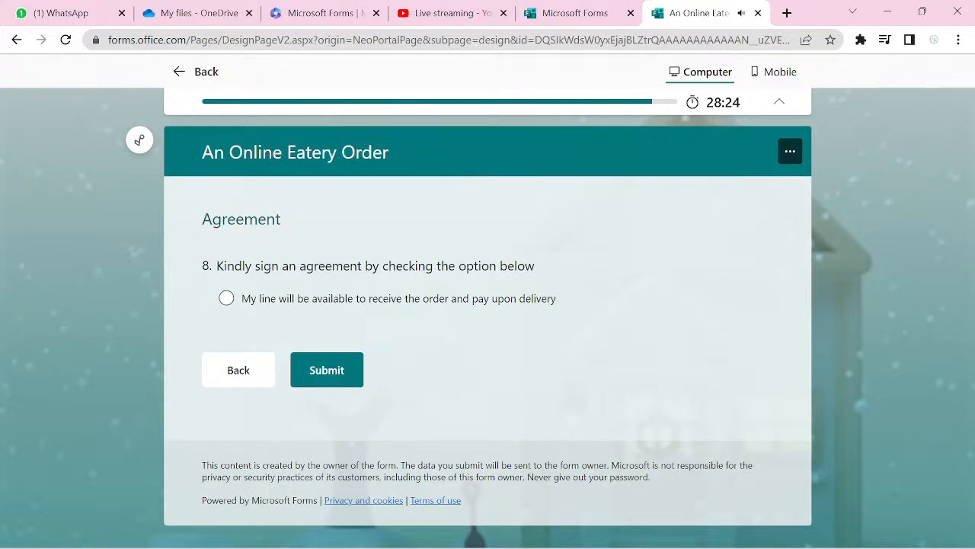
{"action": "left_click", "coordinate": [226, 297]}
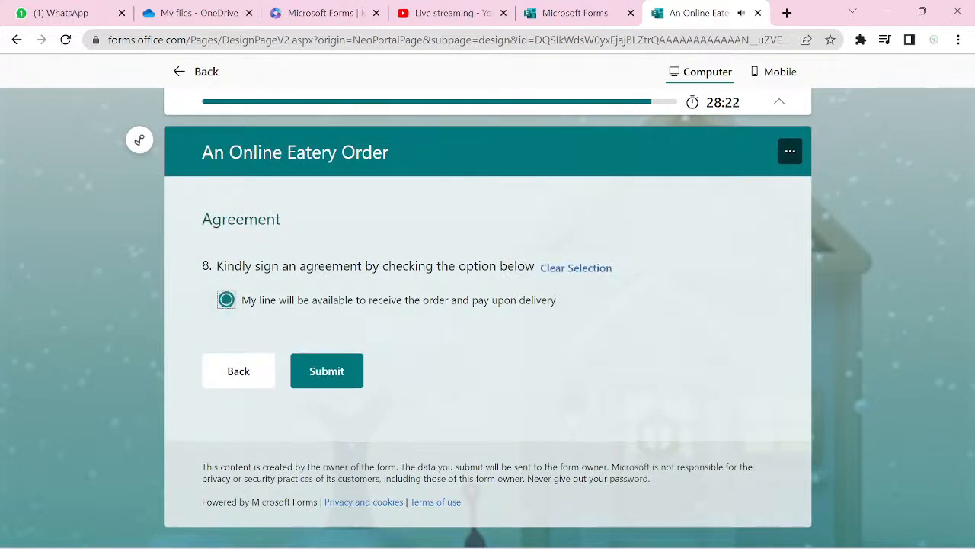
{"action": "key", "text": "Return"}
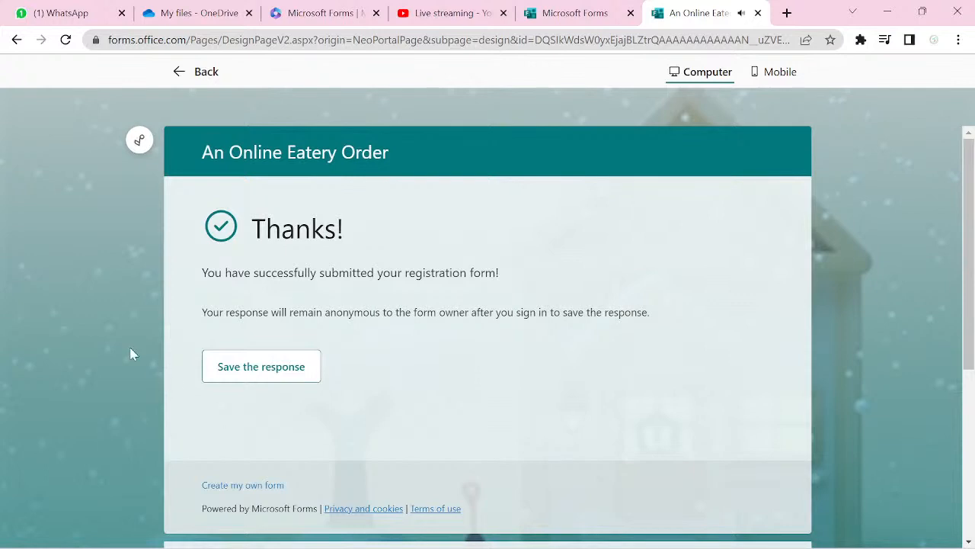
- Return to the form editor and view the Responses summary showing 1 response averaging 01:43
{"action": "left_click", "coordinate": [198, 79]}
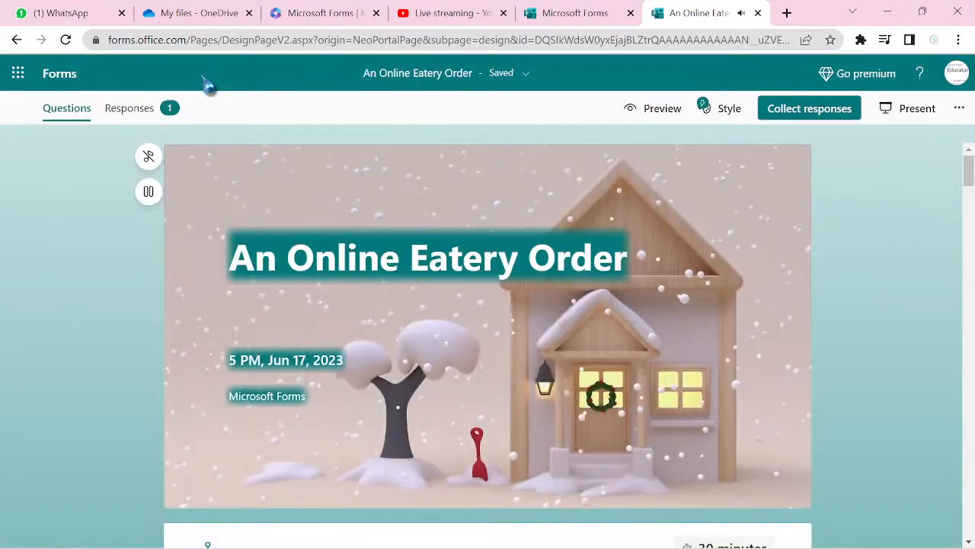
{"action": "left_click", "coordinate": [134, 115]}
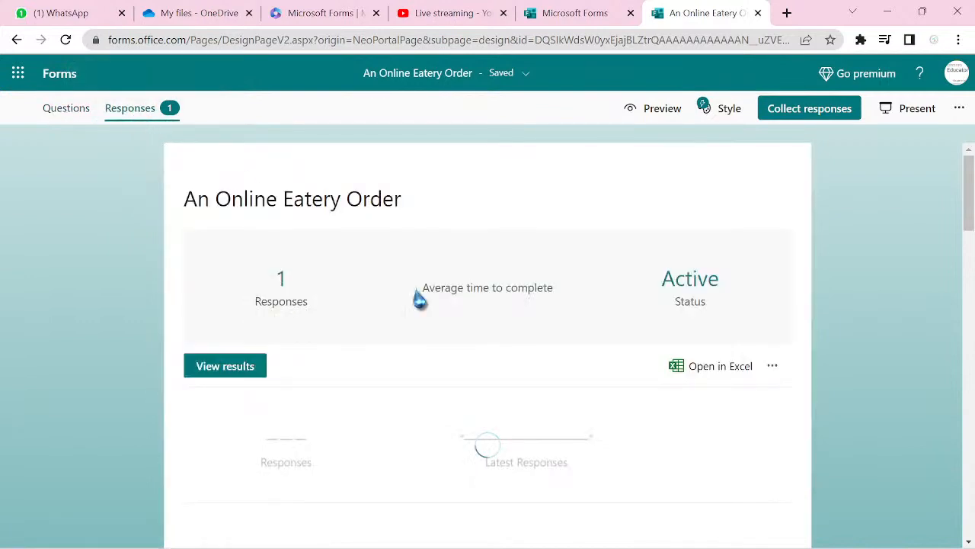
{"action": "scroll", "coordinate": [614, 437], "scroll_direction": "down", "scroll_amount": 3}
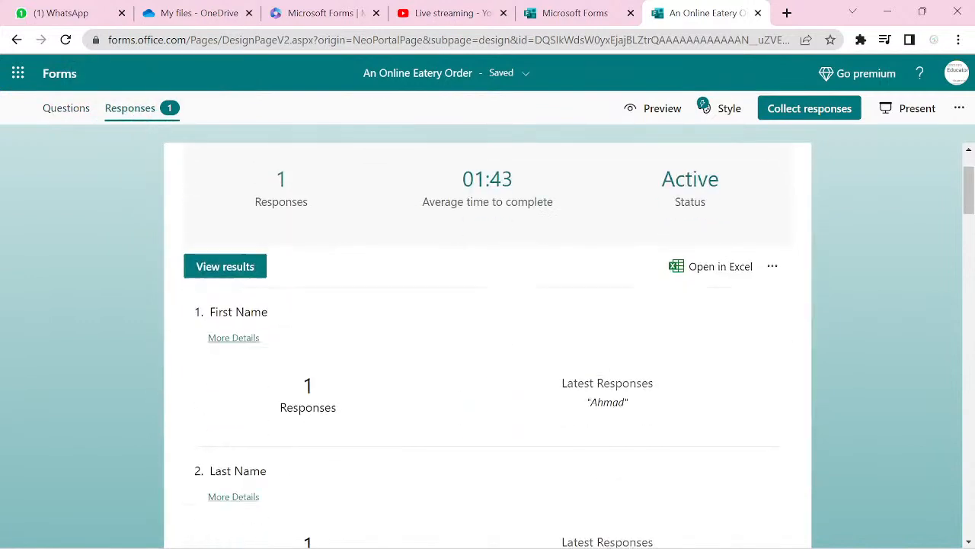
{"action": "scroll", "coordinate": [488, 343], "scroll_direction": "down", "scroll_amount": 5}
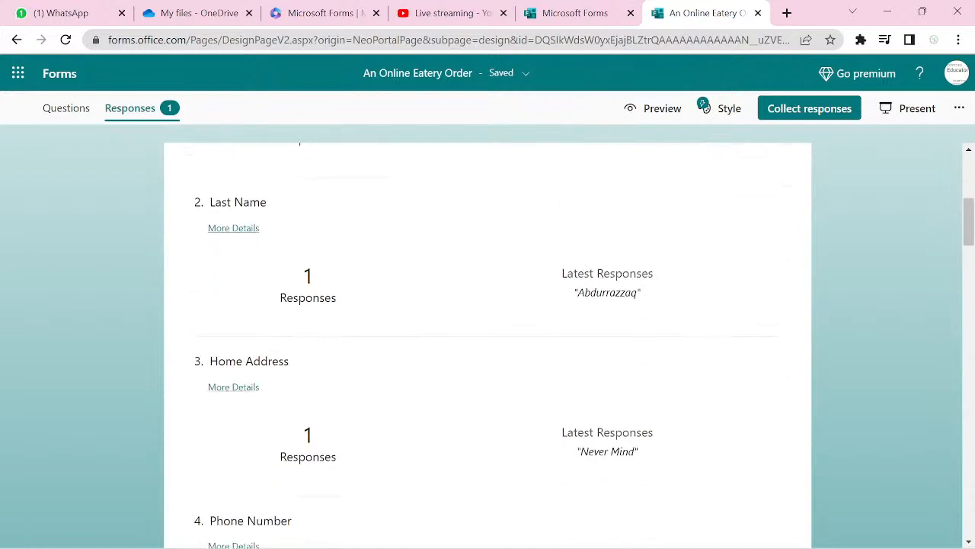
{"action": "scroll", "coordinate": [488, 343], "scroll_direction": "down", "scroll_amount": 6}
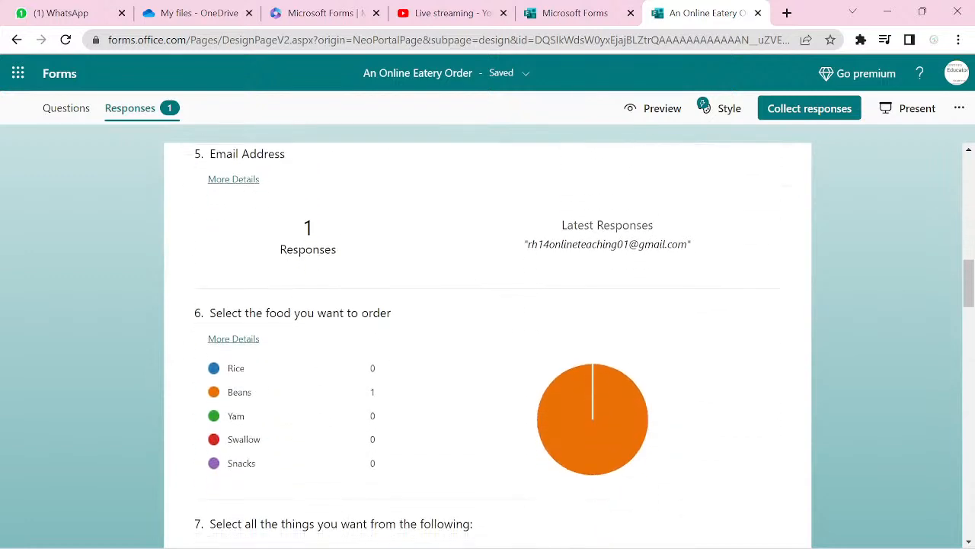
- Scroll through each question's answer summary for the Beans test order
{"action": "scroll", "coordinate": [488, 343], "scroll_direction": "up", "scroll_amount": 6}
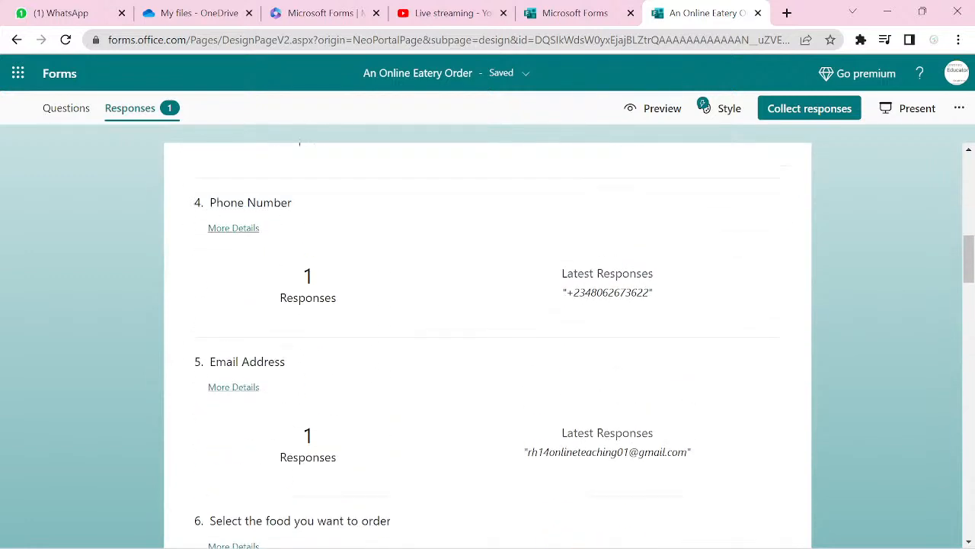
{"action": "scroll", "coordinate": [487, 343], "scroll_direction": "up", "scroll_amount": 4}
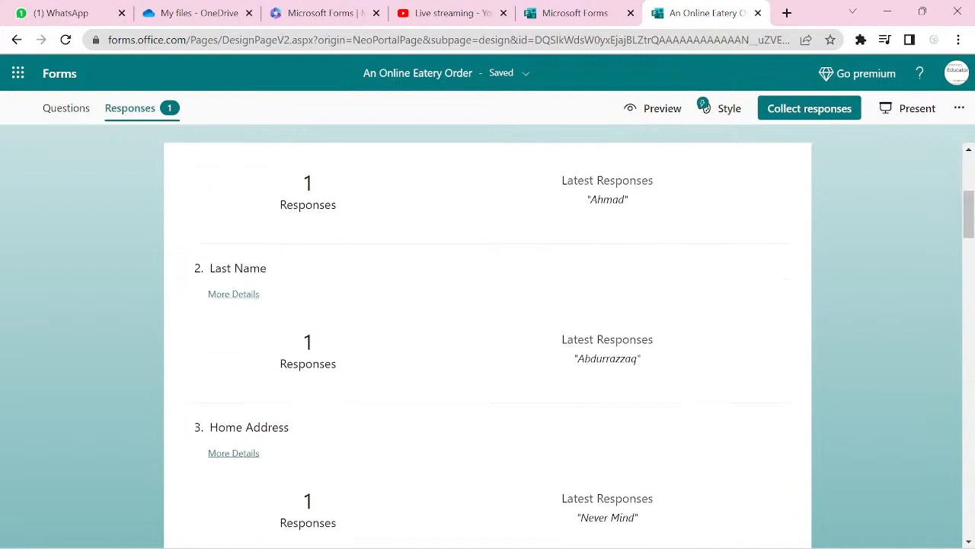
{"action": "scroll", "coordinate": [488, 343], "scroll_direction": "down", "scroll_amount": 1}
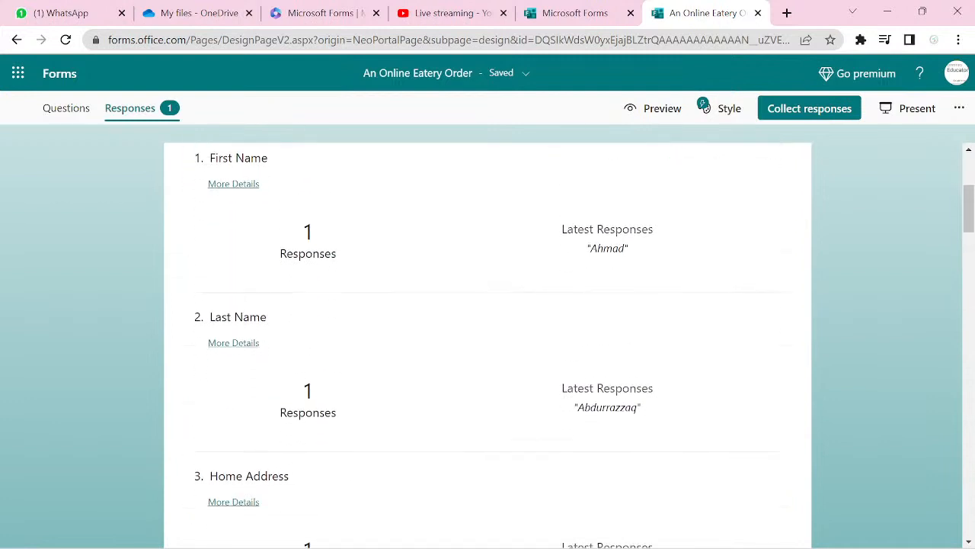
{"action": "scroll", "coordinate": [488, 342], "scroll_direction": "up", "scroll_amount": 3}
{"action": "scroll", "coordinate": [487, 343], "scroll_direction": "down", "scroll_amount": 1}
{"action": "scroll", "coordinate": [488, 343], "scroll_direction": "down", "scroll_amount": 20}
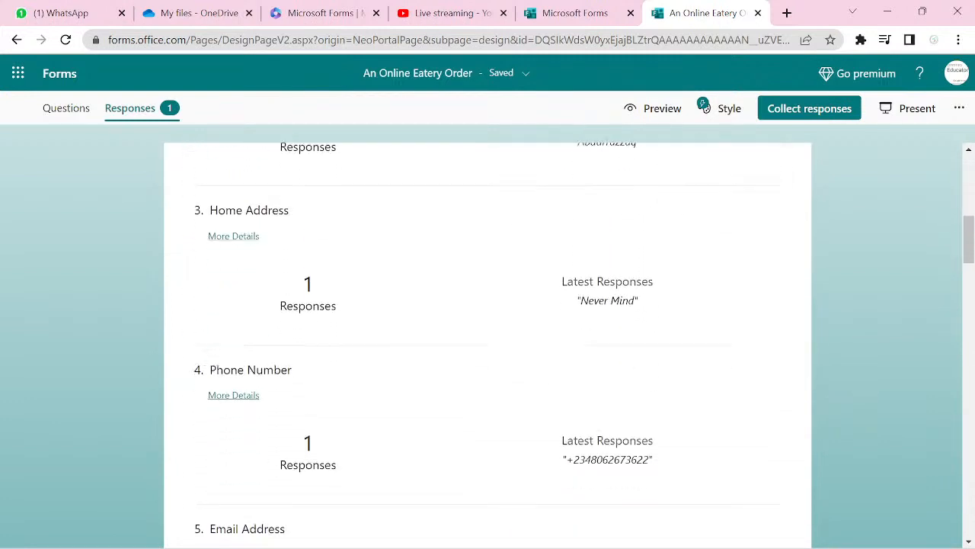
{"action": "scroll", "coordinate": [488, 343], "scroll_direction": "down", "scroll_amount": 5}
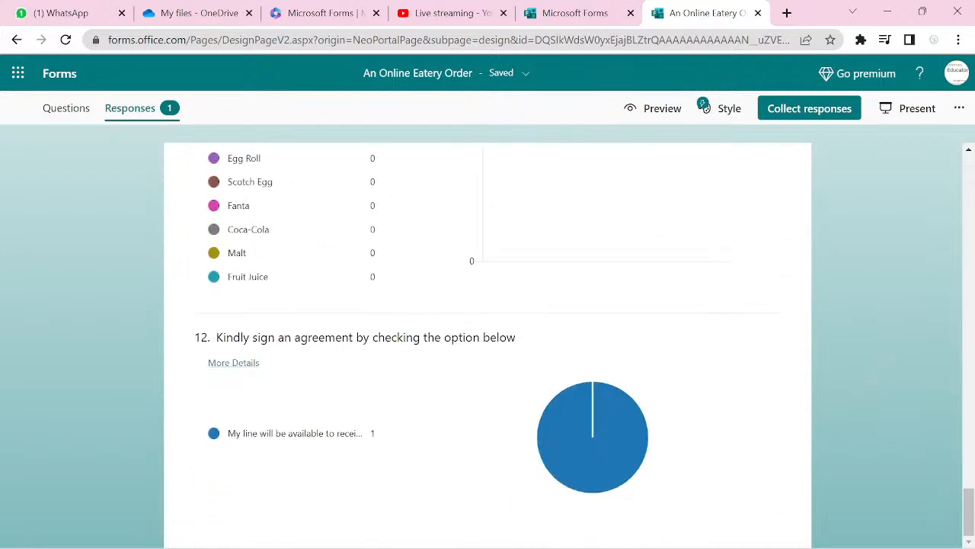
{"action": "scroll", "coordinate": [487, 343], "scroll_direction": "up", "scroll_amount": 1}
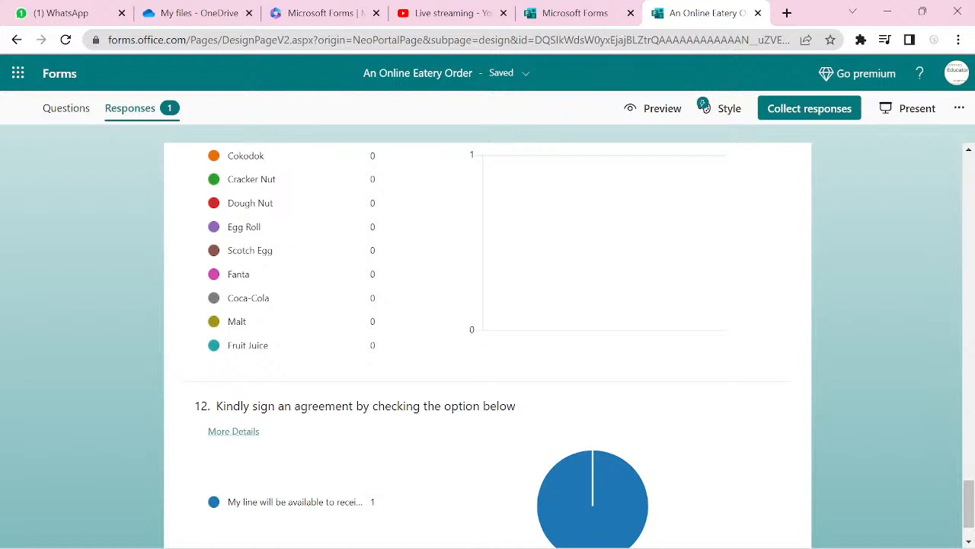
{"action": "scroll", "coordinate": [488, 343], "scroll_direction": "down", "scroll_amount": 1}
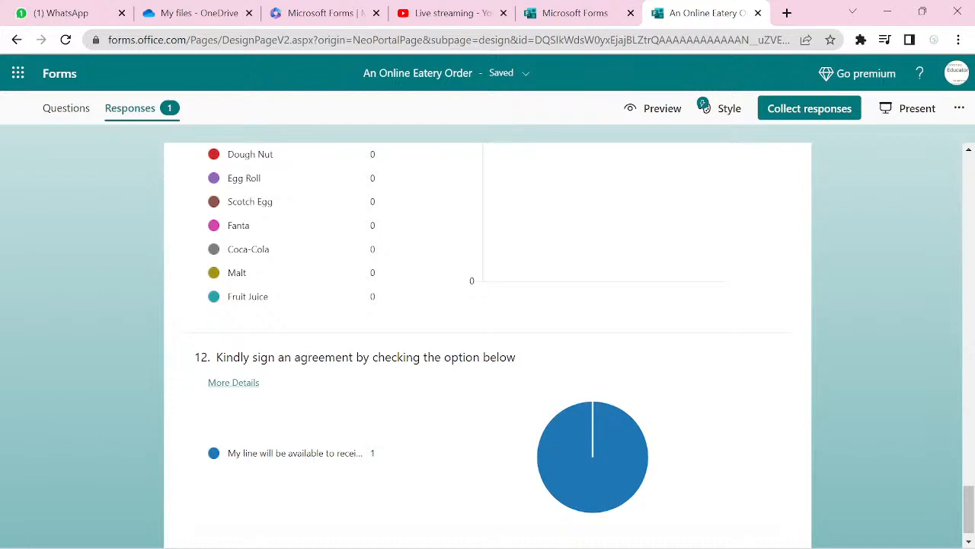
{"action": "scroll", "coordinate": [487, 343], "scroll_direction": "up", "scroll_amount": 20}
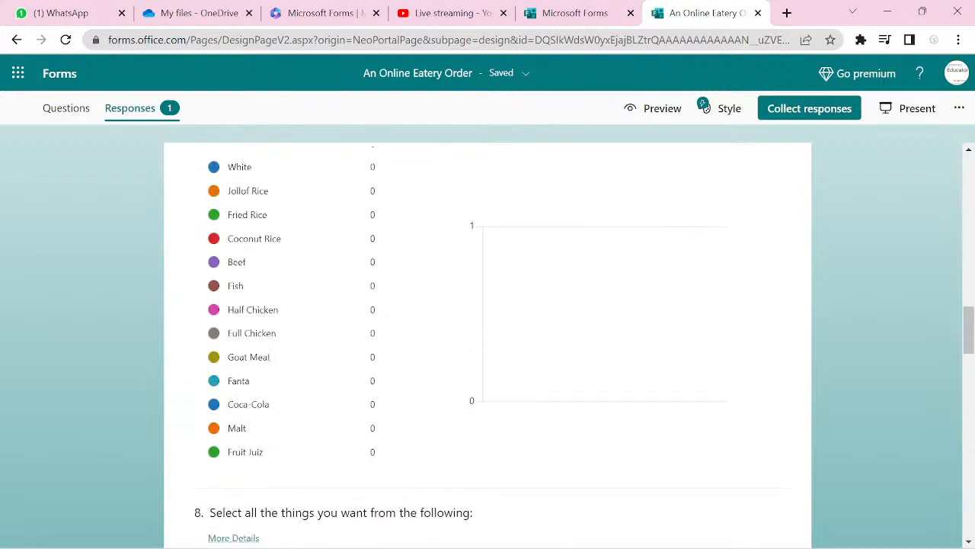
{"action": "scroll", "coordinate": [487, 343], "scroll_direction": "down", "scroll_amount": 1}
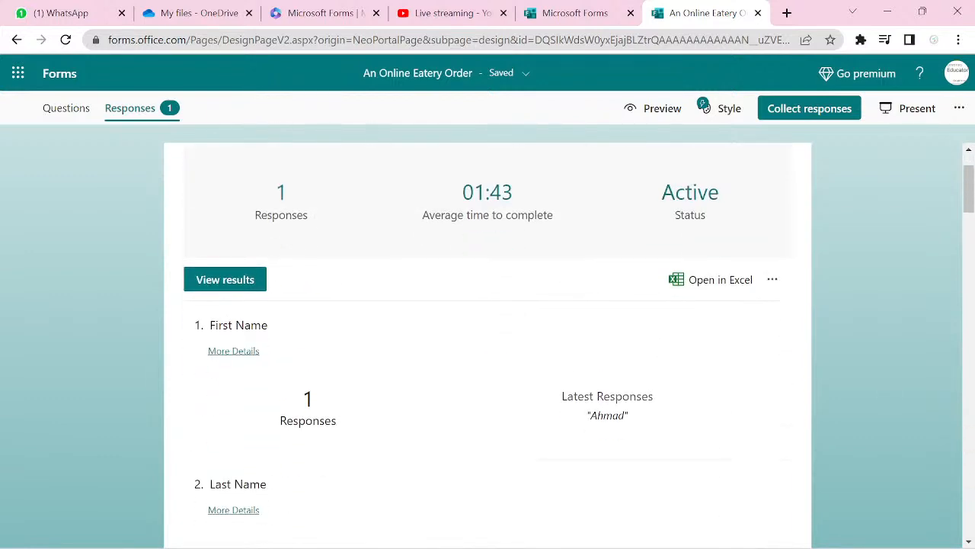
{"action": "mouse_move", "coordinate": [611, 547]}
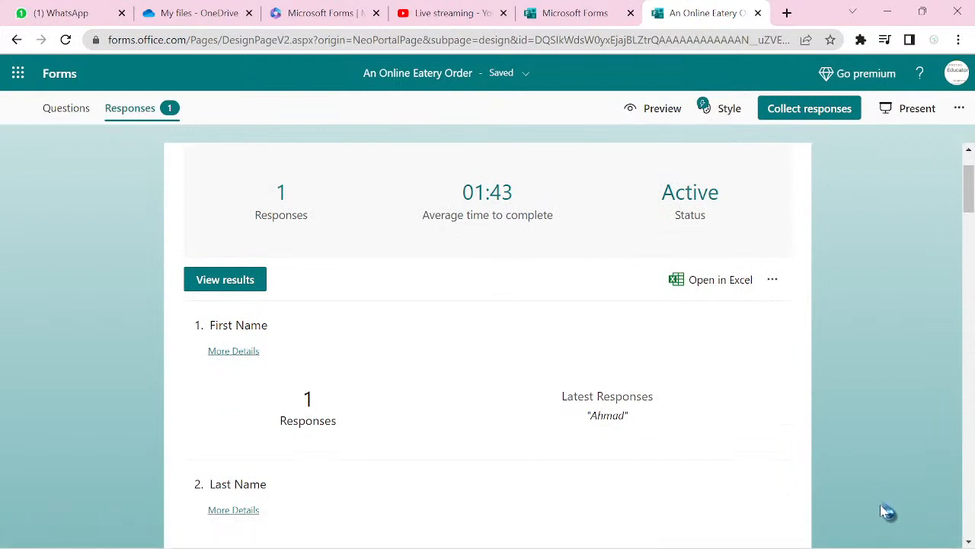
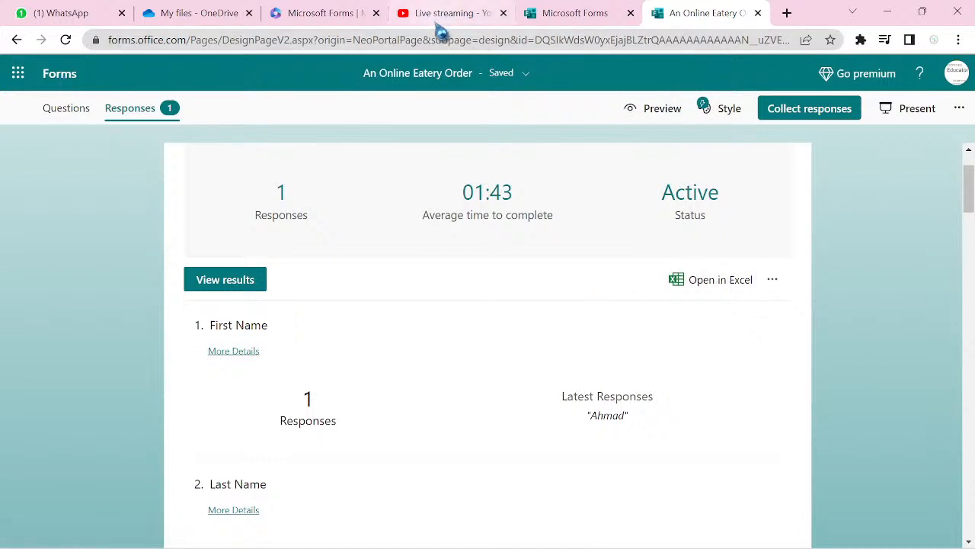
- Glance at the YouTube Studio live stream page, then return to the Microsoft Forms home page
{"action": "mouse_move", "coordinate": [441, 29]}
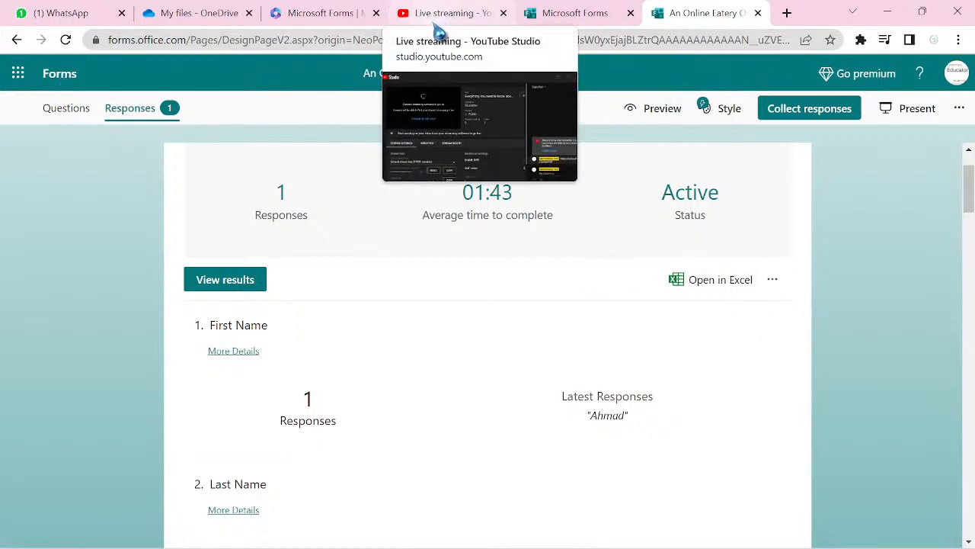
{"action": "left_click", "coordinate": [440, 29]}
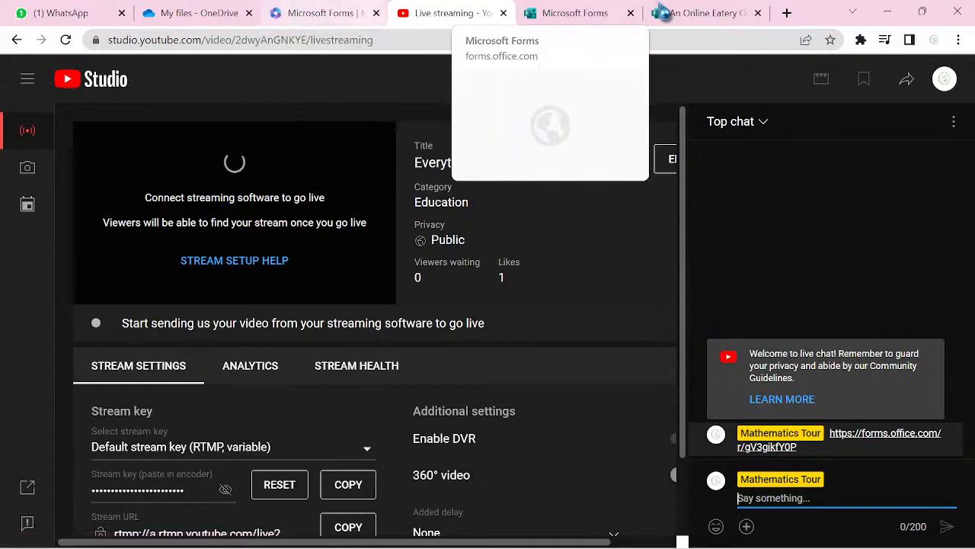
{"action": "left_click", "coordinate": [680, 22]}
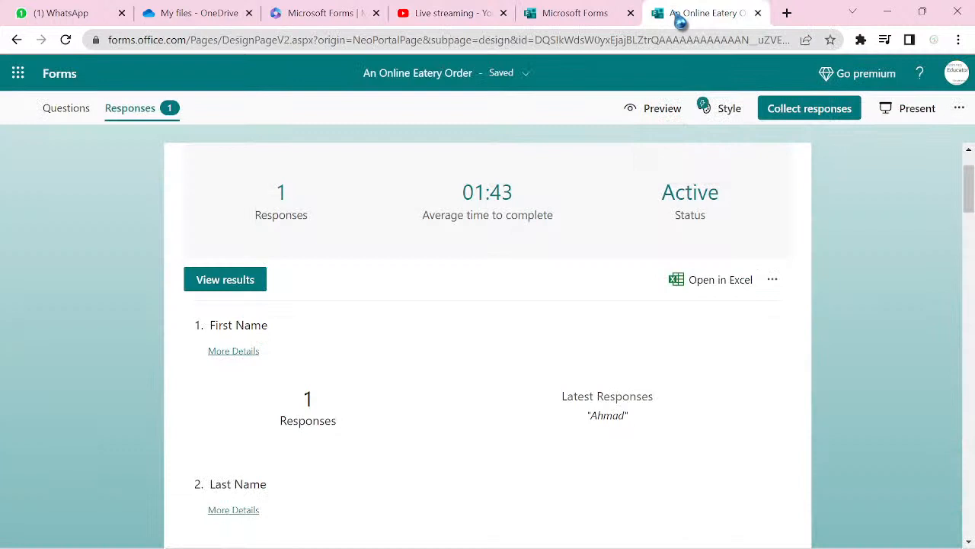
{"action": "left_click", "coordinate": [570, 24]}
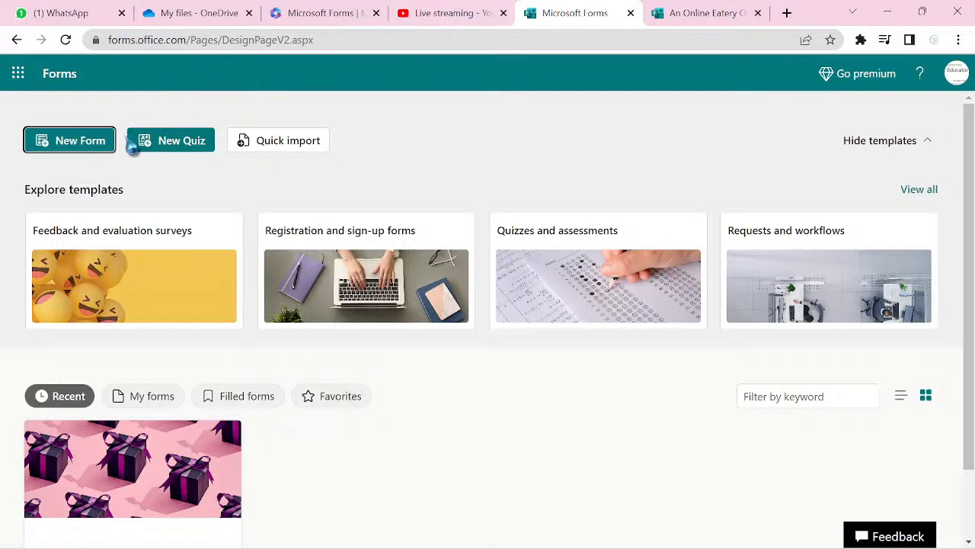
- Start a blank form and title it 'Mathematics Tour Online Lesson', correcting the misplaced words
{"action": "left_click", "coordinate": [88, 148]}
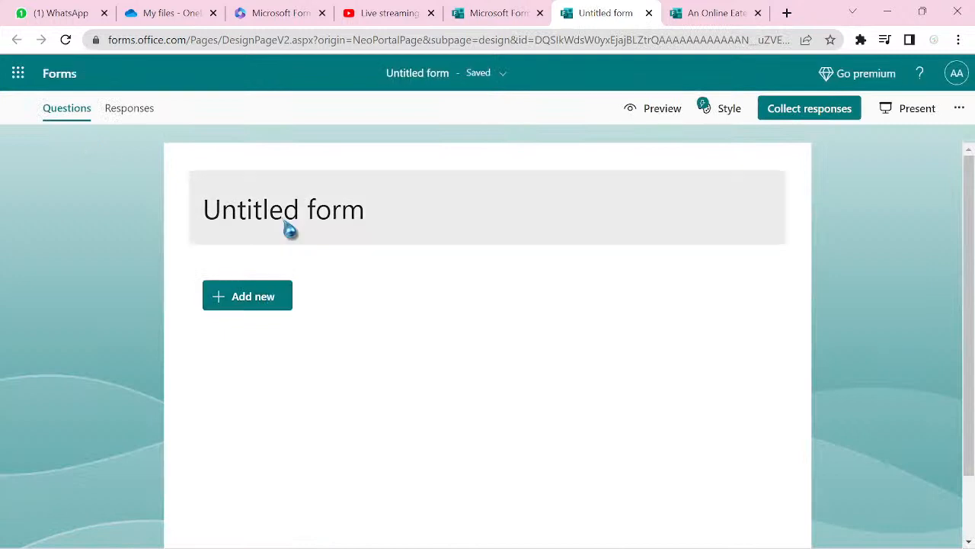
{"action": "left_click", "coordinate": [279, 215]}
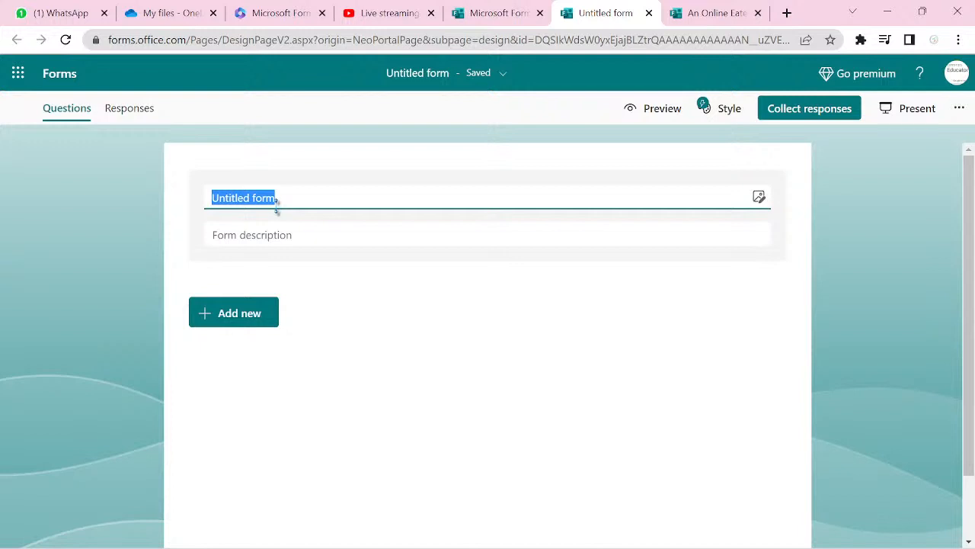
{"action": "type", "text": "Ma"}
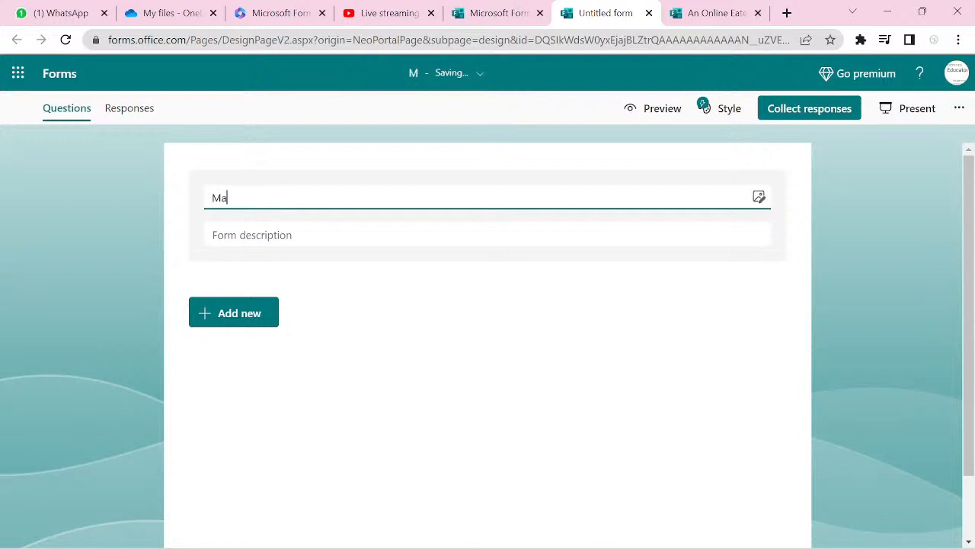
{"action": "type", "text": "thema"}
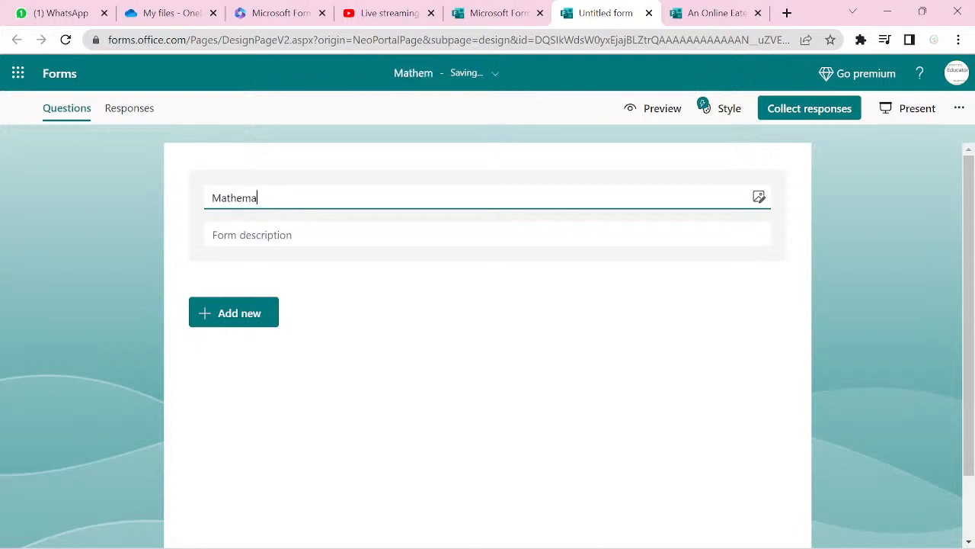
{"action": "type", "text": "tics"}
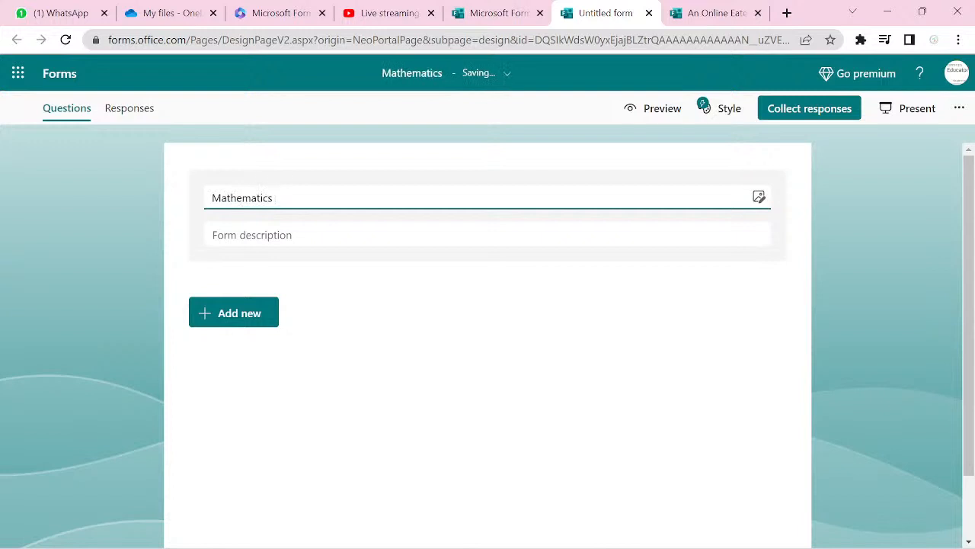
{"action": "type", "text": " Tour "}
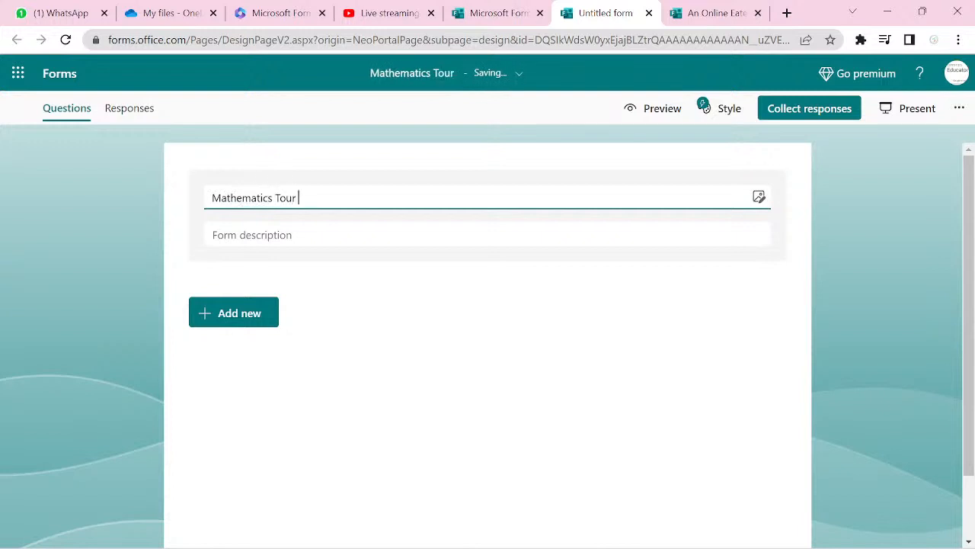
{"action": "type", "text": "O"}
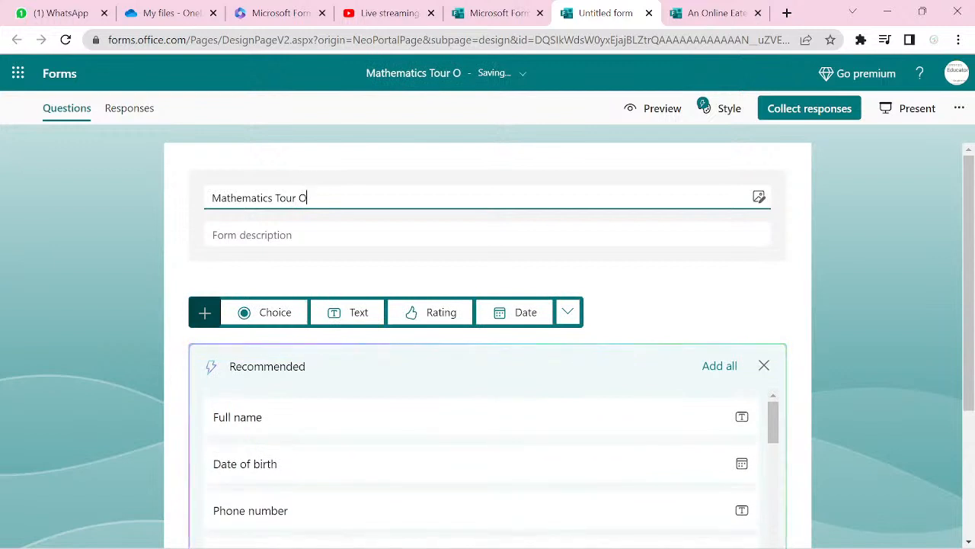
{"action": "left_click", "coordinate": [275, 199]}
{"action": "type", "text": "nline "}
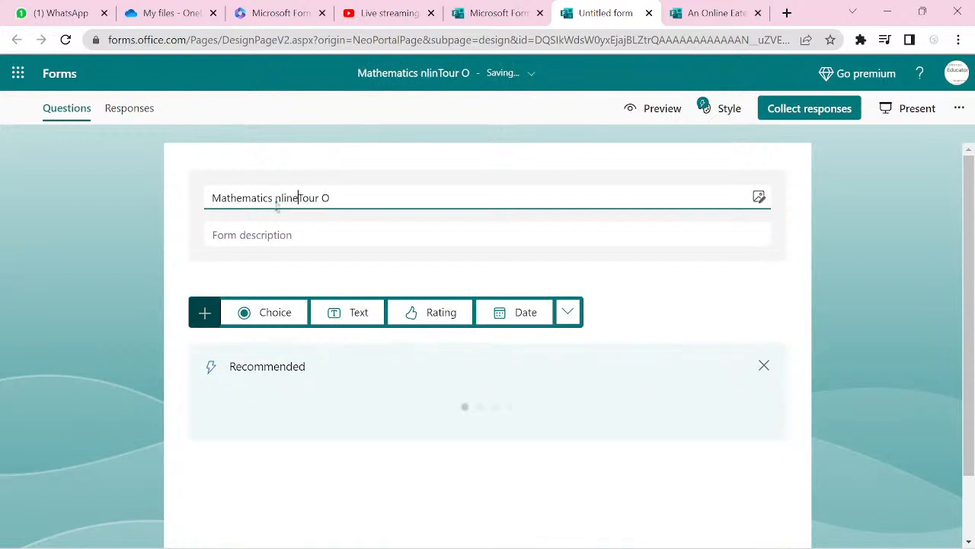
{"action": "type", "text": "Le"}
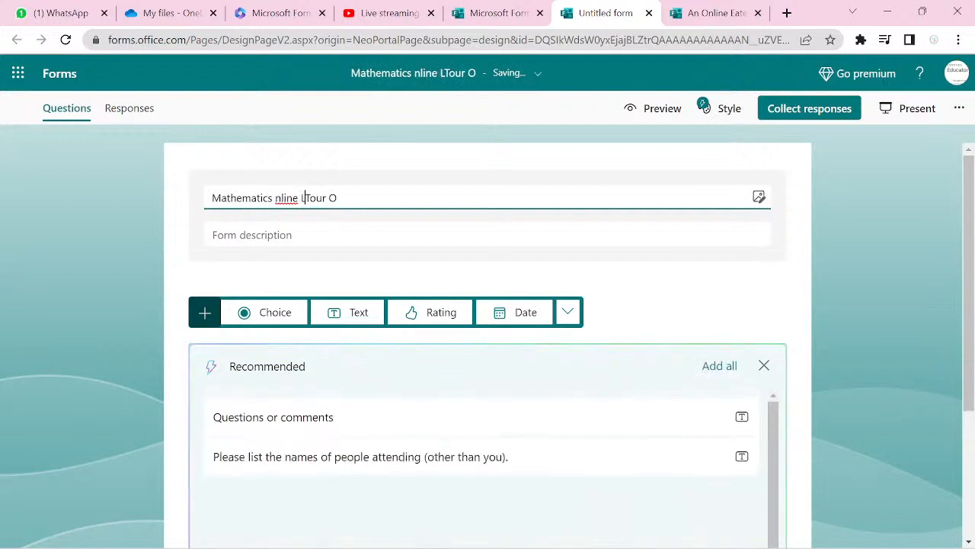
{"action": "type", "text": "sson"}
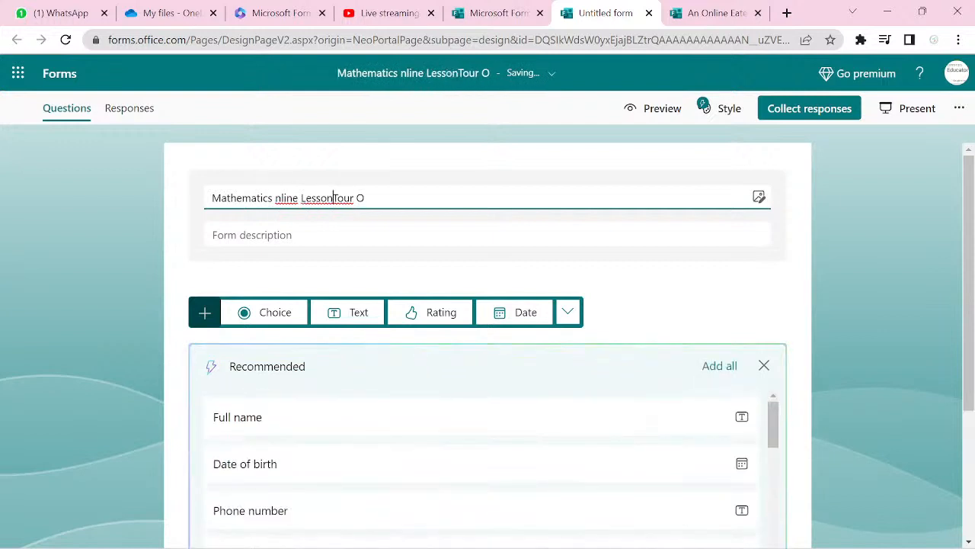
{"action": "key", "text": "shift+Left"}
{"action": "key", "text": "shift+Left"}
{"action": "key", "text": "shift+Left"}
{"action": "key", "text": "shift+Left"}
{"action": "key", "text": "shift+Left"}
{"action": "key", "text": "shift+Left"}
{"action": "key", "text": "shift+Left"}
{"action": "key", "text": "shift+Left"}
{"action": "key", "text": "shift+Left"}
{"action": "key", "text": "shift+Left"}
{"action": "key", "text": "shift+Left"}
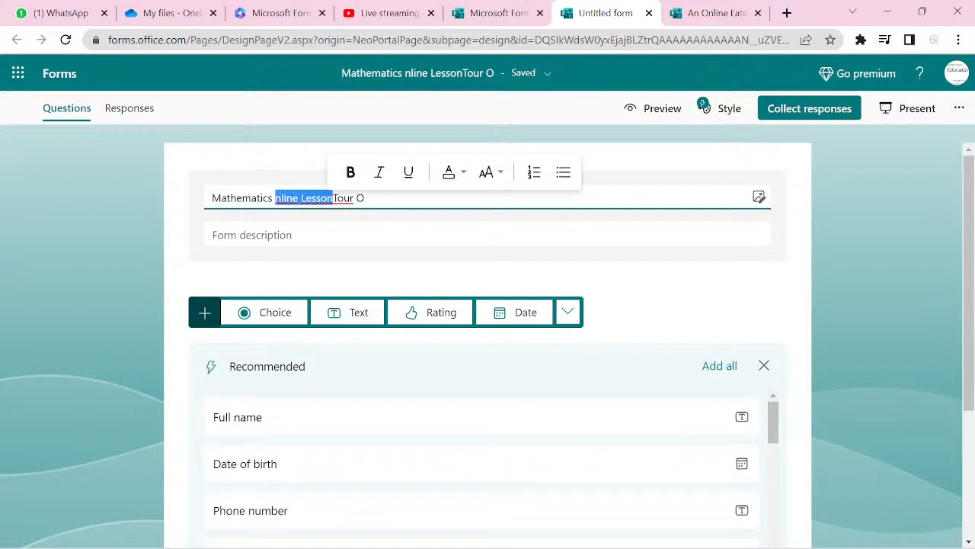
{"action": "key", "text": "BackSpace"}
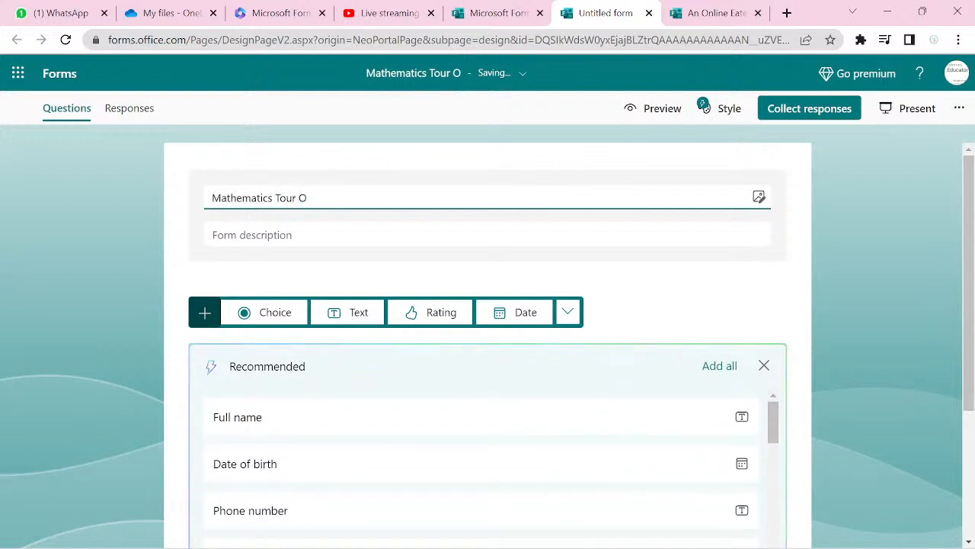
{"action": "key", "text": "ctrl+z"}
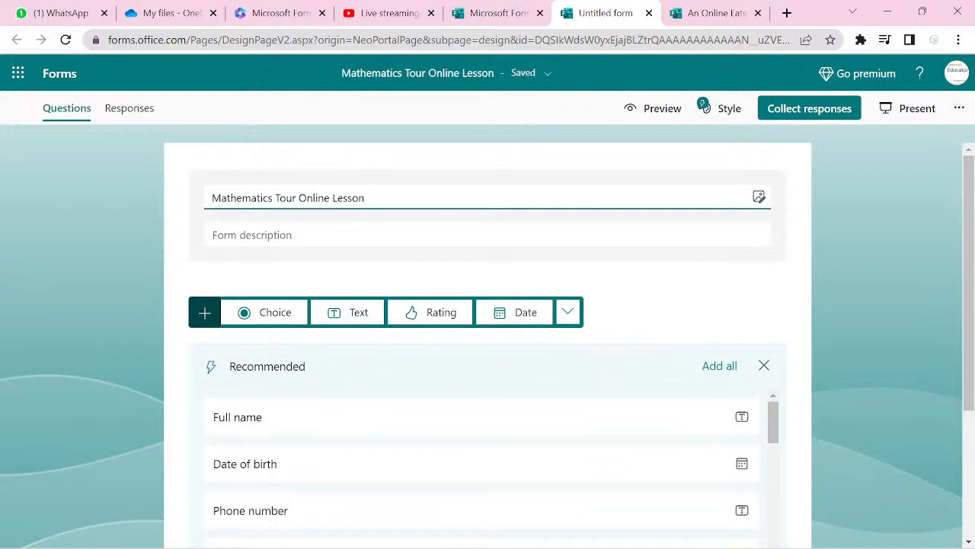
{"action": "scroll", "coordinate": [487, 343], "scroll_direction": "down", "scroll_amount": 3}
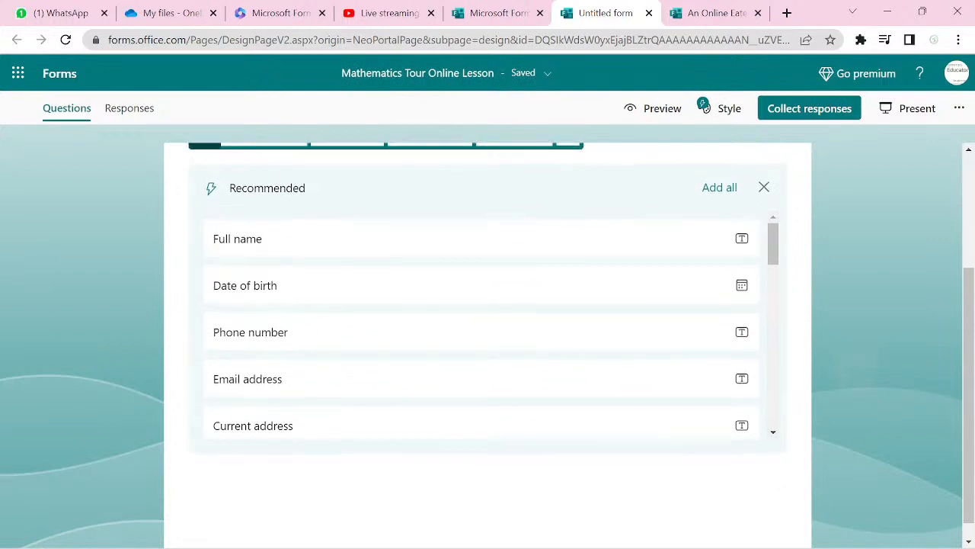
- Add all recommended questions and review them, from Full name and Date of birth down to First name
{"action": "scroll", "coordinate": [488, 343], "scroll_direction": "up", "scroll_amount": 2}
{"action": "scroll", "coordinate": [488, 343], "scroll_direction": "down", "scroll_amount": 1}
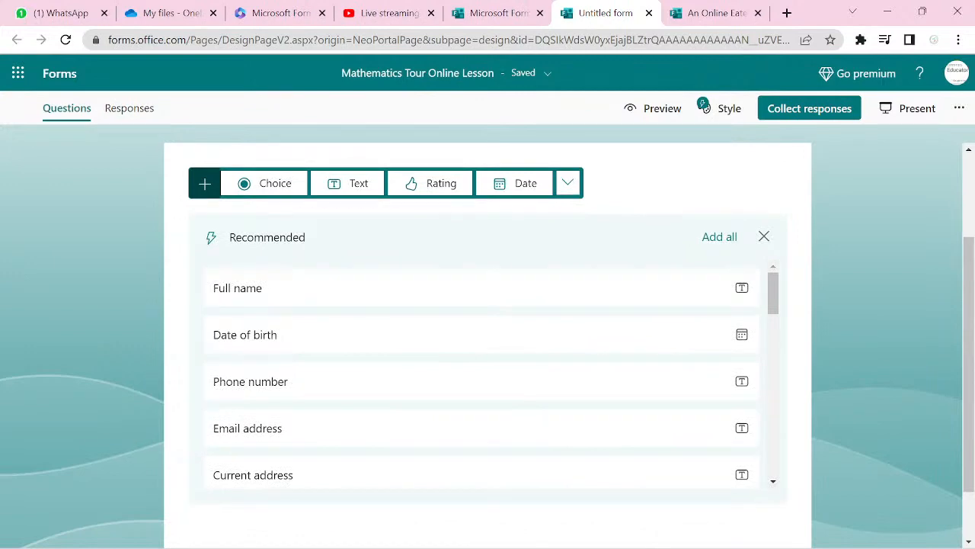
{"action": "scroll", "coordinate": [487, 343], "scroll_direction": "down", "scroll_amount": 1}
{"action": "scroll", "coordinate": [487, 343], "scroll_direction": "up", "scroll_amount": 1}
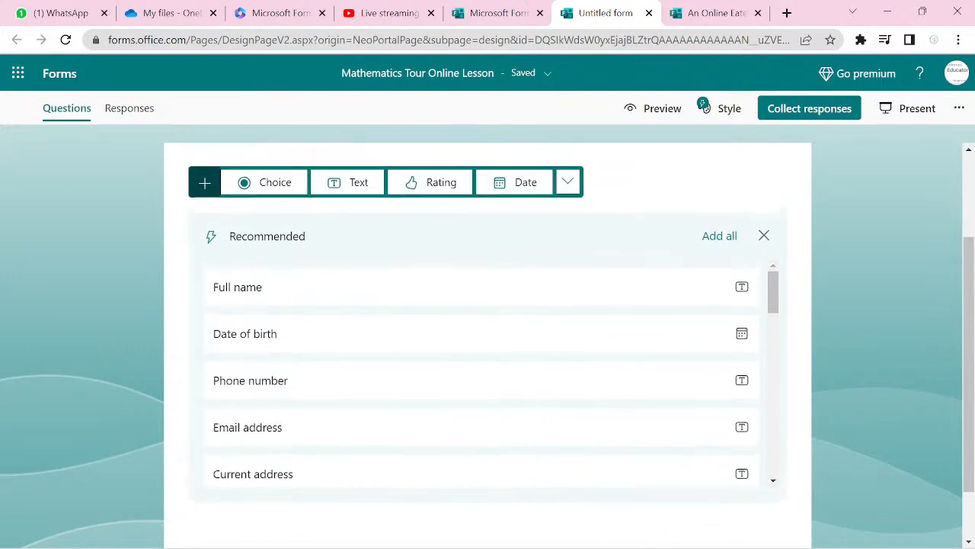
{"action": "scroll", "coordinate": [488, 343], "scroll_direction": "up", "scroll_amount": 1}
{"action": "scroll", "coordinate": [488, 342], "scroll_direction": "up", "scroll_amount": 1}
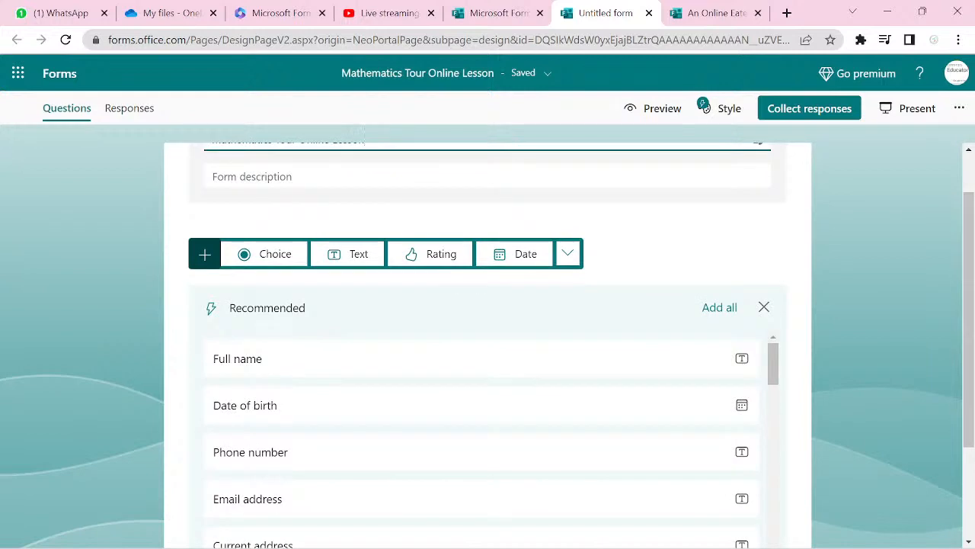
{"action": "left_click", "coordinate": [720, 307]}
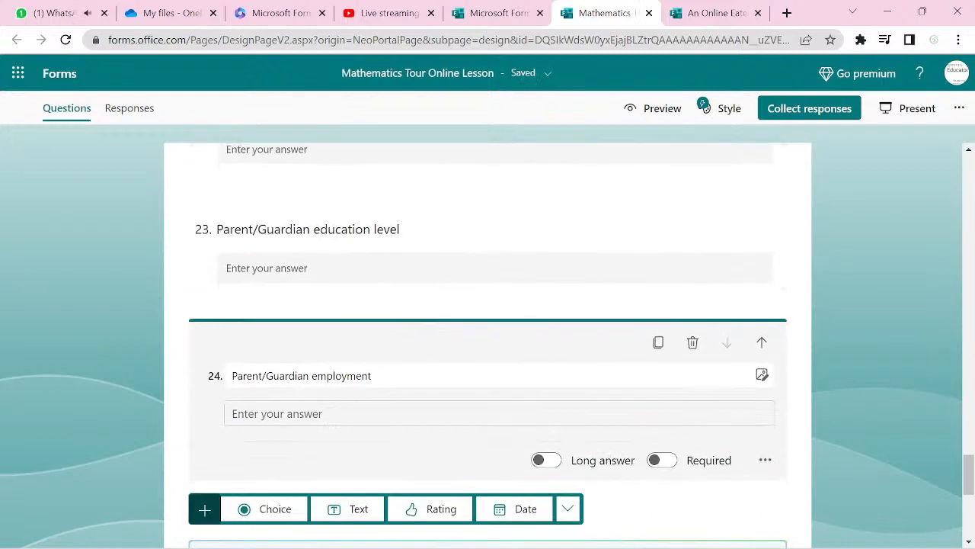
{"action": "scroll", "coordinate": [488, 343], "scroll_direction": "up", "scroll_amount": 6}
{"action": "scroll", "coordinate": [488, 343], "scroll_direction": "up", "scroll_amount": 20}
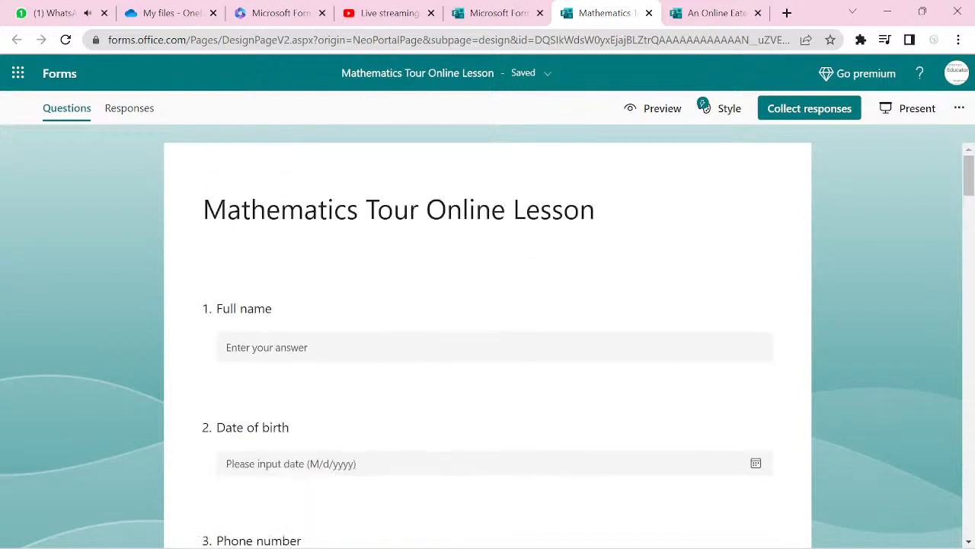
{"action": "scroll", "coordinate": [487, 343], "scroll_direction": "down", "scroll_amount": 1}
{"action": "scroll", "coordinate": [488, 343], "scroll_direction": "down", "scroll_amount": 1}
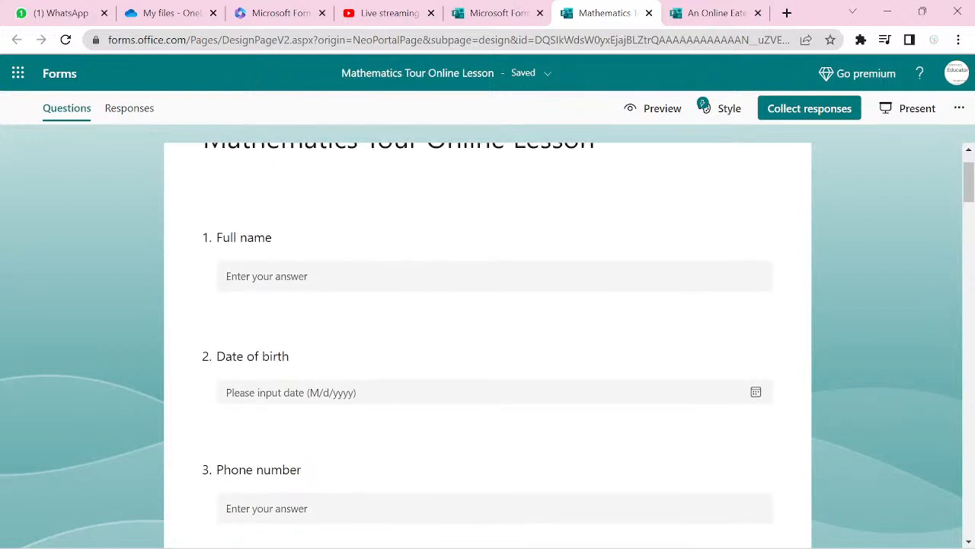
{"action": "scroll", "coordinate": [488, 342], "scroll_direction": "down", "scroll_amount": 3}
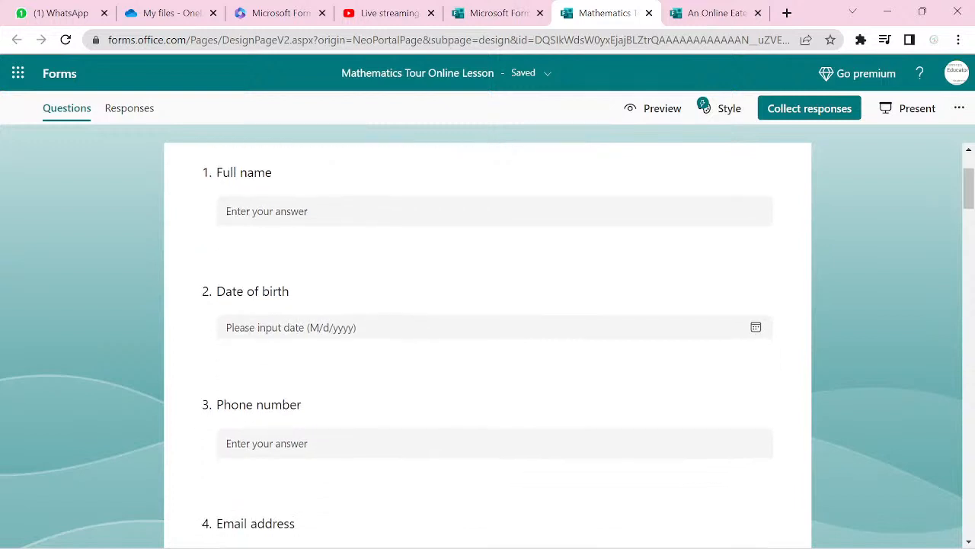
{"action": "scroll", "coordinate": [488, 343], "scroll_direction": "down", "scroll_amount": 4}
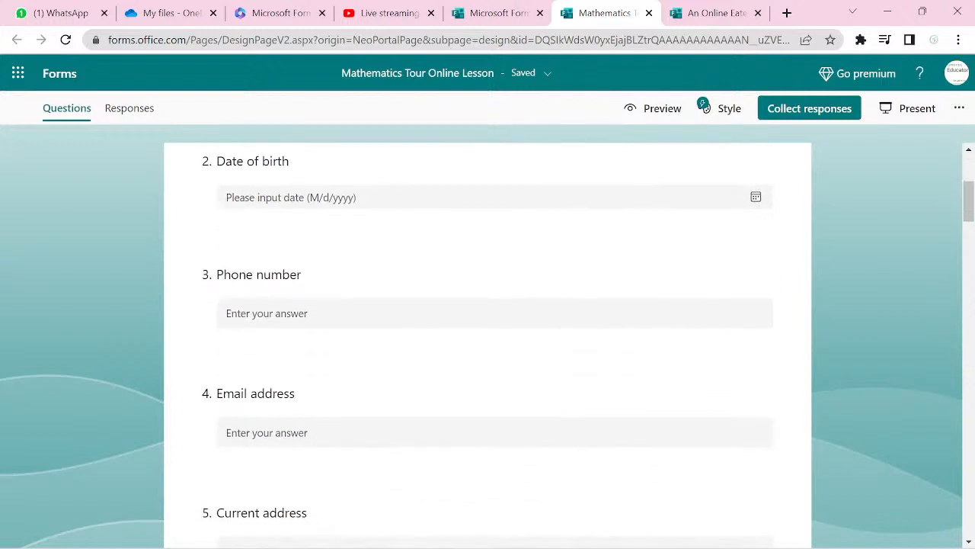
{"action": "scroll", "coordinate": [488, 343], "scroll_direction": "down", "scroll_amount": 6}
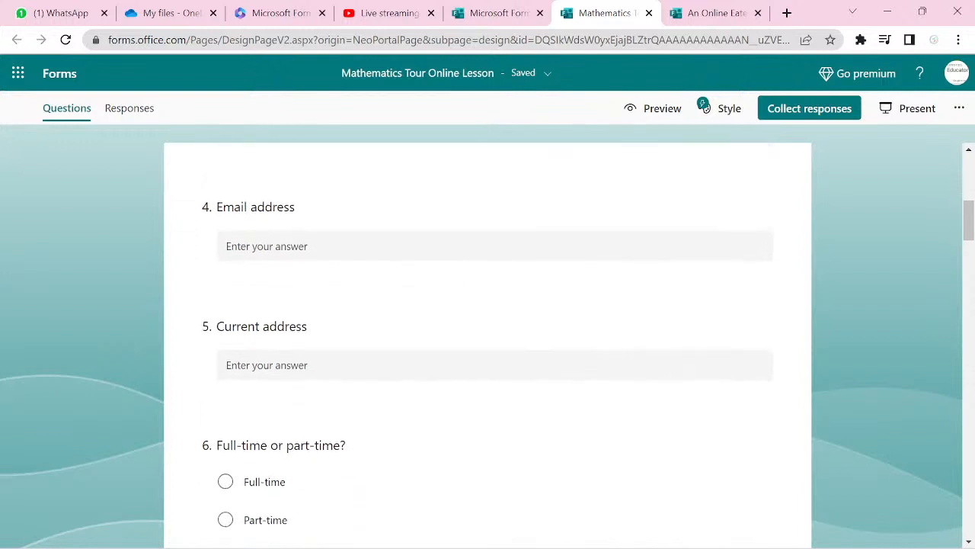
{"action": "scroll", "coordinate": [487, 342], "scroll_direction": "down", "scroll_amount": 1}
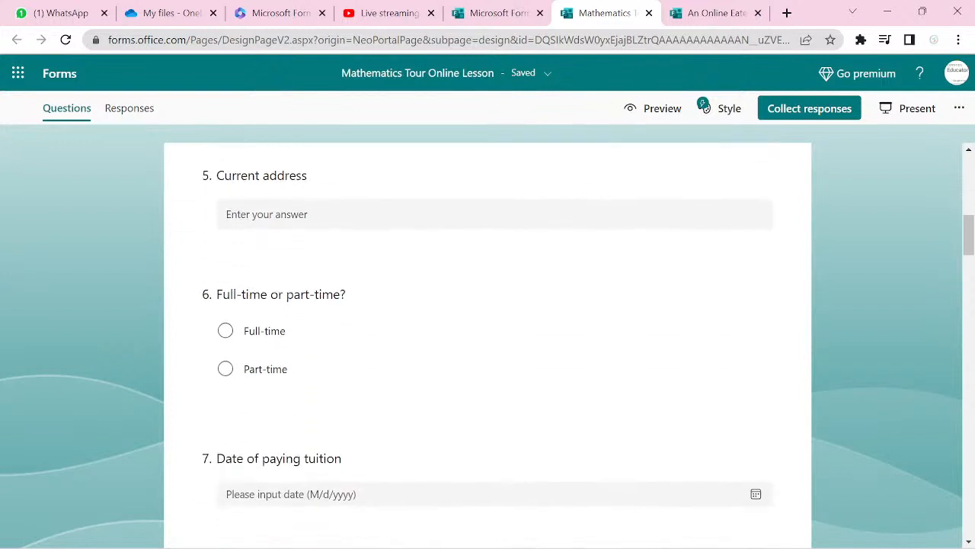
{"action": "scroll", "coordinate": [488, 343], "scroll_direction": "down", "scroll_amount": 1}
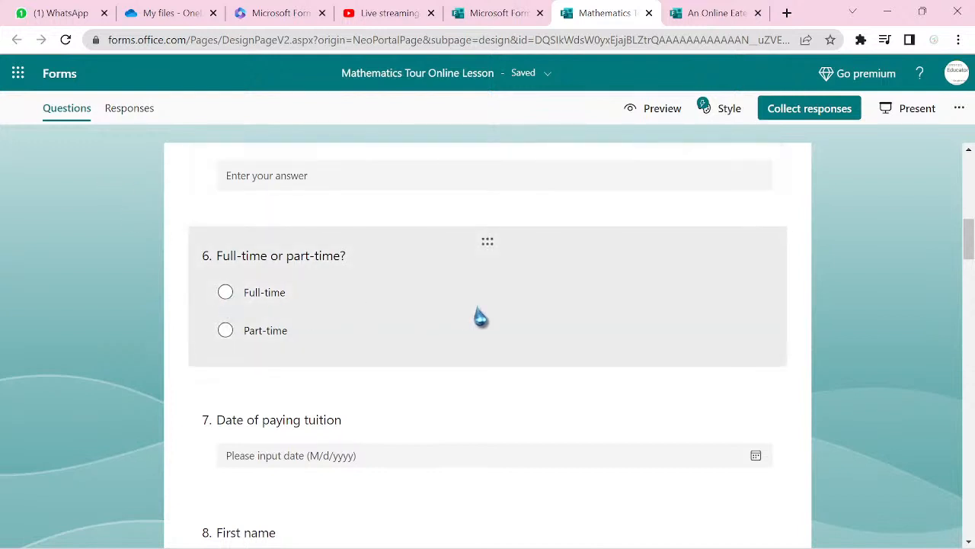
- Delete the Full-time or part-time question and dismiss the recommended question suggestions
{"action": "left_click", "coordinate": [526, 353]}
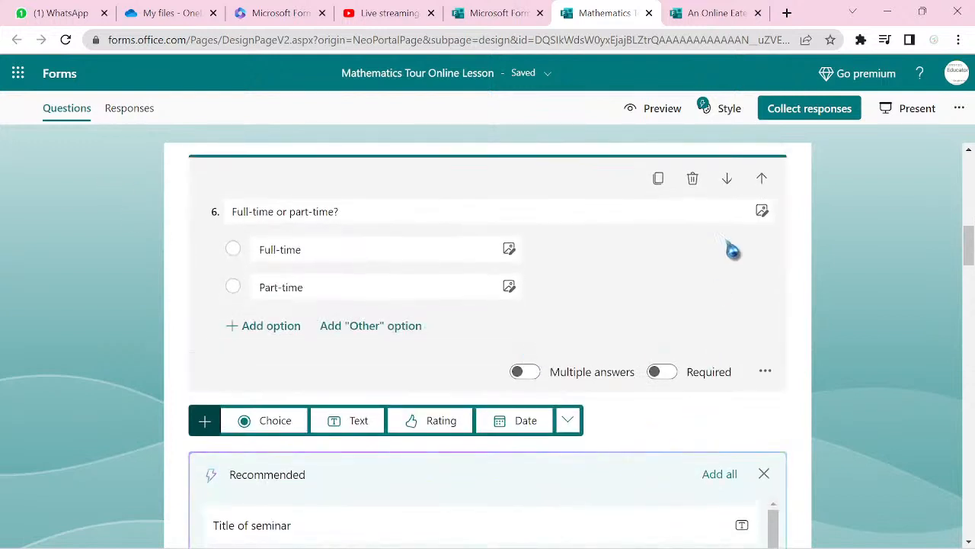
{"action": "left_click", "coordinate": [693, 182]}
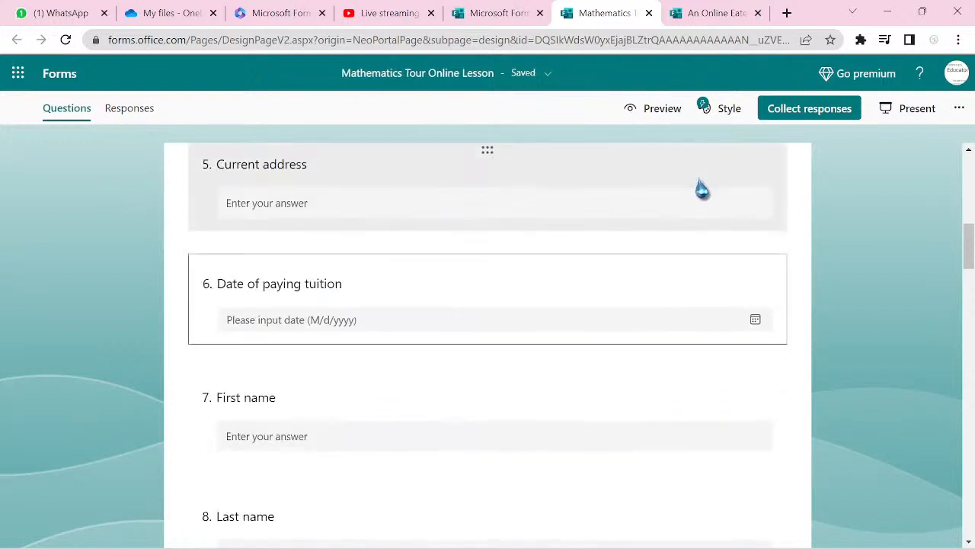
{"action": "left_click", "coordinate": [700, 187]}
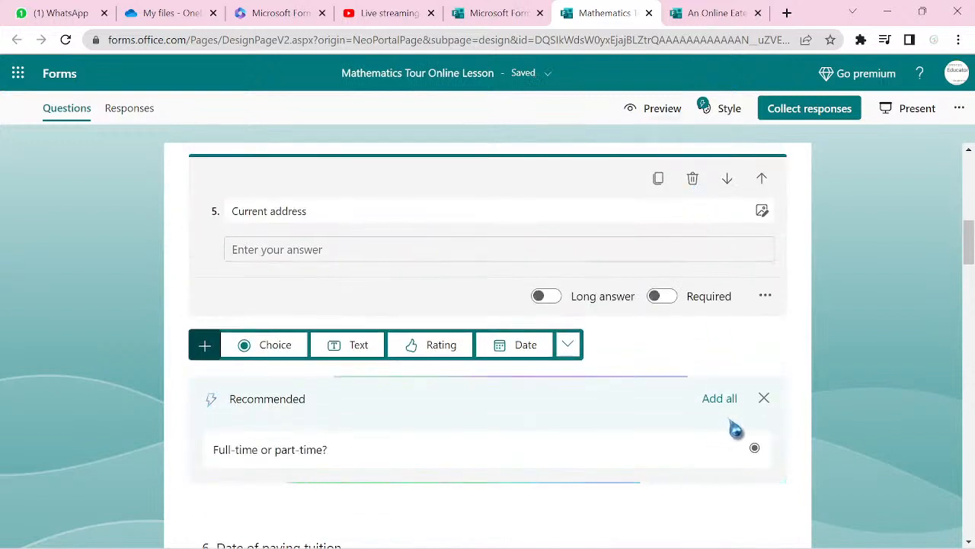
{"action": "left_click", "coordinate": [764, 398]}
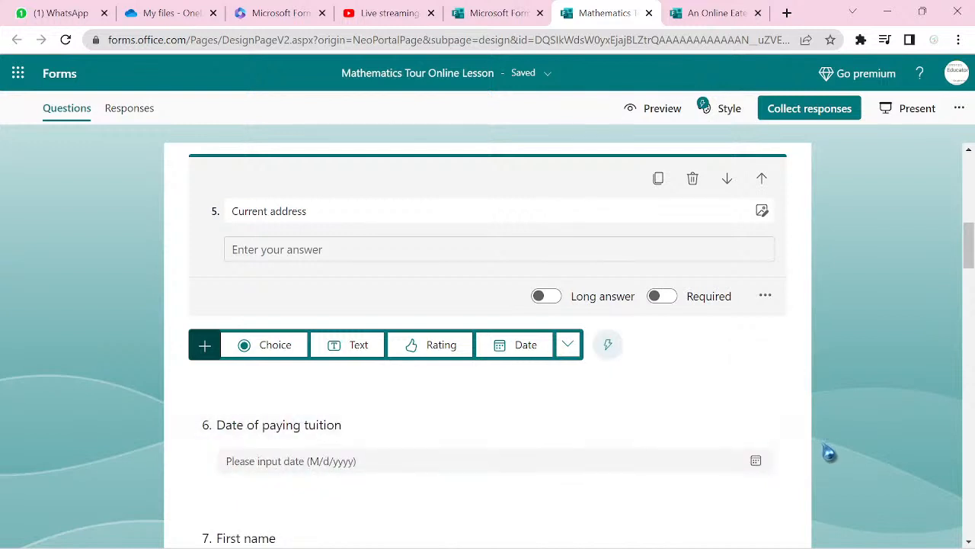
- Delete the First name and Last name questions
{"action": "scroll", "coordinate": [831, 449], "scroll_direction": "down", "scroll_amount": 2}
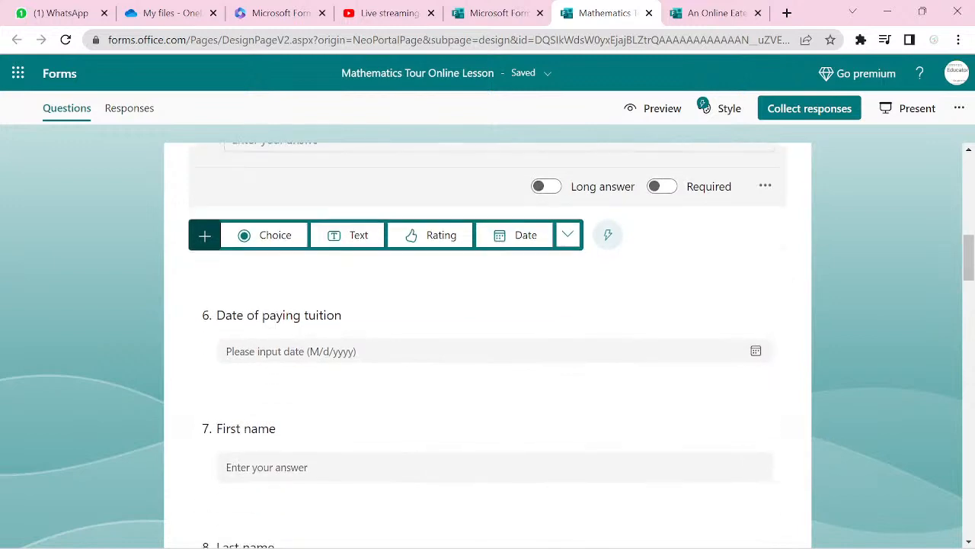
{"action": "scroll", "coordinate": [831, 449], "scroll_direction": "up", "scroll_amount": 2}
{"action": "scroll", "coordinate": [488, 343], "scroll_direction": "down", "scroll_amount": 3}
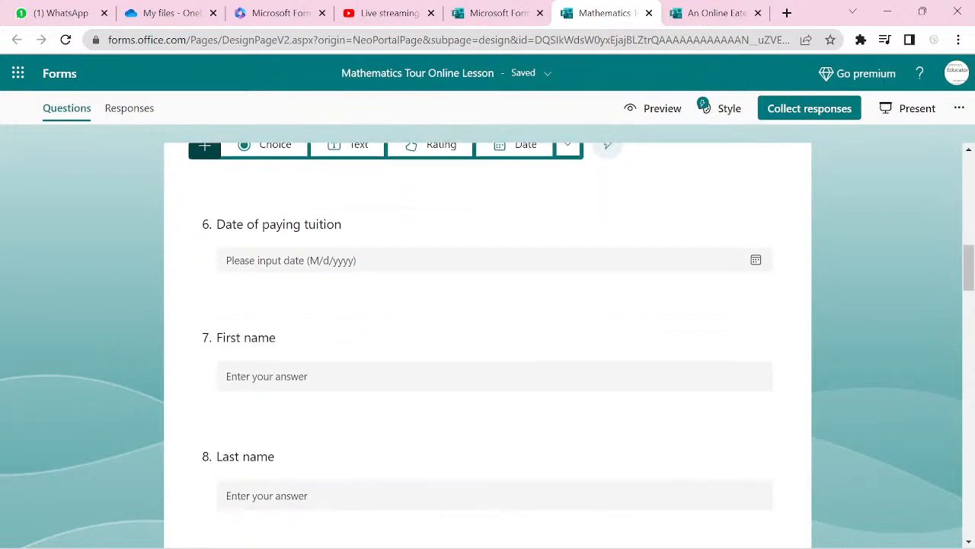
{"action": "scroll", "coordinate": [488, 343], "scroll_direction": "up", "scroll_amount": 10}
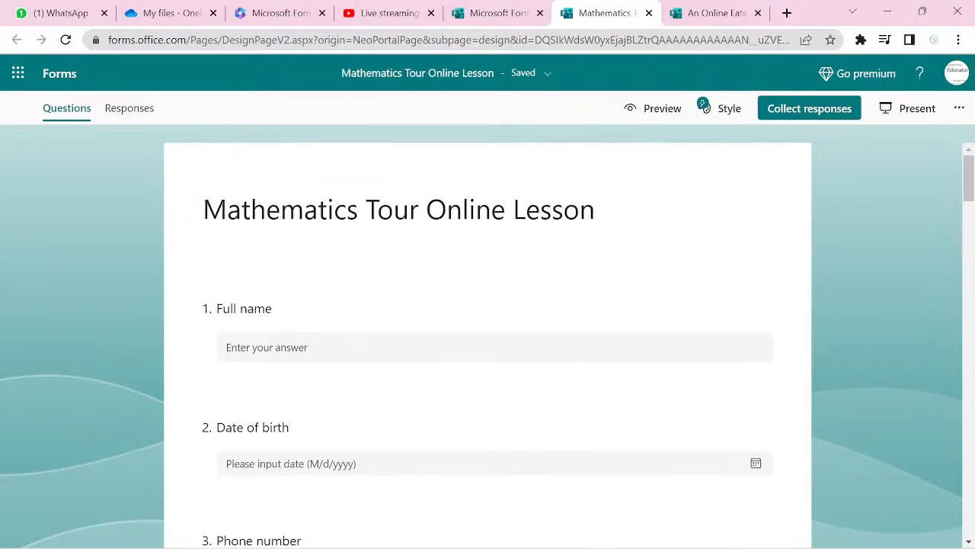
{"action": "scroll", "coordinate": [487, 343], "scroll_direction": "down", "scroll_amount": 2}
{"action": "scroll", "coordinate": [487, 342], "scroll_direction": "down", "scroll_amount": 10}
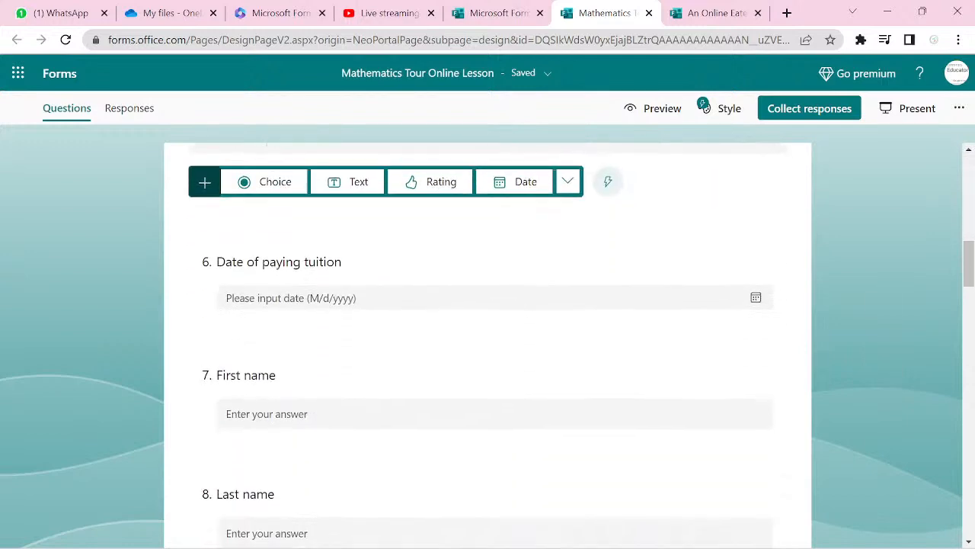
{"action": "left_click", "coordinate": [724, 342]}
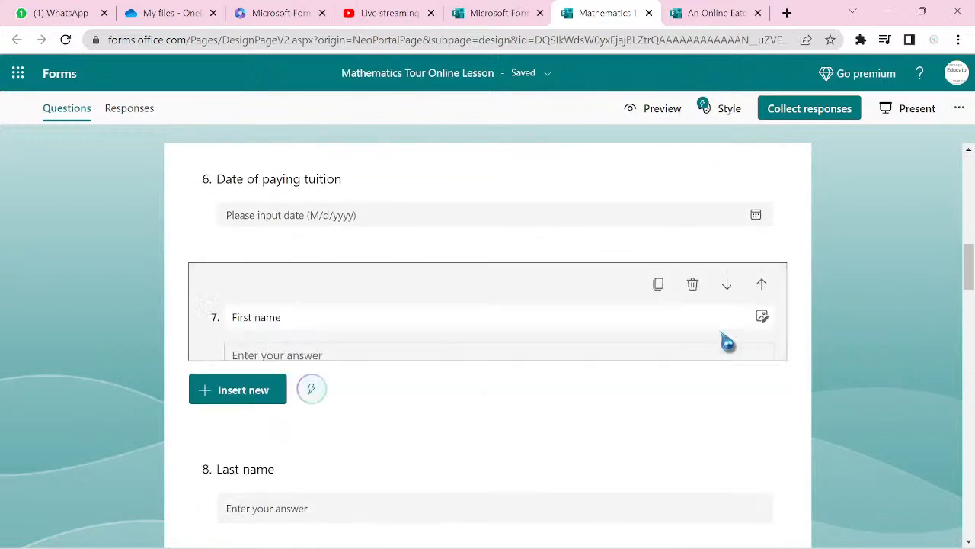
{"action": "left_click", "coordinate": [693, 287]}
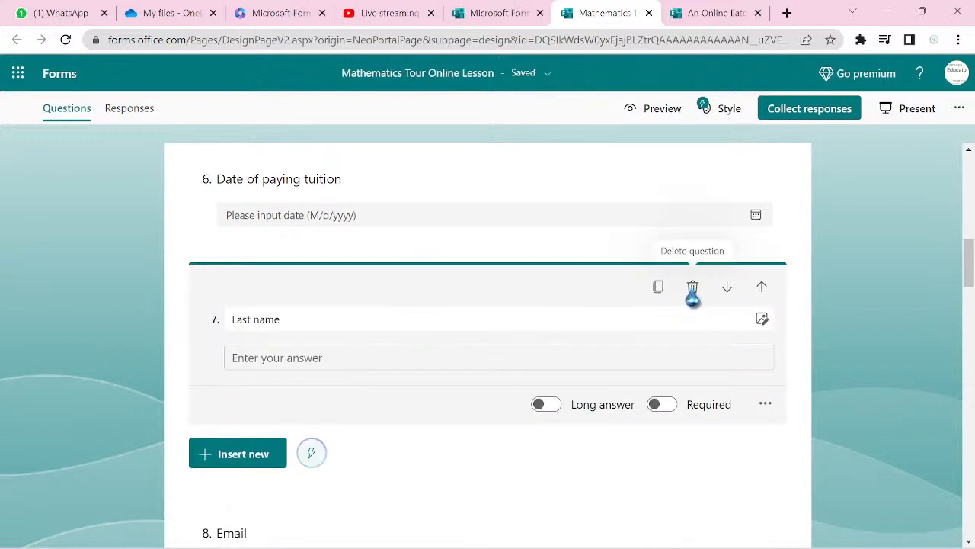
{"action": "left_click", "coordinate": [693, 287]}
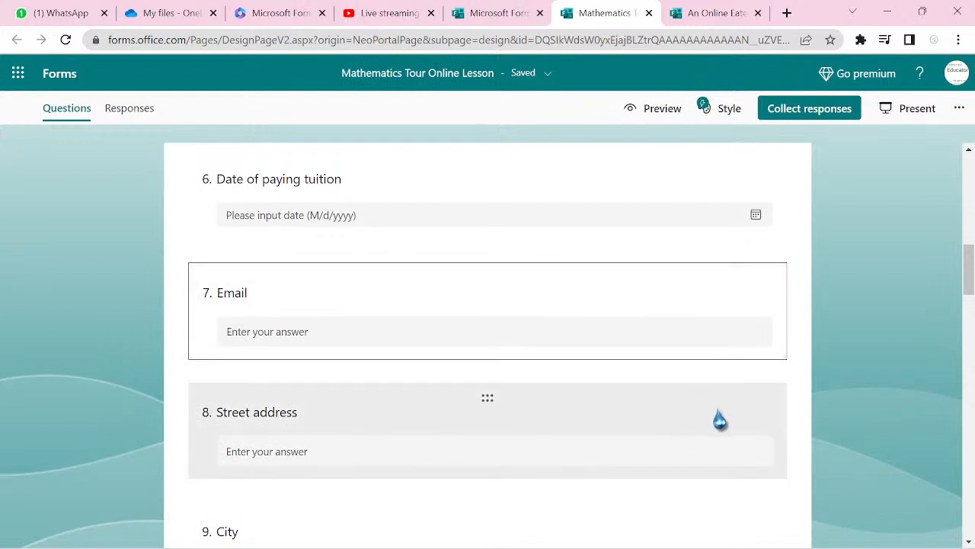
- Delete the ZIP code, US citizen, Country of birth, Ethnicity and Race questions
{"action": "scroll", "coordinate": [716, 419], "scroll_direction": "down", "scroll_amount": 5}
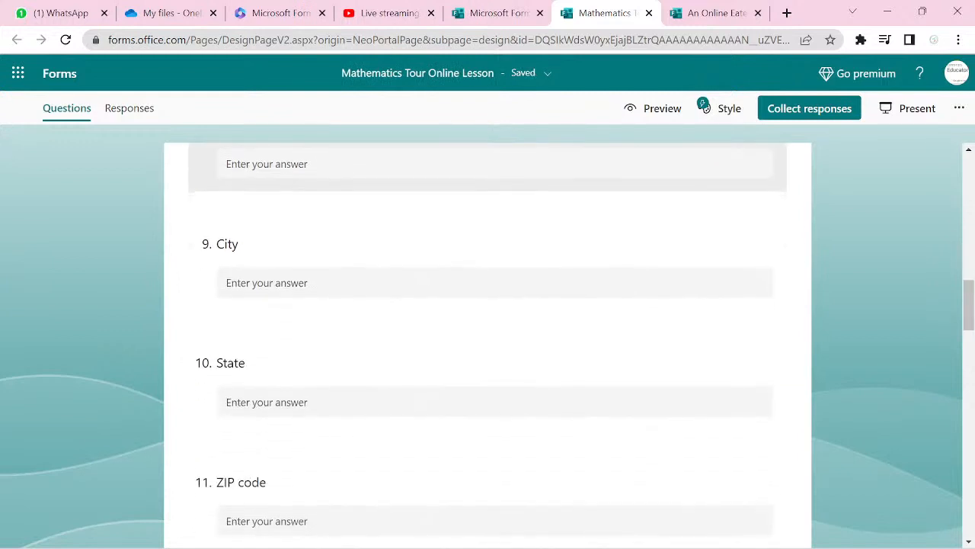
{"action": "scroll", "coordinate": [487, 343], "scroll_direction": "down", "scroll_amount": 1}
{"action": "left_click", "coordinate": [488, 328]}
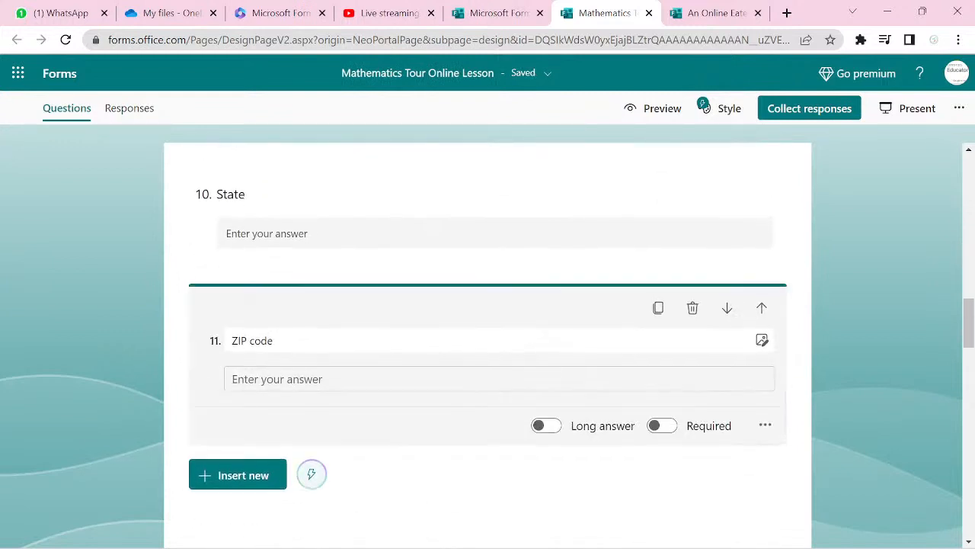
{"action": "left_click", "coordinate": [692, 309]}
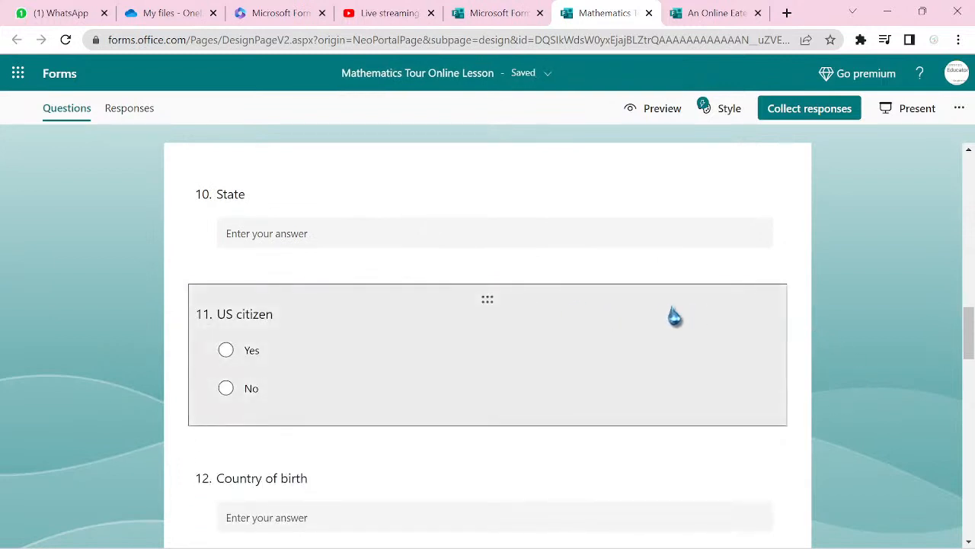
{"action": "left_click", "coordinate": [674, 317]}
{"action": "left_click", "coordinate": [692, 268]}
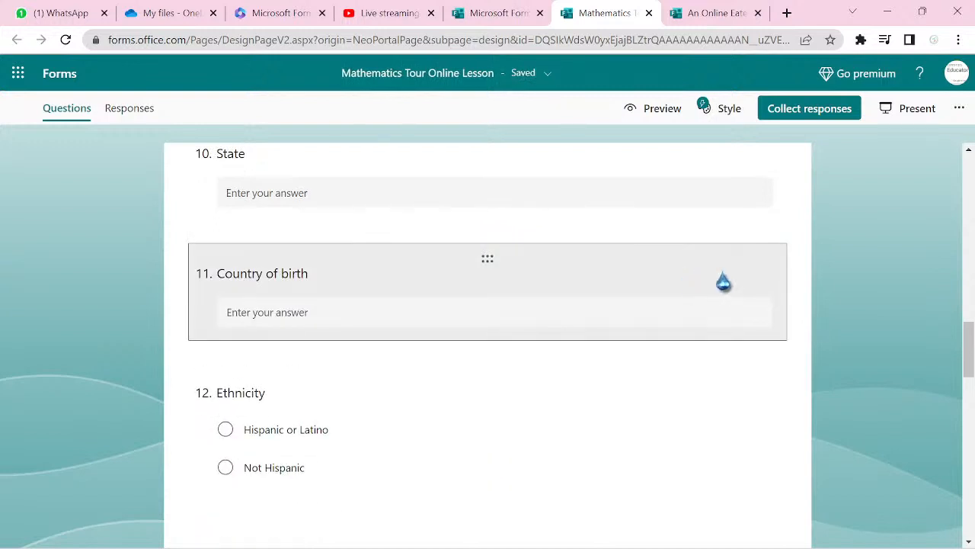
{"action": "left_click", "coordinate": [723, 282]}
{"action": "left_click", "coordinate": [698, 276]}
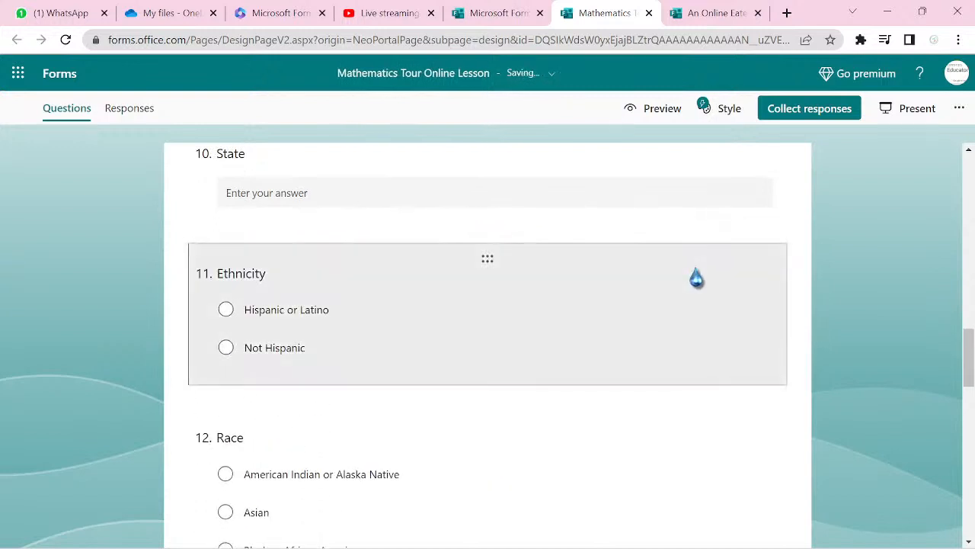
{"action": "left_click", "coordinate": [698, 279]}
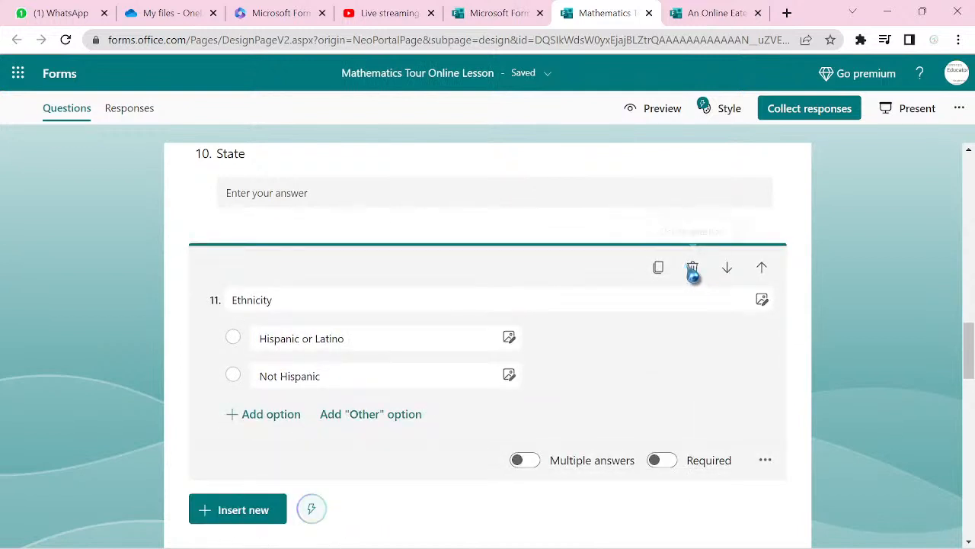
{"action": "left_click", "coordinate": [692, 269]}
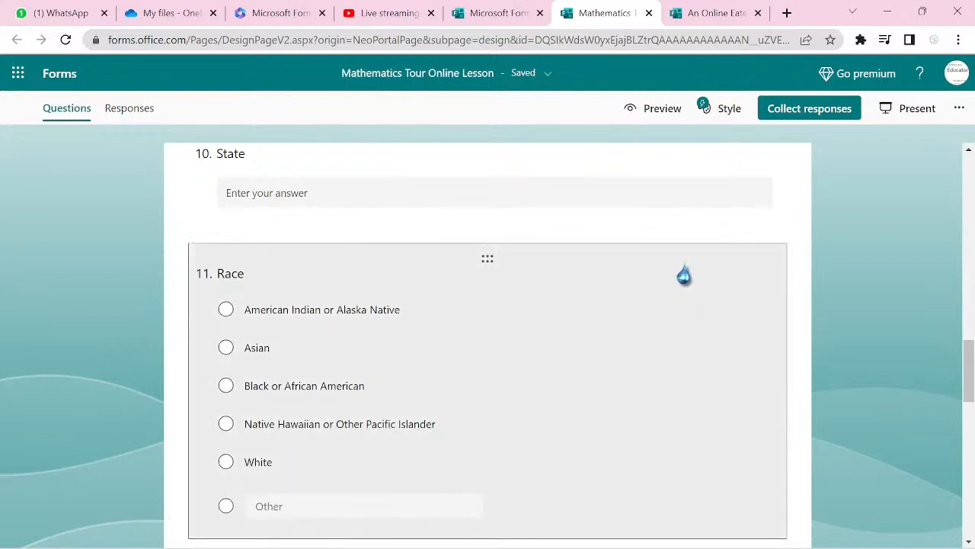
{"action": "left_click", "coordinate": [684, 276]}
{"action": "left_click", "coordinate": [694, 188]}
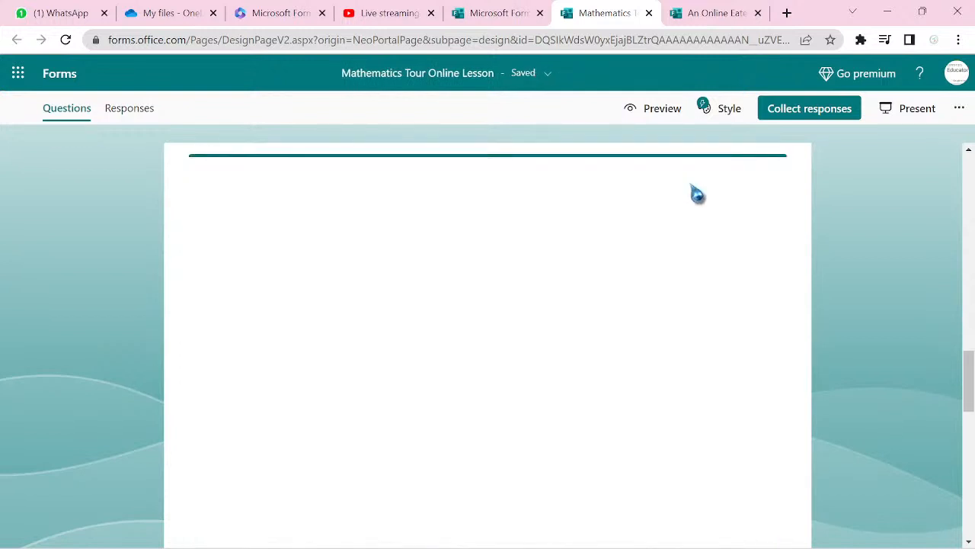
- Delete Parent/Guardian employment, Parent/Guardian education level, High school GPA, Other languages and Home language
{"action": "scroll", "coordinate": [688, 194], "scroll_direction": "down", "scroll_amount": 7}
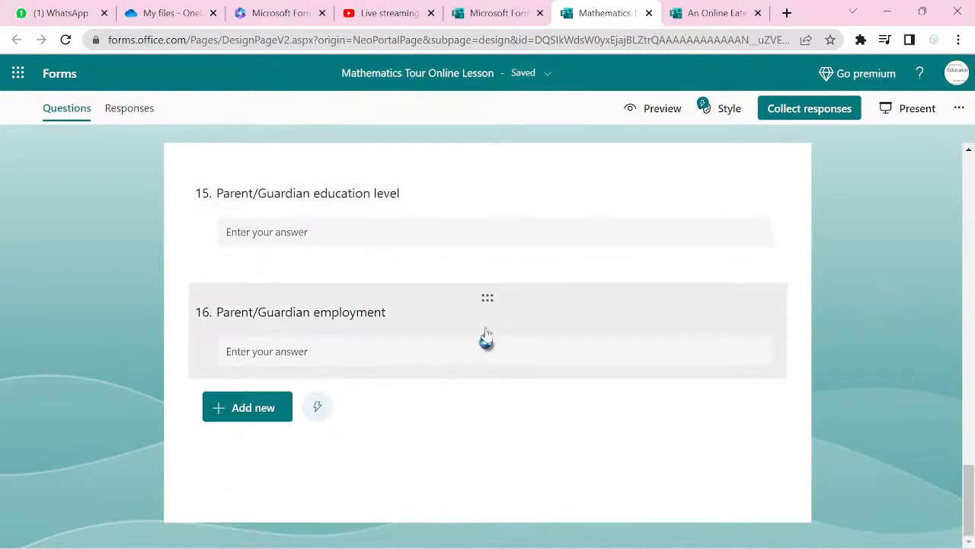
{"action": "left_click", "coordinate": [485, 338]}
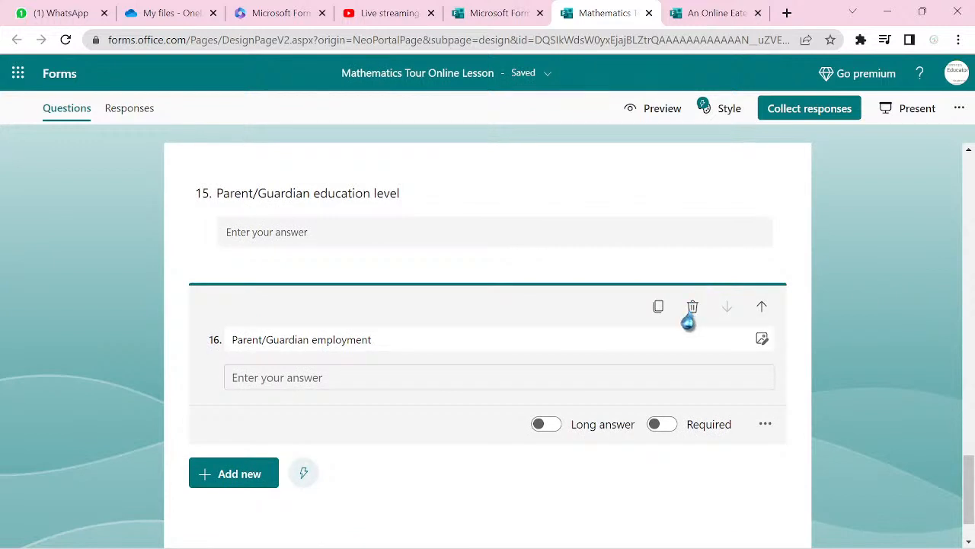
{"action": "left_click", "coordinate": [692, 307]}
{"action": "left_click", "coordinate": [688, 321]}
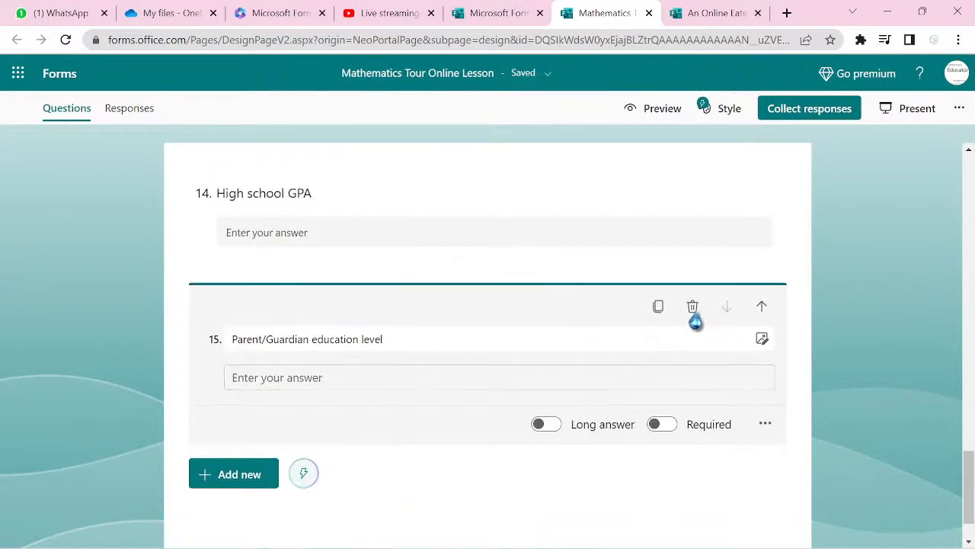
{"action": "left_click", "coordinate": [692, 307]}
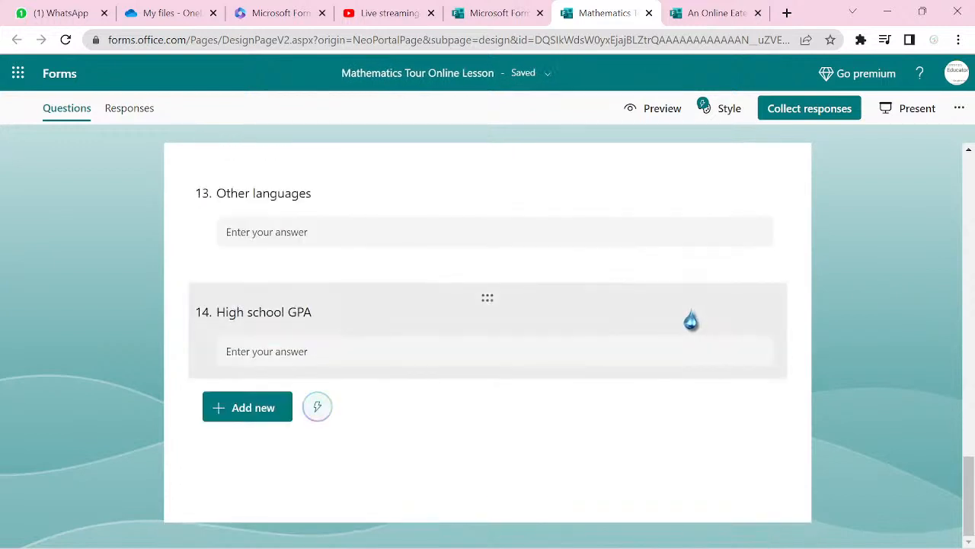
{"action": "left_click", "coordinate": [691, 320]}
{"action": "left_click", "coordinate": [692, 307]}
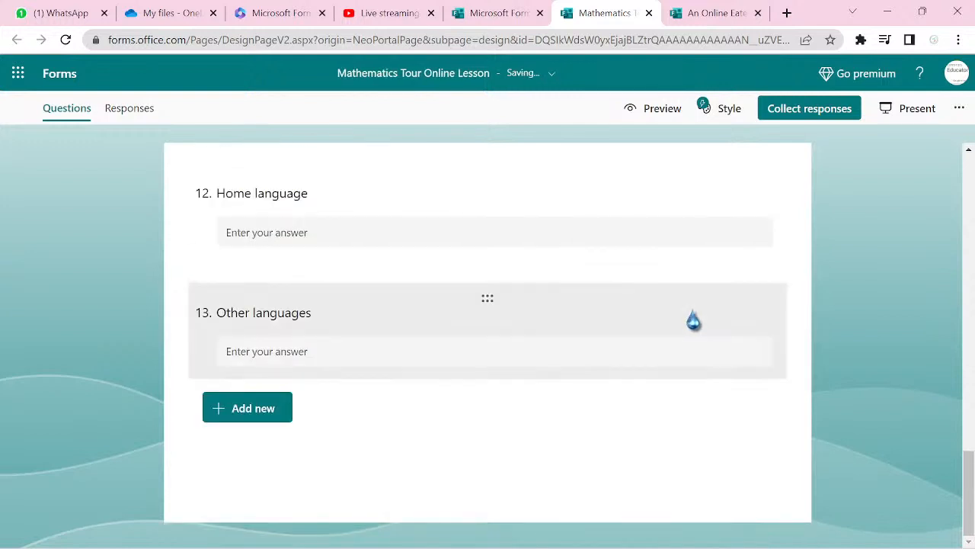
{"action": "left_click", "coordinate": [691, 320]}
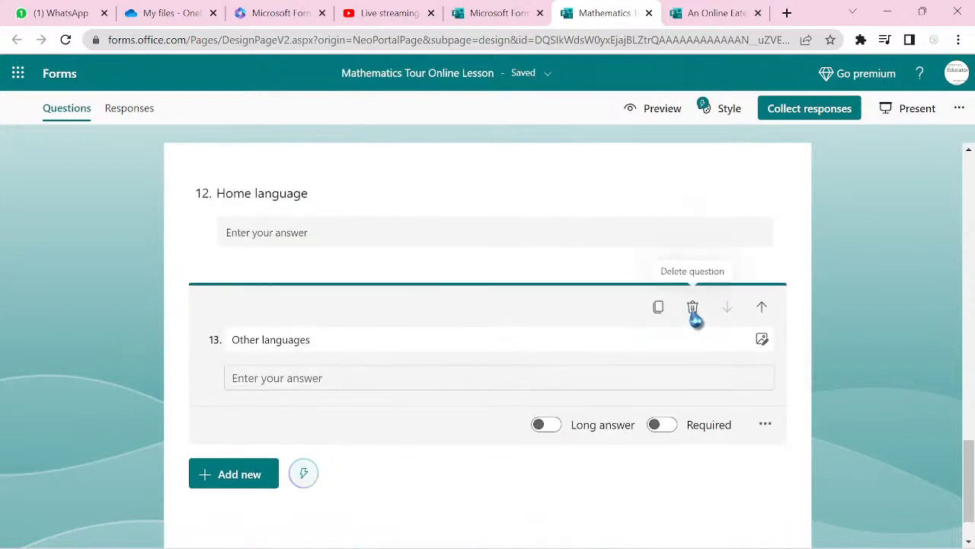
{"action": "left_click", "coordinate": [692, 307]}
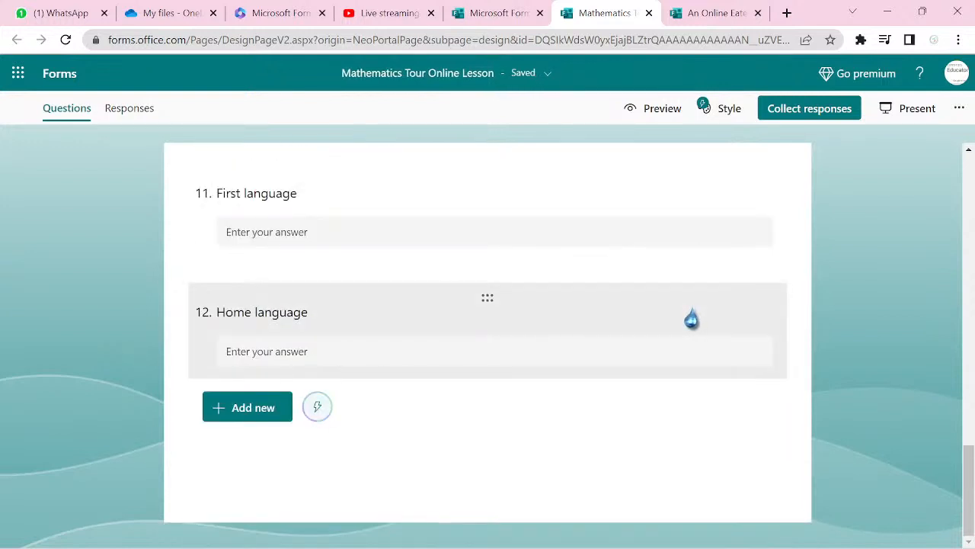
{"action": "left_click", "coordinate": [691, 320]}
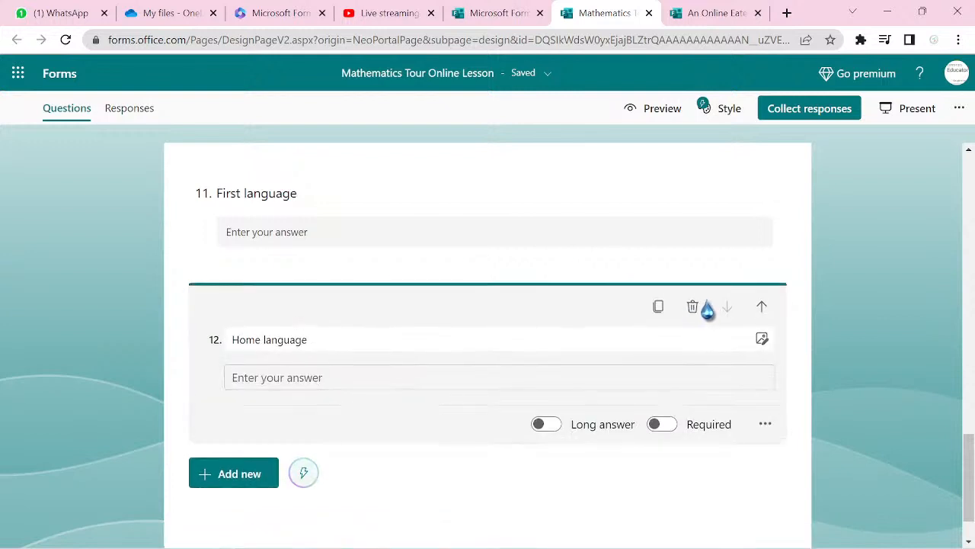
{"action": "left_click", "coordinate": [693, 307]}
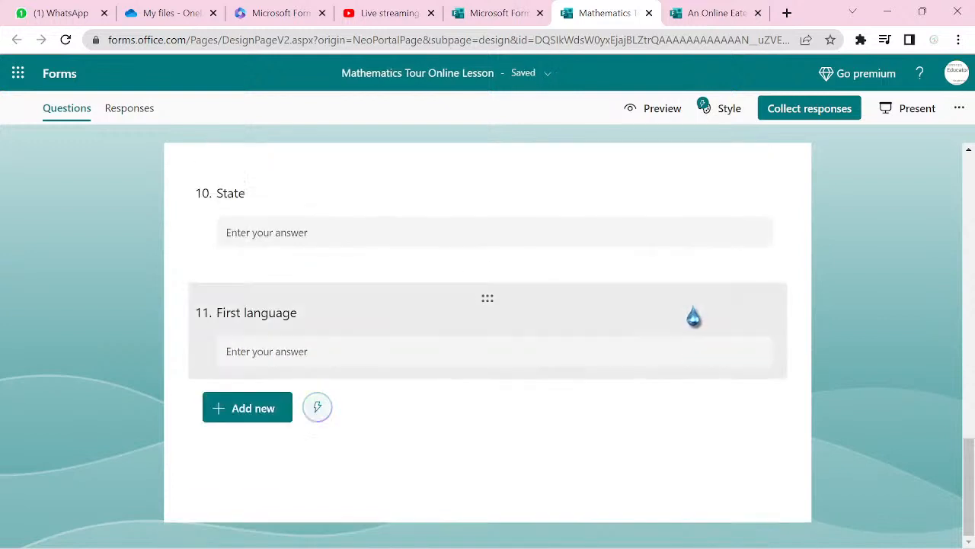
- Open the branching options from the State question's menu, then leave without changes
{"action": "scroll", "coordinate": [694, 316], "scroll_direction": "up", "scroll_amount": 5}
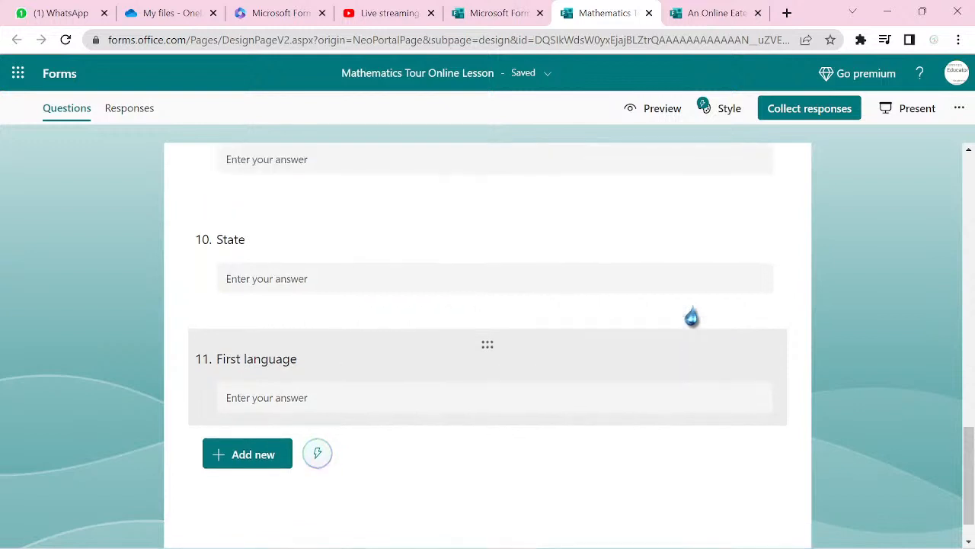
{"action": "scroll", "coordinate": [488, 343], "scroll_direction": "up", "scroll_amount": 5}
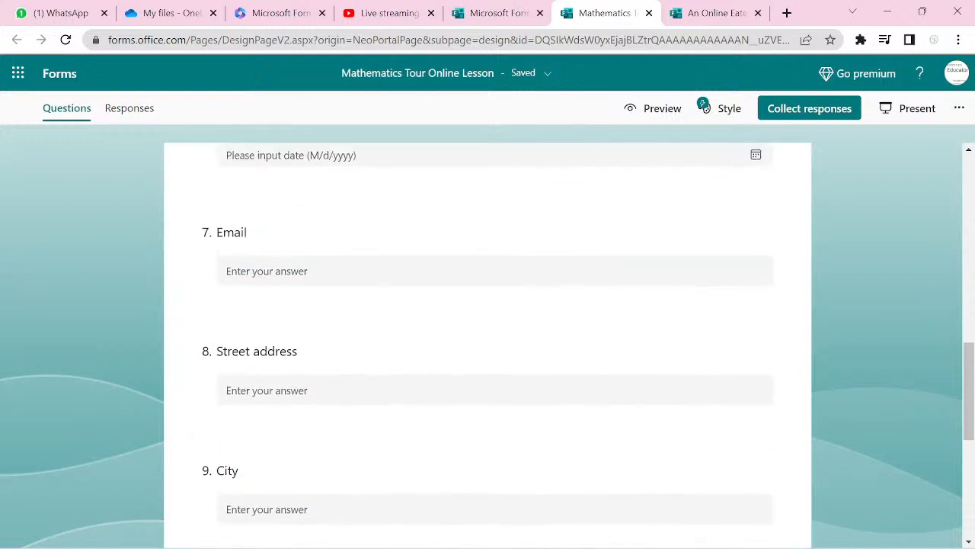
{"action": "scroll", "coordinate": [488, 343], "scroll_direction": "down", "scroll_amount": 4}
{"action": "scroll", "coordinate": [488, 342], "scroll_direction": "up", "scroll_amount": 4}
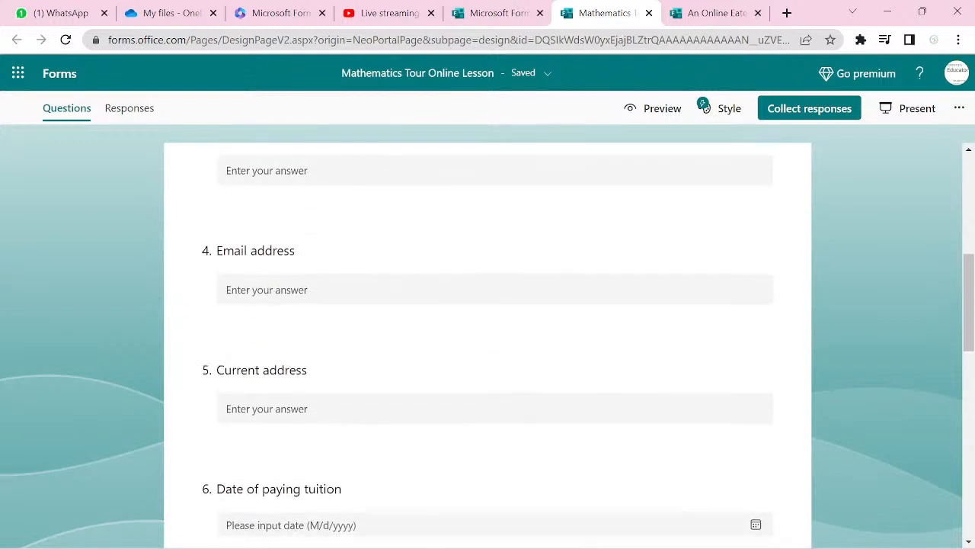
{"action": "scroll", "coordinate": [488, 343], "scroll_direction": "down", "scroll_amount": 9}
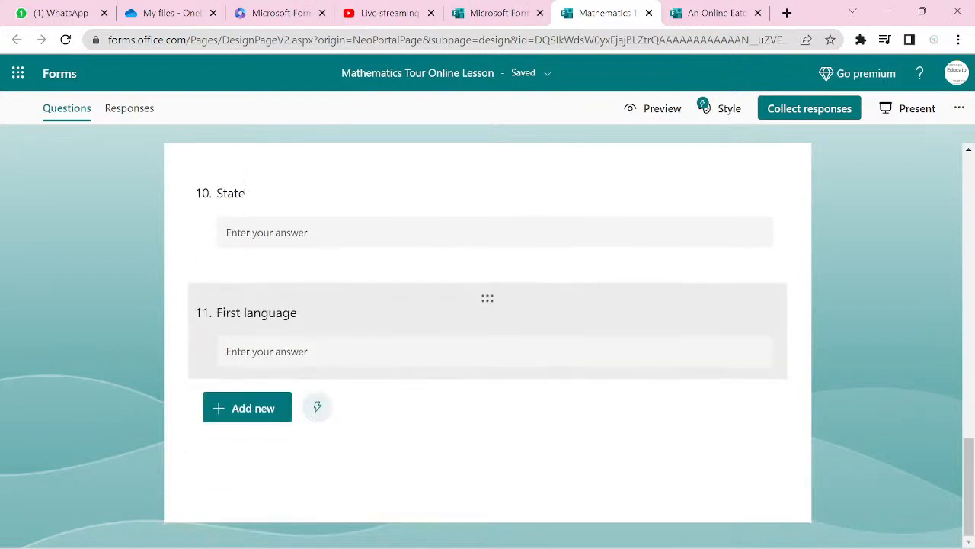
{"action": "left_click", "coordinate": [343, 198]}
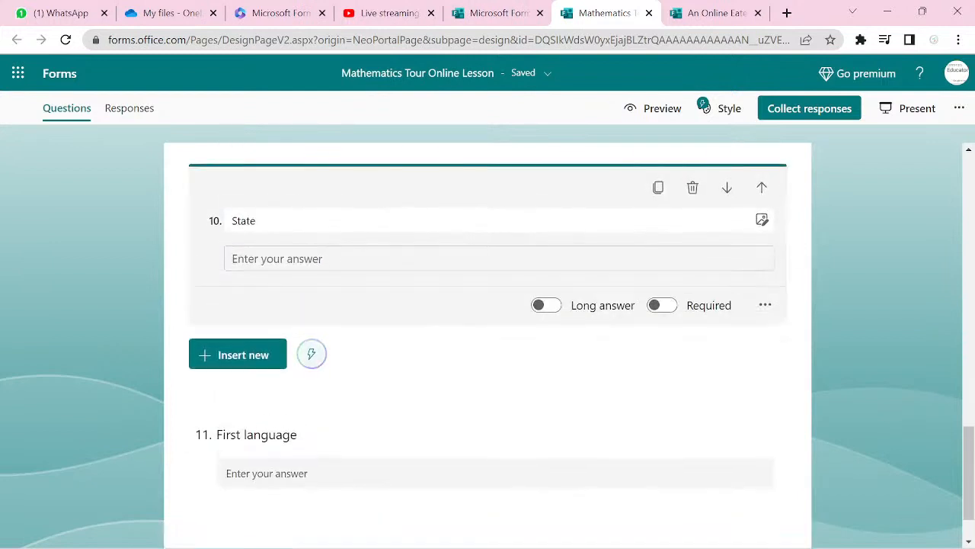
{"action": "left_click", "coordinate": [765, 304]}
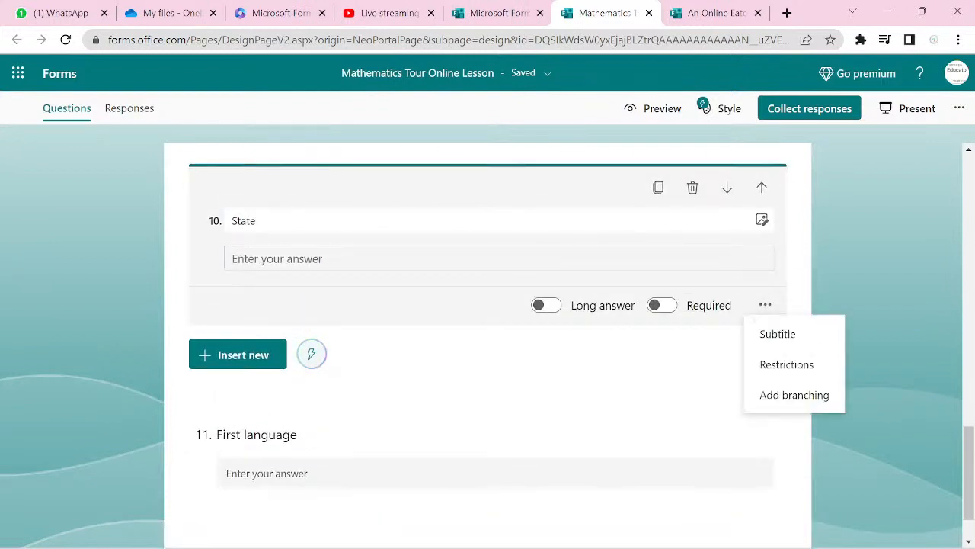
{"action": "left_click", "coordinate": [794, 395]}
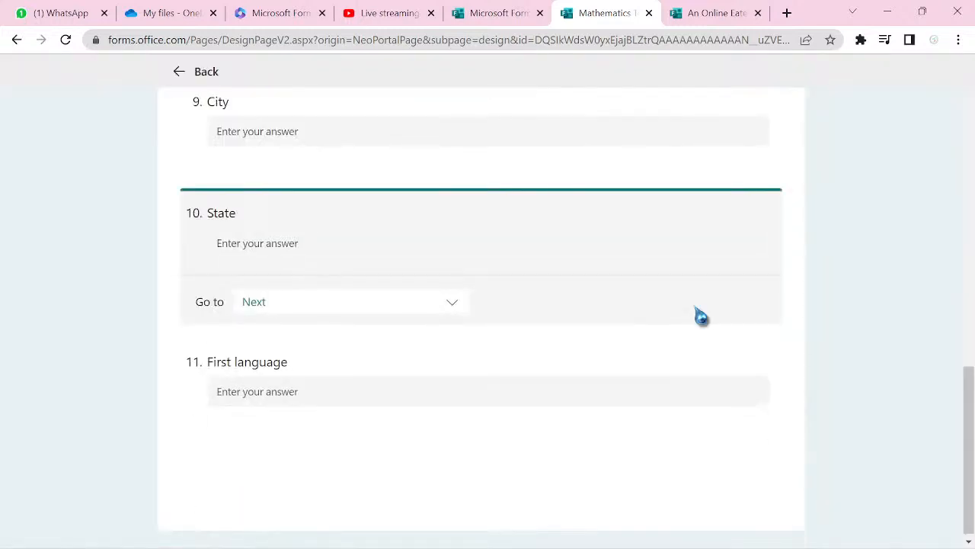
{"action": "key", "text": "alt+Left"}
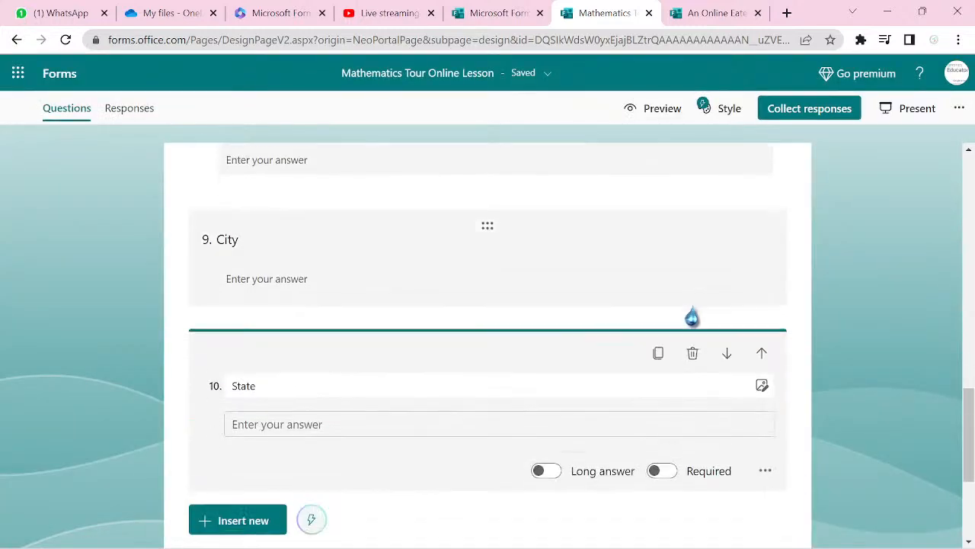
- Delete question 11, First language
{"action": "scroll", "coordinate": [701, 316], "scroll_direction": "down", "scroll_amount": 3}
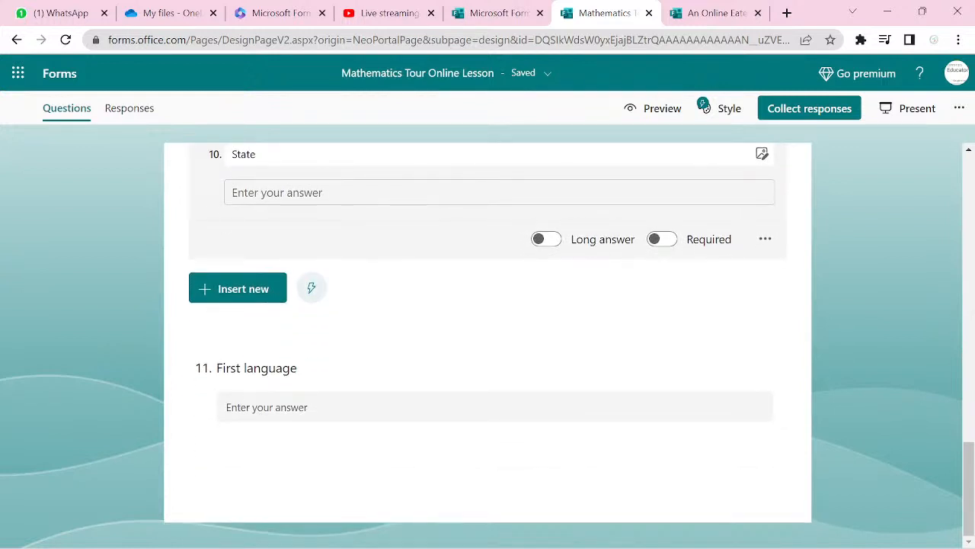
{"action": "left_click", "coordinate": [711, 374]}
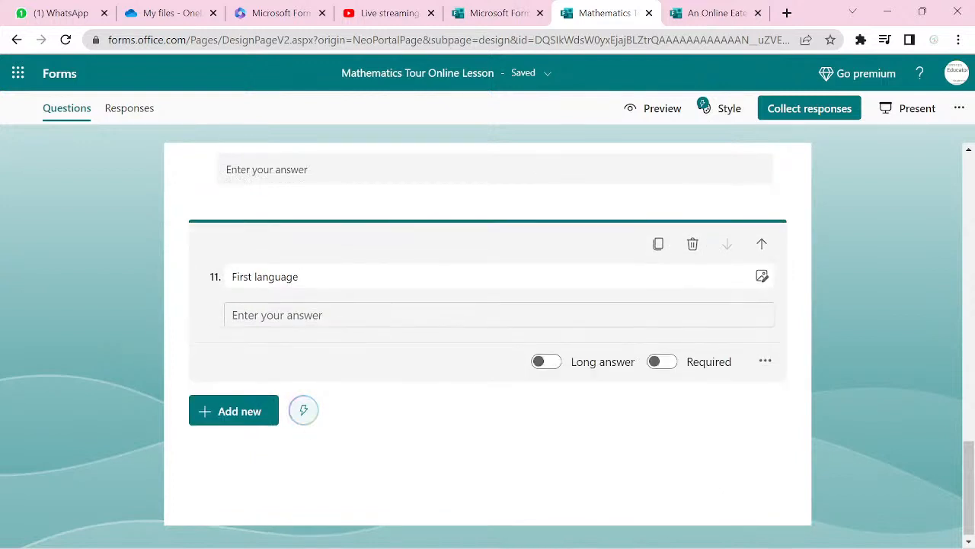
{"action": "left_click", "coordinate": [692, 244]}
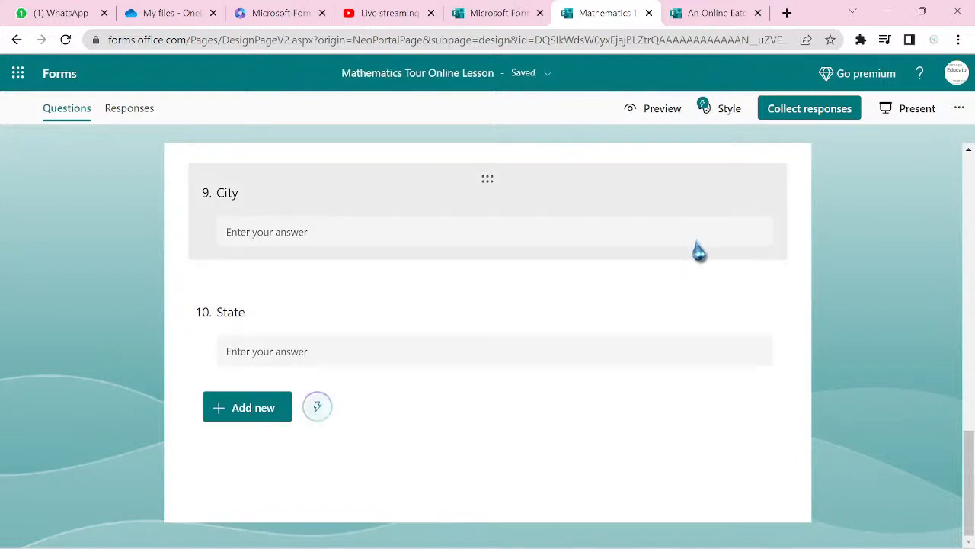
{"action": "scroll", "coordinate": [488, 335], "scroll_direction": "up", "scroll_amount": 15}
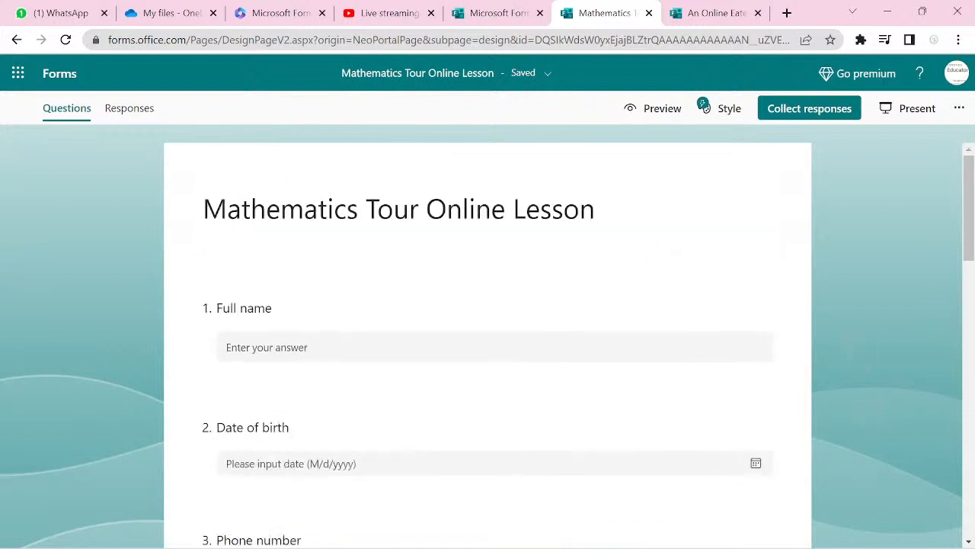
- Mark Full name, Date of birth, Phone number and Email address as required
{"action": "left_click", "coordinate": [681, 343]}
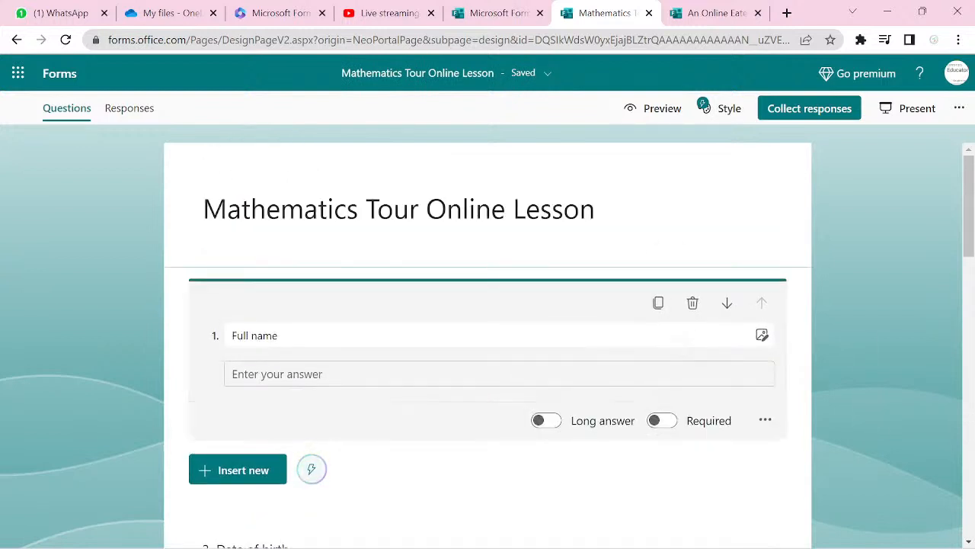
{"action": "left_click", "coordinate": [661, 420]}
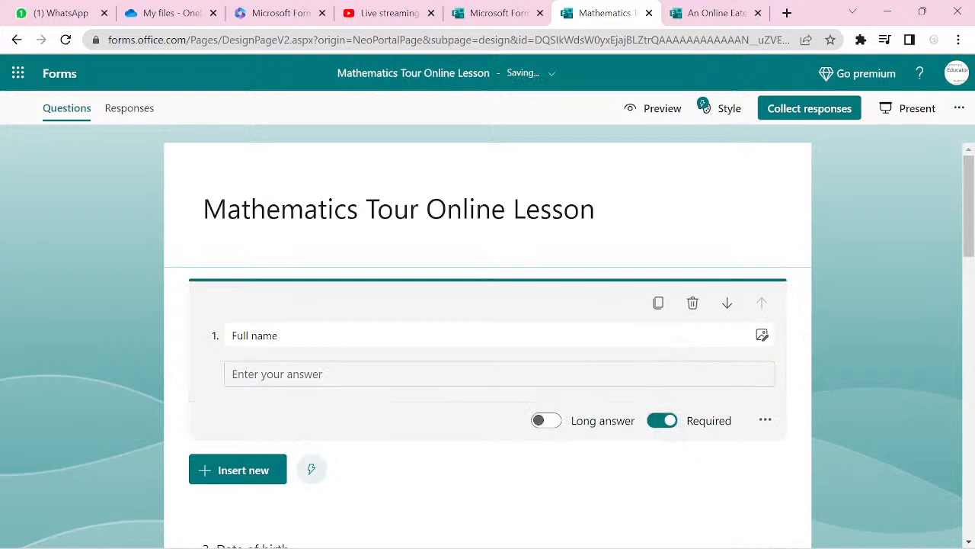
{"action": "left_click", "coordinate": [765, 420]}
{"action": "key", "text": "Escape"}
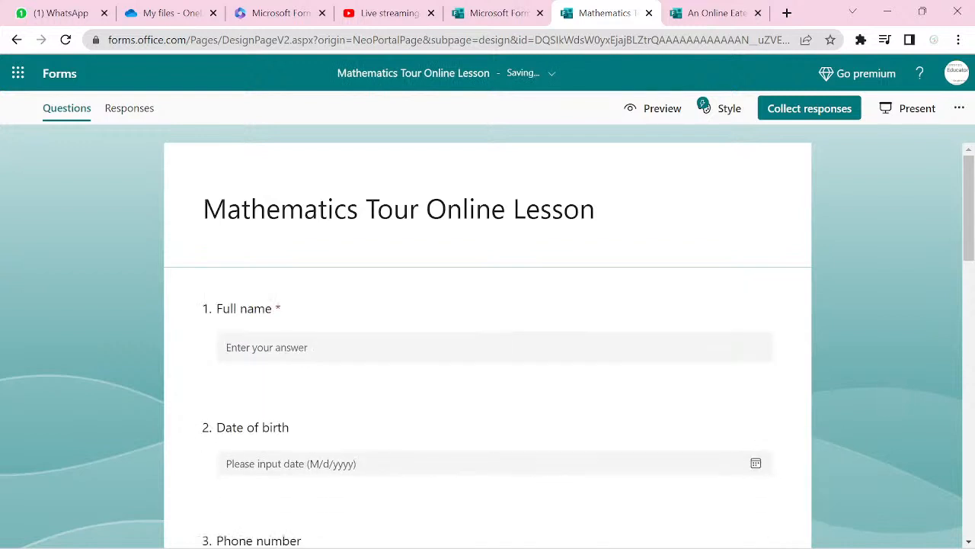
{"action": "left_click", "coordinate": [650, 445]}
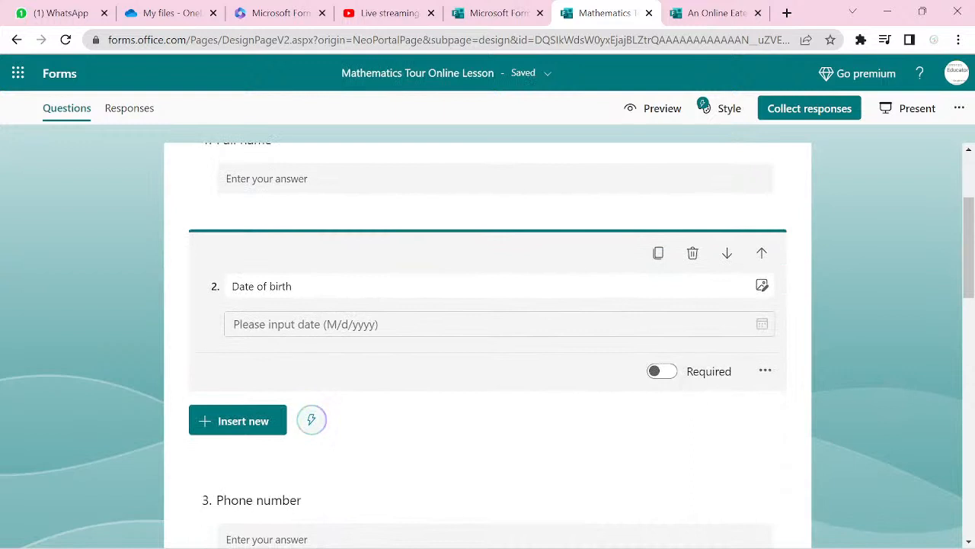
{"action": "left_click", "coordinate": [662, 371]}
{"action": "left_click", "coordinate": [258, 500]}
{"action": "left_click", "coordinate": [662, 460]}
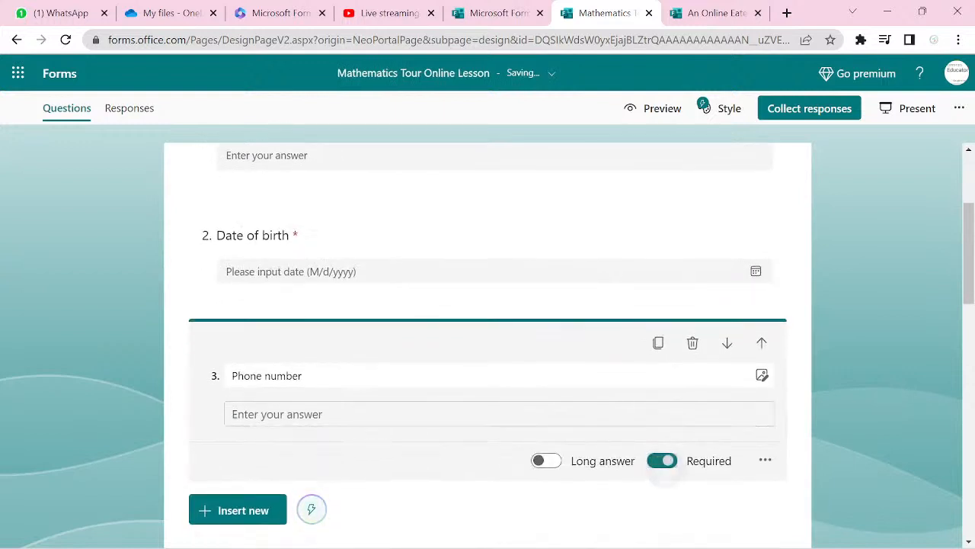
{"action": "scroll", "coordinate": [487, 343], "scroll_direction": "down", "scroll_amount": 2}
{"action": "left_click", "coordinate": [255, 470]}
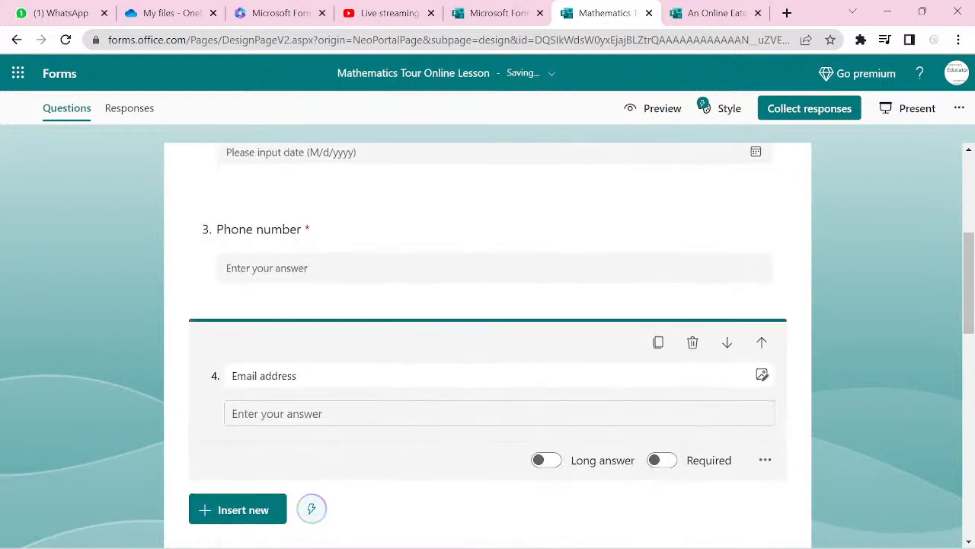
{"action": "left_click", "coordinate": [662, 384]}
- Mark Current address, Date of paying tuition, Email and Street address as required
{"action": "scroll", "coordinate": [487, 343], "scroll_direction": "down", "scroll_amount": 2}
{"action": "left_click", "coordinate": [261, 387]}
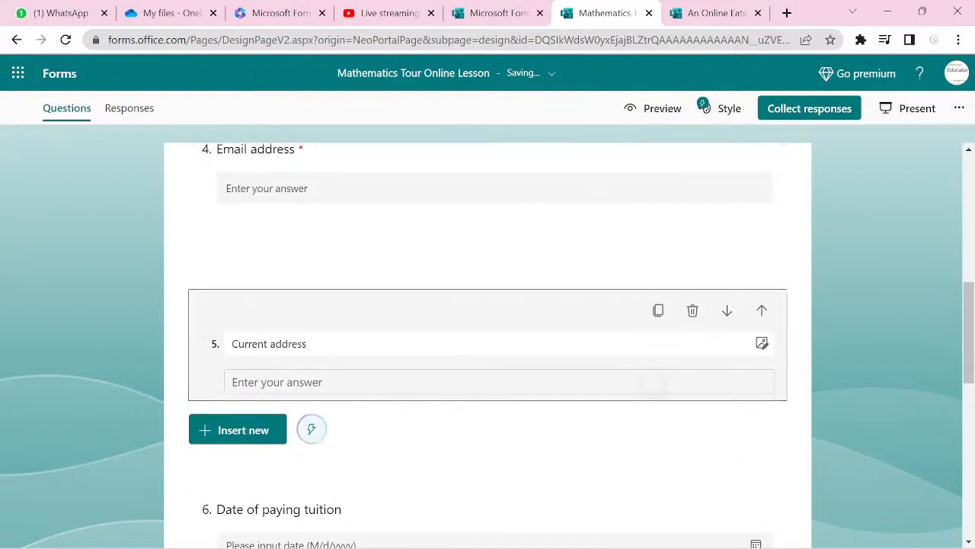
{"action": "scroll", "coordinate": [487, 343], "scroll_direction": "down", "scroll_amount": 2}
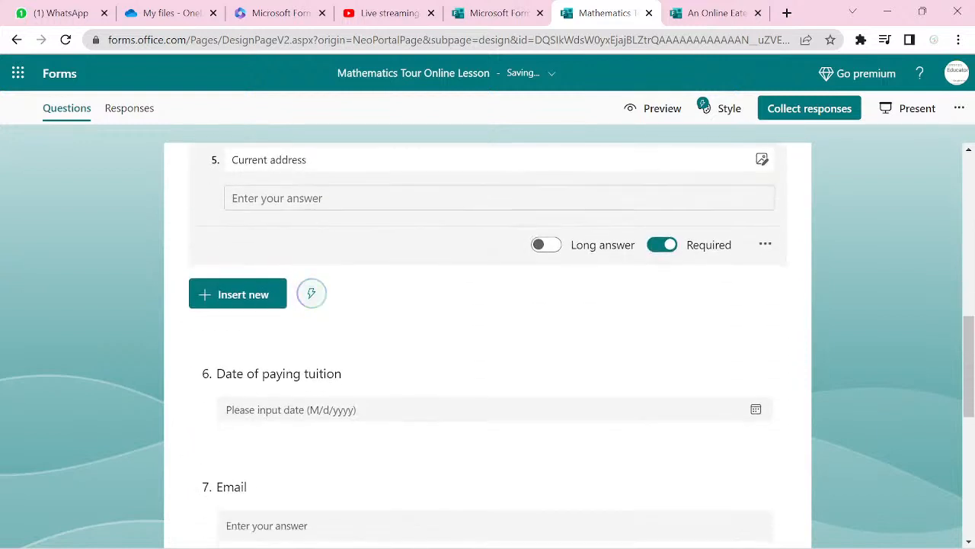
{"action": "left_click", "coordinate": [259, 374]}
{"action": "left_click", "coordinate": [662, 366]}
{"action": "scroll", "coordinate": [488, 343], "scroll_direction": "down", "scroll_amount": 2}
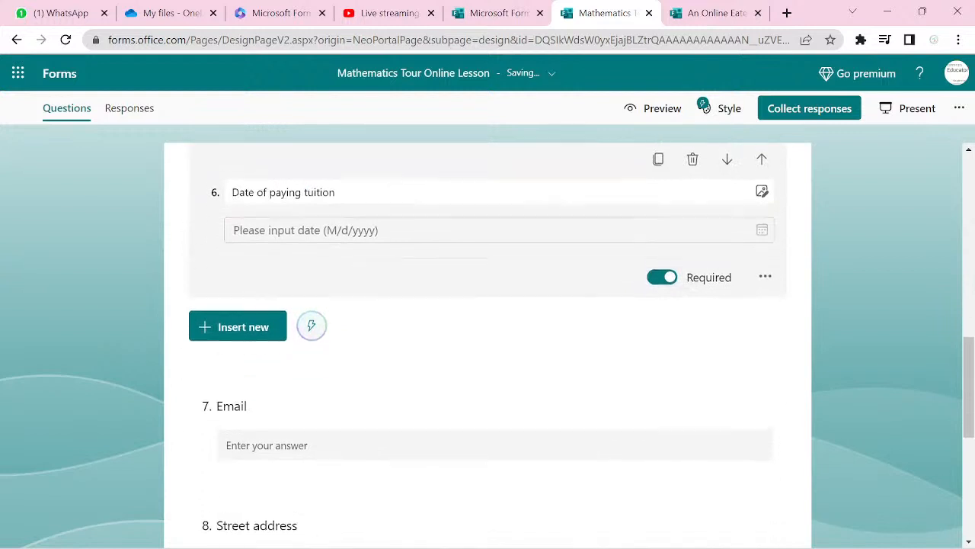
{"action": "left_click", "coordinate": [231, 396]}
{"action": "left_click", "coordinate": [662, 384]}
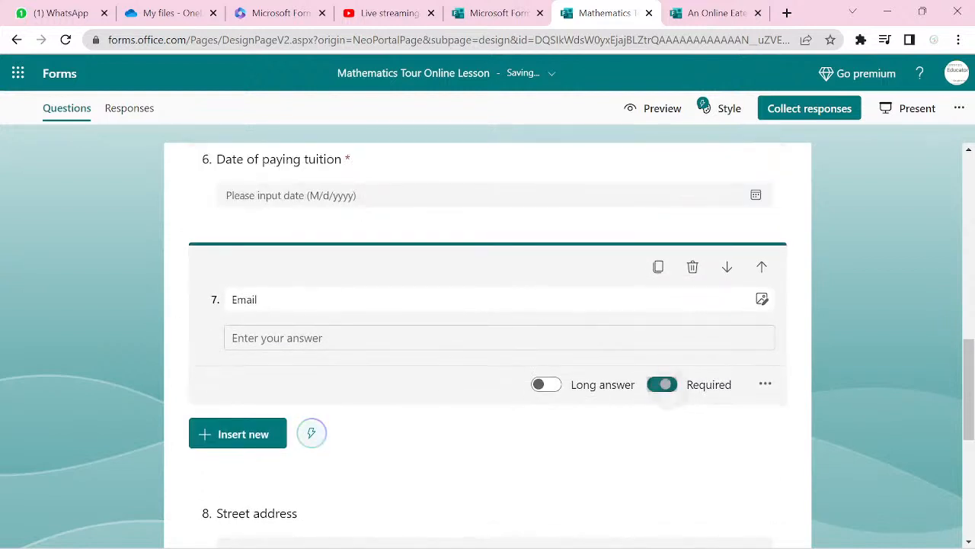
{"action": "scroll", "coordinate": [487, 343], "scroll_direction": "down", "scroll_amount": 2}
{"action": "left_click", "coordinate": [699, 412]}
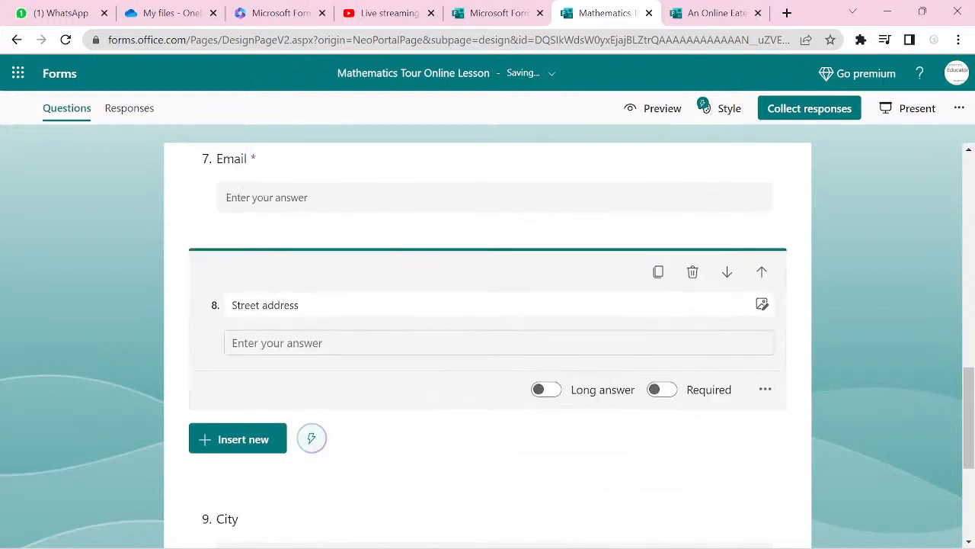
{"action": "left_click", "coordinate": [662, 389]}
- Mark the City and State questions as required
{"action": "scroll", "coordinate": [662, 389], "scroll_direction": "down", "scroll_amount": 2}
{"action": "left_click", "coordinate": [231, 409]}
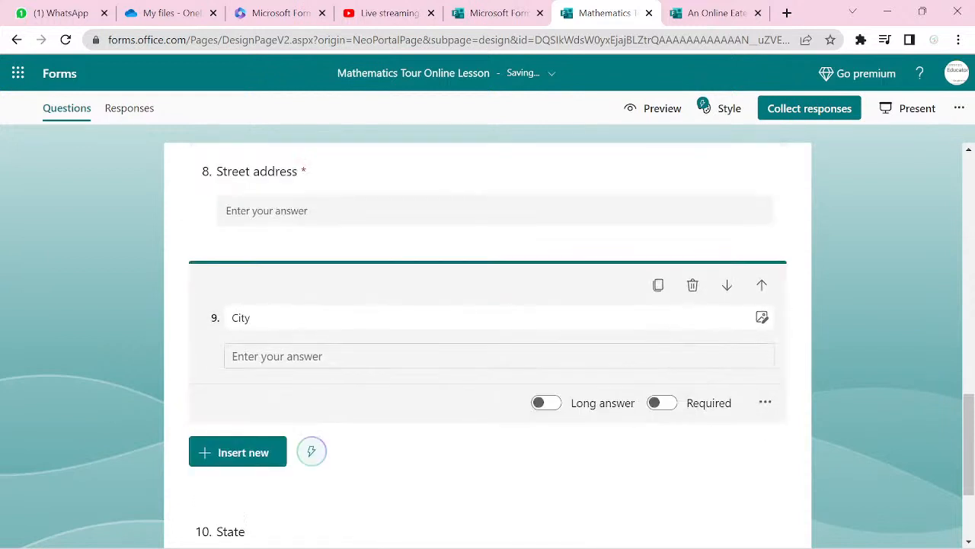
{"action": "left_click", "coordinate": [662, 339]}
{"action": "scroll", "coordinate": [662, 340], "scroll_direction": "down", "scroll_amount": 2}
{"action": "left_click", "coordinate": [231, 438]}
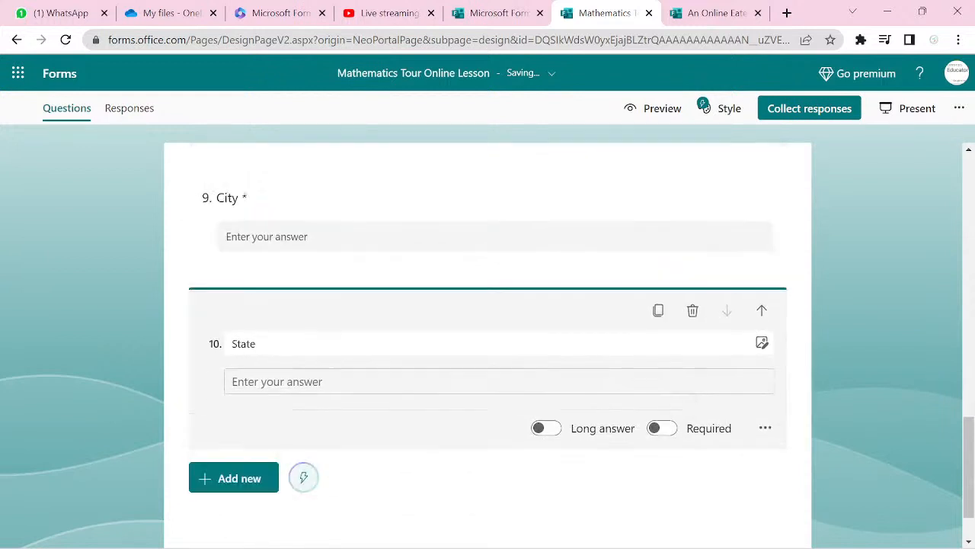
{"action": "left_click", "coordinate": [662, 427]}
{"action": "scroll", "coordinate": [662, 426], "scroll_direction": "down", "scroll_amount": 1}
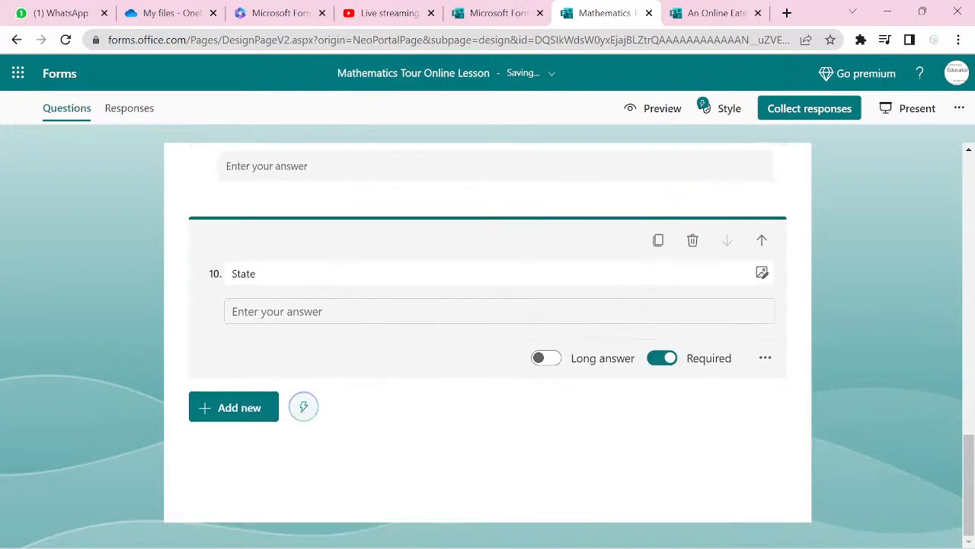
{"action": "left_click", "coordinate": [246, 417]}
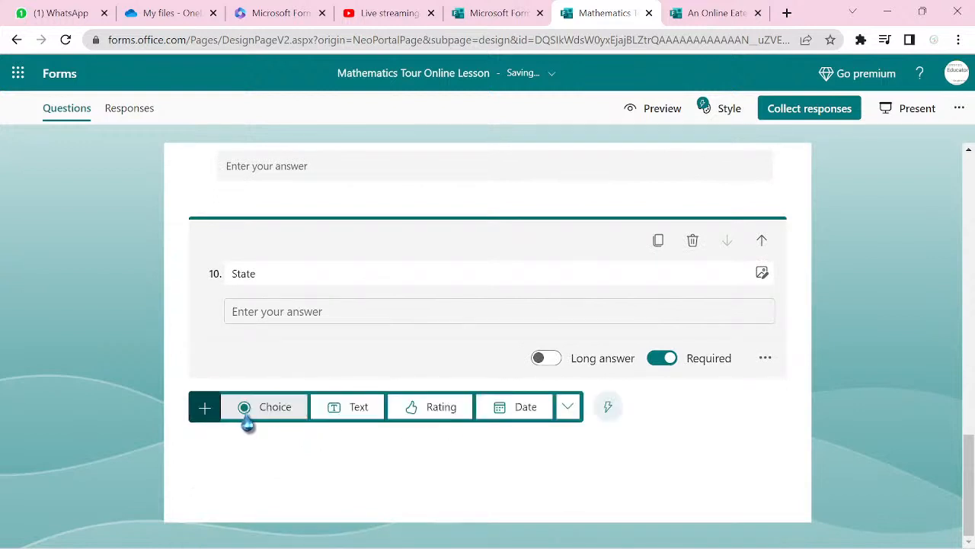
- Insert a new section after question 10, State, from the extra item types
{"action": "left_click", "coordinate": [567, 408]}
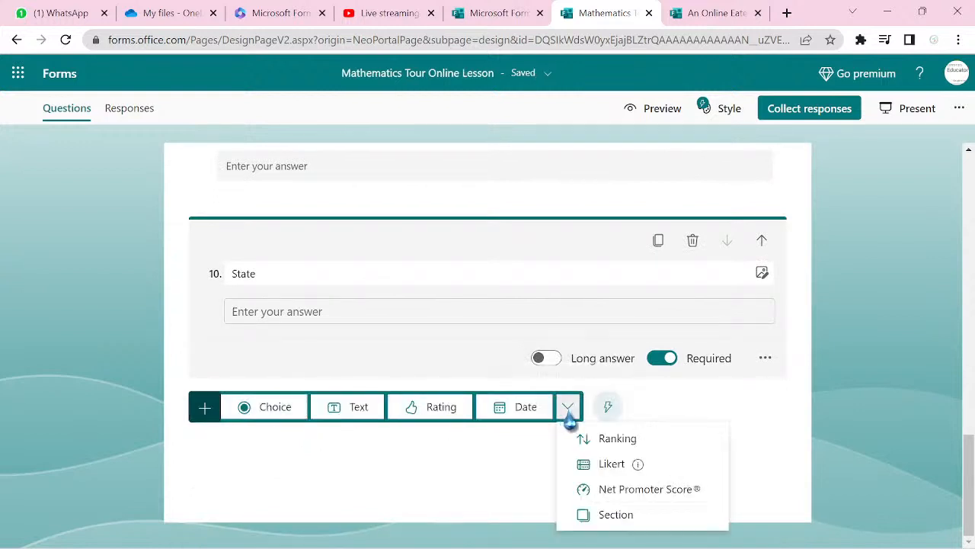
{"action": "left_click", "coordinate": [620, 523]}
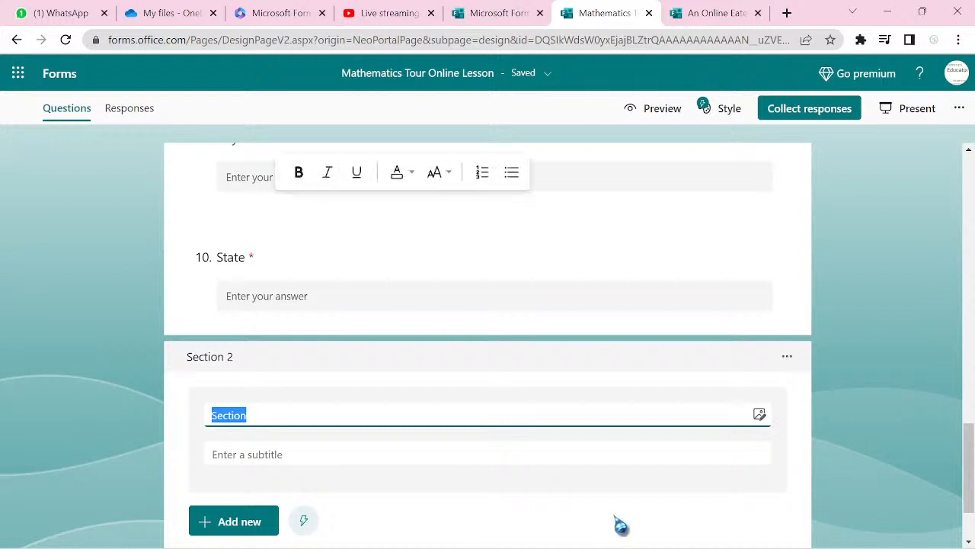
- Title the new section 'Lesson Type' and rename Section 1 to 'Basic Information'
{"action": "type", "text": "Lesson "}
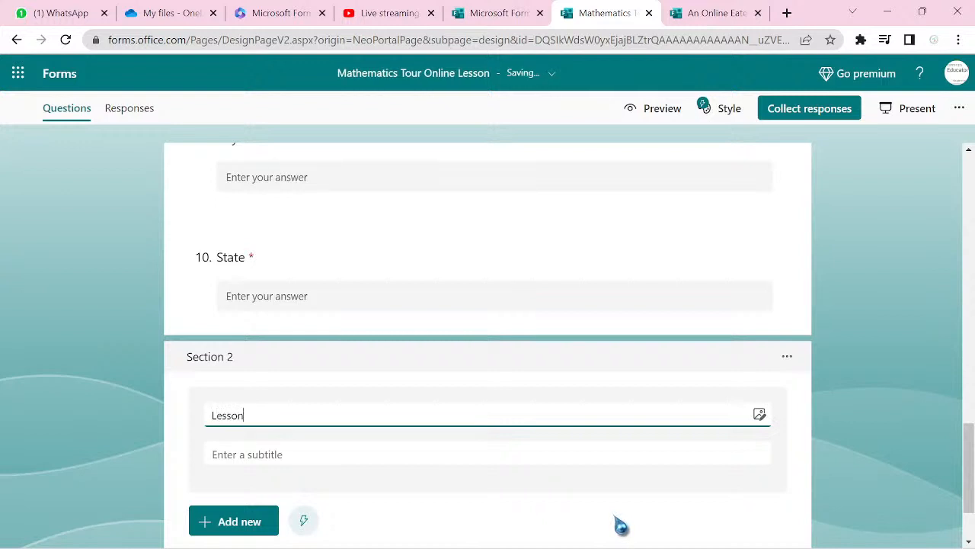
{"action": "type", "text": "Type"}
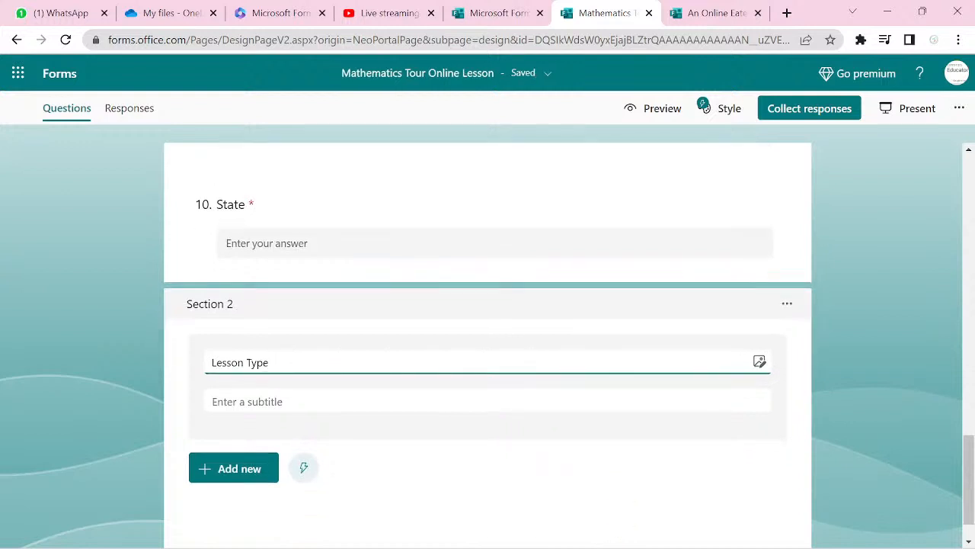
{"action": "scroll", "coordinate": [621, 524], "scroll_direction": "up", "scroll_amount": 8}
{"action": "scroll", "coordinate": [487, 343], "scroll_direction": "up", "scroll_amount": 8}
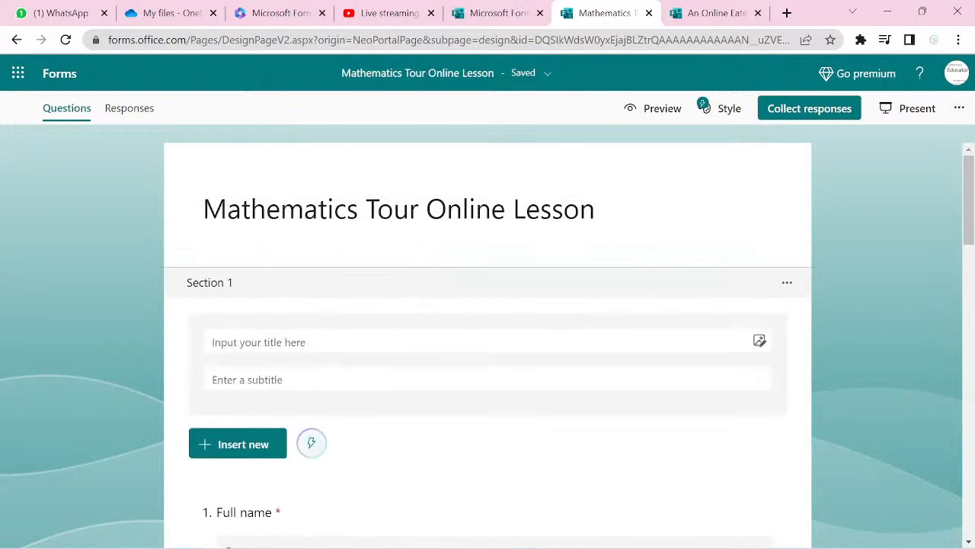
{"action": "left_click", "coordinate": [259, 341]}
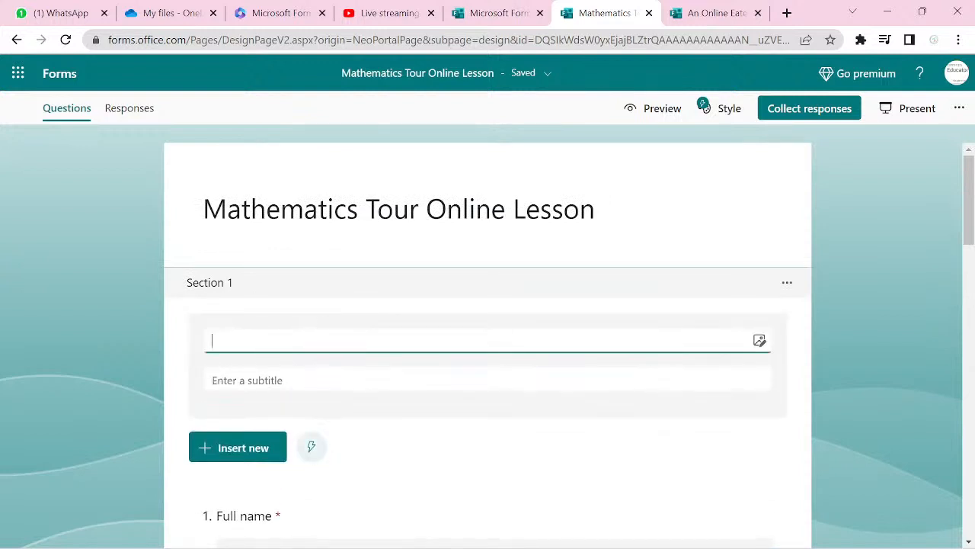
{"action": "type", "text": "Basic "}
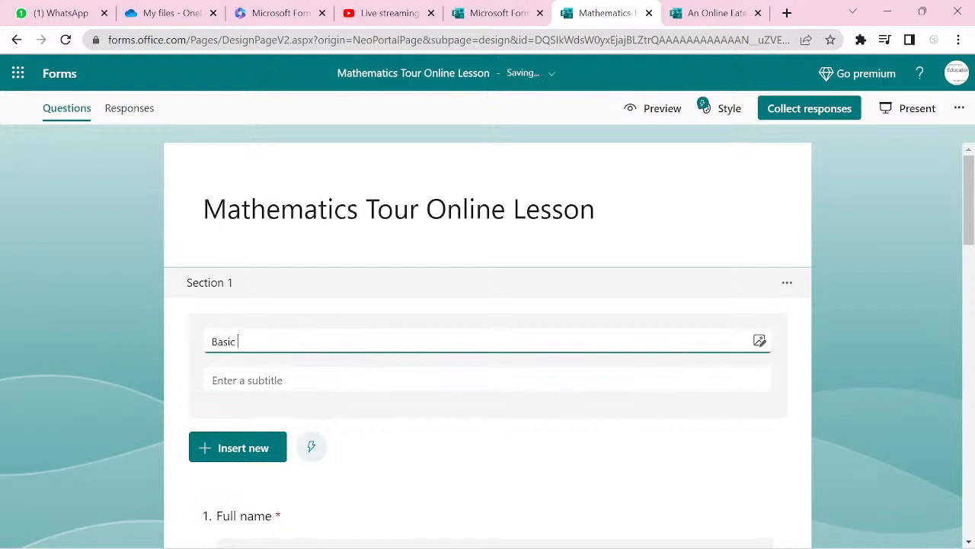
{"action": "type", "text": "Information"}
{"action": "scroll", "coordinate": [488, 342], "scroll_direction": "down", "scroll_amount": 4}
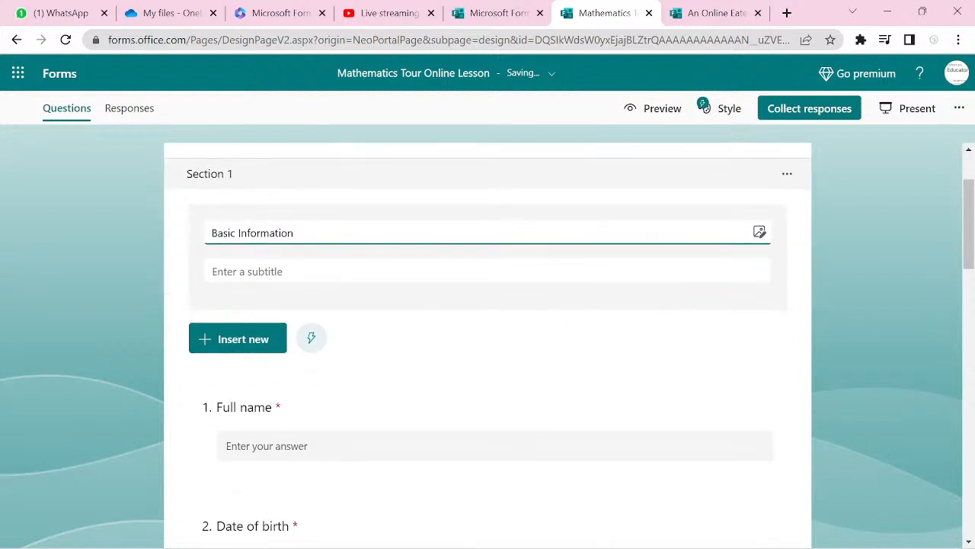
{"action": "scroll", "coordinate": [488, 342], "scroll_direction": "down", "scroll_amount": 14}
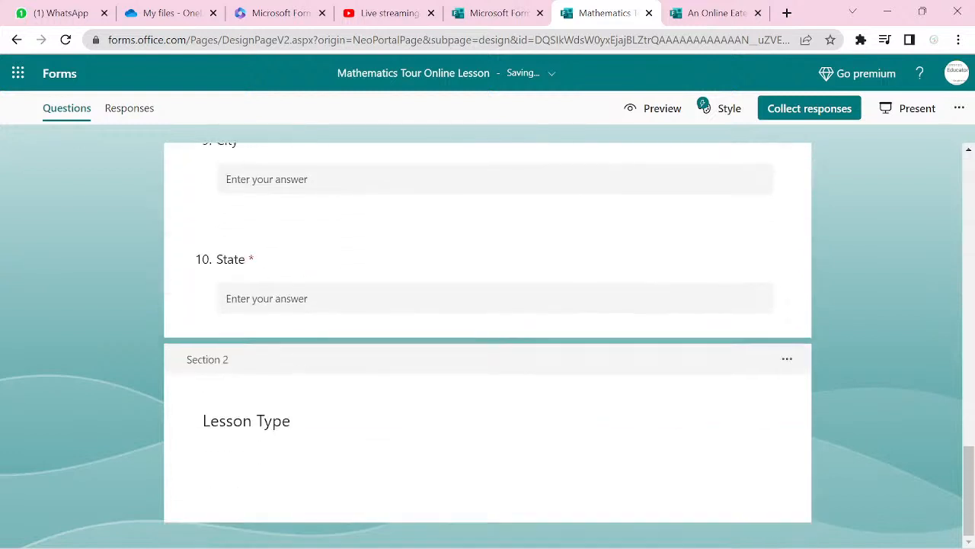
- Add a choice question 'How would you like to have your lesson' under Lesson Type
{"action": "left_click", "coordinate": [511, 463]}
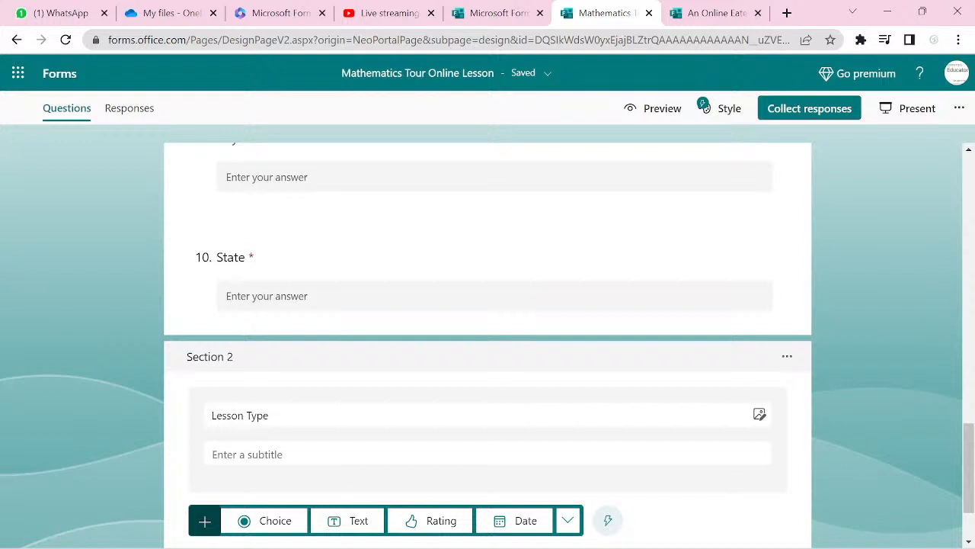
{"action": "left_click", "coordinate": [264, 520]}
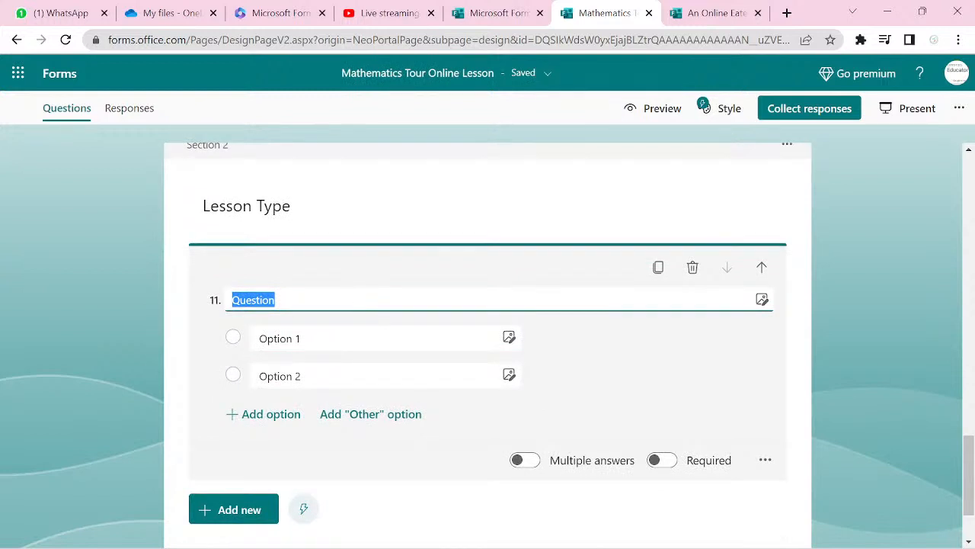
{"action": "type", "text": "How wou"}
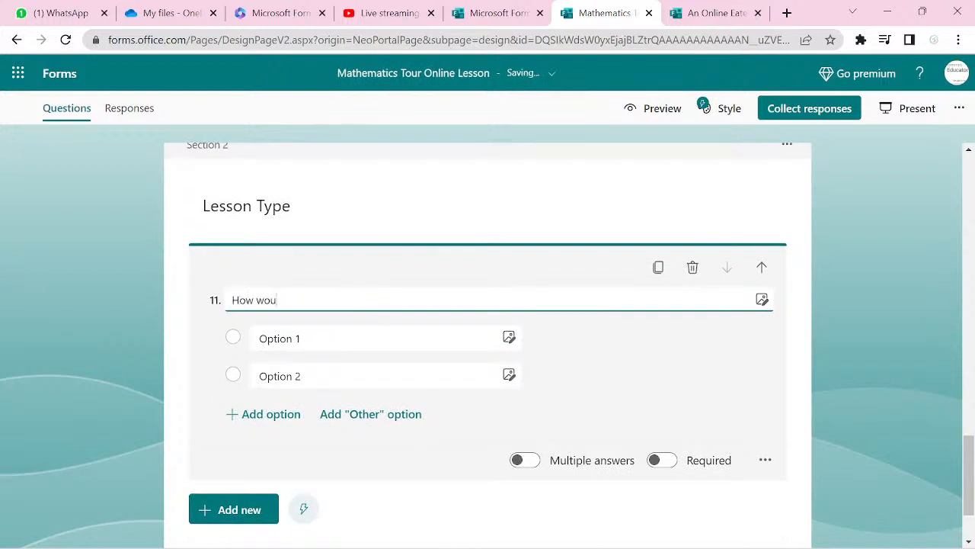
{"action": "type", "text": "ld you like to have y"}
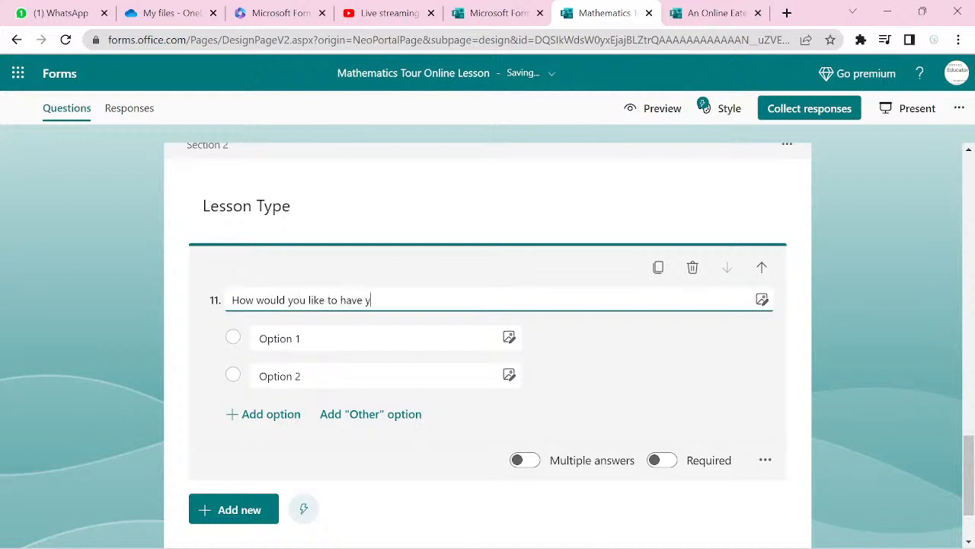
{"action": "type", "text": "our lesson?"}
{"action": "left_click", "coordinate": [279, 338]}
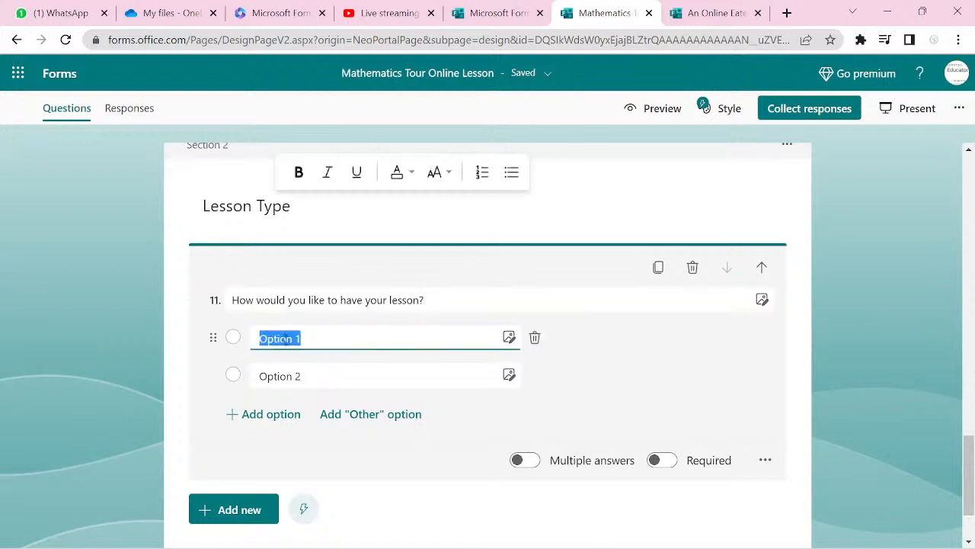
- Enter options Live Class, Face to Face and Recorded Videos, fixing typos, and make it required
{"action": "type", "text": "L"}
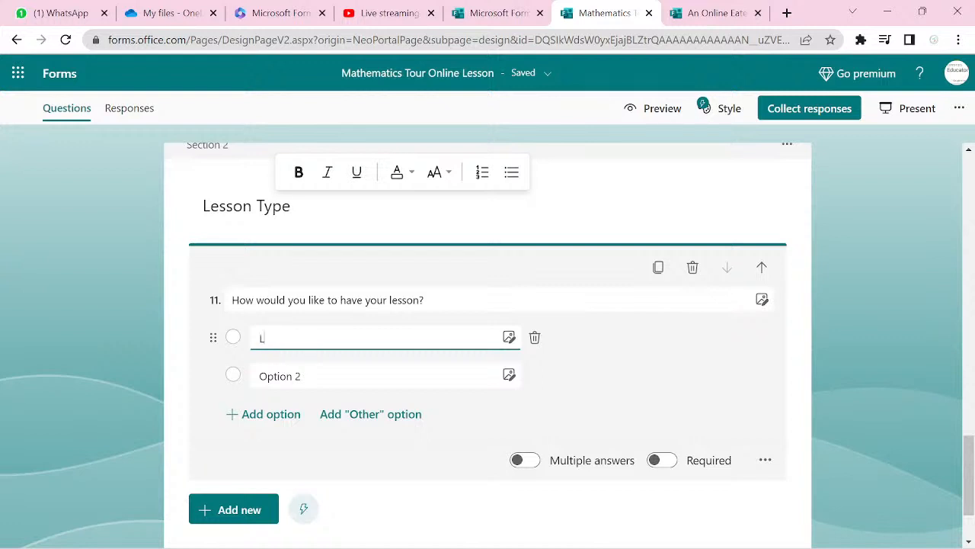
{"action": "type", "text": "ive "}
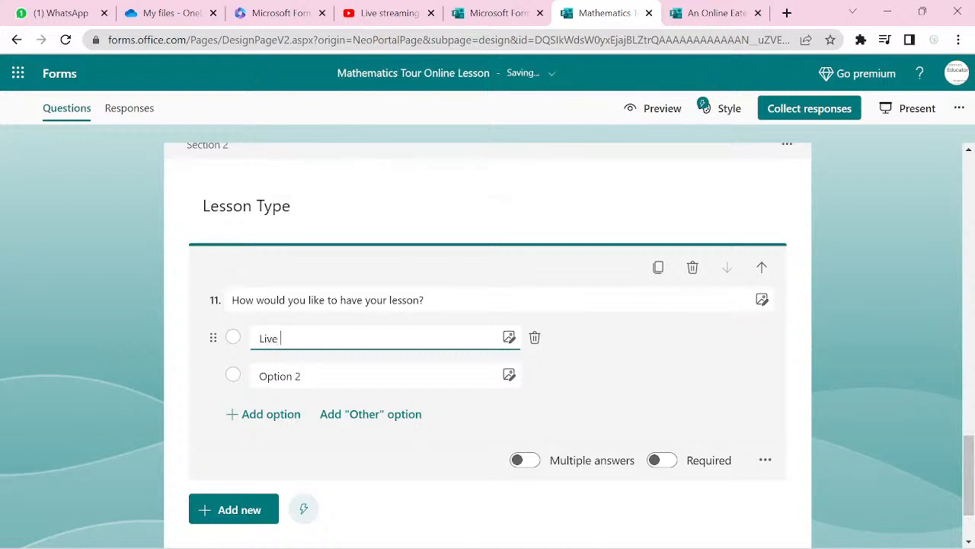
{"action": "type", "text": "Class"}
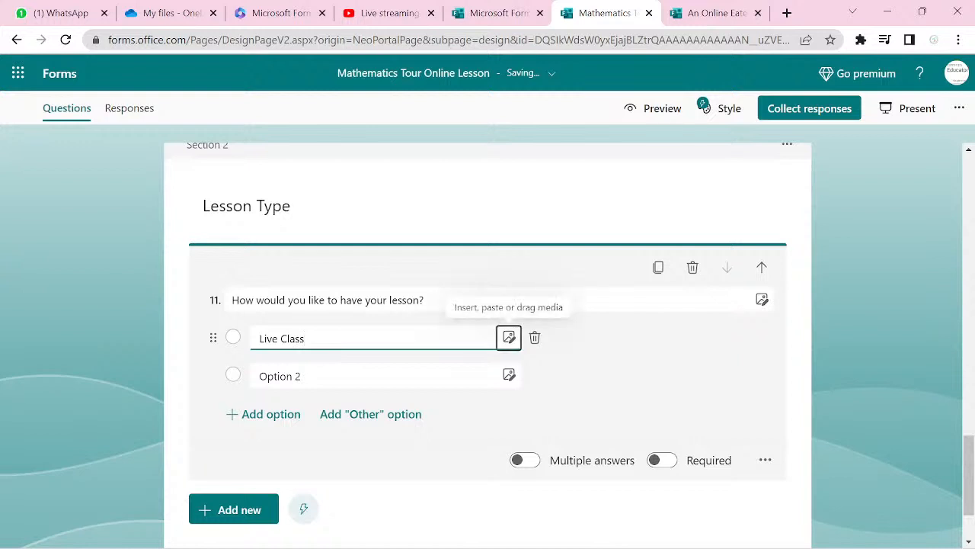
{"action": "key", "text": "Return"}
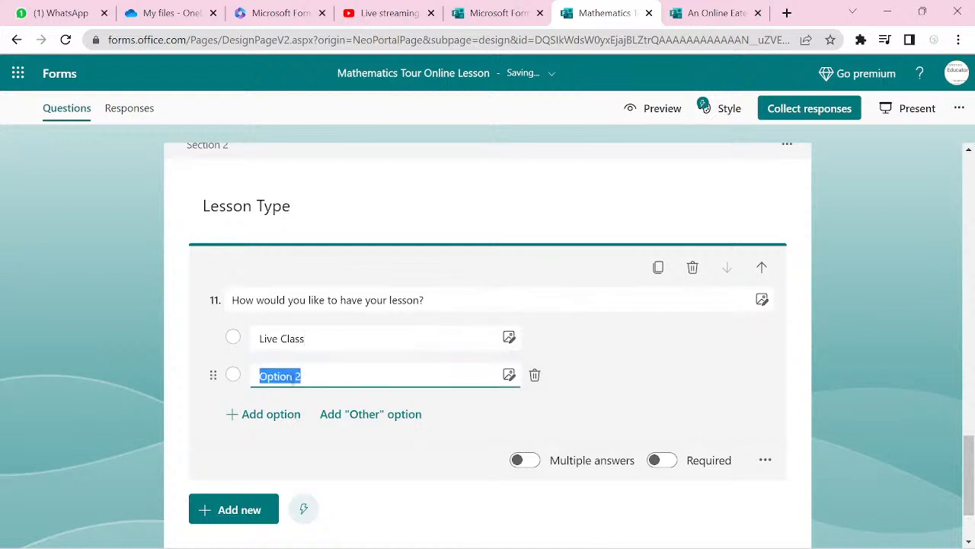
{"action": "type", "text": "f"}
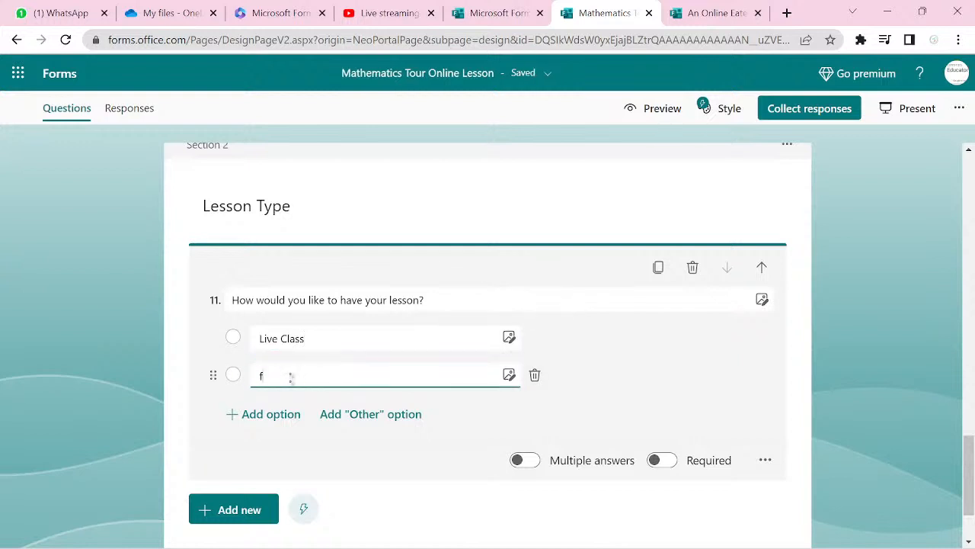
{"action": "type", "text": "ACE TI"}
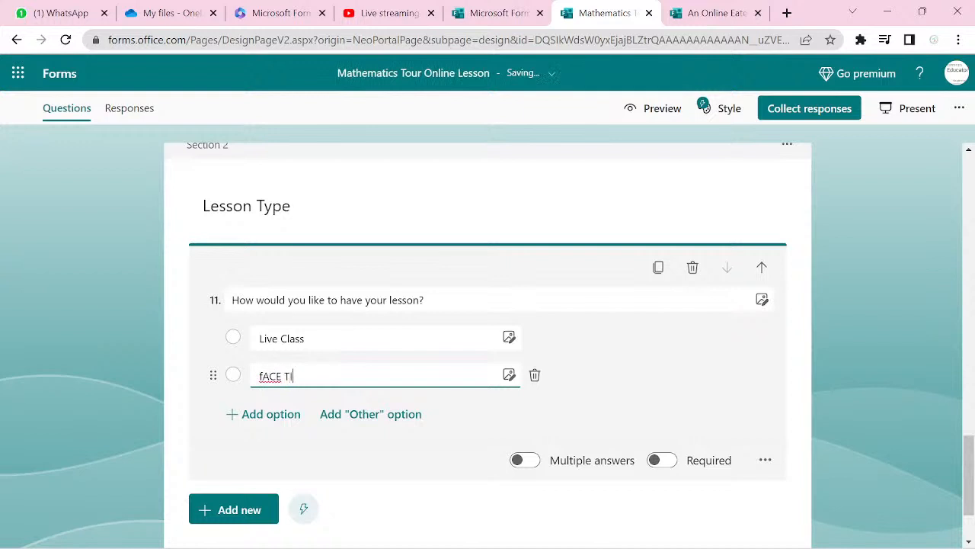
{"action": "type", "text": "O"}
{"action": "key", "text": "BackSpace"}
{"action": "key", "text": "BackSpace"}
{"action": "key", "text": "BackSpace"}
{"action": "key", "text": "BackSpace"}
{"action": "key", "text": "BackSpace"}
{"action": "key", "text": "BackSpace"}
{"action": "key", "text": "BackSpace"}
{"action": "type", "text": "Face to Face"}
{"action": "key", "text": "Return"}
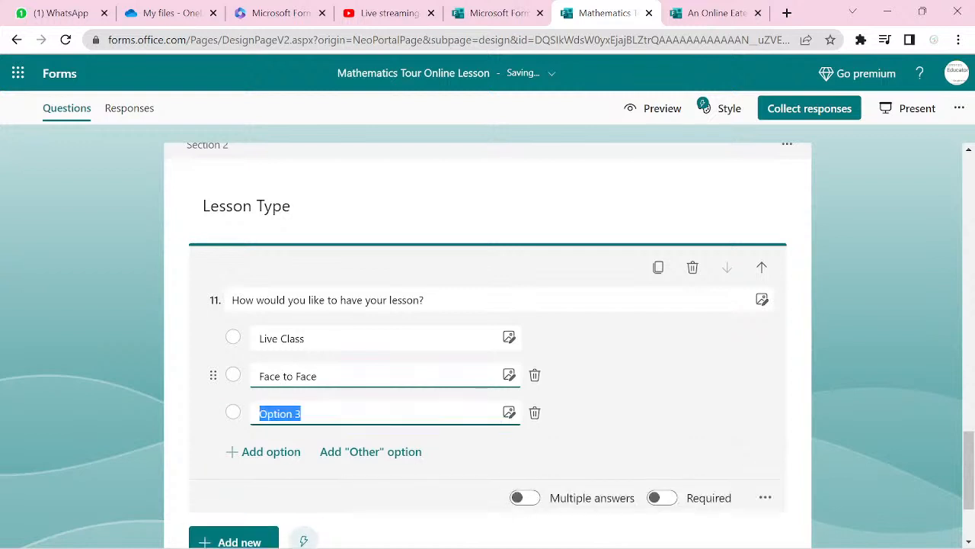
{"action": "type", "text": "Reco"}
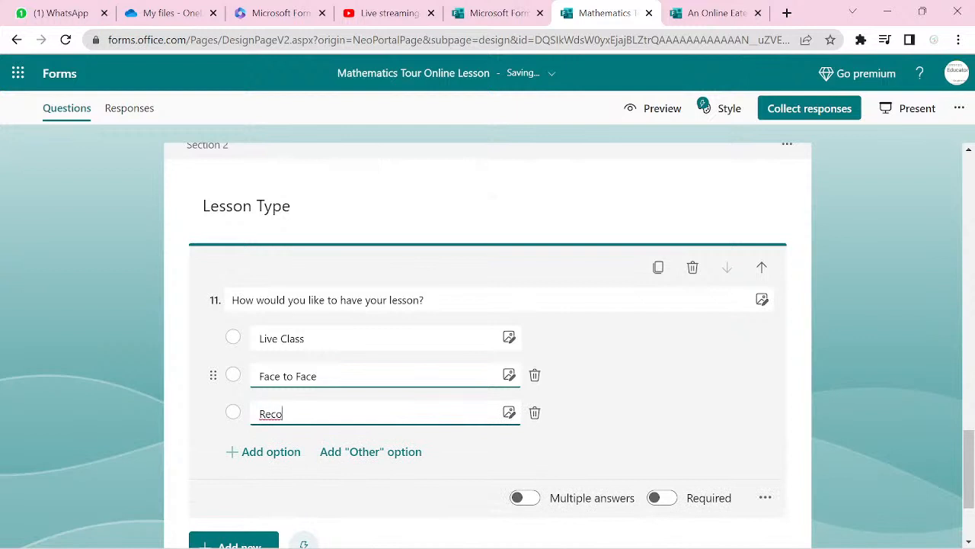
{"action": "type", "text": "rded Videdo"}
{"action": "scroll", "coordinate": [488, 343], "scroll_direction": "down", "scroll_amount": 3}
{"action": "scroll", "coordinate": [487, 335], "scroll_direction": "up", "scroll_amount": 3}
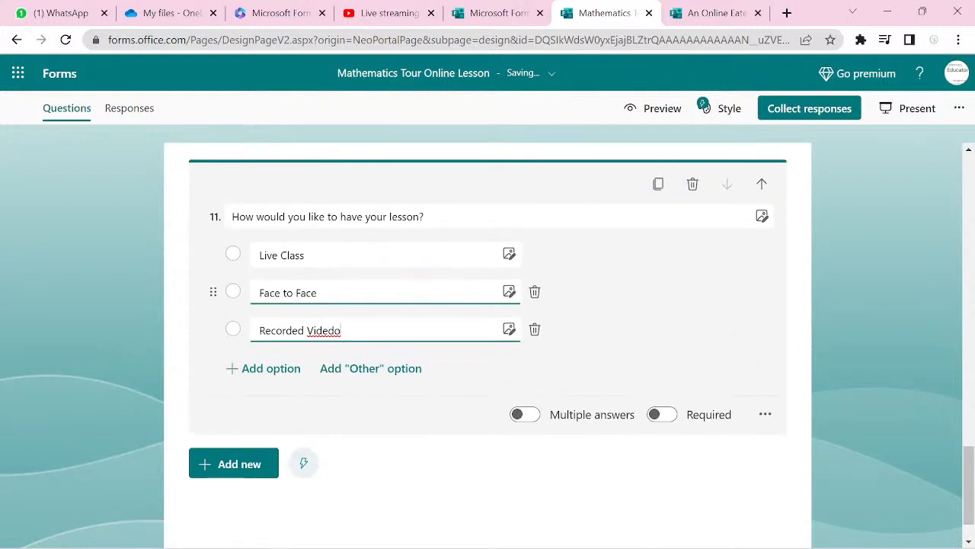
{"action": "scroll", "coordinate": [487, 335], "scroll_direction": "down", "scroll_amount": 1}
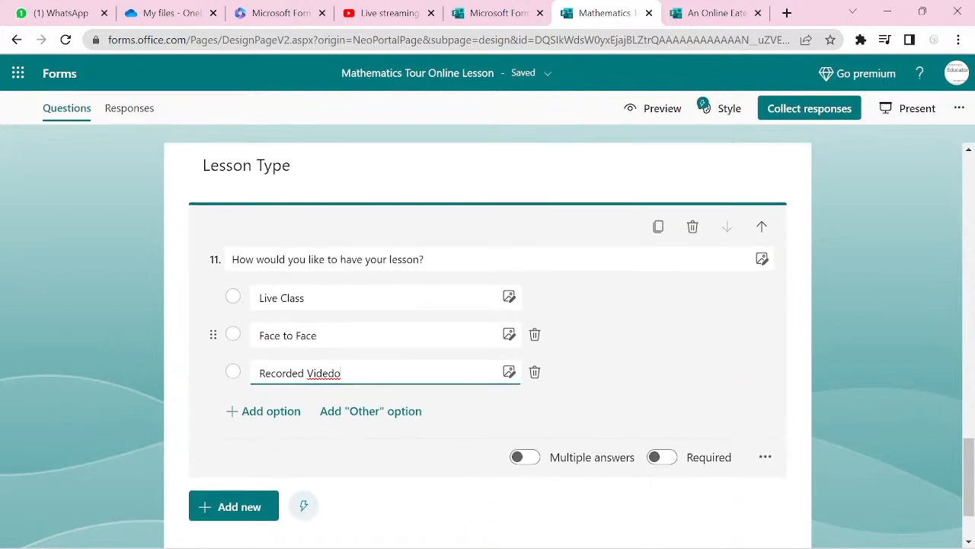
{"action": "key", "text": "BackSpace"}
{"action": "key", "text": "BackSpace"}
{"action": "key", "text": "BackSpace"}
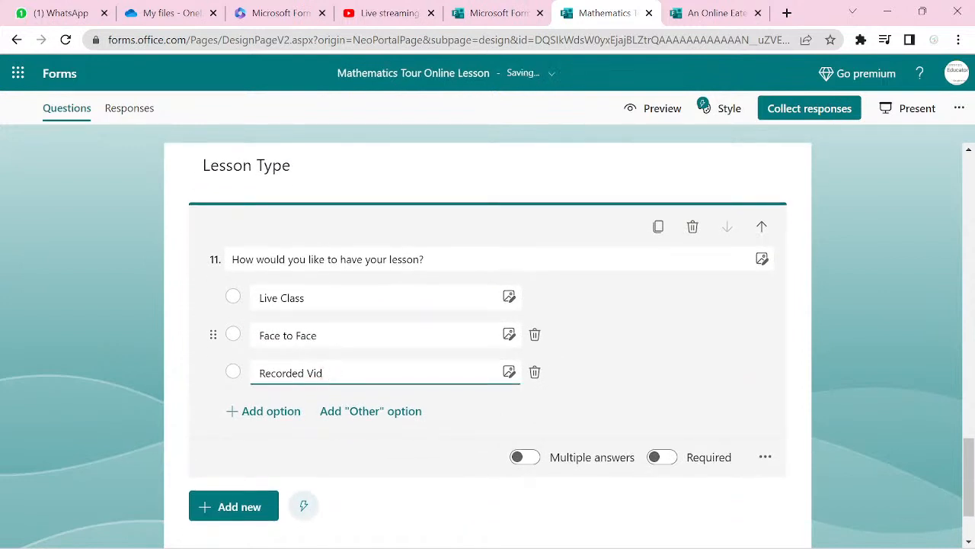
{"action": "type", "text": "eos"}
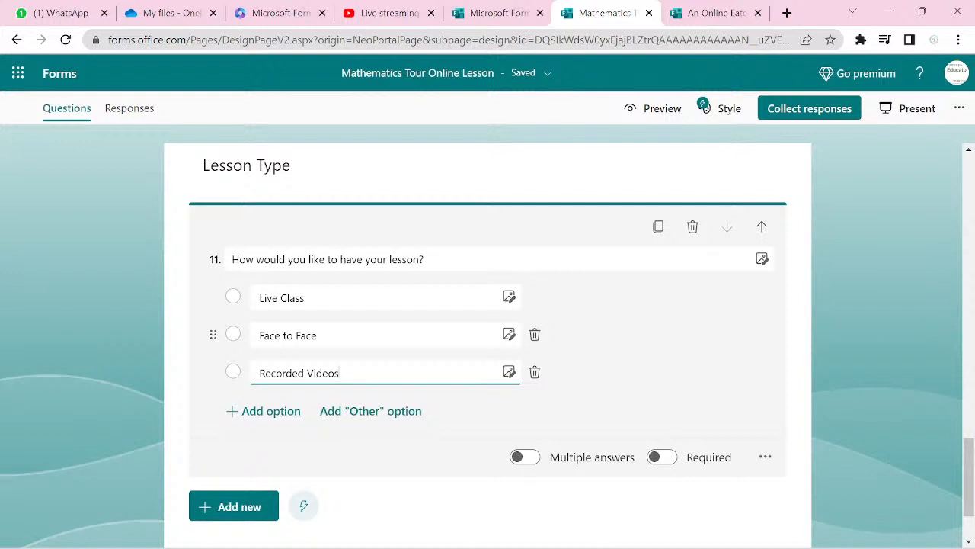
{"action": "left_click", "coordinate": [297, 334]}
{"action": "left_click", "coordinate": [665, 460]}
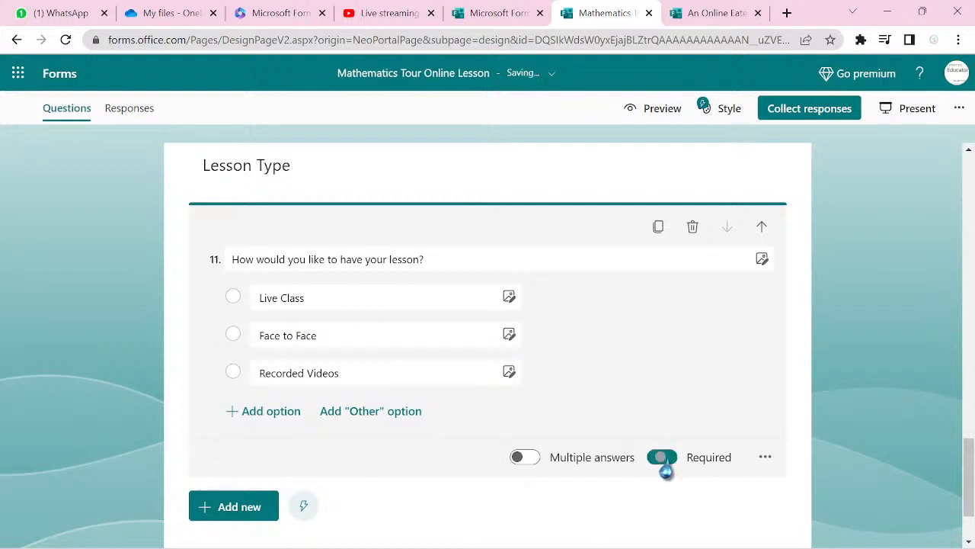
- Add sections titled 'Live Class' and 'Face to Face' after the lesson-type question
{"action": "left_click", "coordinate": [259, 508]}
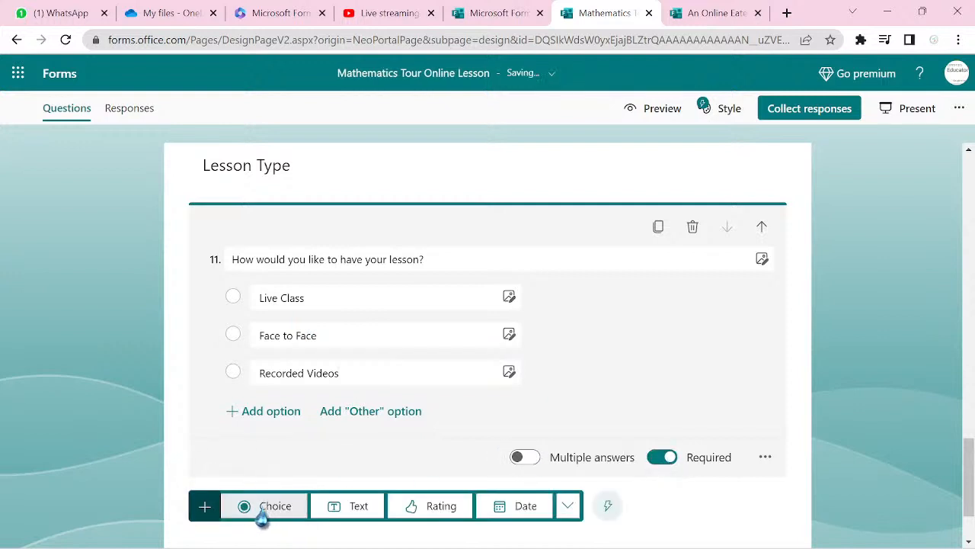
{"action": "left_click", "coordinate": [572, 518]}
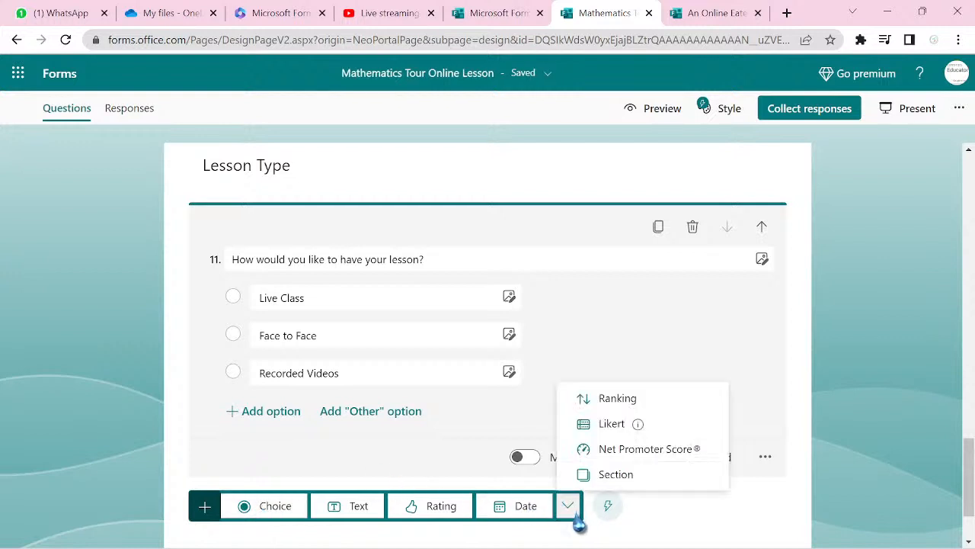
{"action": "left_click", "coordinate": [642, 479]}
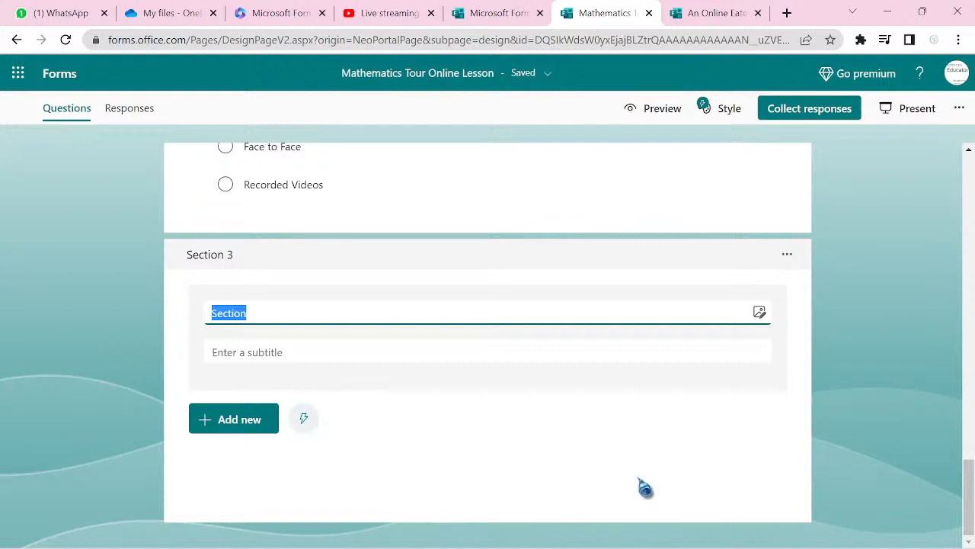
{"action": "type", "text": "Li"}
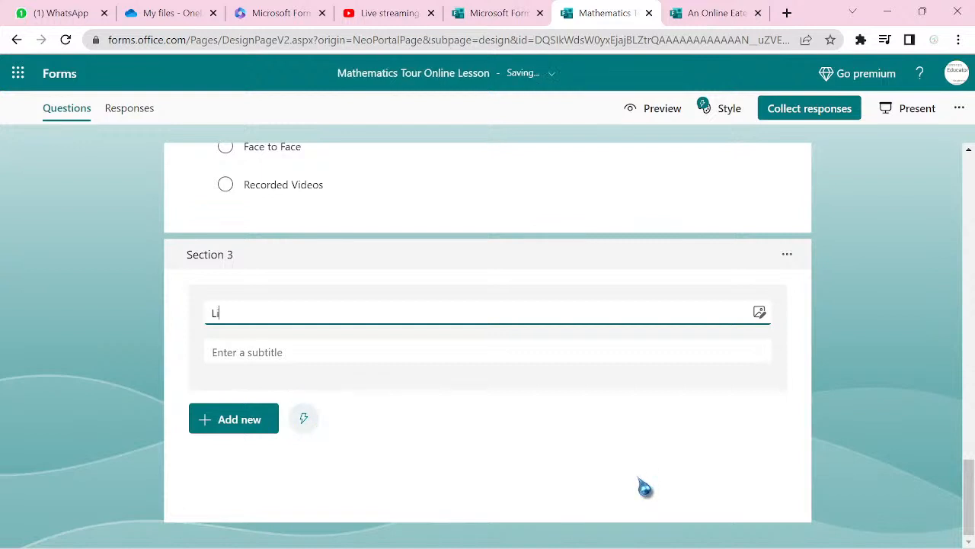
{"action": "type", "text": "ve Class"}
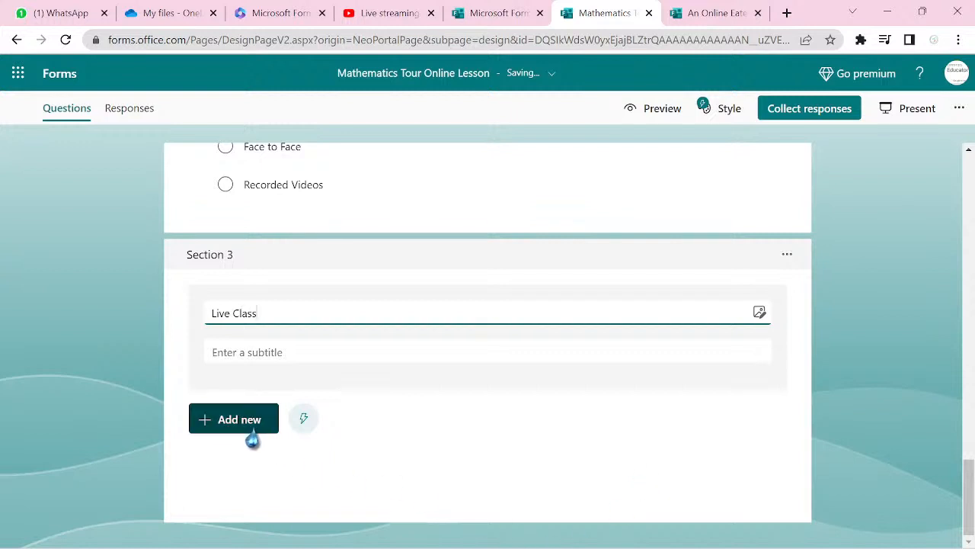
{"action": "left_click", "coordinate": [220, 428]}
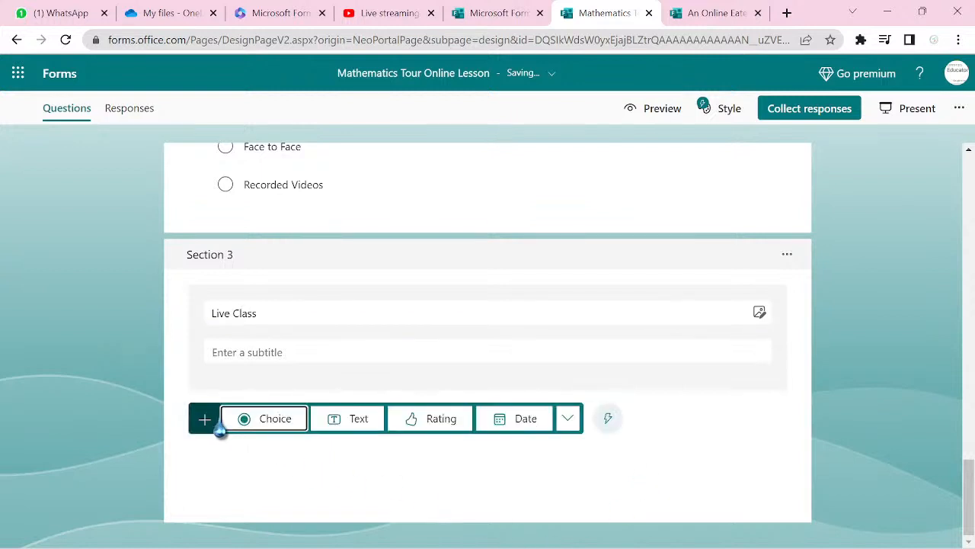
{"action": "left_click", "coordinate": [567, 431]}
{"action": "left_click", "coordinate": [577, 524]}
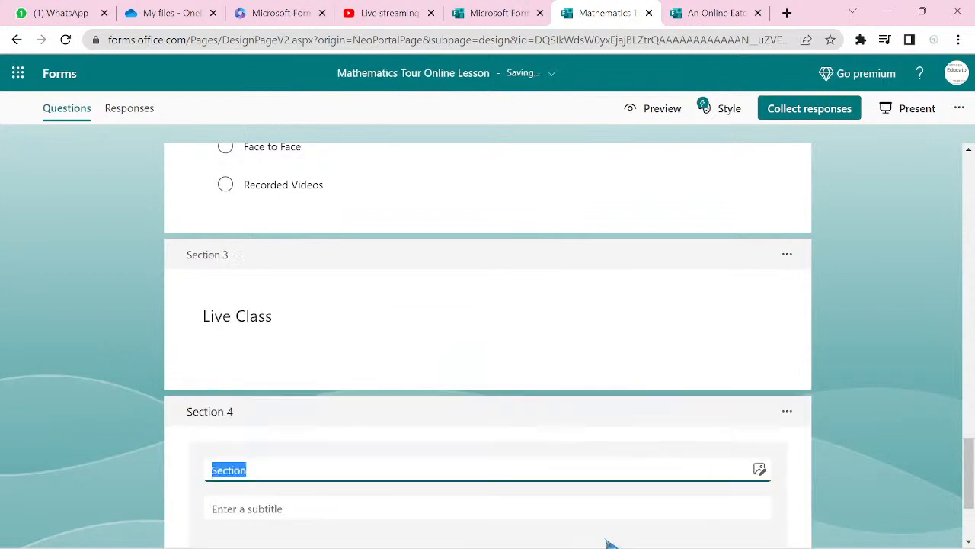
{"action": "type", "text": "F"}
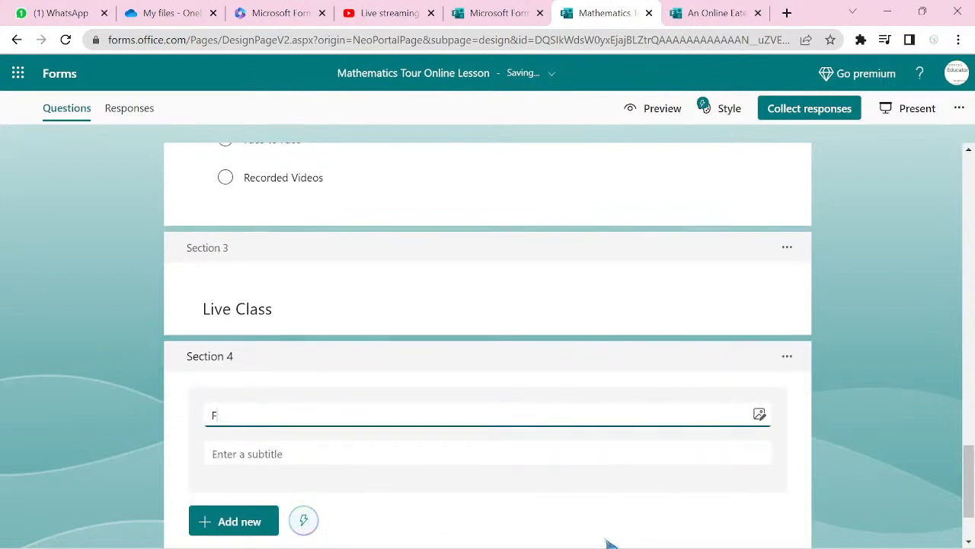
{"action": "type", "text": "ace to Face"}
- Add a third section titled 'Recorded Videos' and scroll back to question 11
{"action": "left_click", "coordinate": [244, 534]}
{"action": "left_click", "coordinate": [569, 534]}
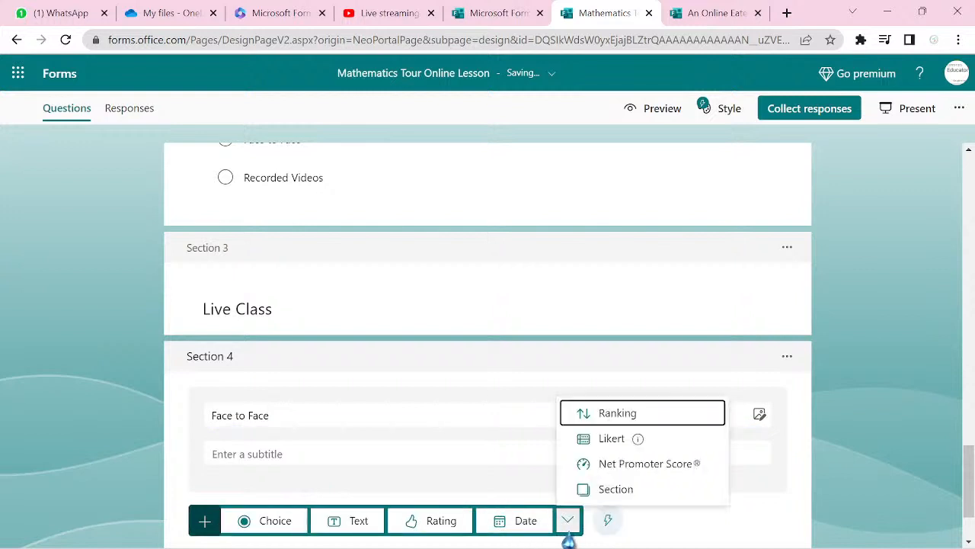
{"action": "left_click", "coordinate": [623, 497]}
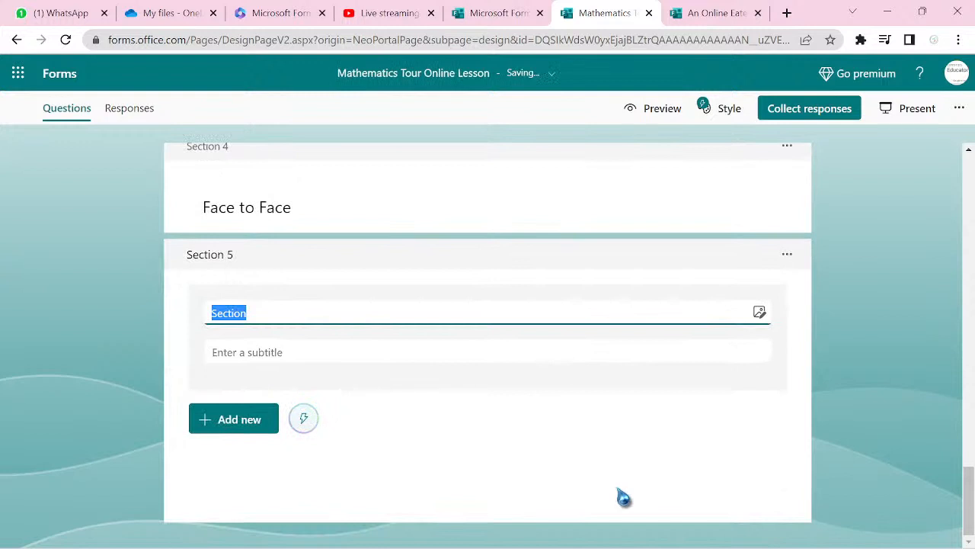
{"action": "type", "text": "Recorded V"}
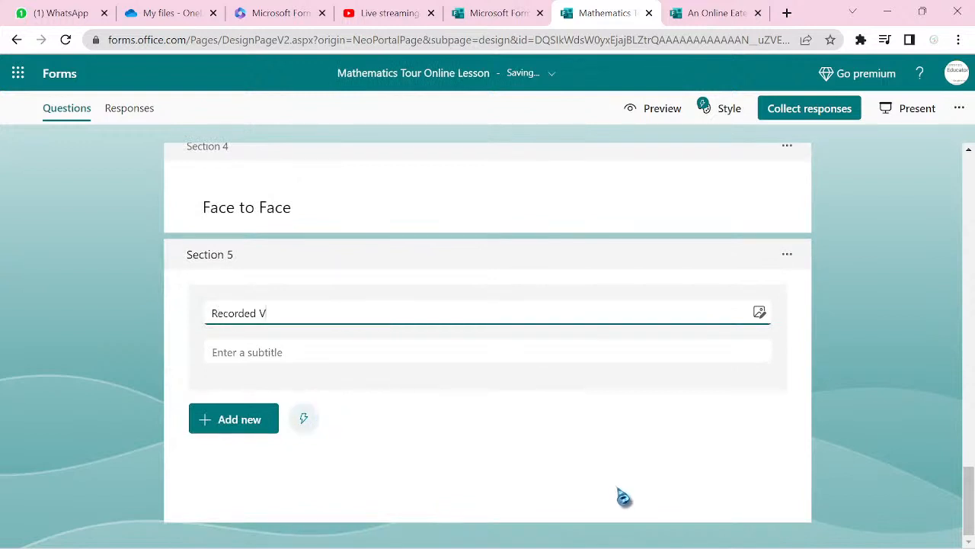
{"action": "type", "text": "ideos"}
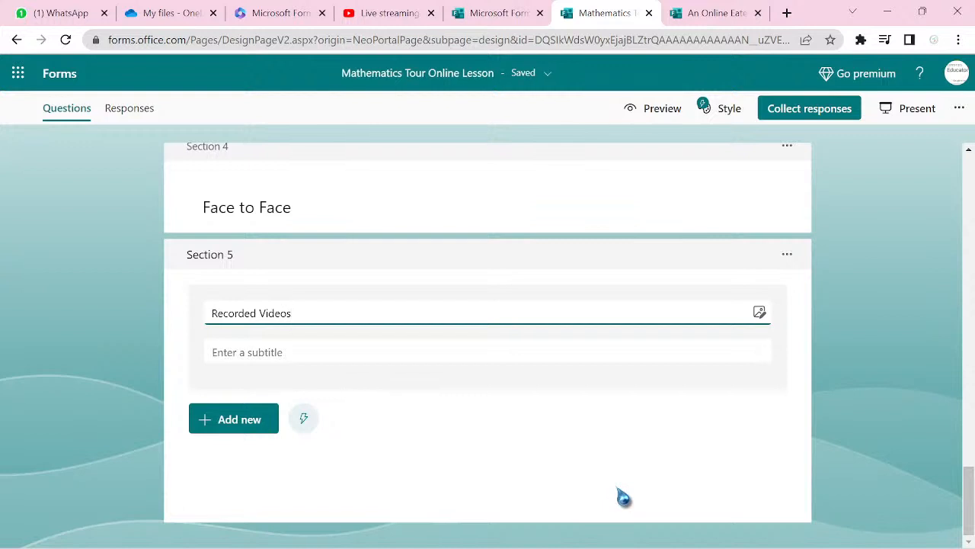
{"action": "scroll", "coordinate": [623, 497], "scroll_direction": "up", "scroll_amount": 10}
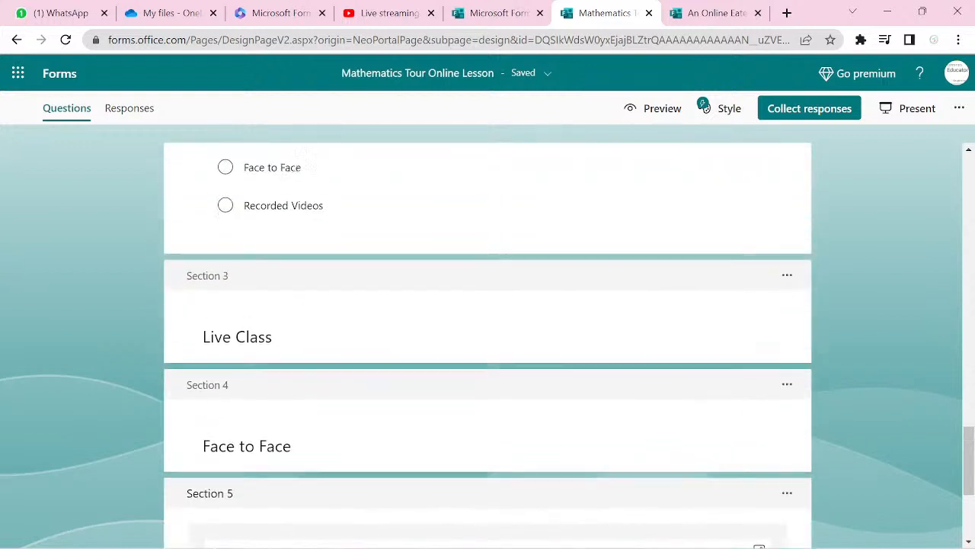
{"action": "scroll", "coordinate": [487, 343], "scroll_direction": "up", "scroll_amount": 1}
{"action": "scroll", "coordinate": [488, 343], "scroll_direction": "down", "scroll_amount": 4}
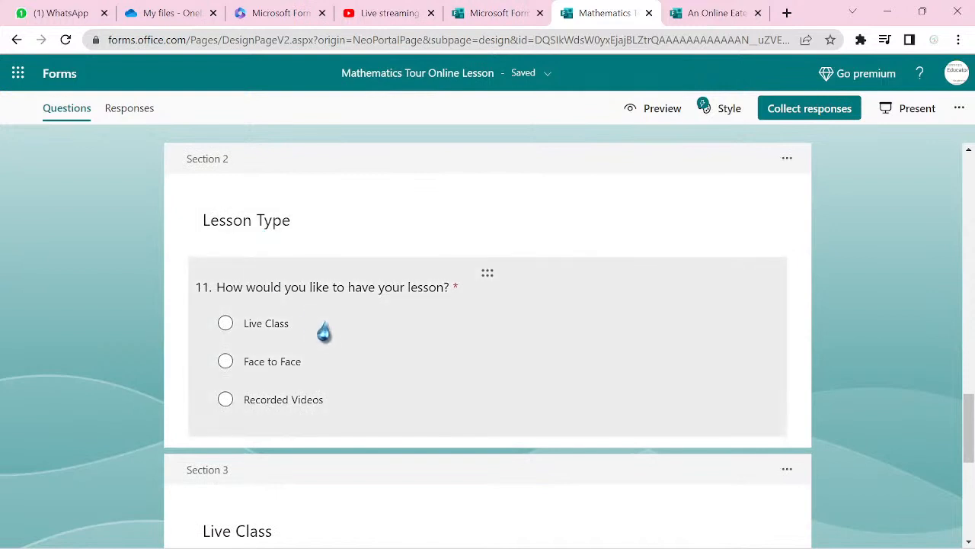
- Add branching to question 11: Live Class goes to section 3, Face to Face to 4, Recorded Videos to 5
{"action": "left_click", "coordinate": [372, 350]}
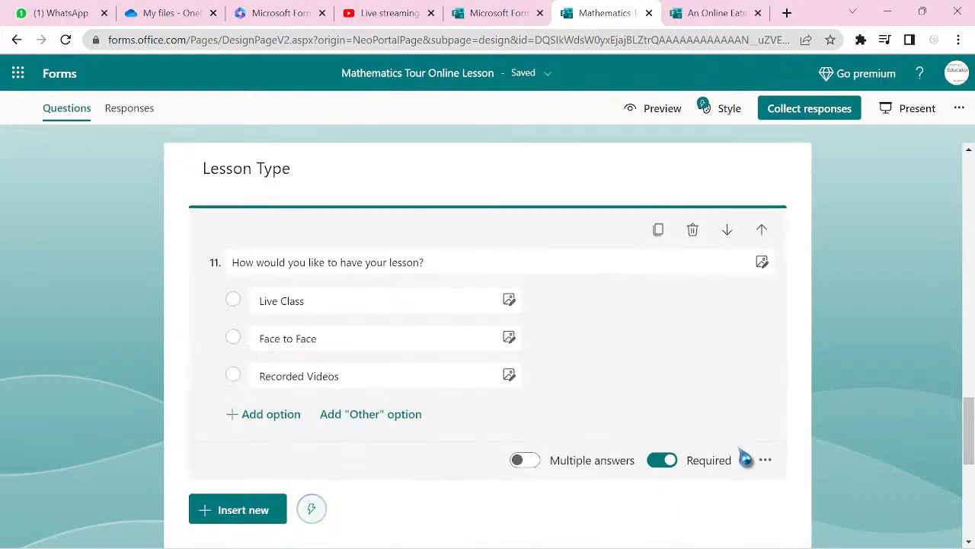
{"action": "left_click", "coordinate": [764, 462]}
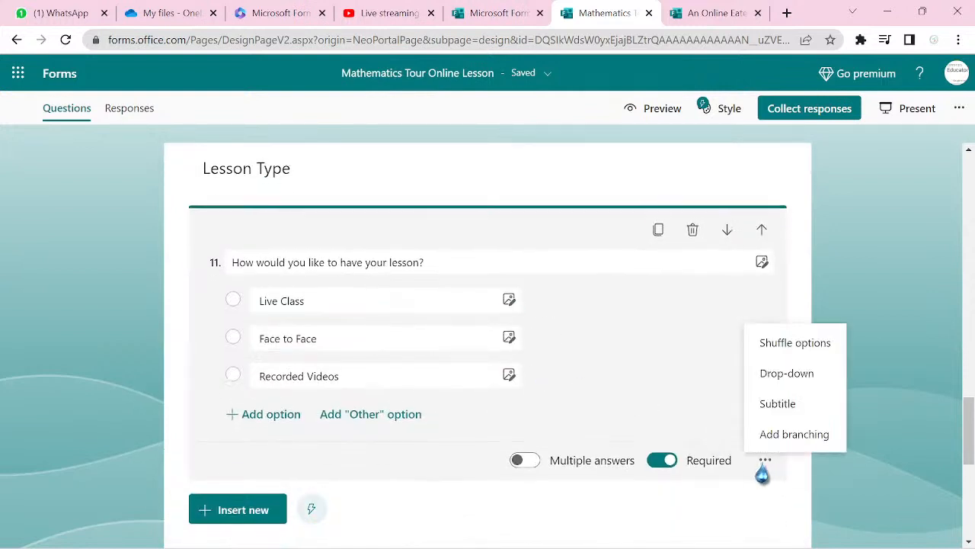
{"action": "left_click", "coordinate": [778, 436]}
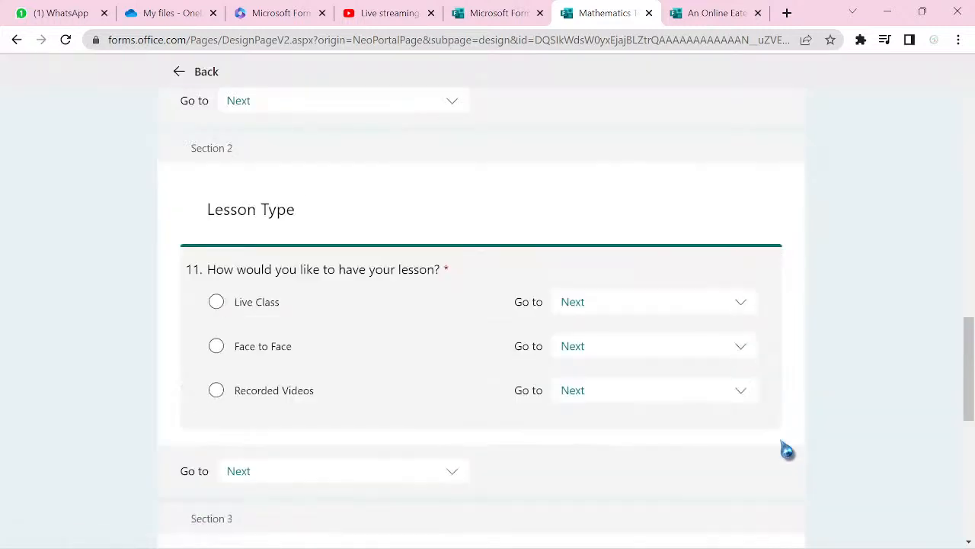
{"action": "left_click", "coordinate": [747, 315]}
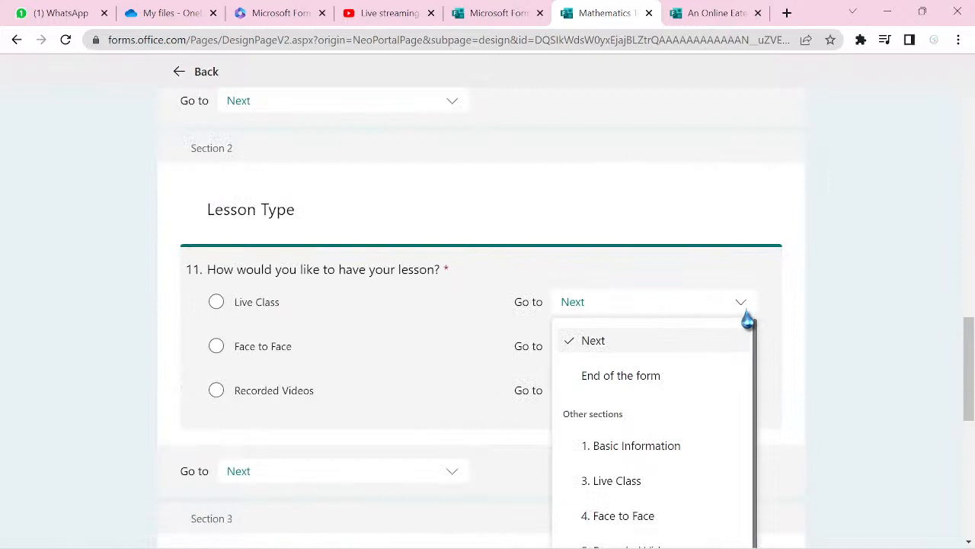
{"action": "left_click", "coordinate": [664, 485]}
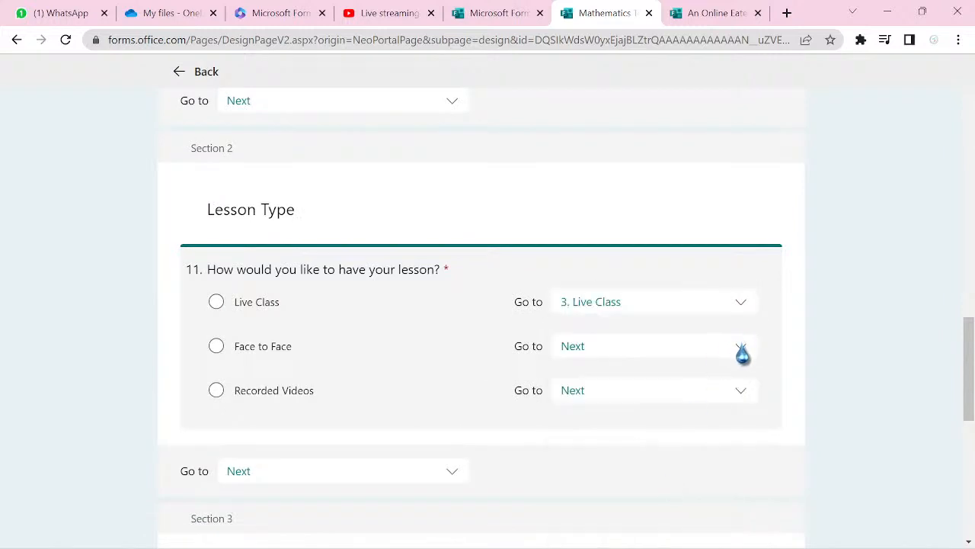
{"action": "left_click", "coordinate": [741, 349]}
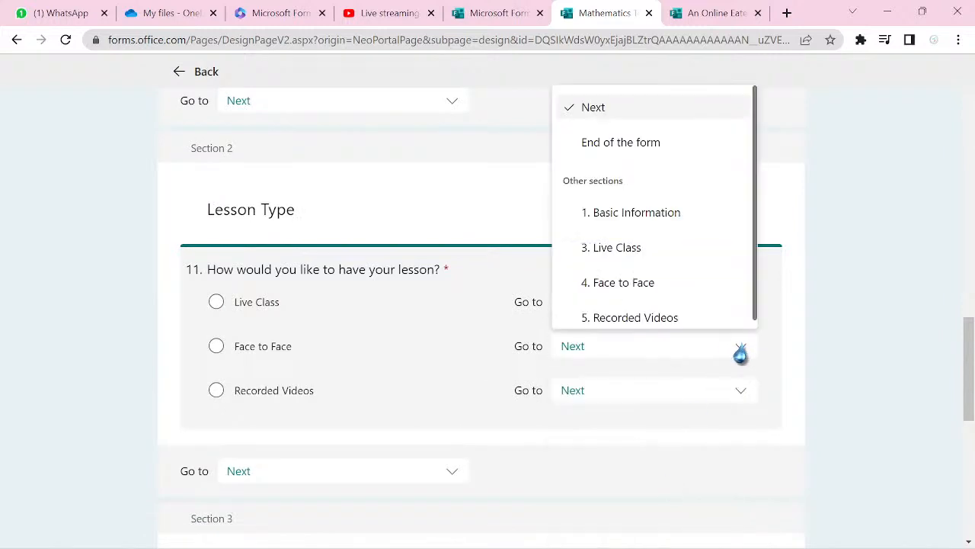
{"action": "left_click", "coordinate": [704, 294]}
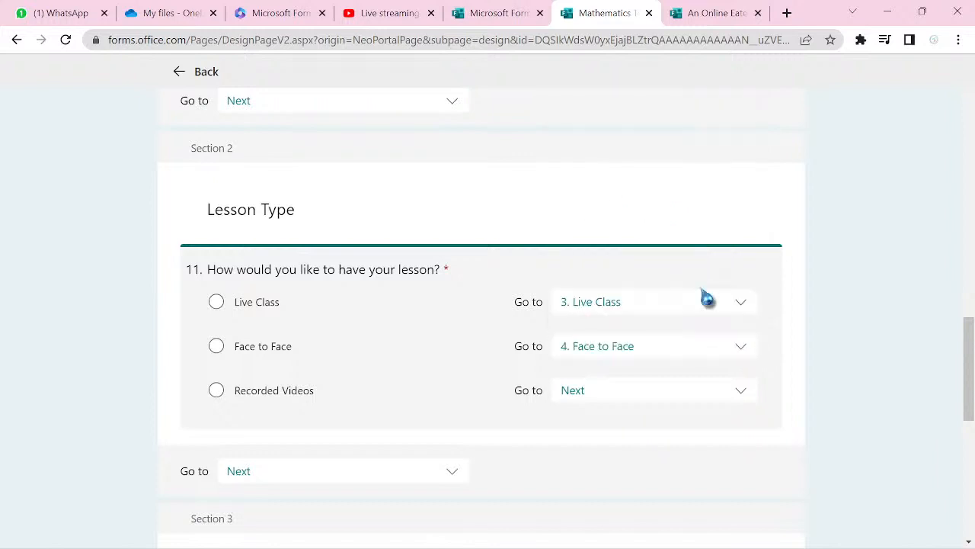
{"action": "left_click", "coordinate": [739, 392]}
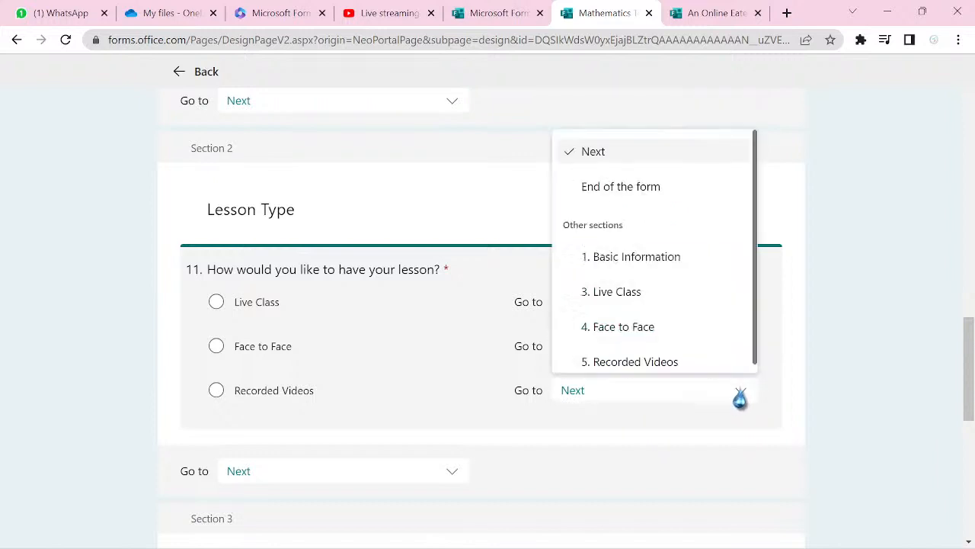
{"action": "left_click", "coordinate": [690, 361]}
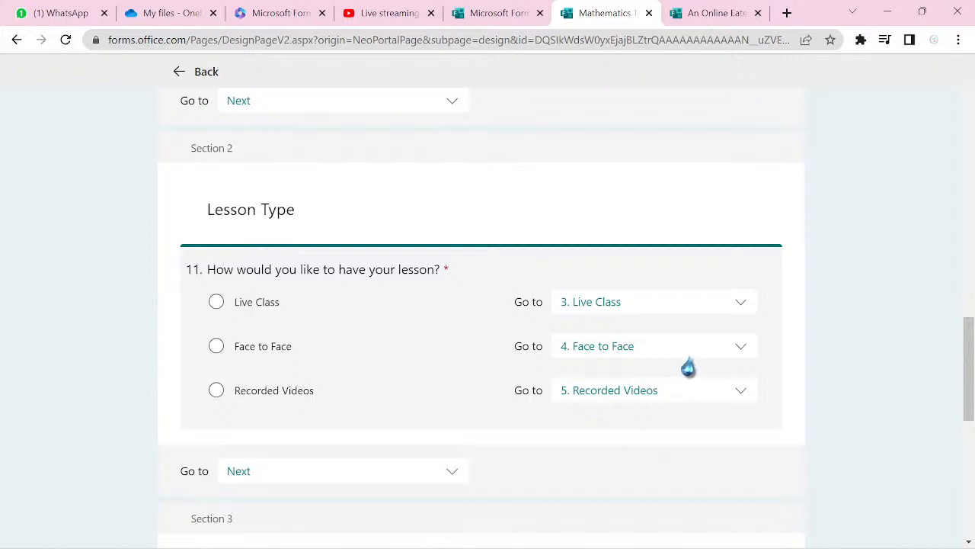
{"action": "scroll", "coordinate": [690, 367], "scroll_direction": "down", "scroll_amount": 2}
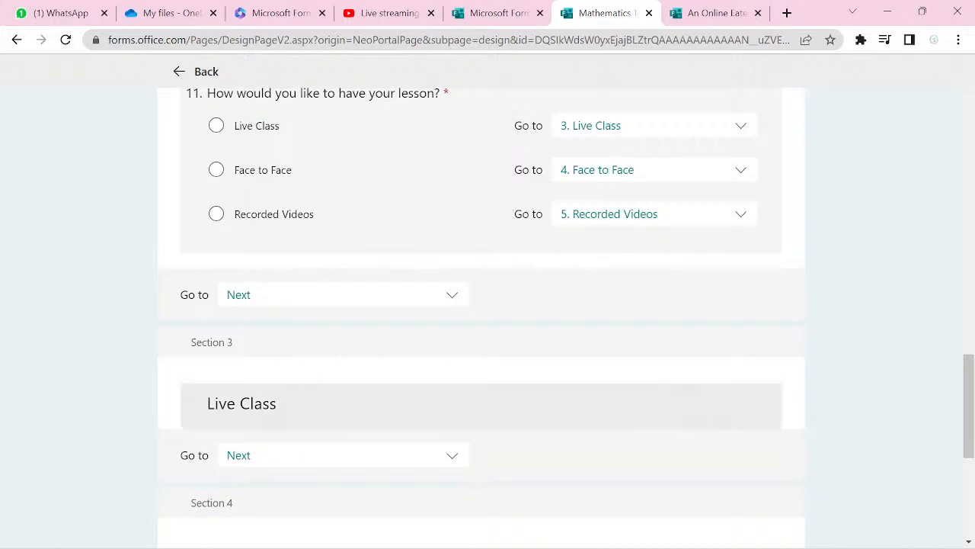
- Insert a choice question in Live Class titled 'Which of the following devices do you have:'
{"action": "scroll", "coordinate": [757, 450], "scroll_direction": "down", "scroll_amount": 1}
{"action": "scroll", "coordinate": [757, 450], "scroll_direction": "up", "scroll_amount": 3}
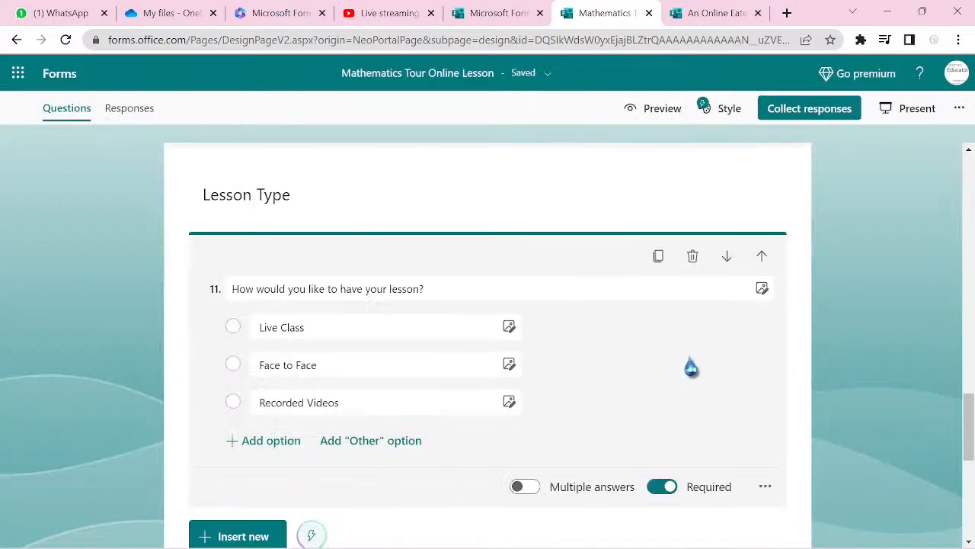
{"action": "scroll", "coordinate": [698, 367], "scroll_direction": "down", "scroll_amount": 5}
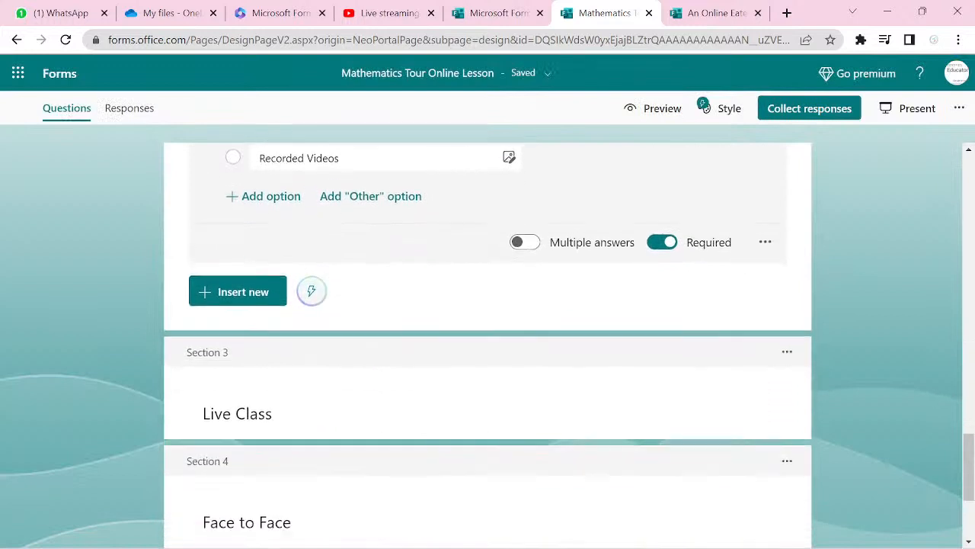
{"action": "left_click", "coordinate": [698, 368]}
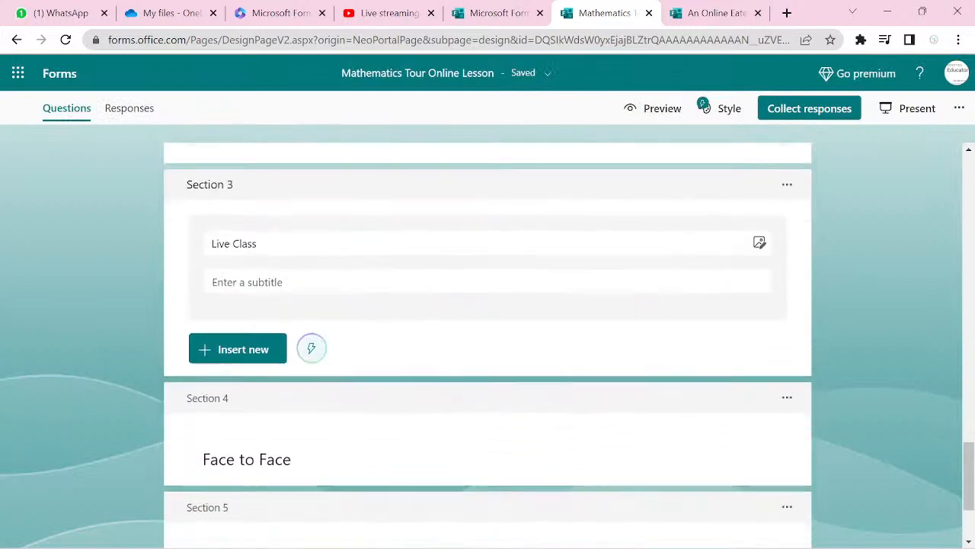
{"action": "left_click", "coordinate": [246, 363]}
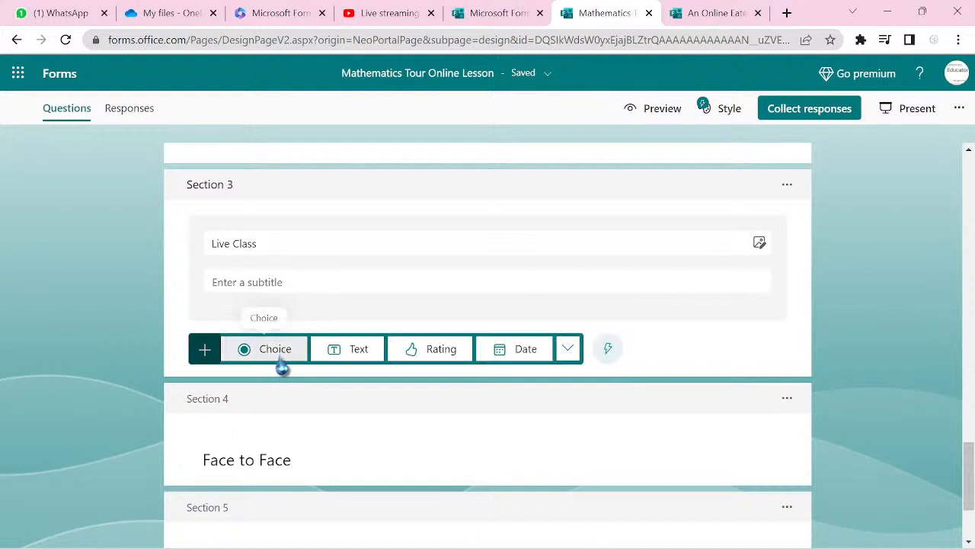
{"action": "left_click", "coordinate": [279, 366]}
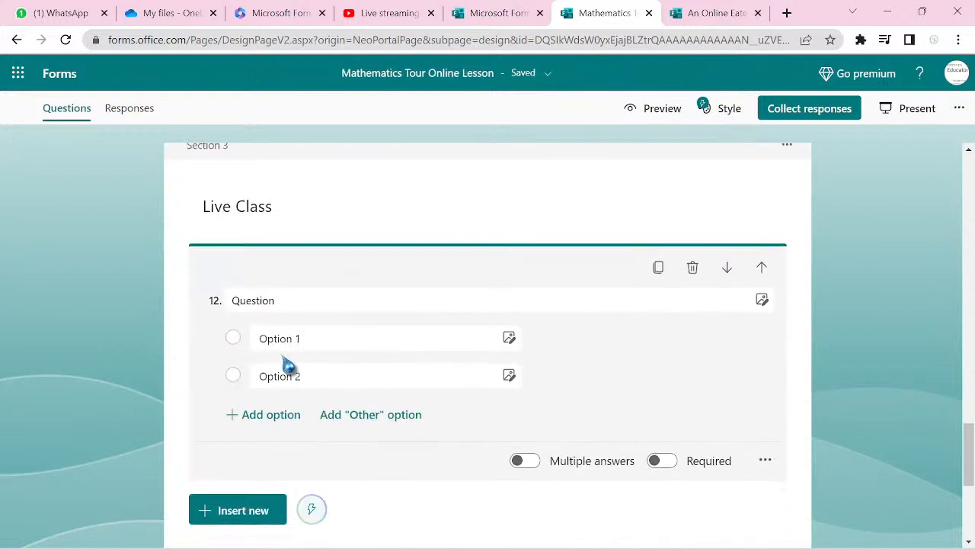
{"action": "double_click", "coordinate": [281, 301]}
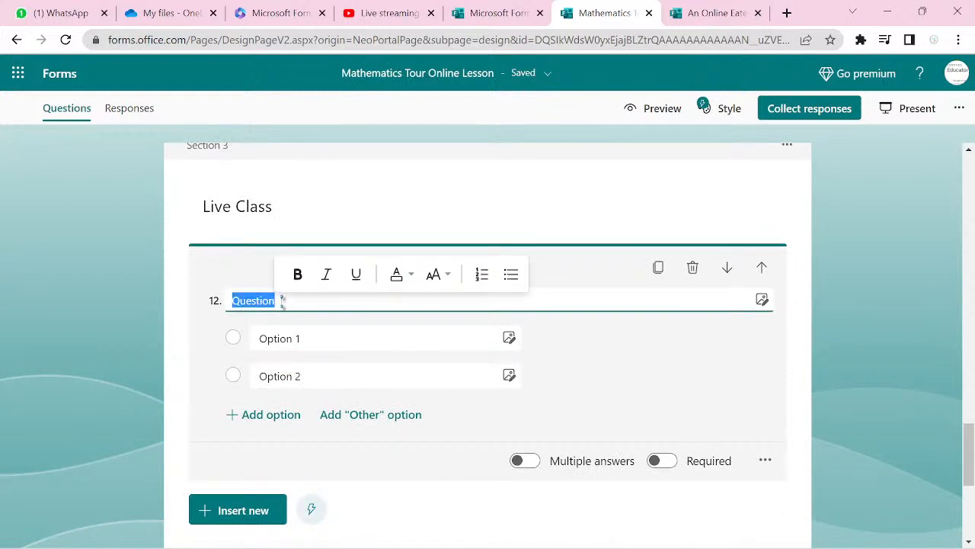
{"action": "type", "text": "Which of the follow"}
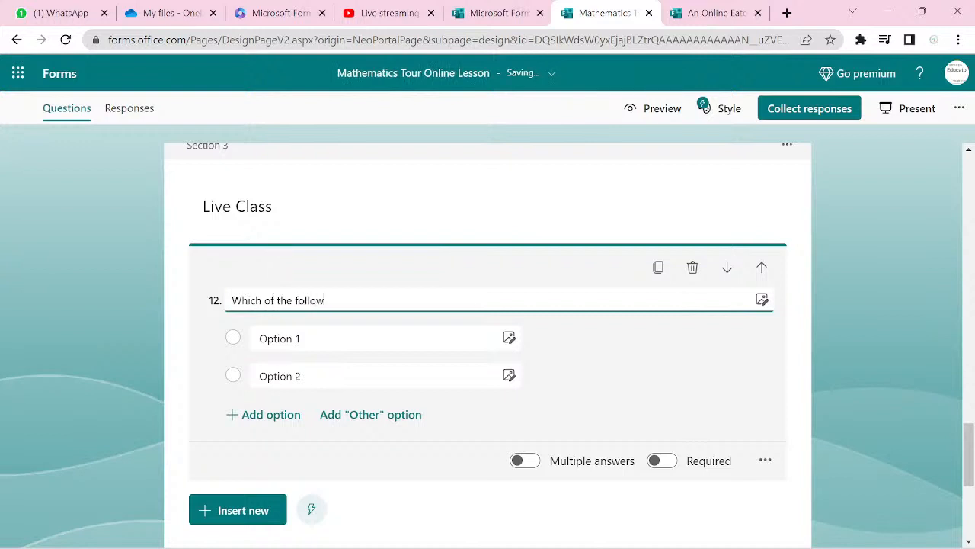
{"action": "type", "text": "ing devices"}
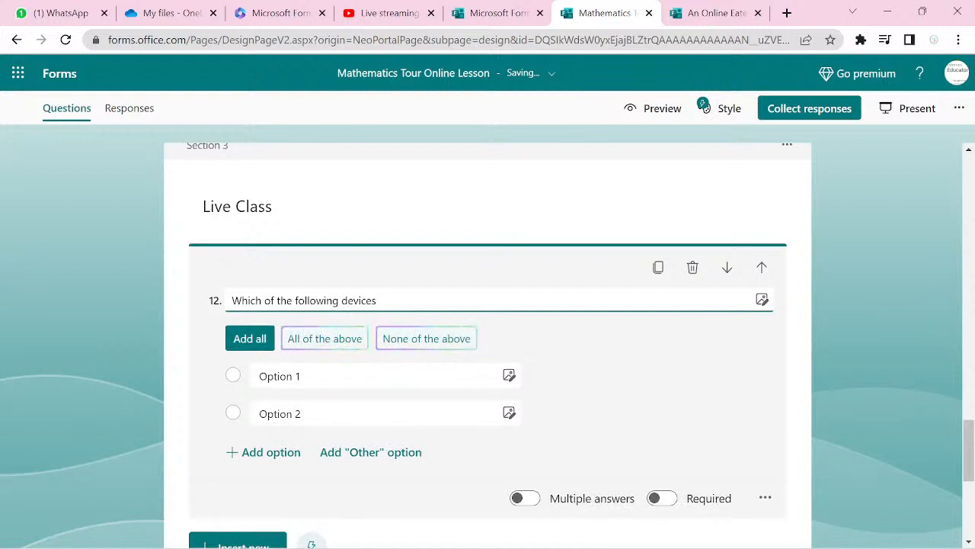
{"action": "type", "text": " do you have:"}
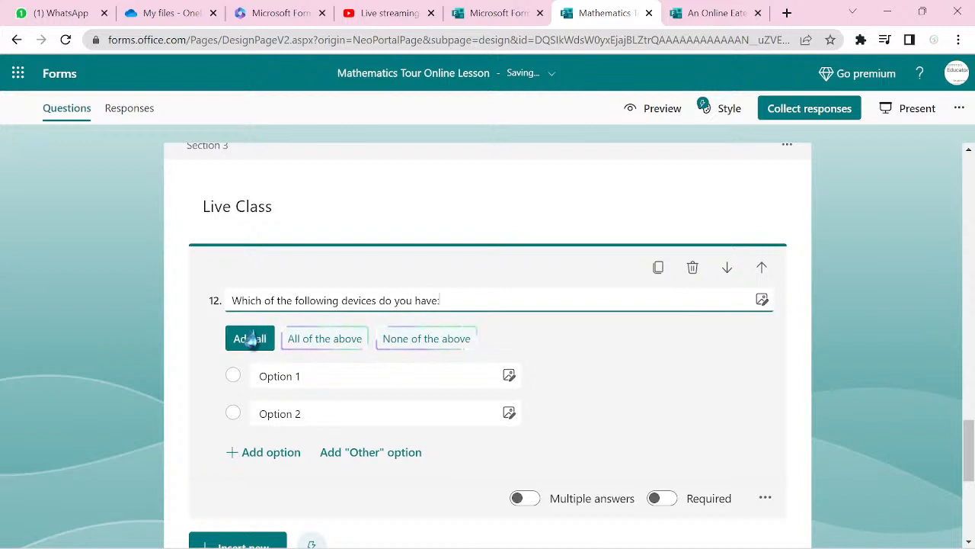
- Fill in options 'A laptop', 'A smartphone' and a 'both' option, and add 'None of the above'
{"action": "left_click", "coordinate": [320, 367]}
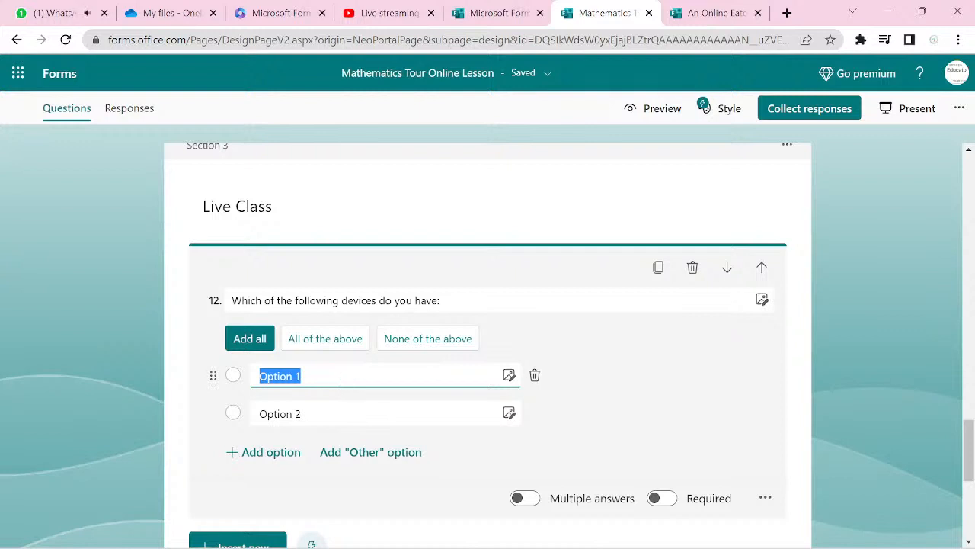
{"action": "type", "text": "A laptop"}
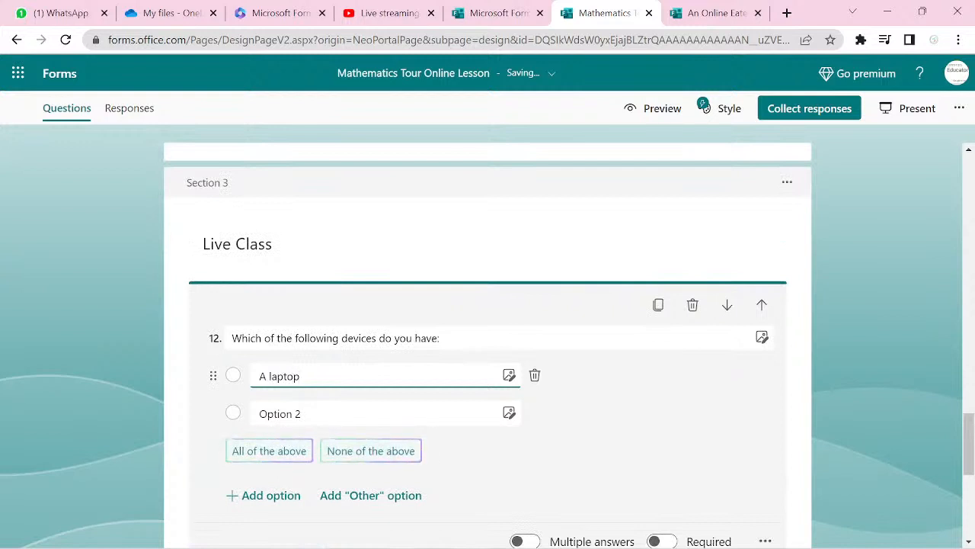
{"action": "key", "text": "Tab"}
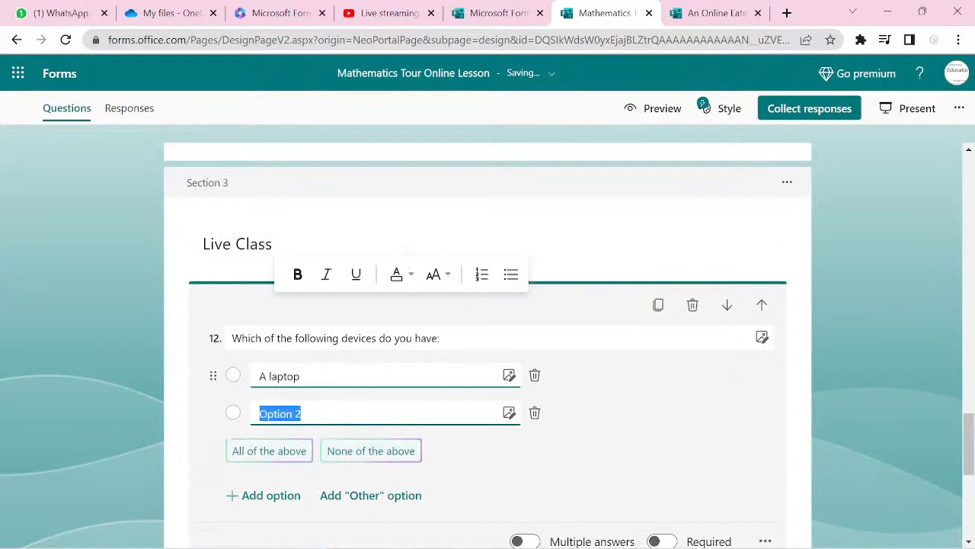
{"action": "type", "text": "A smart"}
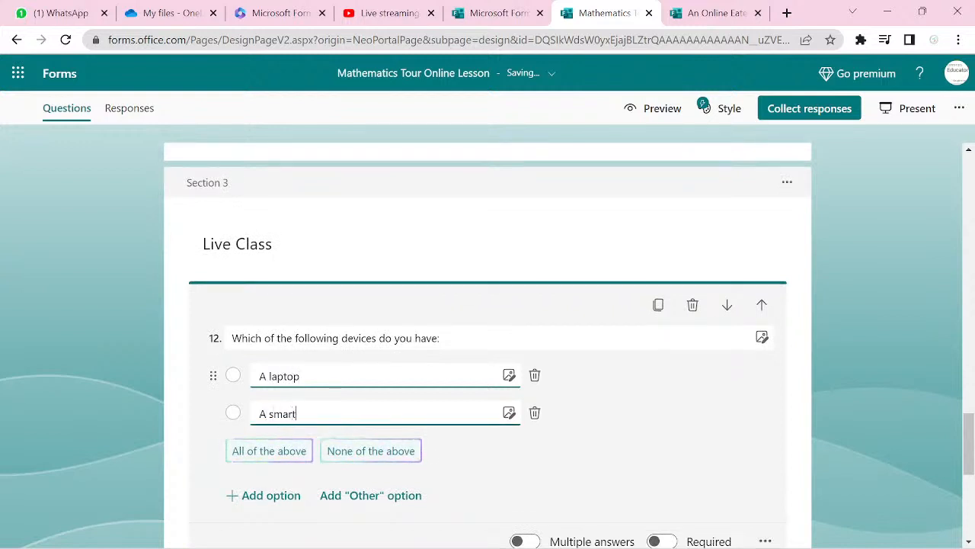
{"action": "type", "text": "phone"}
{"action": "key", "text": "Return"}
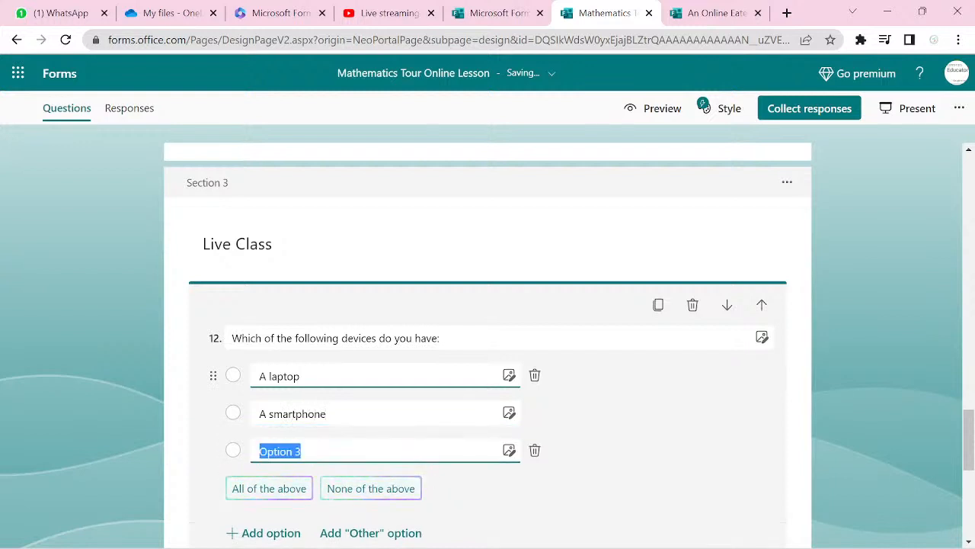
{"action": "type", "text": "A smartphone and  a laptop"}
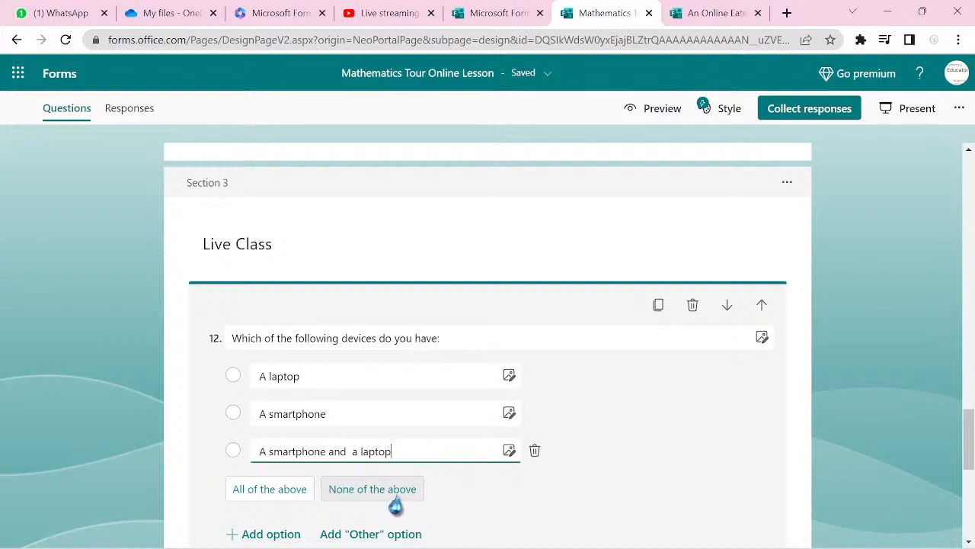
{"action": "left_click", "coordinate": [392, 491]}
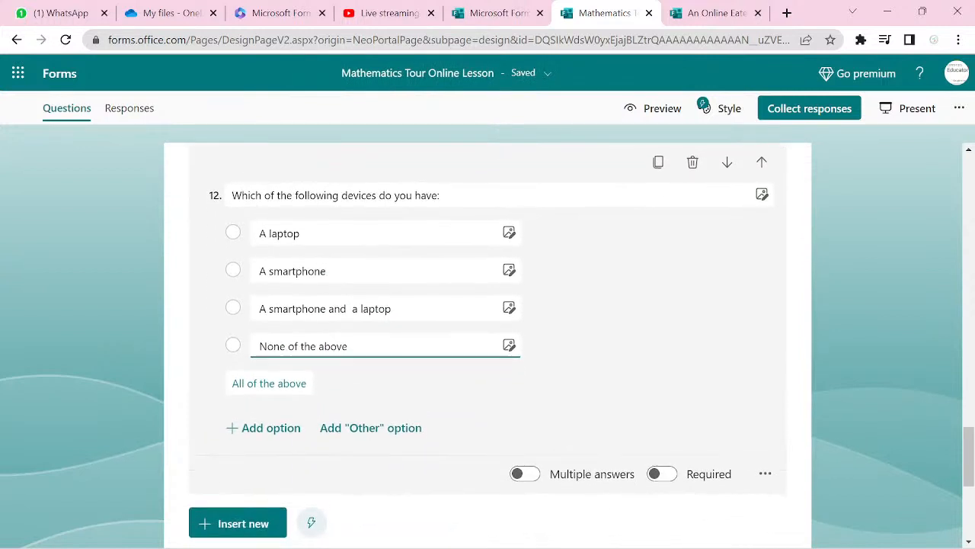
- Make the devices question required and add choice question 13 'Which of the following do you use?'
{"action": "left_click", "coordinate": [227, 526]}
{"action": "left_click", "coordinate": [662, 473]}
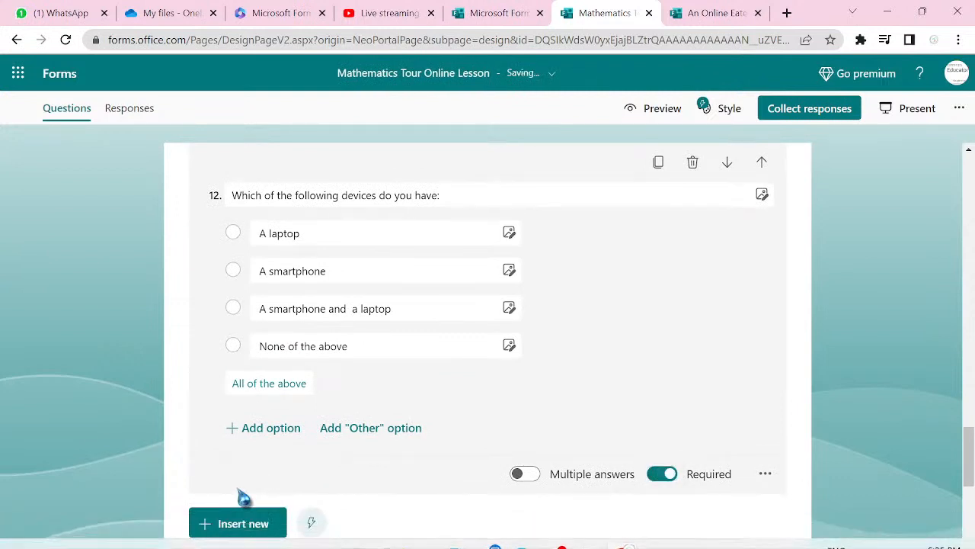
{"action": "left_click", "coordinate": [243, 526]}
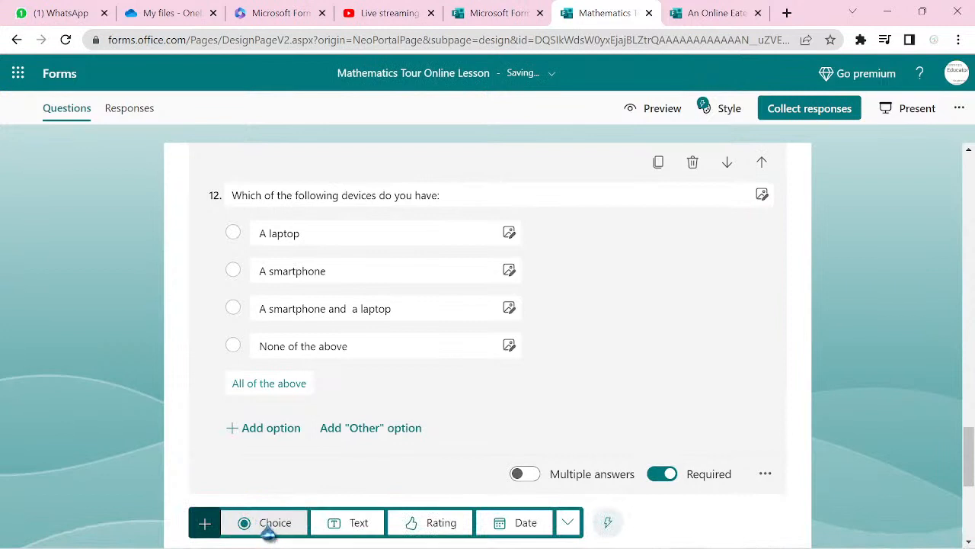
{"action": "left_click", "coordinate": [268, 526]}
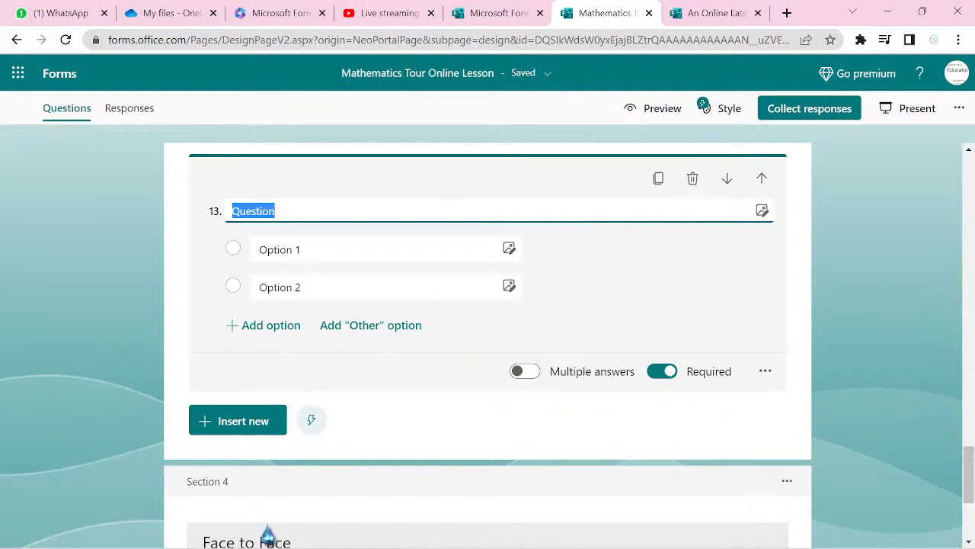
{"action": "type", "text": "Which of the following do y"}
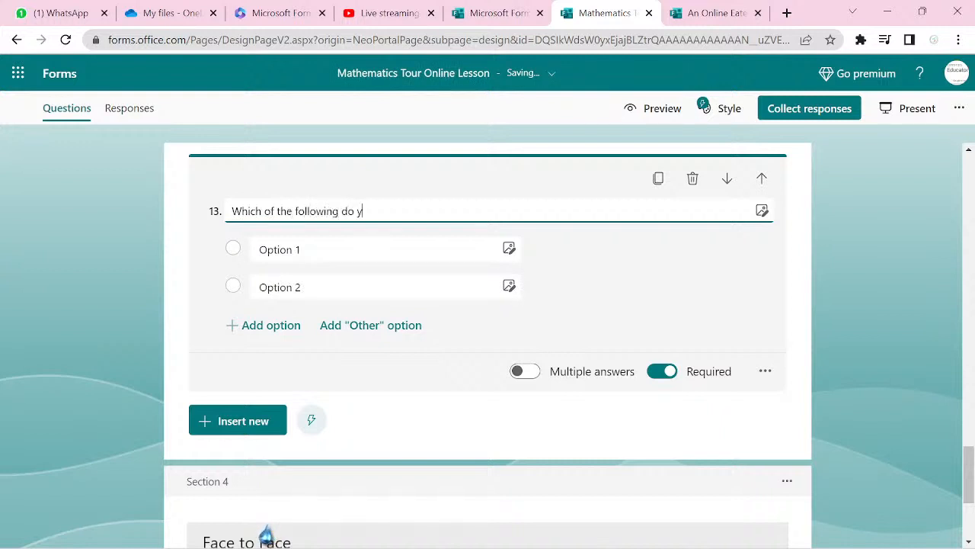
{"action": "type", "text": "ou use"}
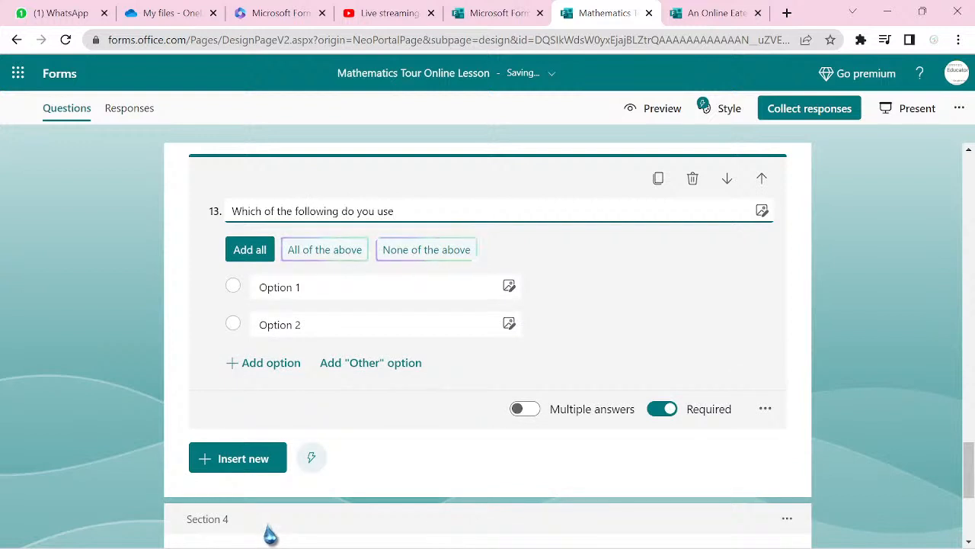
{"action": "type", "text": "?"}
- Enter the choices Zoom, Microsoft Teams and Google Meet
{"action": "left_click", "coordinate": [306, 286]}
{"action": "type", "text": "Z"}
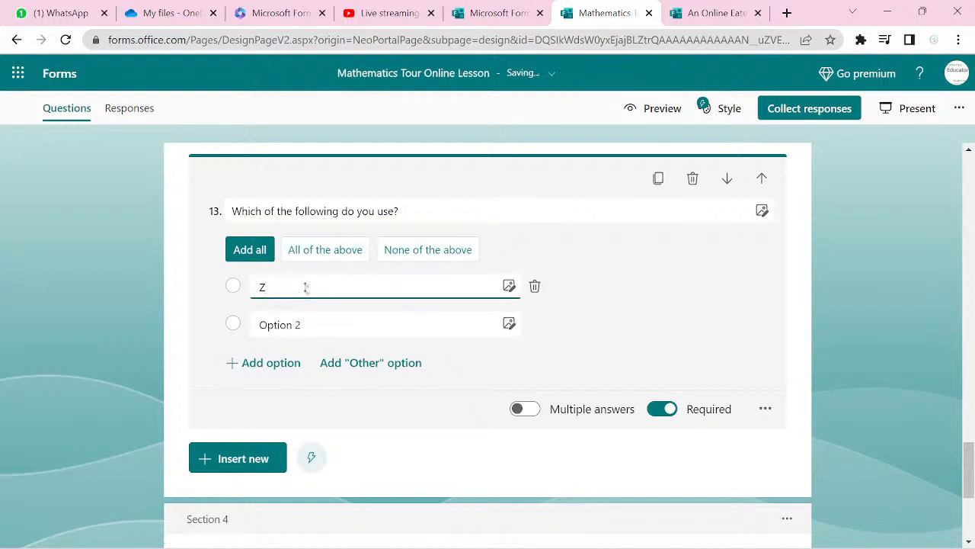
{"action": "type", "text": "oom"}
{"action": "key", "text": "Return"}
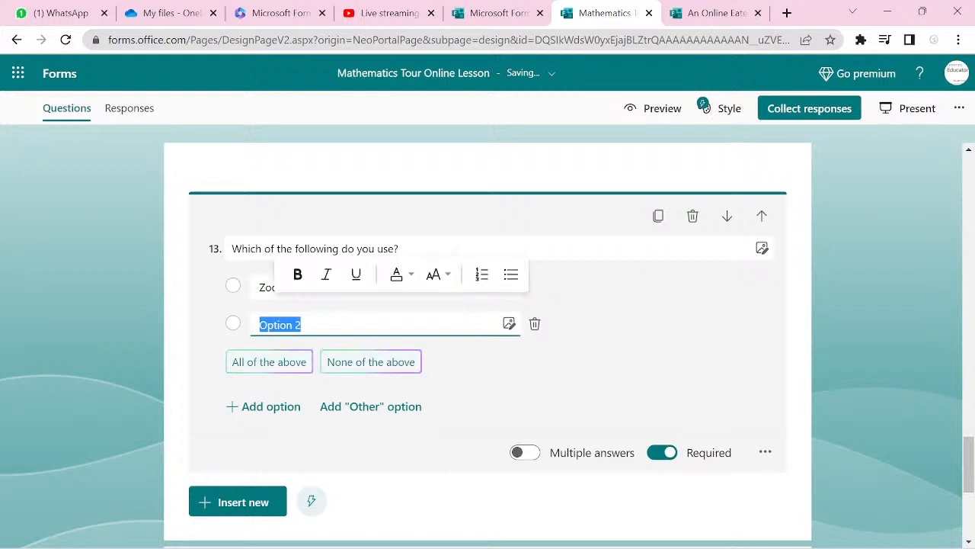
{"action": "type", "text": "Micr"}
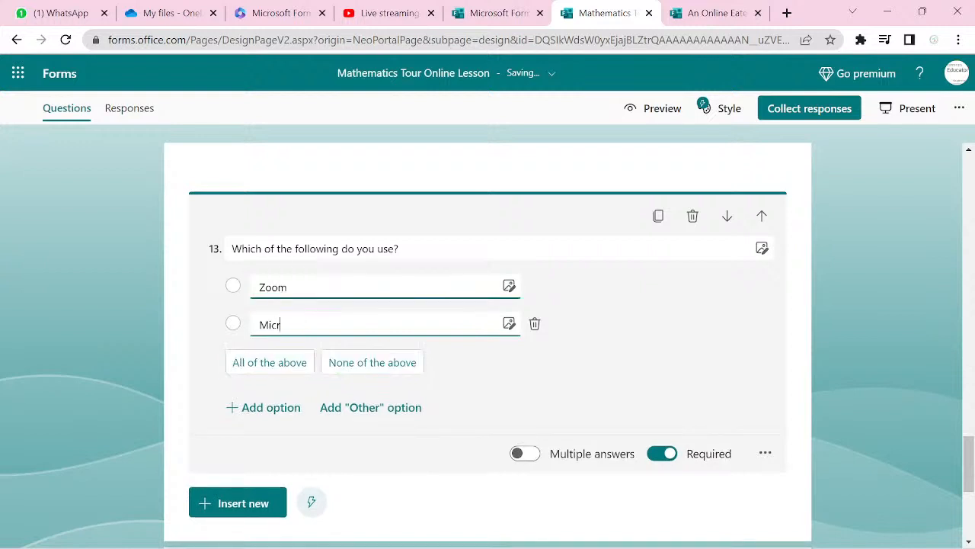
{"action": "type", "text": "oso"}
{"action": "type", "text": "ft"}
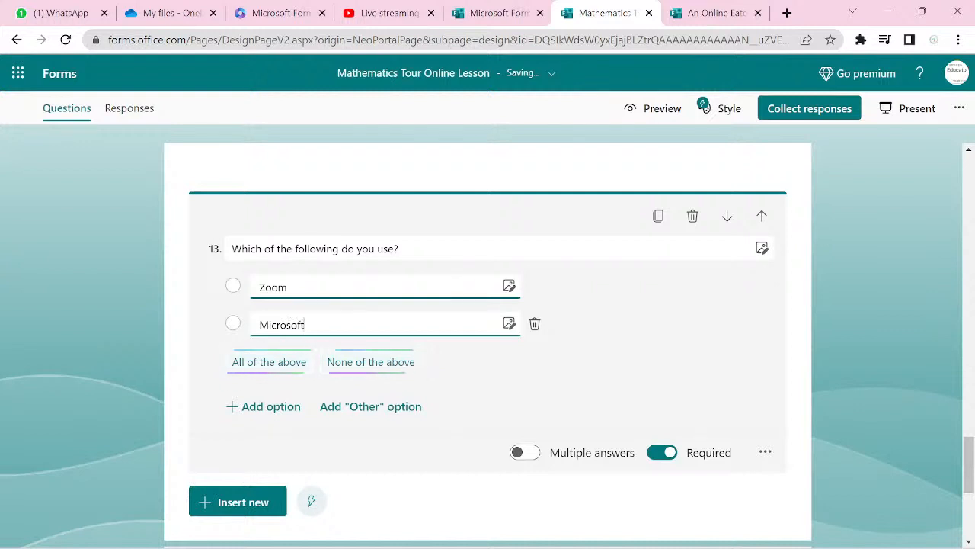
{"action": "type", "text": " Teams"}
{"action": "key", "text": "Return"}
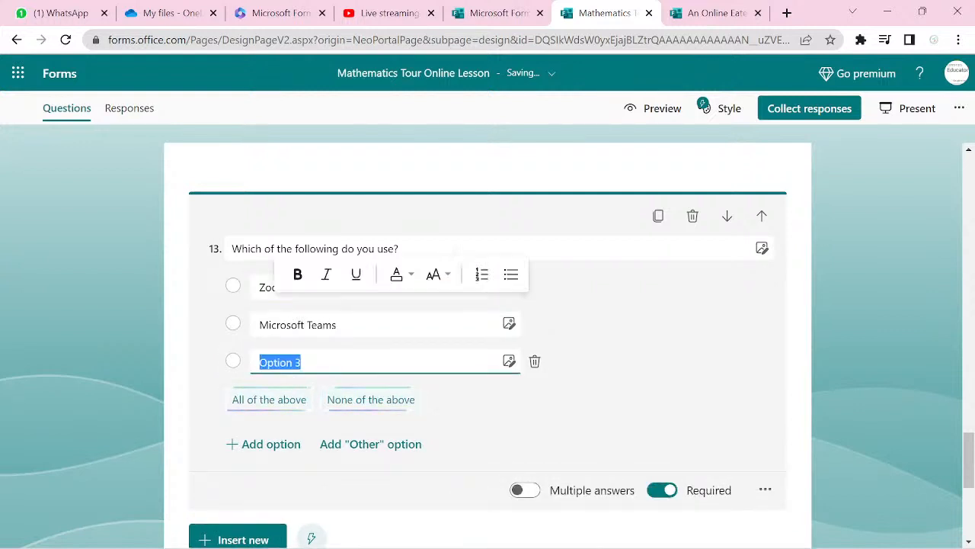
{"action": "type", "text": "Googl"}
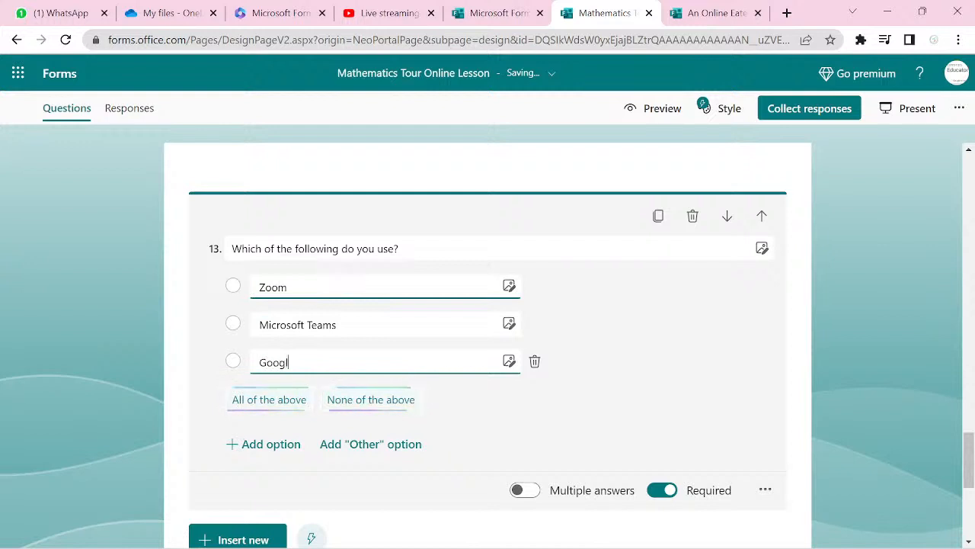
{"action": "type", "text": "e Meet"}
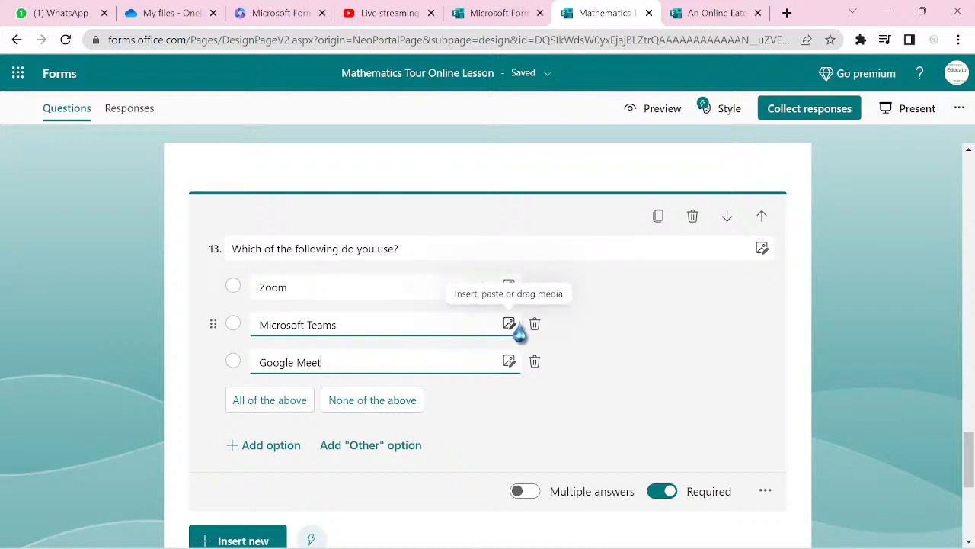
{"action": "left_click", "coordinate": [254, 541]}
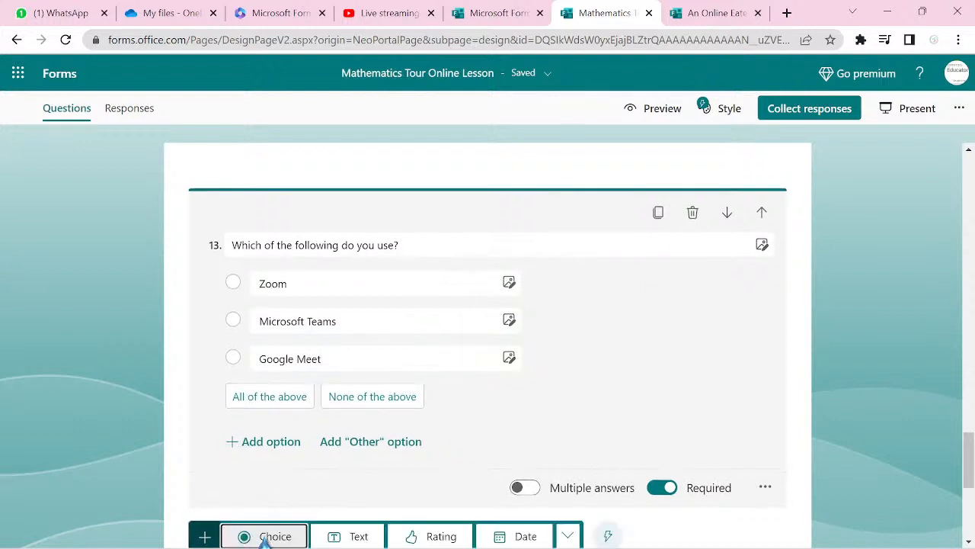
- Add choice question 14 titled 'Which department are you?'
{"action": "left_click", "coordinate": [265, 537]}
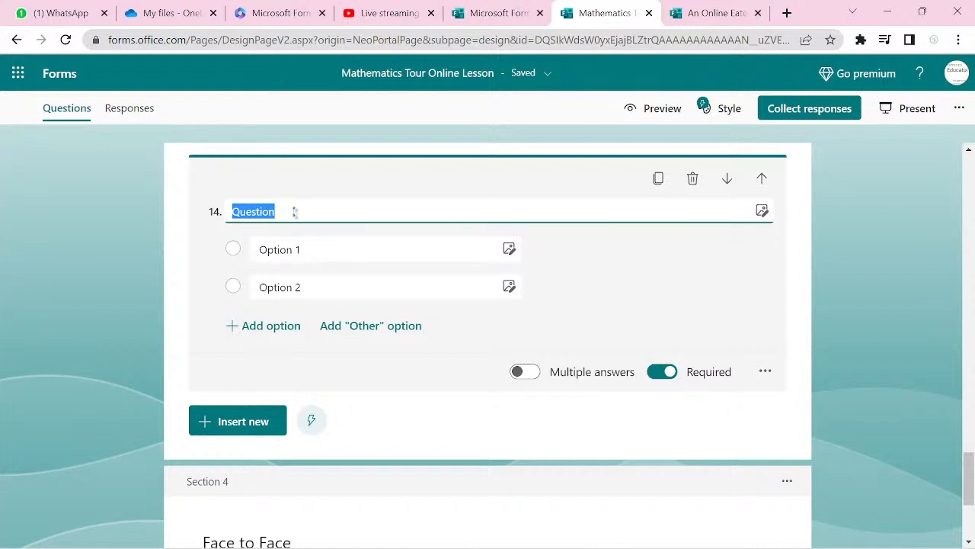
{"action": "key", "text": "BackSpace"}
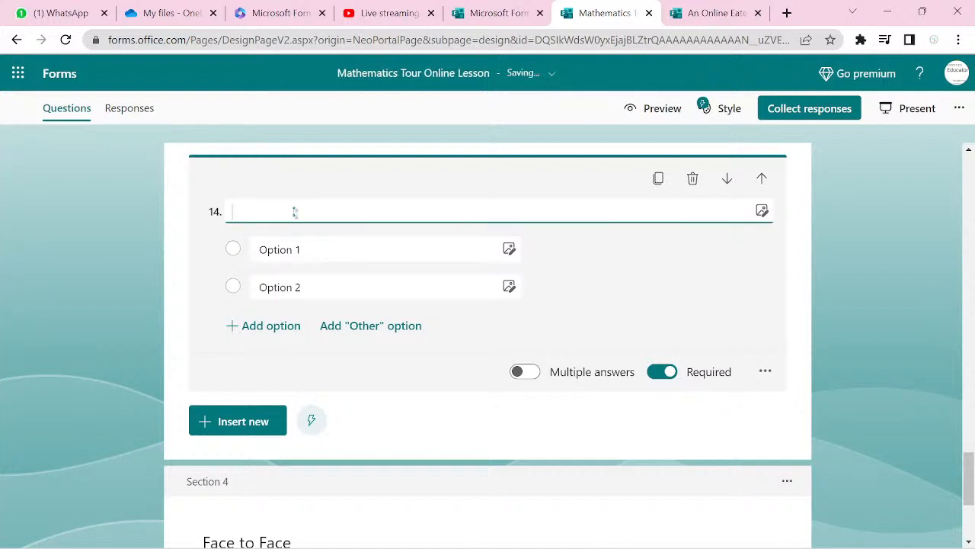
{"action": "type", "text": "Which departmen"}
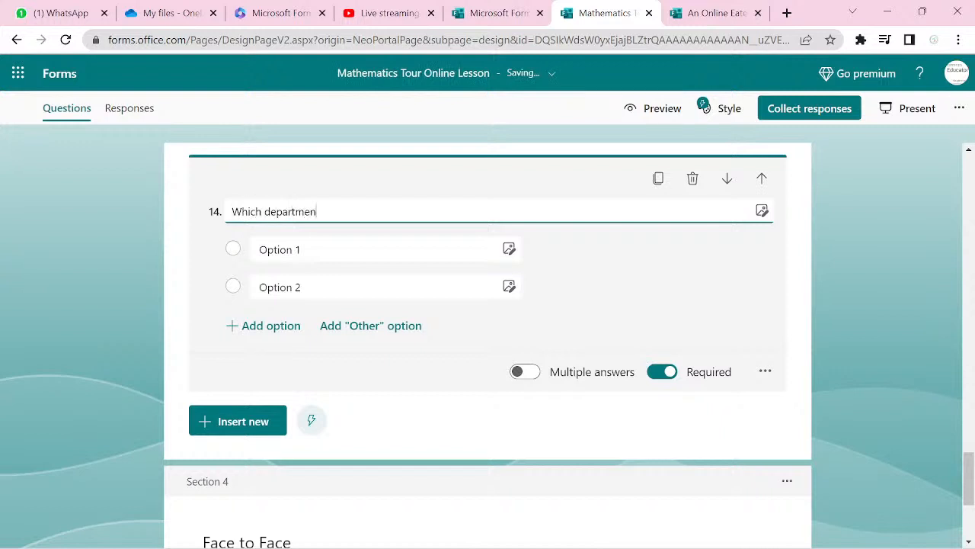
{"action": "type", "text": "t are you?"}
- Enter the department choices Scienece, Commercial and Art and Languages
{"action": "left_click", "coordinate": [288, 242]}
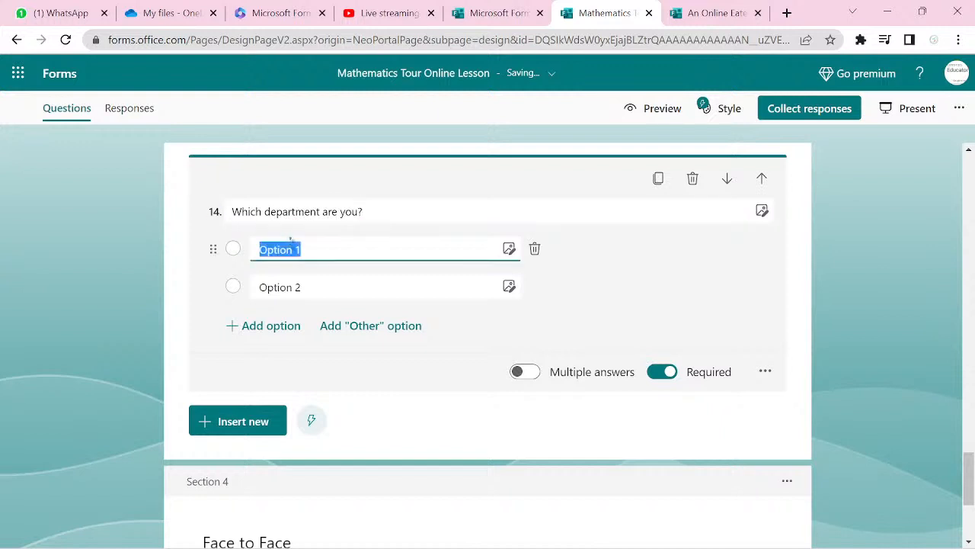
{"action": "type", "text": "Scienece"}
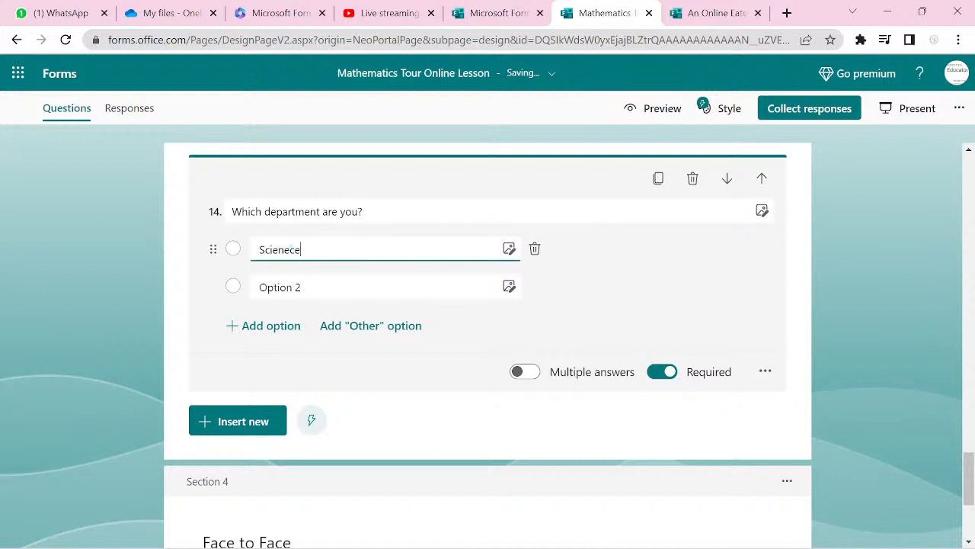
{"action": "key", "text": "Return"}
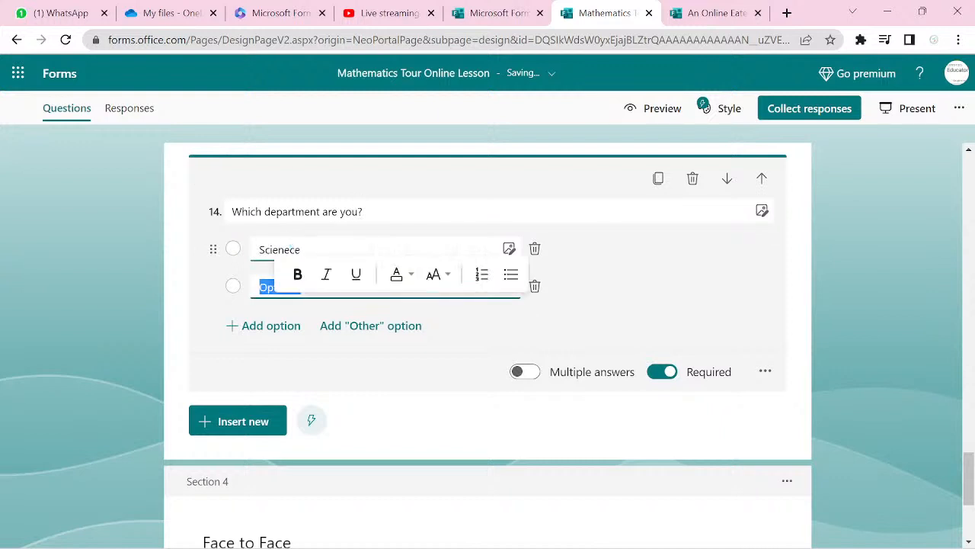
{"action": "type", "text": "Commerc"}
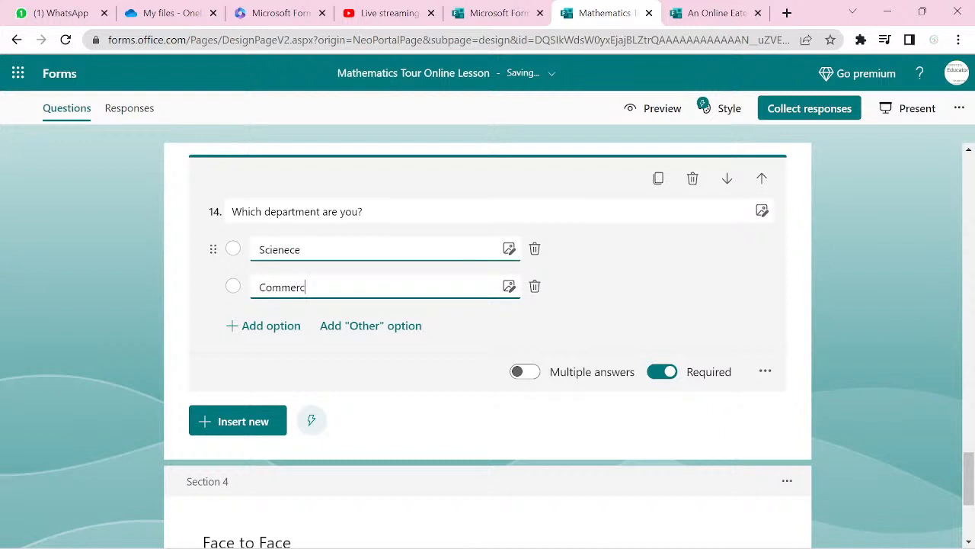
{"action": "type", "text": "ial"}
{"action": "key", "text": "Return"}
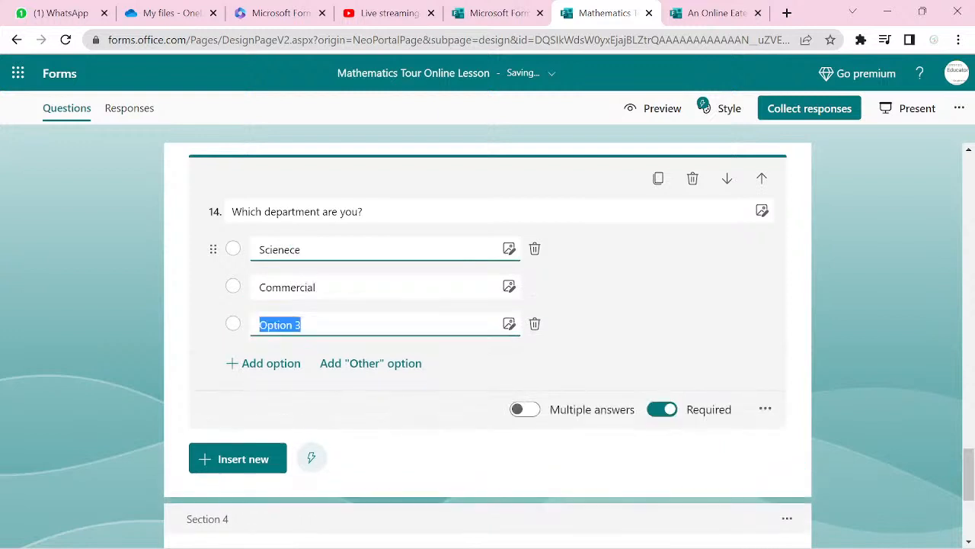
{"action": "type", "text": "ARt"}
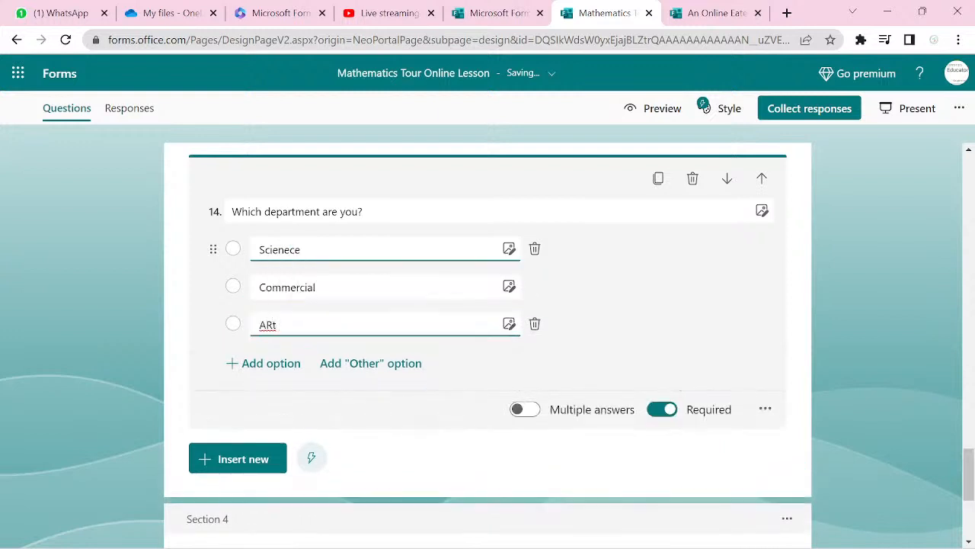
{"action": "key", "text": "BackSpace"}
{"action": "type", "text": "art"}
{"action": "key", "text": "BackSpace"}
{"action": "key", "text": "BackSpace"}
{"action": "type", "text": "and Languages"}
{"action": "left_click", "coordinate": [237, 463]}
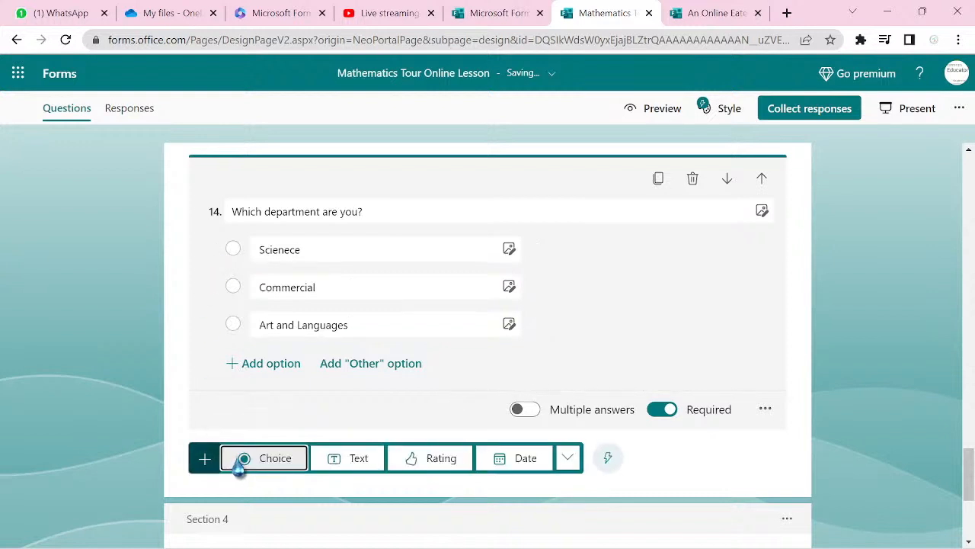
- Insert a new choice question 15 below the department question and select it for editing
{"action": "left_click", "coordinate": [290, 470]}
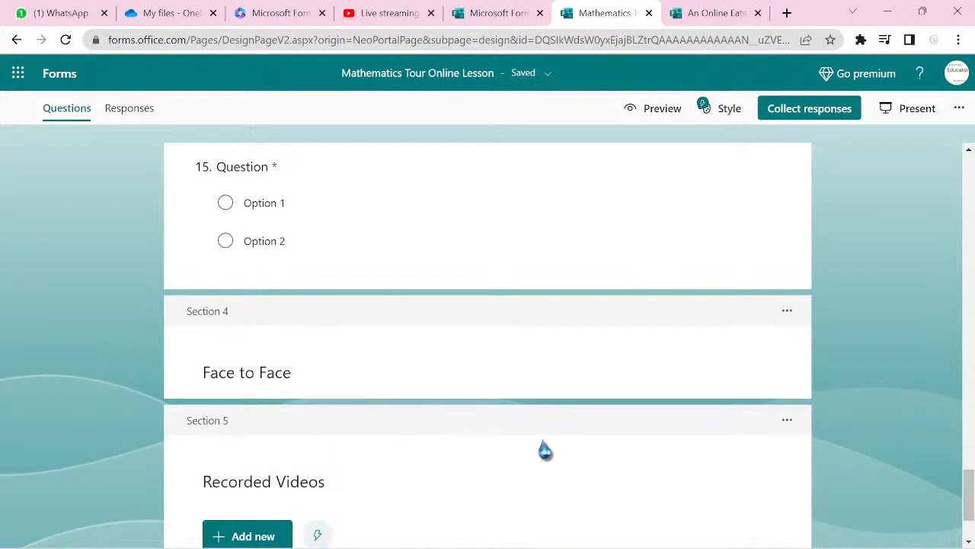
{"action": "scroll", "coordinate": [542, 450], "scroll_direction": "up", "scroll_amount": 2}
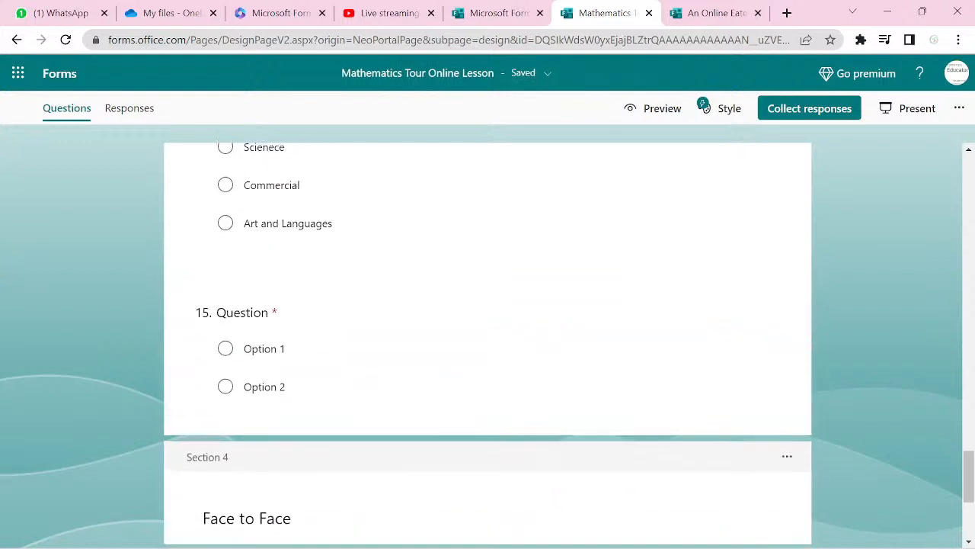
{"action": "left_click", "coordinate": [305, 358]}
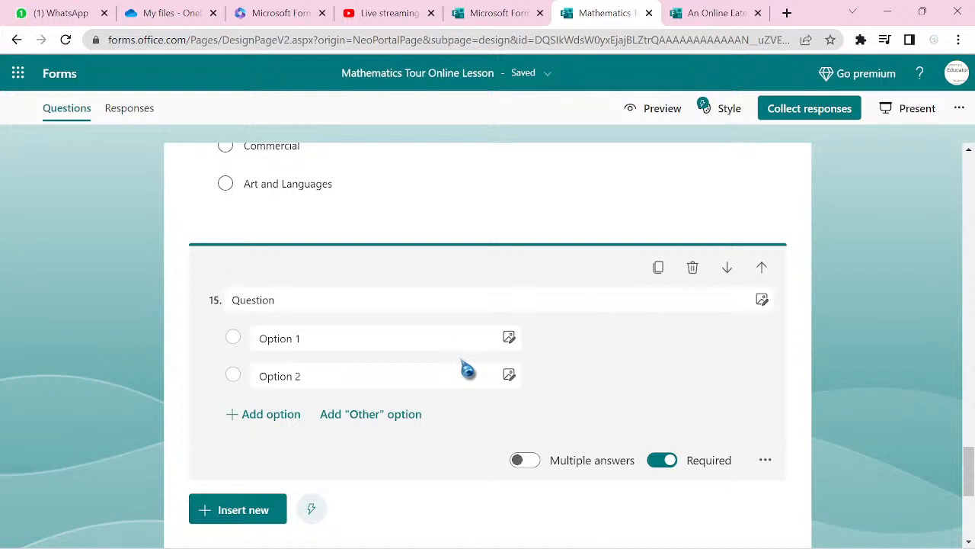
- Title question 15 'Select all the subjects you offer in your department' and allow multiple answers
{"action": "left_click", "coordinate": [358, 300]}
{"action": "type", "text": "S"}
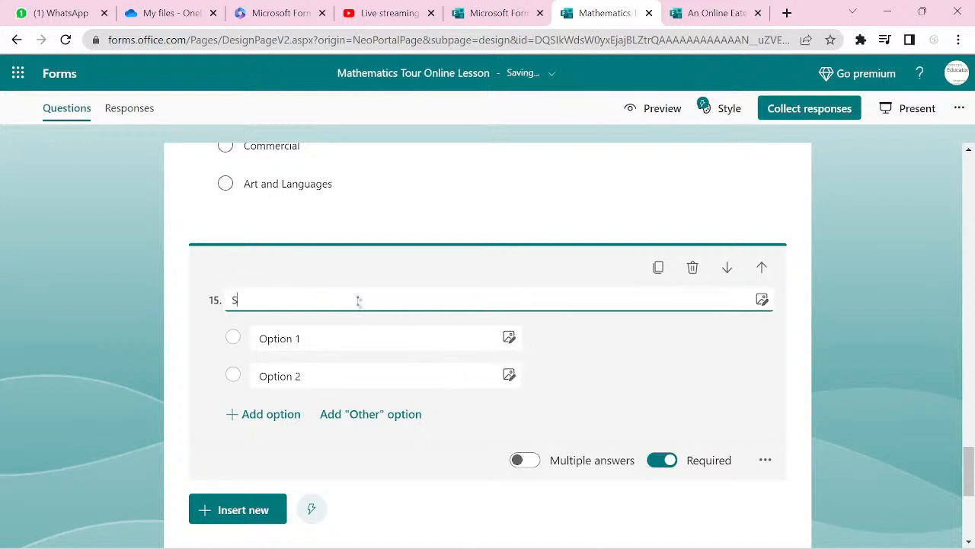
{"action": "type", "text": "elect all the sub"}
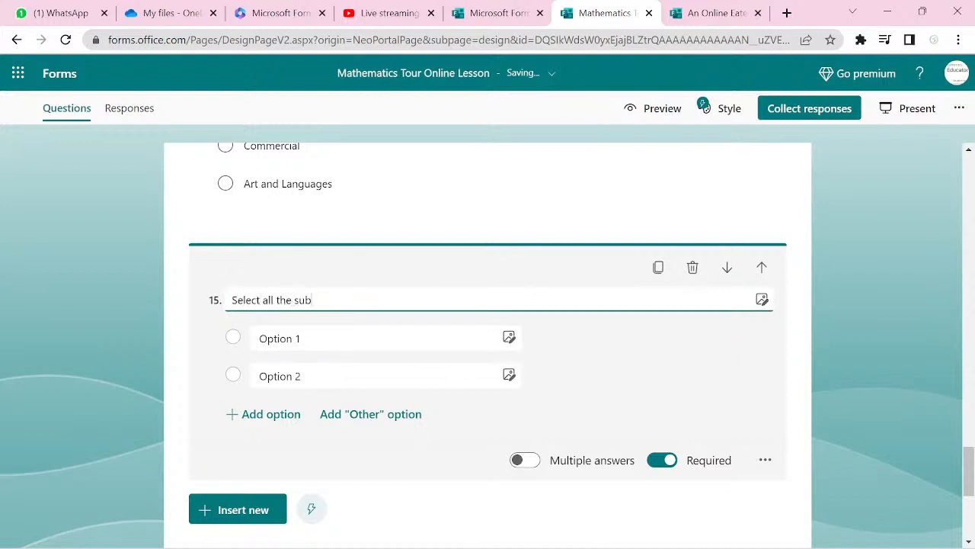
{"action": "type", "text": "jects you offer in y"}
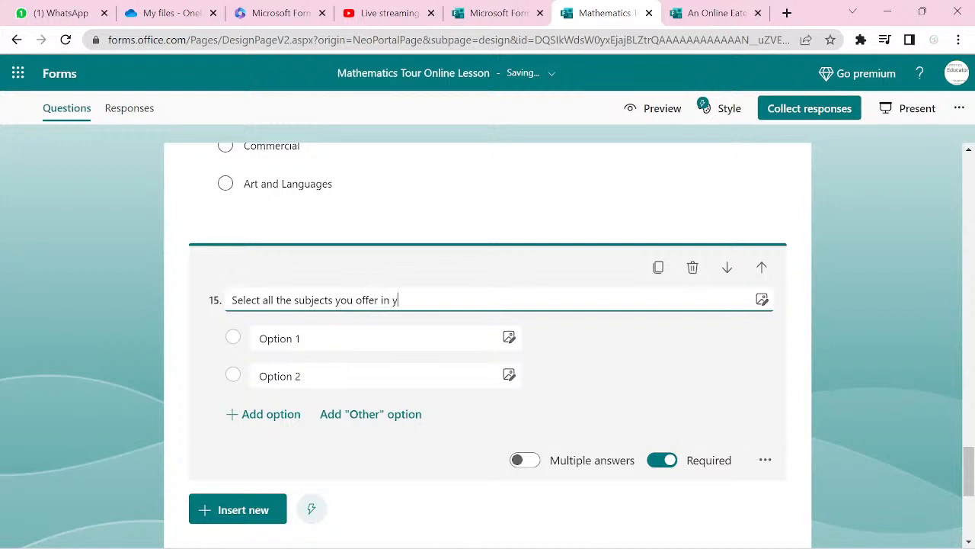
{"action": "type", "text": "our department"}
{"action": "left_click", "coordinate": [317, 336]}
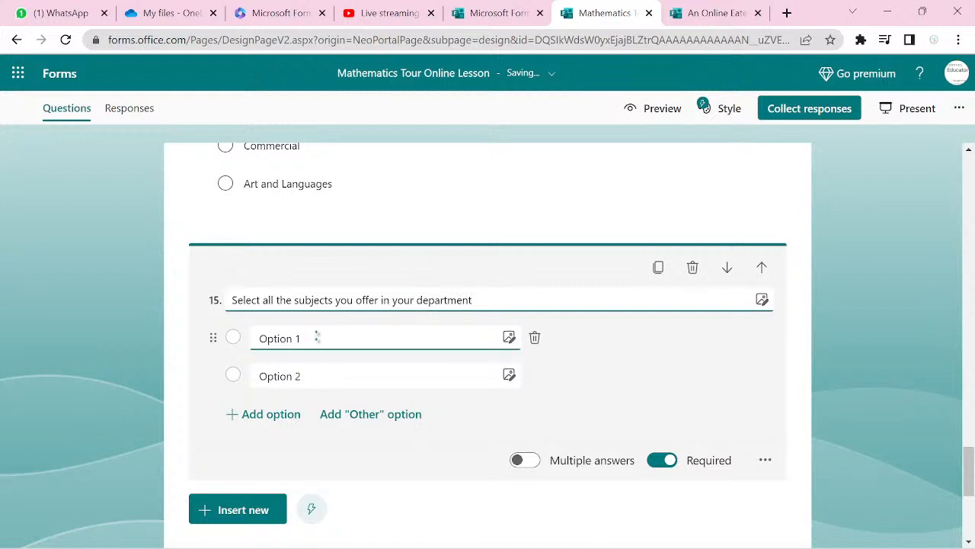
{"action": "left_click", "coordinate": [533, 466]}
- Enter subject choices Mathematics, English Studies, Chemistry, Physics, Biology and Economics, and begin a seventh, Commerece
{"action": "left_click", "coordinate": [354, 341]}
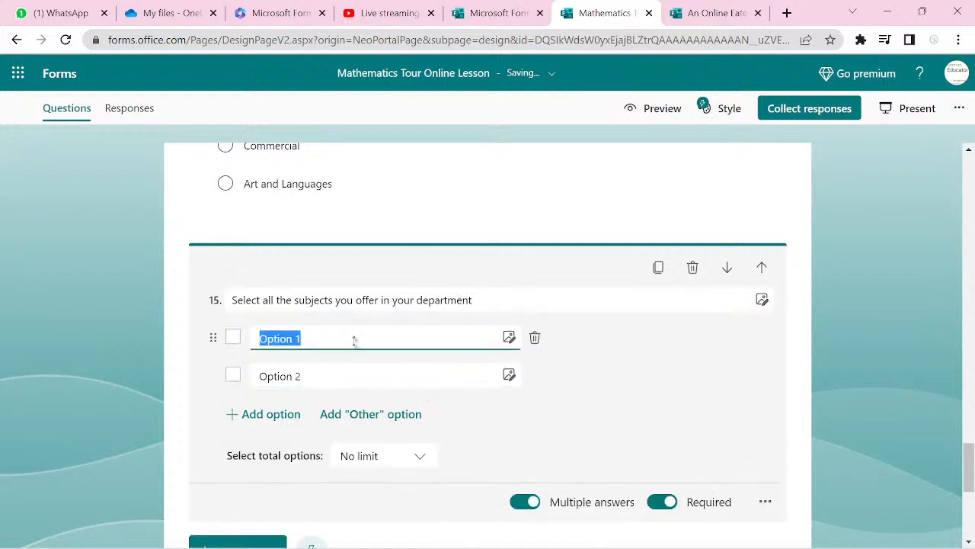
{"action": "type", "text": "Mathem"}
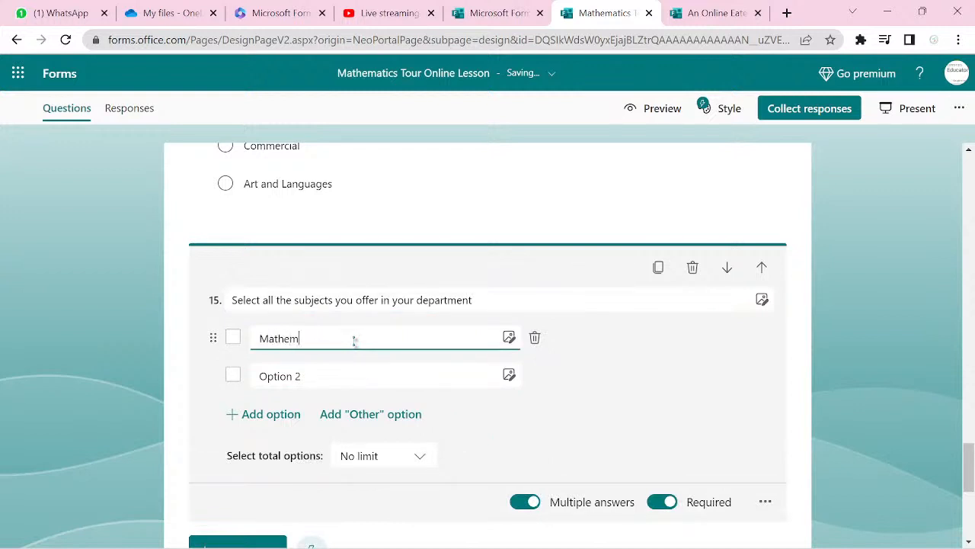
{"action": "type", "text": "atics"}
{"action": "key", "text": "Return"}
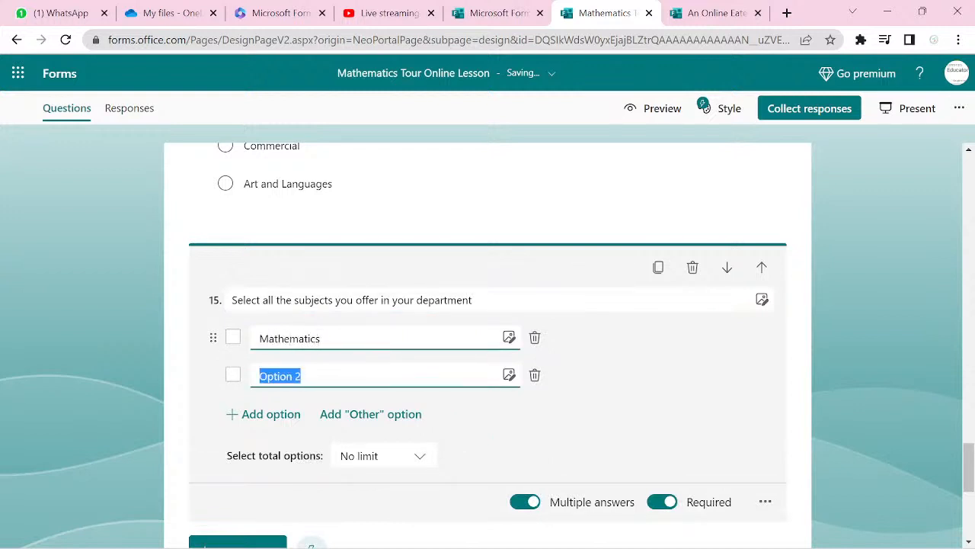
{"action": "type", "text": "E"}
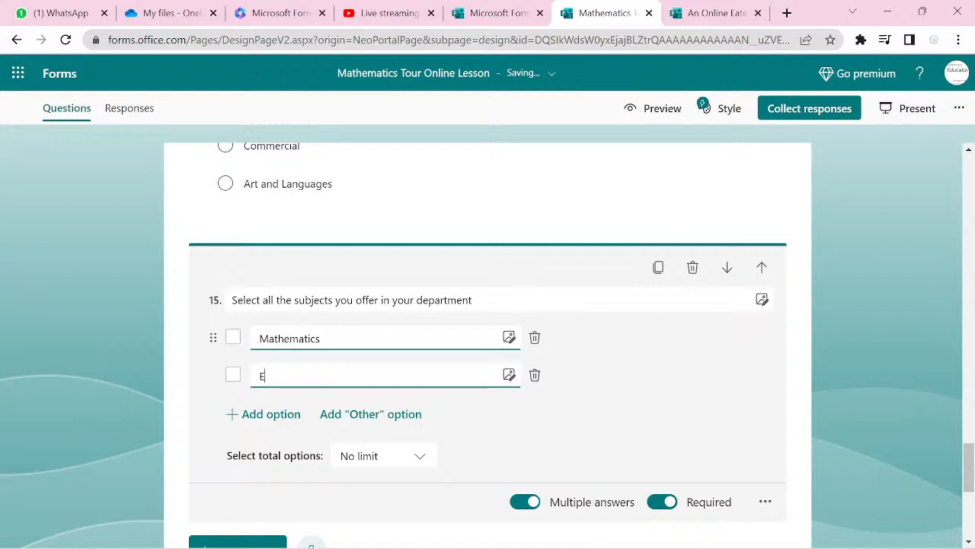
{"action": "type", "text": "nglish Studies"}
{"action": "key", "text": "Return"}
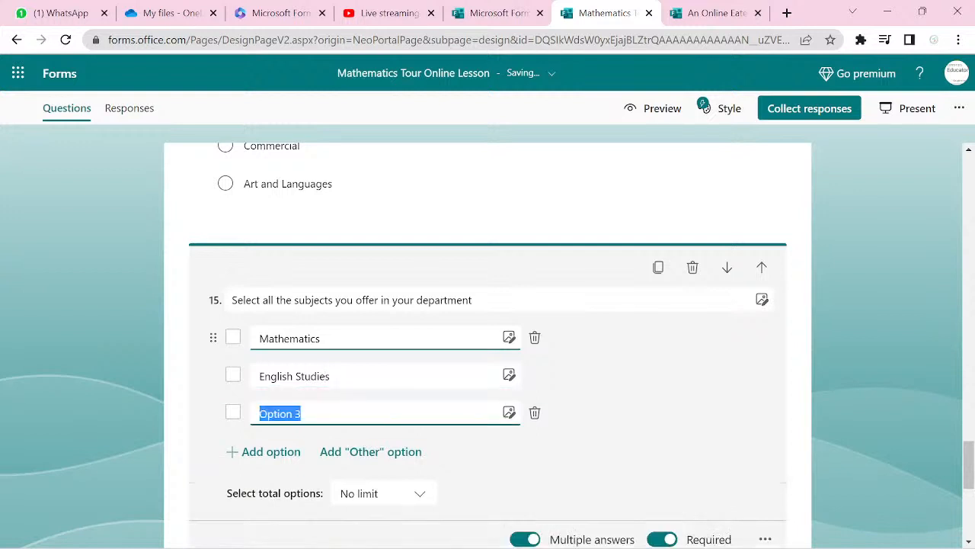
{"action": "type", "text": "Ch"}
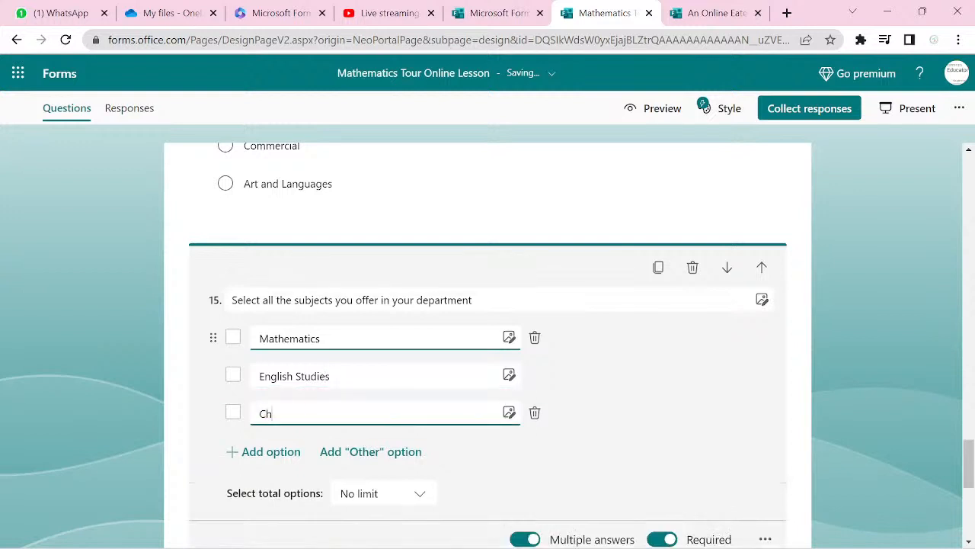
{"action": "type", "text": "emistry"}
{"action": "key", "text": "Return"}
{"action": "type", "text": "Phy"}
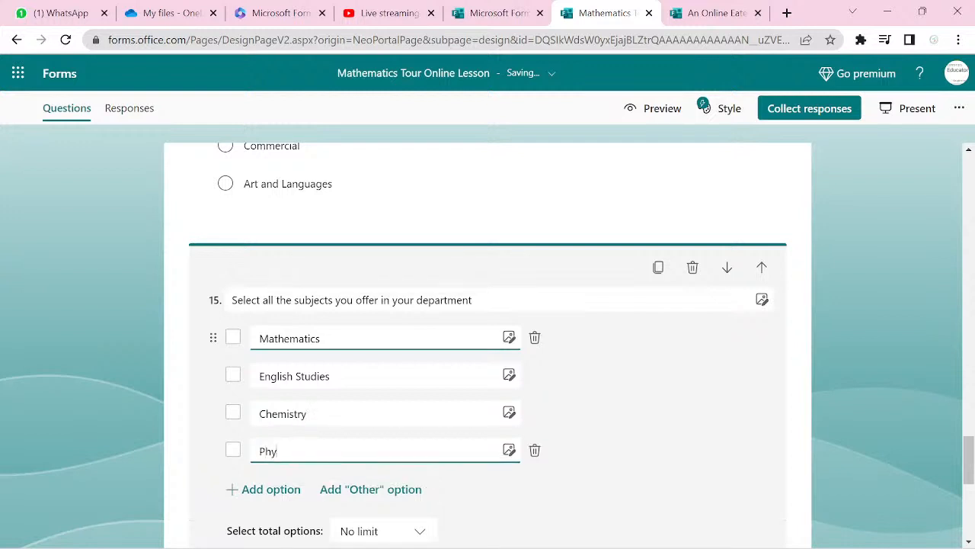
{"action": "type", "text": "sics"}
{"action": "key", "text": "Return"}
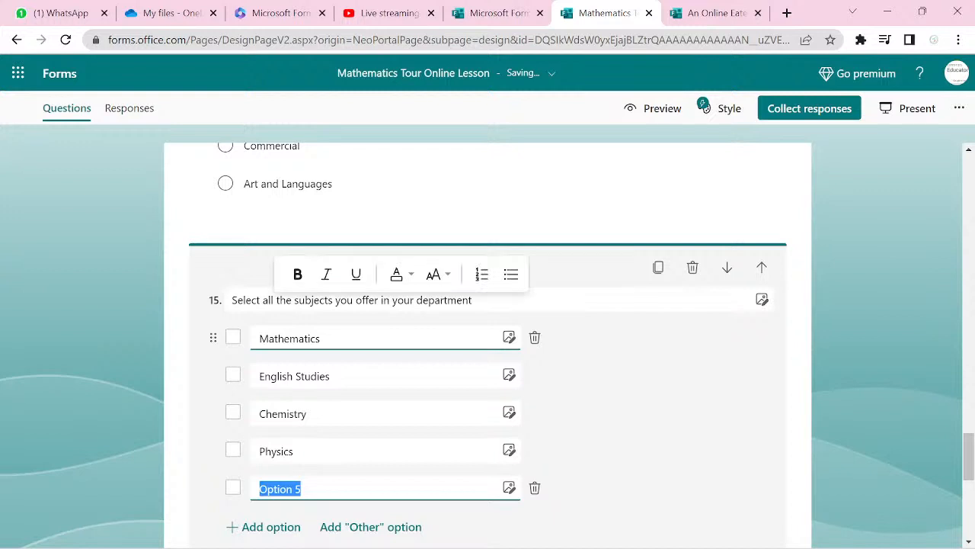
{"action": "type", "text": "Biology"}
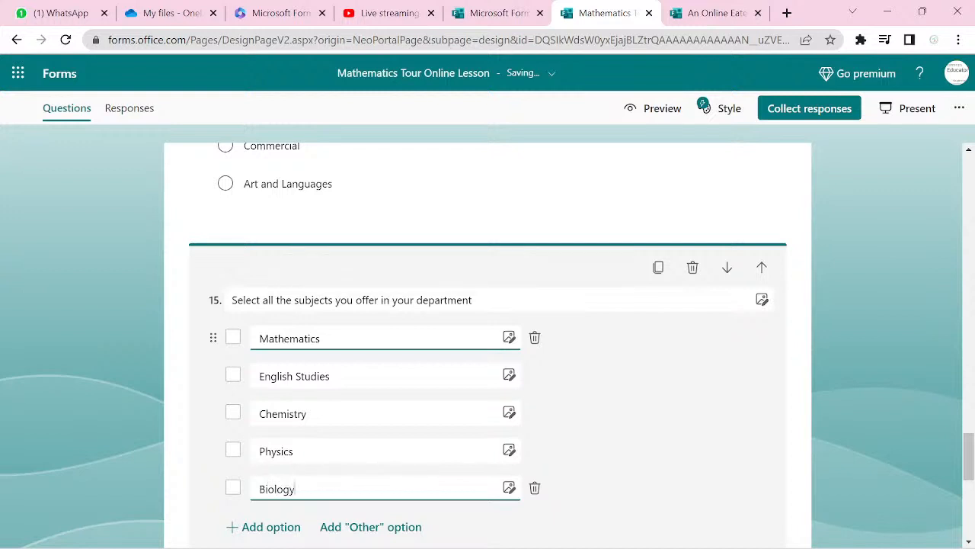
{"action": "key", "text": "Return"}
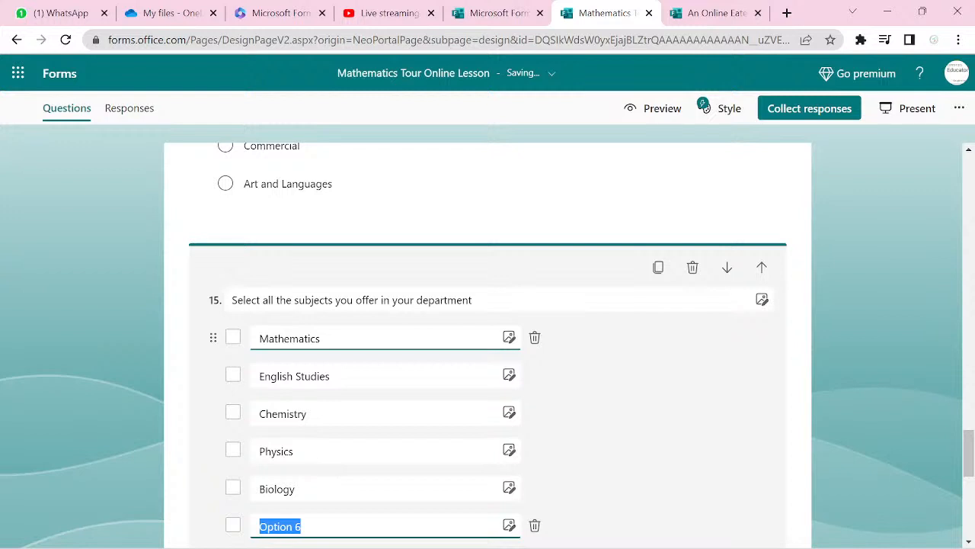
{"action": "type", "text": "Eco"}
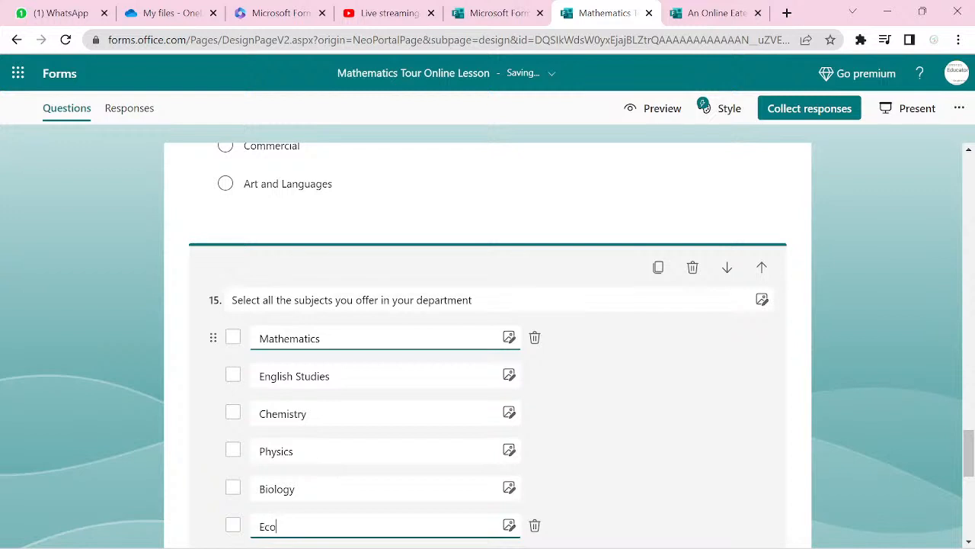
{"action": "type", "text": "nomics"}
{"action": "key", "text": "Return"}
{"action": "type", "text": "Commerece"}
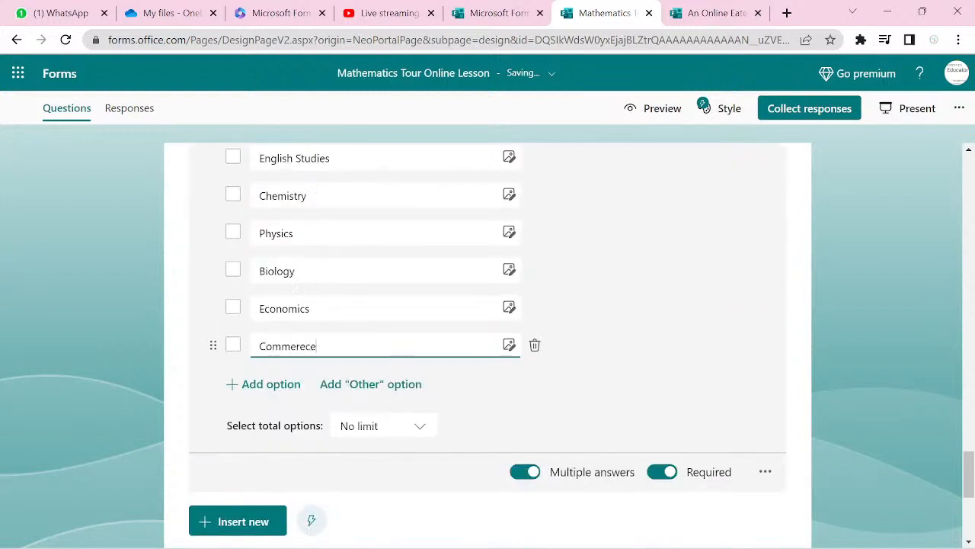
- Add an Accounting choice after Commerece, correcting the capitalised ACCOUNTING to Accounting
{"action": "key", "text": "Return"}
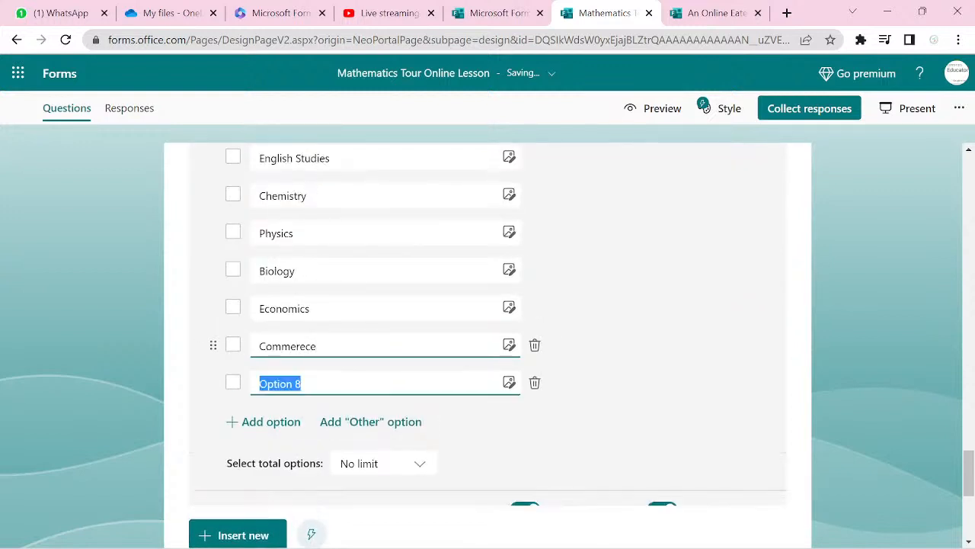
{"action": "type", "text": "ACC"}
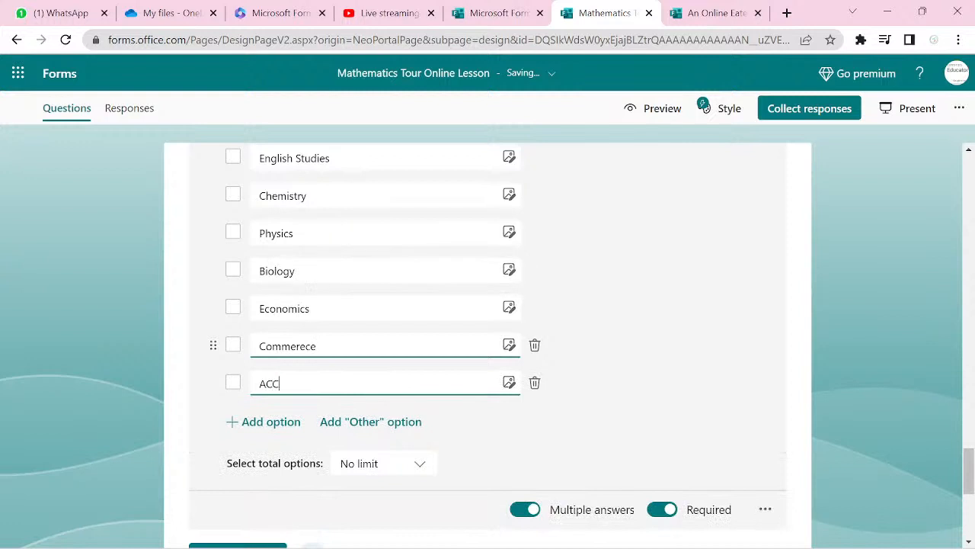
{"action": "type", "text": "OUNTING"}
{"action": "key", "text": "Return"}
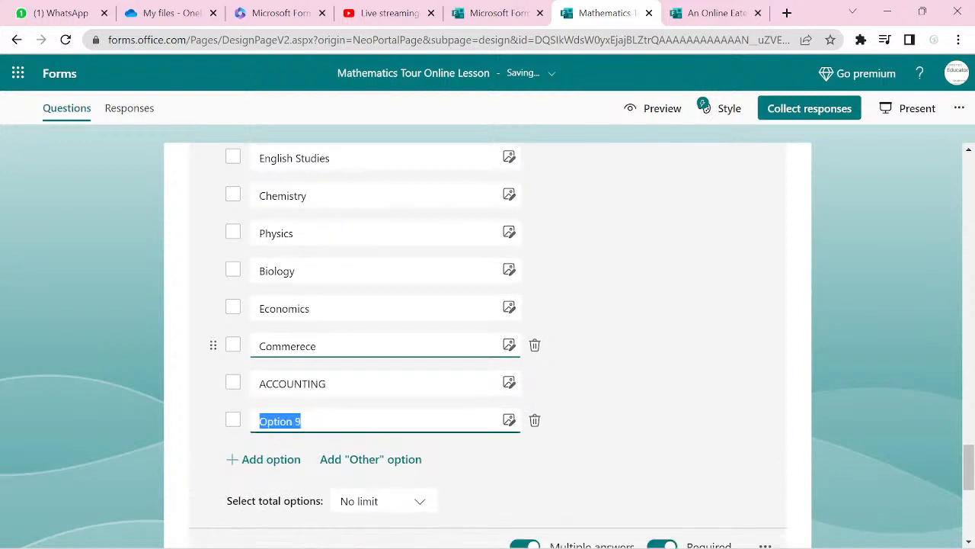
{"action": "left_click", "coordinate": [332, 376]}
{"action": "key", "text": "BackSpace"}
{"action": "key", "text": "BackSpace"}
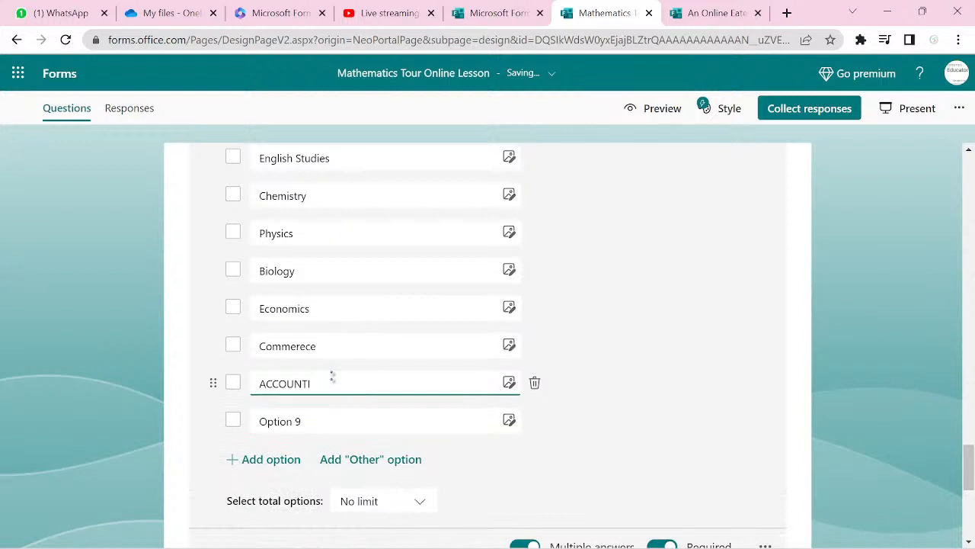
{"action": "key", "text": "BackSpace"}
{"action": "key", "text": "BackSpace"}
{"action": "key", "text": "BackSpace"}
{"action": "key", "text": "BackSpace"}
{"action": "key", "text": "BackSpace"}
{"action": "key", "text": "BackSpace"}
{"action": "key", "text": "BackSpace"}
{"action": "type", "text": "ccounting"}
- Add Literature, Government, IRS and CRS choices, fixing typos in Government
{"action": "left_click", "coordinate": [323, 415]}
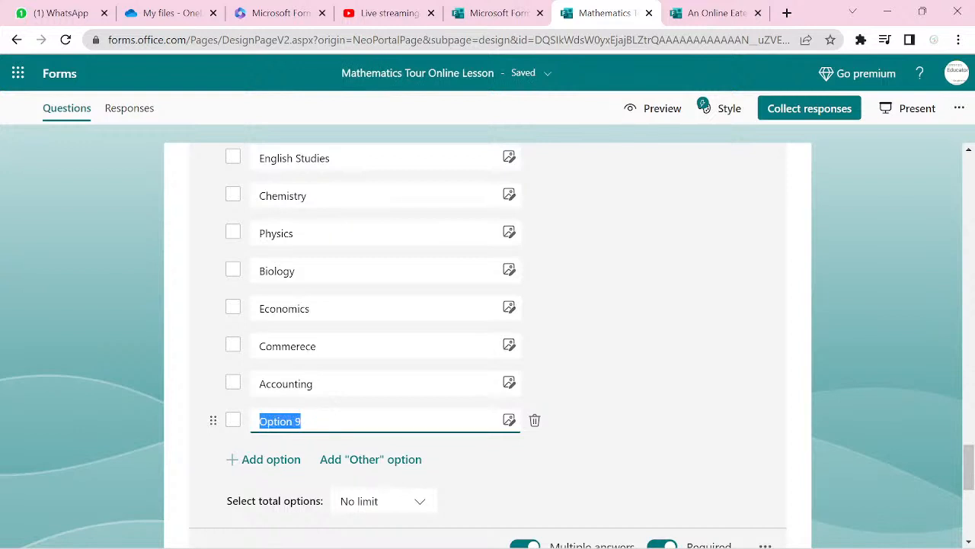
{"action": "type", "text": "Literature"}
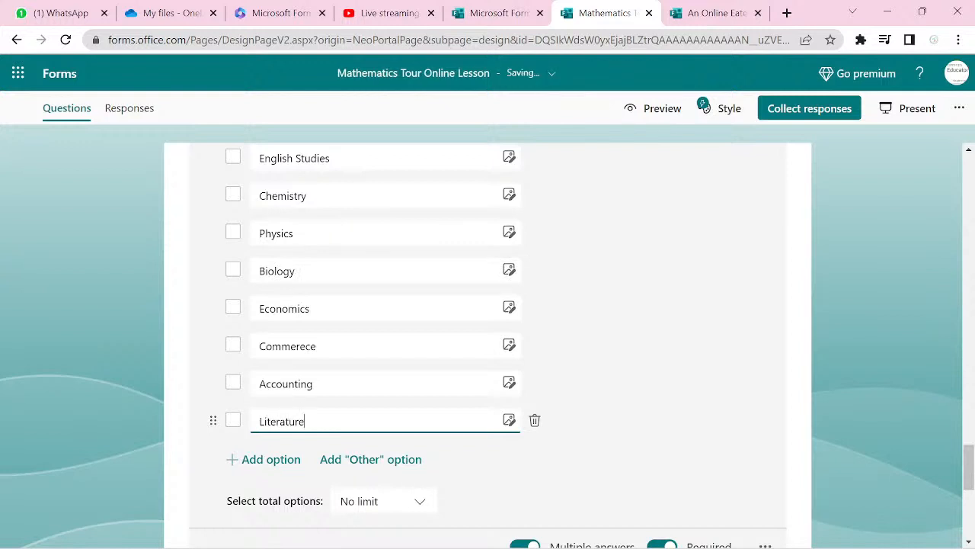
{"action": "key", "text": "Return"}
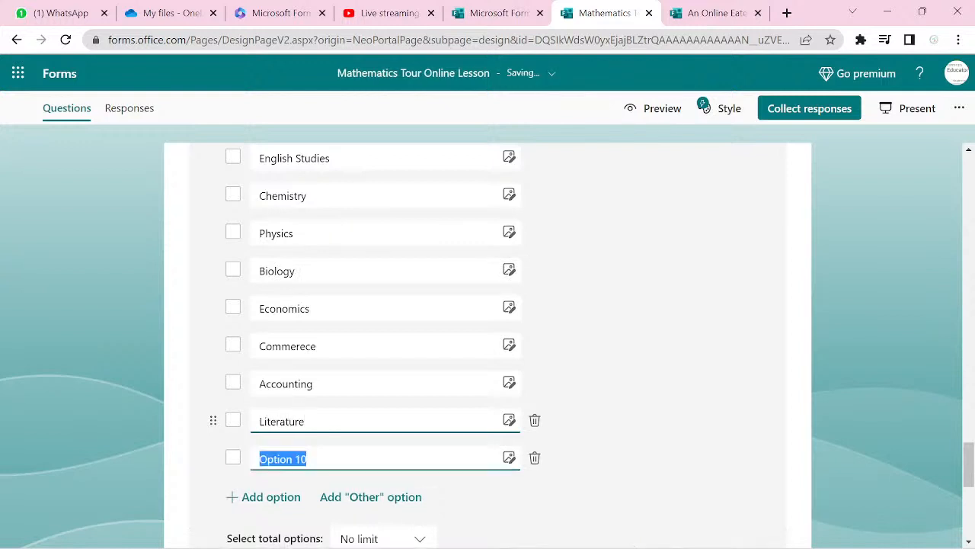
{"action": "type", "text": "Givernment"}
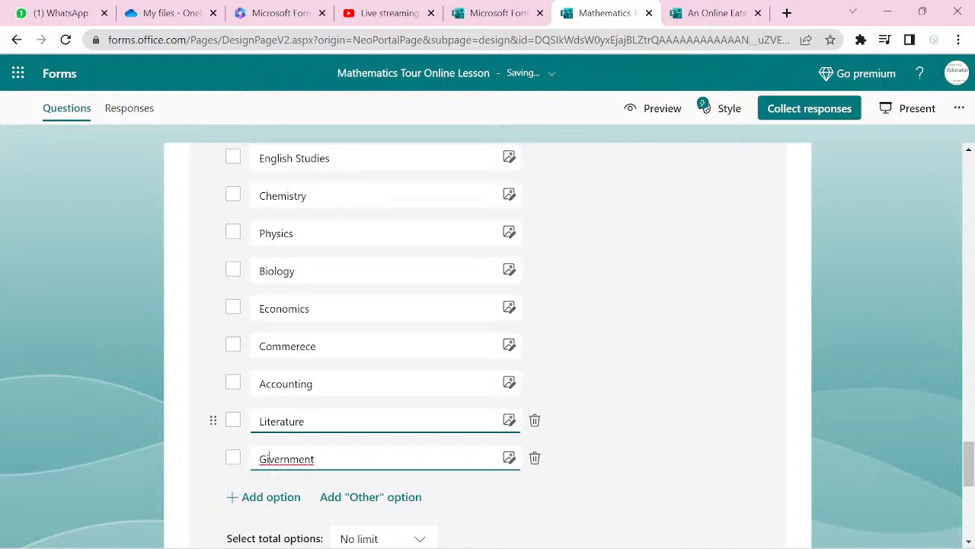
{"action": "type", "text": "=o"}
{"action": "key", "text": "BackSpace"}
{"action": "type", "text": "0"}
{"action": "key", "text": "BackSpace"}
{"action": "key", "text": "Return"}
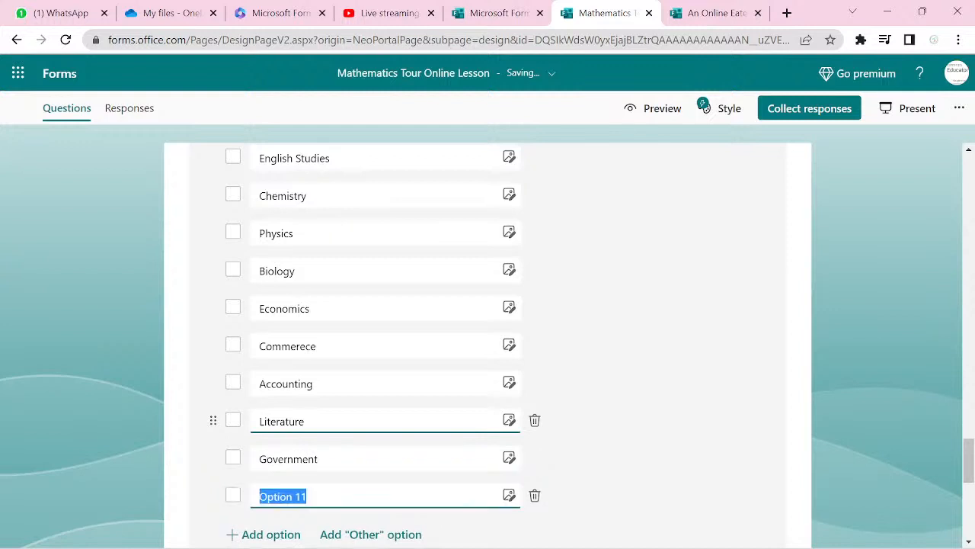
{"action": "type", "text": "IRS"}
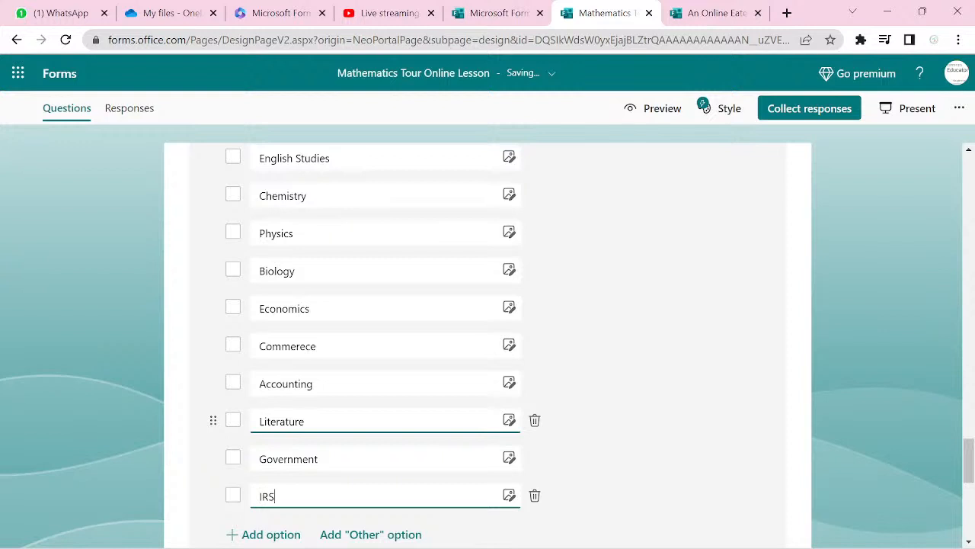
{"action": "key", "text": "Return"}
{"action": "type", "text": "CRS"}
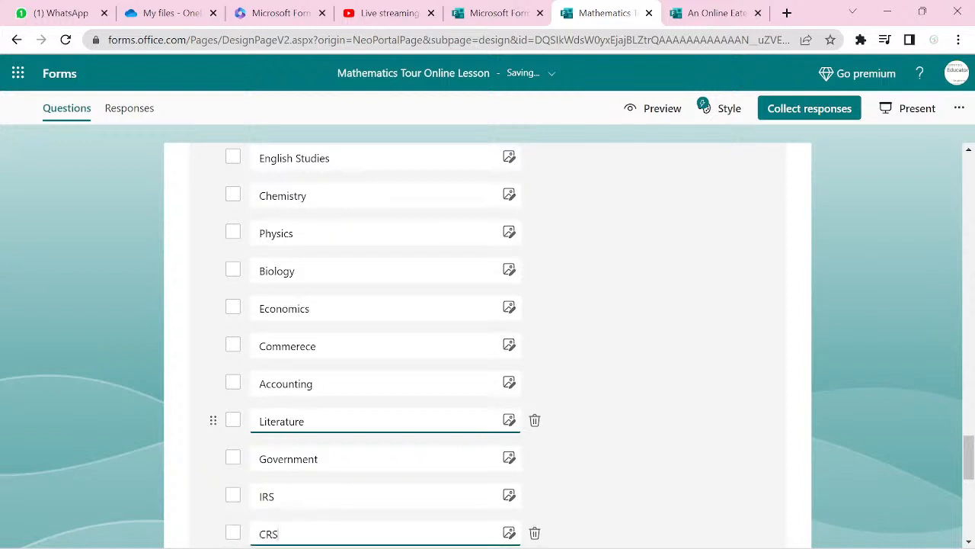
{"action": "scroll", "coordinate": [388, 420], "scroll_direction": "up", "scroll_amount": 1}
{"action": "scroll", "coordinate": [388, 420], "scroll_direction": "down", "scroll_amount": 3}
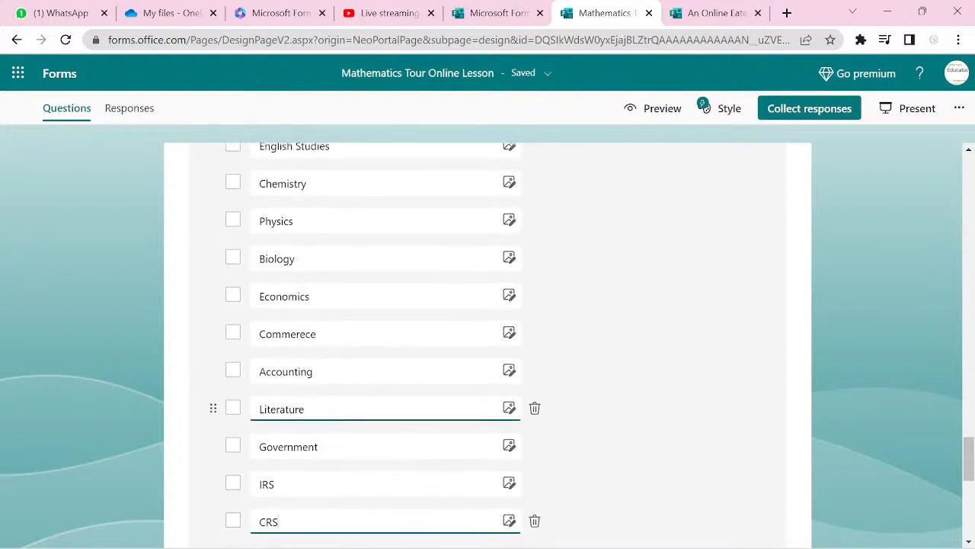
{"action": "scroll", "coordinate": [388, 420], "scroll_direction": "up", "scroll_amount": 1}
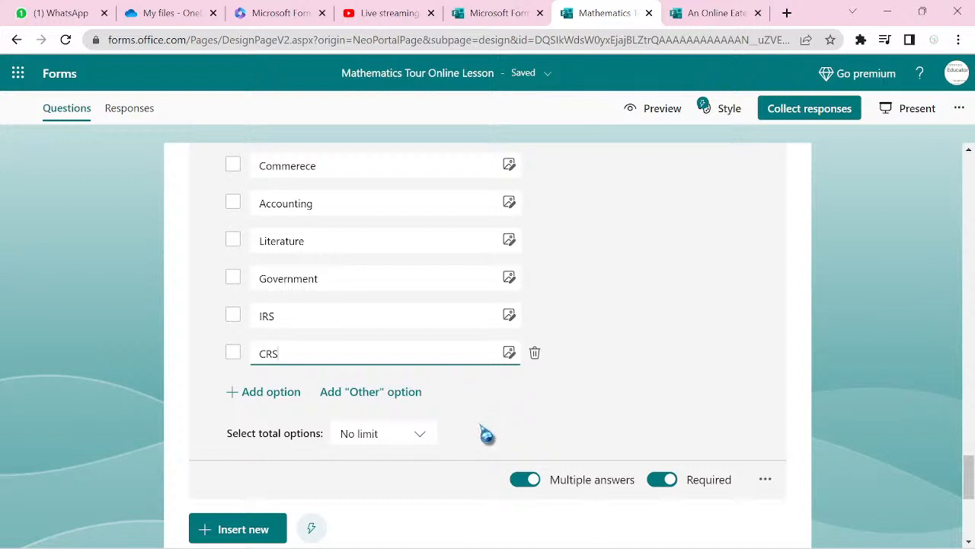
- Require exactly 5 subject selections on question 15, then preview the form
{"action": "left_click", "coordinate": [420, 439]}
{"action": "left_click", "coordinate": [408, 497]}
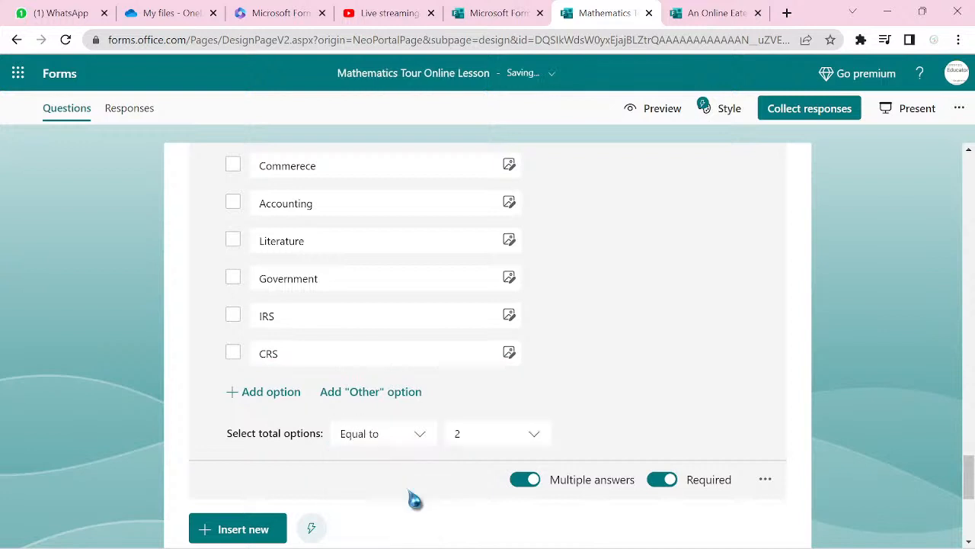
{"action": "left_click", "coordinate": [459, 453]}
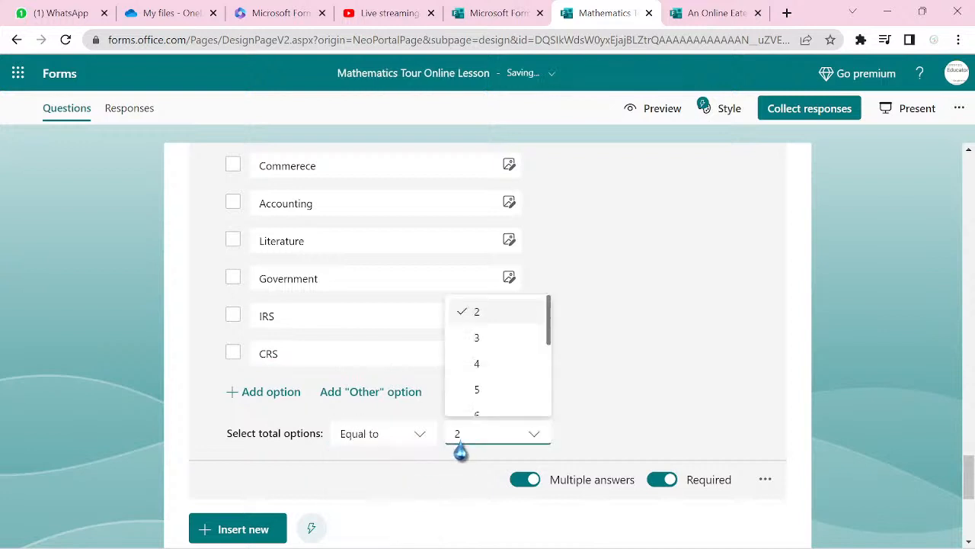
{"action": "left_click", "coordinate": [476, 396]}
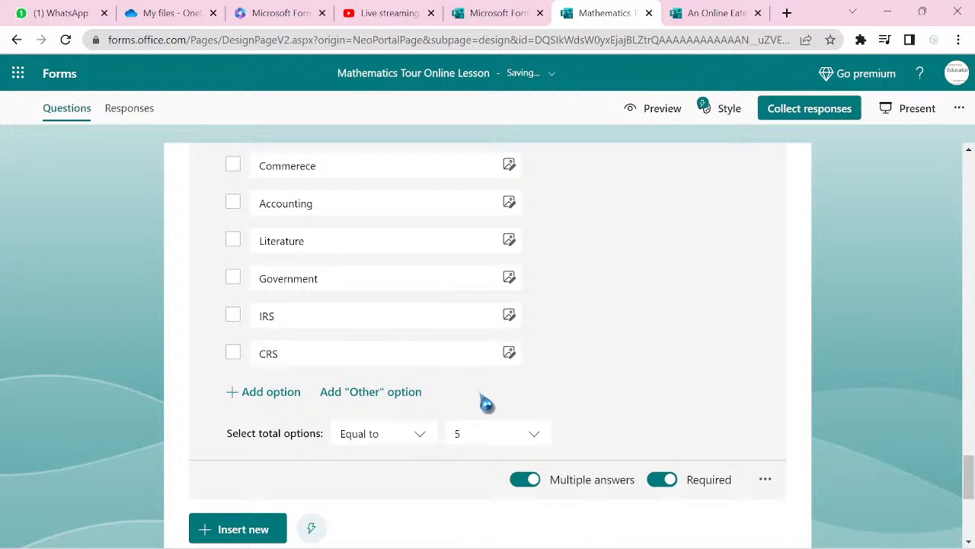
{"action": "left_click", "coordinate": [651, 109]}
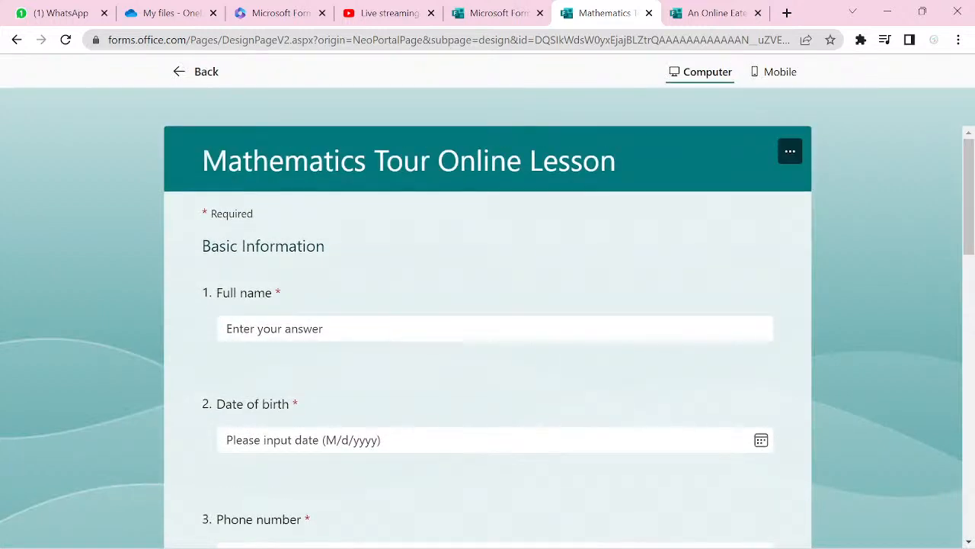
- Leave the preview for the form editor and open the Style theme panel
{"action": "key", "text": "alt+Left"}
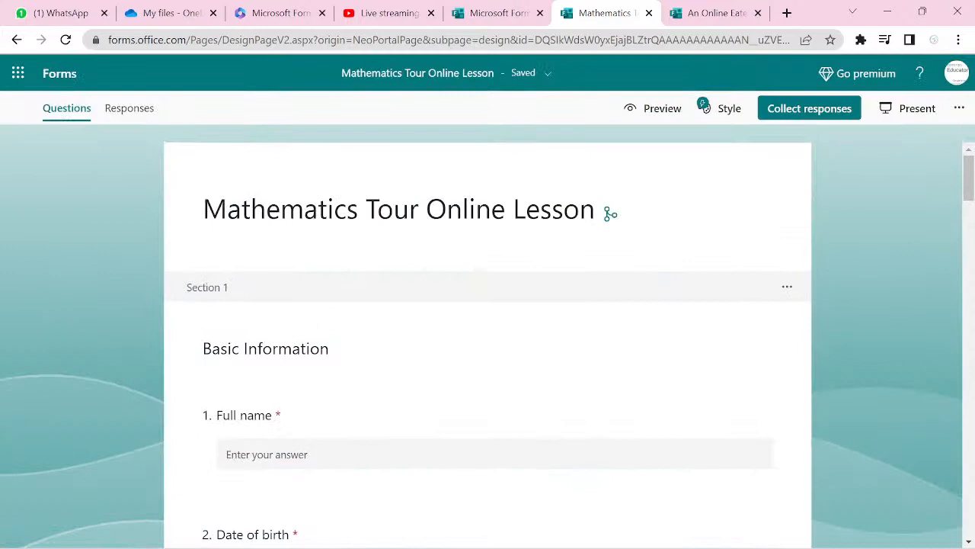
{"action": "left_click", "coordinate": [704, 106]}
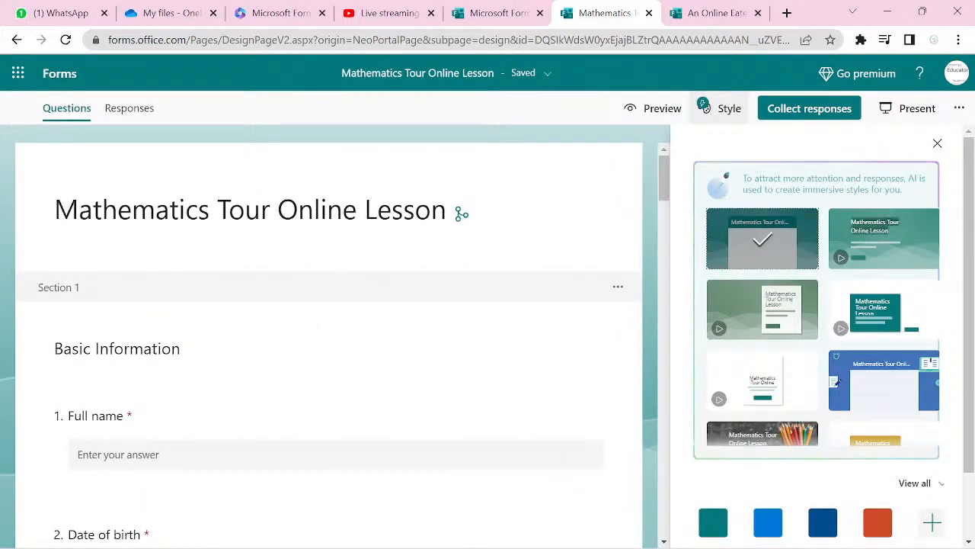
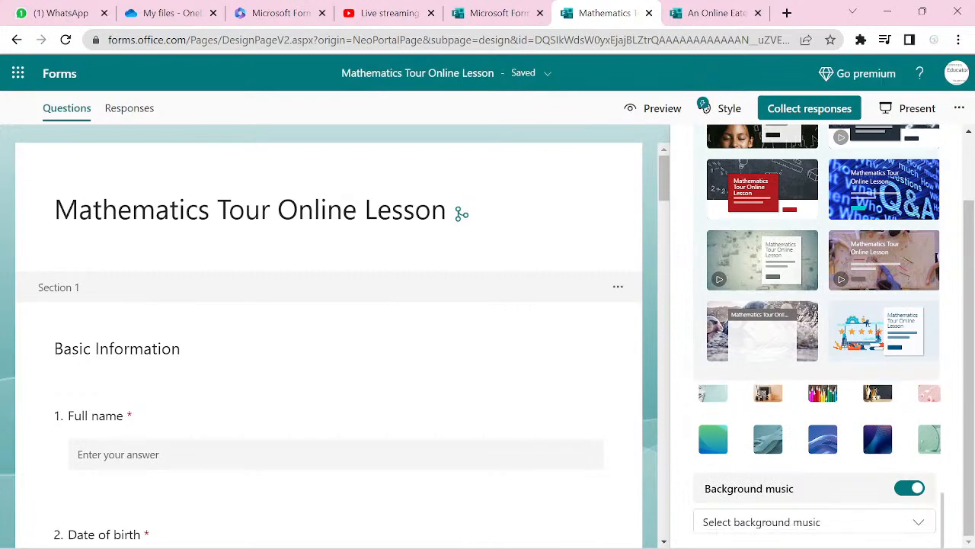
- Choose Parallel as the background music and apply the graduation-caps photo theme
{"action": "left_click", "coordinate": [762, 522]}
{"action": "left_click", "coordinate": [739, 413]}
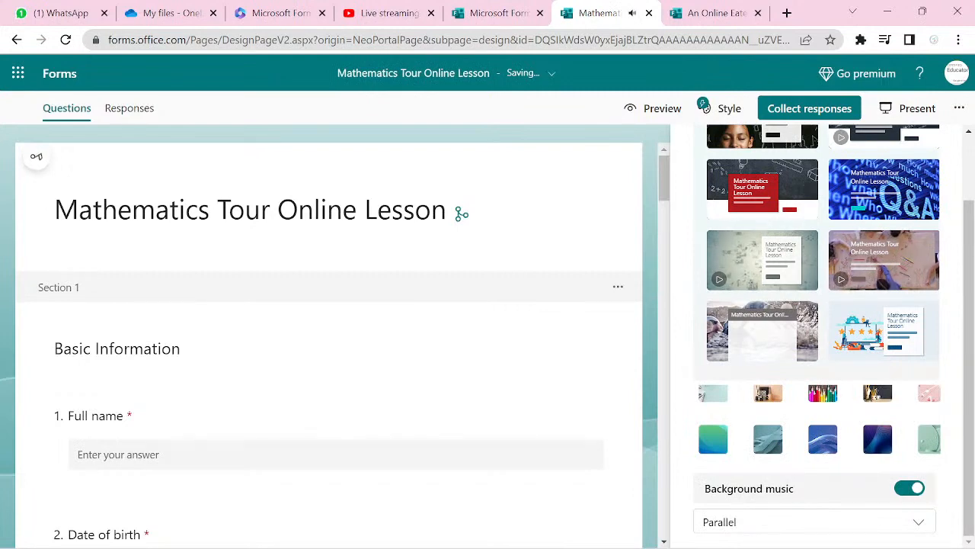
{"action": "left_click", "coordinate": [823, 439]}
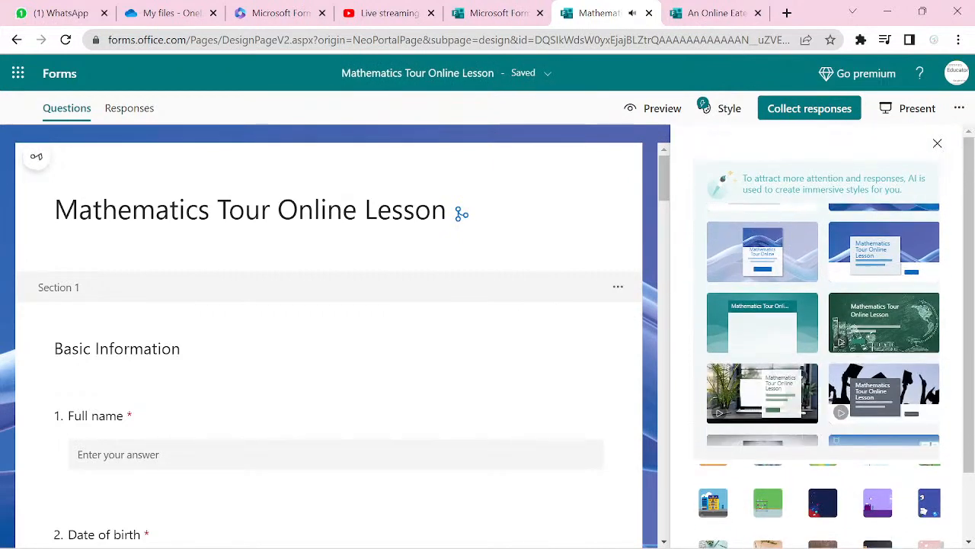
{"action": "scroll", "coordinate": [837, 371], "scroll_direction": "down", "scroll_amount": 1}
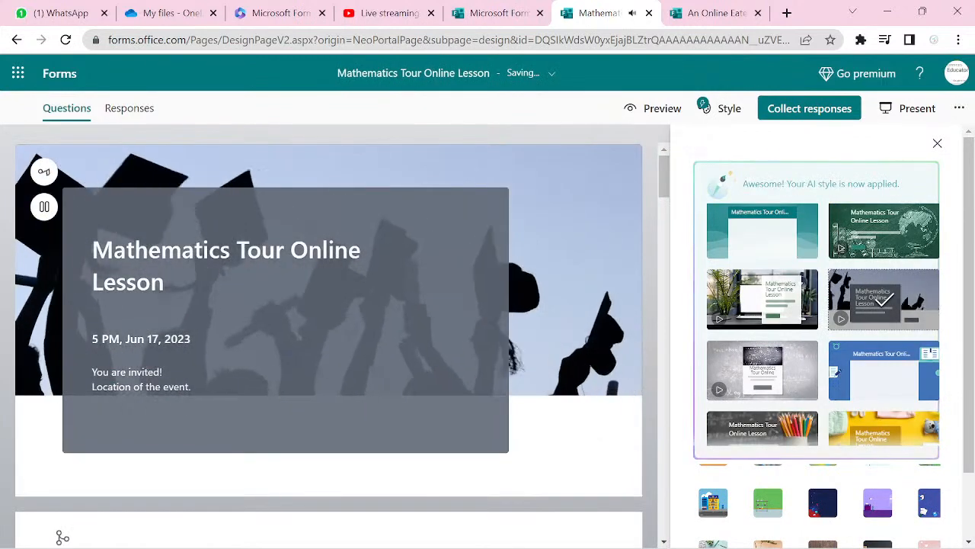
{"action": "left_click", "coordinate": [937, 144]}
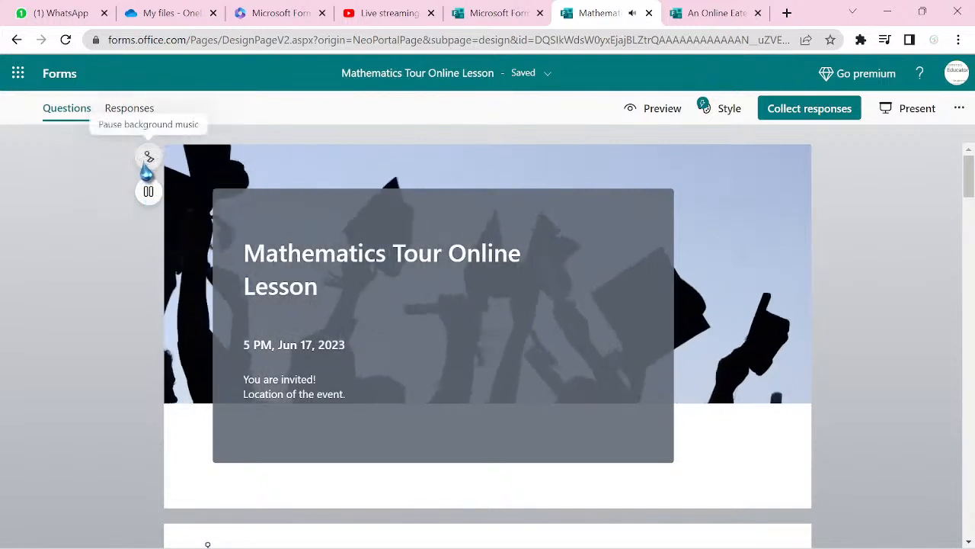
- Pause the background music, scroll through the preview, and return to the form editor
{"action": "left_click", "coordinate": [148, 161]}
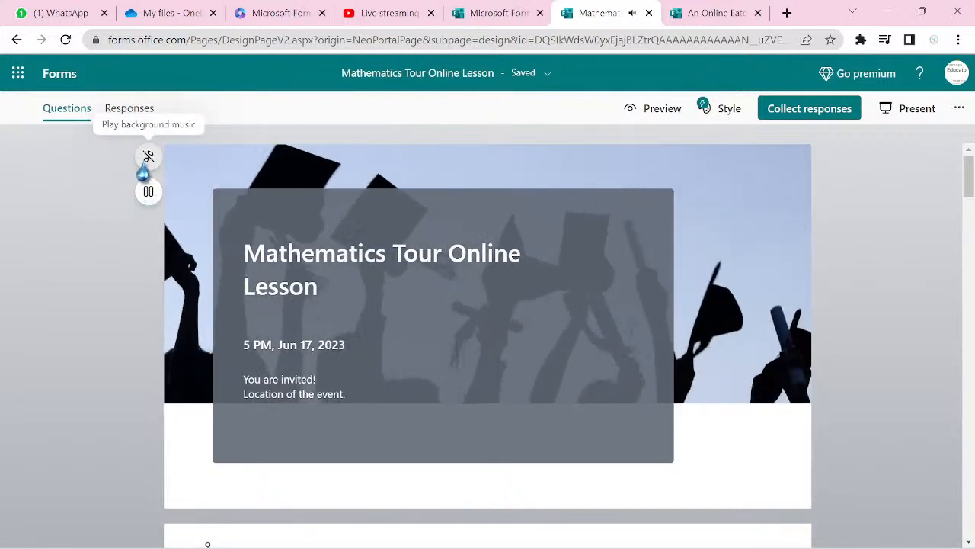
{"action": "scroll", "coordinate": [211, 526], "scroll_direction": "down", "scroll_amount": 1}
{"action": "scroll", "coordinate": [488, 343], "scroll_direction": "down", "scroll_amount": 10}
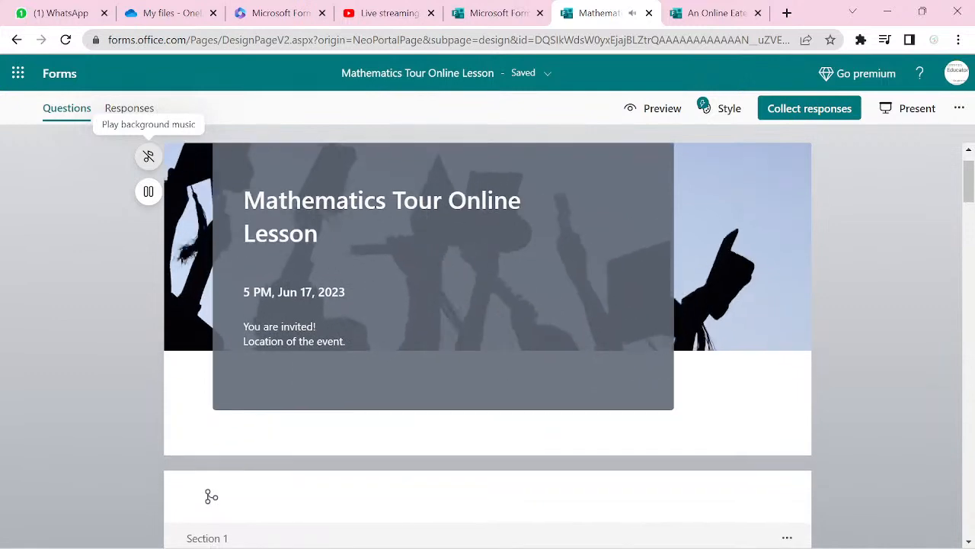
{"action": "scroll", "coordinate": [207, 544], "scroll_direction": "down", "scroll_amount": 5}
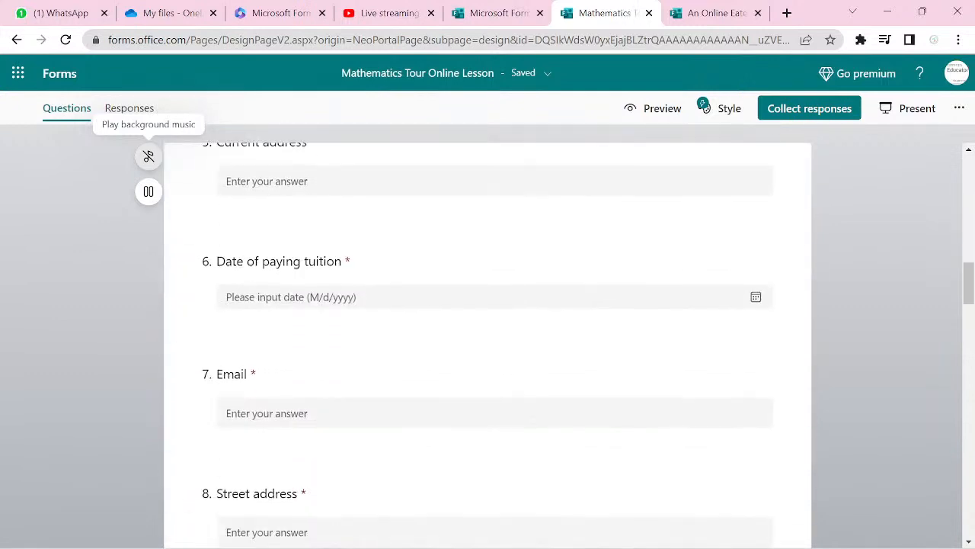
{"action": "scroll", "coordinate": [207, 544], "scroll_direction": "up", "scroll_amount": 15}
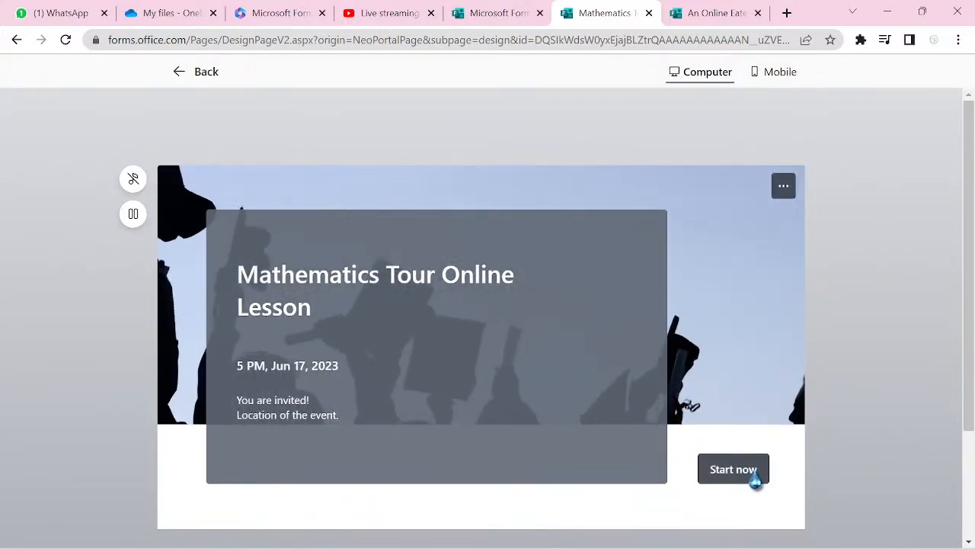
{"action": "left_click", "coordinate": [178, 72]}
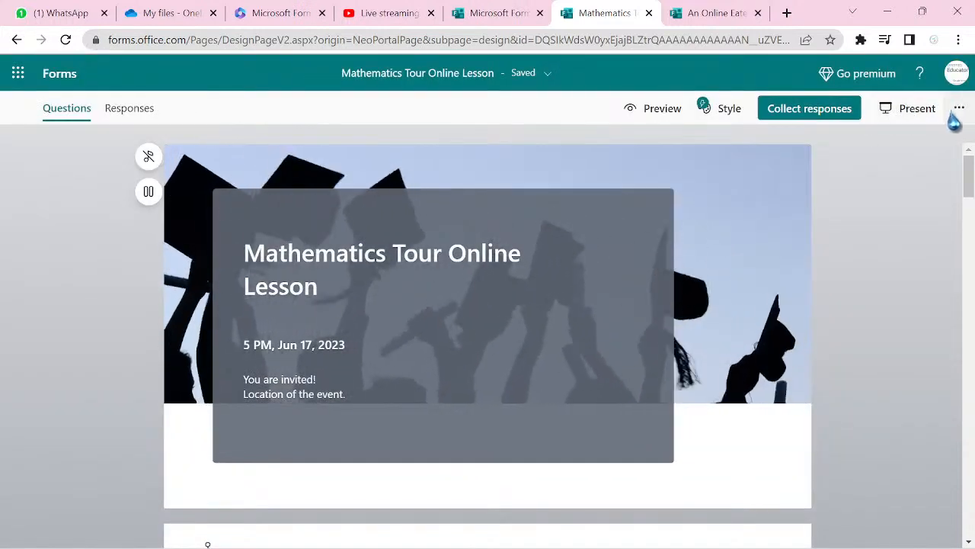
- In form Settings, make responses start on 6/17/2023 at 8:00 PM
{"action": "left_click", "coordinate": [959, 108]}
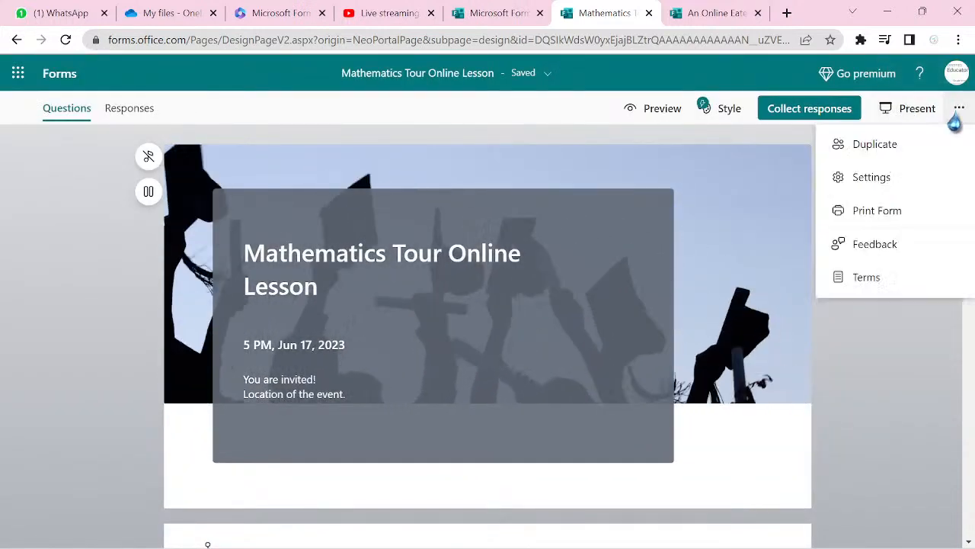
{"action": "left_click", "coordinate": [908, 187]}
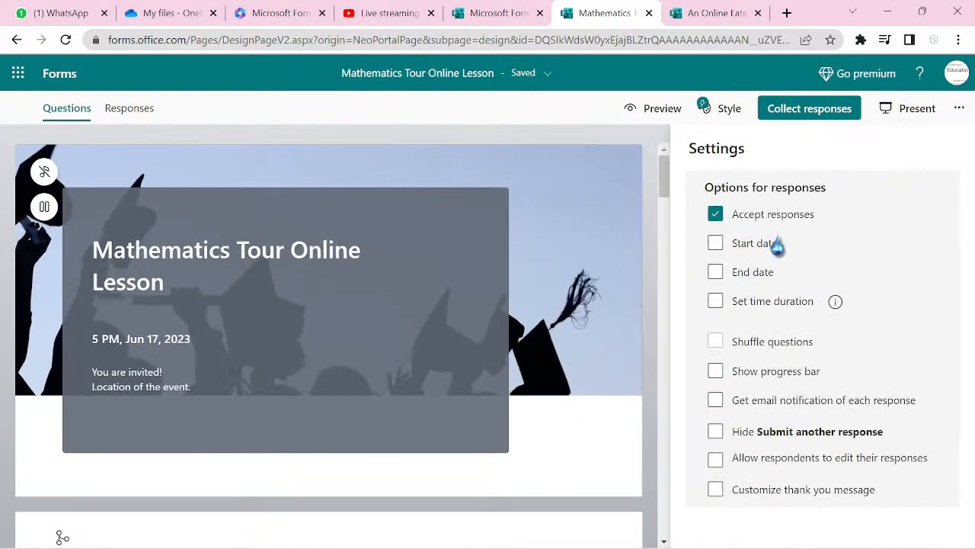
{"action": "left_click", "coordinate": [715, 243]}
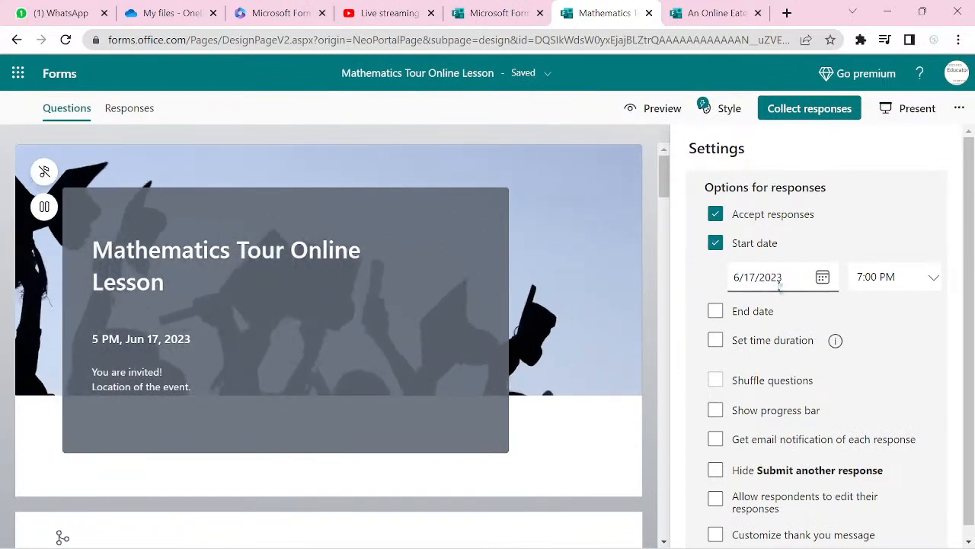
{"action": "left_click", "coordinate": [933, 280]}
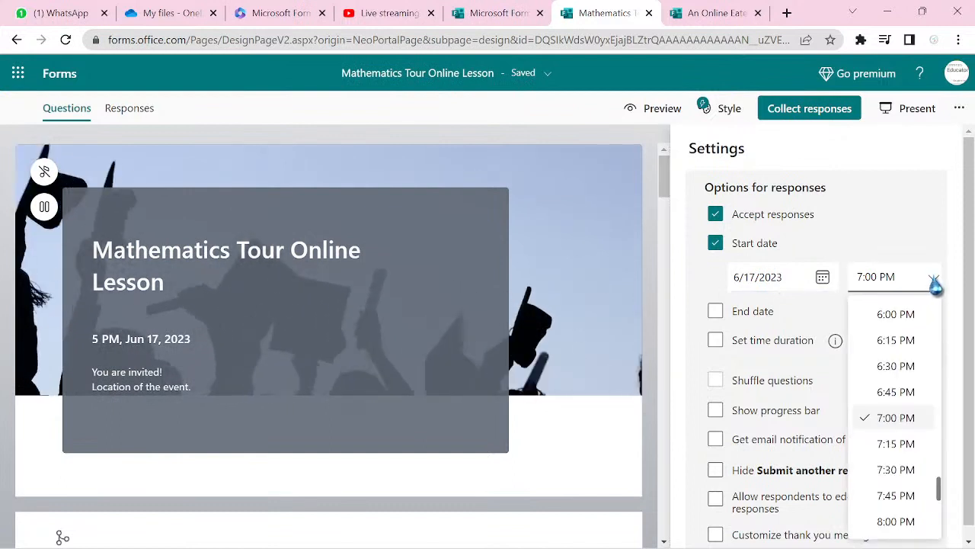
{"action": "left_click", "coordinate": [909, 522]}
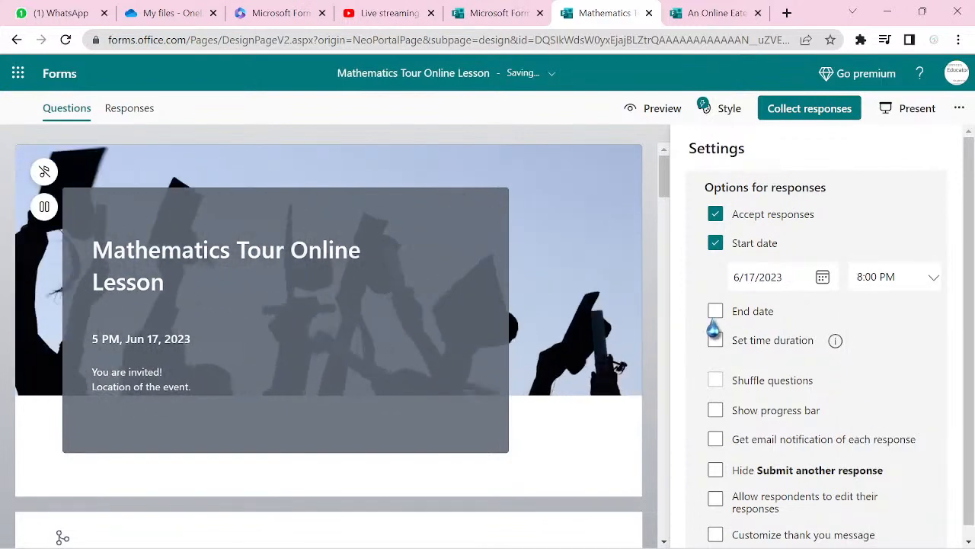
- Set the response end date to June 24, 2023 and turn on a time limit
{"action": "left_click", "coordinate": [716, 313]}
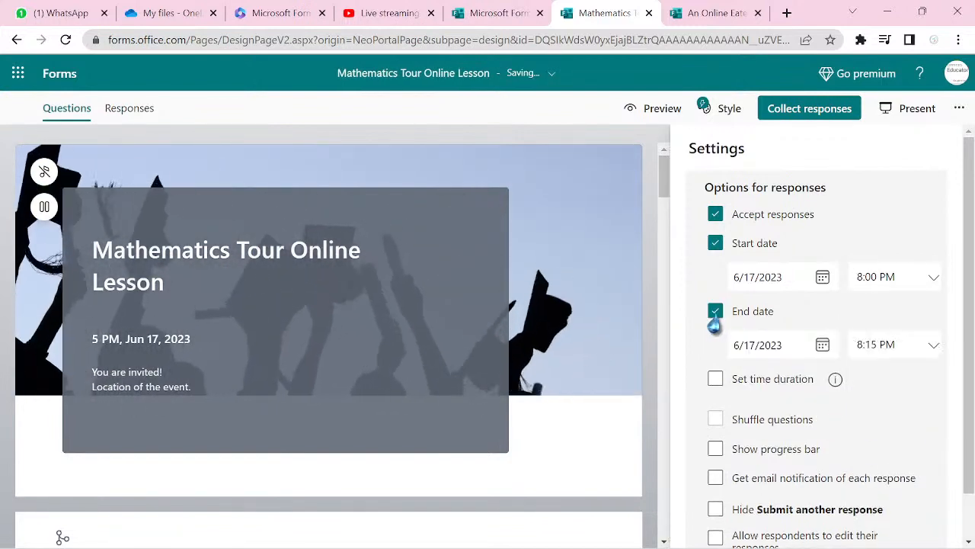
{"action": "left_click", "coordinate": [823, 345]}
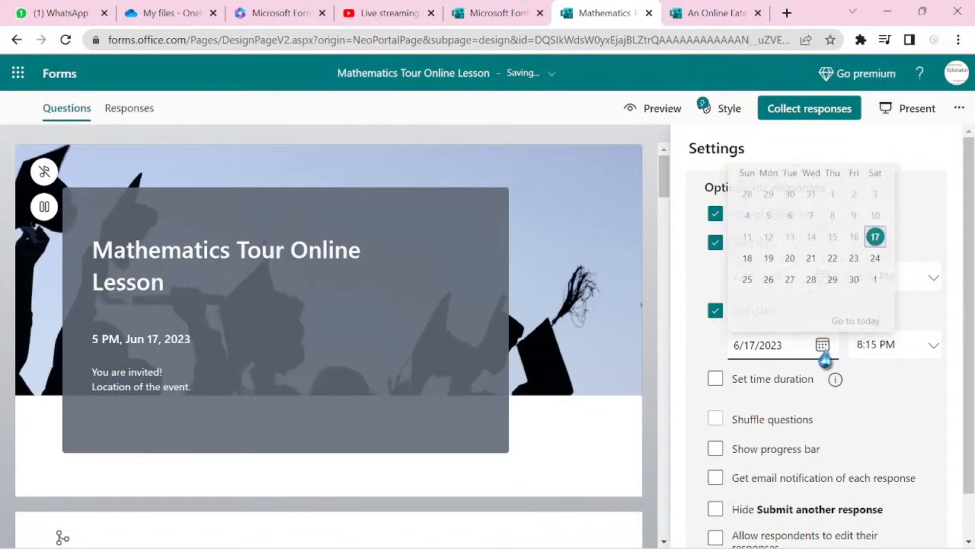
{"action": "left_click", "coordinate": [875, 259]}
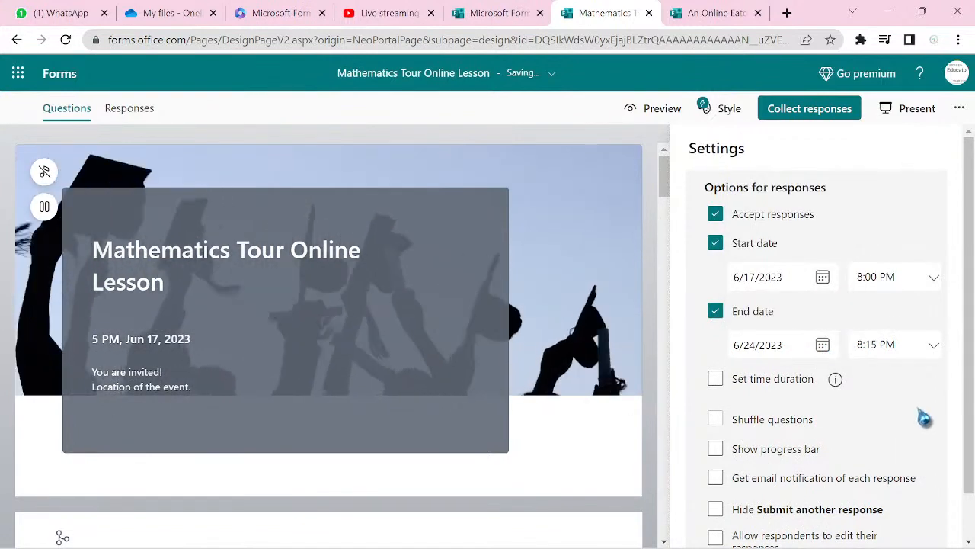
{"action": "left_click", "coordinate": [716, 379]}
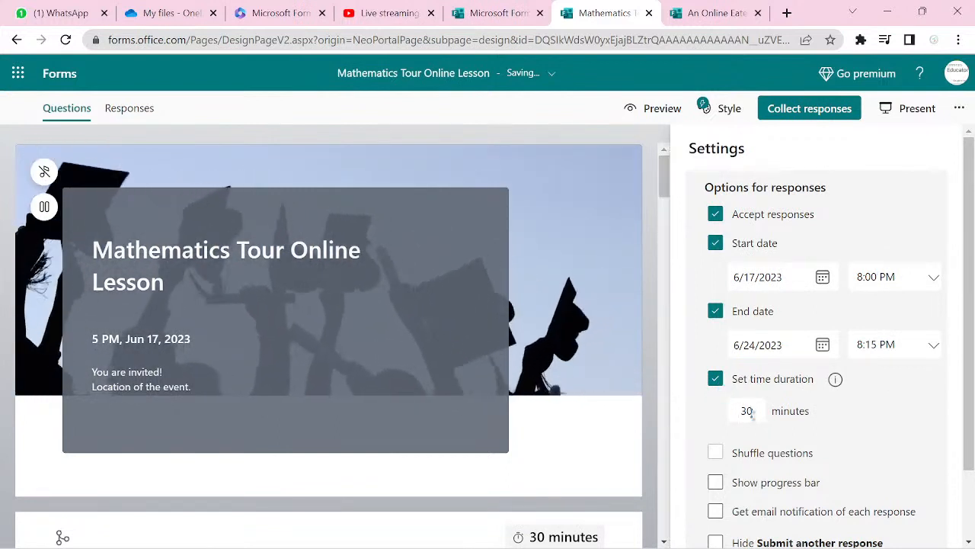
- Set a 30-minute time limit, show a progress bar, email each response, and hide submit-another
{"action": "key", "text": "BackSpace"}
{"action": "key", "text": "BackSpace"}
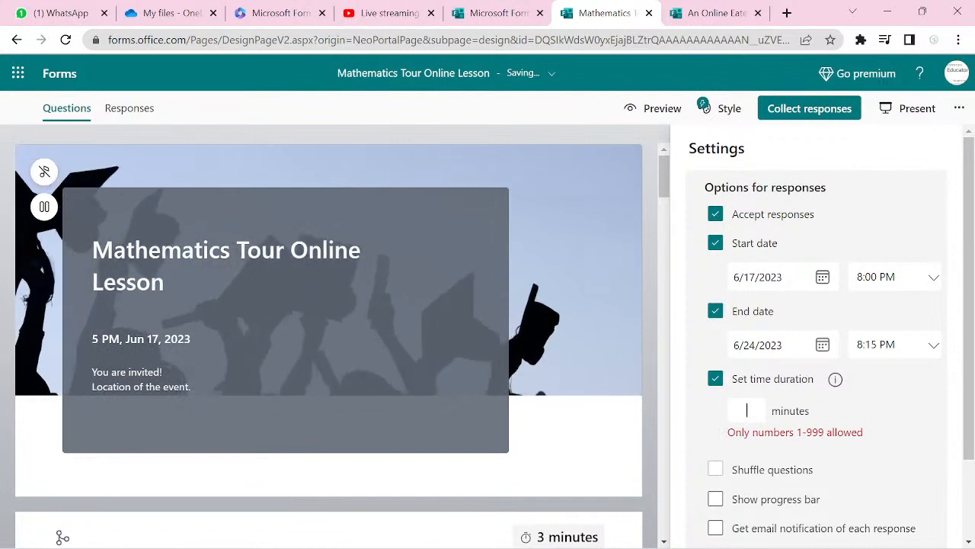
{"action": "type", "text": "3"}
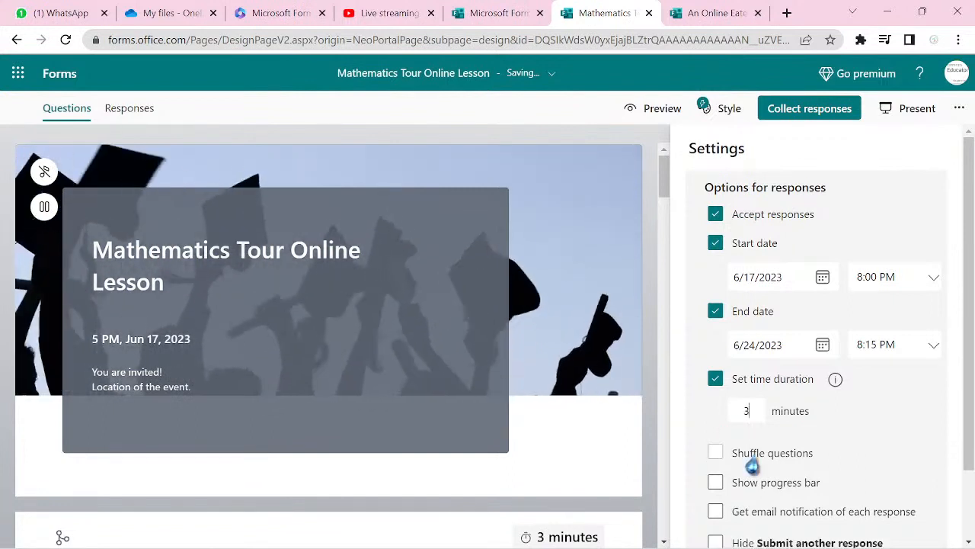
{"action": "left_click", "coordinate": [715, 485]}
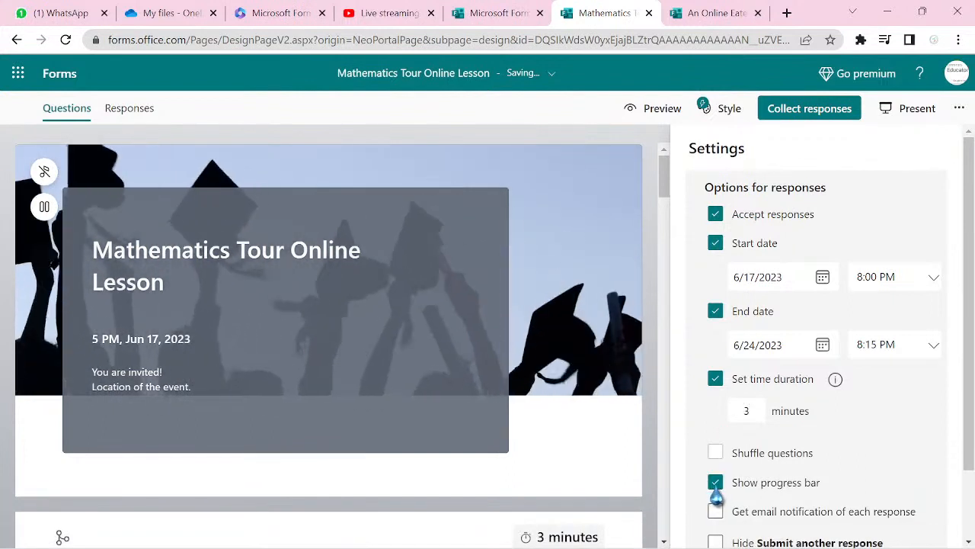
{"action": "scroll", "coordinate": [716, 494], "scroll_direction": "down", "scroll_amount": 1}
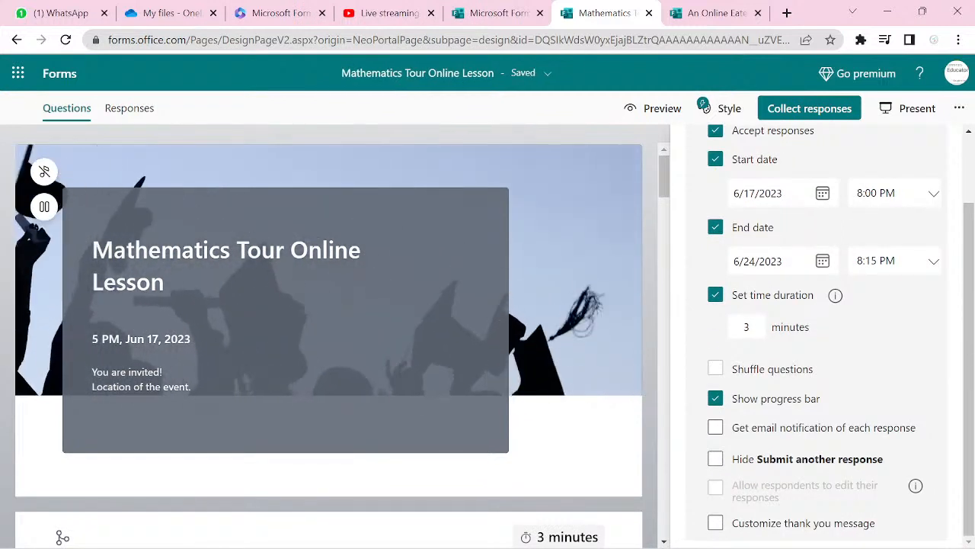
{"action": "left_click", "coordinate": [716, 429]}
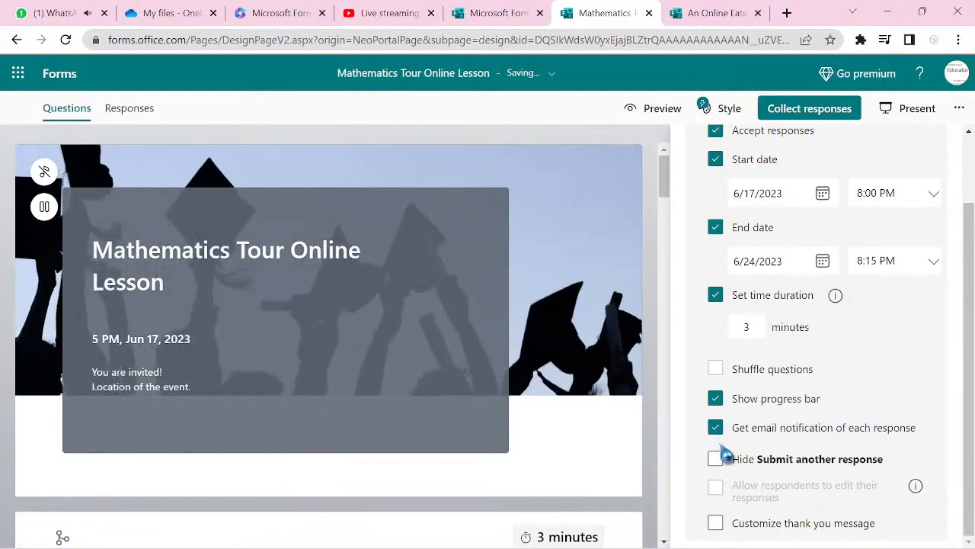
{"action": "left_click", "coordinate": [716, 458]}
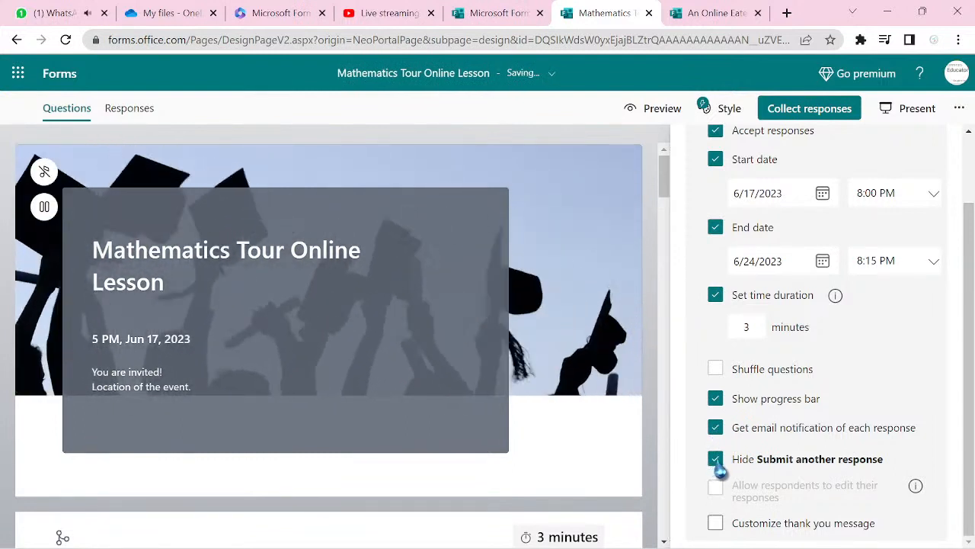
- Replace the thank-you message with 'You have successfully submitted your registration form!'
{"action": "left_click", "coordinate": [715, 522]}
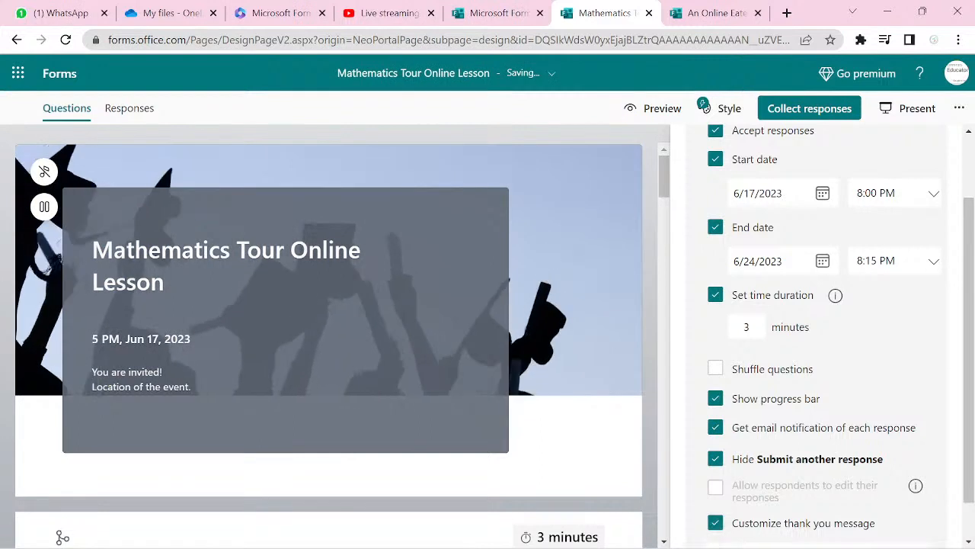
{"action": "triple_click", "coordinate": [790, 514]}
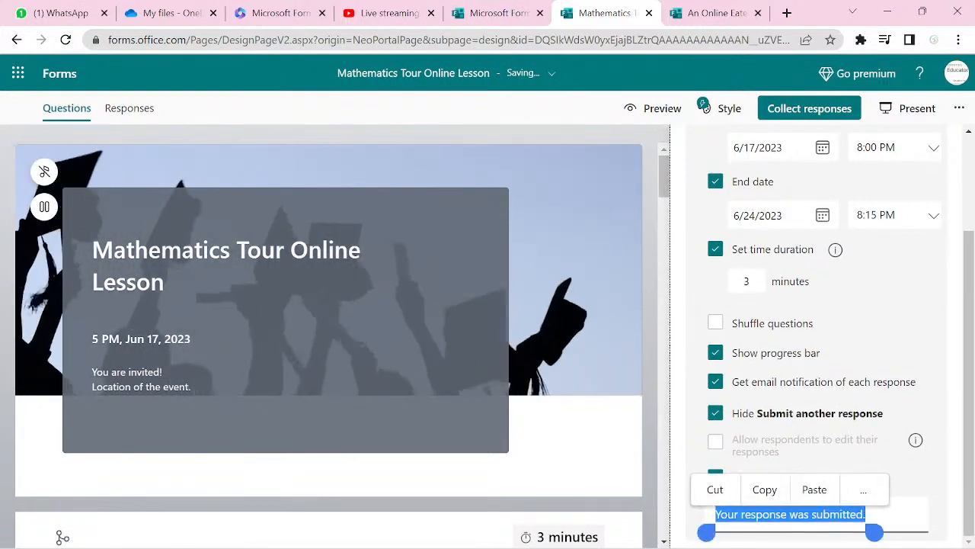
{"action": "type", "text": "You hav"}
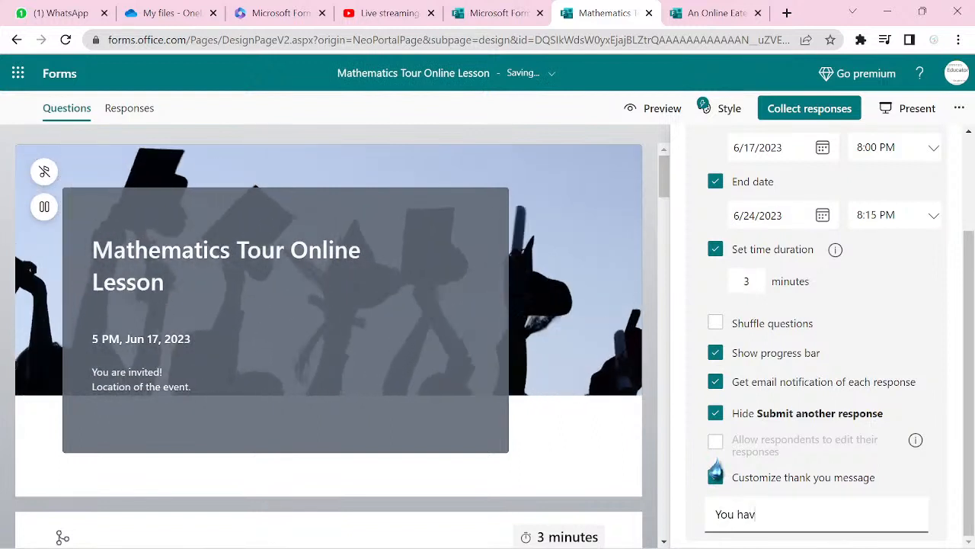
{"action": "type", "text": "e succes"}
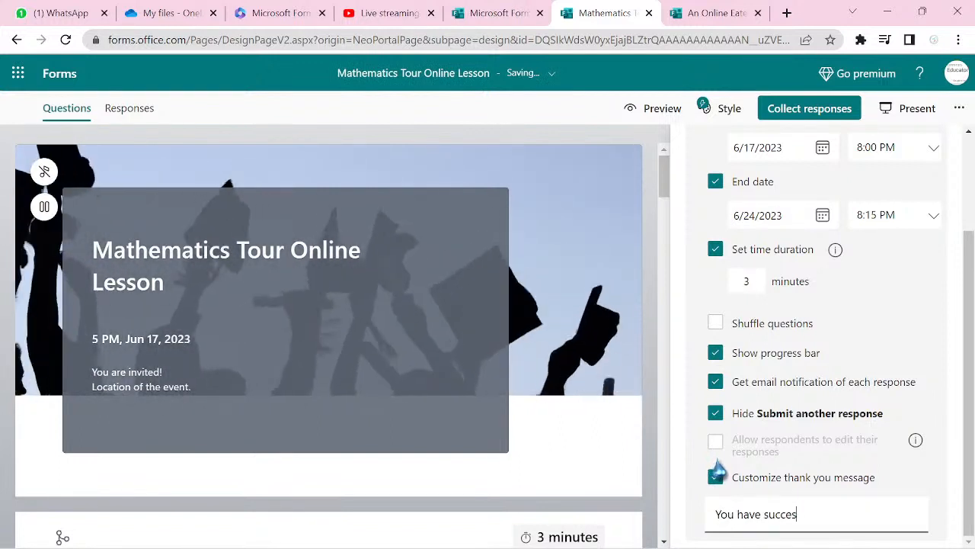
{"action": "type", "text": "sfully "}
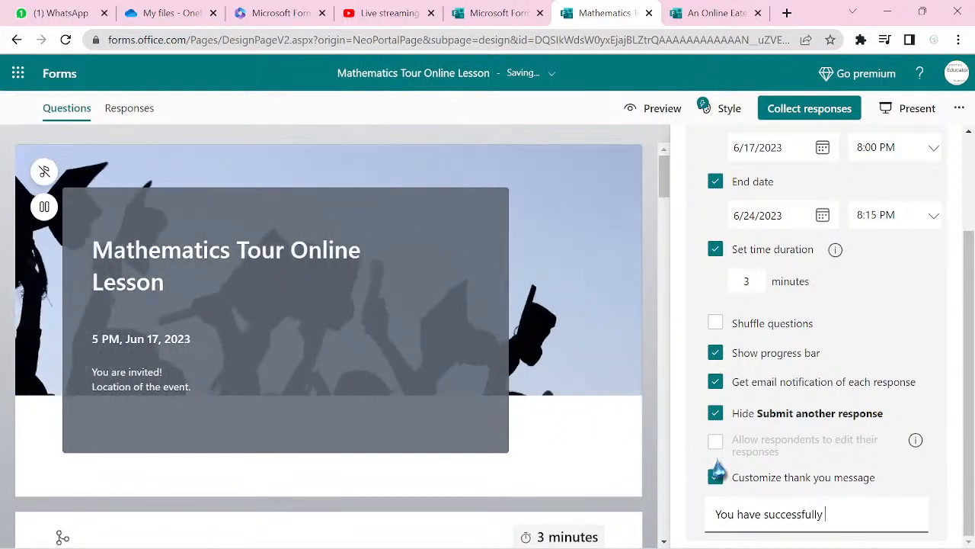
{"action": "type", "text": "submitted yo"}
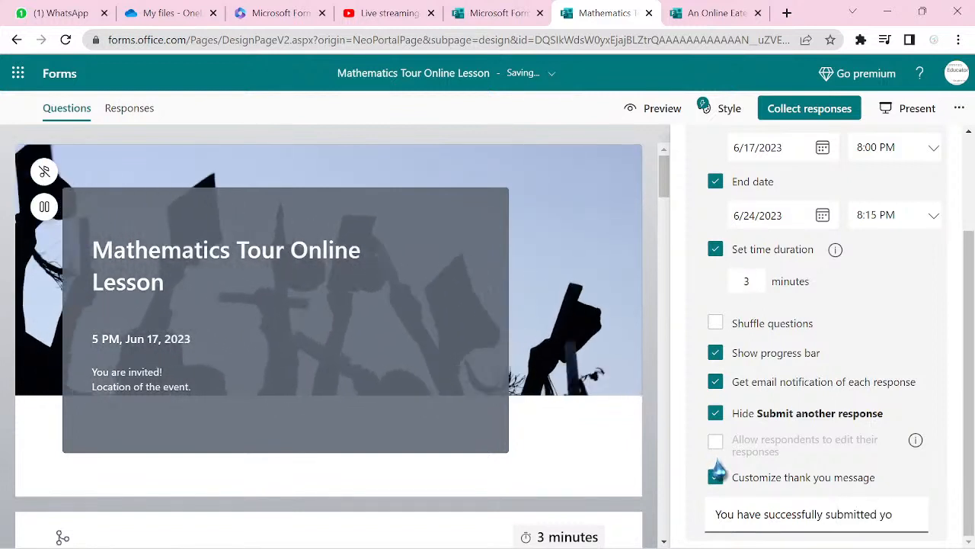
{"action": "type", "text": "ur re"}
{"action": "type", "text": "gistration form!"}
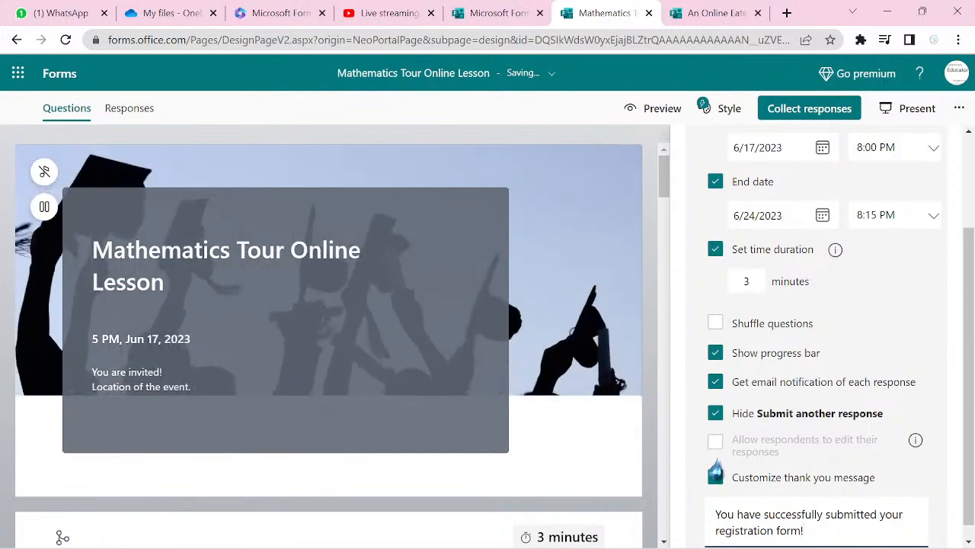
{"action": "scroll", "coordinate": [715, 457], "scroll_direction": "down", "scroll_amount": 1}
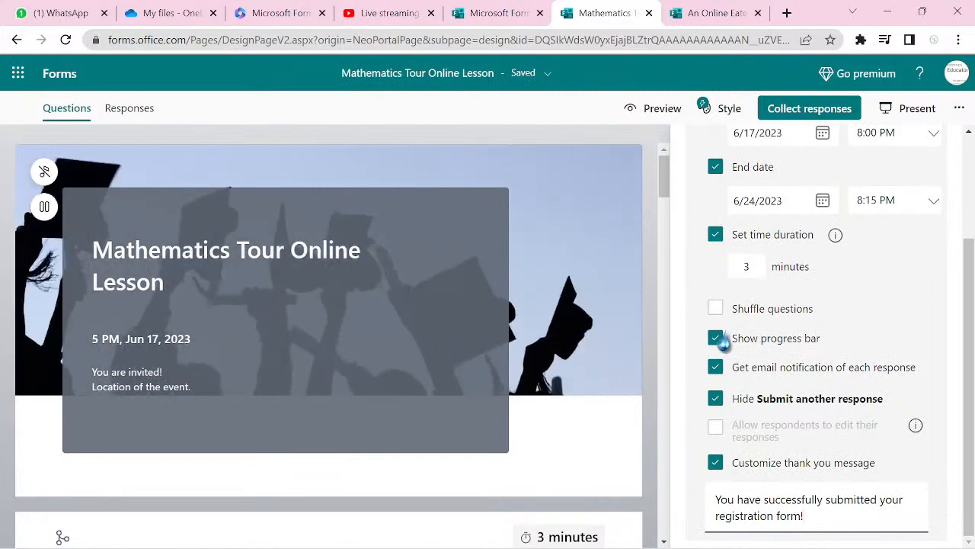
{"action": "left_click_drag", "start_coordinate": [601, 108], "coordinate": [969, 121]}
{"action": "left_click", "coordinate": [888, 183]}
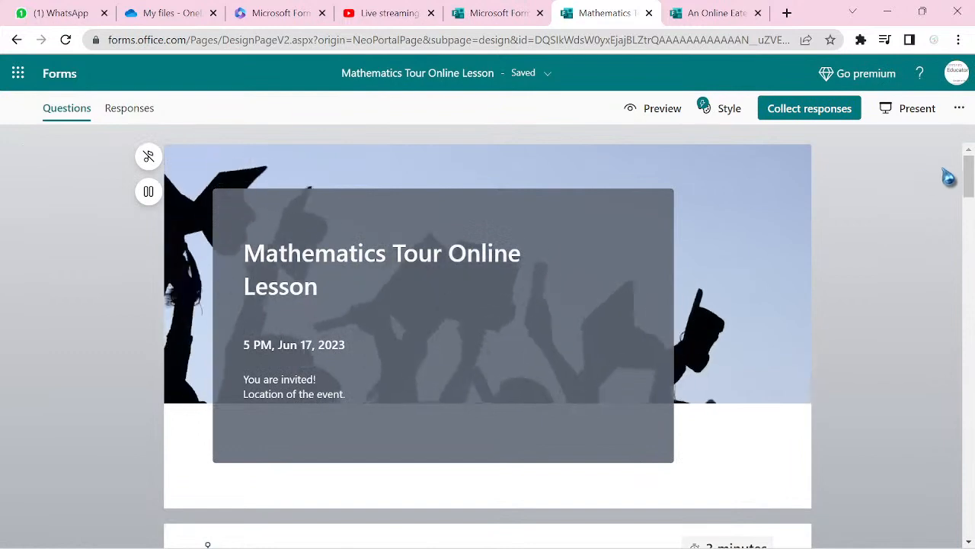
{"action": "left_click", "coordinate": [657, 115]}
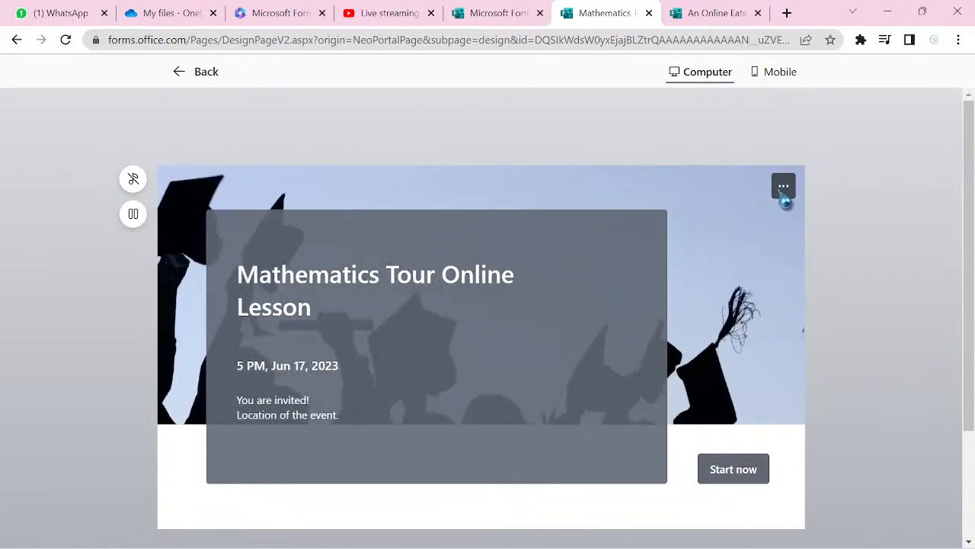
{"action": "left_click", "coordinate": [749, 477]}
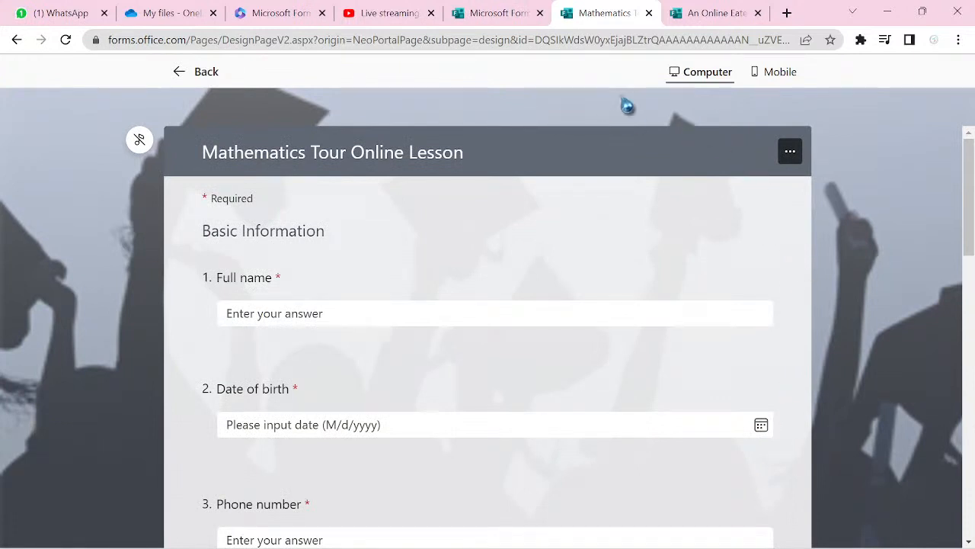
{"action": "left_click", "coordinate": [183, 74]}
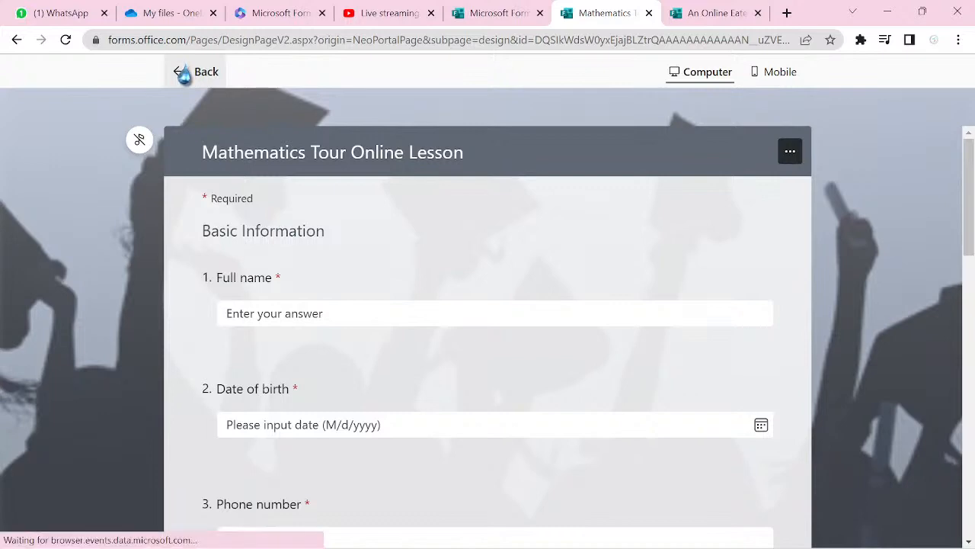
{"action": "left_click", "coordinate": [958, 109]}
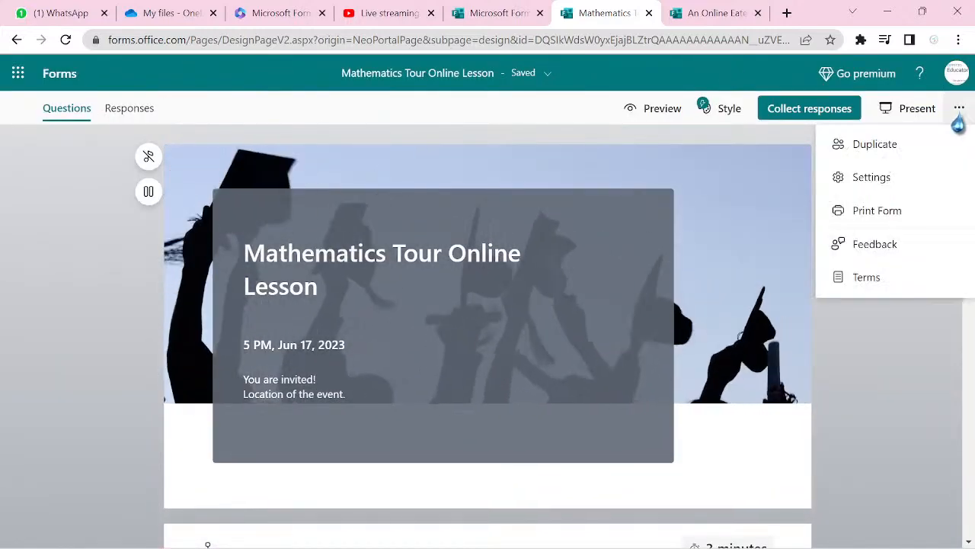
{"action": "left_click", "coordinate": [900, 183]}
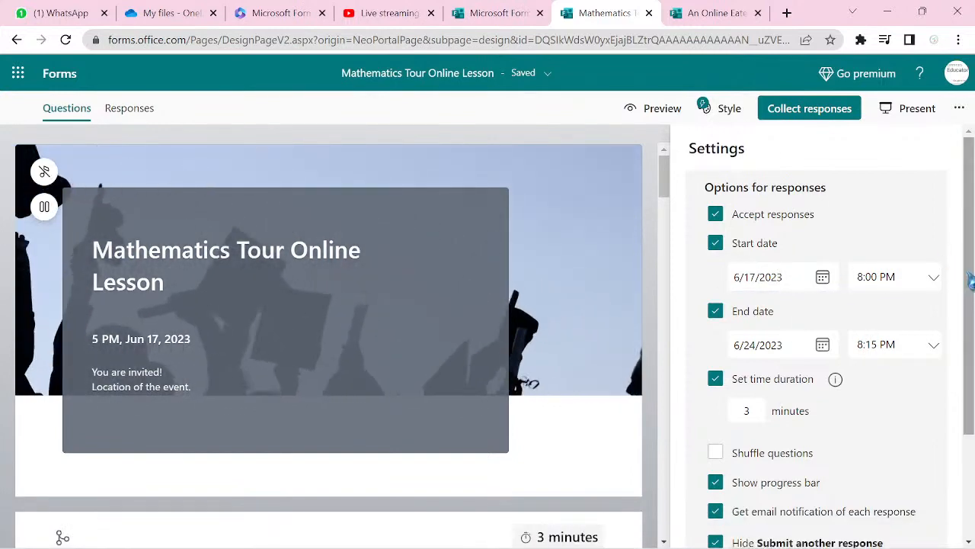
{"action": "scroll", "coordinate": [971, 282], "scroll_direction": "down", "scroll_amount": 2}
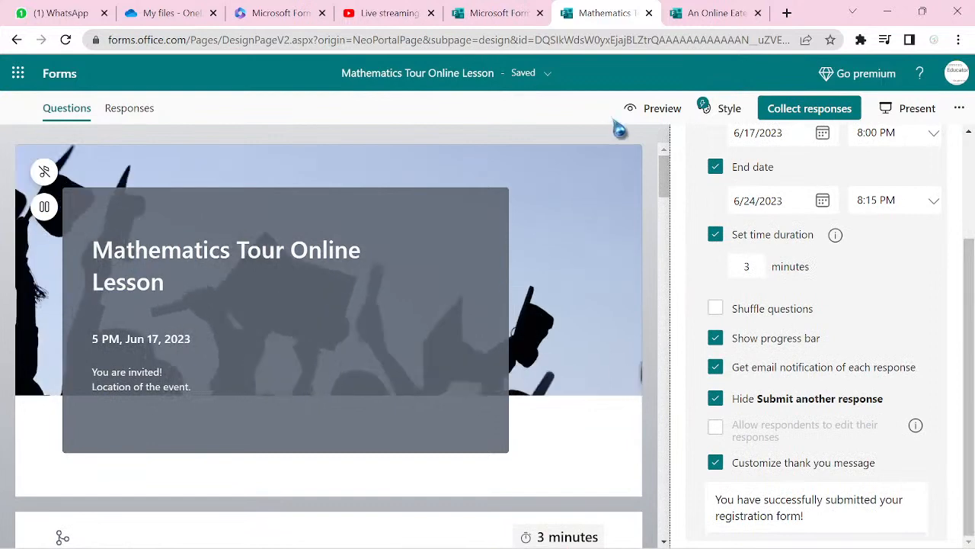
- Preview the form, start it, and turn on the background music
{"action": "left_click", "coordinate": [633, 111]}
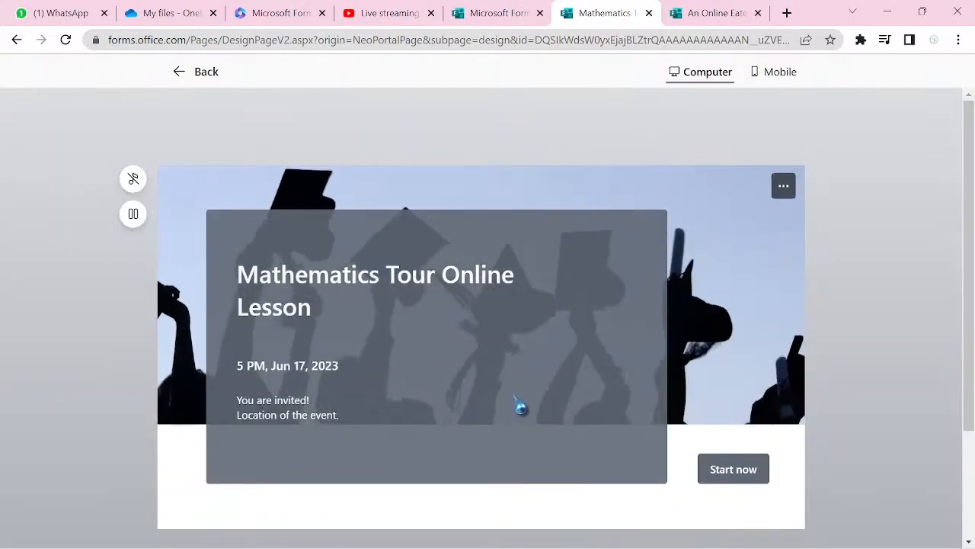
{"action": "left_click", "coordinate": [717, 471]}
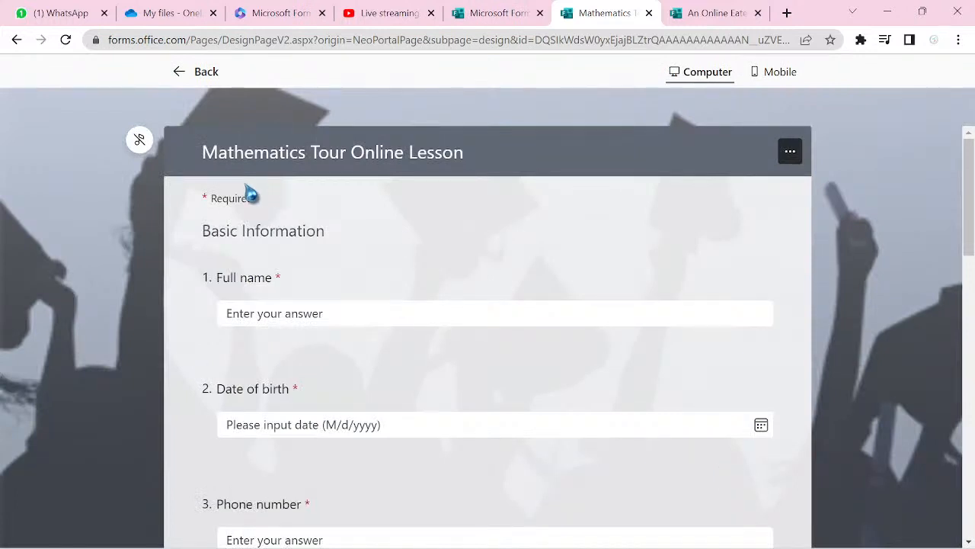
{"action": "left_click", "coordinate": [139, 141]}
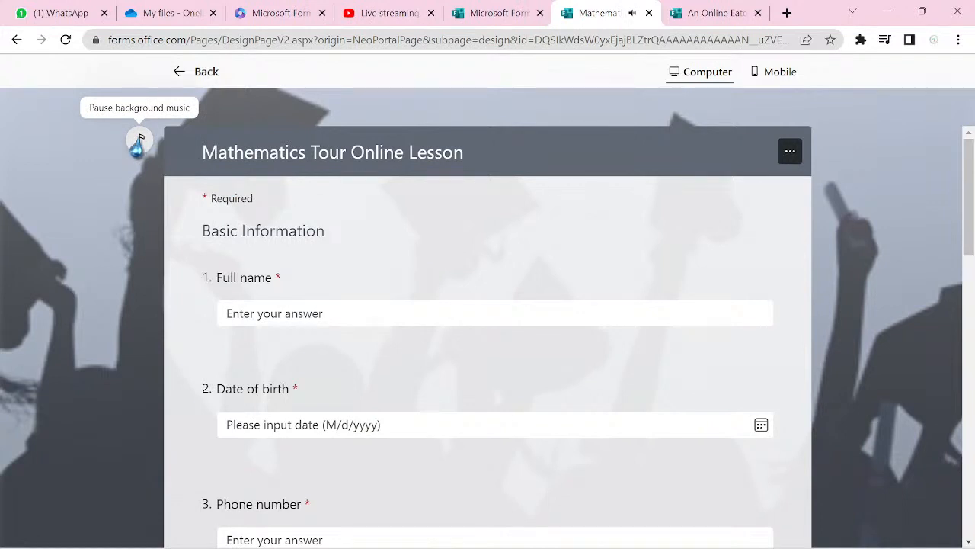
- Enter 'aa' as the full name and pick 6/22/2023 as the date of birth
{"action": "left_click", "coordinate": [277, 312]}
{"action": "type", "text": "aa"}
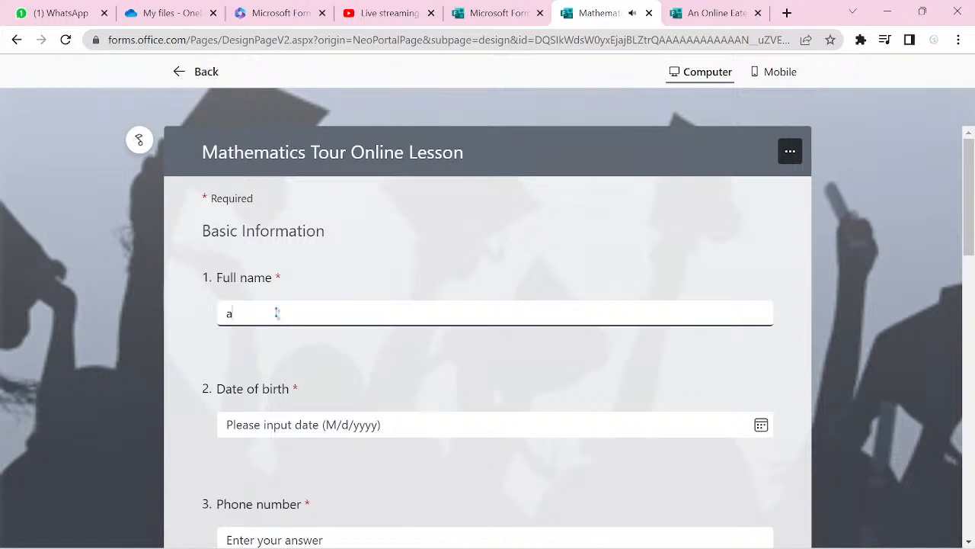
{"action": "key", "text": "Tab"}
{"action": "key", "text": "Tab"}
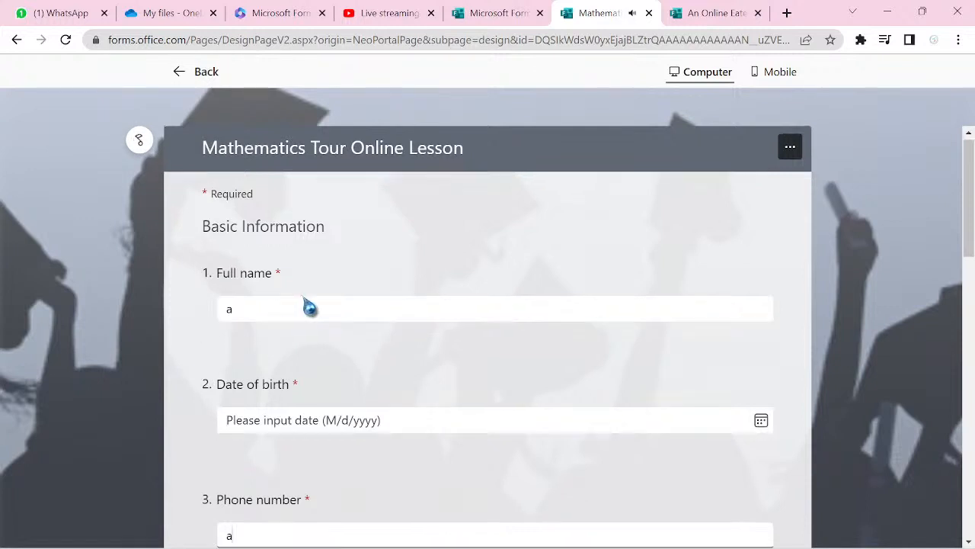
{"action": "left_click", "coordinate": [383, 419]}
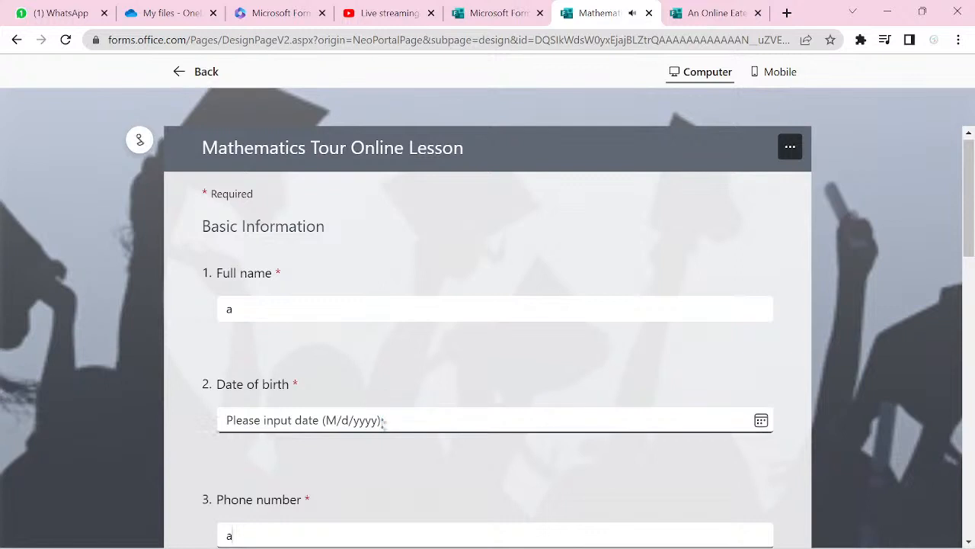
{"action": "left_click", "coordinate": [761, 423]}
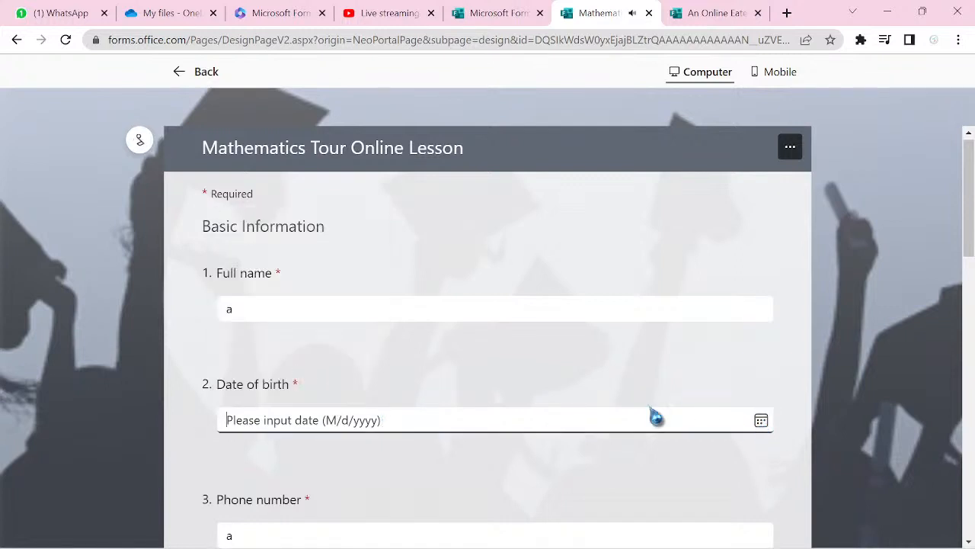
{"action": "left_click", "coordinate": [758, 426]}
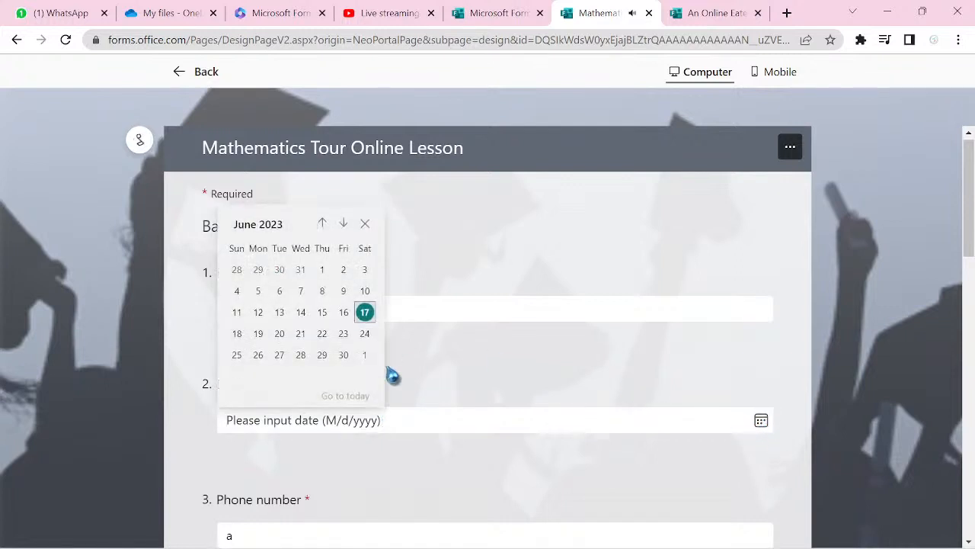
{"action": "left_click", "coordinate": [322, 336]}
- Fill the email, address, tuition and street fields with 'g' placeholders, moving on to State
{"action": "key", "text": "Tab"}
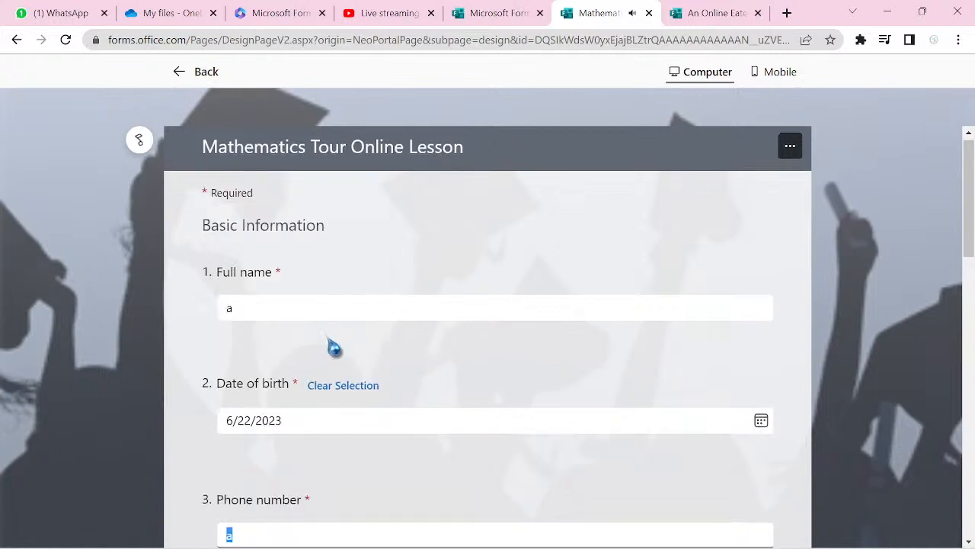
{"action": "key", "text": "Tab"}
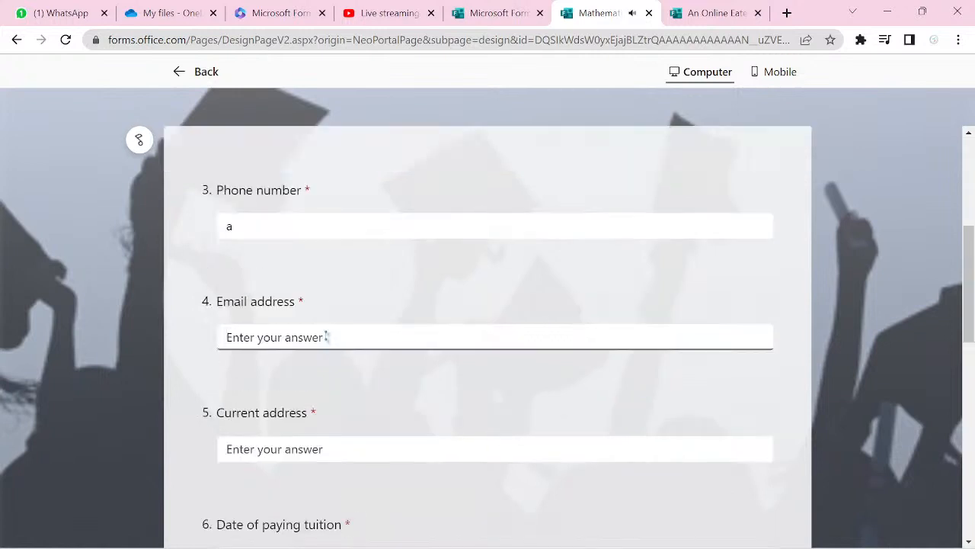
{"action": "type", "text": "g"}
{"action": "key", "text": "Tab"}
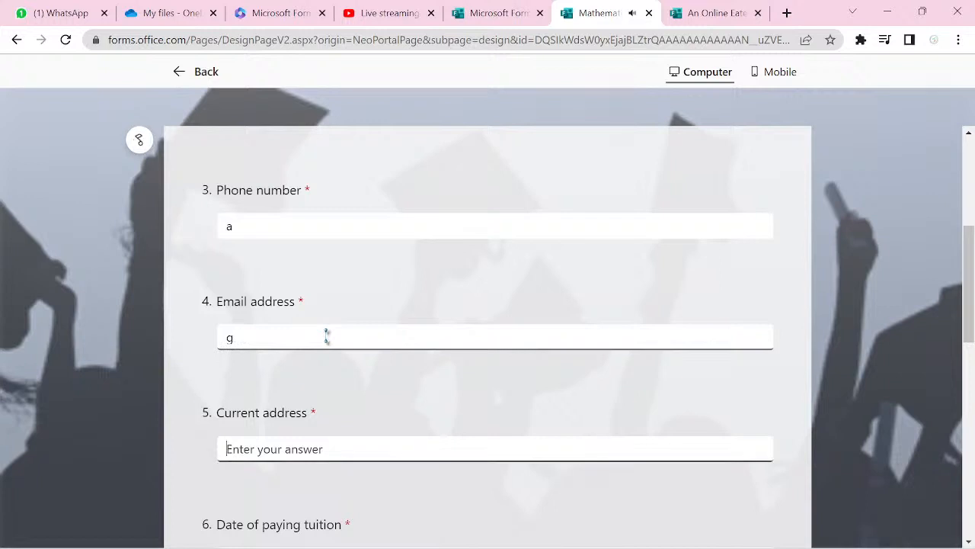
{"action": "type", "text": "g"}
{"action": "key", "text": "Tab"}
{"action": "type", "text": "g"}
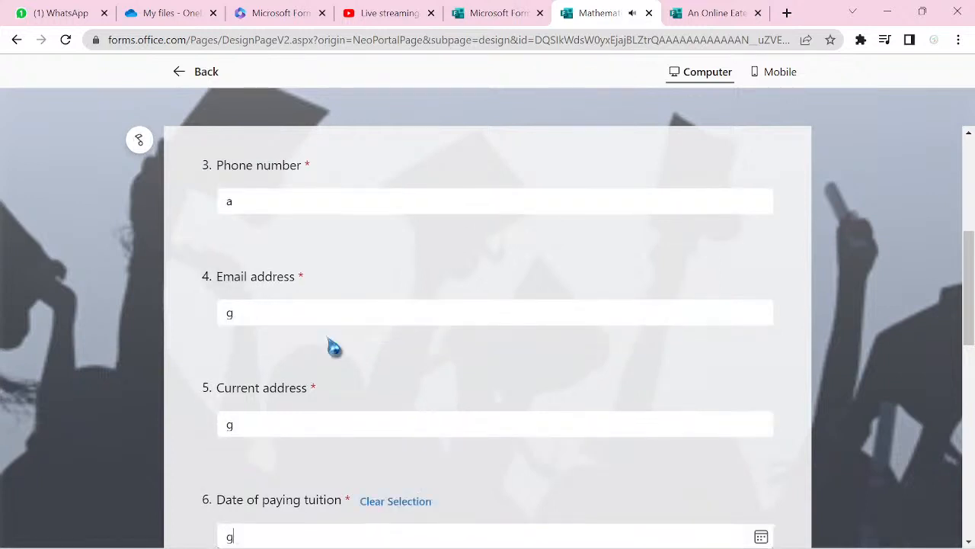
{"action": "key", "text": "Tab"}
{"action": "type", "text": "g"}
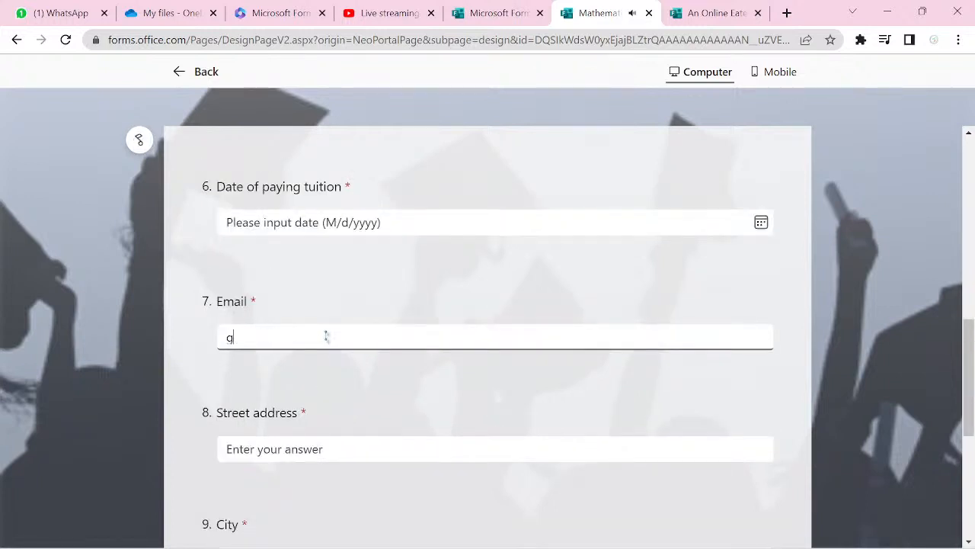
{"action": "key", "text": "Tab"}
{"action": "type", "text": "g"}
{"action": "key", "text": "Tab"}
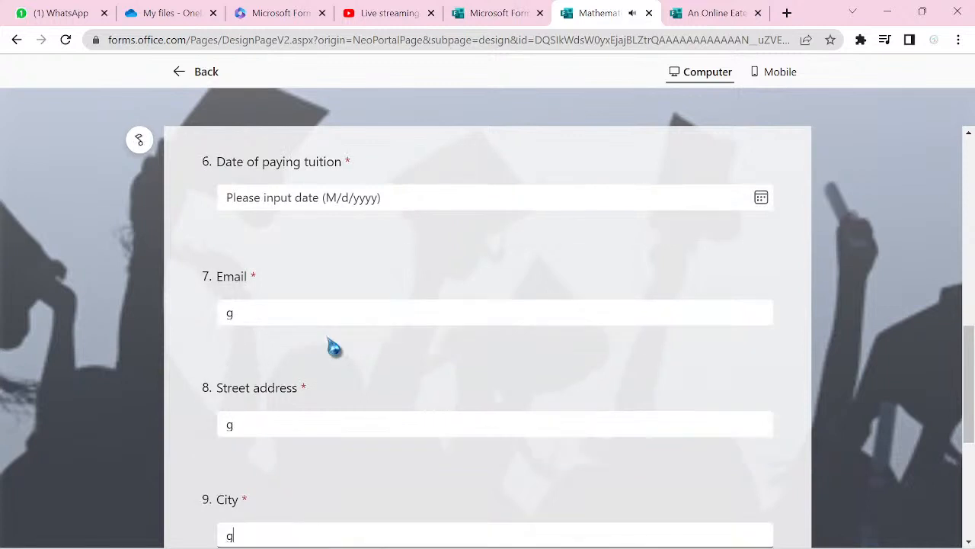
{"action": "key", "text": "Tab"}
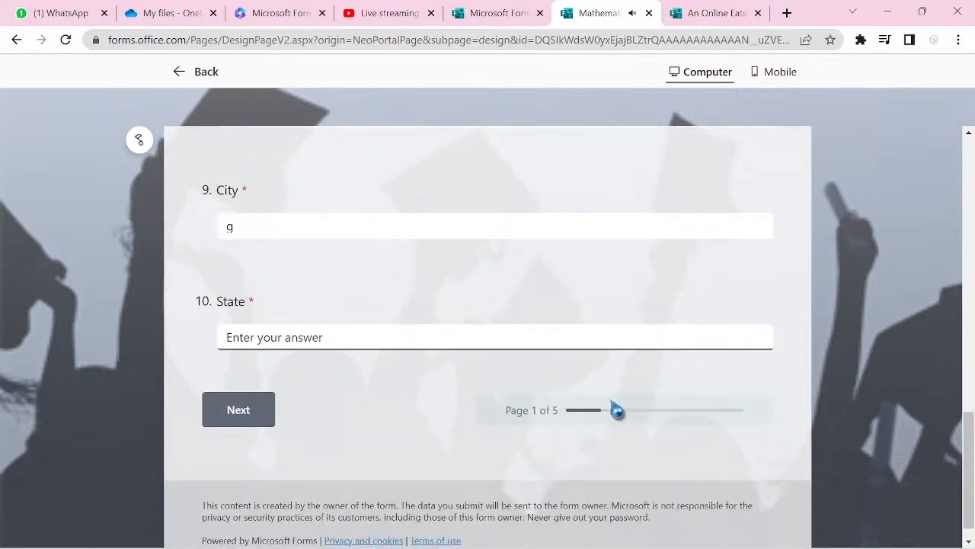
- Answer the required State question with 'f'
{"action": "left_click", "coordinate": [247, 418]}
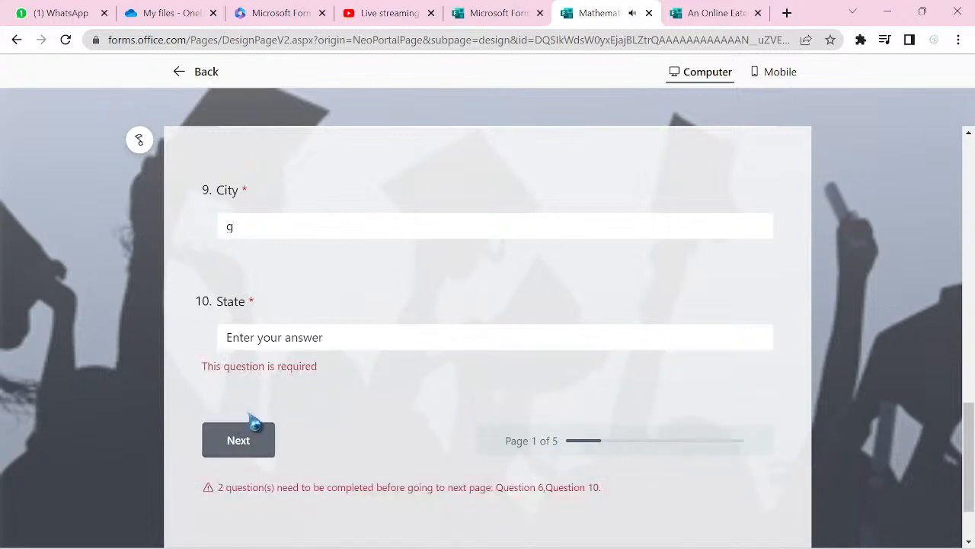
{"action": "left_click", "coordinate": [246, 345]}
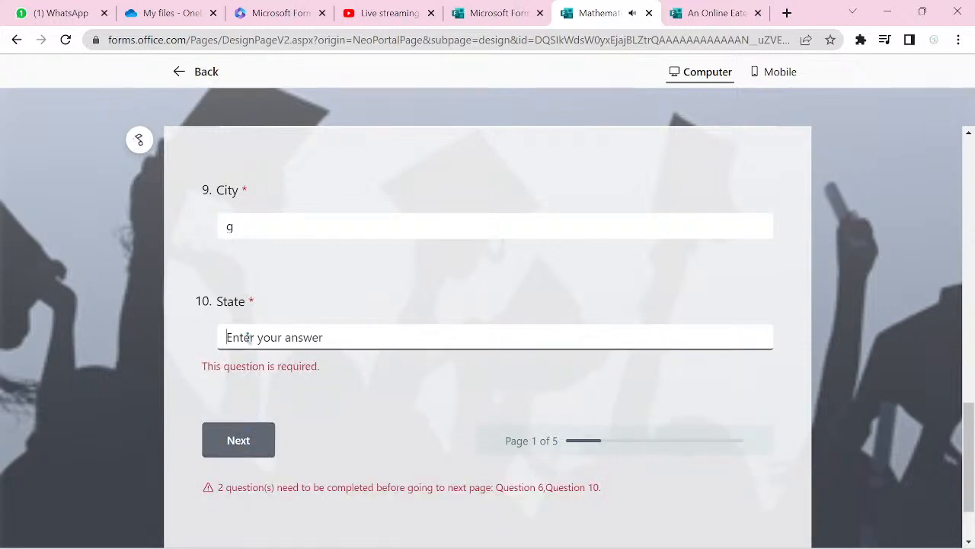
{"action": "type", "text": "f"}
{"action": "left_click", "coordinate": [247, 419]}
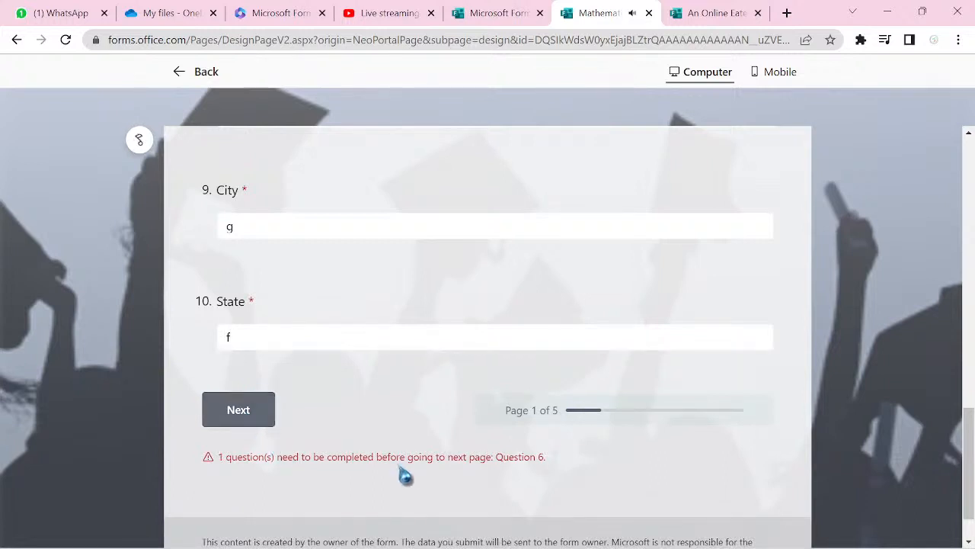
{"action": "scroll", "coordinate": [420, 478], "scroll_direction": "up", "scroll_amount": 5}
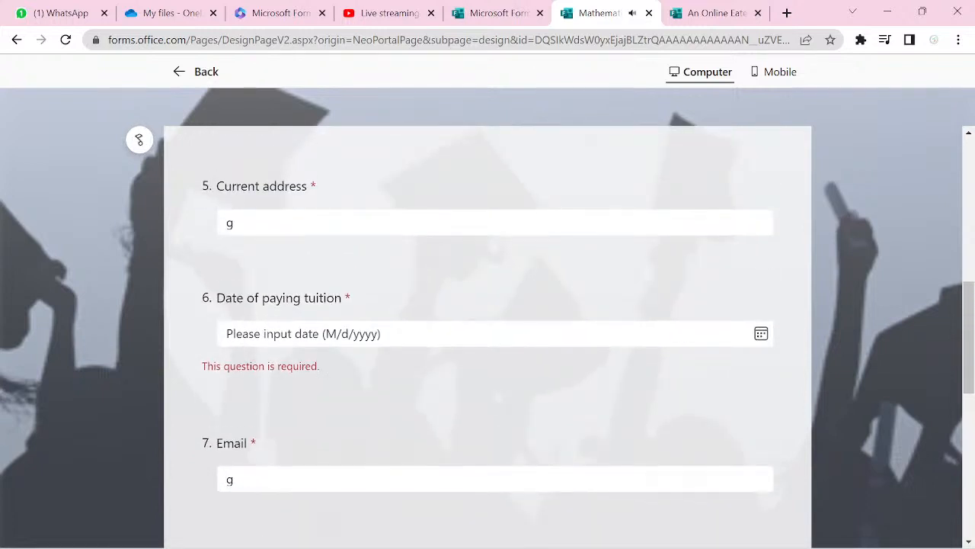
- Set the tuition payment date to 6/23/2023 and advance to the Lesson Type page
{"action": "left_click", "coordinate": [305, 333]}
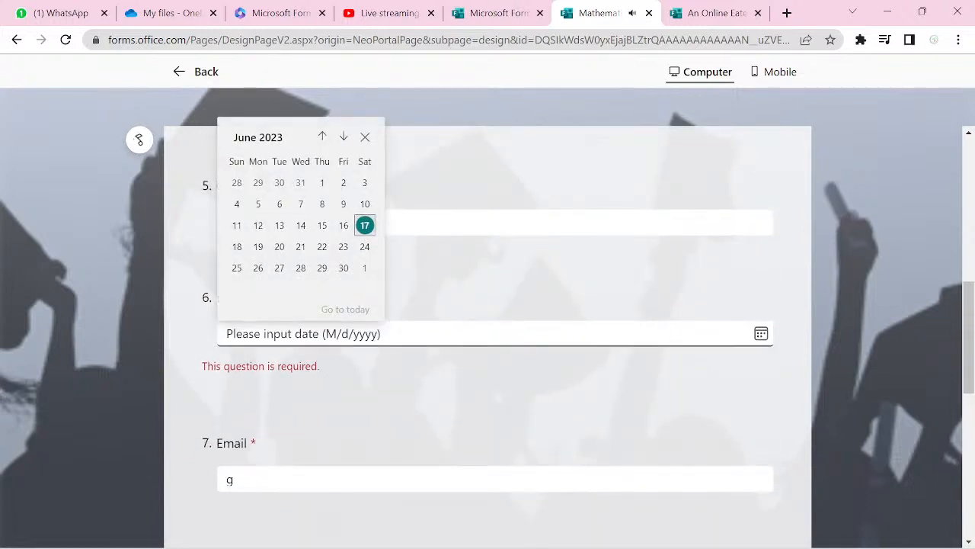
{"action": "key", "text": "Escape"}
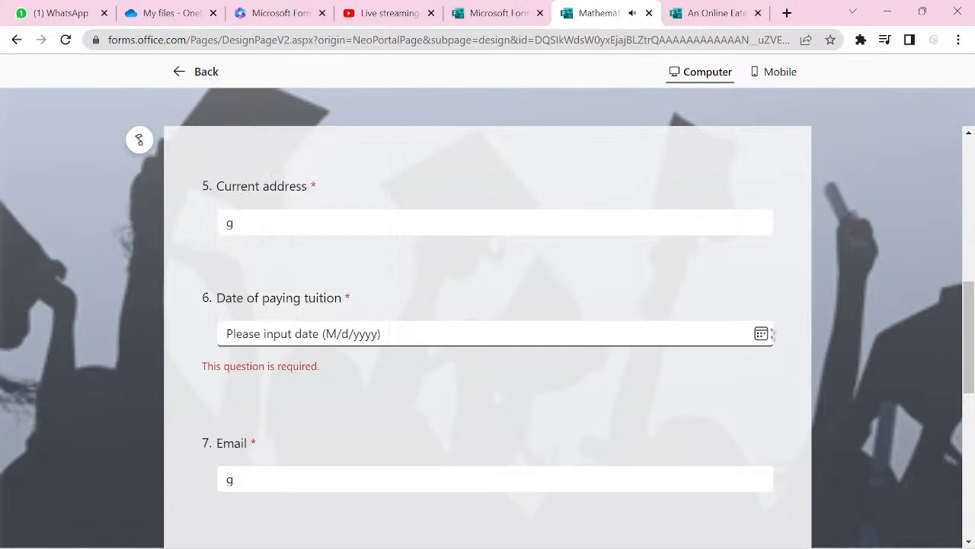
{"action": "left_click", "coordinate": [762, 343]}
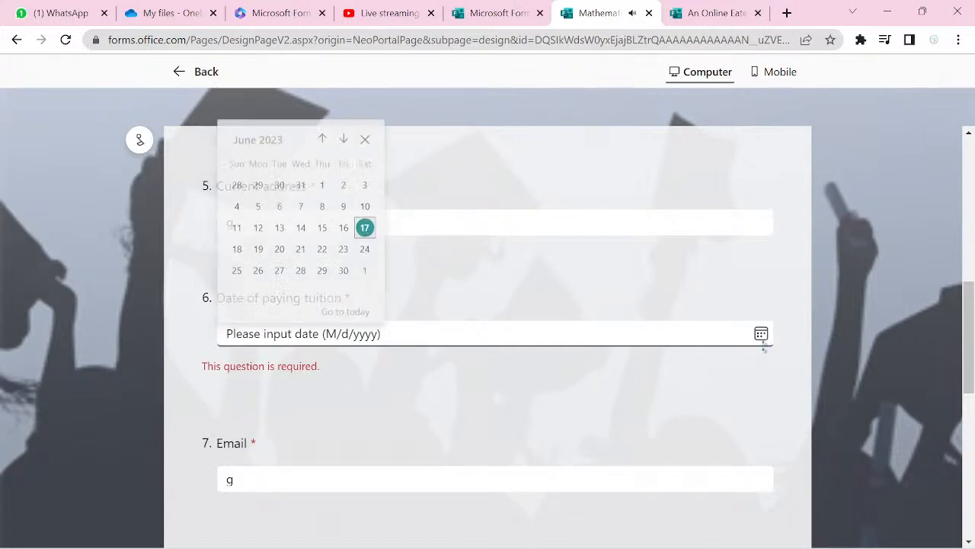
{"action": "left_click", "coordinate": [343, 247]}
{"action": "scroll", "coordinate": [348, 256], "scroll_direction": "down", "scroll_amount": 6}
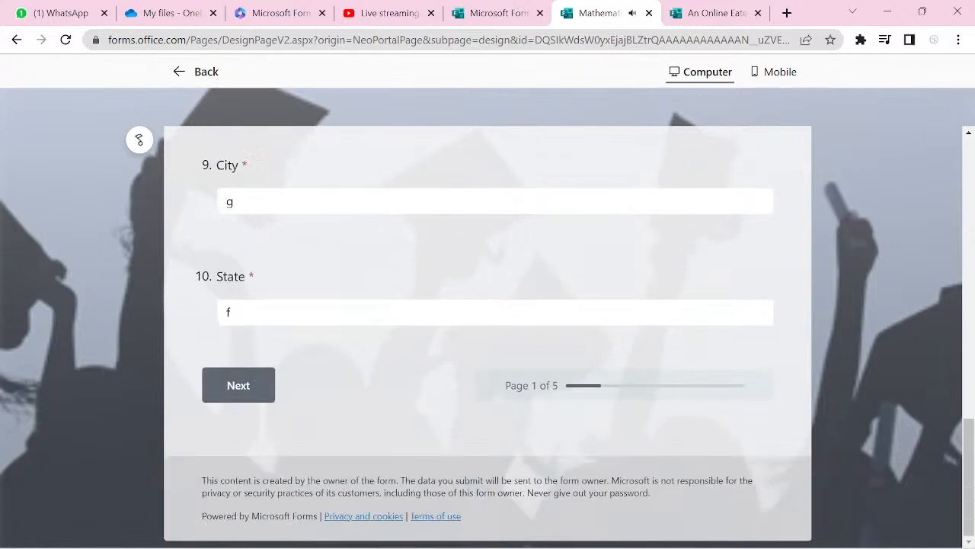
{"action": "key", "text": "Return"}
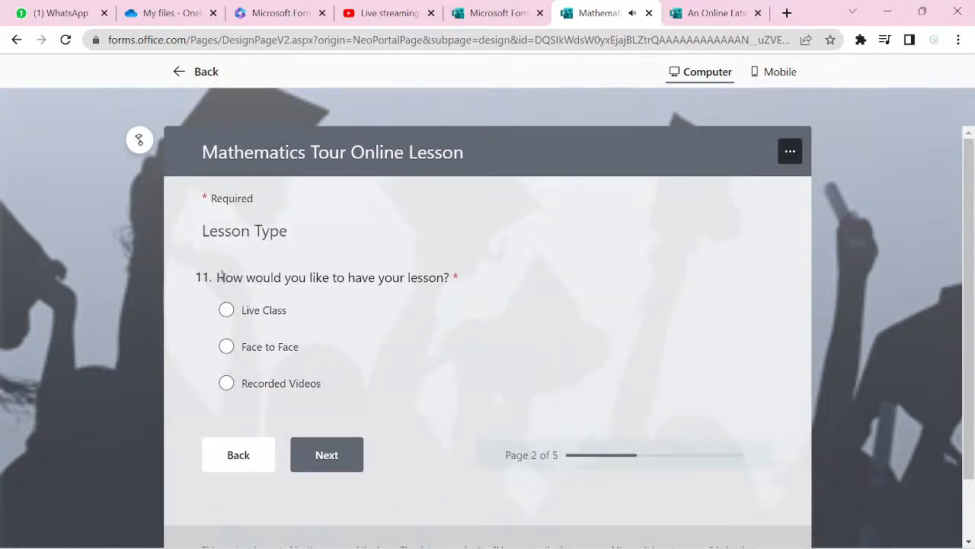
- Choose Live Class, then answer A laptop, Google Meet and Scienece on the next page
{"action": "left_click", "coordinate": [227, 314]}
{"action": "left_click", "coordinate": [328, 457]}
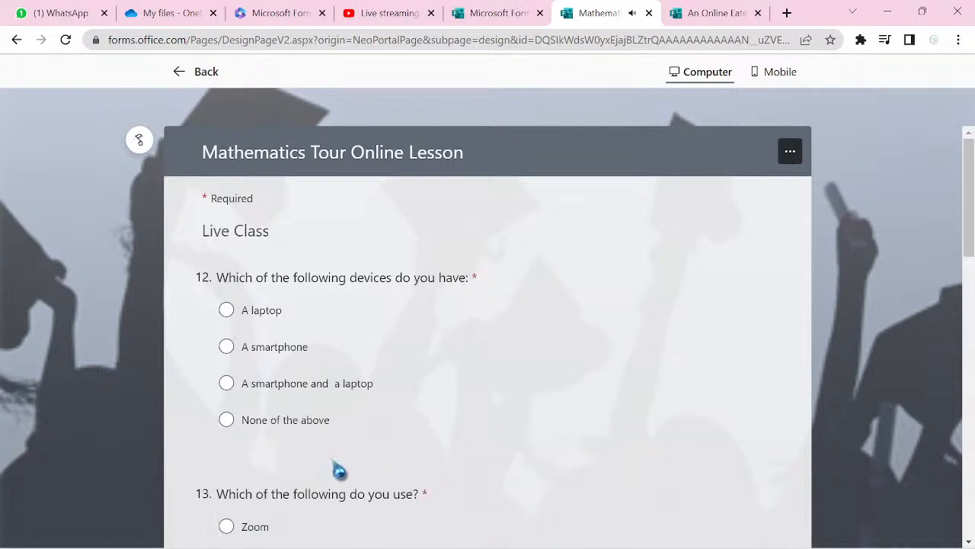
{"action": "left_click", "coordinate": [226, 311]}
{"action": "scroll", "coordinate": [229, 319], "scroll_direction": "down", "scroll_amount": 2}
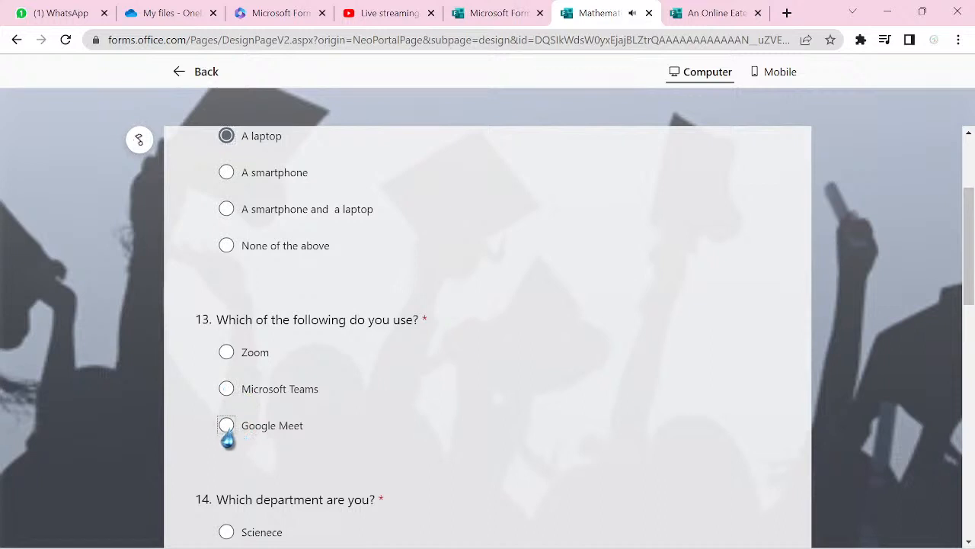
{"action": "left_click", "coordinate": [227, 427]}
{"action": "scroll", "coordinate": [226, 431], "scroll_direction": "down", "scroll_amount": 2}
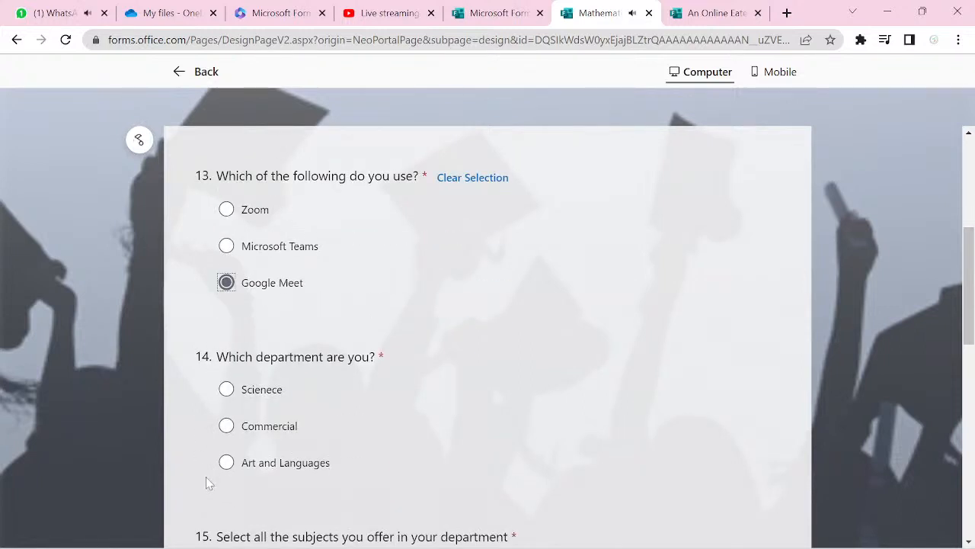
{"action": "left_click", "coordinate": [226, 390]}
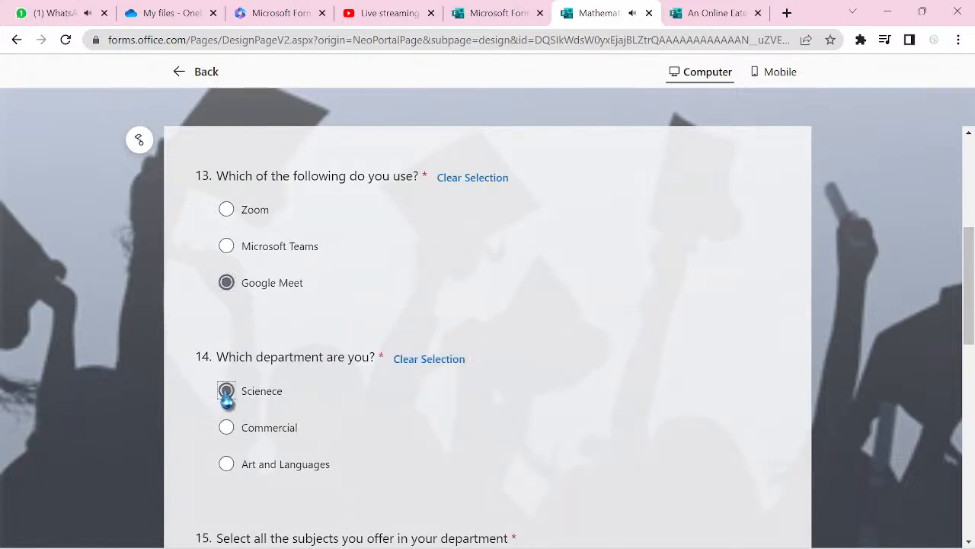
{"action": "scroll", "coordinate": [224, 398], "scroll_direction": "down", "scroll_amount": 3}
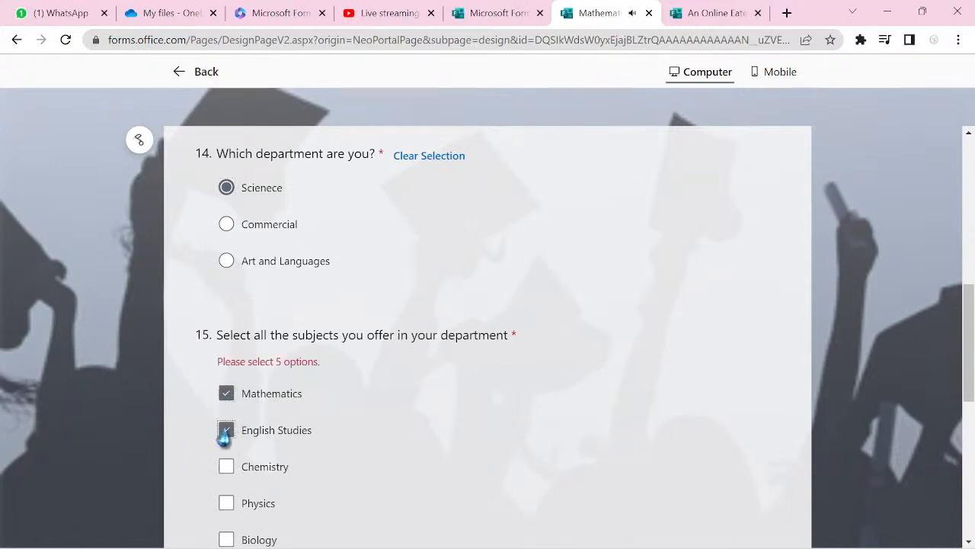
- Tick Biology as the fifth subject and advance to the following pages
{"action": "scroll", "coordinate": [225, 434], "scroll_direction": "down", "scroll_amount": 2}
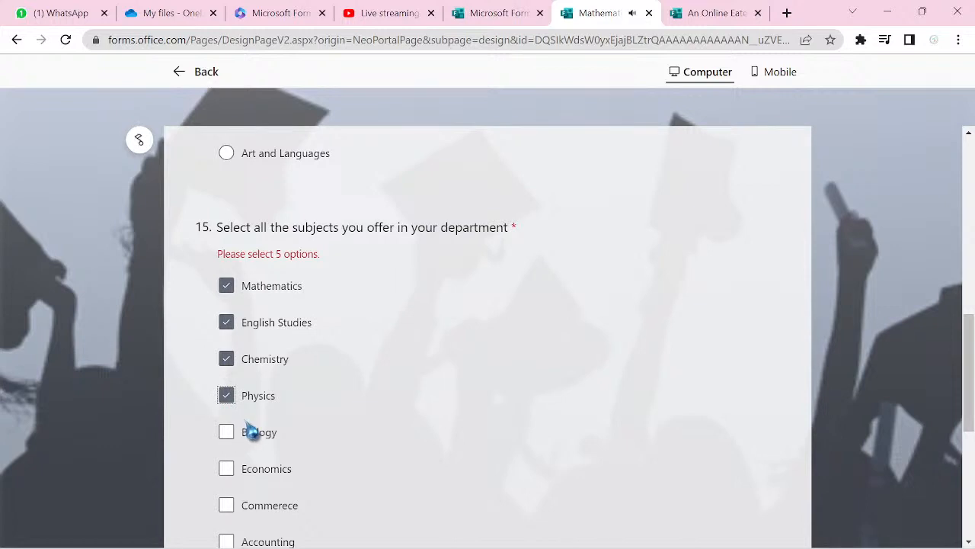
{"action": "left_click", "coordinate": [226, 432]}
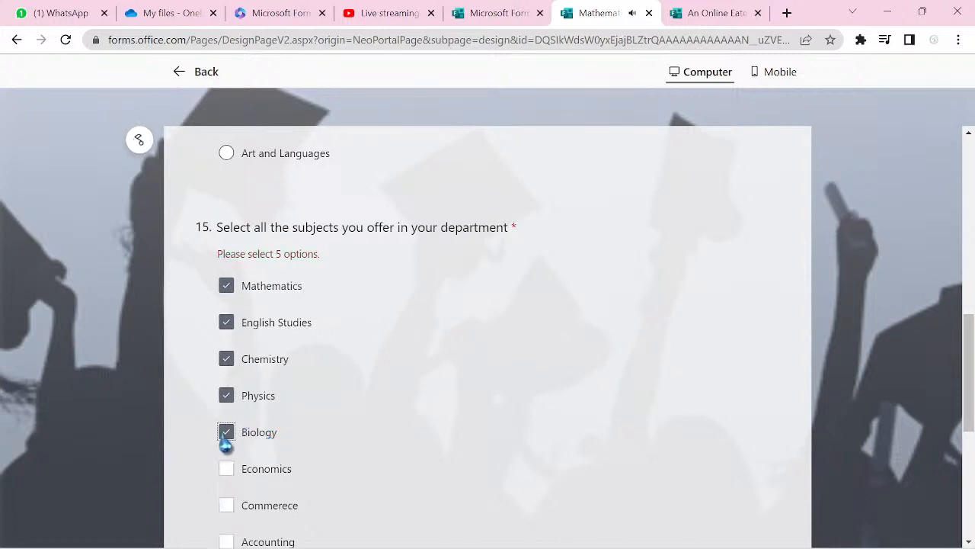
{"action": "scroll", "coordinate": [225, 445], "scroll_direction": "down", "scroll_amount": 4}
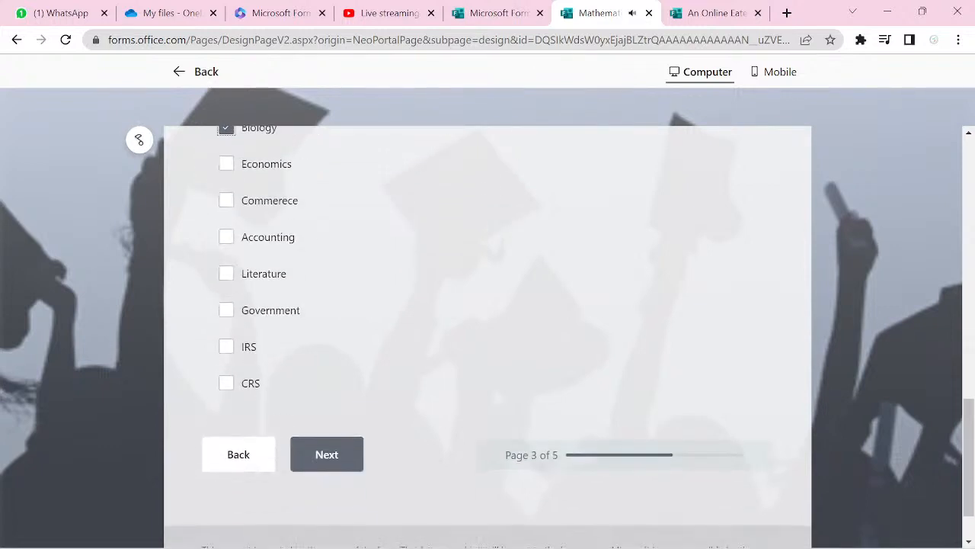
{"action": "left_click", "coordinate": [327, 454]}
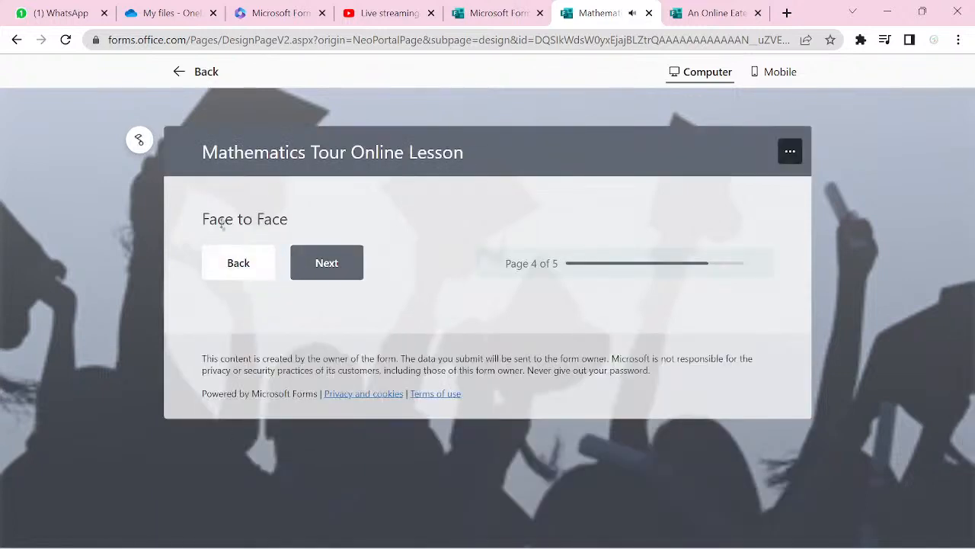
{"action": "left_click", "coordinate": [332, 268]}
- Submit the test response and go back to the form editor
{"action": "left_click", "coordinate": [332, 269]}
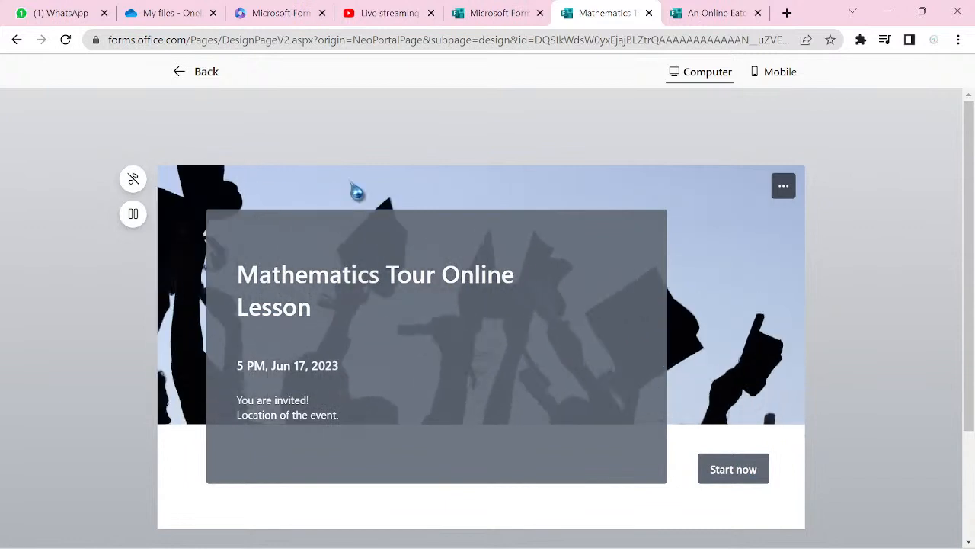
{"action": "left_click", "coordinate": [210, 85]}
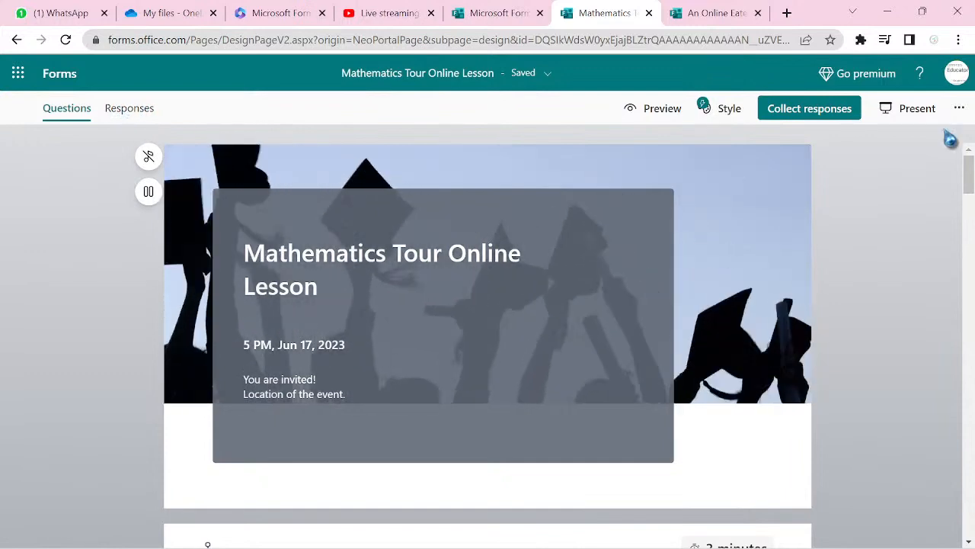
{"action": "left_click", "coordinate": [959, 108]}
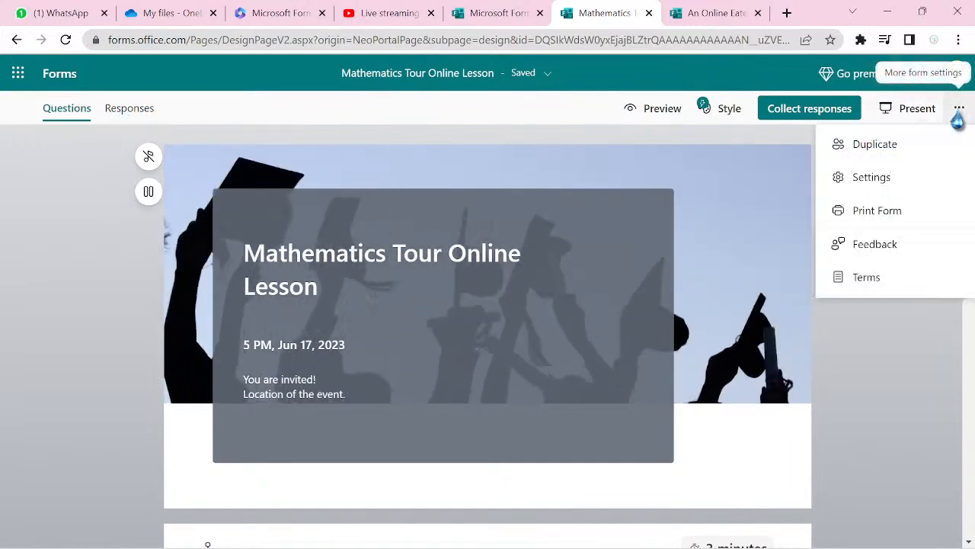
{"action": "left_click", "coordinate": [912, 183]}
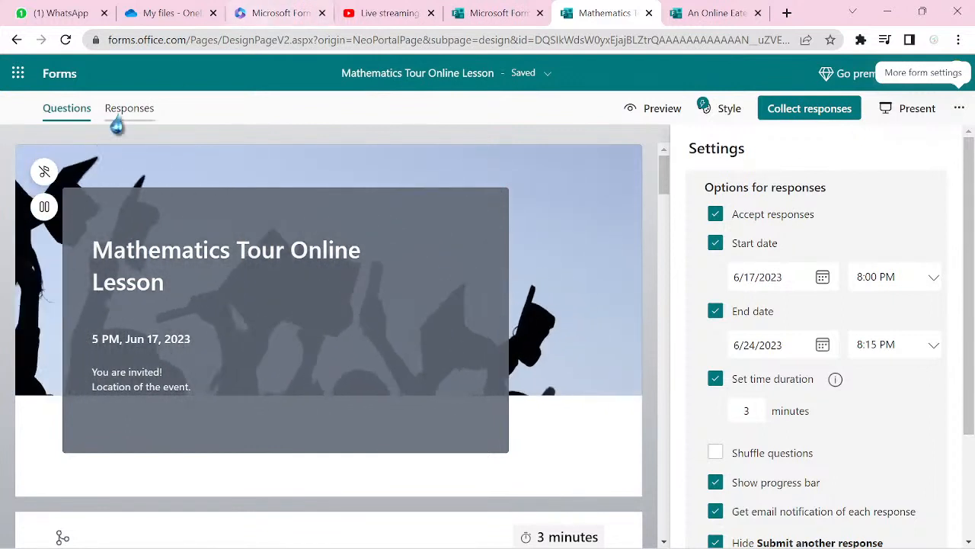
{"action": "left_click", "coordinate": [951, 121]}
{"action": "left_click", "coordinate": [530, 113]}
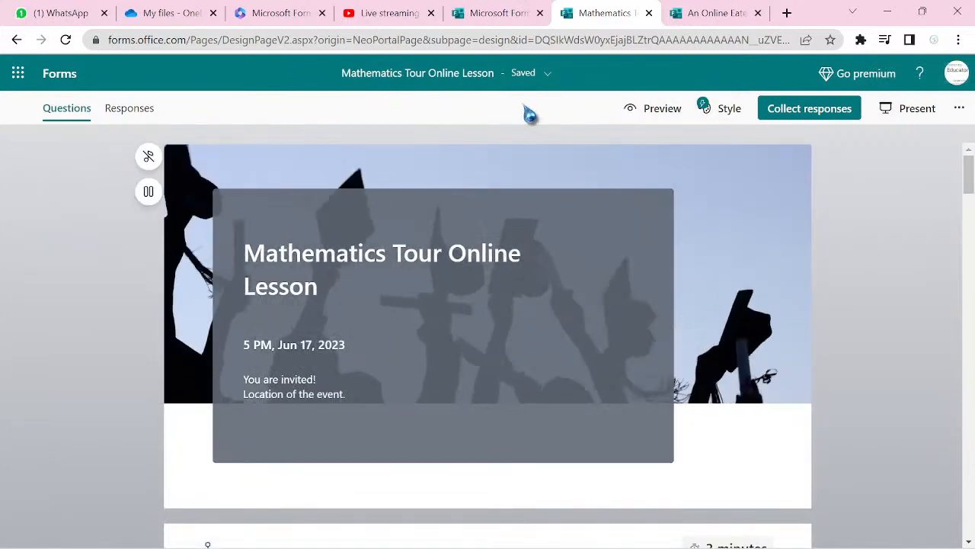
{"action": "scroll", "coordinate": [530, 113], "scroll_direction": "down", "scroll_amount": 5}
{"action": "scroll", "coordinate": [487, 343], "scroll_direction": "down", "scroll_amount": 10}
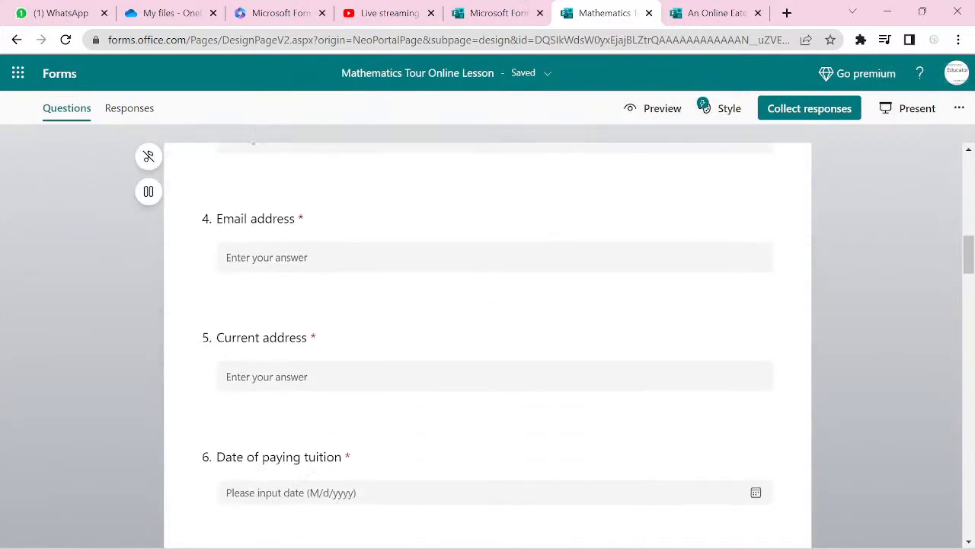
{"action": "scroll", "coordinate": [488, 343], "scroll_direction": "down", "scroll_amount": 5}
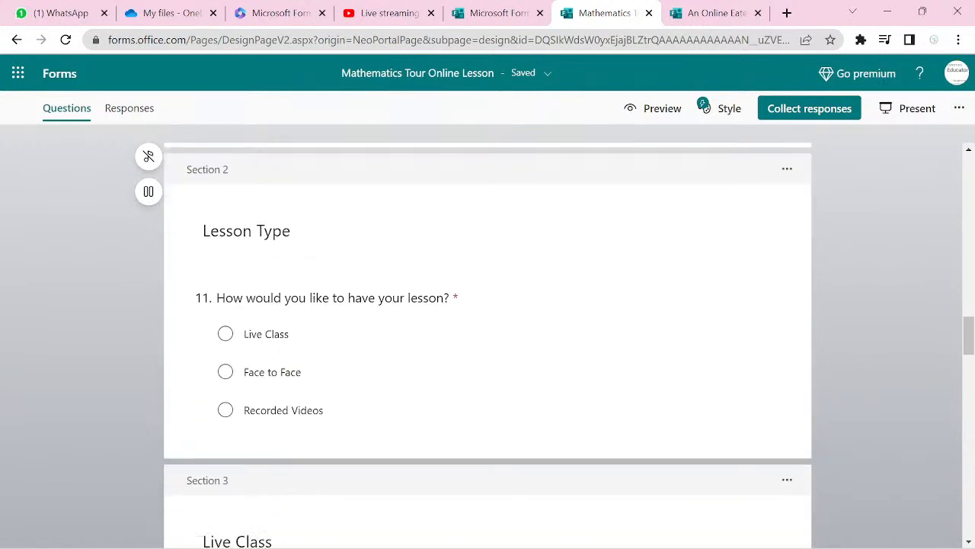
{"action": "scroll", "coordinate": [487, 342], "scroll_direction": "down", "scroll_amount": 2}
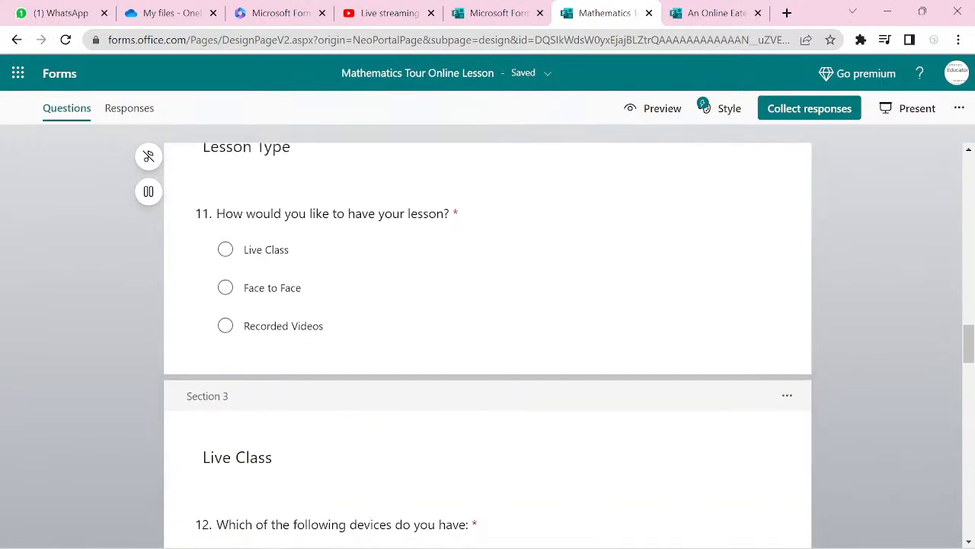
{"action": "scroll", "coordinate": [488, 343], "scroll_direction": "down", "scroll_amount": 1}
{"action": "scroll", "coordinate": [488, 343], "scroll_direction": "down", "scroll_amount": 4}
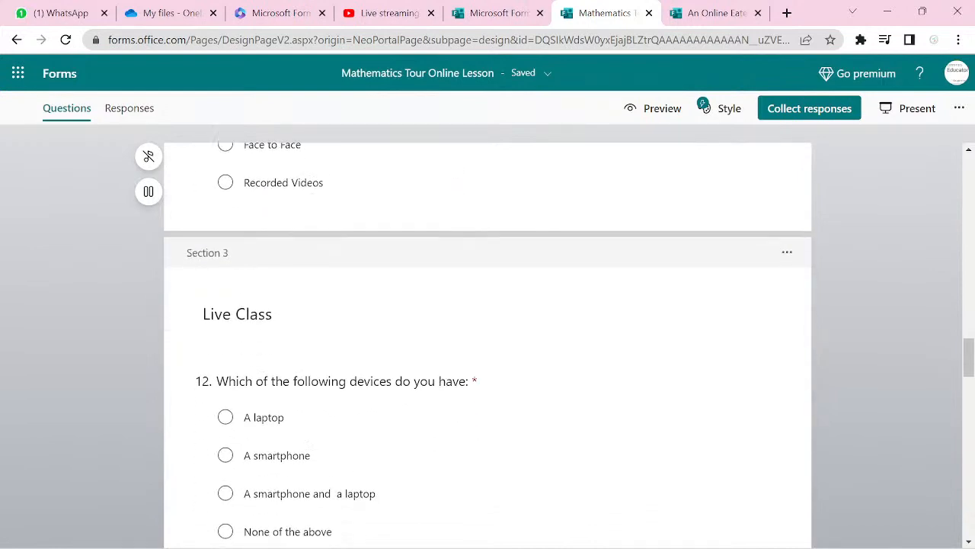
{"action": "scroll", "coordinate": [488, 343], "scroll_direction": "down", "scroll_amount": 12}
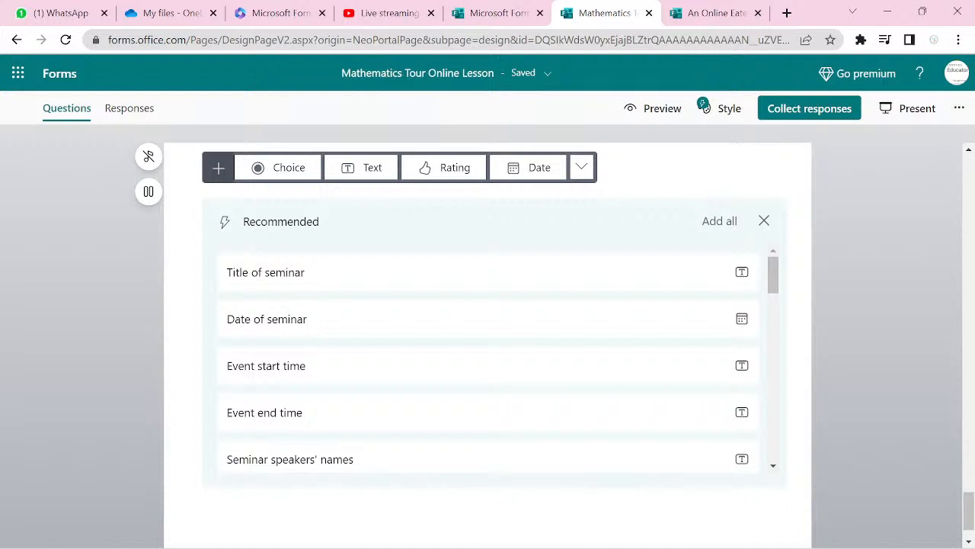
{"action": "scroll", "coordinate": [488, 343], "scroll_direction": "down", "scroll_amount": 1}
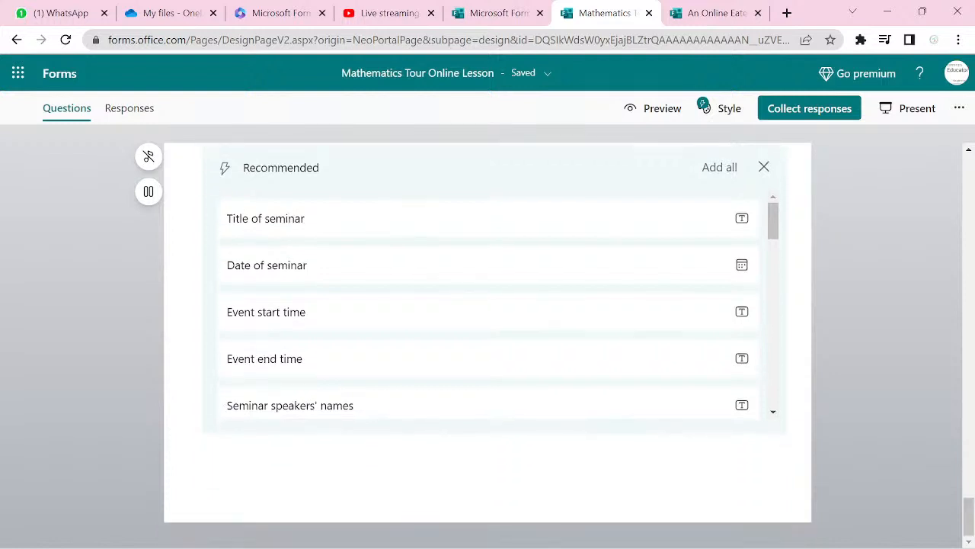
{"action": "scroll", "coordinate": [488, 343], "scroll_direction": "up", "scroll_amount": 6}
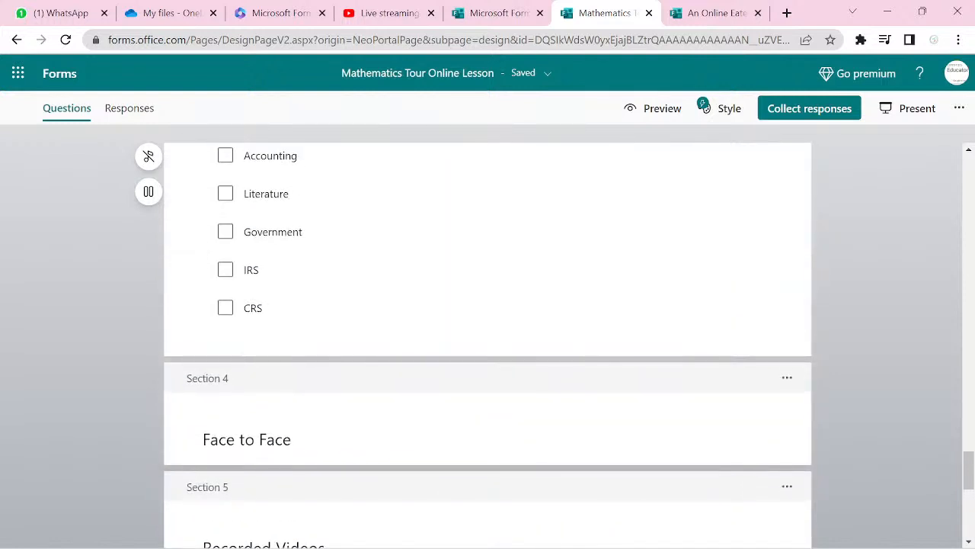
{"action": "scroll", "coordinate": [487, 343], "scroll_direction": "down", "scroll_amount": 5}
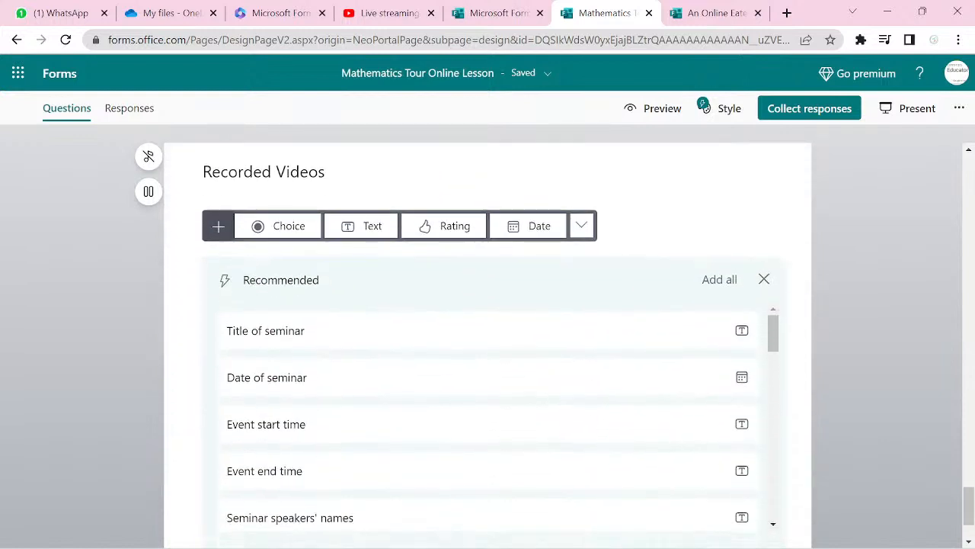
{"action": "scroll", "coordinate": [488, 342], "scroll_direction": "up", "scroll_amount": 10}
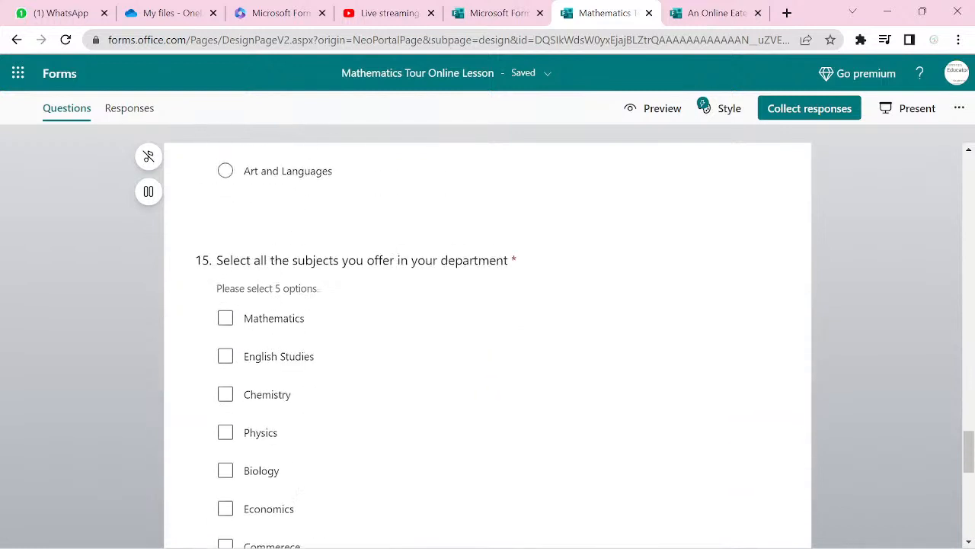
{"action": "scroll", "coordinate": [488, 343], "scroll_direction": "up", "scroll_amount": 8}
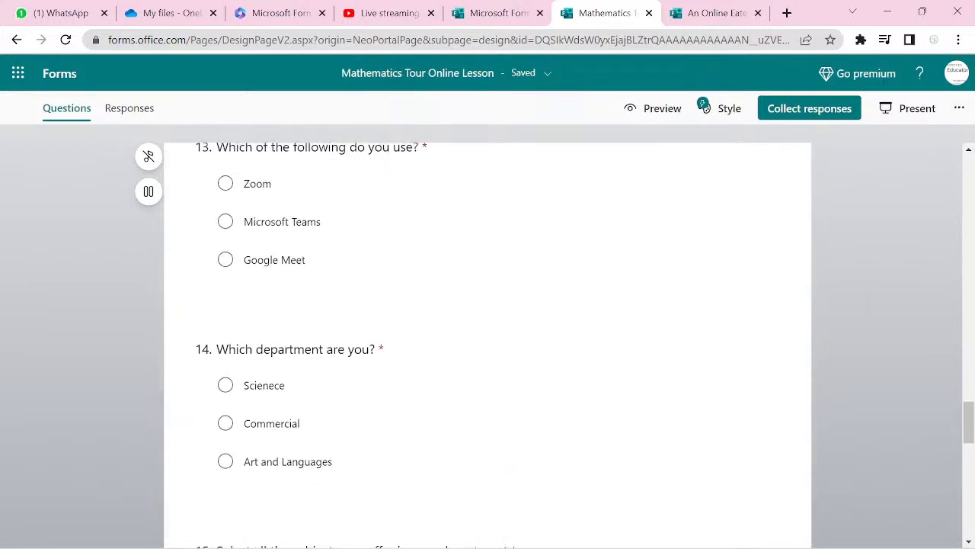
{"action": "scroll", "coordinate": [487, 343], "scroll_direction": "up", "scroll_amount": 5}
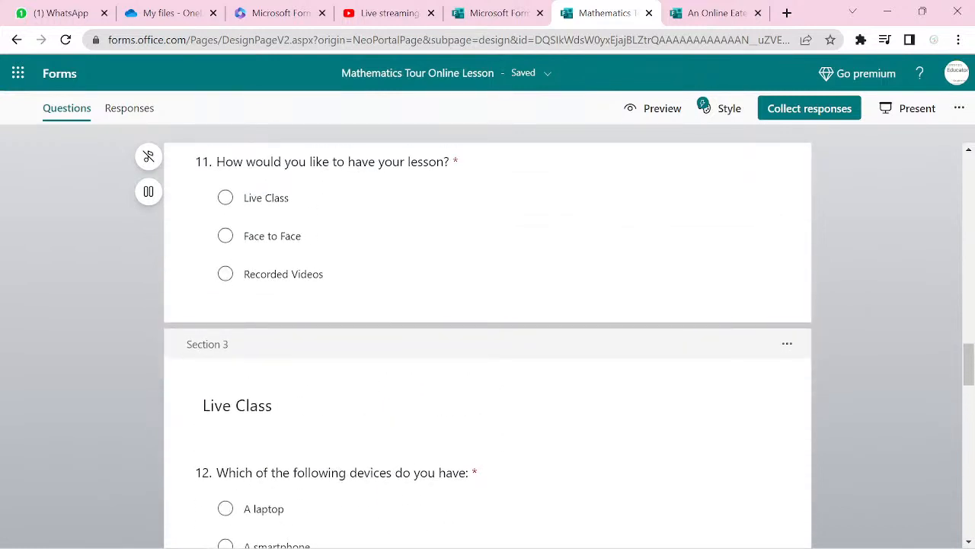
{"action": "scroll", "coordinate": [488, 342], "scroll_direction": "down", "scroll_amount": 3}
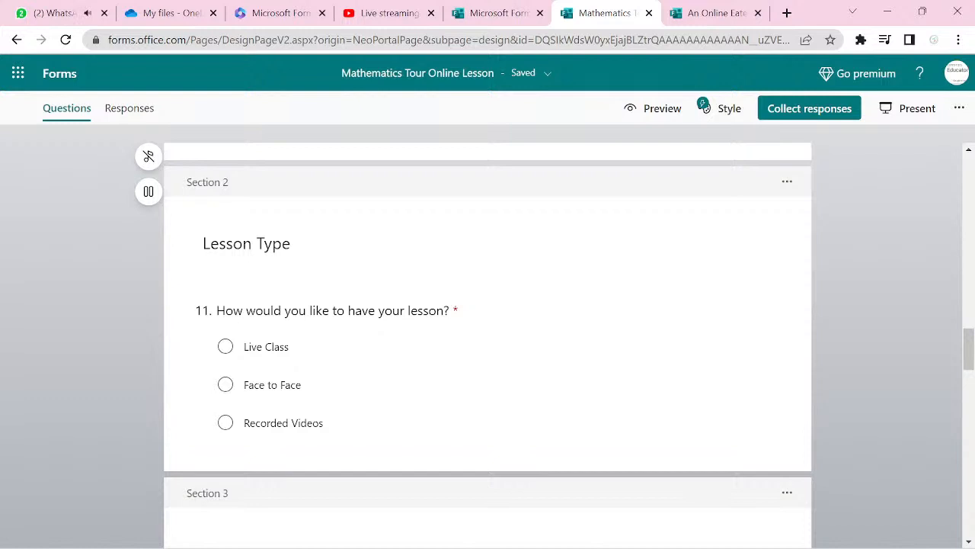
{"action": "scroll", "coordinate": [487, 343], "scroll_direction": "down", "scroll_amount": 2}
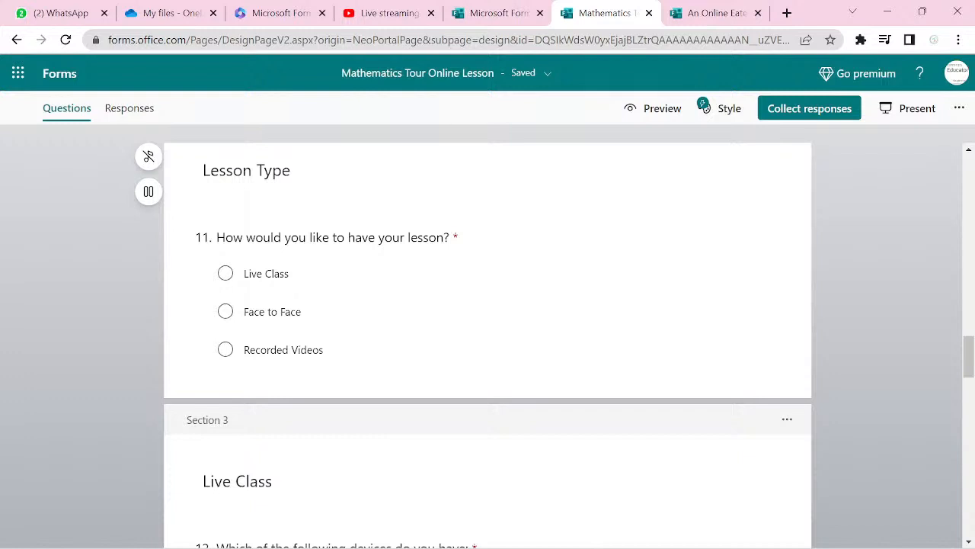
- Add branching to question 11: Live Class to section 3, Face to Face 4, Recorded Videos 5
{"action": "left_click", "coordinate": [327, 274]}
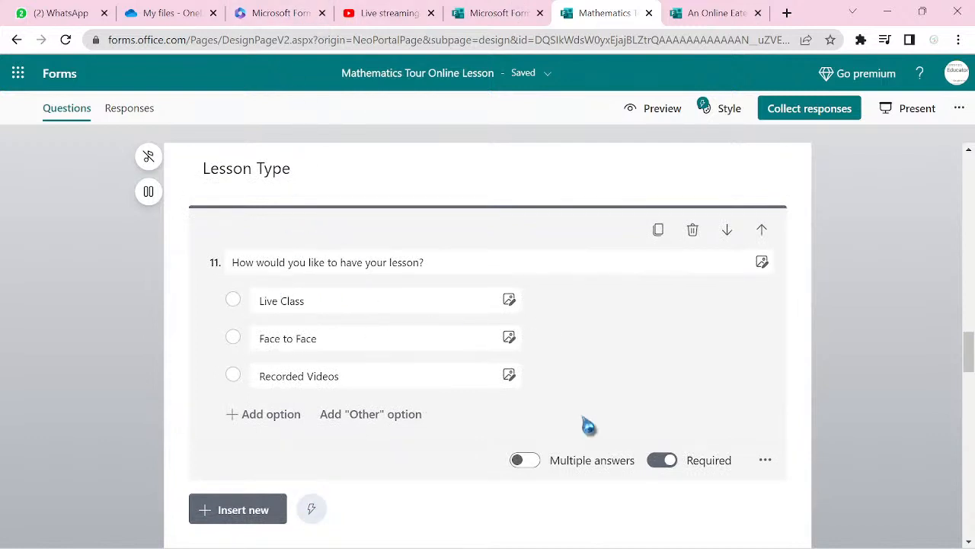
{"action": "left_click", "coordinate": [765, 462]}
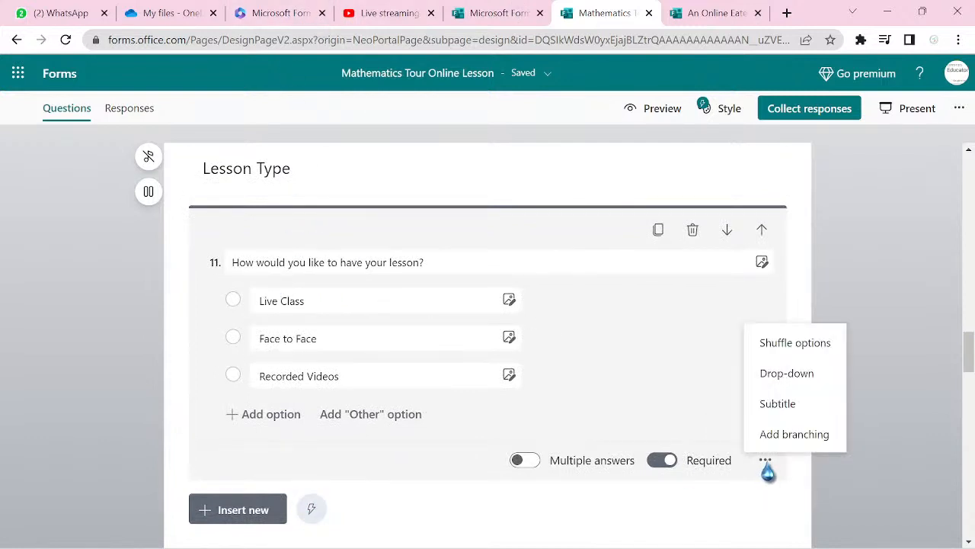
{"action": "left_click", "coordinate": [777, 439]}
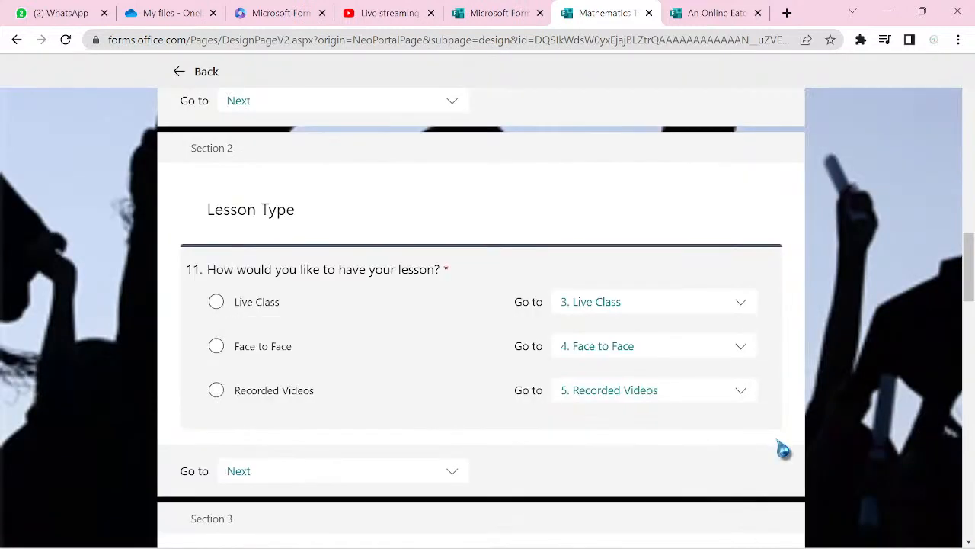
{"action": "left_click", "coordinate": [740, 305]}
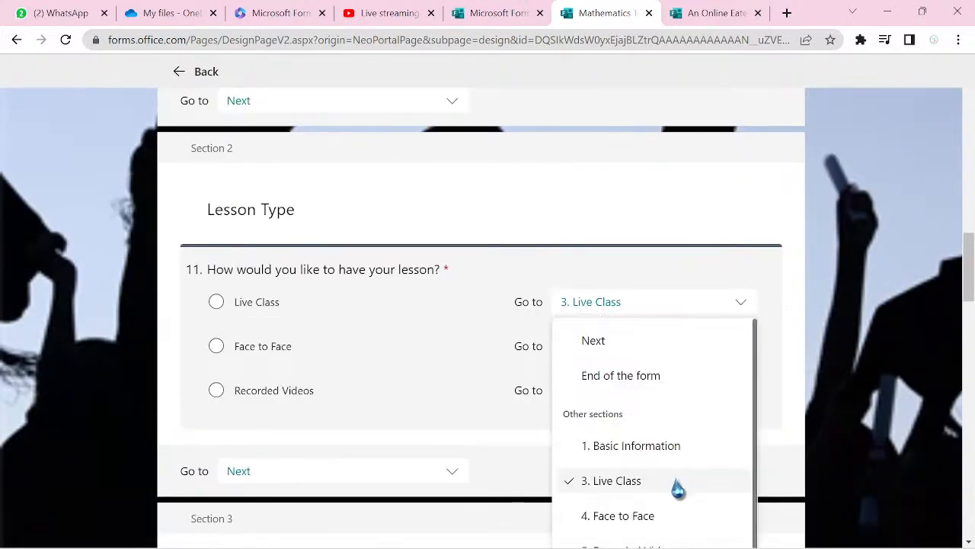
{"action": "left_click", "coordinate": [677, 488]}
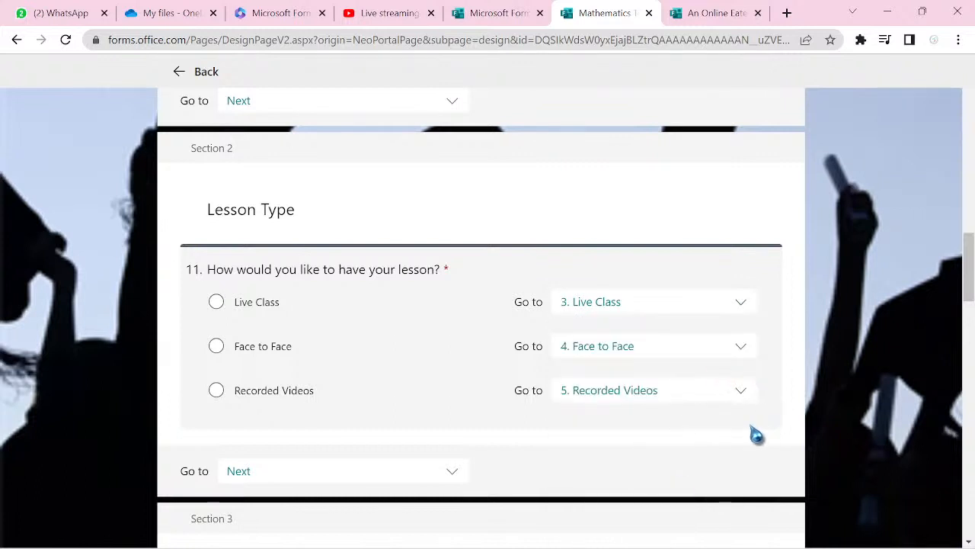
{"action": "scroll", "coordinate": [757, 434], "scroll_direction": "down", "scroll_amount": 5}
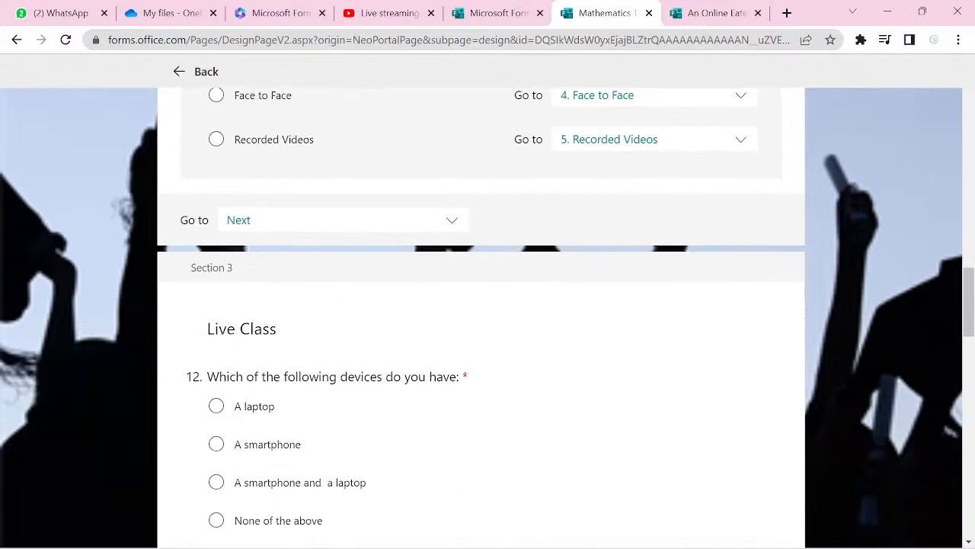
{"action": "scroll", "coordinate": [482, 316], "scroll_direction": "down", "scroll_amount": 2}
{"action": "scroll", "coordinate": [481, 316], "scroll_direction": "up", "scroll_amount": 2}
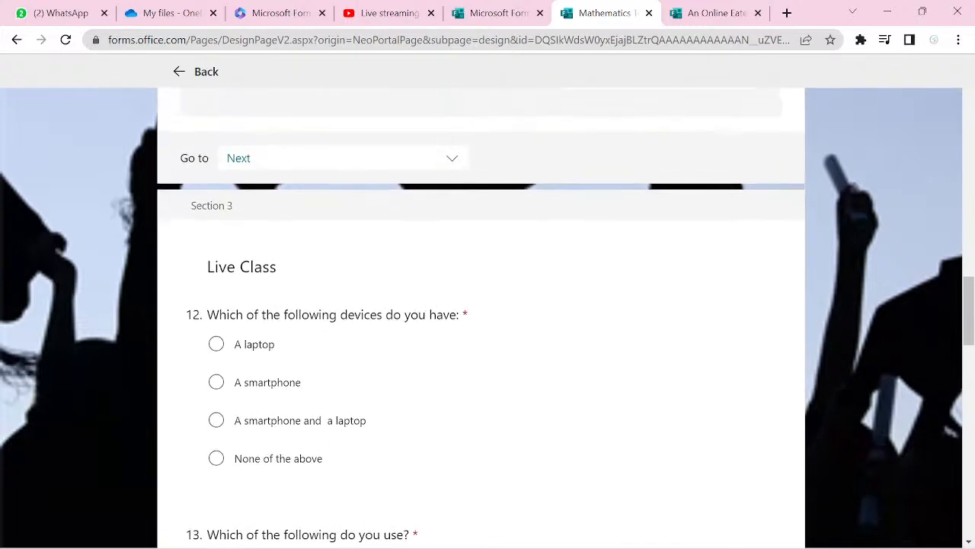
{"action": "scroll", "coordinate": [482, 316], "scroll_direction": "down", "scroll_amount": 3}
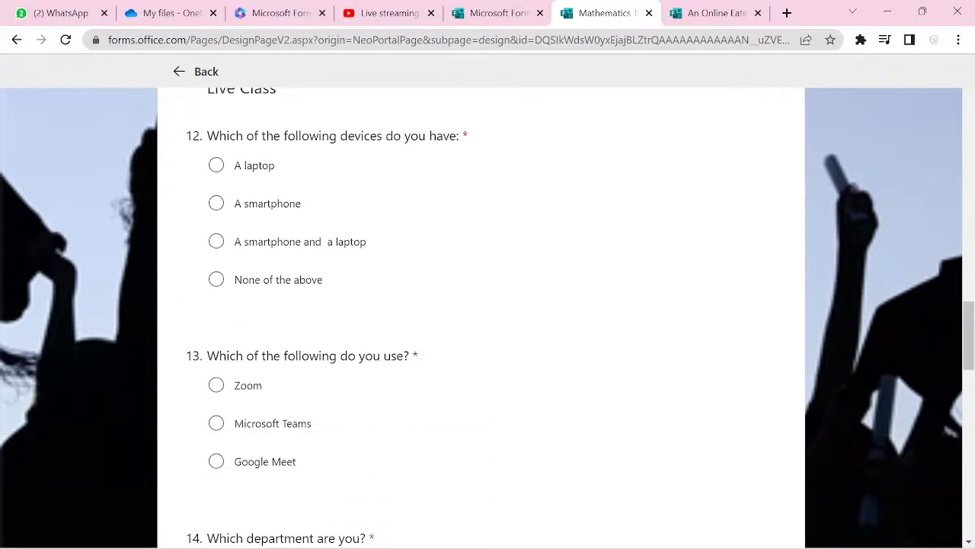
{"action": "scroll", "coordinate": [482, 316], "scroll_direction": "down", "scroll_amount": 5}
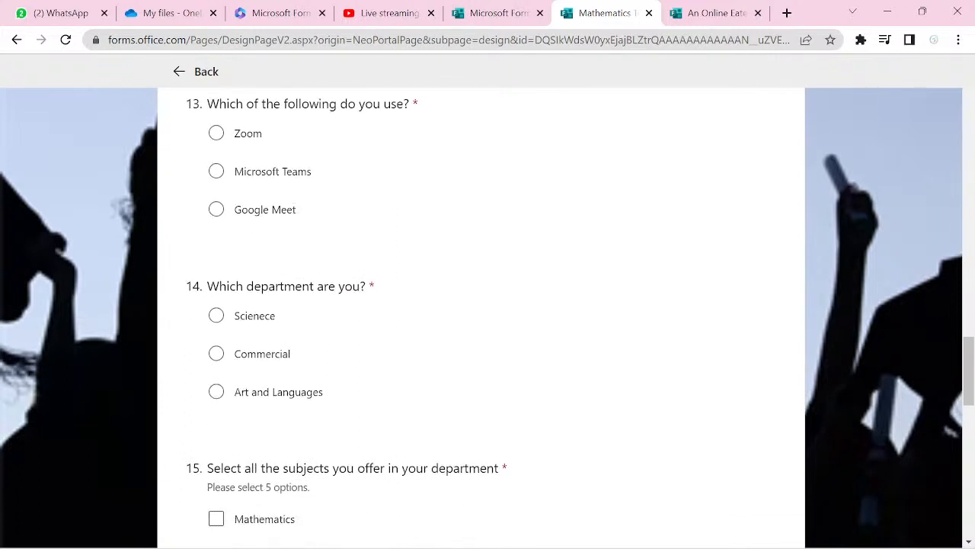
{"action": "scroll", "coordinate": [482, 316], "scroll_direction": "down", "scroll_amount": 7}
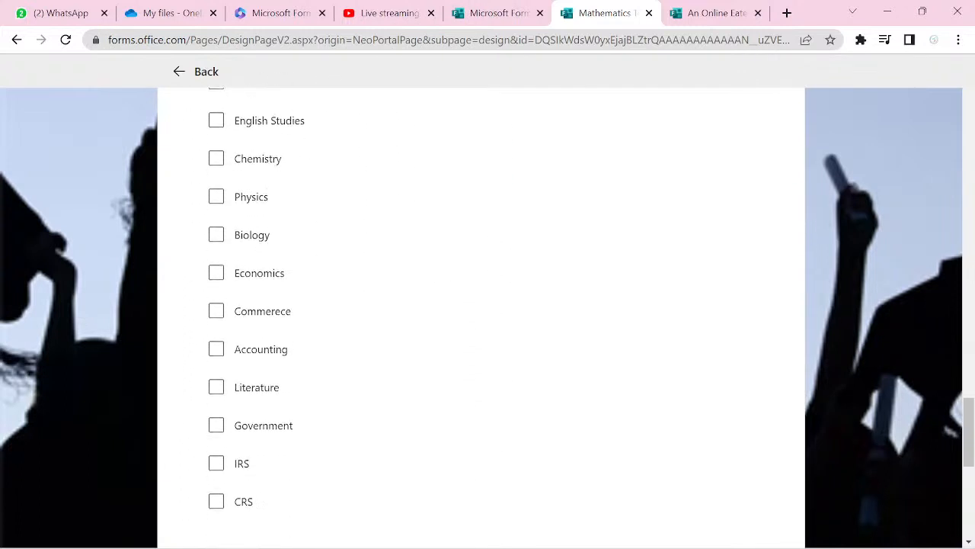
{"action": "scroll", "coordinate": [481, 316], "scroll_direction": "down", "scroll_amount": 1}
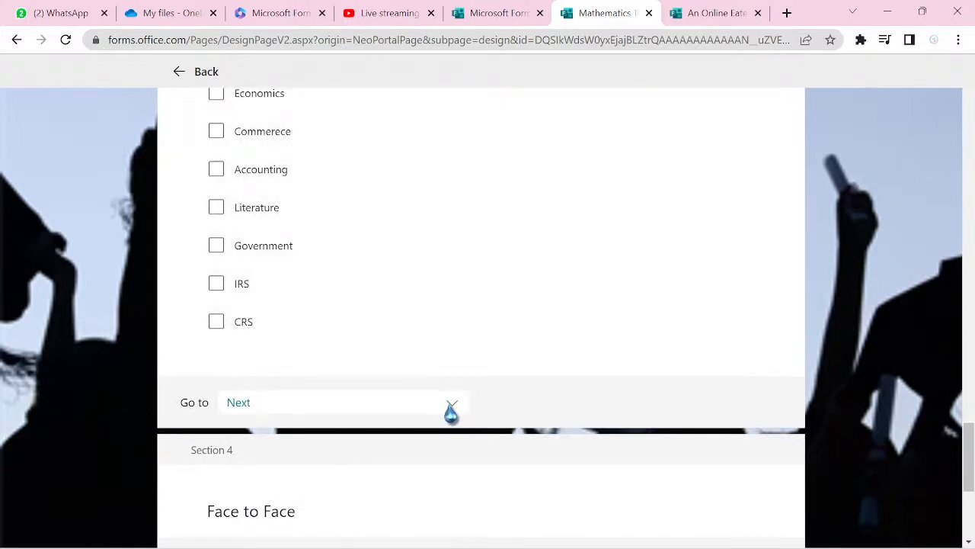
- Set Section 3 (Live Class) to go to End of the form
{"action": "left_click", "coordinate": [450, 406]}
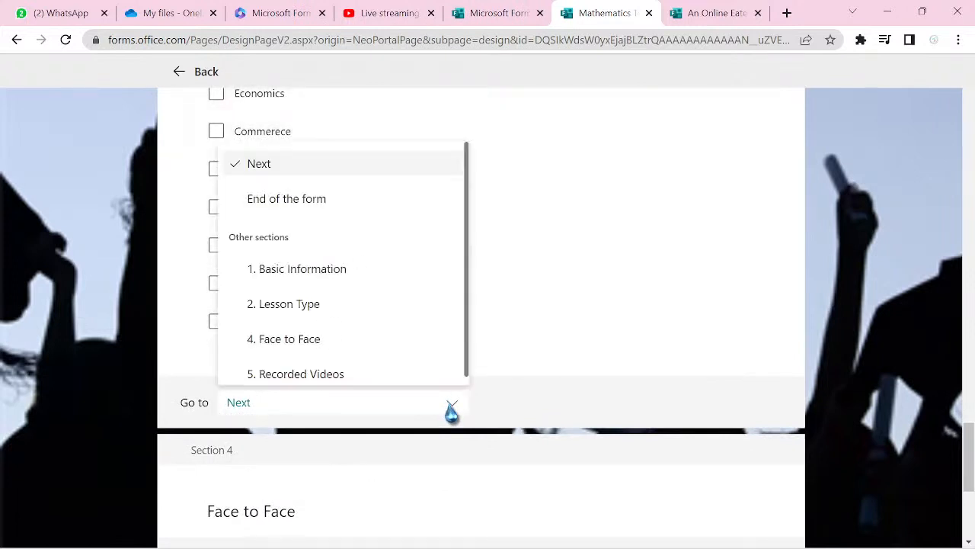
{"action": "left_click", "coordinate": [337, 203]}
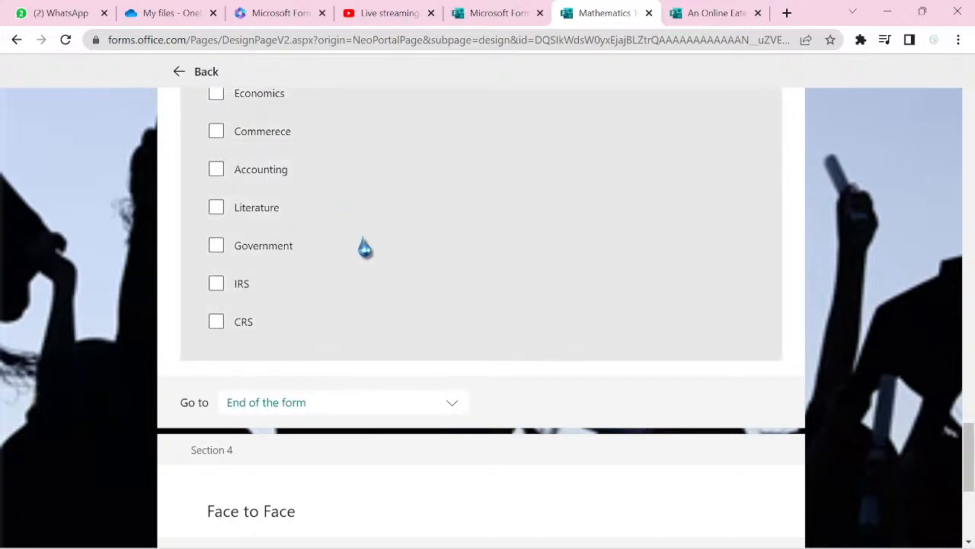
{"action": "scroll", "coordinate": [564, 541], "scroll_direction": "down", "scroll_amount": 4}
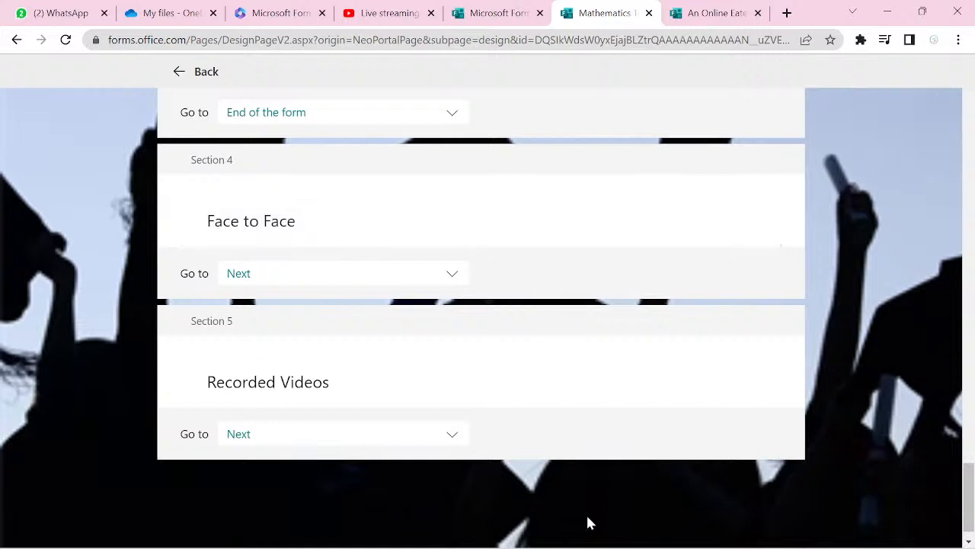
- Set both the Face to Face and Recorded Videos sections to end the form
{"action": "left_click", "coordinate": [452, 275]}
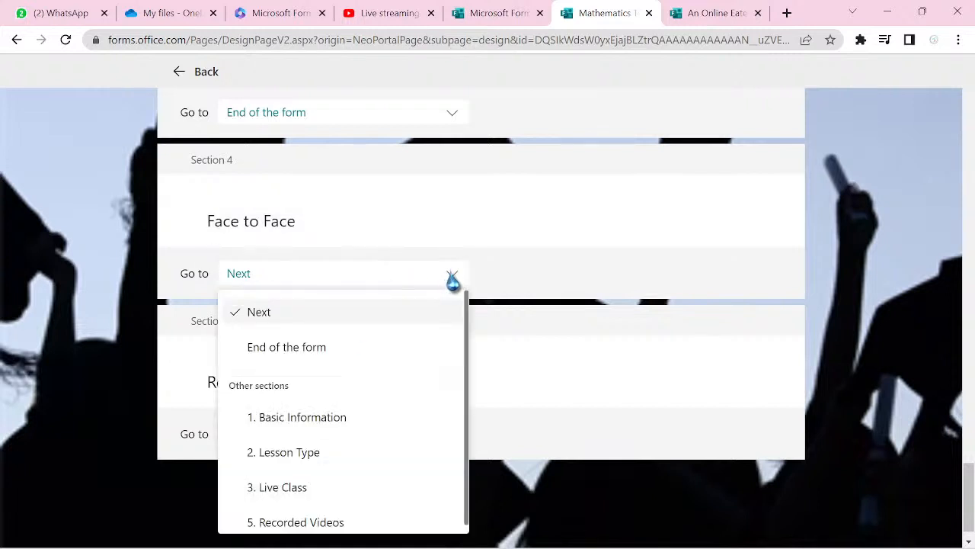
{"action": "left_click", "coordinate": [336, 352]}
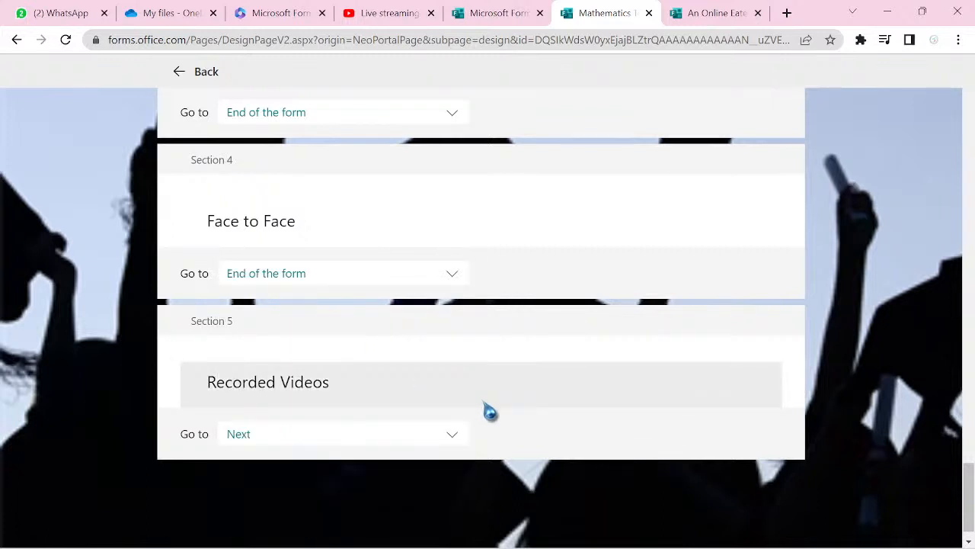
{"action": "left_click", "coordinate": [453, 434]}
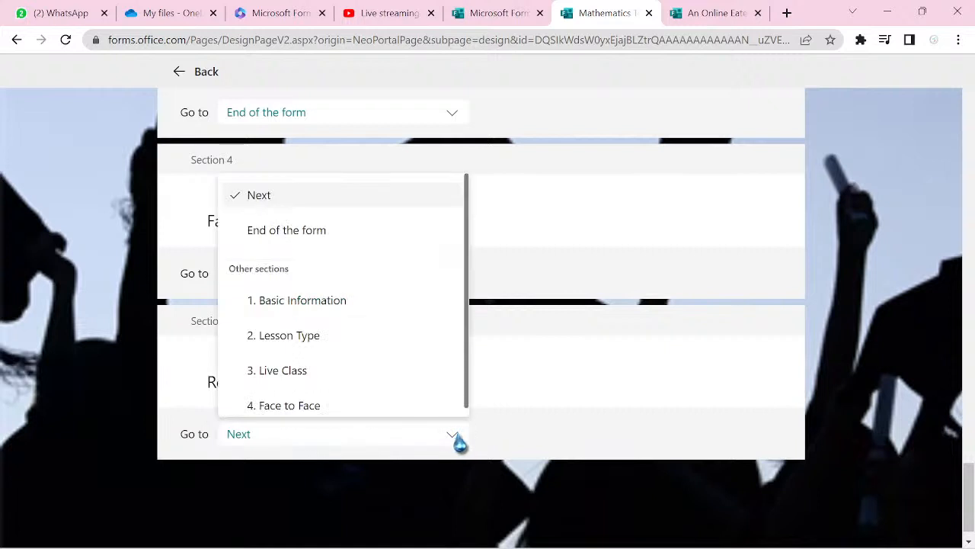
{"action": "left_click", "coordinate": [311, 233]}
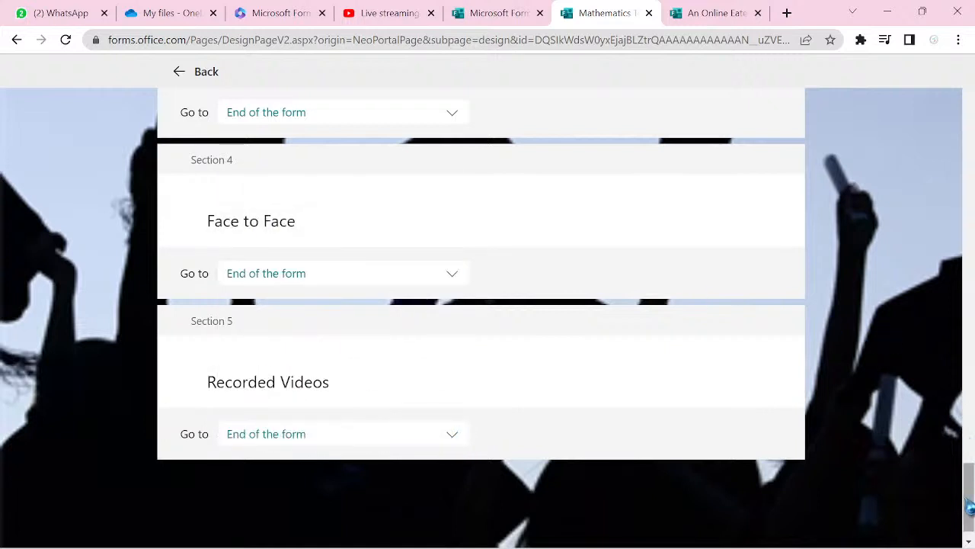
- Leave the branching options and return to the form's question editor
{"action": "left_click_drag", "start_coordinate": [969, 507], "coordinate": [954, 313]}
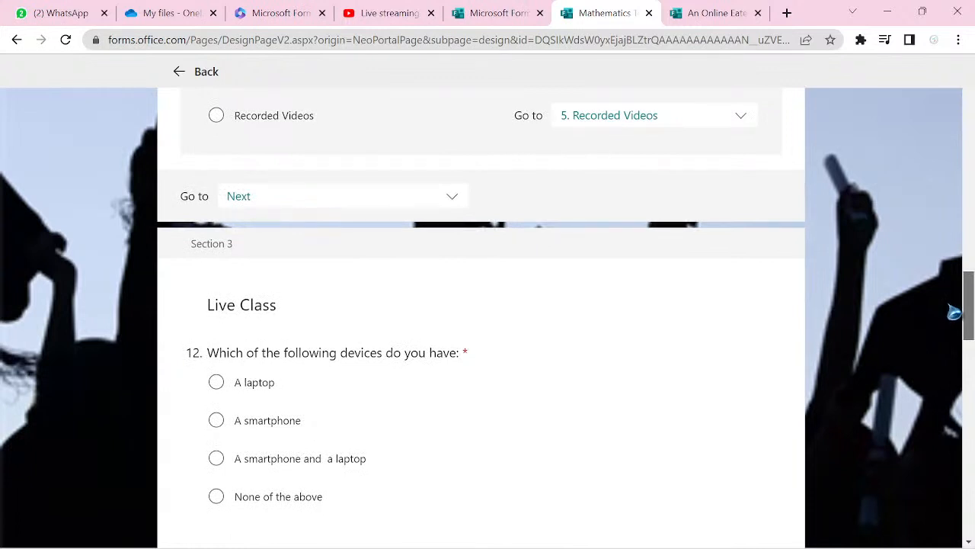
{"action": "scroll", "coordinate": [954, 316], "scroll_direction": "down", "scroll_amount": 2}
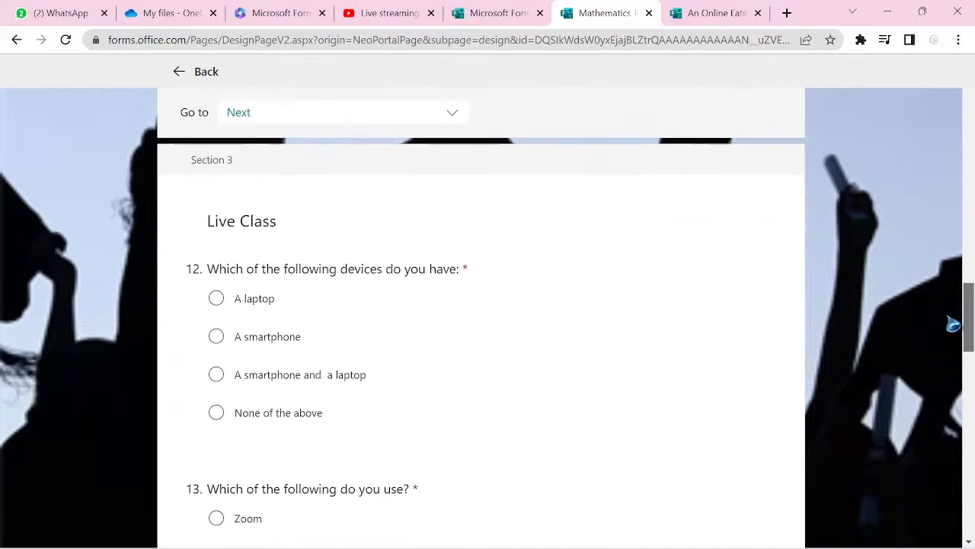
{"action": "left_click_drag", "start_coordinate": [954, 342], "coordinate": [965, 473]}
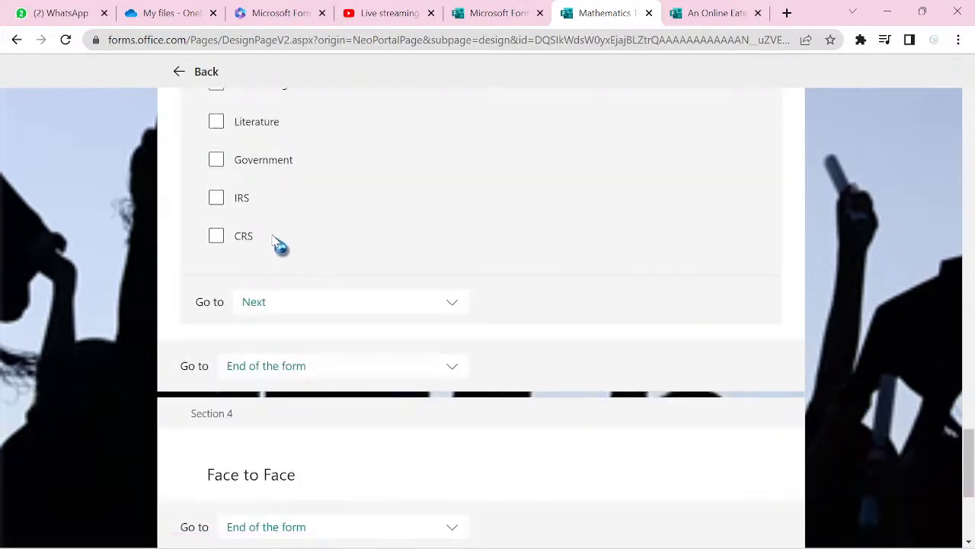
{"action": "left_click", "coordinate": [183, 76]}
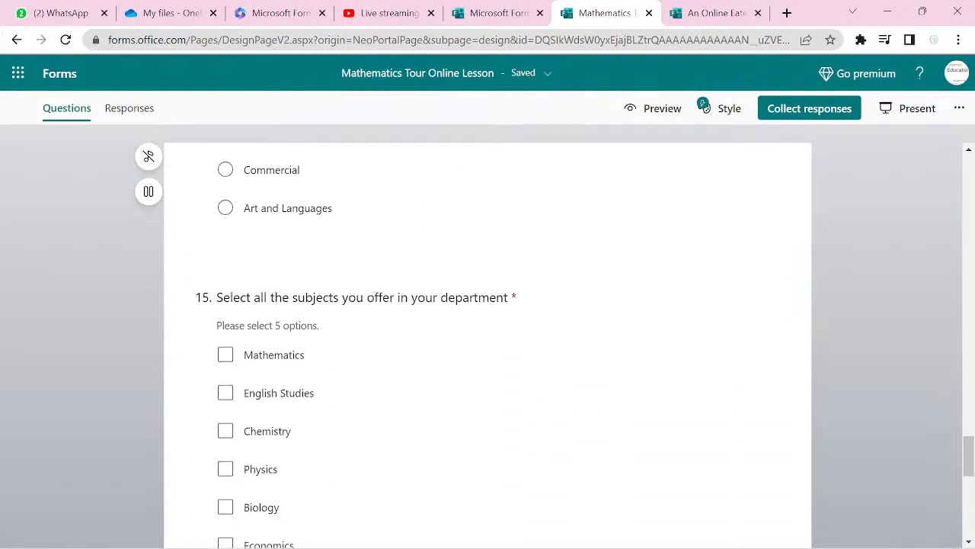
- Add 'Further Mathematics' as the last choice in question 15's subject list
{"action": "left_click", "coordinate": [532, 356]}
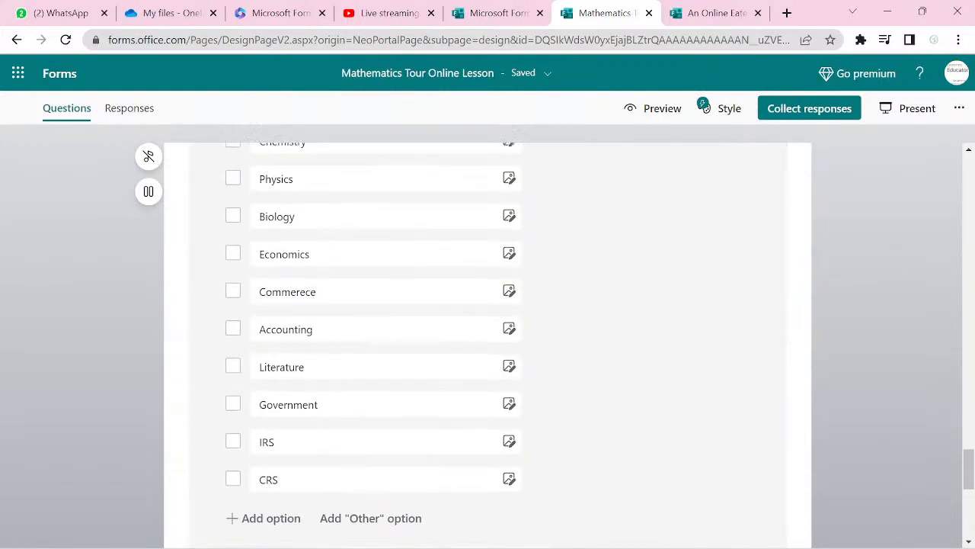
{"action": "scroll", "coordinate": [488, 343], "scroll_direction": "down", "scroll_amount": 5}
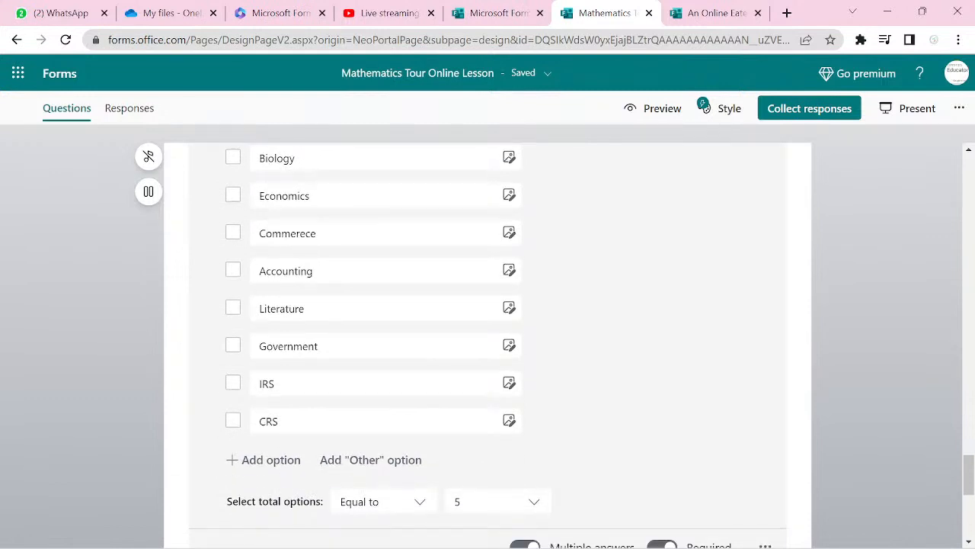
{"action": "left_click", "coordinate": [263, 459]}
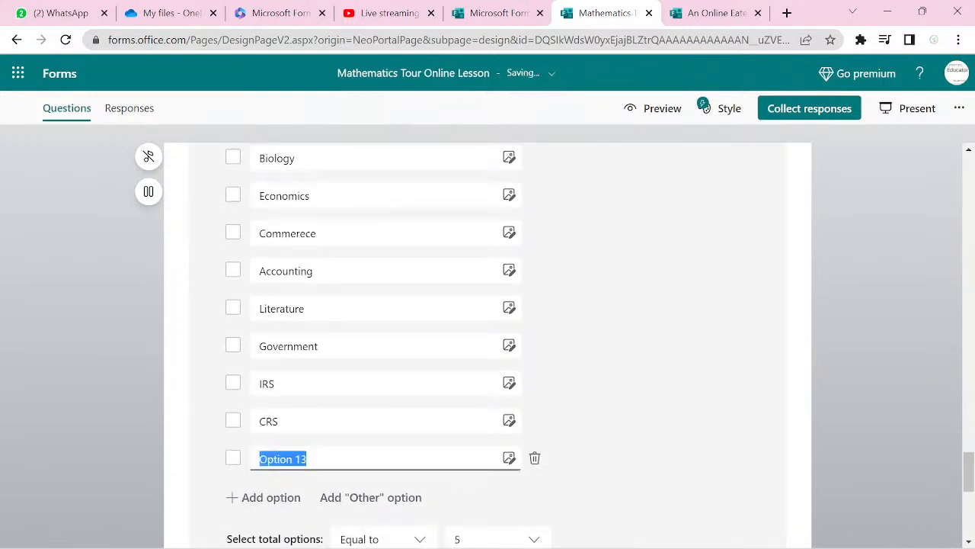
{"action": "type", "text": "Further Mathematics"}
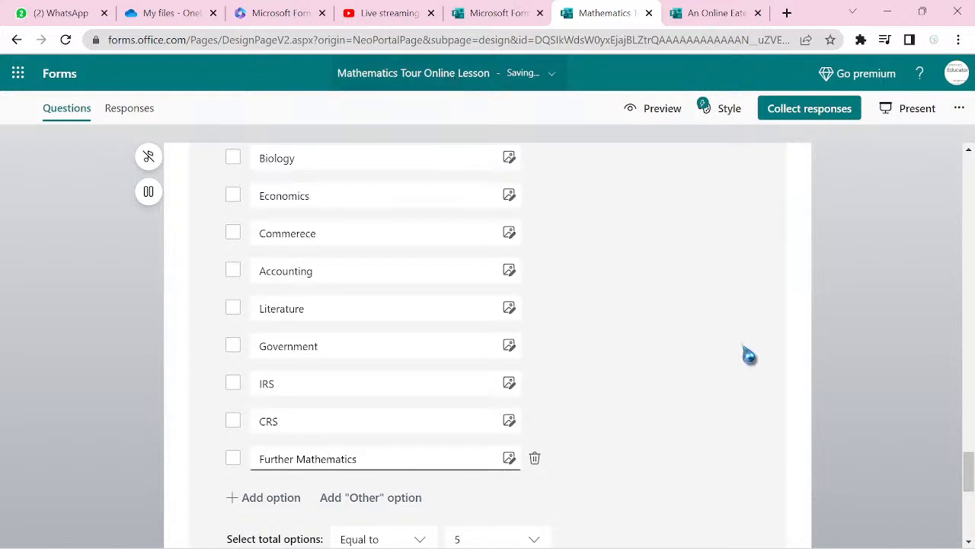
{"action": "left_click", "coordinate": [880, 455]}
{"action": "scroll", "coordinate": [882, 458], "scroll_direction": "down", "scroll_amount": 3}
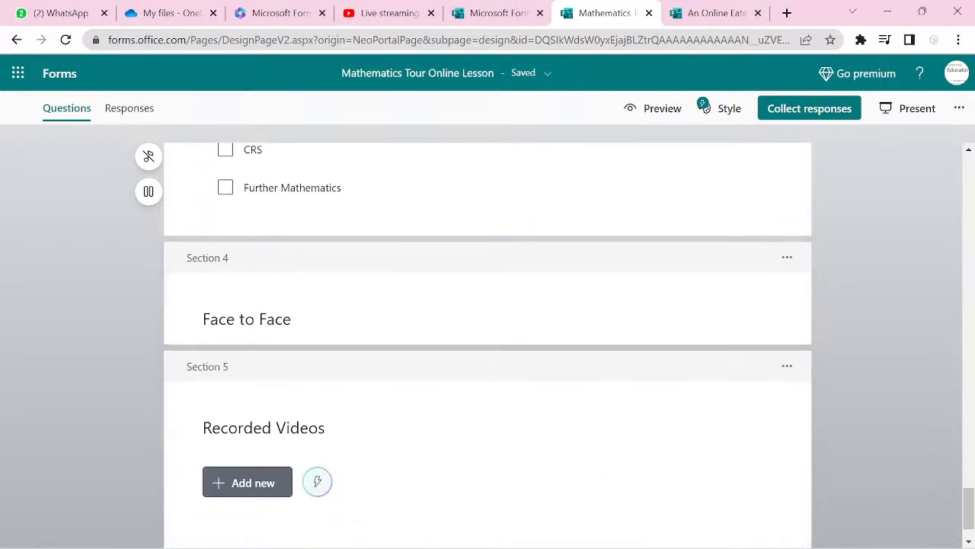
- Duplicate the subject question and move the copy into the Face to Face section
{"action": "scroll", "coordinate": [487, 343], "scroll_direction": "up", "scroll_amount": 2}
{"action": "scroll", "coordinate": [488, 343], "scroll_direction": "up", "scroll_amount": 5}
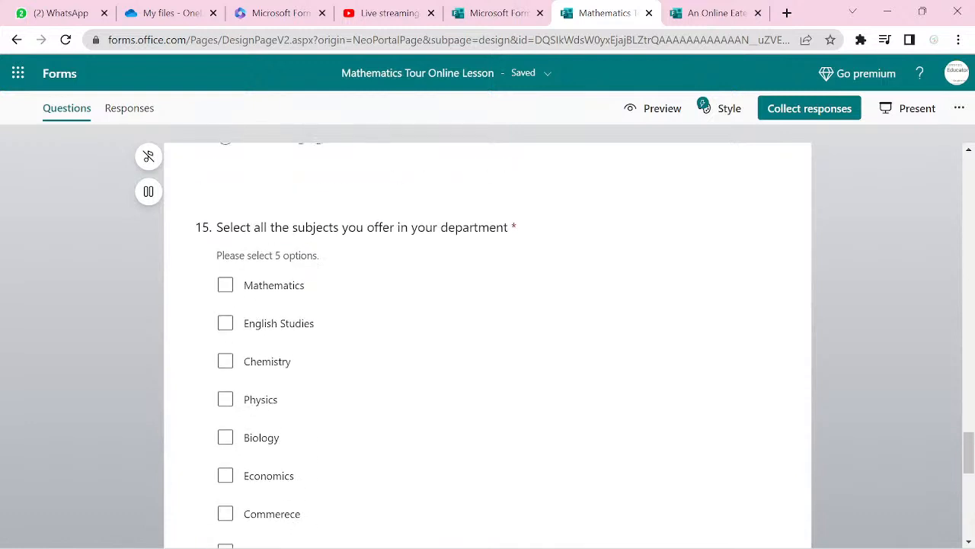
{"action": "left_click", "coordinate": [684, 346]}
{"action": "scroll", "coordinate": [685, 346], "scroll_direction": "down", "scroll_amount": 5}
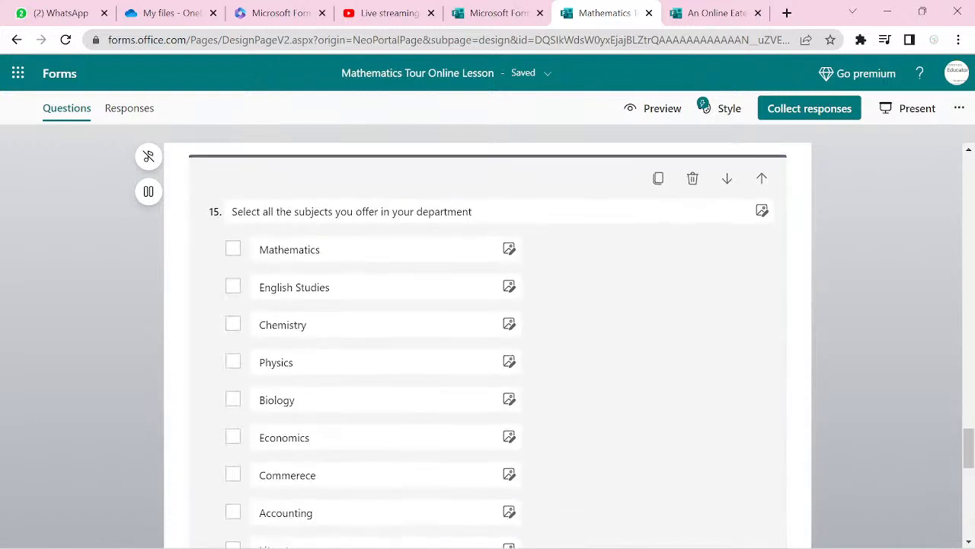
{"action": "scroll", "coordinate": [488, 343], "scroll_direction": "down", "scroll_amount": 1}
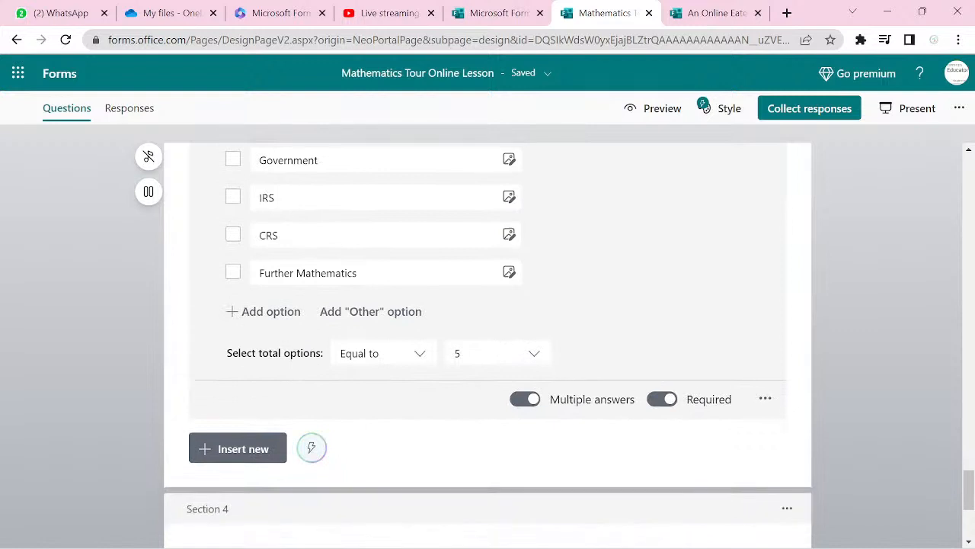
{"action": "scroll", "coordinate": [488, 343], "scroll_direction": "up", "scroll_amount": 1}
{"action": "scroll", "coordinate": [487, 342], "scroll_direction": "up", "scroll_amount": 6}
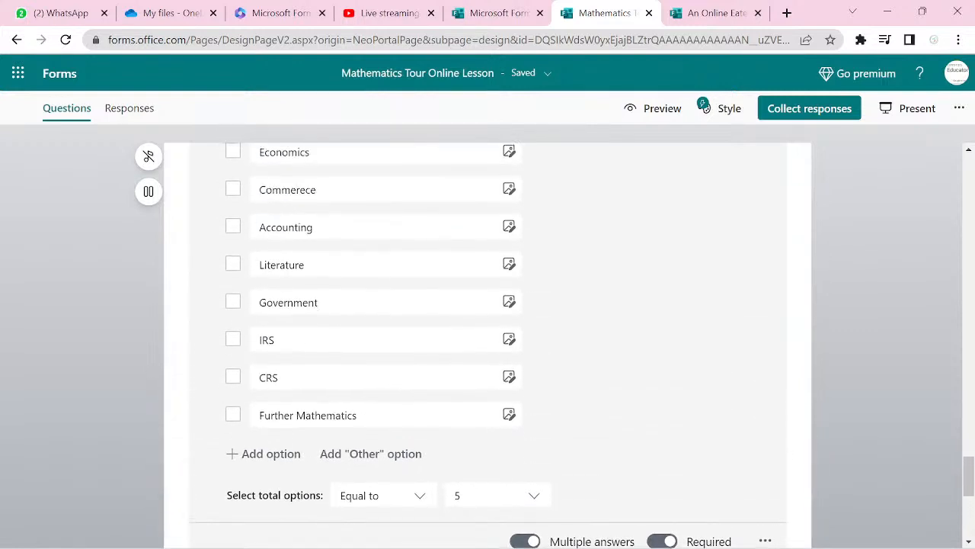
{"action": "scroll", "coordinate": [488, 343], "scroll_direction": "up", "scroll_amount": 1}
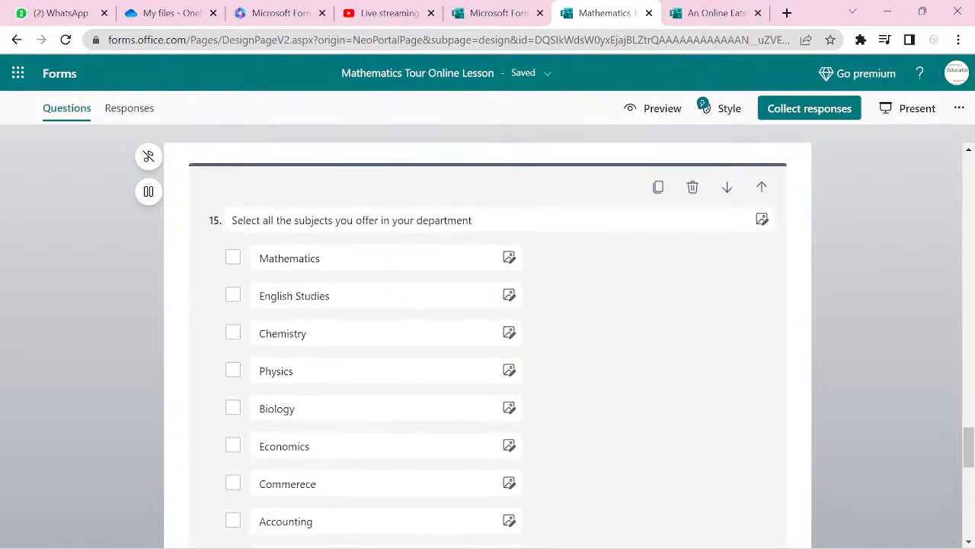
{"action": "left_click", "coordinate": [659, 188]}
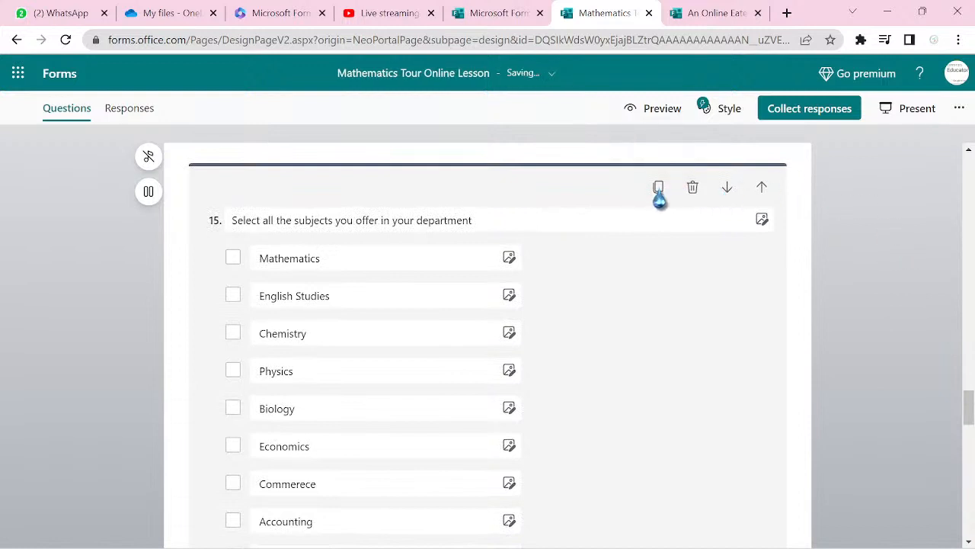
{"action": "left_click", "coordinate": [727, 182]}
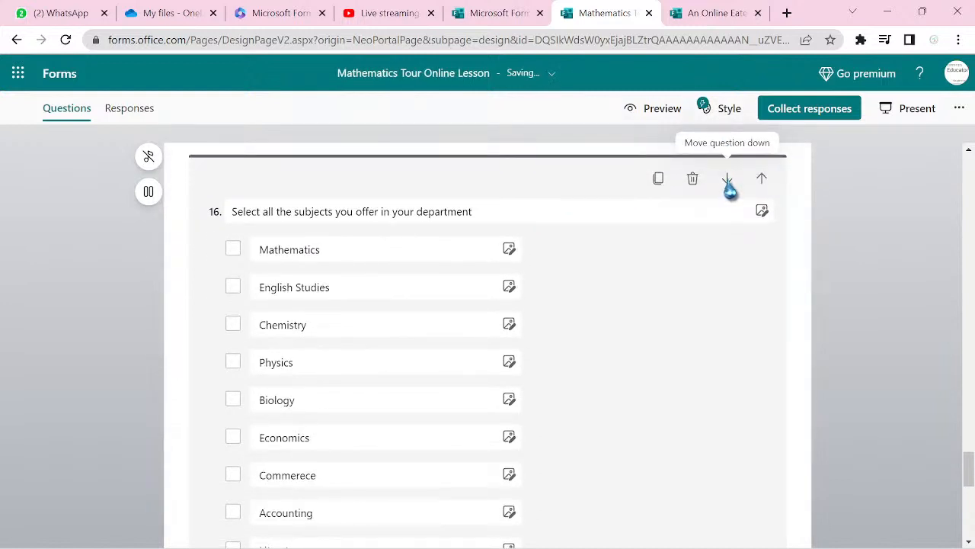
- Make a second copy of the subject question and move it into the Recorded Videos section
{"action": "left_click", "coordinate": [659, 183]}
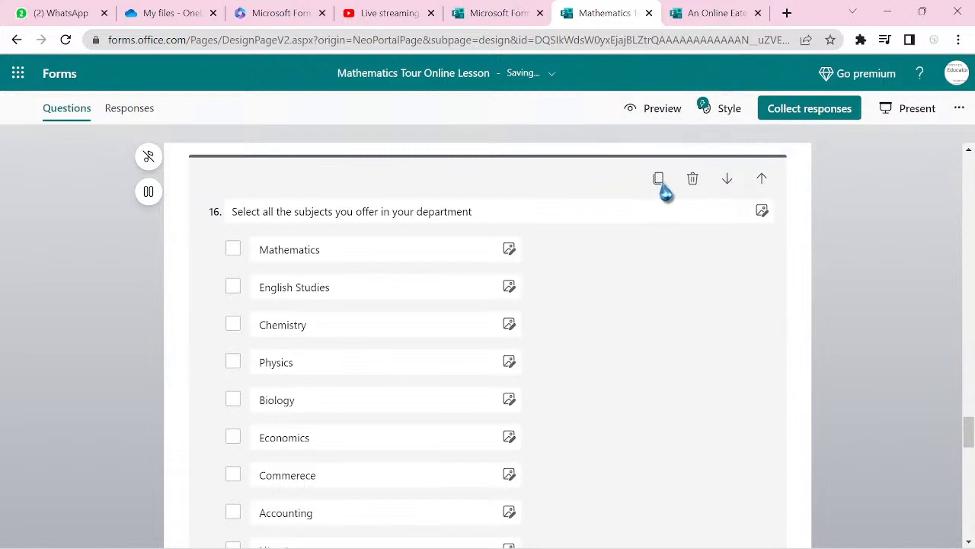
{"action": "left_click", "coordinate": [728, 182]}
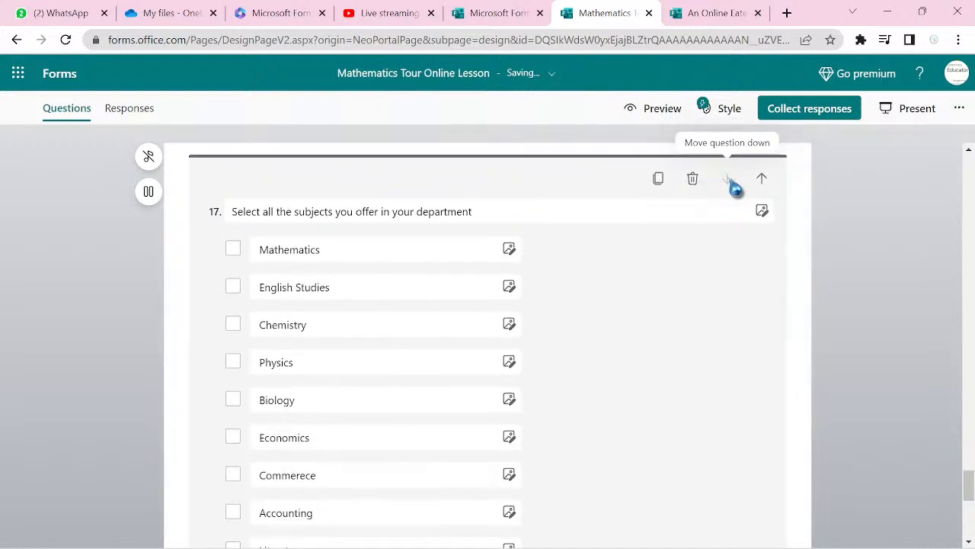
{"action": "scroll", "coordinate": [734, 187], "scroll_direction": "up", "scroll_amount": 5}
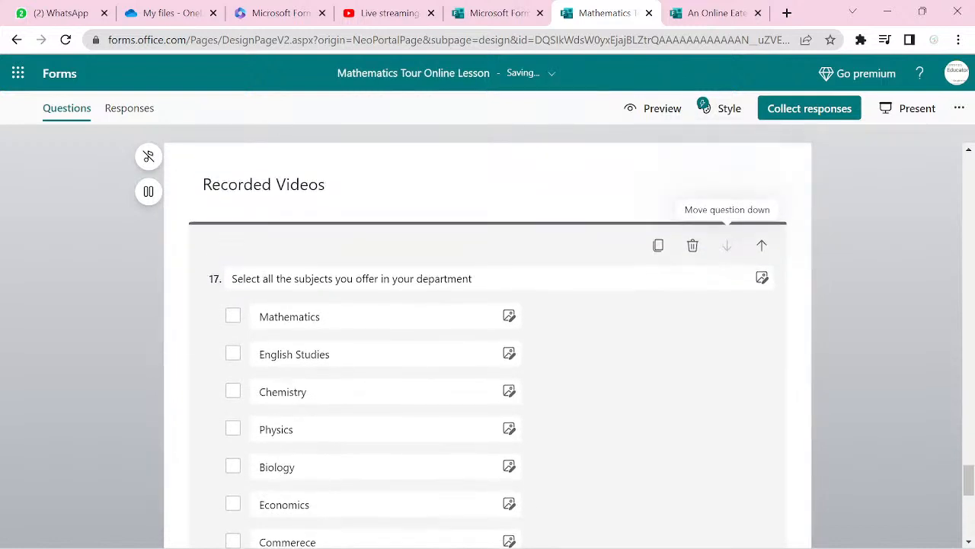
- Duplicate the 'Which of the following do you use?' question and move the copy below the department question
{"action": "scroll", "coordinate": [488, 343], "scroll_direction": "up", "scroll_amount": 6}
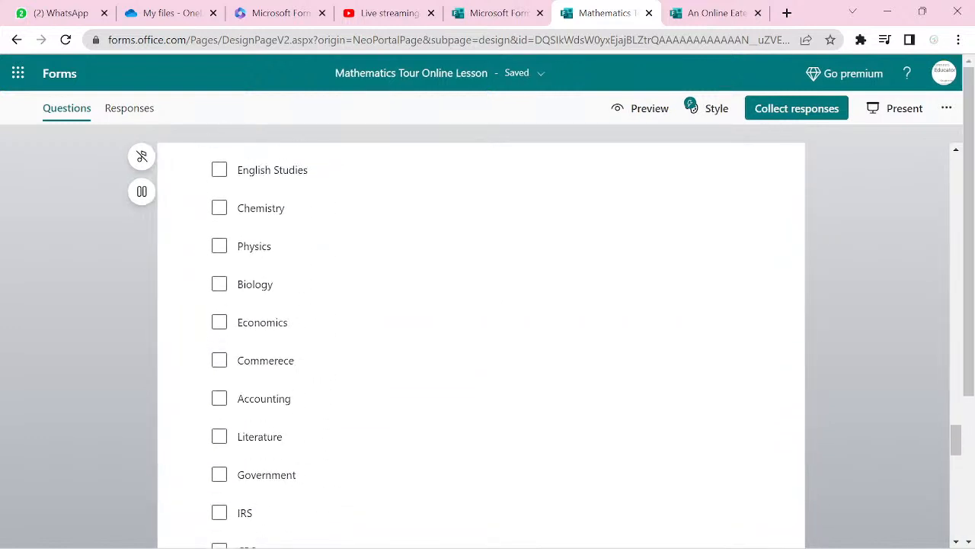
{"action": "scroll", "coordinate": [480, 343], "scroll_direction": "up", "scroll_amount": 3}
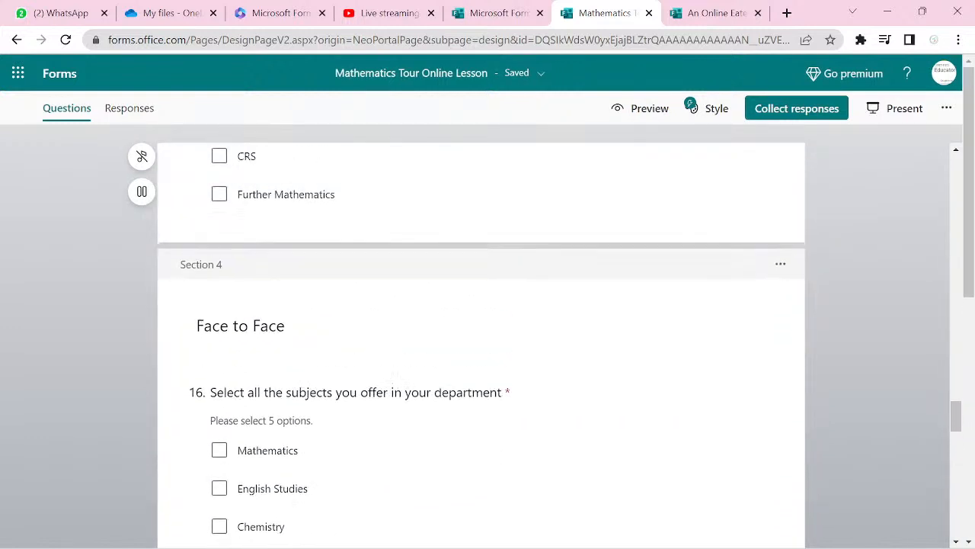
{"action": "scroll", "coordinate": [693, 108], "scroll_direction": "up", "scroll_amount": 5}
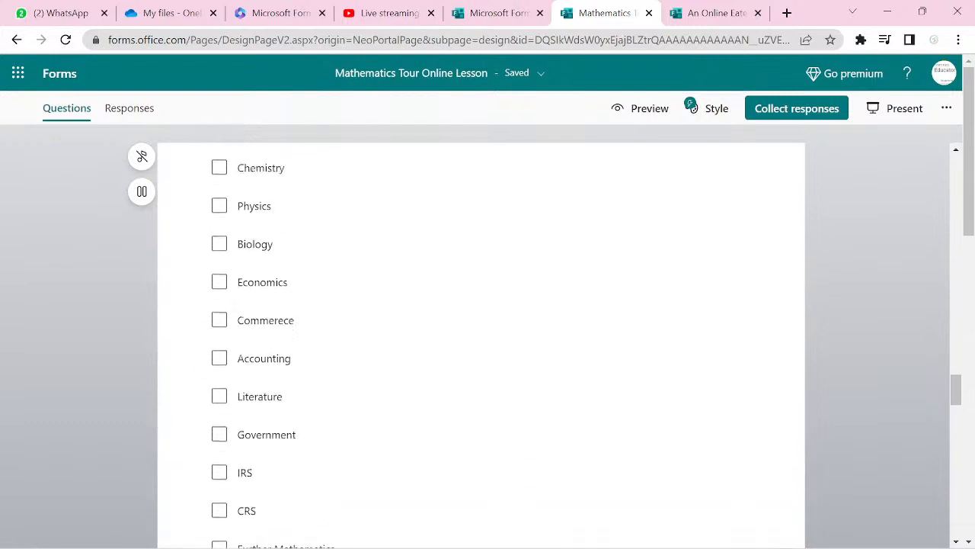
{"action": "scroll", "coordinate": [694, 107], "scroll_direction": "up", "scroll_amount": 4}
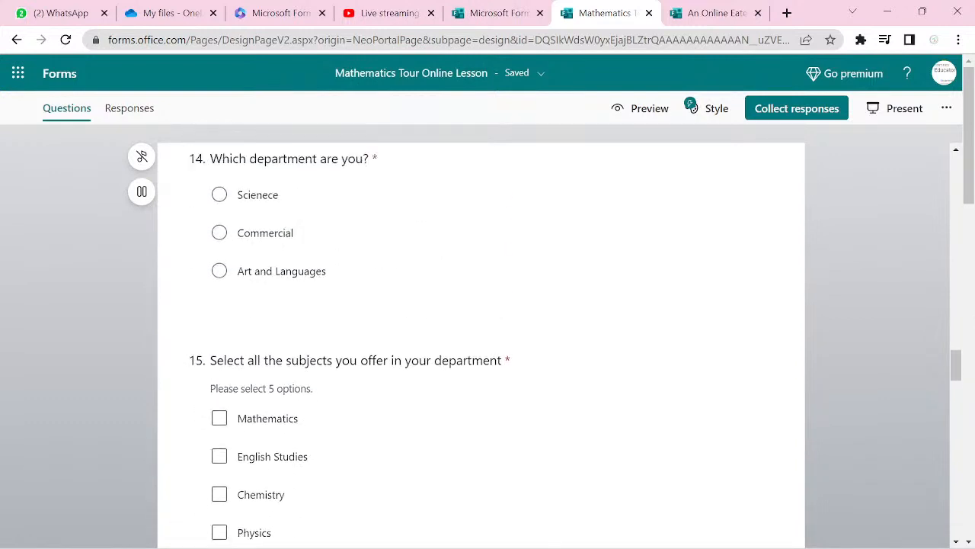
{"action": "scroll", "coordinate": [694, 108], "scroll_direction": "up", "scroll_amount": 1}
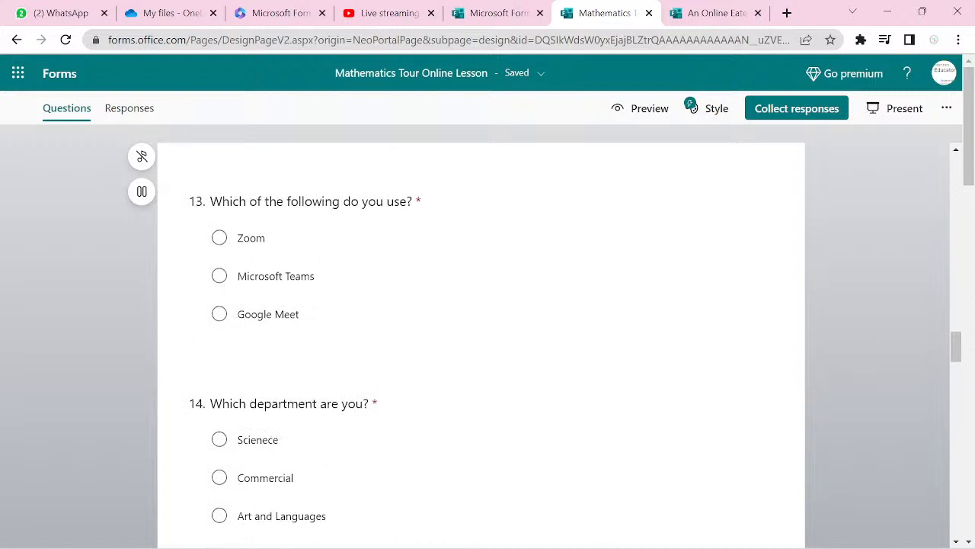
{"action": "scroll", "coordinate": [693, 107], "scroll_direction": "up", "scroll_amount": 6}
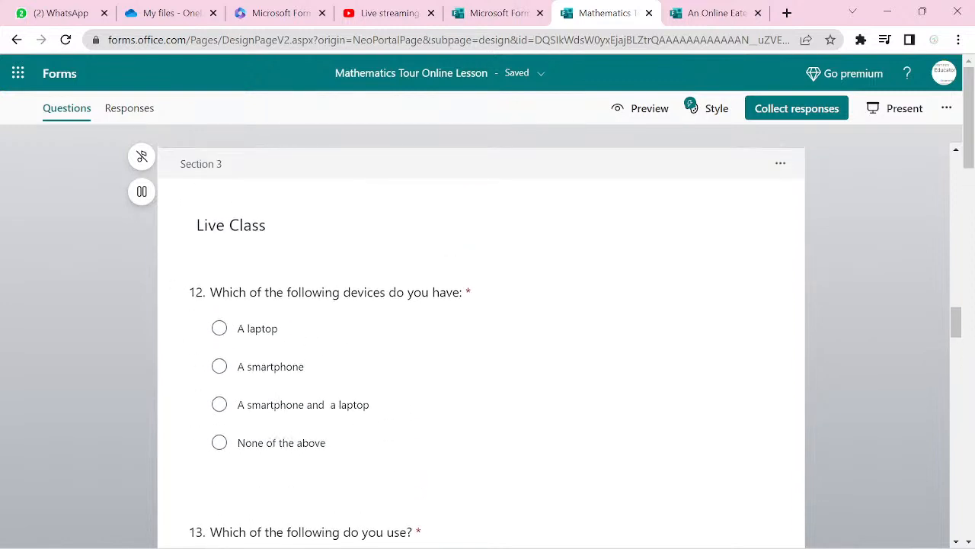
{"action": "scroll", "coordinate": [693, 108], "scroll_direction": "down", "scroll_amount": 1}
{"action": "scroll", "coordinate": [693, 107], "scroll_direction": "up", "scroll_amount": 1}
{"action": "scroll", "coordinate": [693, 107], "scroll_direction": "down", "scroll_amount": 4}
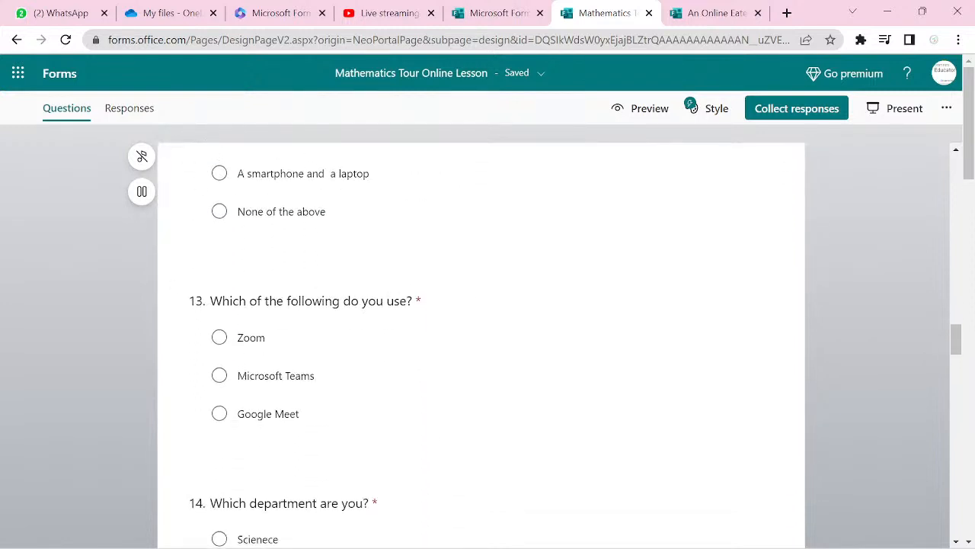
{"action": "scroll", "coordinate": [693, 108], "scroll_direction": "up", "scroll_amount": 4}
{"action": "scroll", "coordinate": [693, 108], "scroll_direction": "down", "scroll_amount": 1}
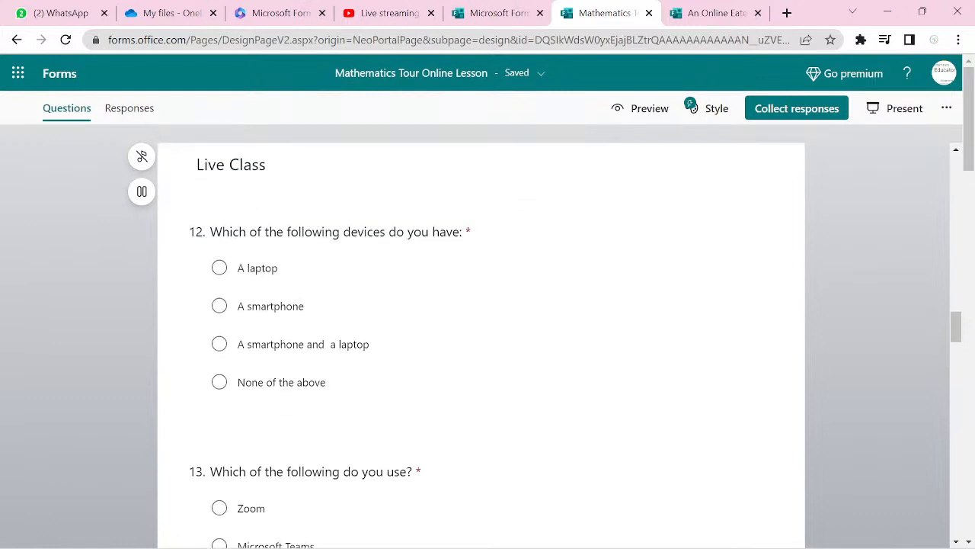
{"action": "scroll", "coordinate": [694, 108], "scroll_direction": "down", "scroll_amount": 1}
{"action": "left_click", "coordinate": [312, 401]}
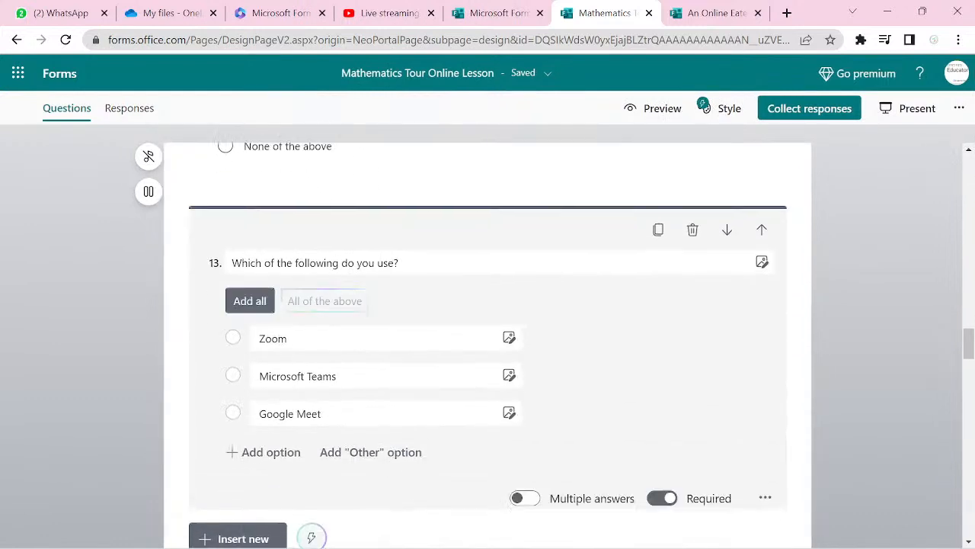
{"action": "left_click", "coordinate": [657, 232]}
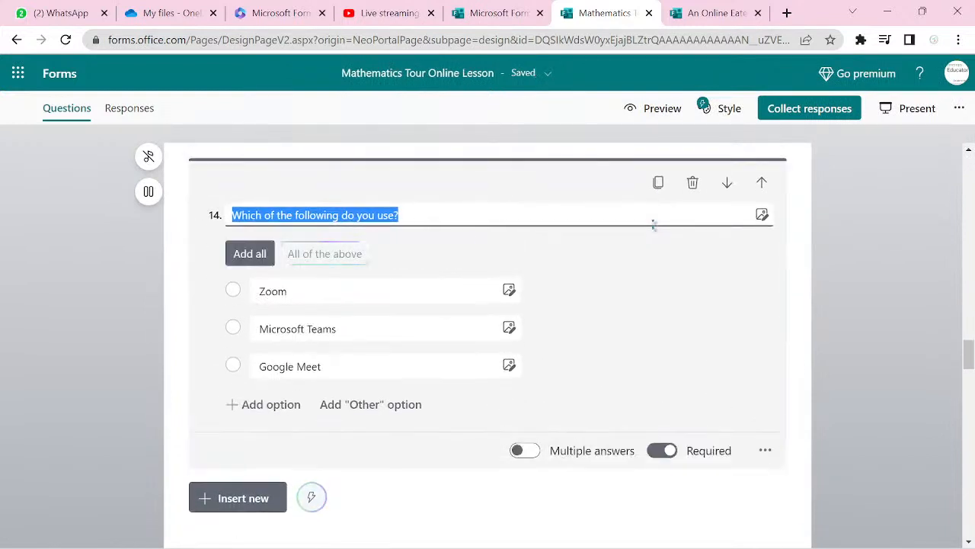
{"action": "left_click", "coordinate": [727, 187]}
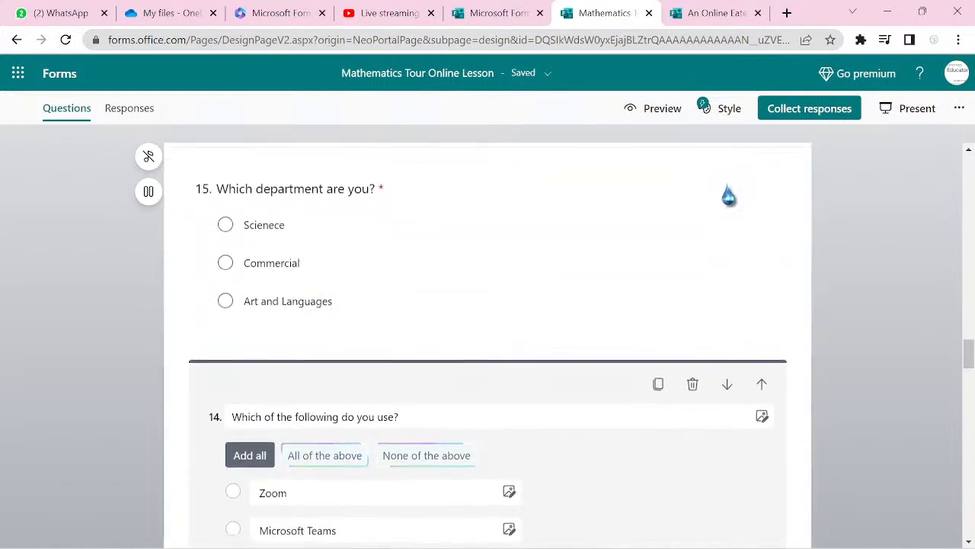
- Copy the platform question again and move the copy down into the Recorded Videos section
{"action": "scroll", "coordinate": [733, 195], "scroll_direction": "up", "scroll_amount": 3}
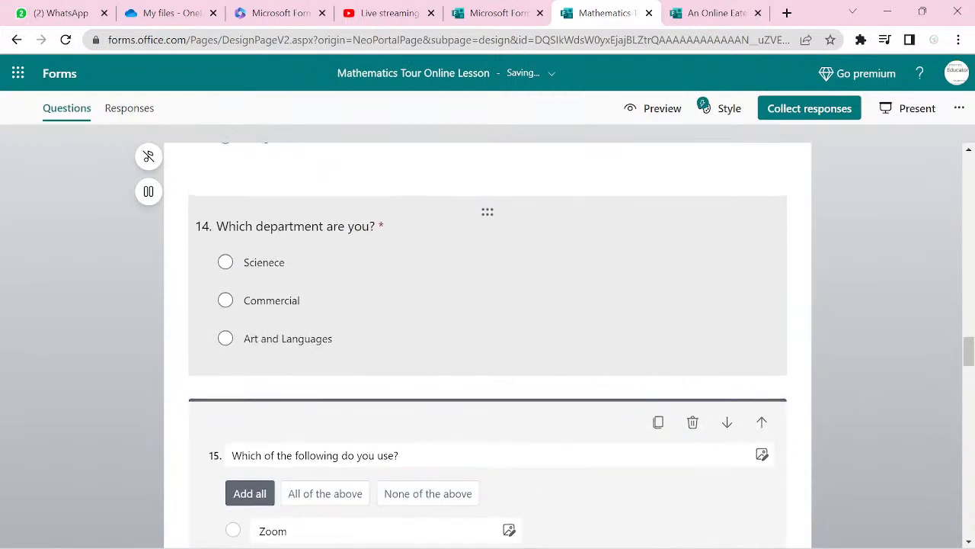
{"action": "scroll", "coordinate": [487, 343], "scroll_direction": "up", "scroll_amount": 2}
{"action": "scroll", "coordinate": [487, 343], "scroll_direction": "down", "scroll_amount": 4}
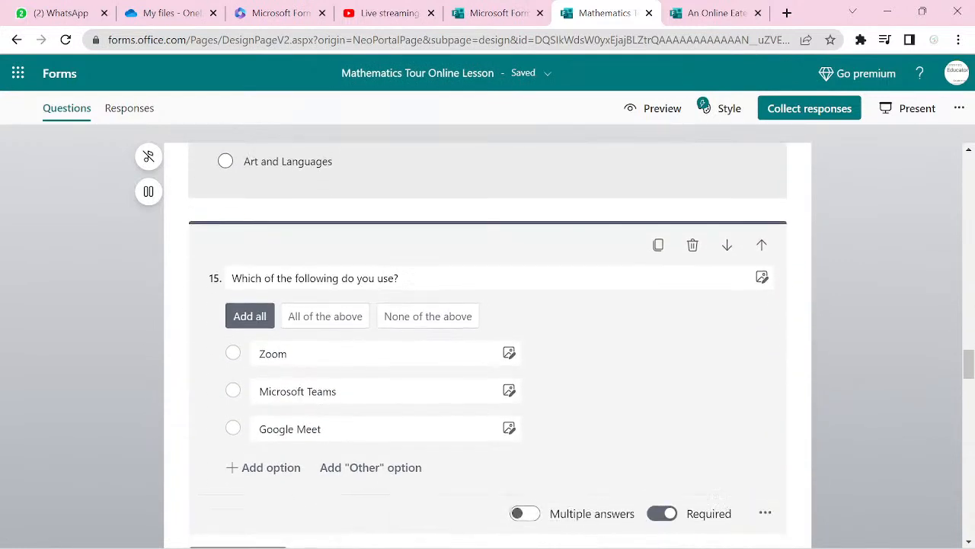
{"action": "scroll", "coordinate": [487, 343], "scroll_direction": "down", "scroll_amount": 2}
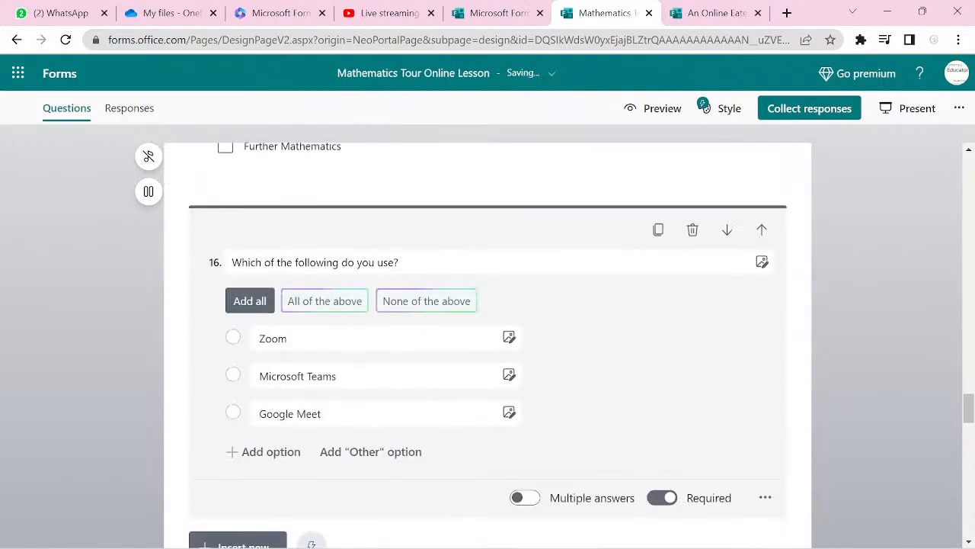
{"action": "scroll", "coordinate": [488, 343], "scroll_direction": "down", "scroll_amount": 2}
{"action": "scroll", "coordinate": [487, 343], "scroll_direction": "up", "scroll_amount": 2}
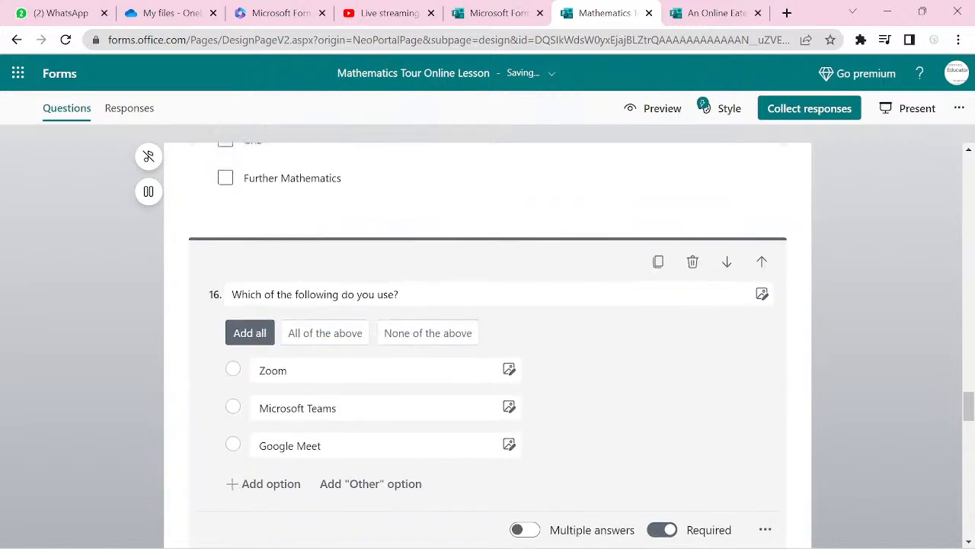
{"action": "scroll", "coordinate": [487, 343], "scroll_direction": "up", "scroll_amount": 6}
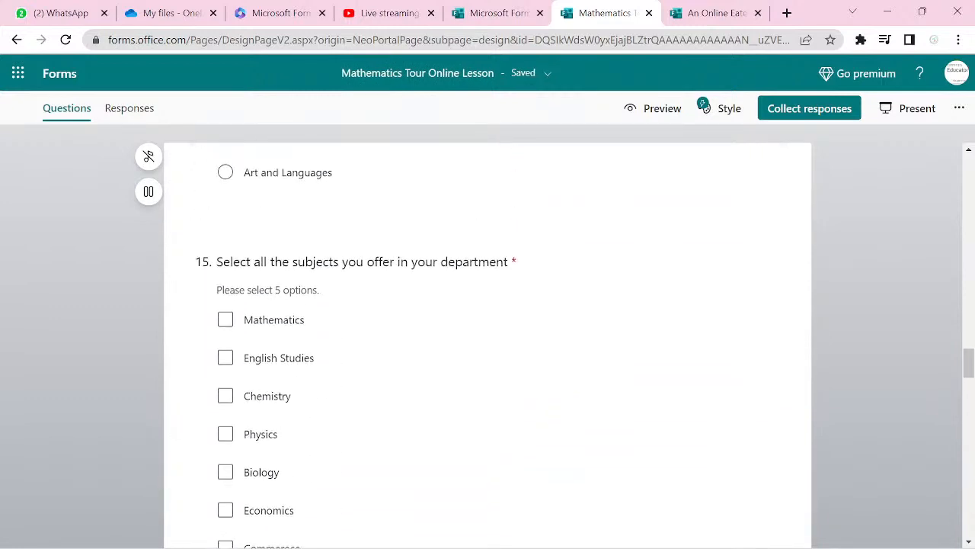
{"action": "scroll", "coordinate": [488, 343], "scroll_direction": "up", "scroll_amount": 3}
{"action": "scroll", "coordinate": [488, 343], "scroll_direction": "down", "scroll_amount": 8}
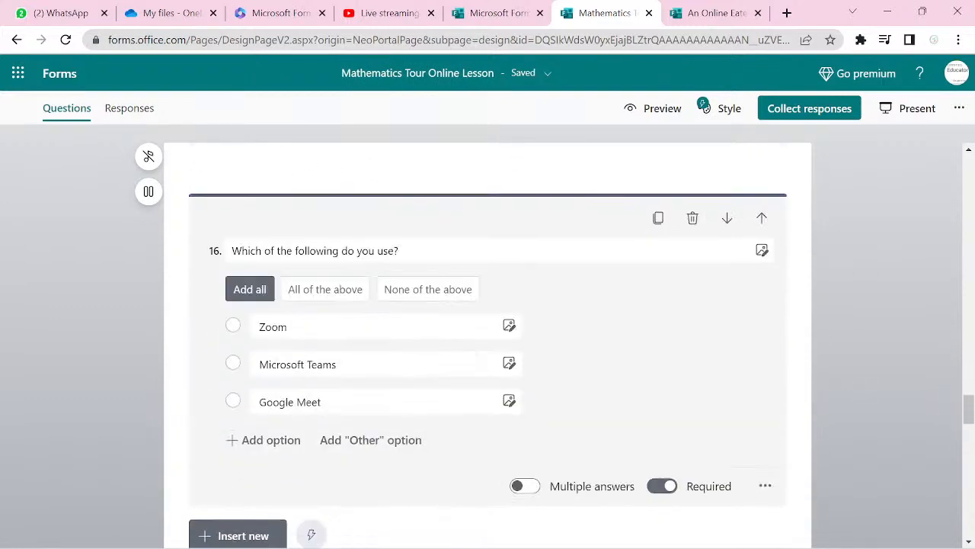
{"action": "scroll", "coordinate": [488, 343], "scroll_direction": "down", "scroll_amount": 4}
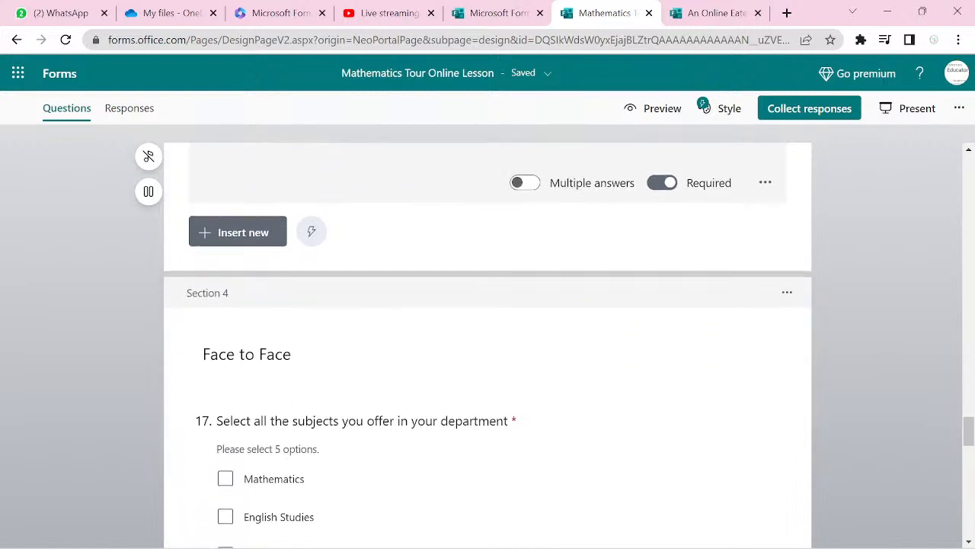
{"action": "scroll", "coordinate": [487, 342], "scroll_direction": "down", "scroll_amount": 1}
{"action": "scroll", "coordinate": [488, 343], "scroll_direction": "up", "scroll_amount": 2}
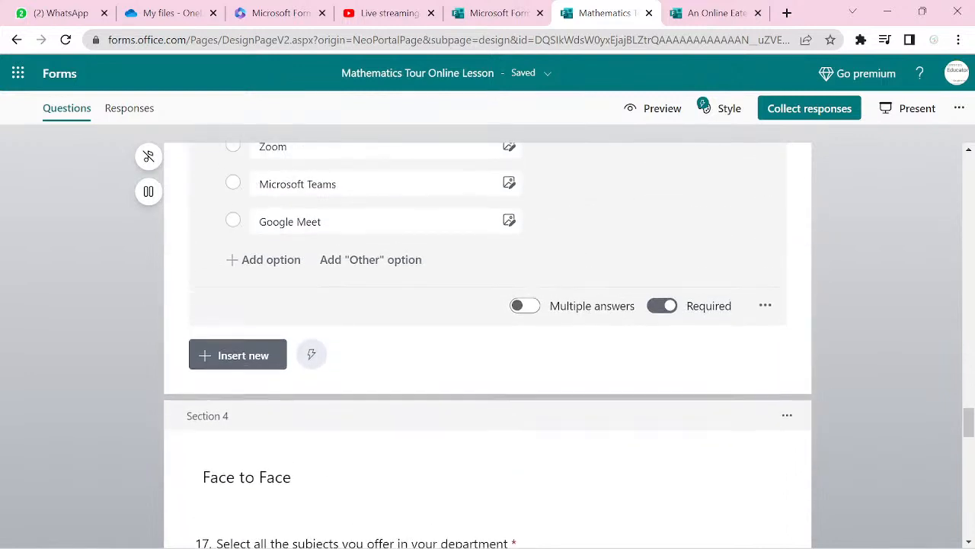
{"action": "scroll", "coordinate": [488, 343], "scroll_direction": "up", "scroll_amount": 2}
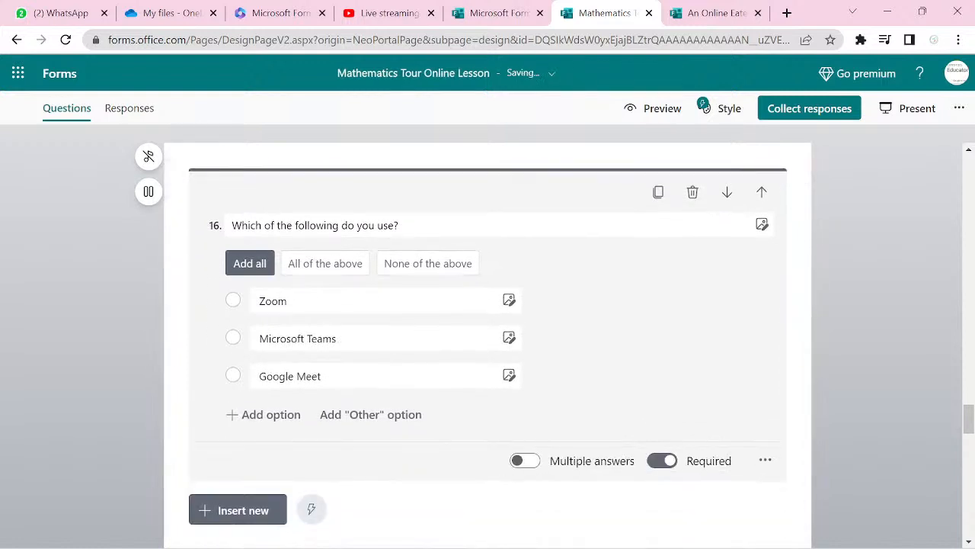
{"action": "left_click", "coordinate": [659, 192]}
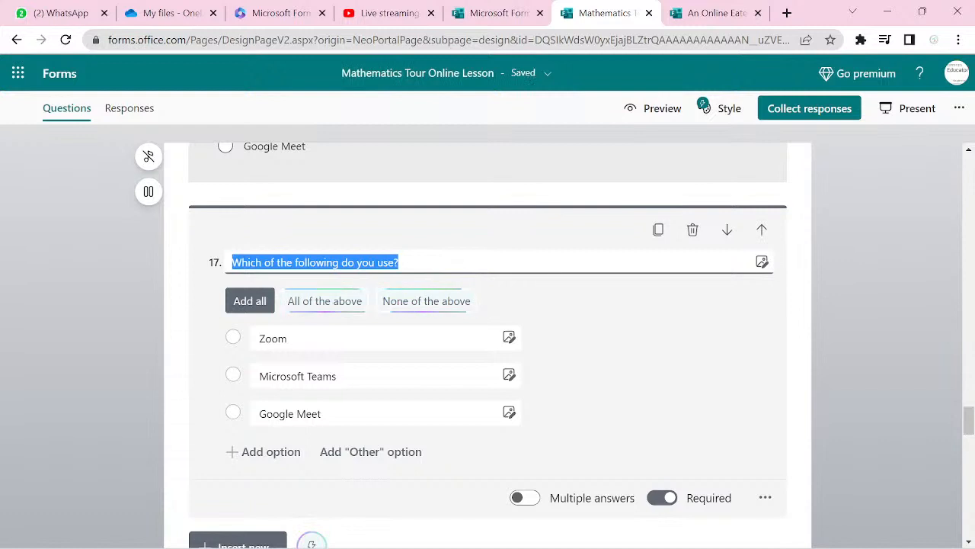
{"action": "left_click", "coordinate": [727, 229]}
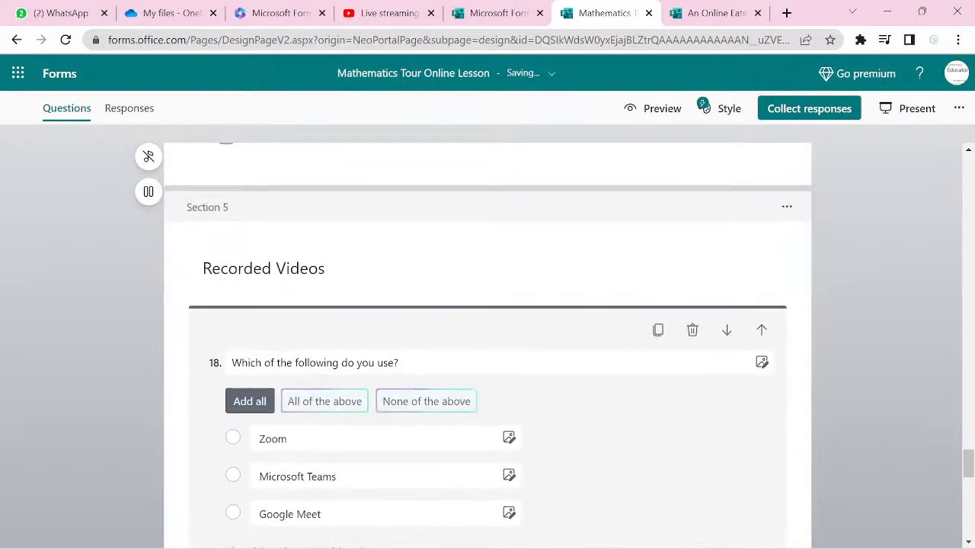
{"action": "scroll", "coordinate": [487, 343], "scroll_direction": "up", "scroll_amount": 10}
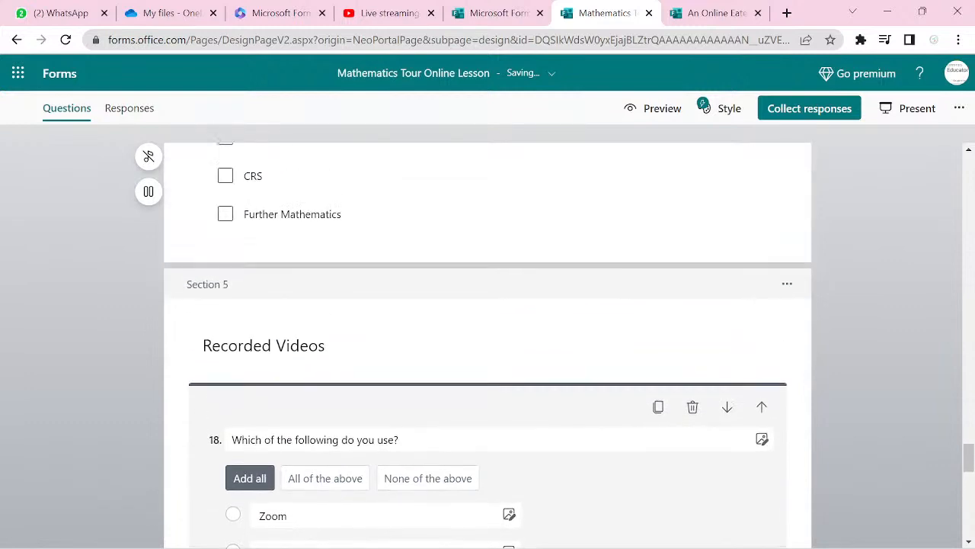
- Bring up platform question 16 in the Face to Face section for editing
{"action": "scroll", "coordinate": [487, 343], "scroll_direction": "up", "scroll_amount": 4}
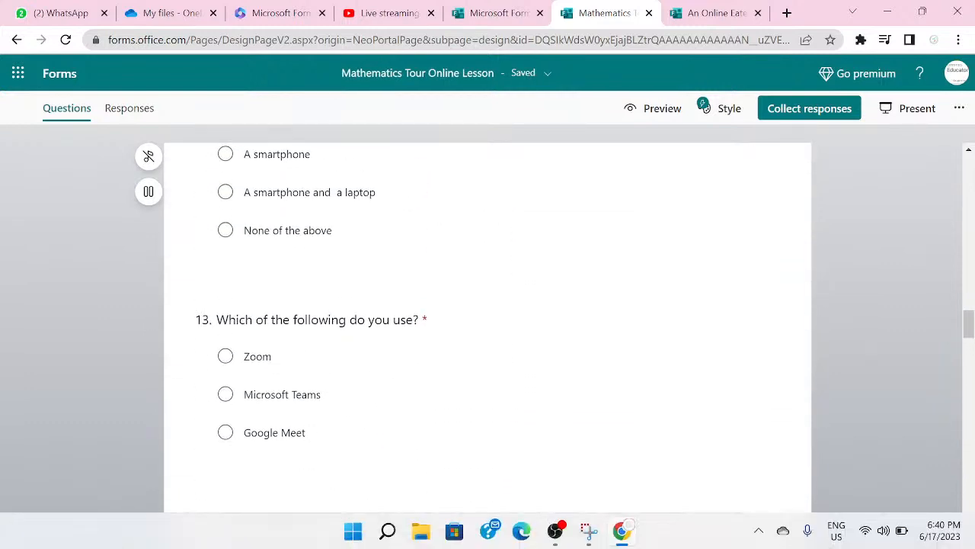
{"action": "scroll", "coordinate": [915, 339], "scroll_direction": "up", "scroll_amount": 5}
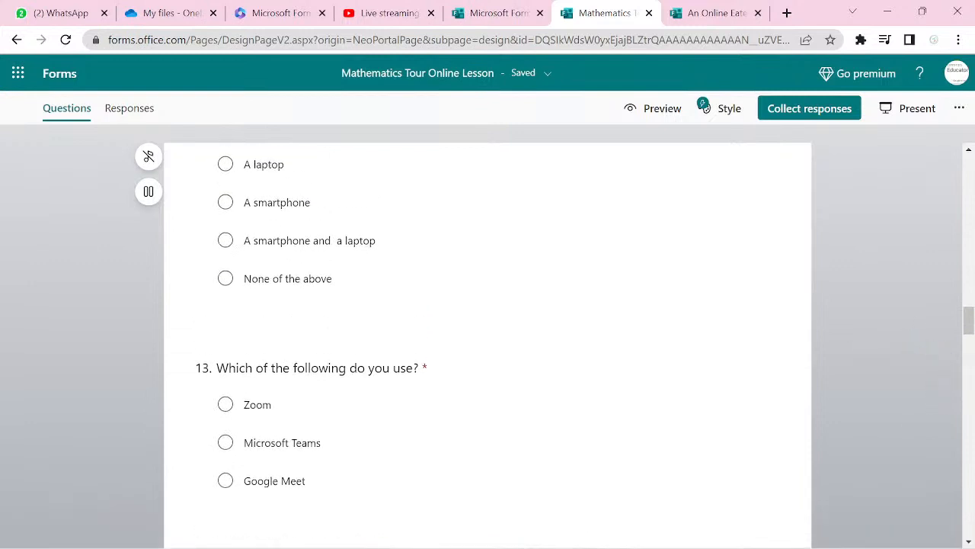
{"action": "scroll", "coordinate": [488, 343], "scroll_direction": "up", "scroll_amount": 4}
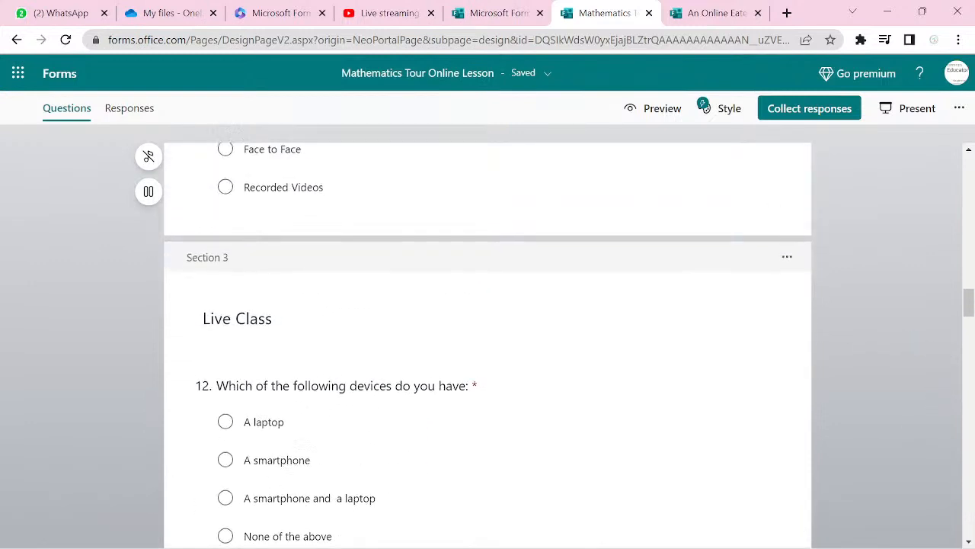
{"action": "scroll", "coordinate": [488, 343], "scroll_direction": "up", "scroll_amount": 6}
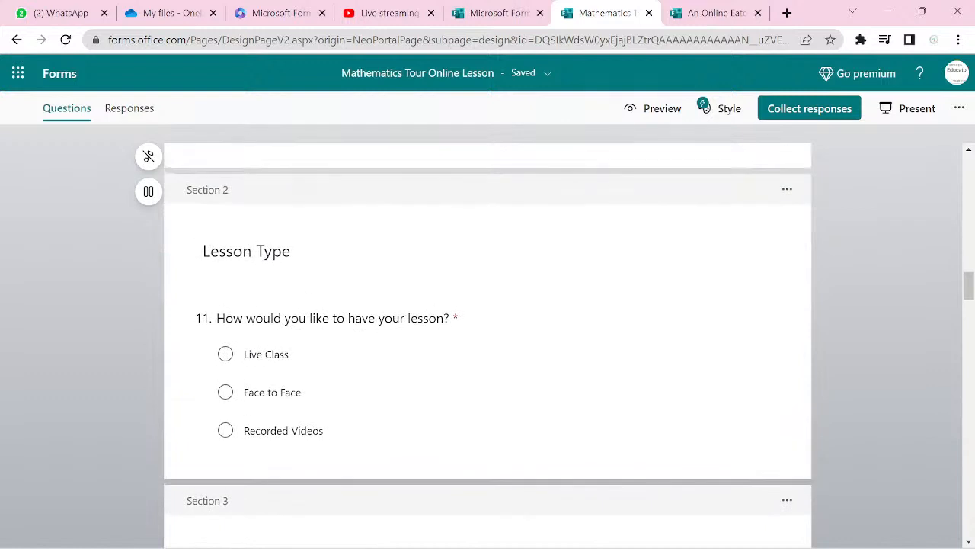
{"action": "scroll", "coordinate": [488, 343], "scroll_direction": "up", "scroll_amount": 2}
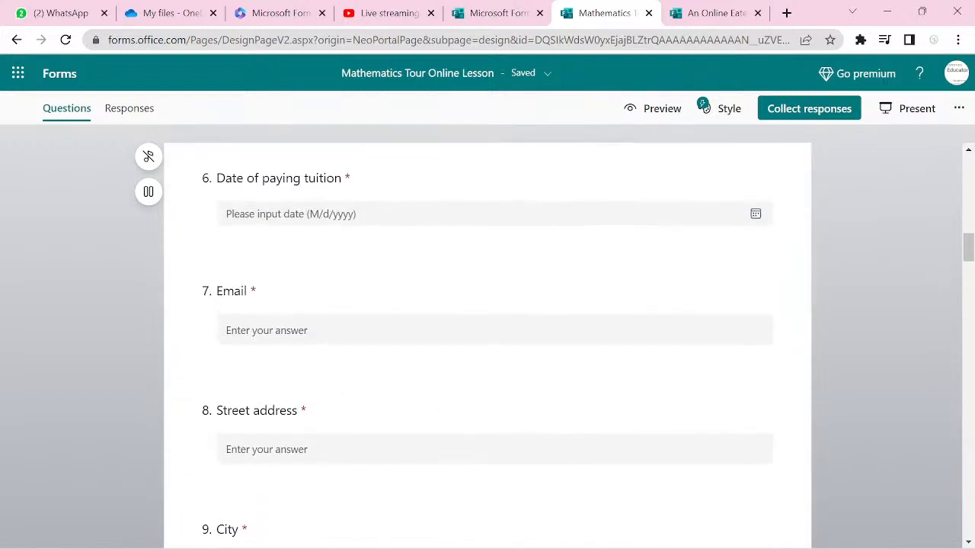
{"action": "scroll", "coordinate": [487, 343], "scroll_direction": "down", "scroll_amount": 12}
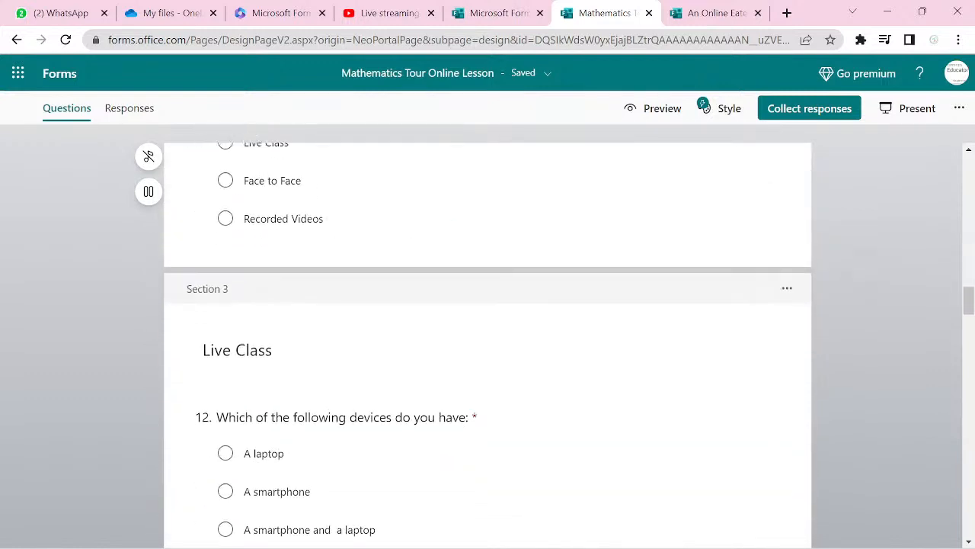
{"action": "scroll", "coordinate": [488, 342], "scroll_direction": "down", "scroll_amount": 5}
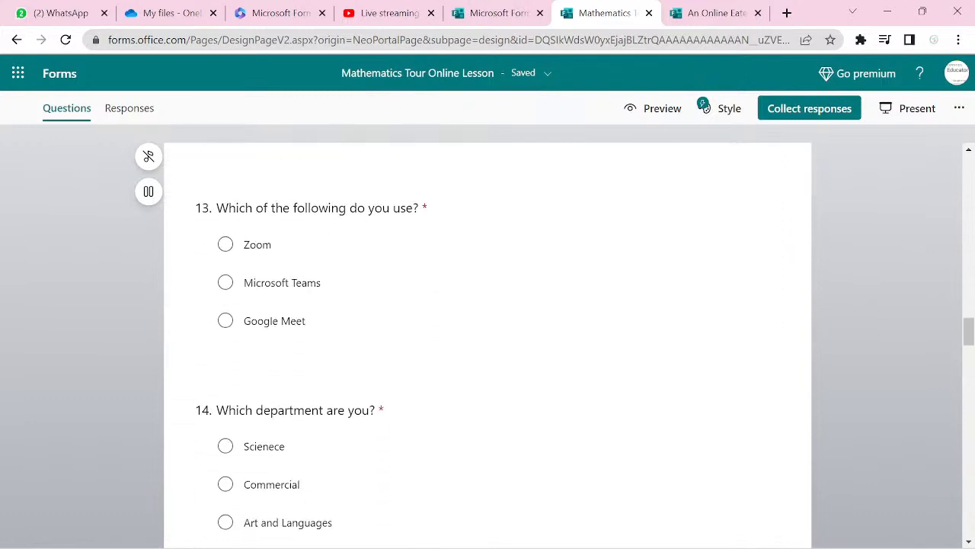
{"action": "scroll", "coordinate": [488, 343], "scroll_direction": "down", "scroll_amount": 2}
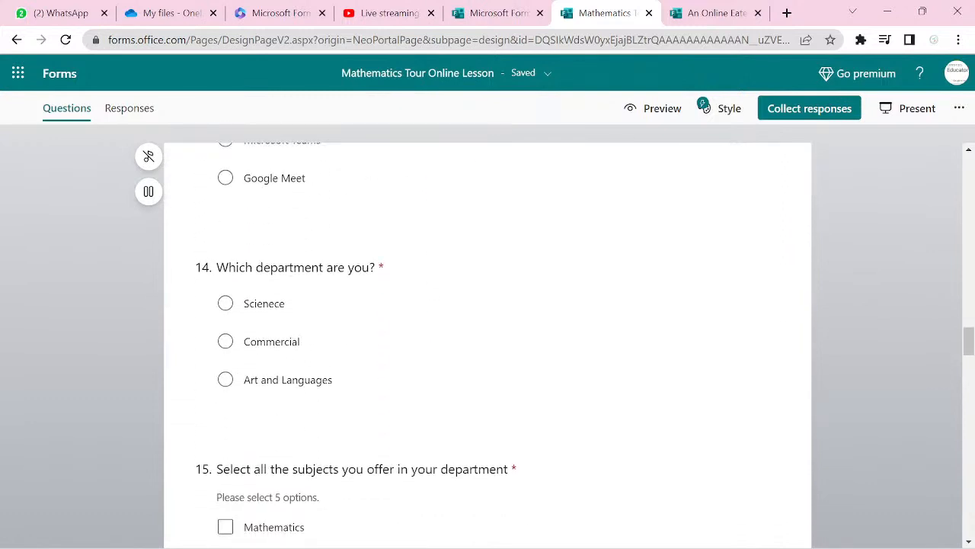
{"action": "scroll", "coordinate": [488, 343], "scroll_direction": "down", "scroll_amount": 8}
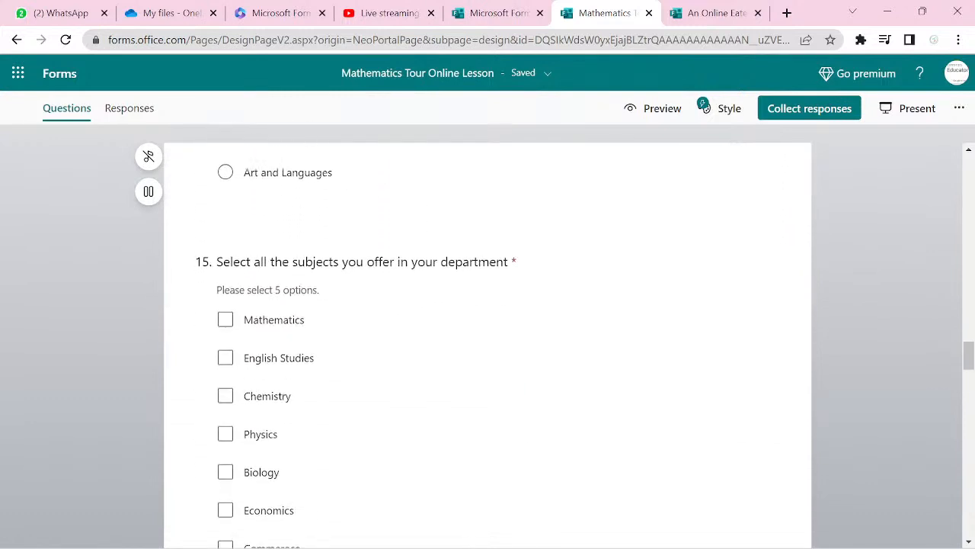
{"action": "scroll", "coordinate": [488, 343], "scroll_direction": "down", "scroll_amount": 2}
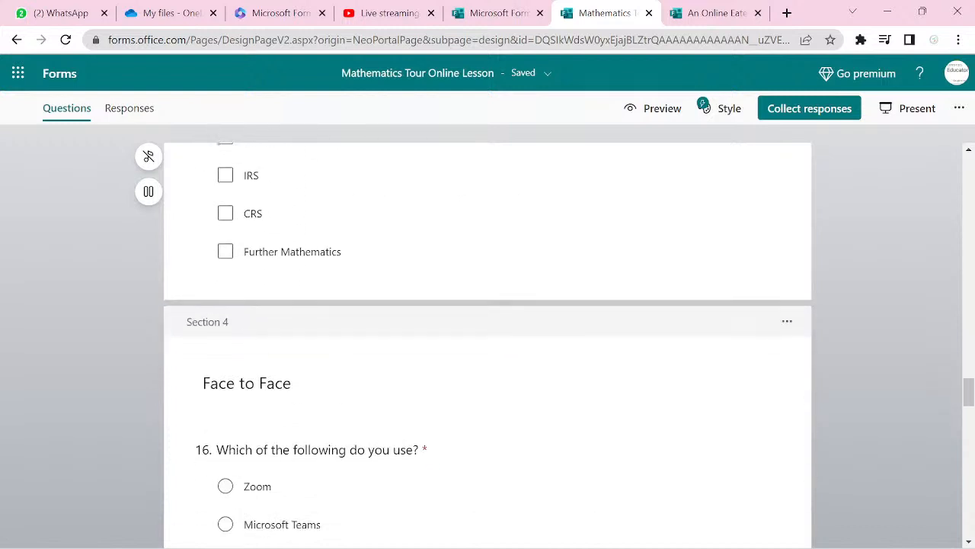
{"action": "scroll", "coordinate": [487, 419], "scroll_direction": "down", "scroll_amount": 1}
{"action": "left_click", "coordinate": [533, 427]}
- Edit subjects question 17 so it stays Multiple answers and requires exactly 5 selections
{"action": "scroll", "coordinate": [487, 419], "scroll_direction": "down", "scroll_amount": 5}
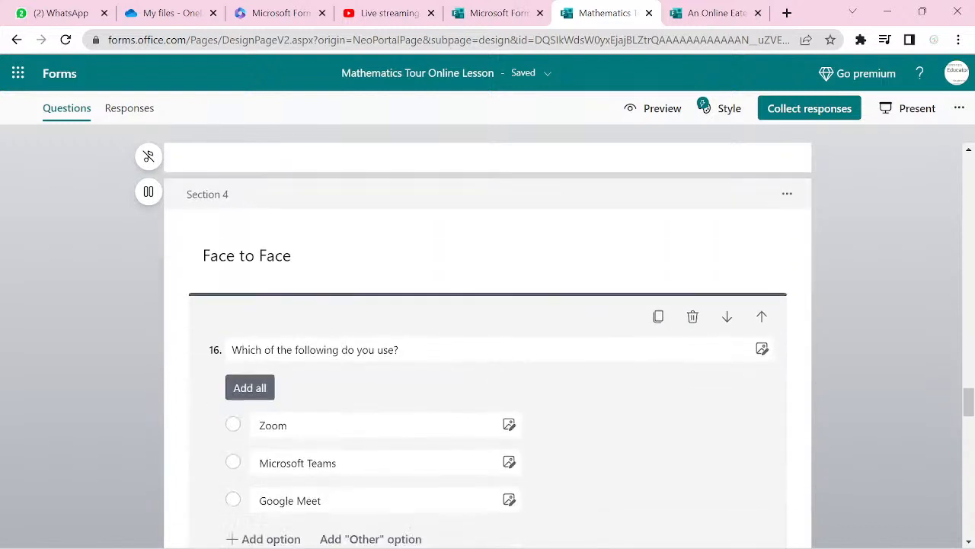
{"action": "scroll", "coordinate": [487, 342], "scroll_direction": "up", "scroll_amount": 2}
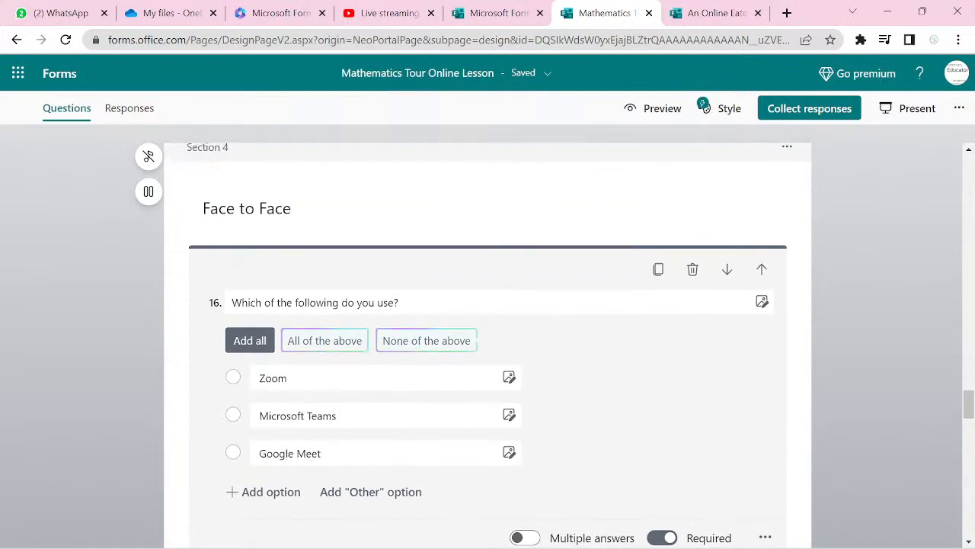
{"action": "scroll", "coordinate": [488, 342], "scroll_direction": "down", "scroll_amount": 3}
{"action": "scroll", "coordinate": [488, 343], "scroll_direction": "down", "scroll_amount": 3}
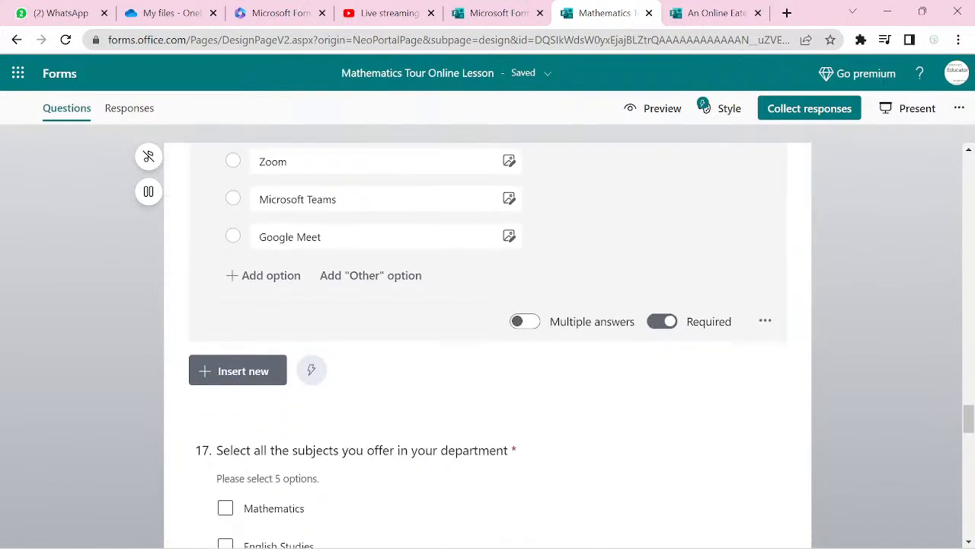
{"action": "scroll", "coordinate": [488, 343], "scroll_direction": "down", "scroll_amount": 1}
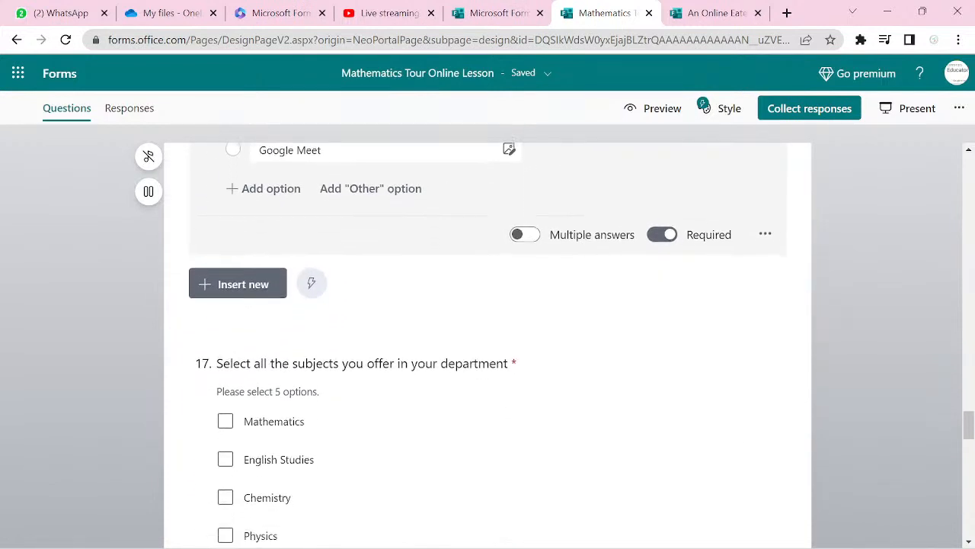
{"action": "scroll", "coordinate": [488, 343], "scroll_direction": "down", "scroll_amount": 1}
{"action": "scroll", "coordinate": [488, 343], "scroll_direction": "up", "scroll_amount": 4}
{"action": "scroll", "coordinate": [488, 343], "scroll_direction": "down", "scroll_amount": 5}
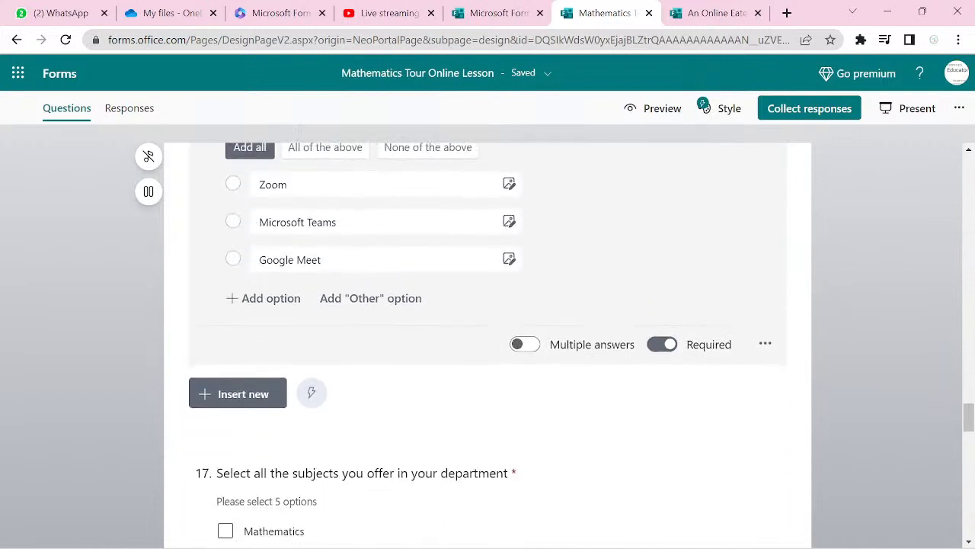
{"action": "scroll", "coordinate": [488, 343], "scroll_direction": "down", "scroll_amount": 1}
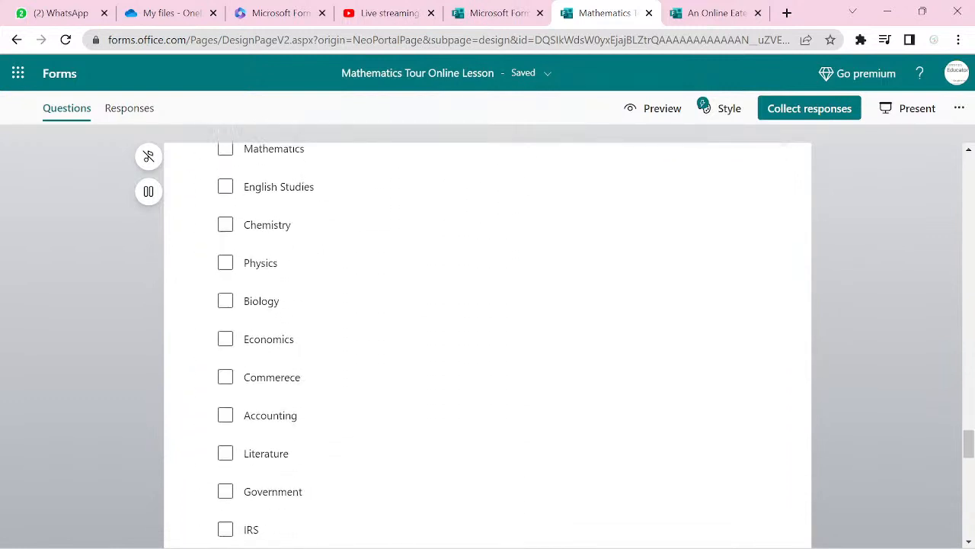
{"action": "left_click", "coordinate": [487, 343]}
{"action": "scroll", "coordinate": [487, 342], "scroll_direction": "up", "scroll_amount": 4}
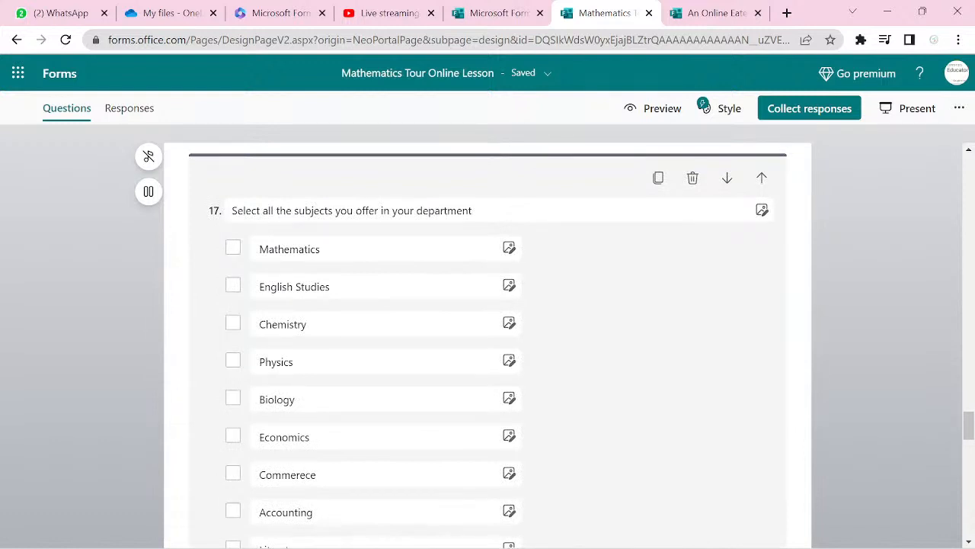
{"action": "scroll", "coordinate": [488, 342], "scroll_direction": "up", "scroll_amount": 5}
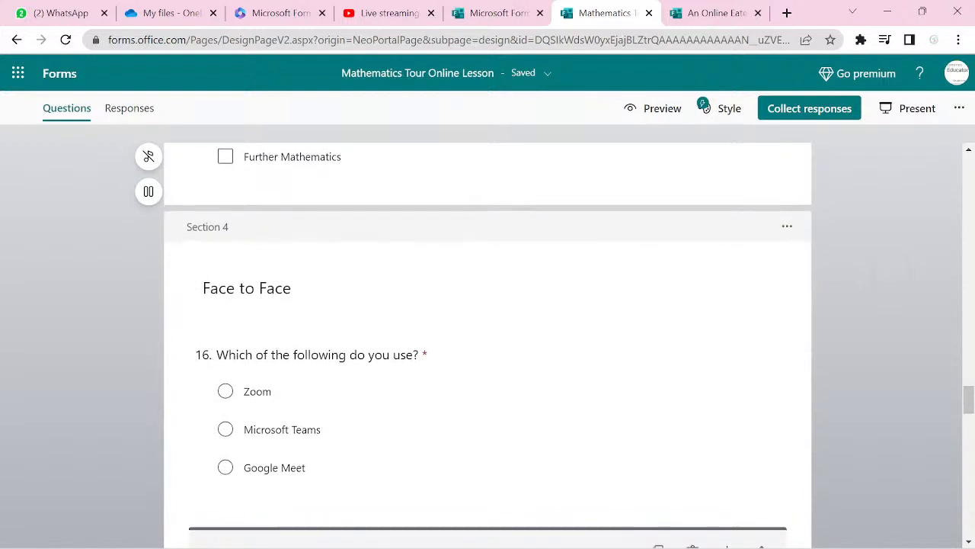
{"action": "scroll", "coordinate": [487, 342], "scroll_direction": "down", "scroll_amount": 1}
{"action": "scroll", "coordinate": [488, 343], "scroll_direction": "up", "scroll_amount": 2}
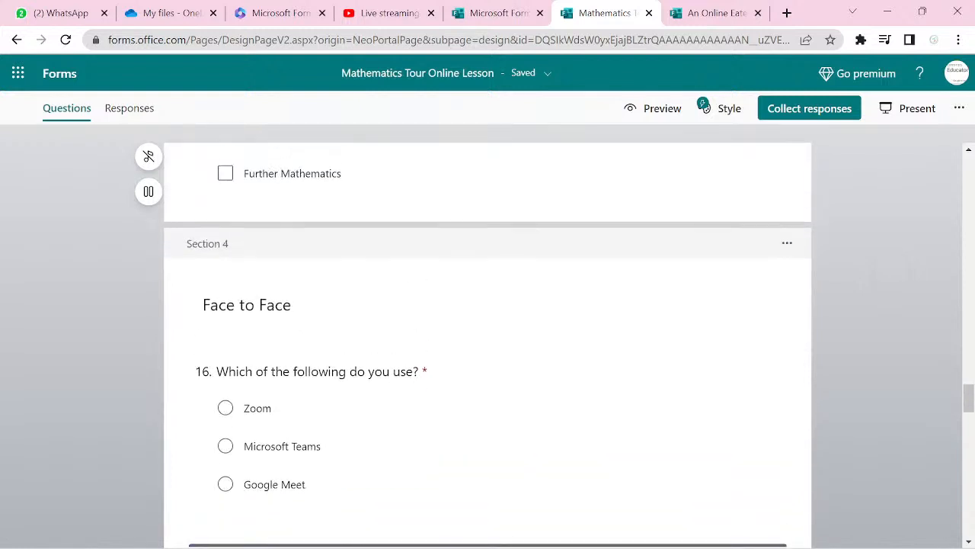
{"action": "scroll", "coordinate": [487, 343], "scroll_direction": "down", "scroll_amount": 1}
{"action": "scroll", "coordinate": [487, 343], "scroll_direction": "up", "scroll_amount": 1}
{"action": "scroll", "coordinate": [488, 343], "scroll_direction": "down", "scroll_amount": 4}
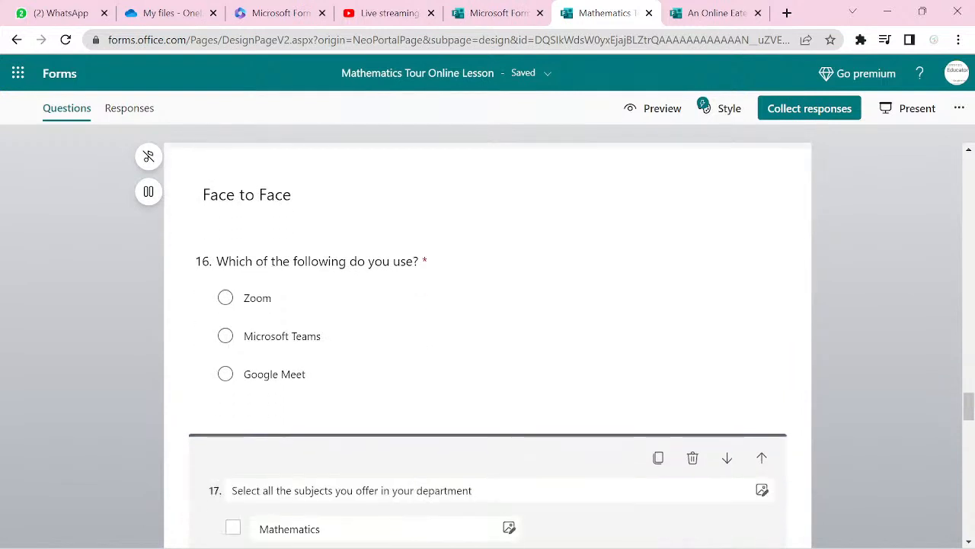
{"action": "scroll", "coordinate": [488, 343], "scroll_direction": "up", "scroll_amount": 2}
{"action": "scroll", "coordinate": [488, 343], "scroll_direction": "down", "scroll_amount": 6}
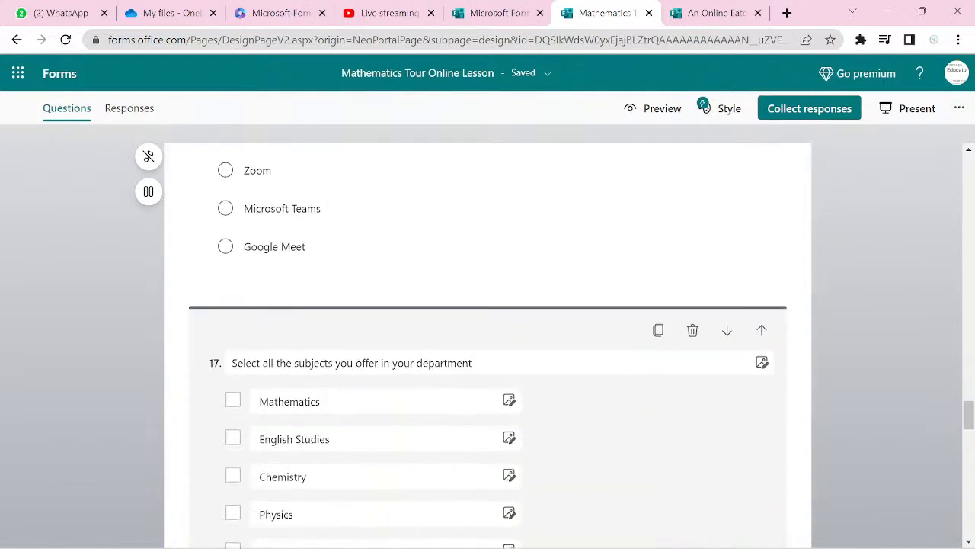
{"action": "scroll", "coordinate": [488, 343], "scroll_direction": "down", "scroll_amount": 2}
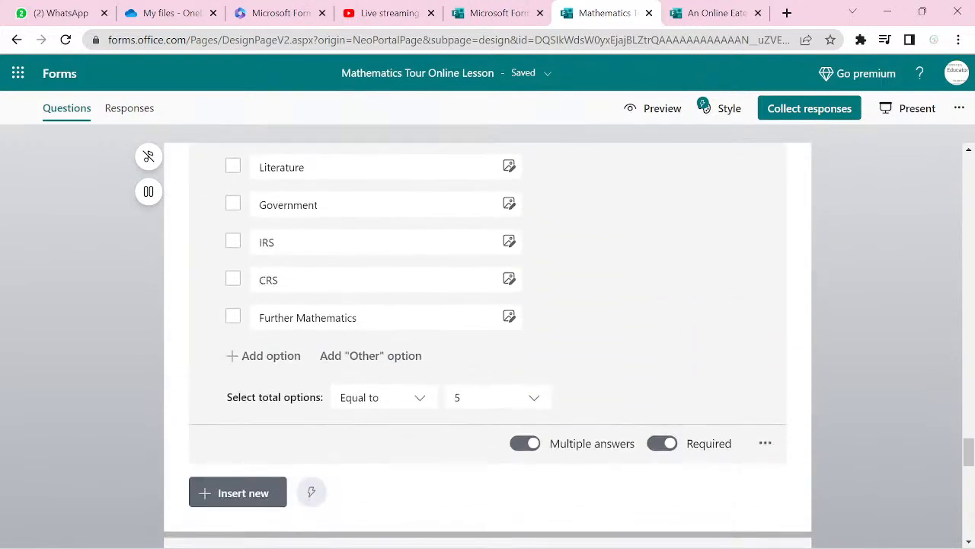
- Insert a choice question titled 'Session' with options Morning and Evening
{"action": "left_click", "coordinate": [238, 492]}
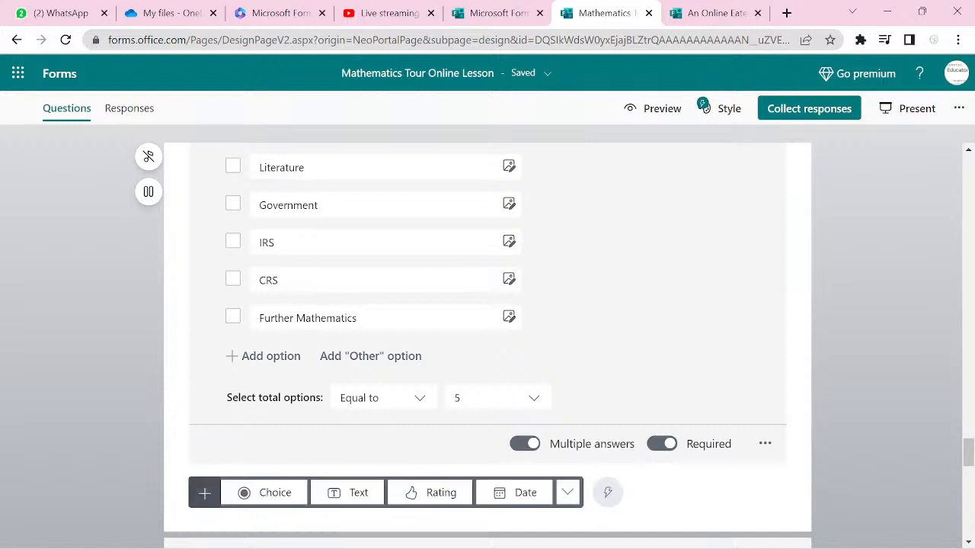
{"action": "left_click", "coordinate": [266, 495]}
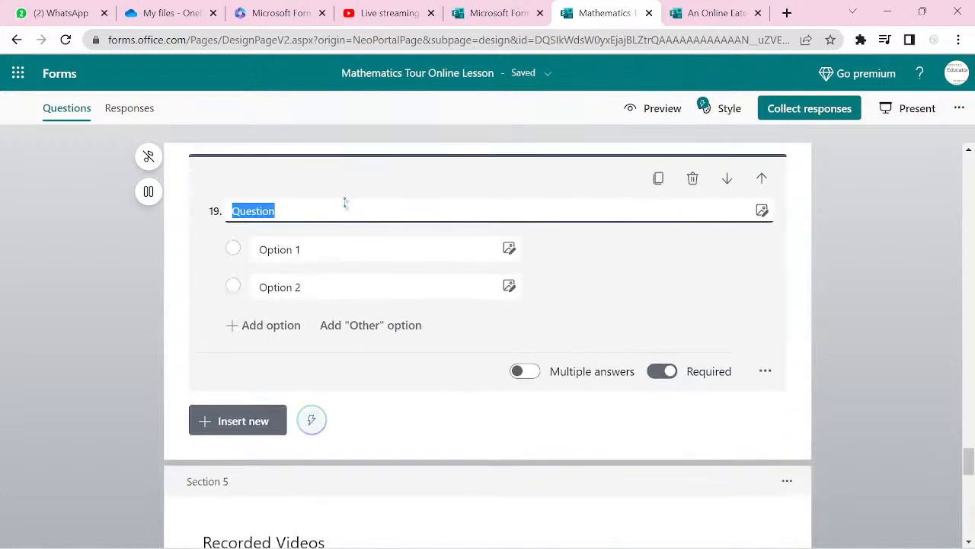
{"action": "type", "text": "Sess"}
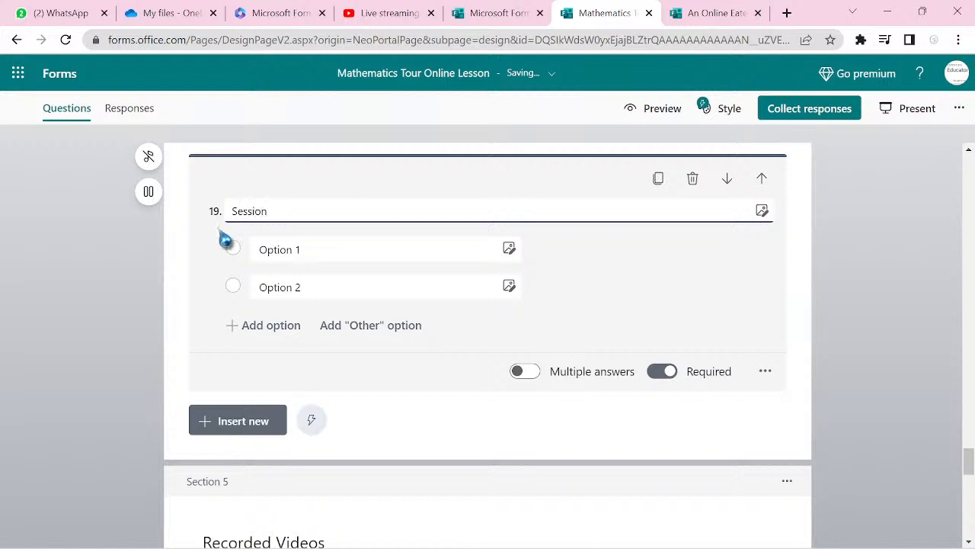
{"action": "left_click", "coordinate": [285, 250]}
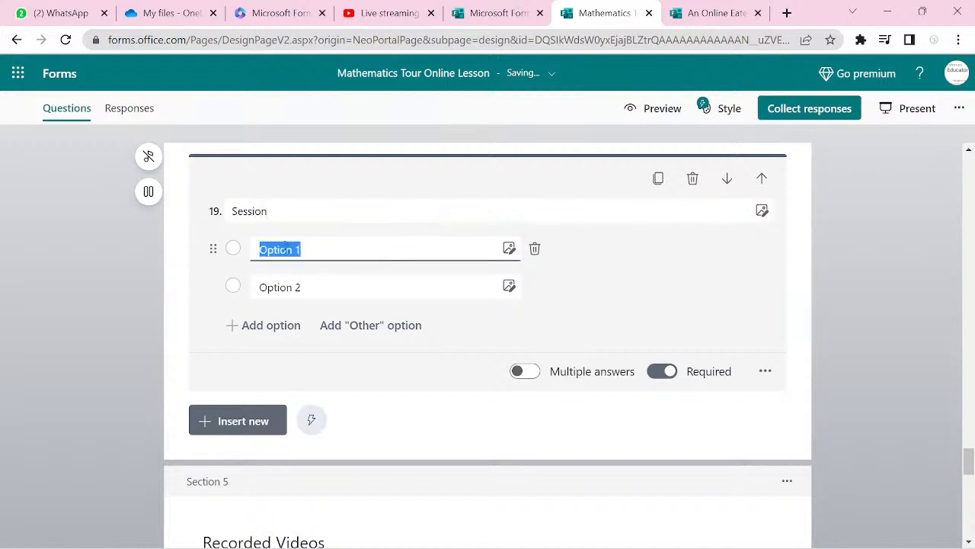
{"action": "type", "text": "Morning"}
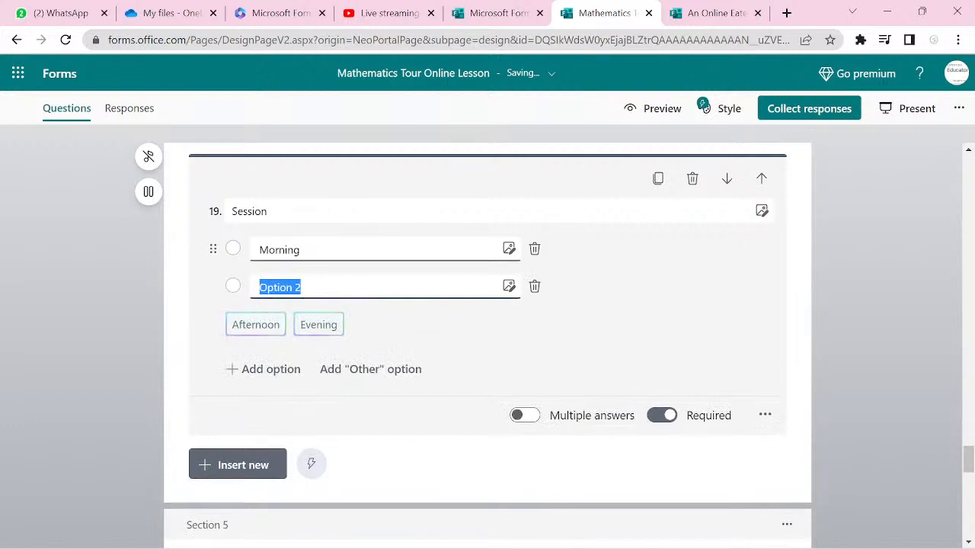
{"action": "type", "text": "Evening"}
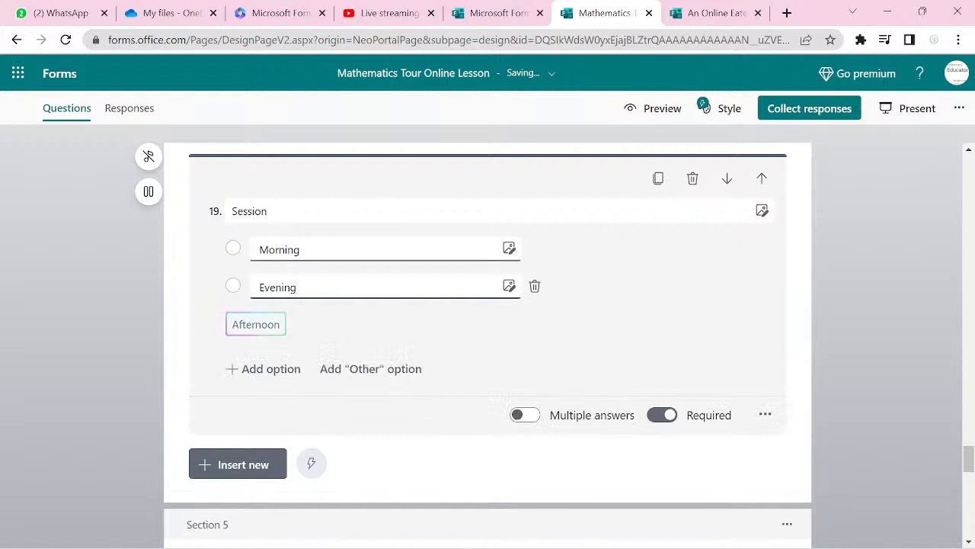
{"action": "scroll", "coordinate": [488, 343], "scroll_direction": "down", "scroll_amount": 6}
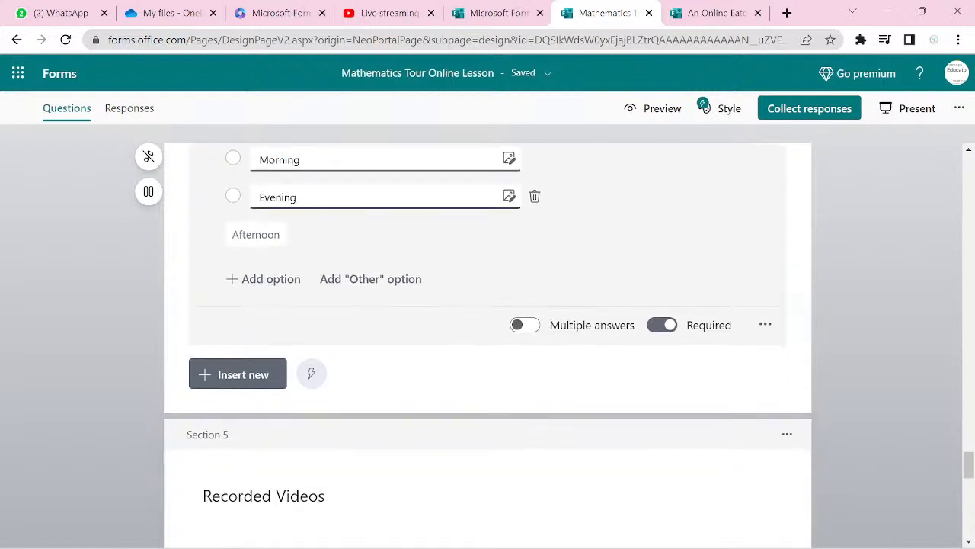
- Select the final subjects question 21 and show the Add new question types below it
{"action": "scroll", "coordinate": [488, 343], "scroll_direction": "down", "scroll_amount": 5}
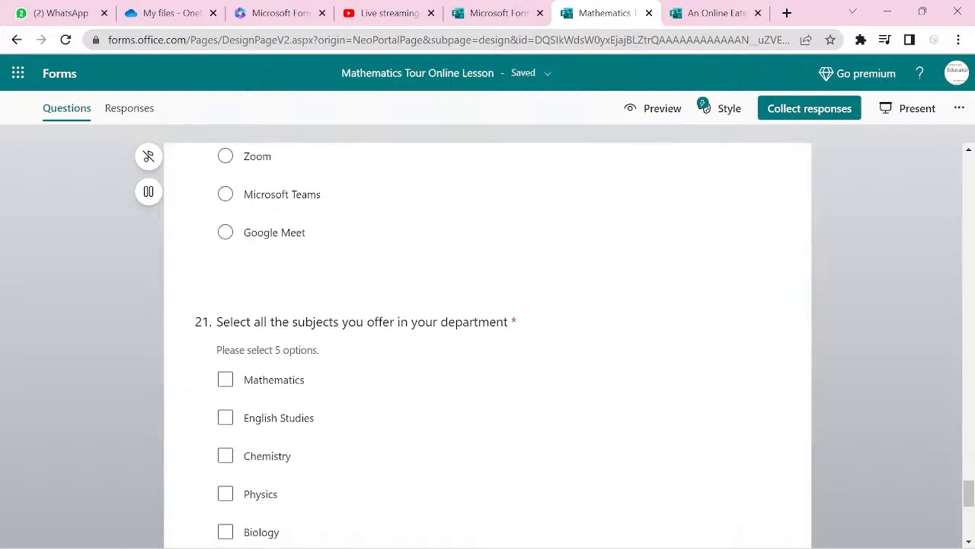
{"action": "scroll", "coordinate": [488, 343], "scroll_direction": "down", "scroll_amount": 2}
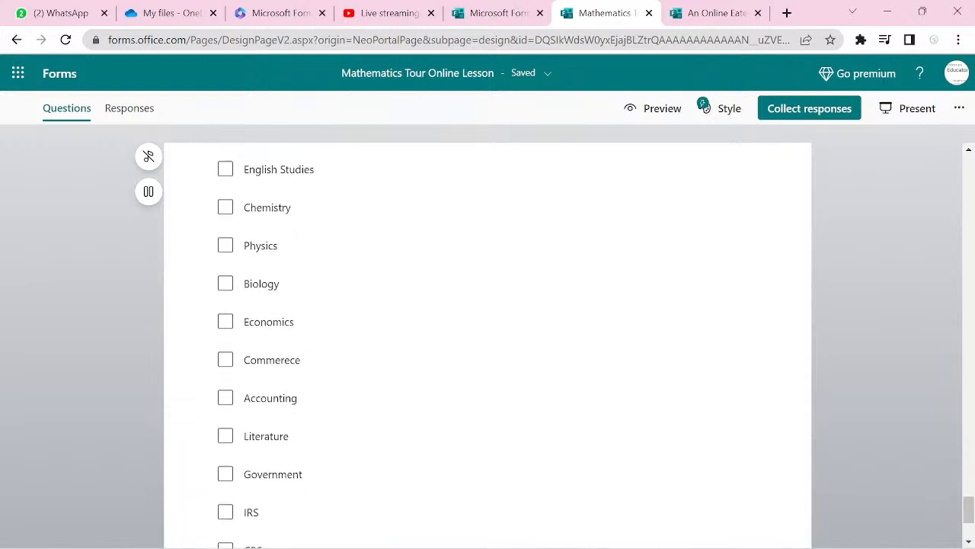
{"action": "left_click", "coordinate": [693, 390]}
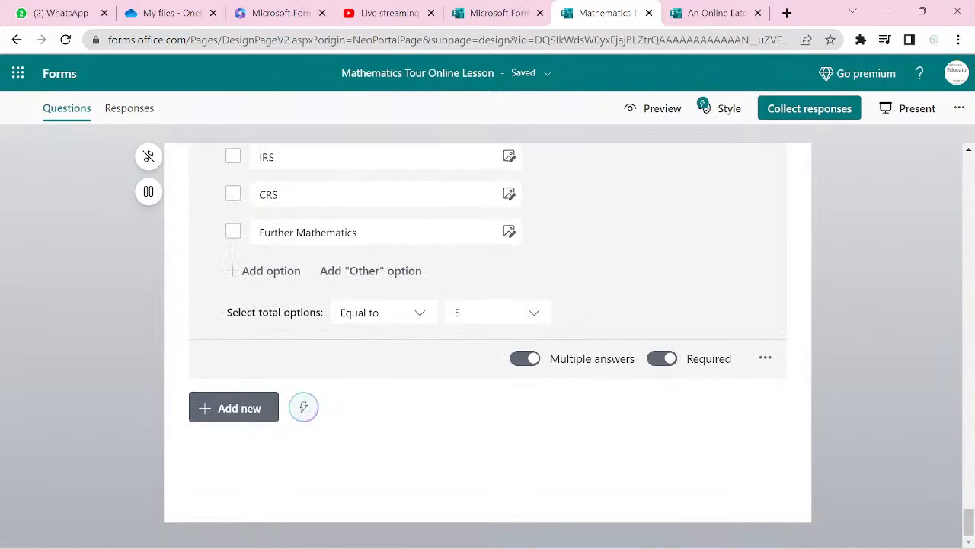
{"action": "left_click", "coordinate": [233, 408]}
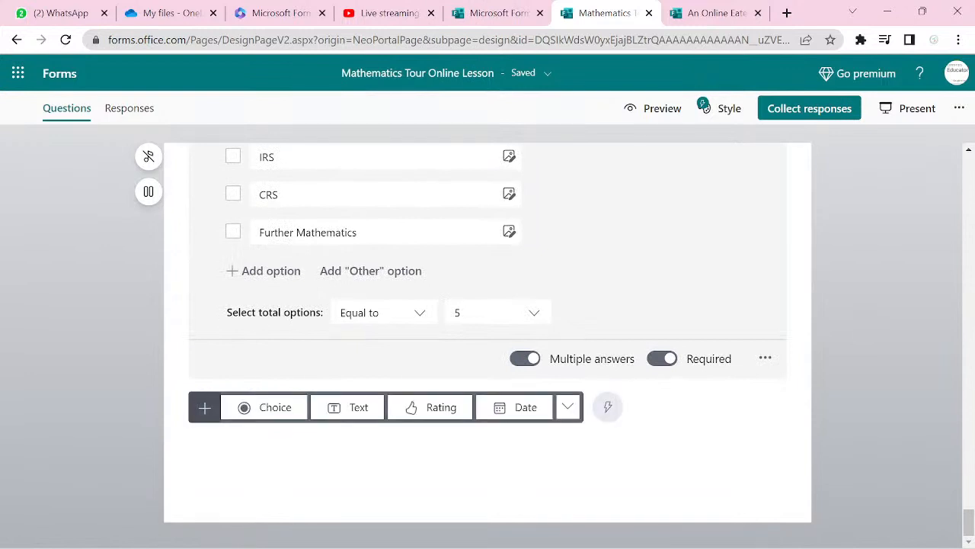
- Add a star rating question titled 'Kindly rate our service'
{"action": "left_click", "coordinate": [425, 417]}
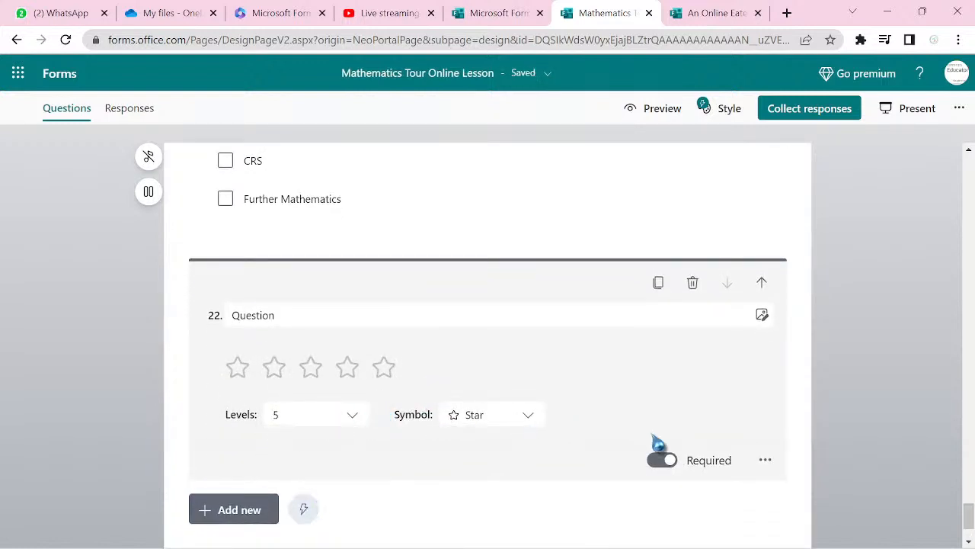
{"action": "left_click", "coordinate": [300, 317]}
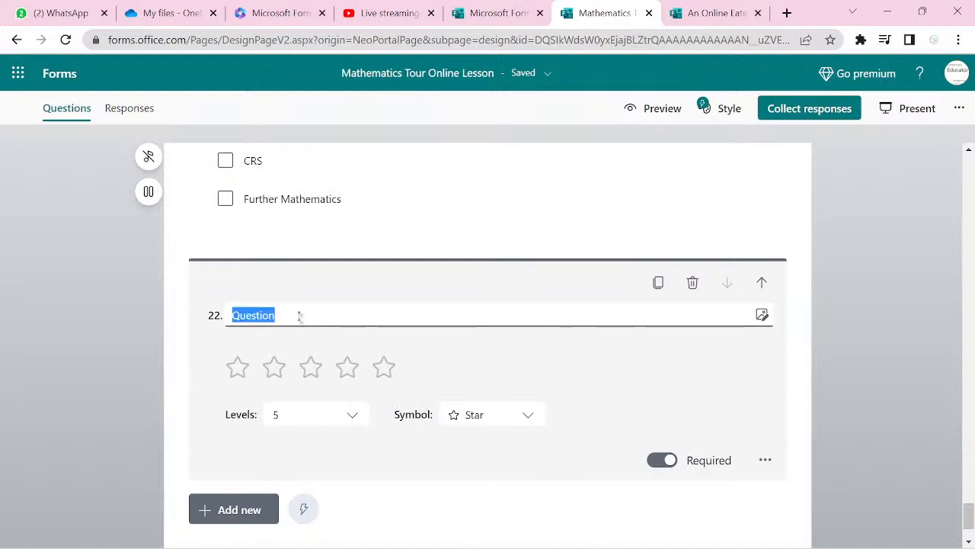
{"action": "type", "text": "K"}
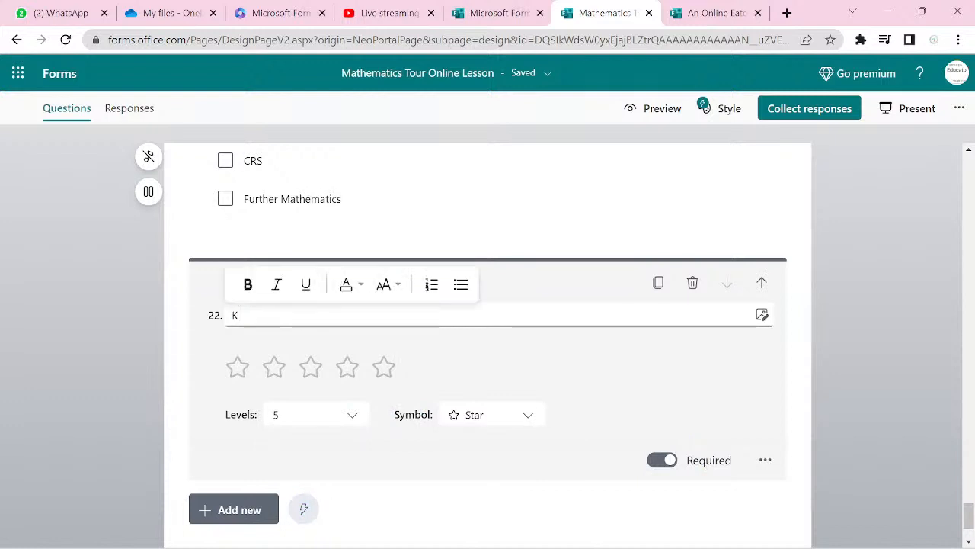
{"action": "type", "text": "indly"}
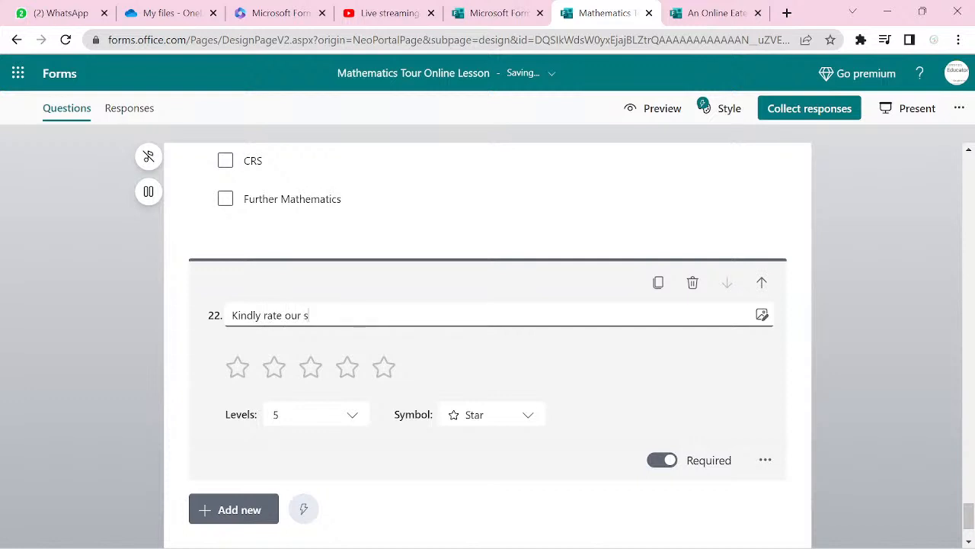
{"action": "type", "text": "rate our service"}
{"action": "left_click", "coordinate": [241, 515]}
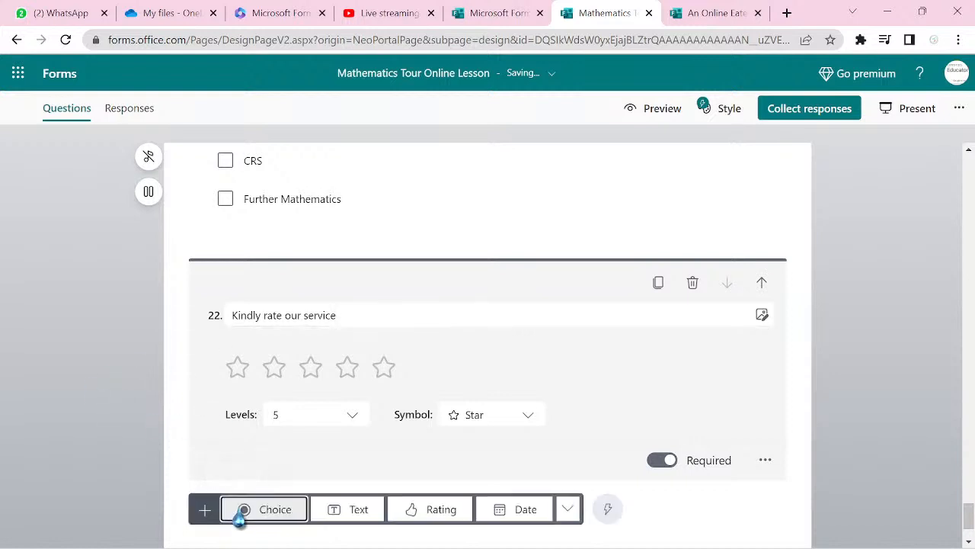
- Add a Net Promoter Score question, then a Likert grid question after it
{"action": "left_click", "coordinate": [569, 510]}
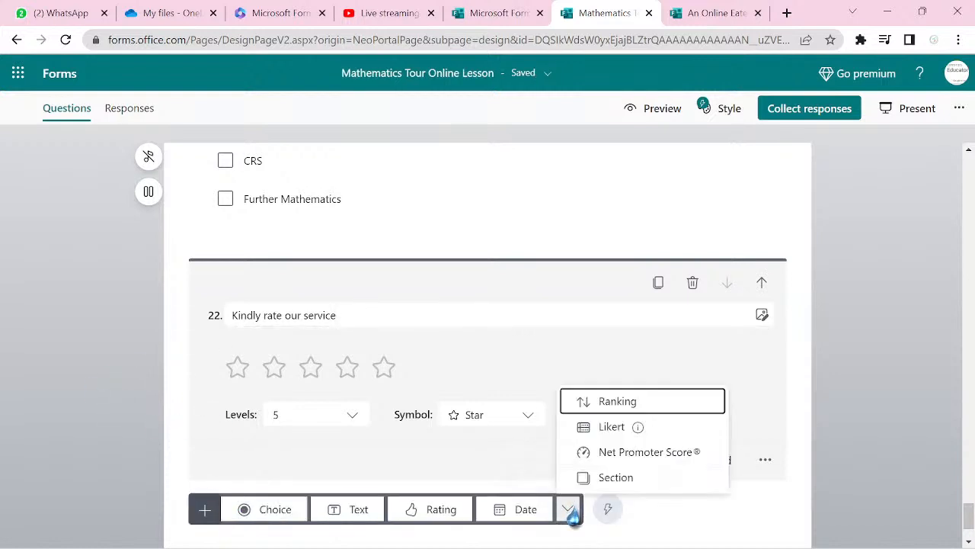
{"action": "left_click", "coordinate": [636, 457]}
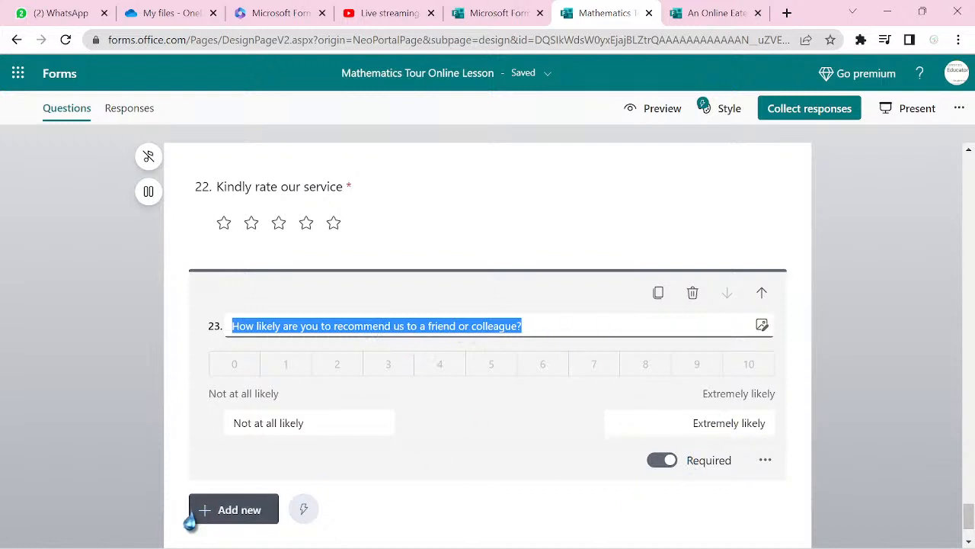
{"action": "left_click", "coordinate": [224, 515]}
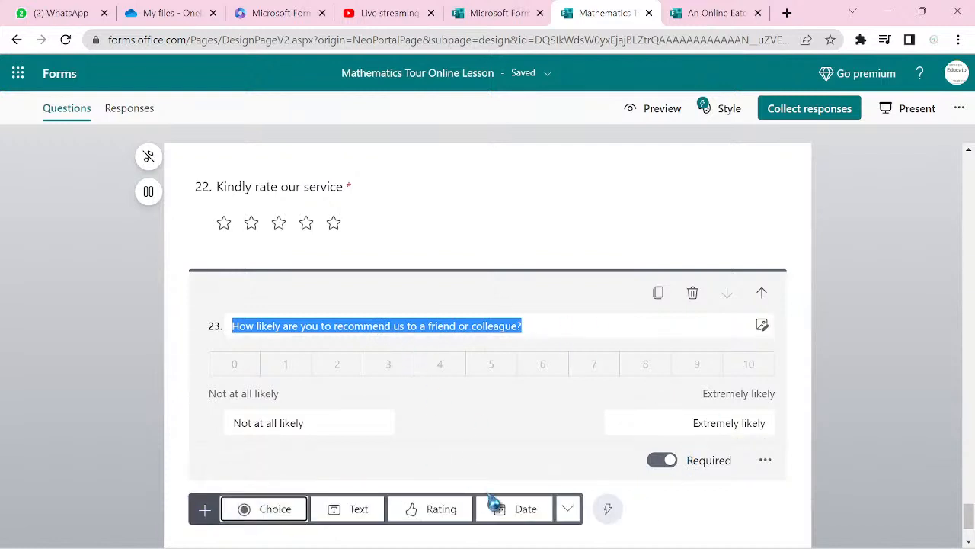
{"action": "left_click", "coordinate": [567, 521]}
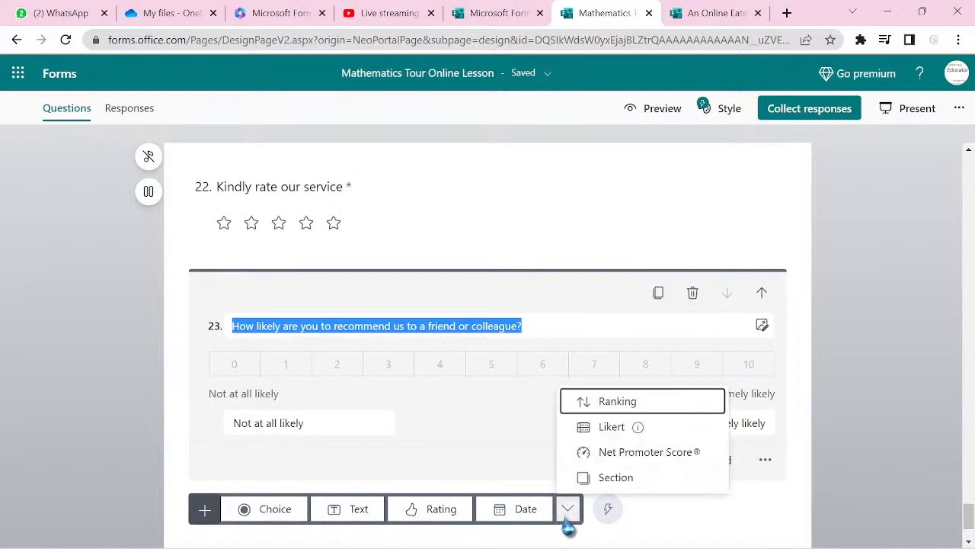
{"action": "left_click", "coordinate": [612, 427]}
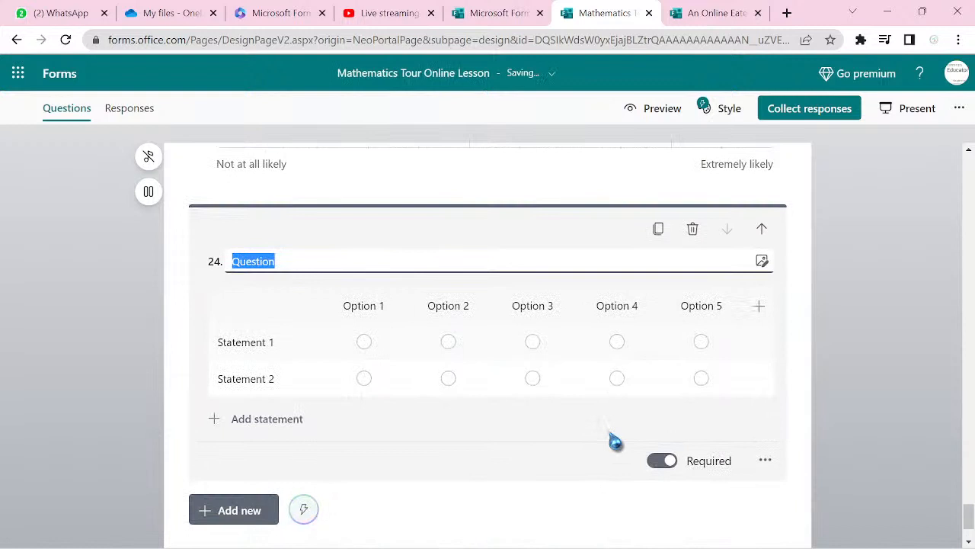